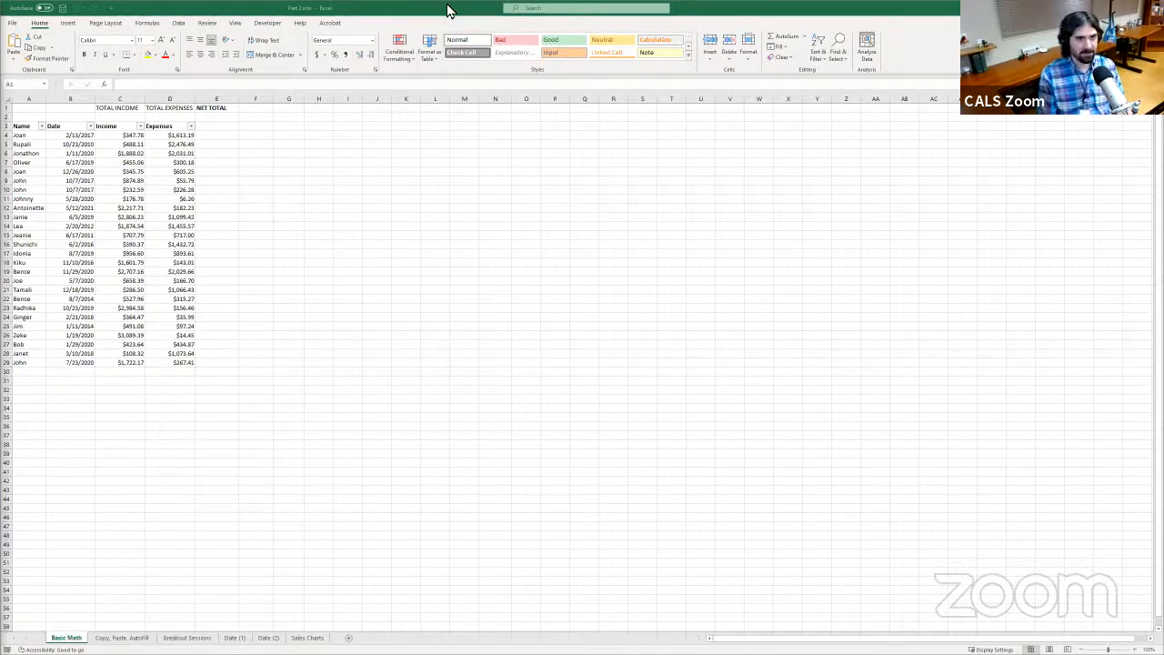
Enter the formula =SUM(C4:C100) in cell C2 under TOTAL INCOME to total the Income column
{"action": "left_click", "coordinate": [411, 12]}
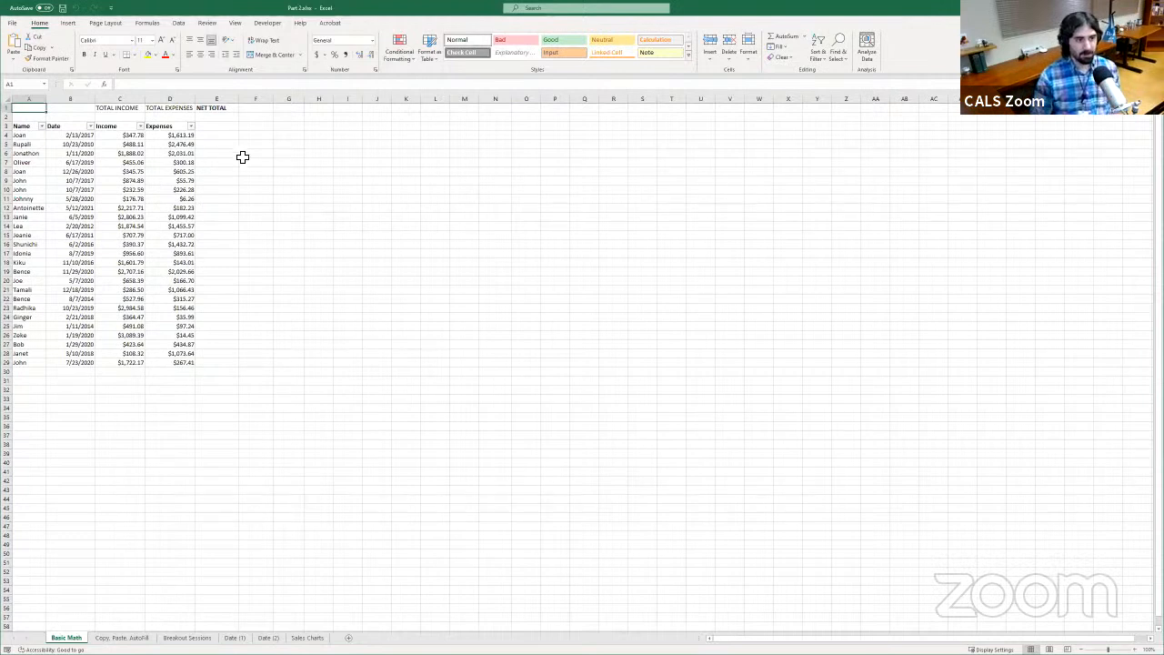
{"action": "left_click", "coordinate": [123, 117]}
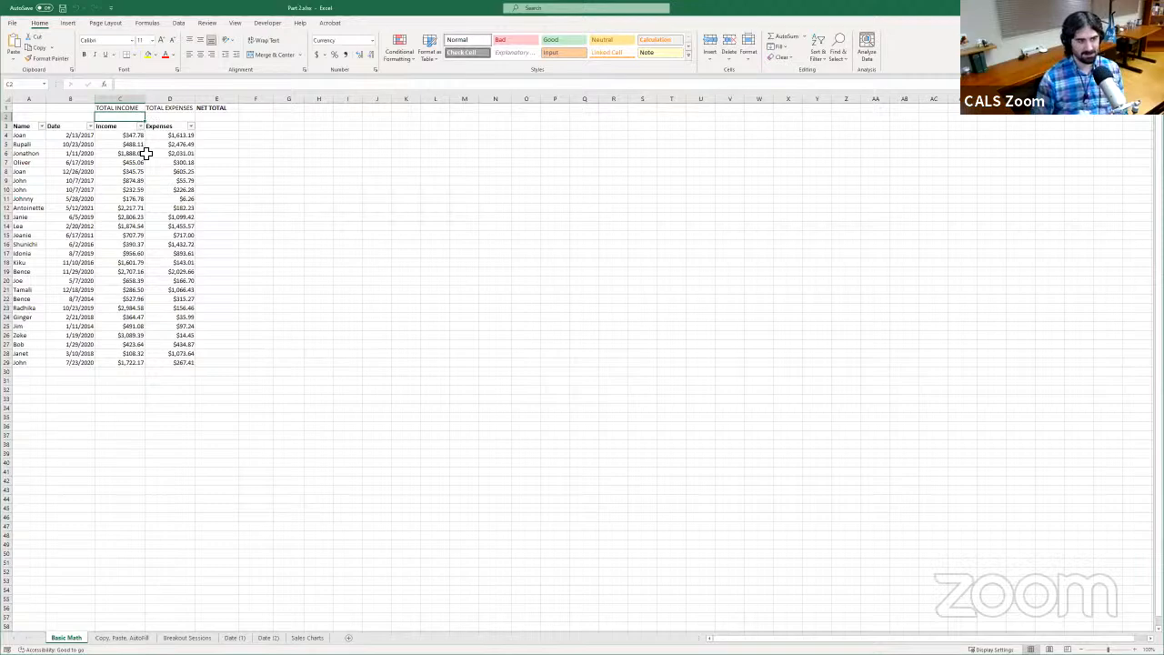
{"action": "left_click", "coordinate": [157, 87]}
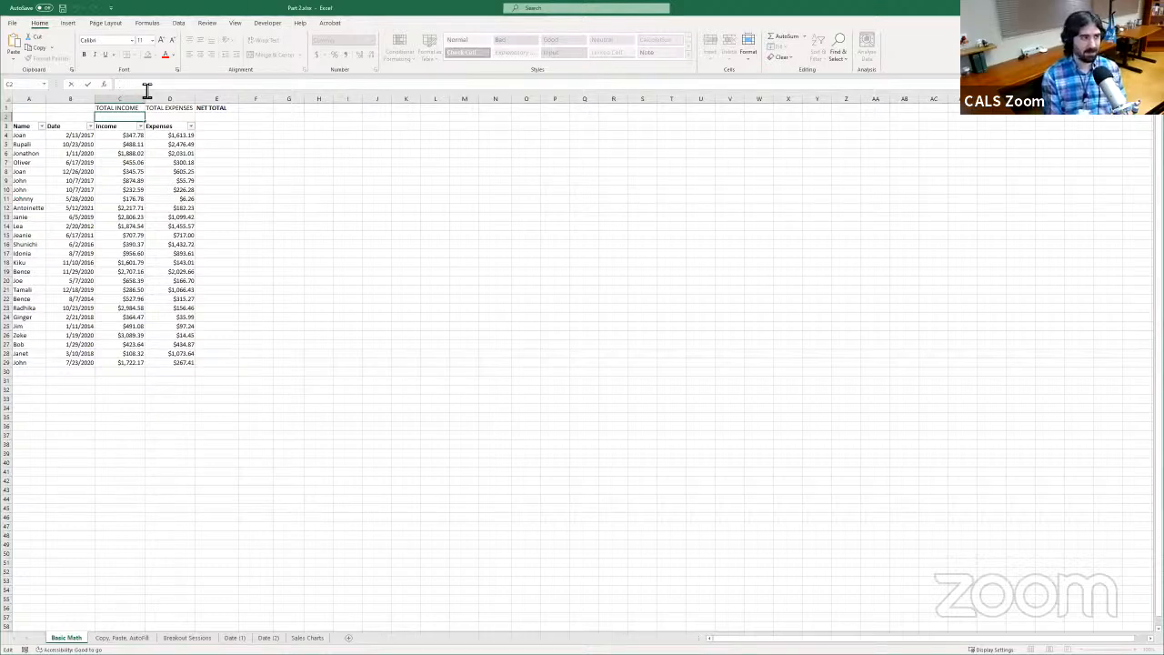
{"action": "type", "text": "="}
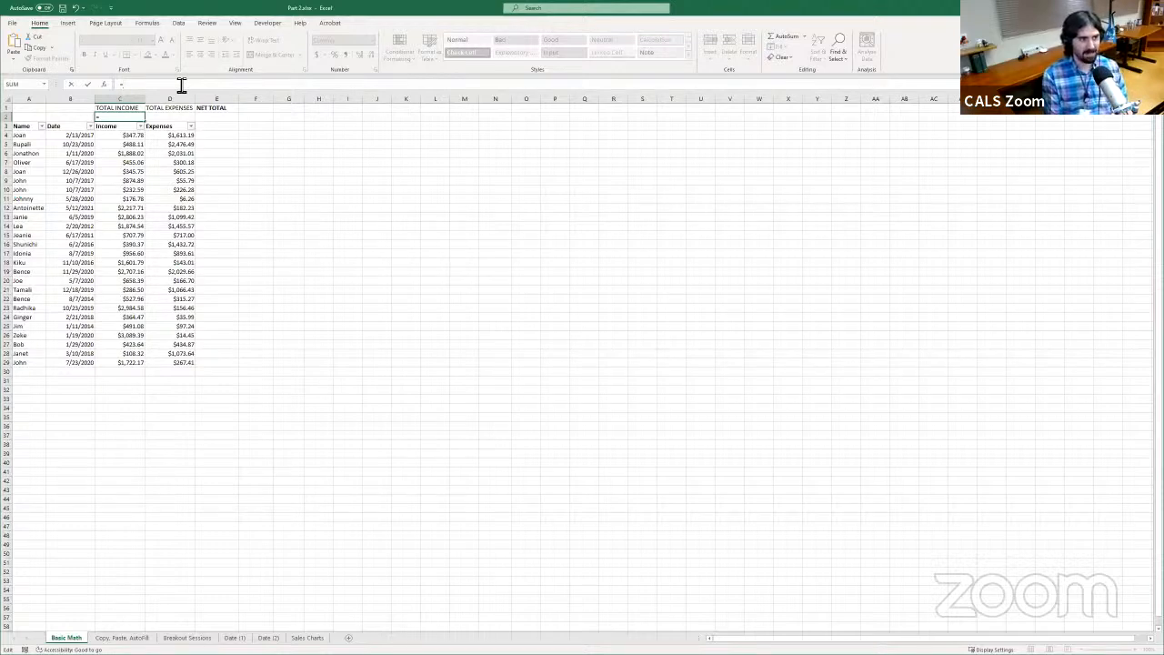
{"action": "type", "text": "SUM"}
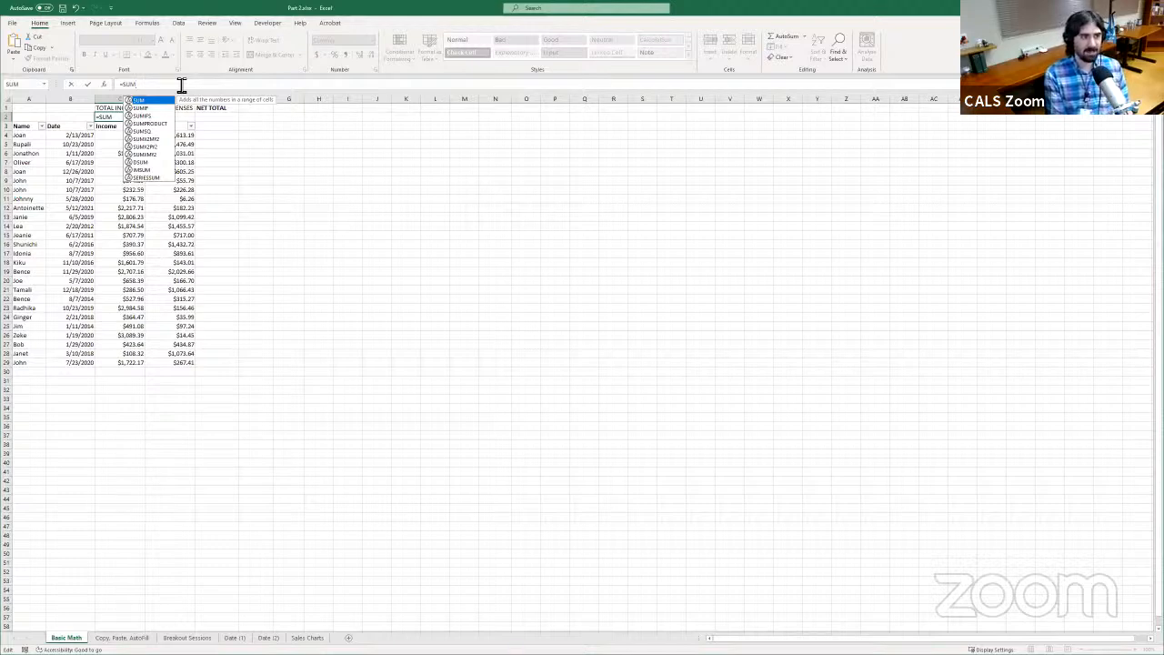
{"action": "type", "text": "("}
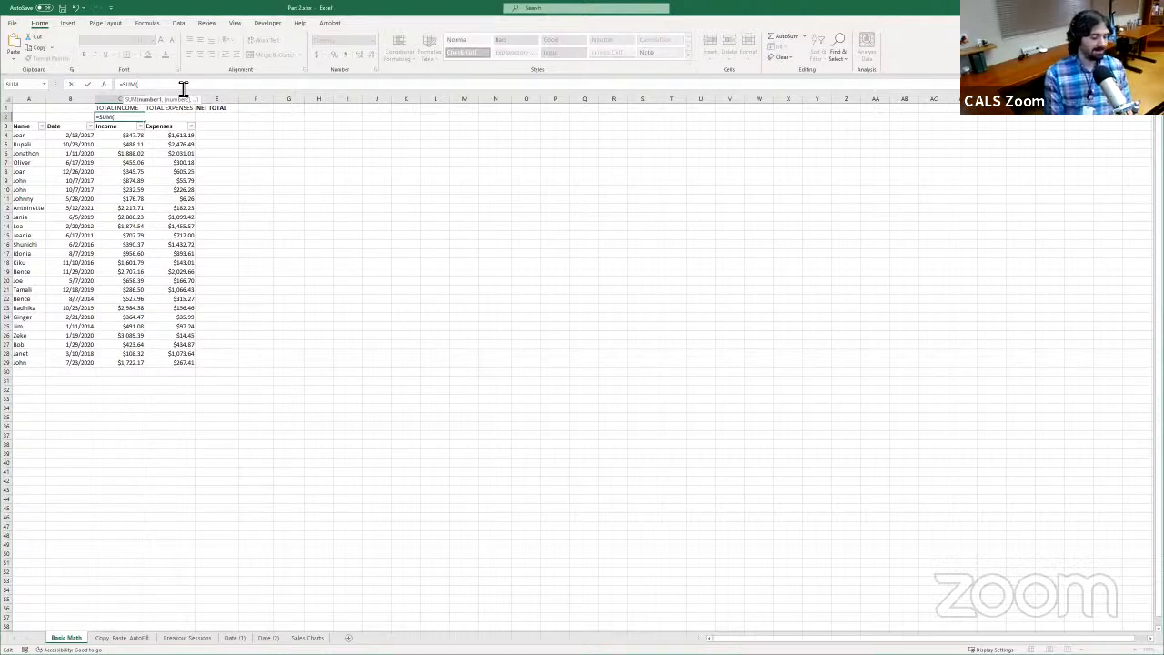
{"action": "key", "text": "Down"}
{"action": "key", "text": "Down"}
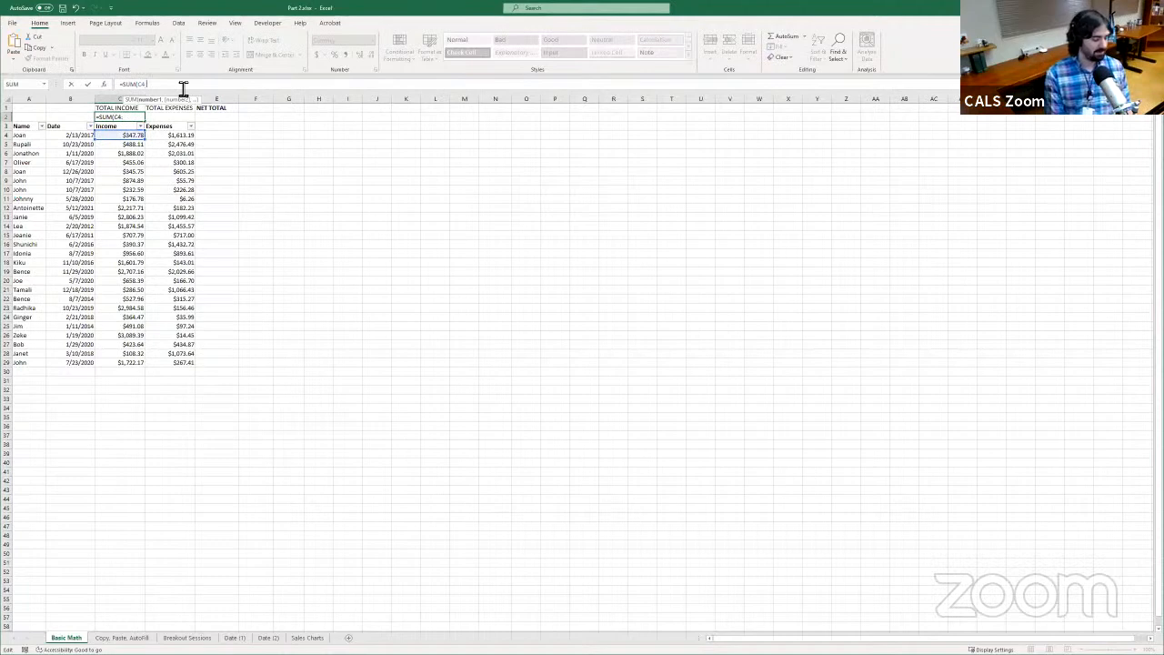
{"action": "type", "text": "C100"}
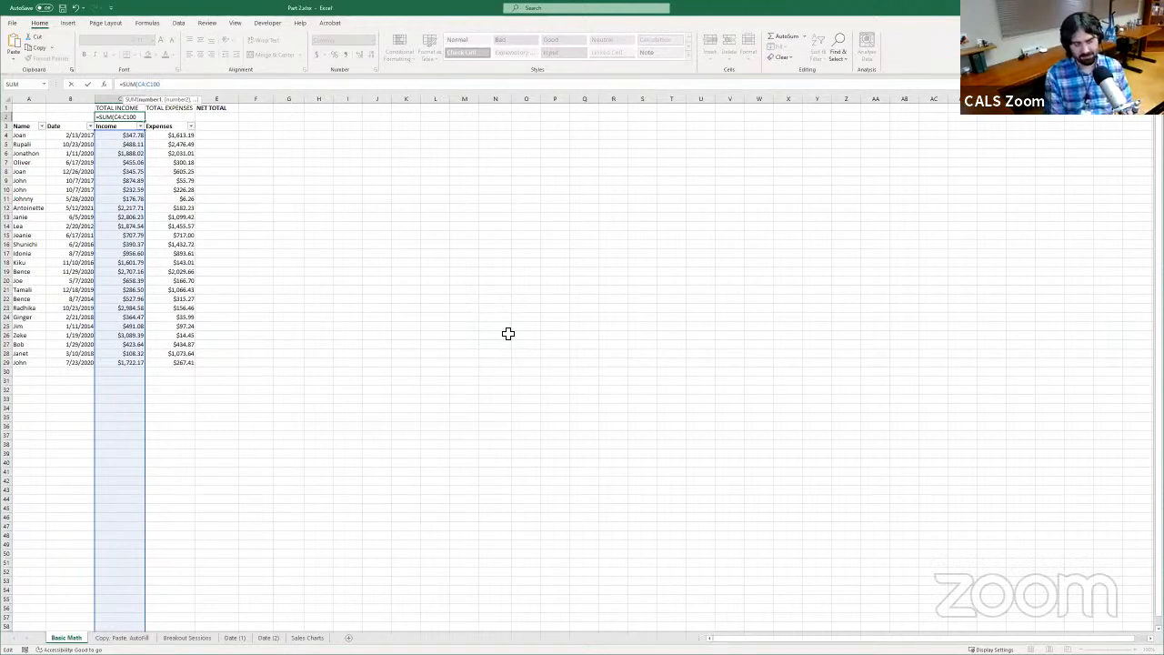
{"action": "type", "text": ")"}
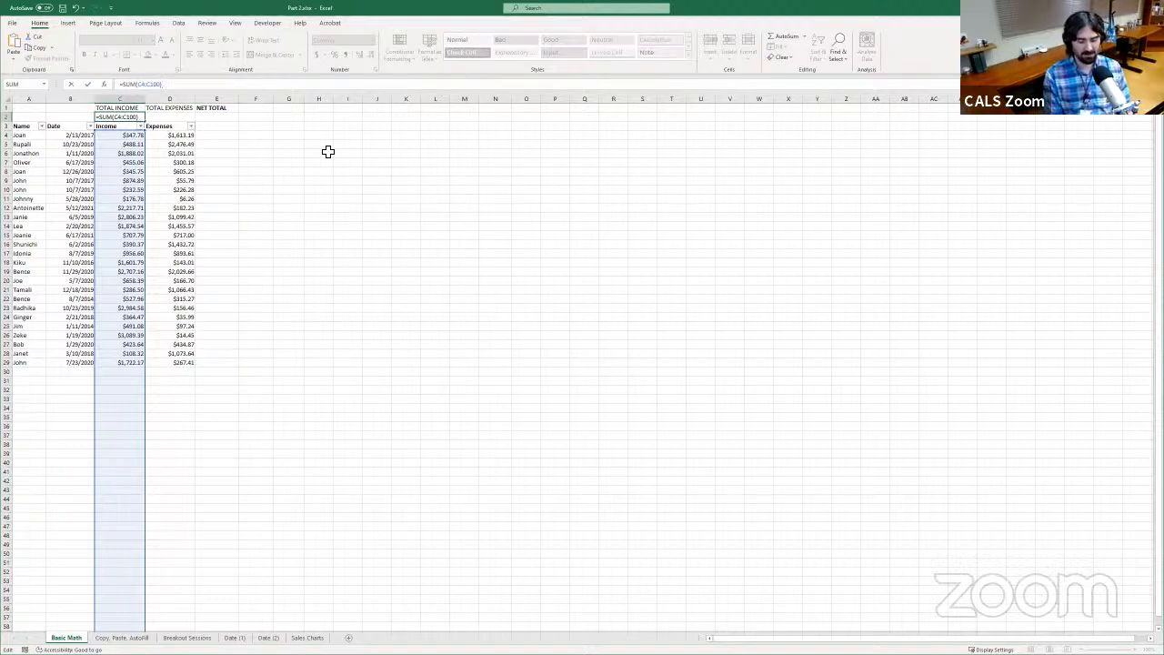
{"action": "key", "text": "Return"}
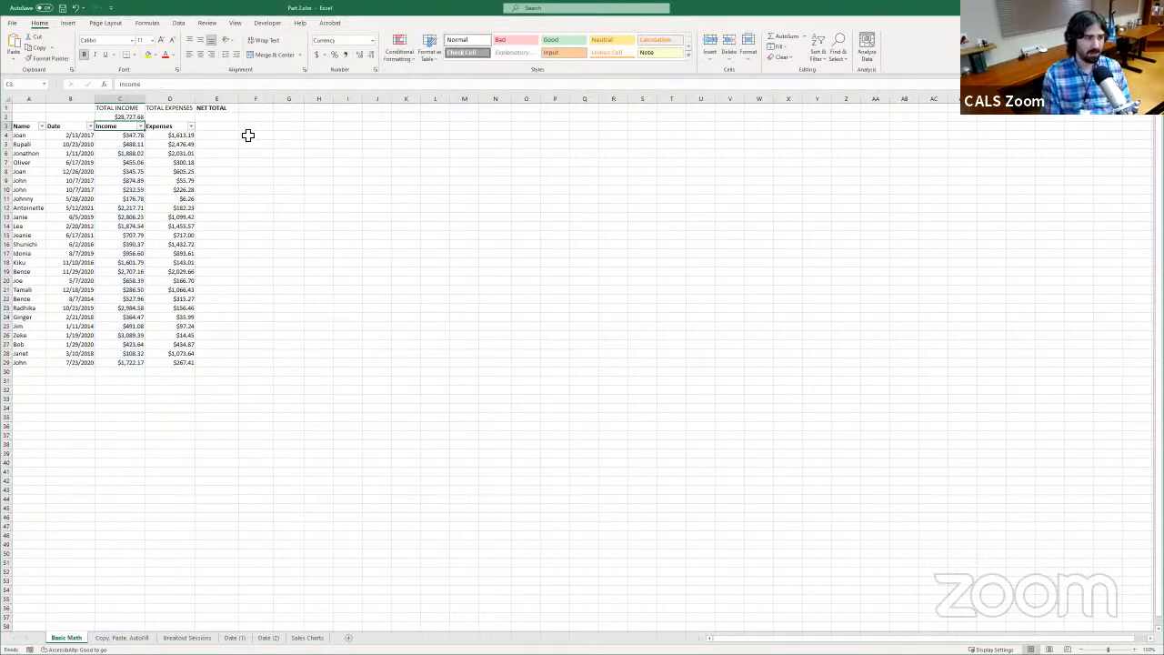
Inspect the formula in C2 and the cells C4 through C100 that it adds up
{"action": "left_click", "coordinate": [139, 117]}
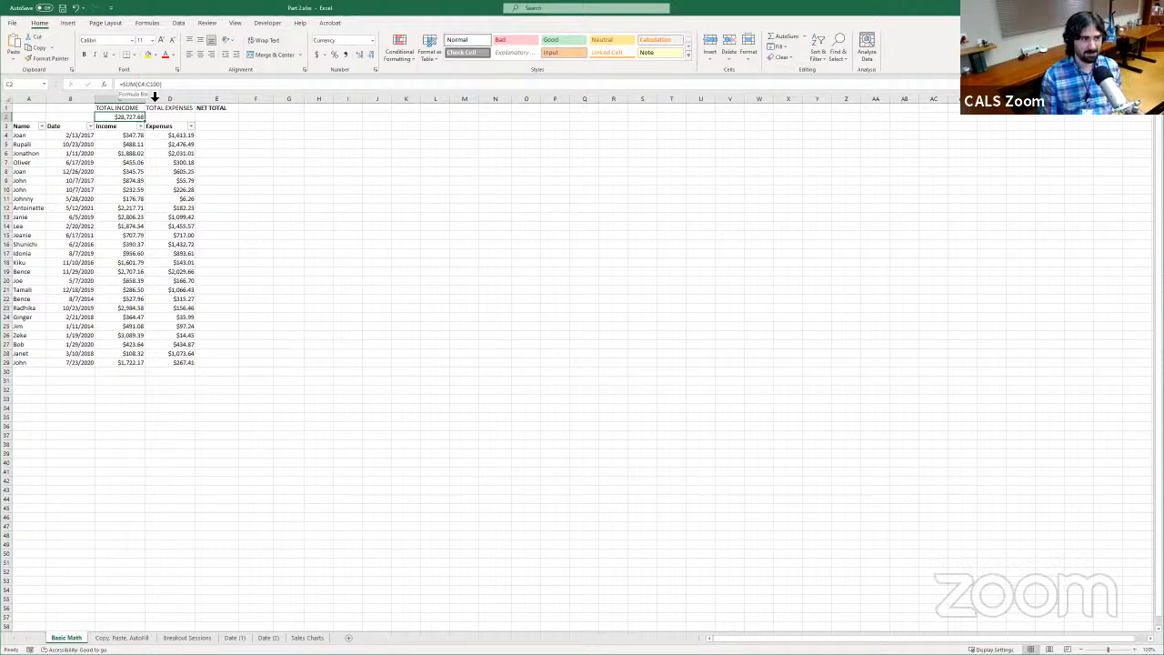
{"action": "left_click_drag", "start_coordinate": [130, 139], "coordinate": [121, 634]}
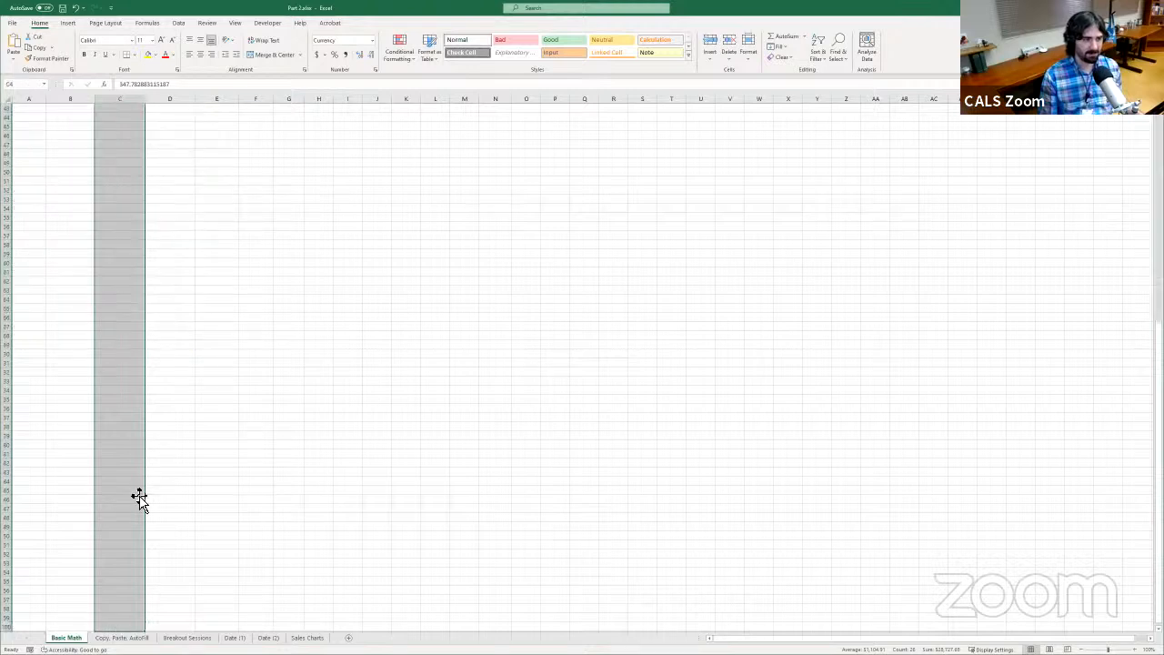
{"action": "scroll", "coordinate": [142, 496], "scroll_direction": "up", "scroll_amount": 10}
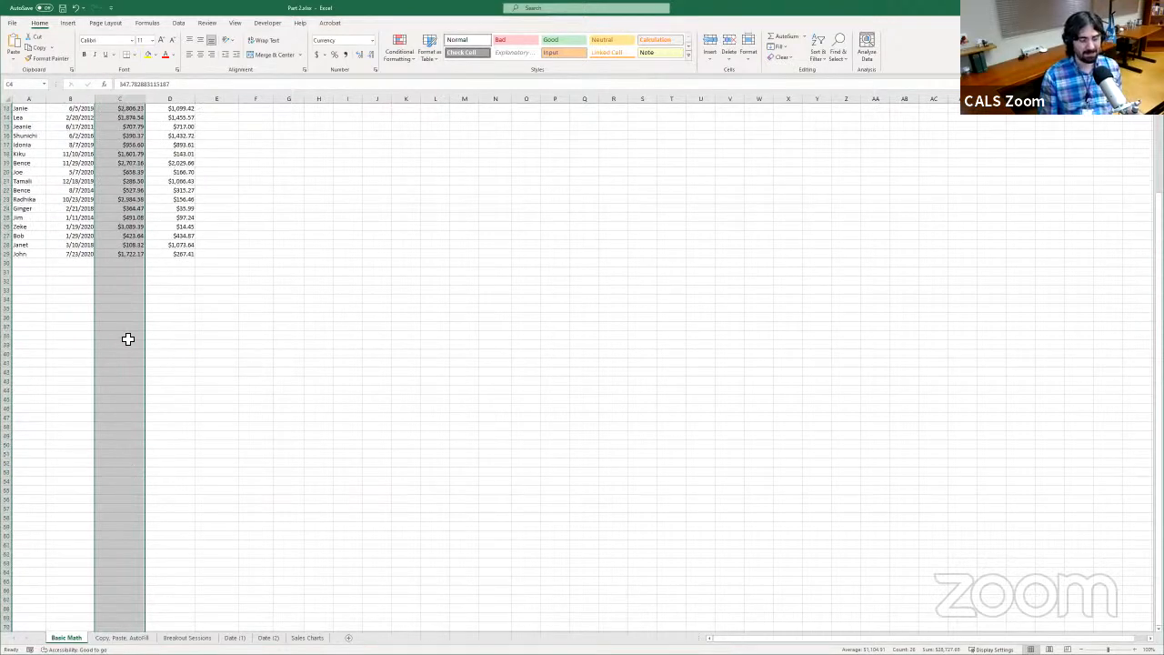
{"action": "scroll", "coordinate": [188, 303], "scroll_direction": "up", "scroll_amount": 4}
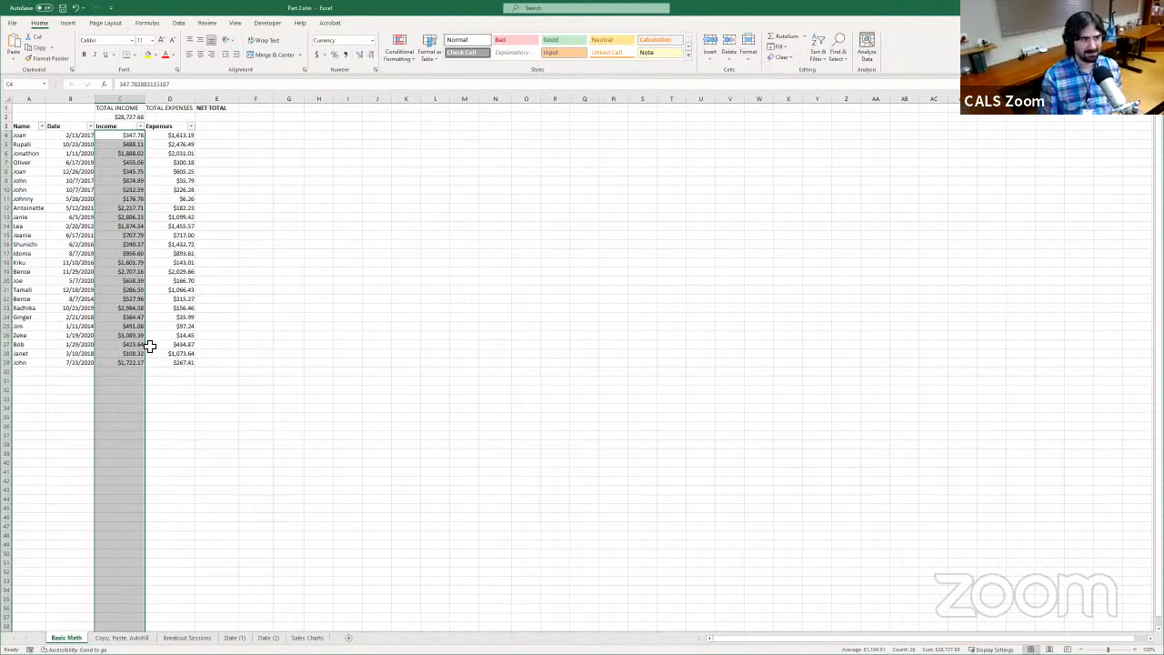
Test the income total by adding 2000 in cell C30, and clear that entry after checking C2
{"action": "left_click", "coordinate": [133, 371]}
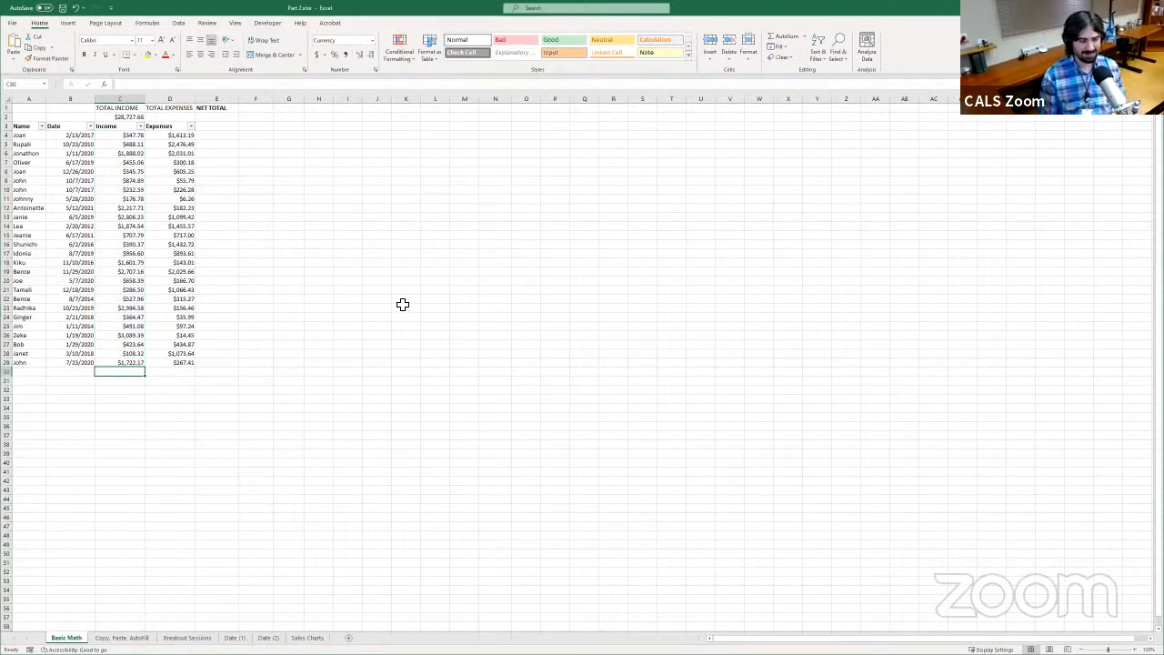
{"action": "type", "text": "2,"}
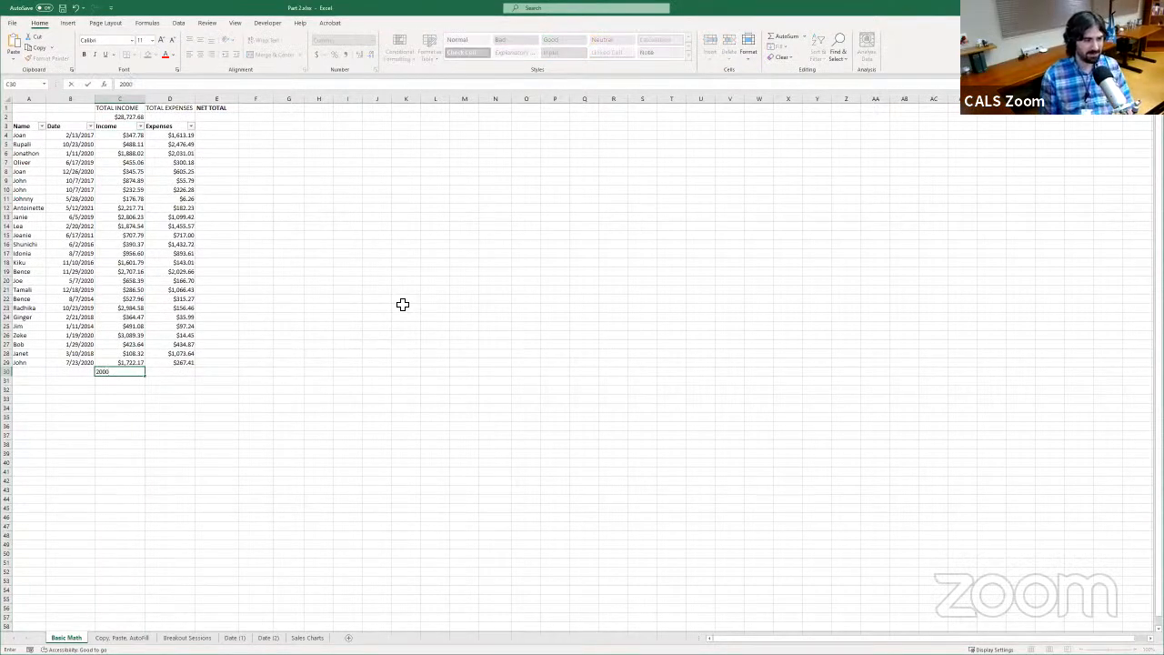
{"action": "type", "text": "000"}
{"action": "key", "text": "Return"}
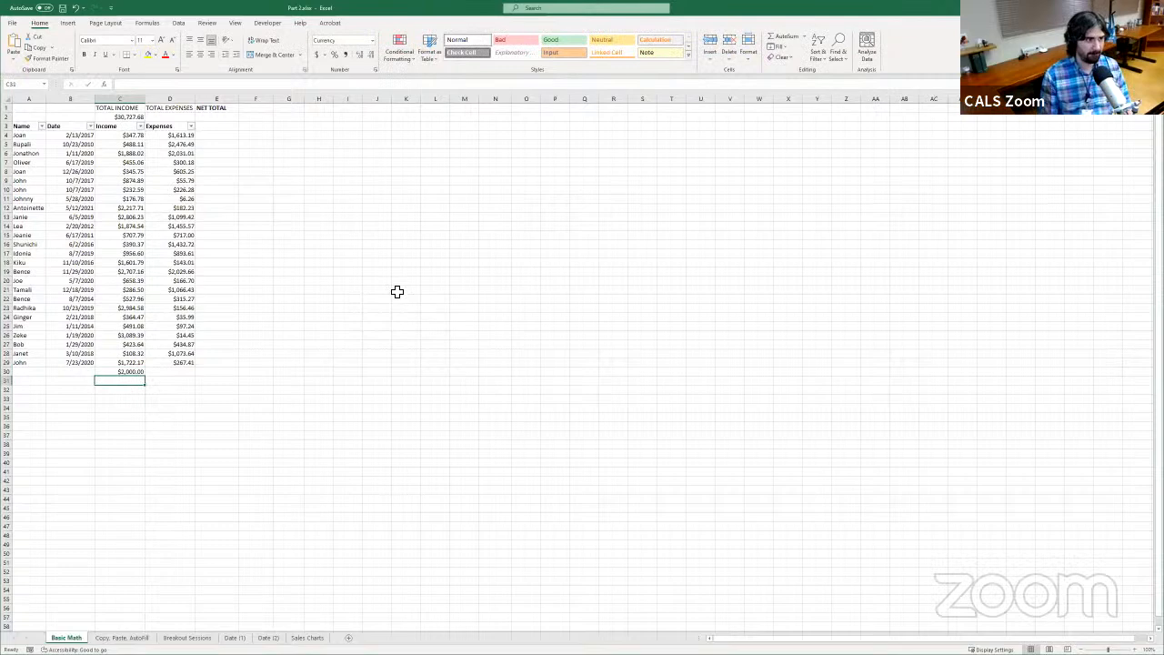
{"action": "left_click", "coordinate": [136, 117]}
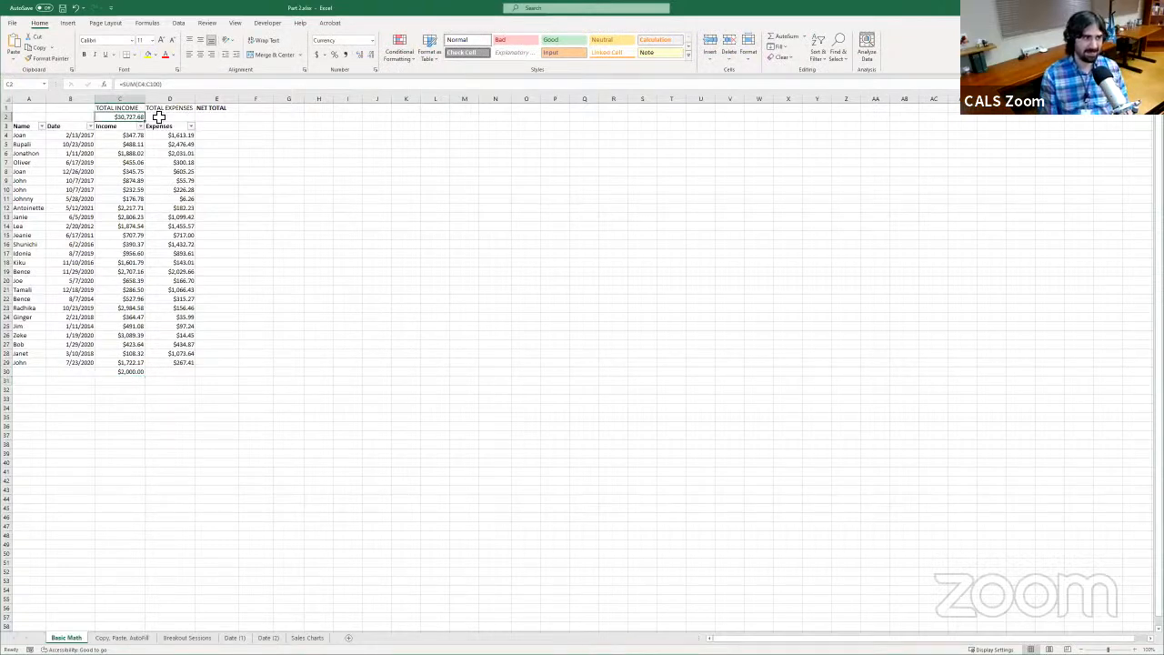
{"action": "left_click", "coordinate": [137, 372]}
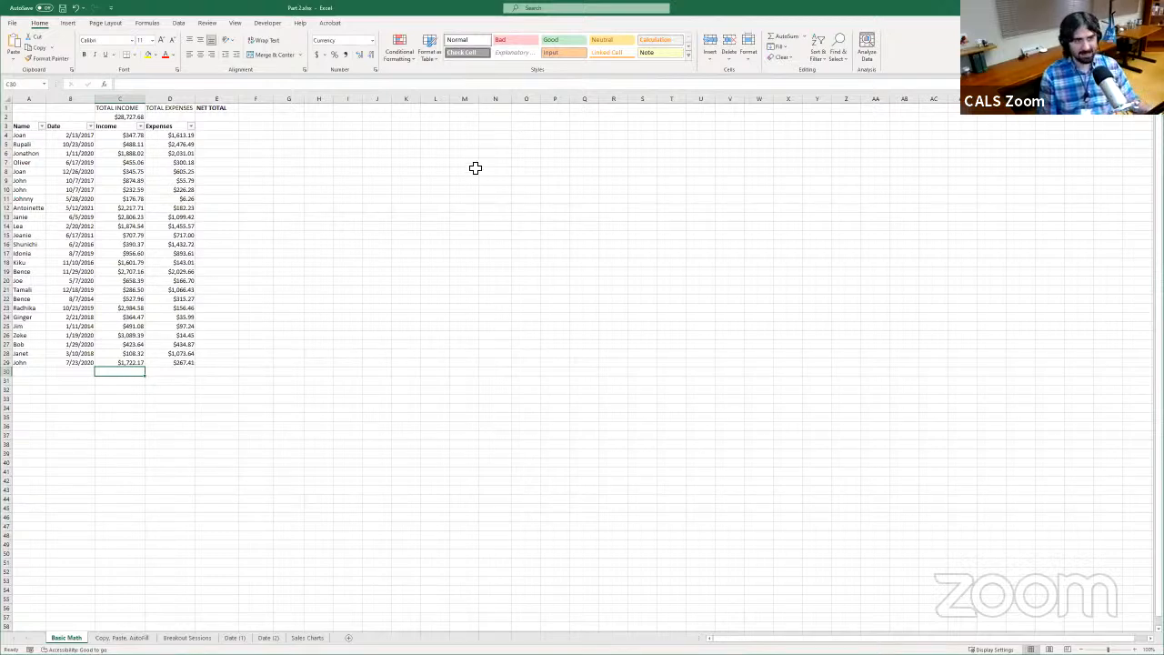
{"action": "left_click", "coordinate": [122, 118]}
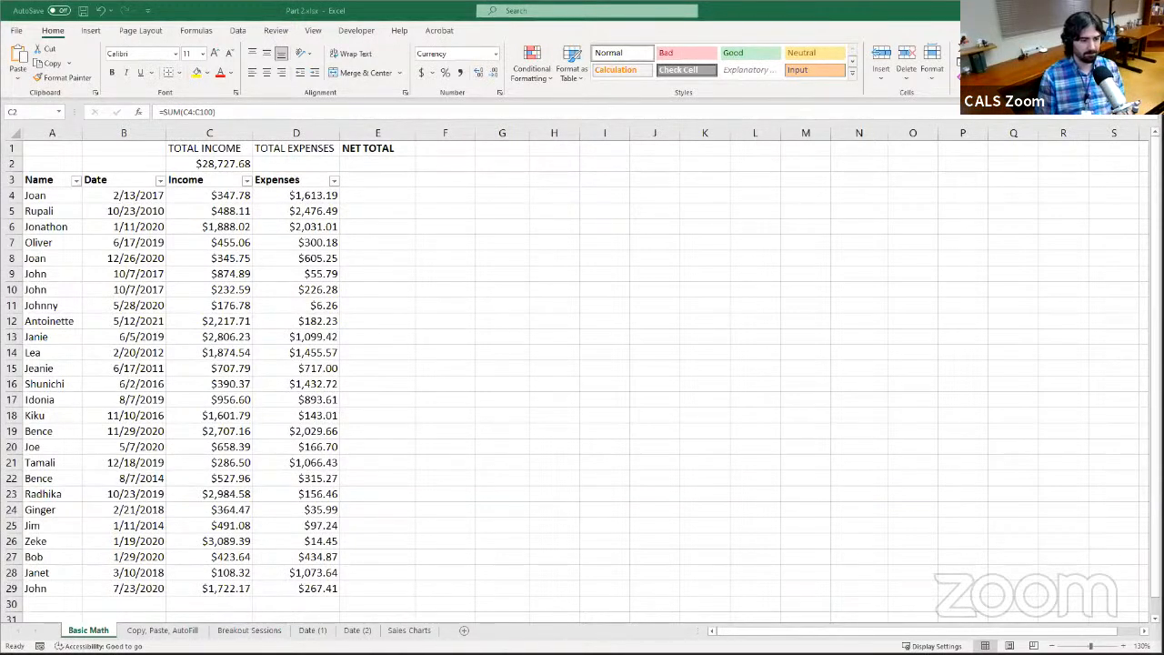
{"action": "left_click", "coordinate": [934, 646]}
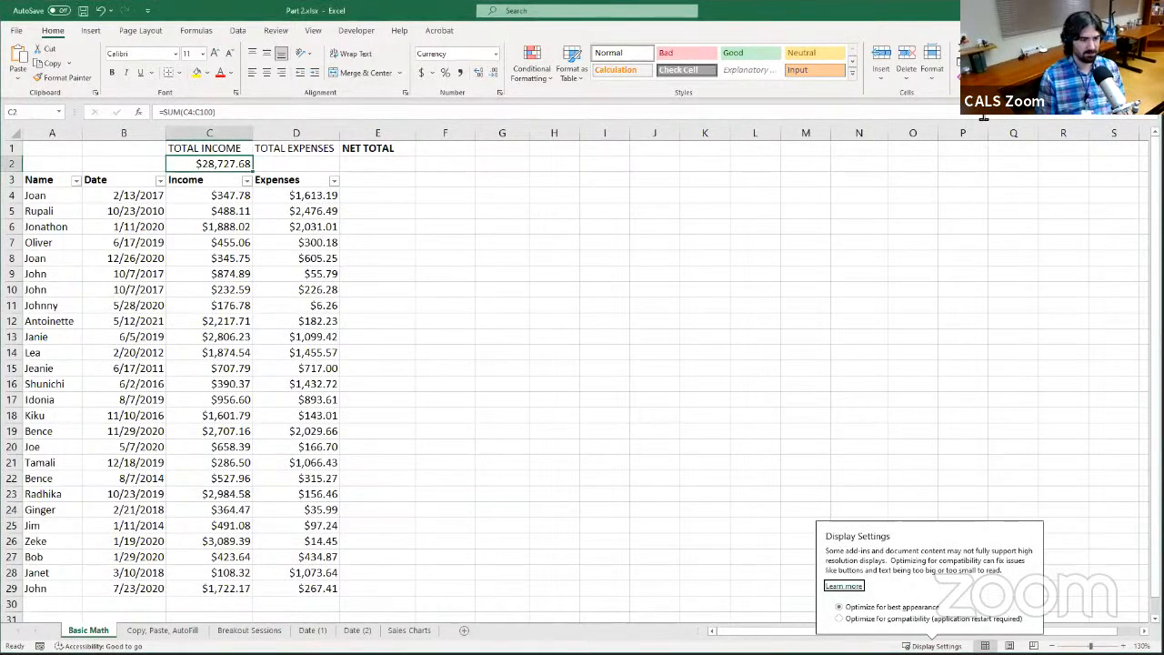
{"action": "left_click", "coordinate": [975, 509]}
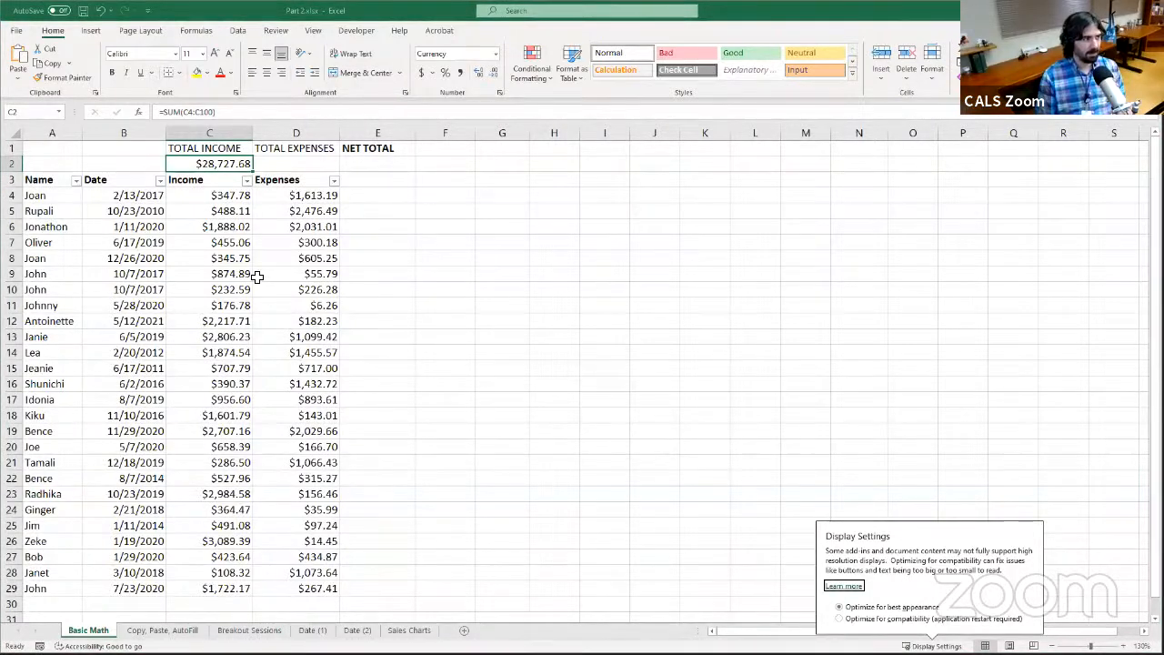
{"action": "left_click", "coordinate": [69, 153]}
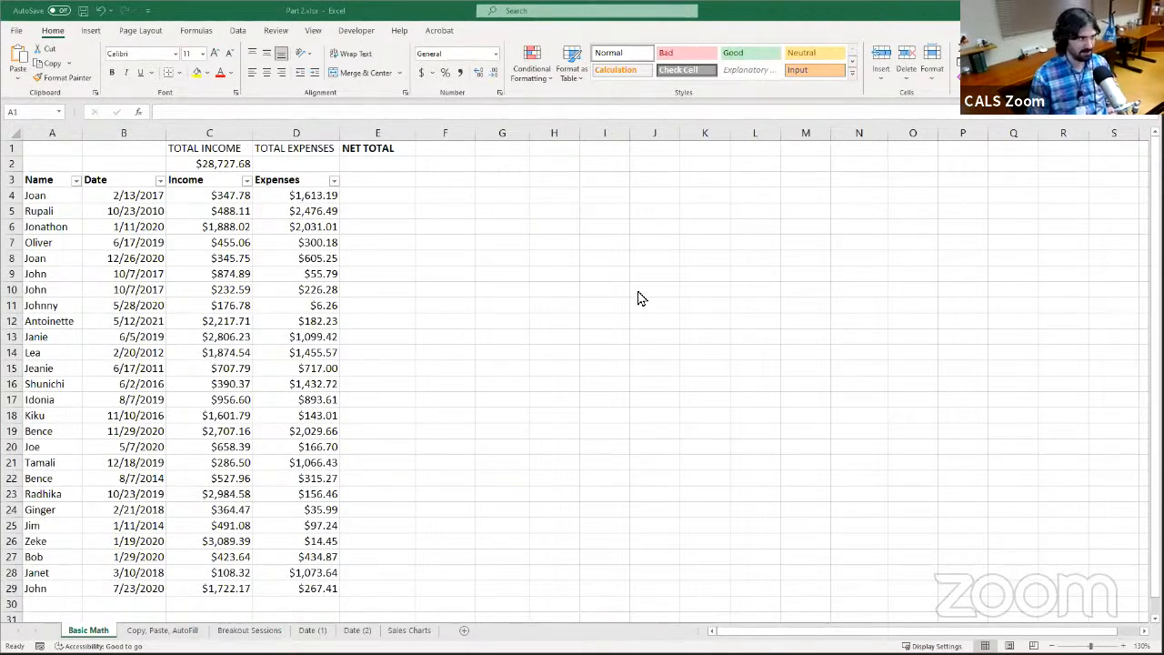
{"action": "left_click", "coordinate": [177, 168]}
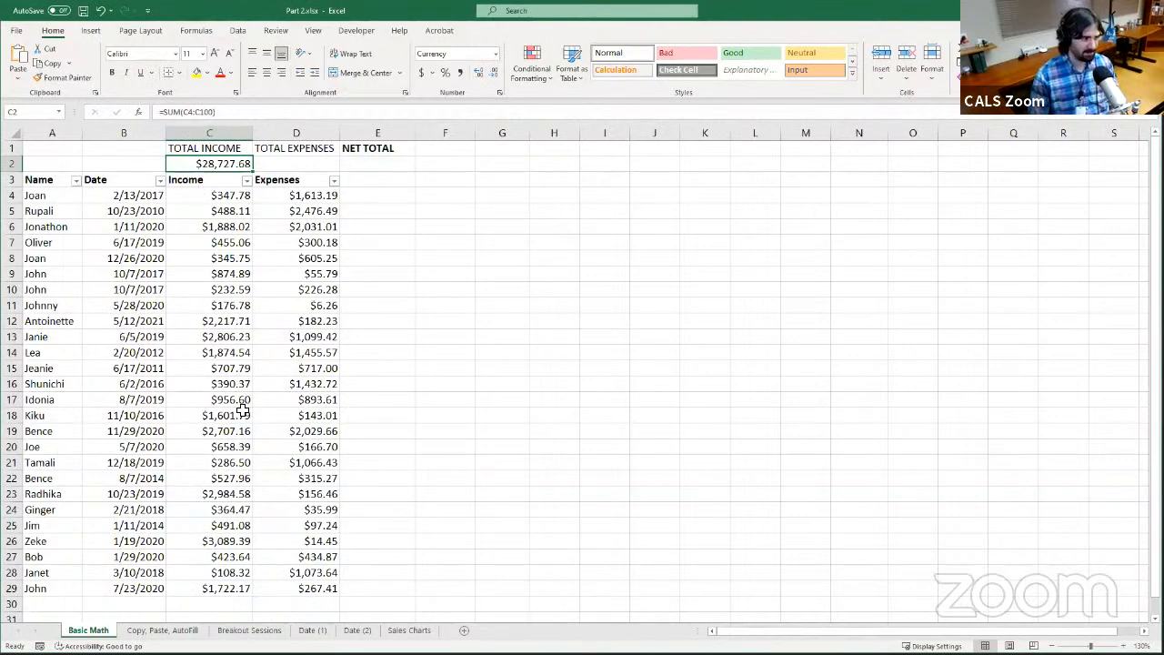
{"action": "scroll", "coordinate": [240, 451], "scroll_direction": "down", "scroll_amount": 9}
{"action": "scroll", "coordinate": [237, 465], "scroll_direction": "up", "scroll_amount": 9}
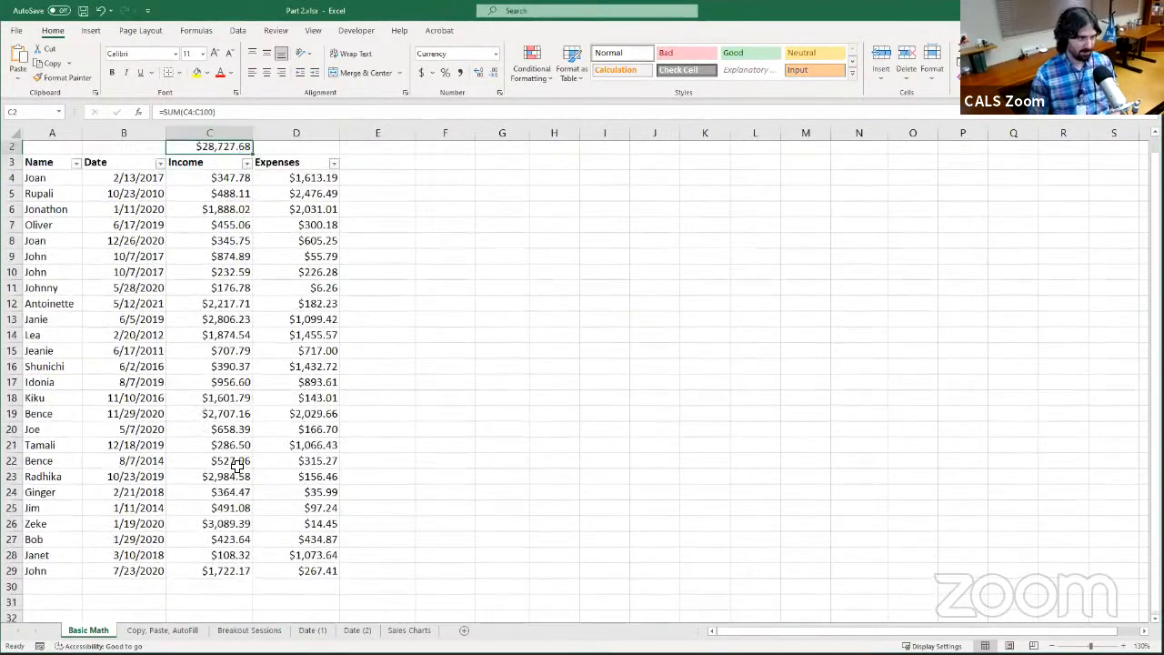
{"action": "scroll", "coordinate": [238, 465], "scroll_direction": "up", "scroll_amount": 1}
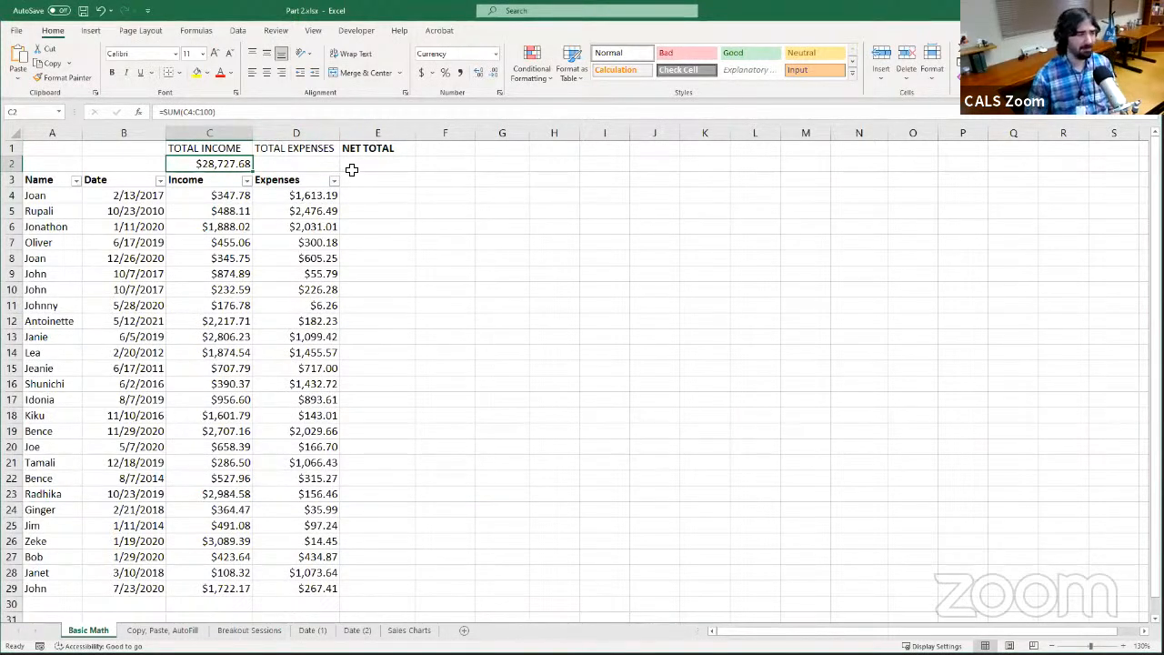
Enter the formula =SUM(D4:D100) in cell D2 under TOTAL EXPENSES to total the Expenses column
{"action": "left_click", "coordinate": [301, 164]}
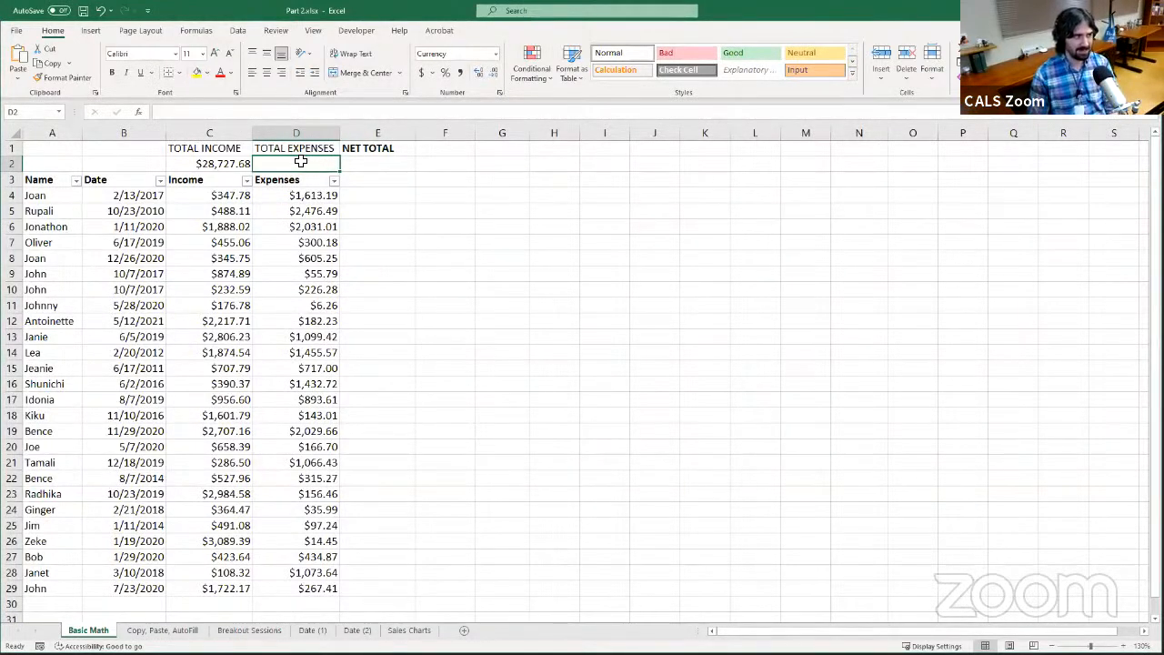
{"action": "left_click", "coordinate": [284, 123]}
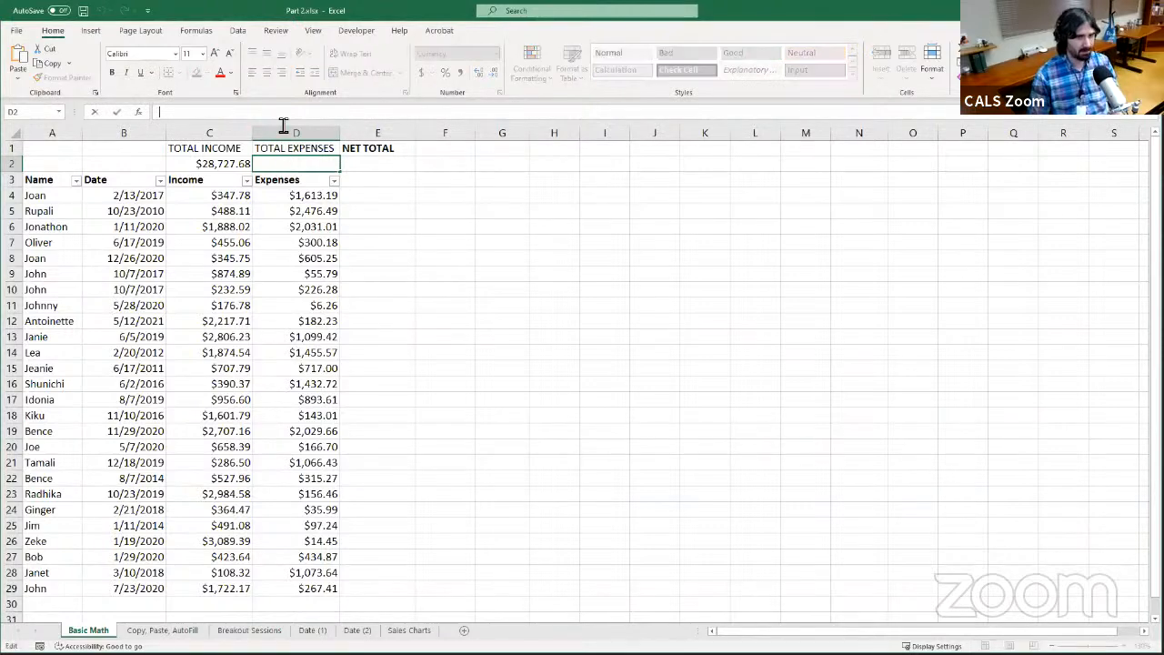
{"action": "type", "text": "="}
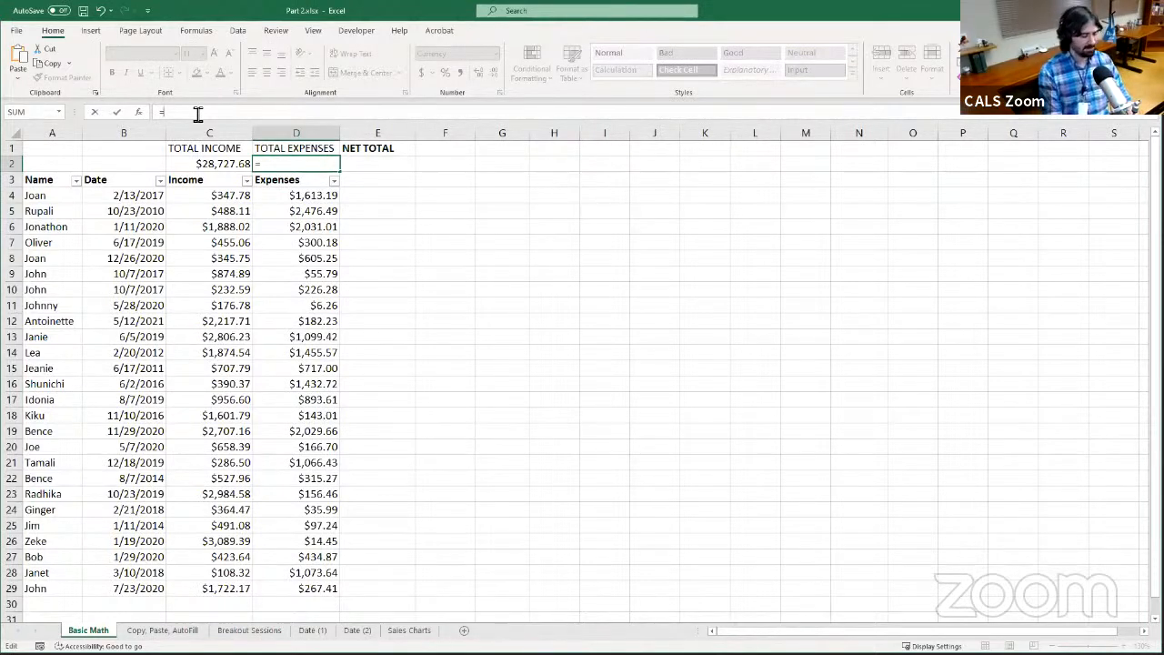
{"action": "type", "text": "SUM"}
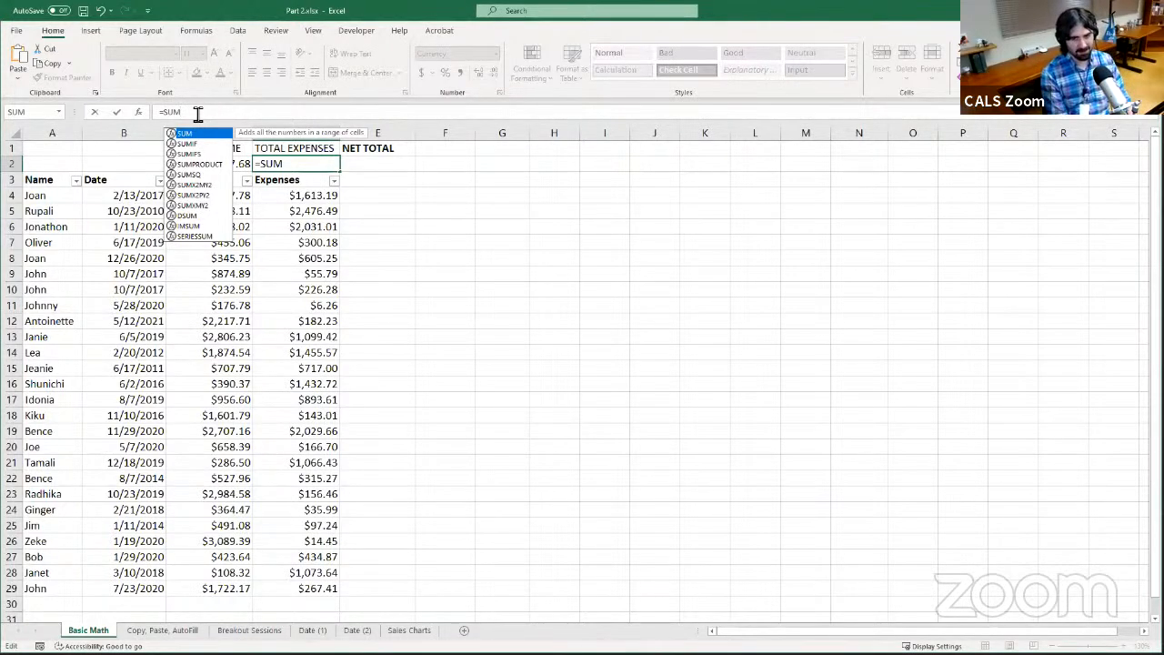
{"action": "type", "text": "("}
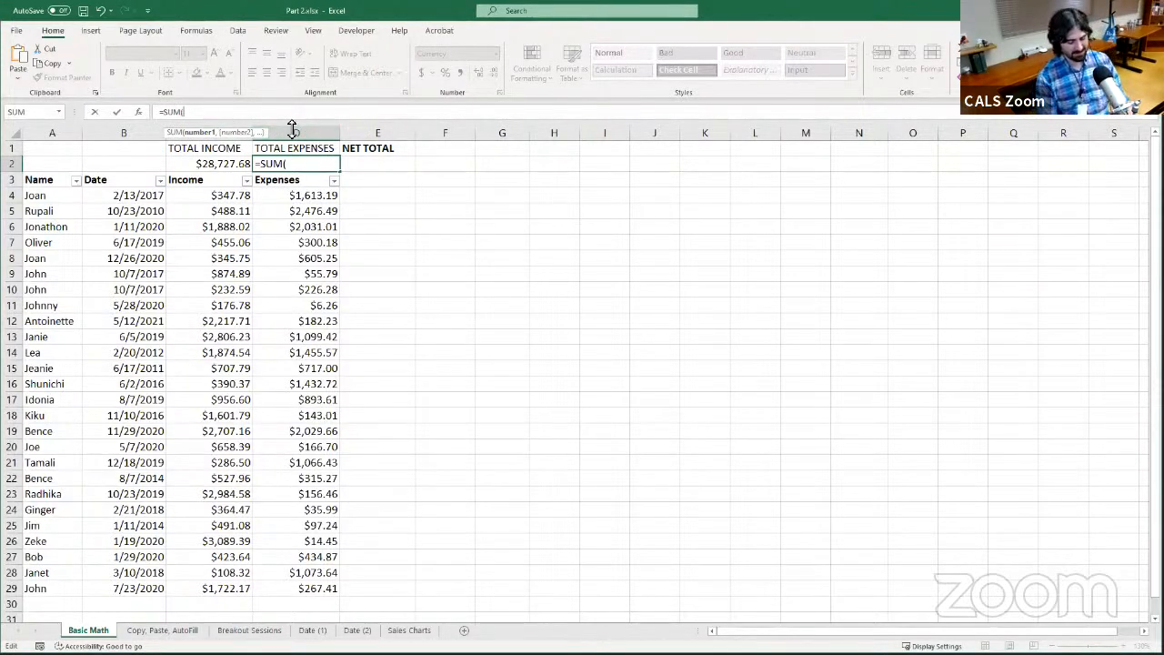
{"action": "type", "text": "D"}
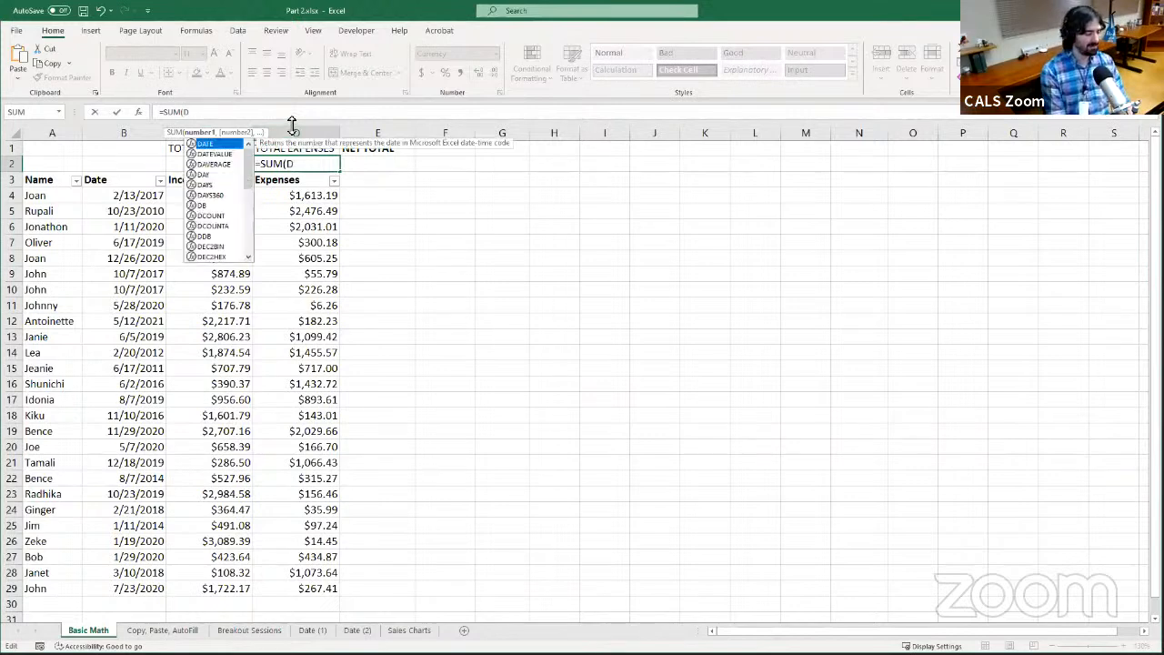
{"action": "type", "text": "4"}
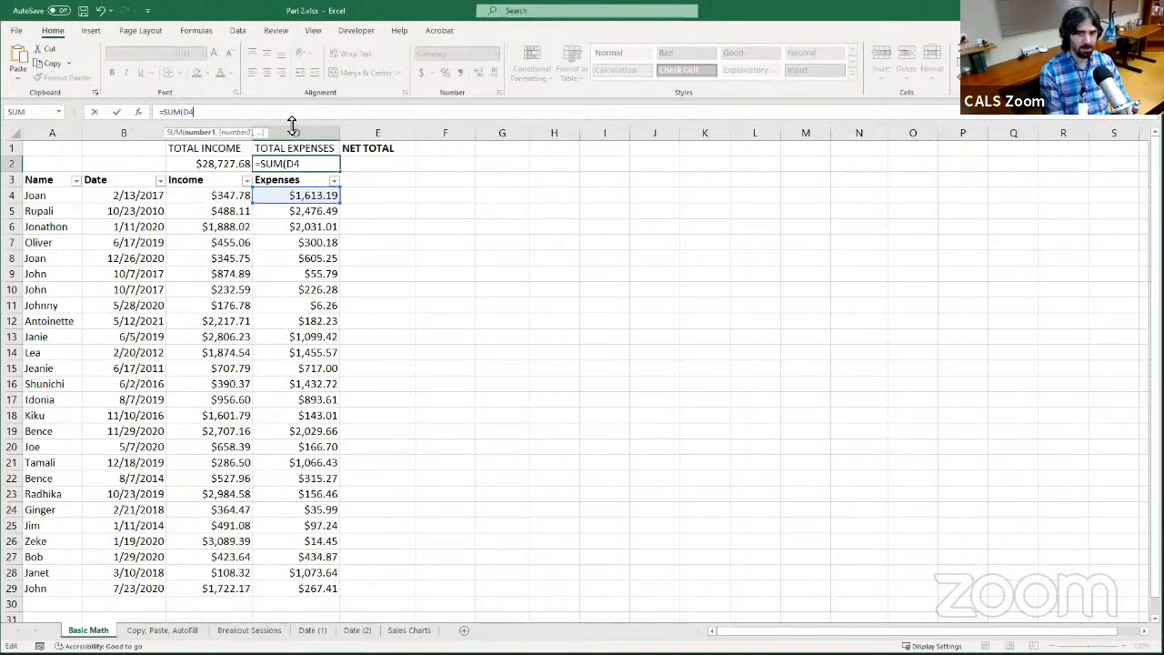
{"action": "type", "text": ":"}
{"action": "type", "text": "D100"}
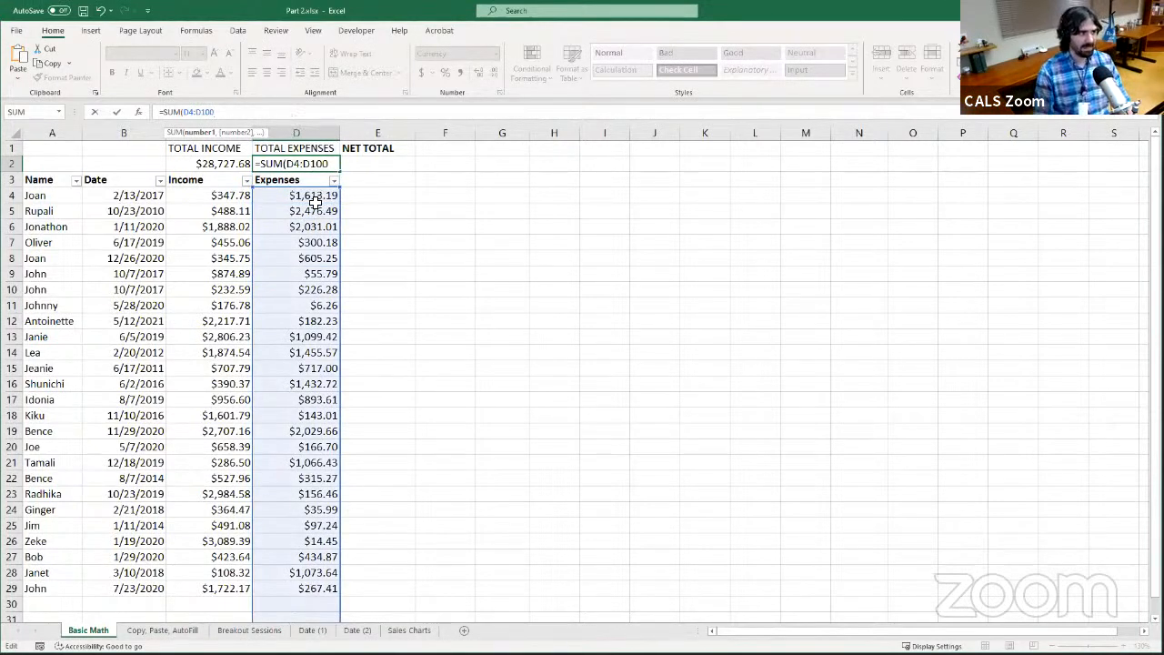
{"action": "scroll", "coordinate": [302, 206], "scroll_direction": "down", "scroll_amount": 3}
{"action": "scroll", "coordinate": [301, 206], "scroll_direction": "down", "scroll_amount": 20}
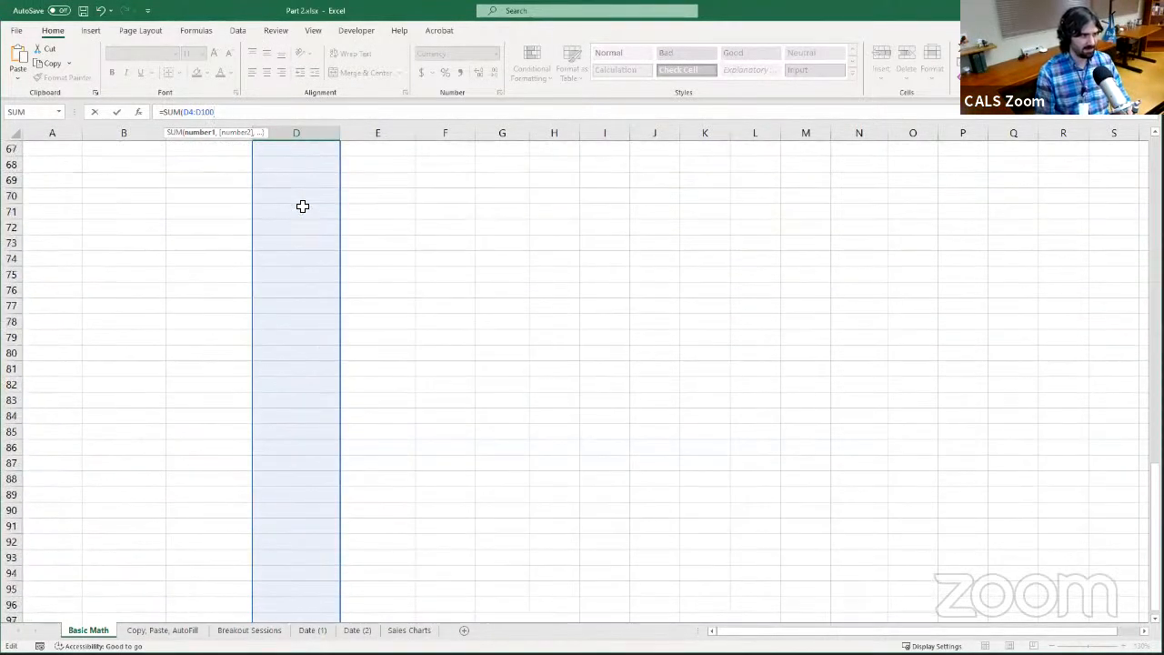
{"action": "scroll", "coordinate": [266, 335], "scroll_direction": "up", "scroll_amount": 20}
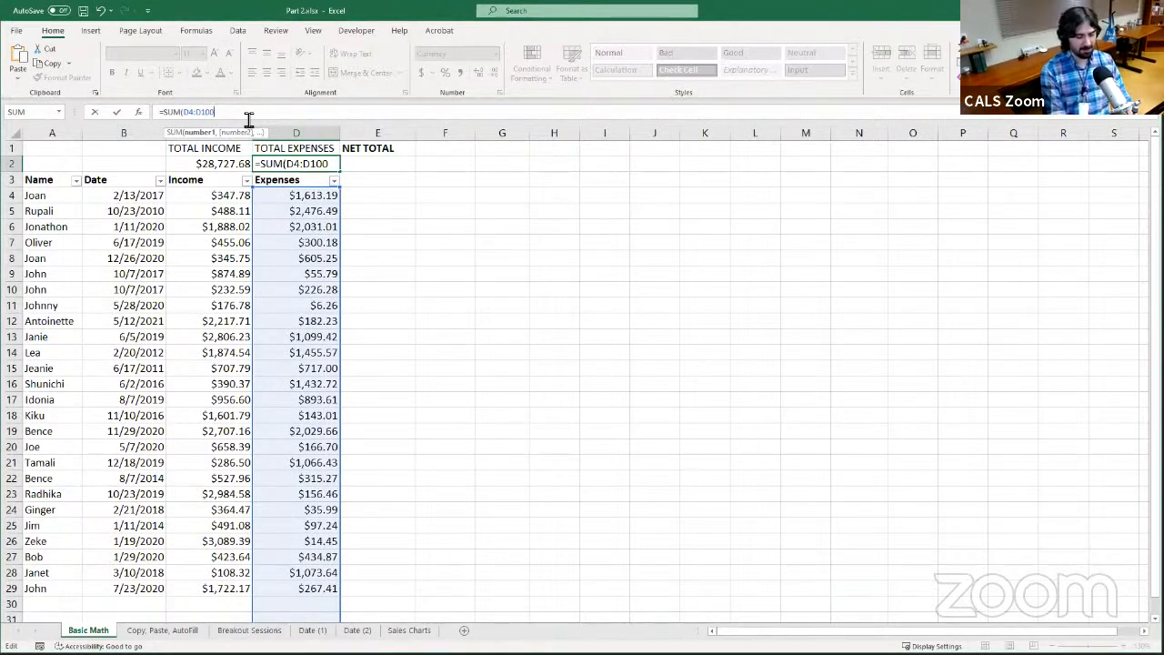
{"action": "type", "text": ")"}
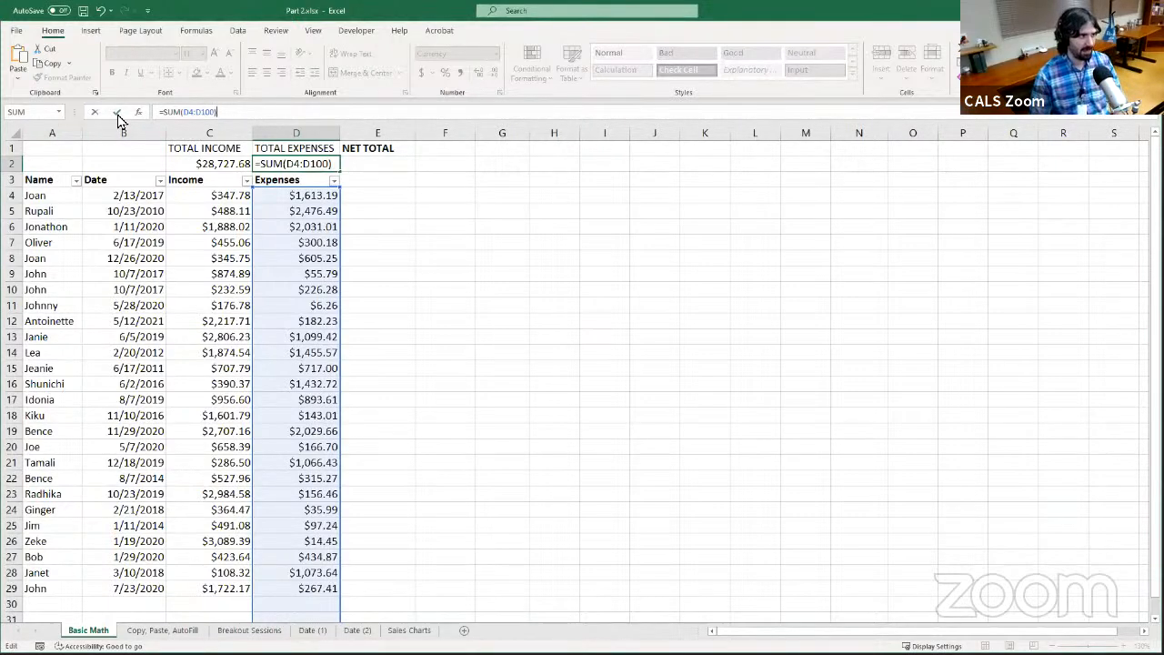
{"action": "key", "text": "Return"}
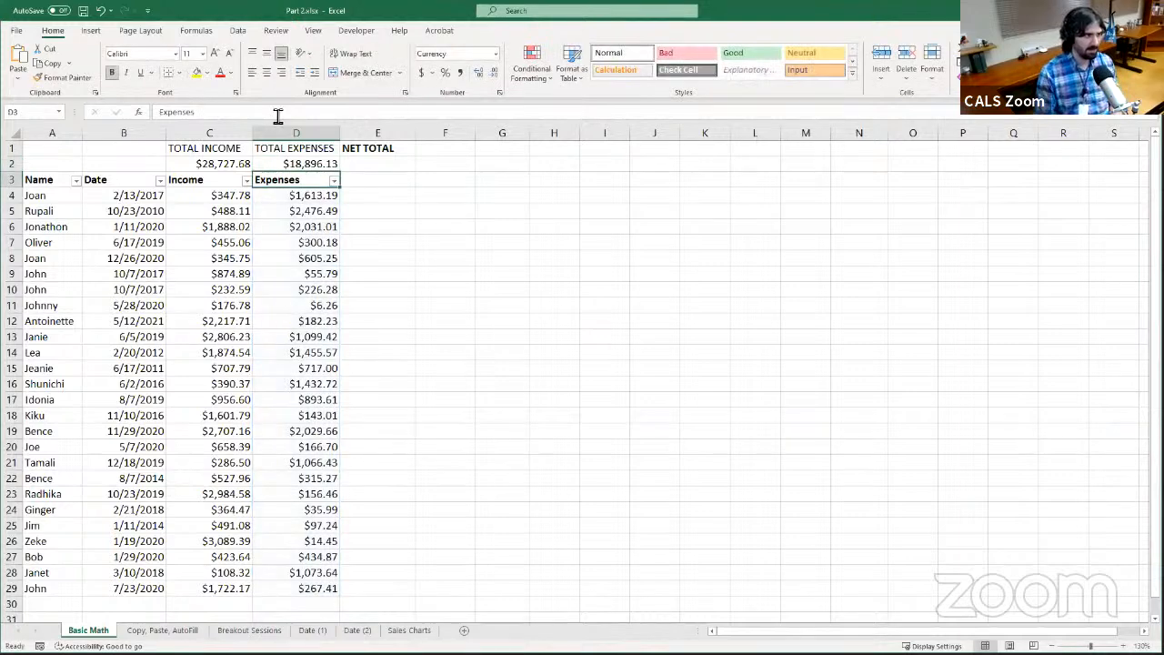
{"action": "left_click", "coordinate": [312, 165]}
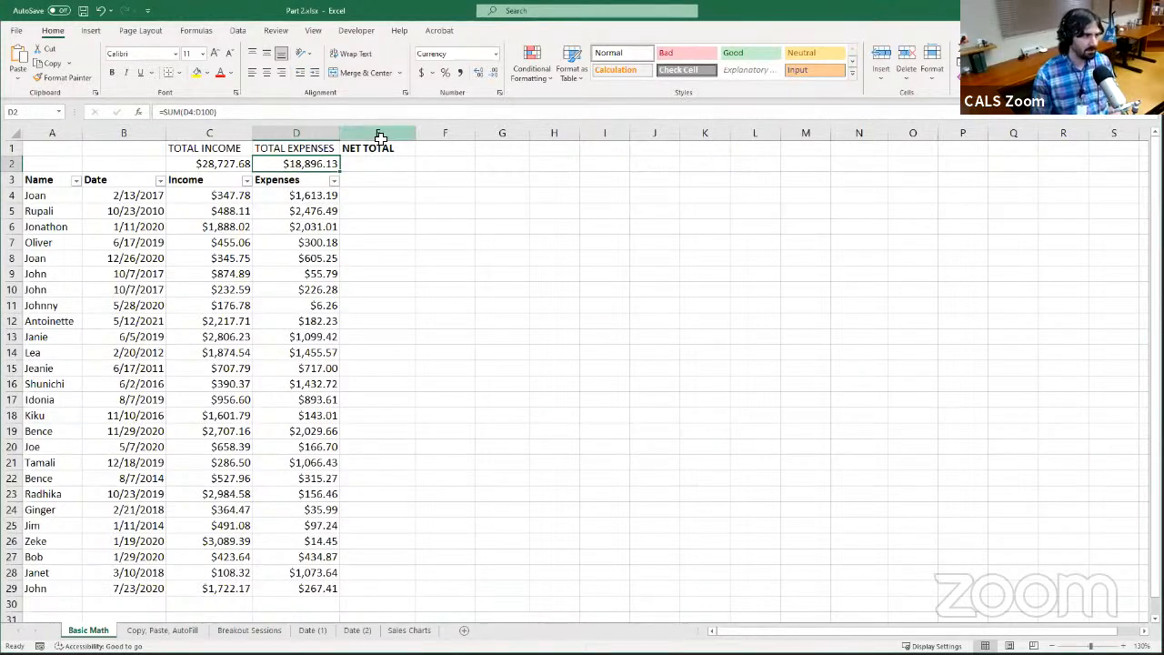
{"action": "left_click", "coordinate": [377, 164]}
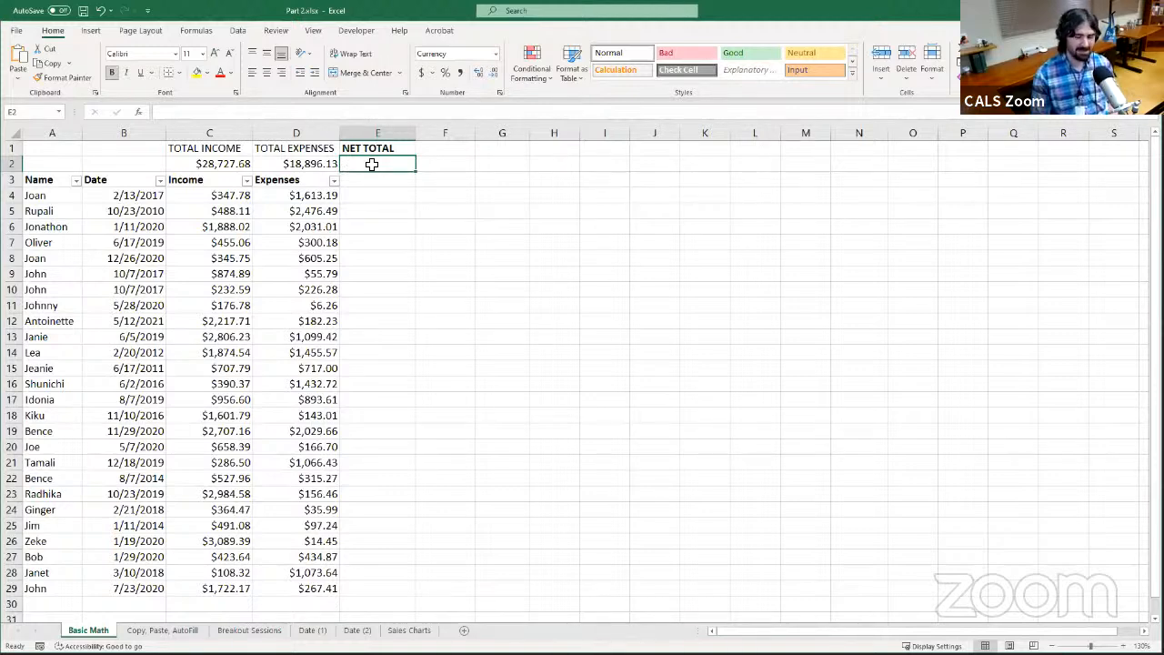
{"action": "left_click", "coordinate": [413, 115]}
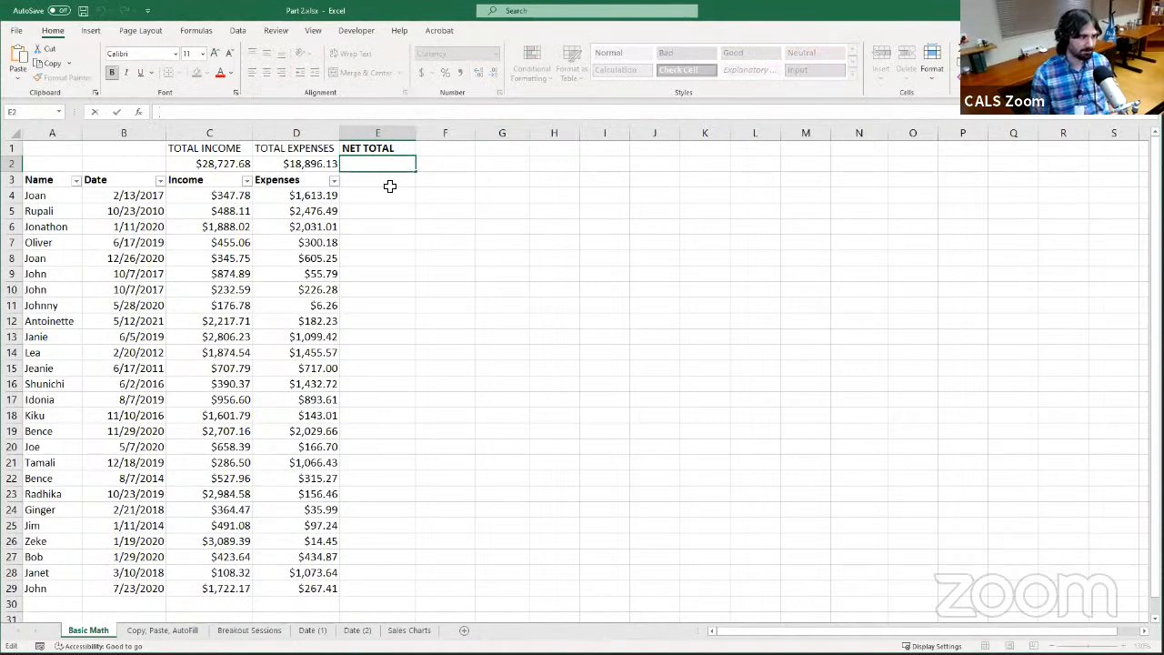
{"action": "key", "text": "Escape"}
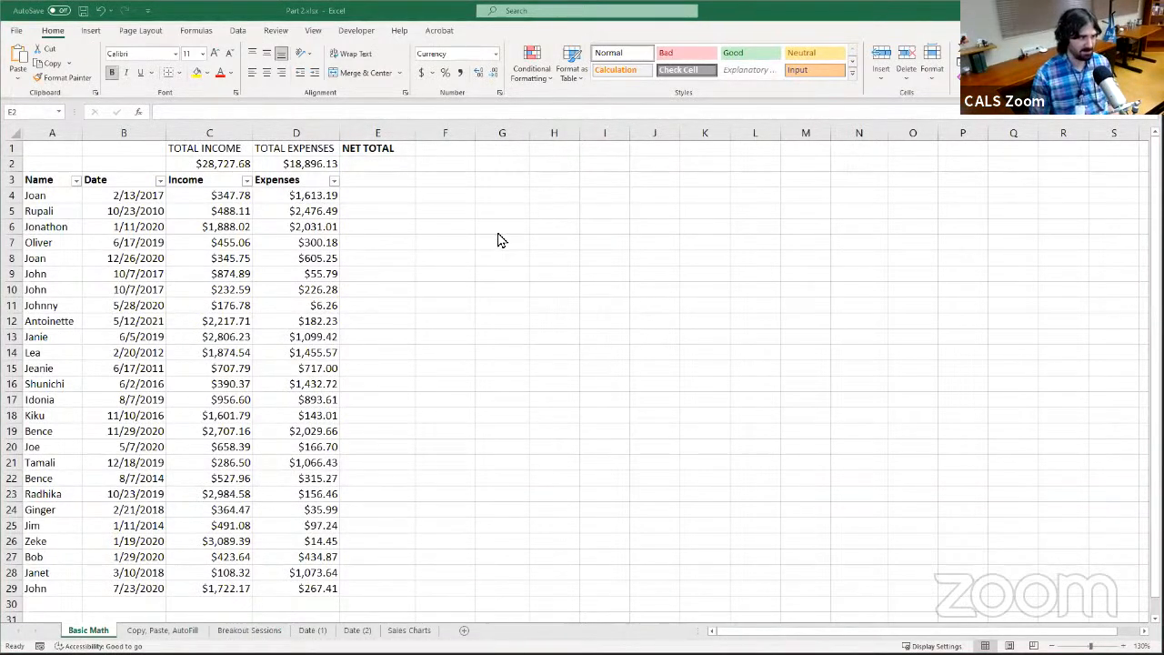
{"action": "left_click", "coordinate": [471, 242]}
{"action": "left_click", "coordinate": [600, 239]}
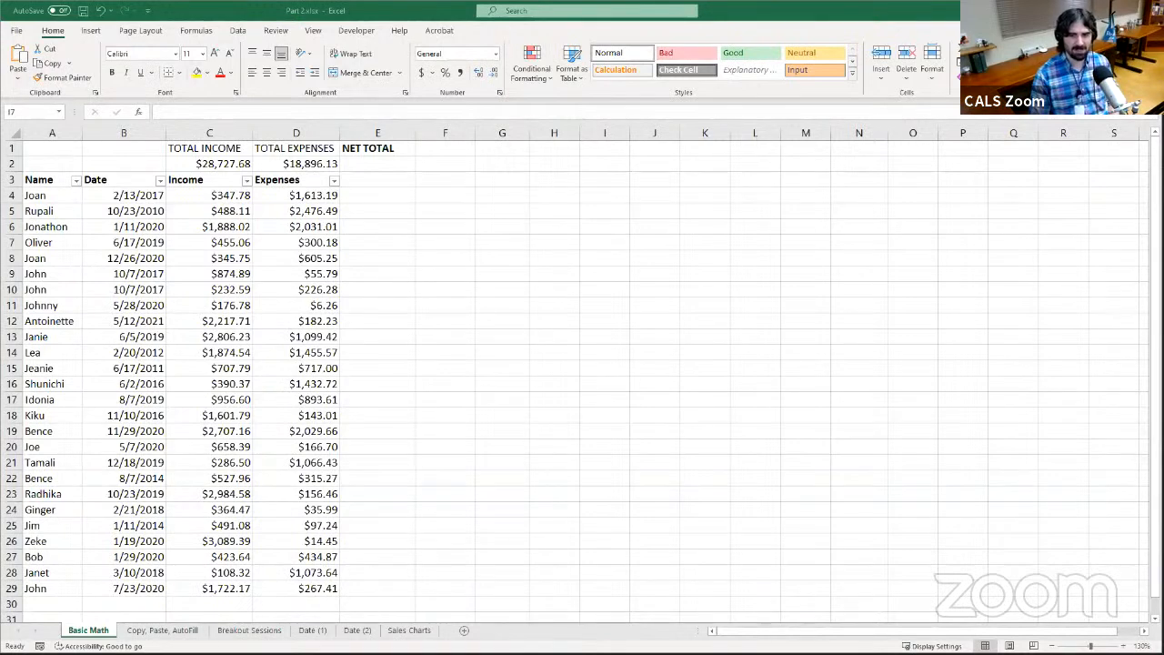
{"action": "left_click", "coordinate": [756, 285]}
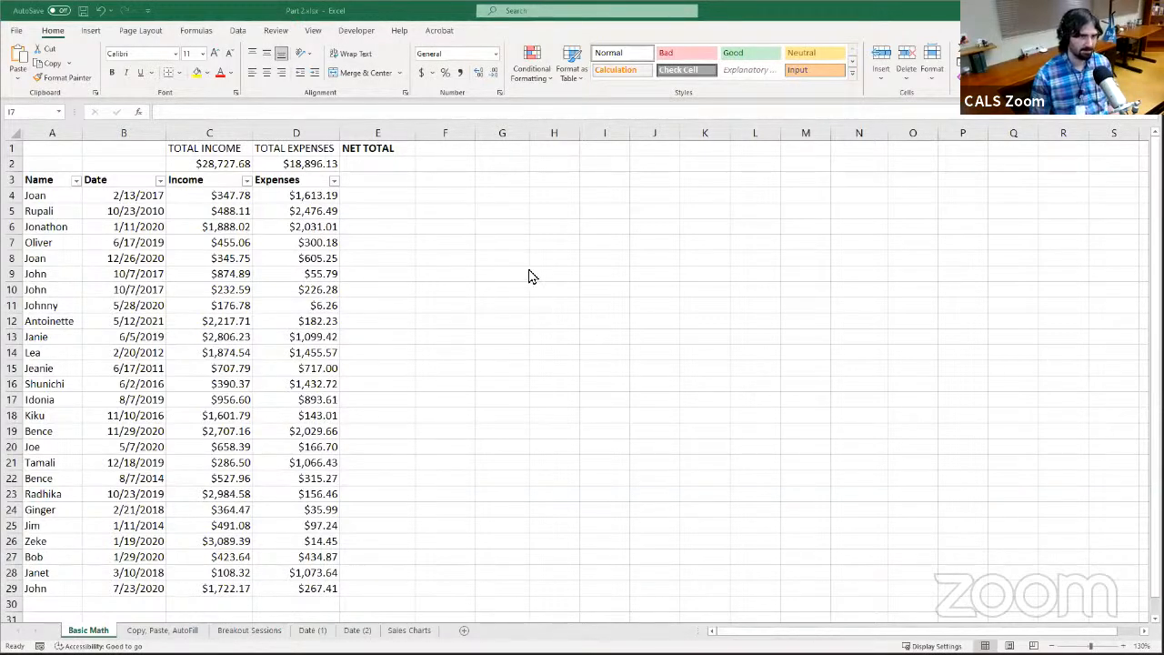
Enter the sample numbers 8, 32, 8, 33, 24, 16, 2, 5 and 76 down cells I8 through I16
{"action": "left_click", "coordinate": [613, 254]}
{"action": "type", "text": "8"}
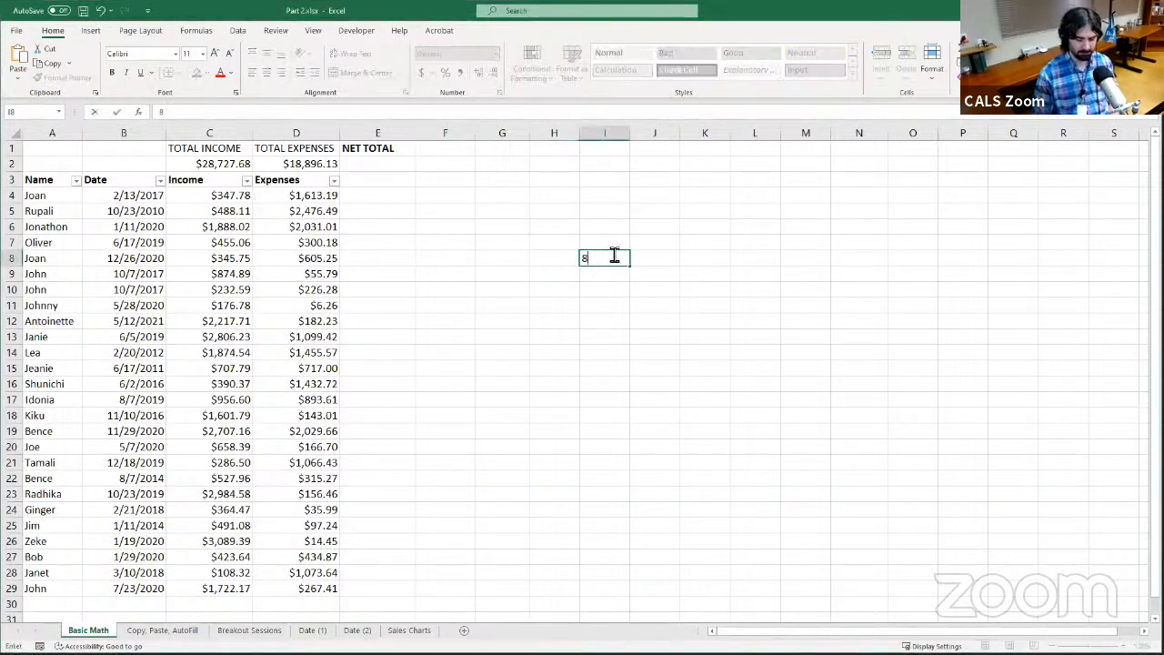
{"action": "key", "text": "Return"}
{"action": "type", "text": "32"}
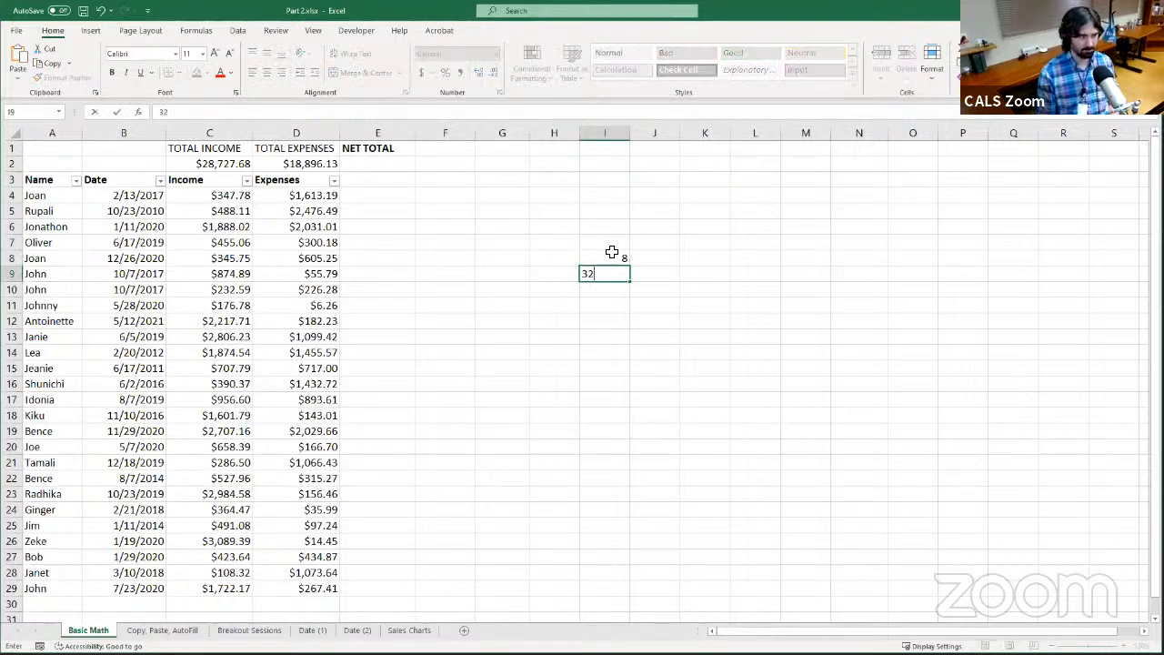
{"action": "key", "text": "Return"}
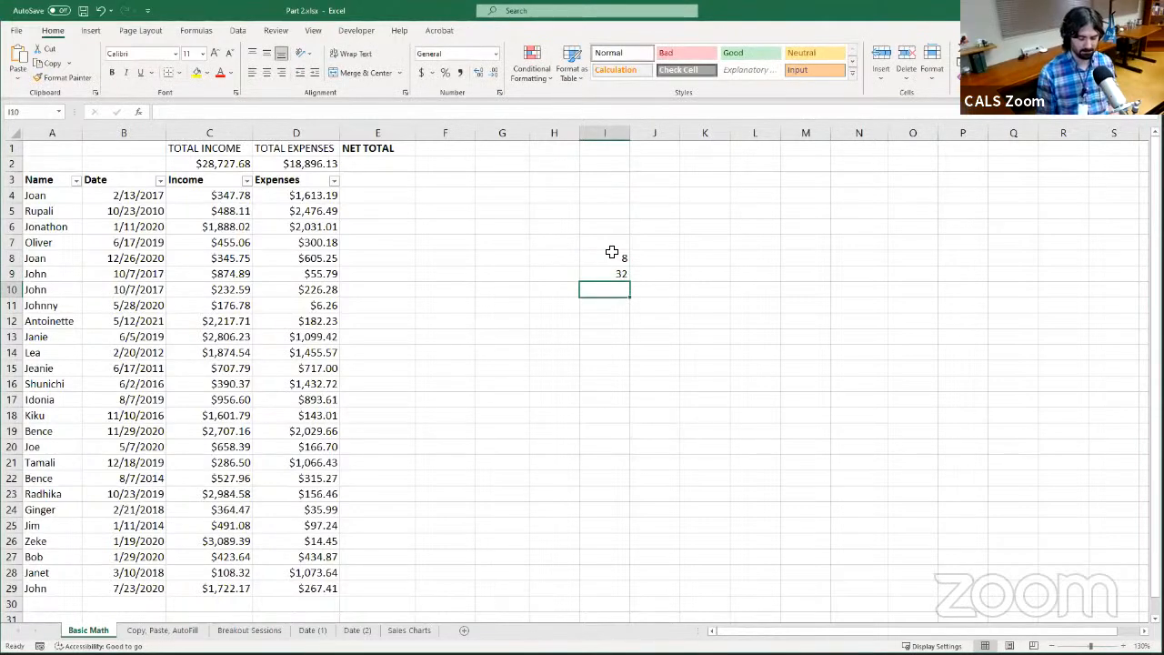
{"action": "type", "text": "8"}
{"action": "key", "text": "Return"}
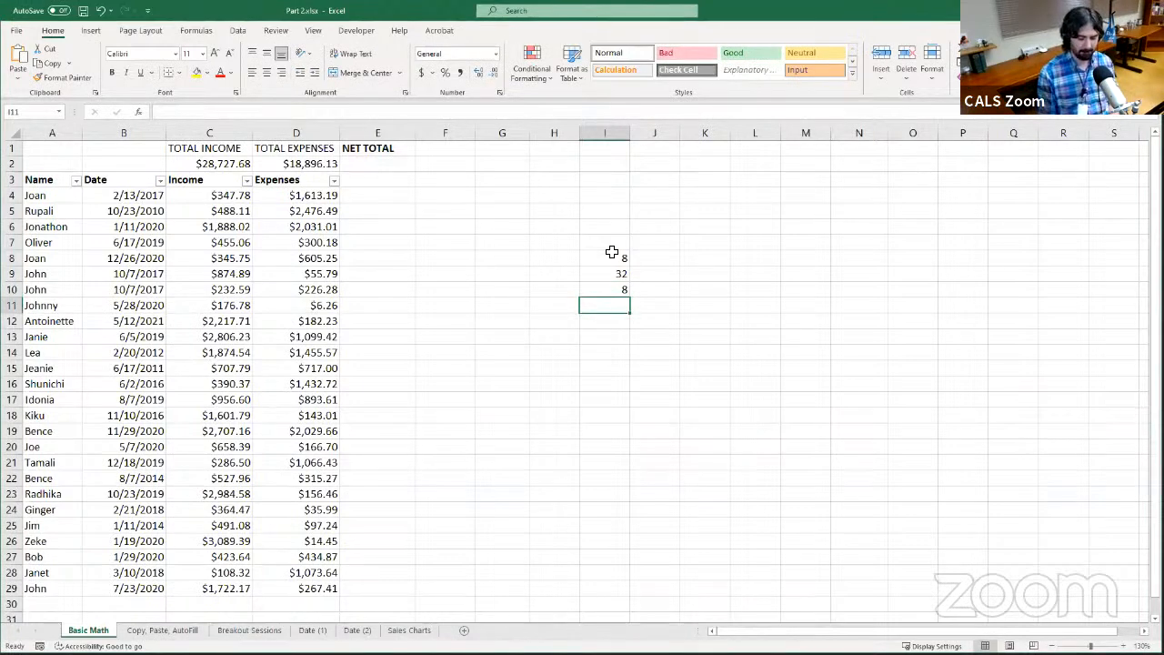
{"action": "type", "text": "33"}
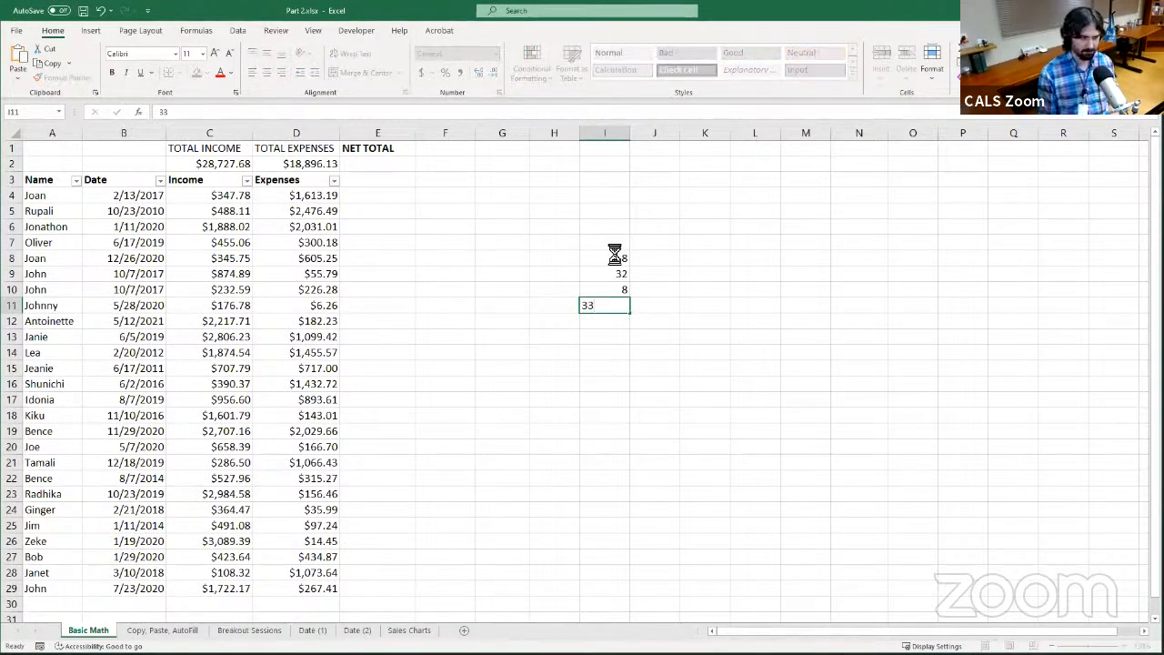
{"action": "key", "text": "Return"}
{"action": "type", "text": "24"}
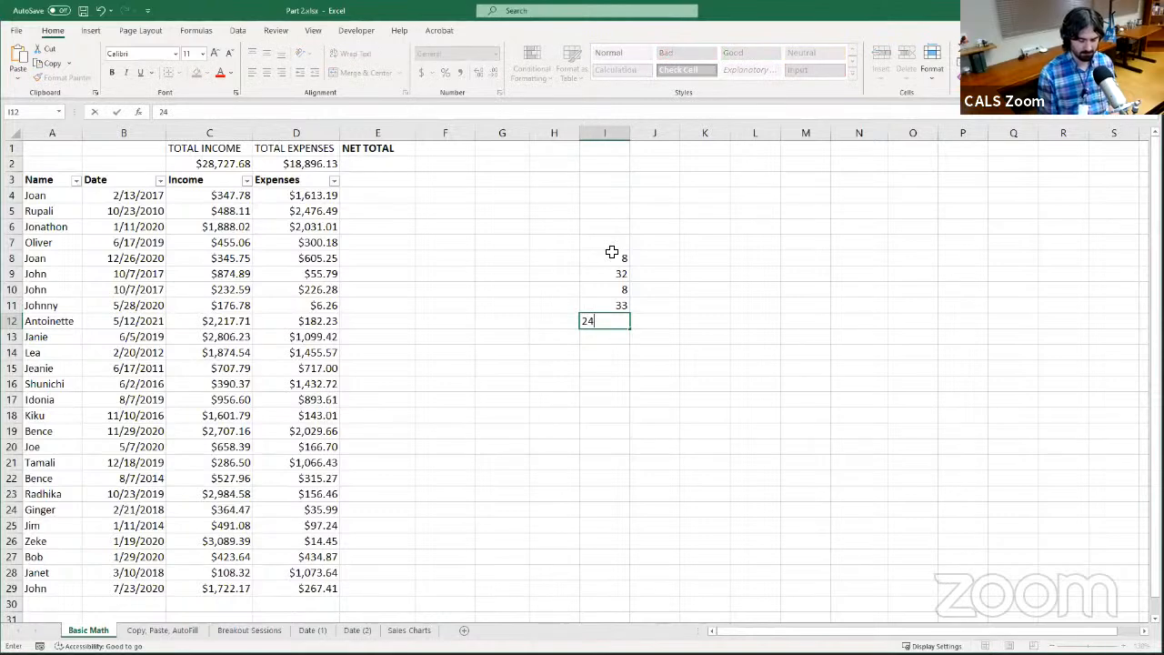
{"action": "key", "text": "Return"}
{"action": "type", "text": "16"}
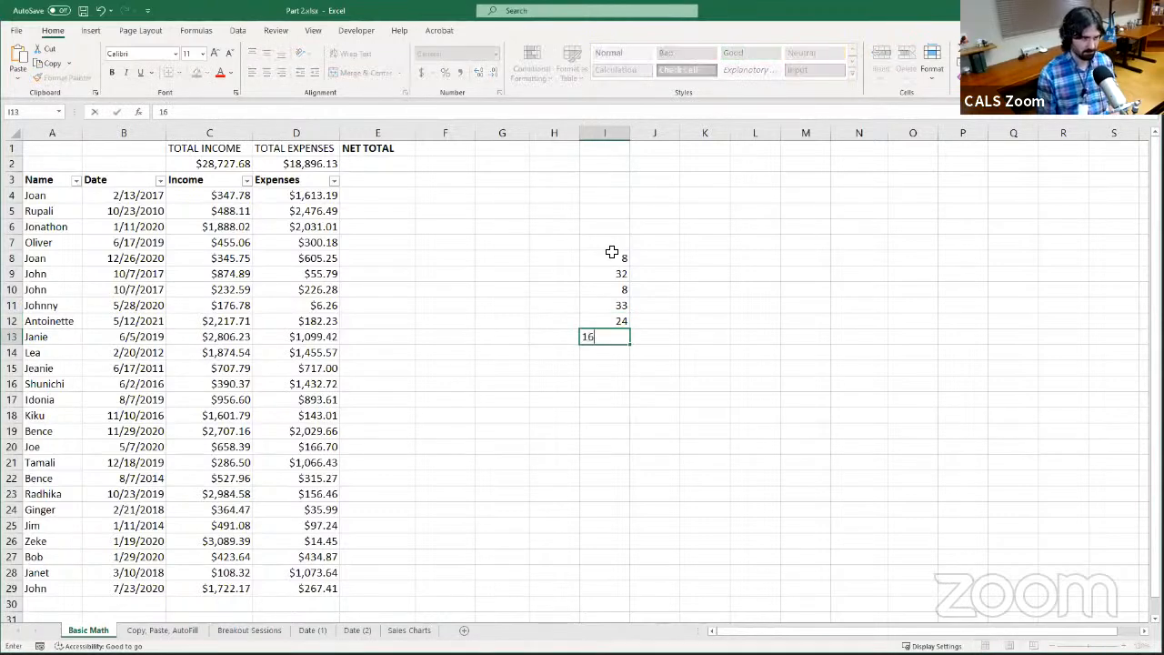
{"action": "key", "text": "Return"}
{"action": "type", "text": "2"}
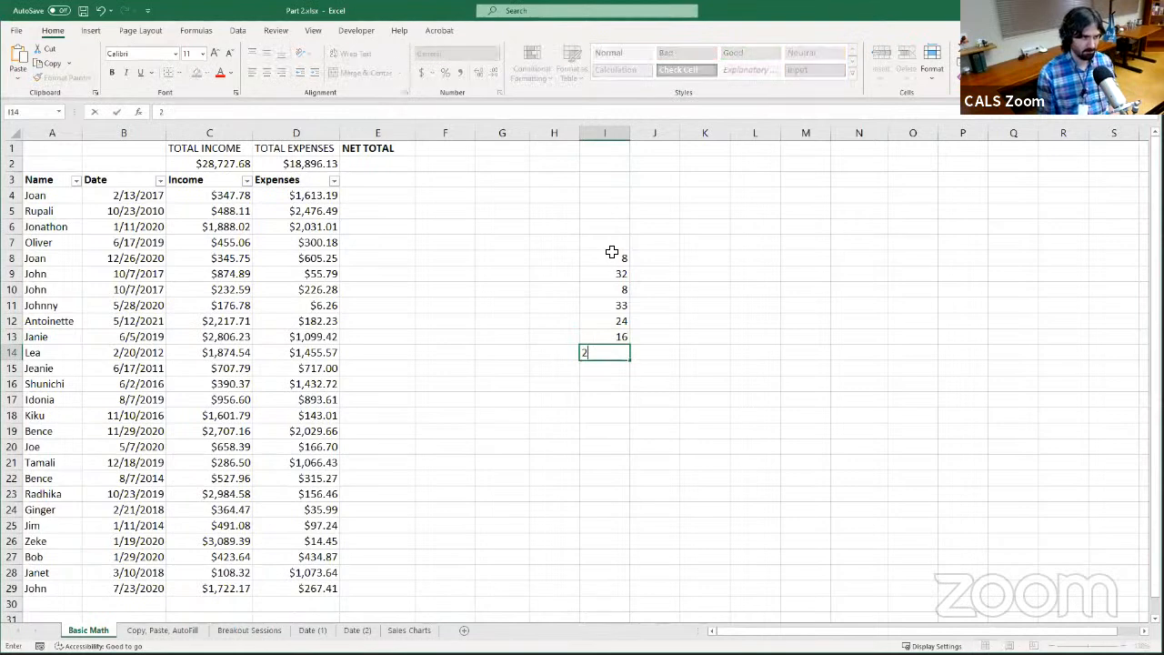
{"action": "key", "text": "Return"}
{"action": "type", "text": "5"}
{"action": "key", "text": "Return"}
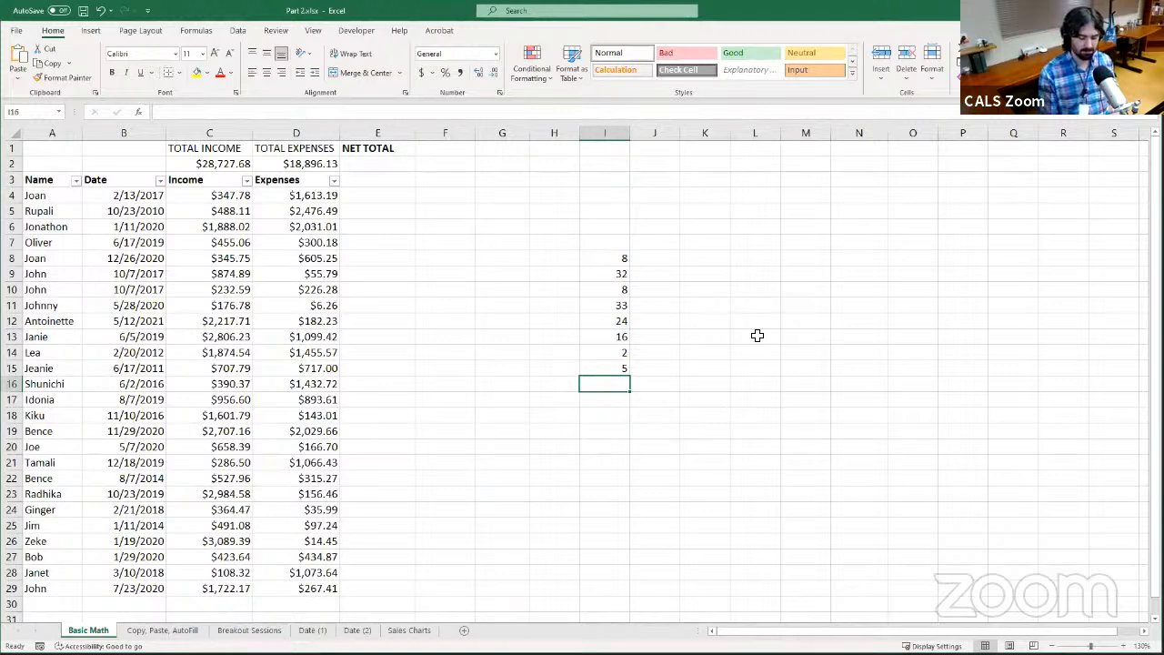
{"action": "type", "text": "76"}
{"action": "key", "text": "Return"}
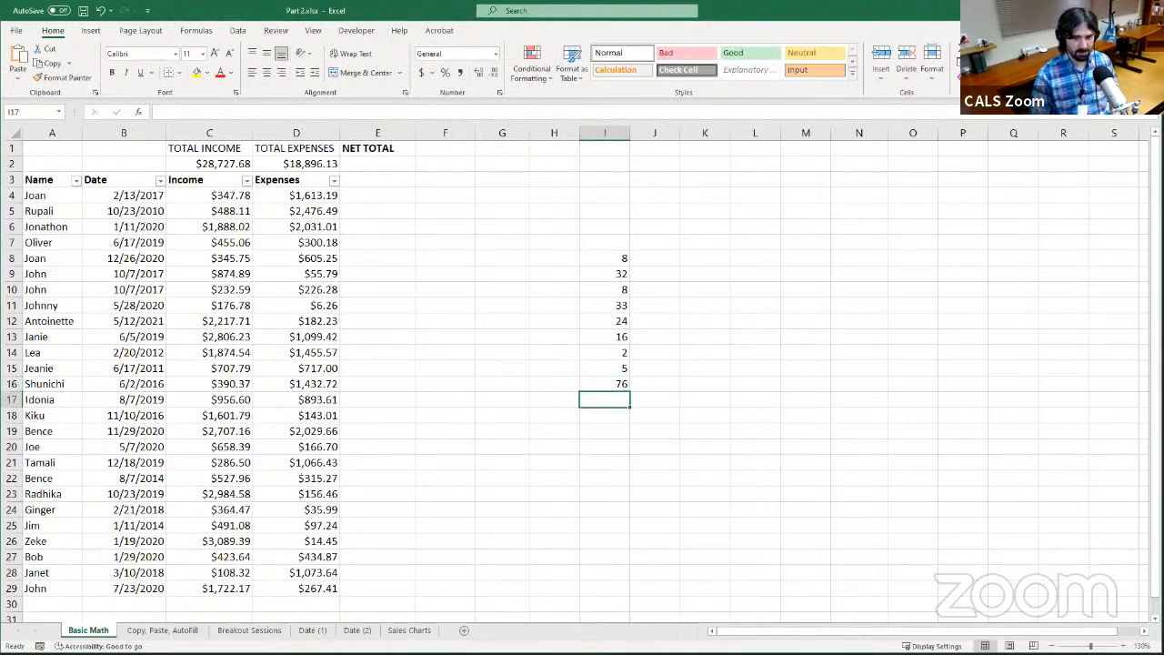
Inspect the TOTAL EXPENSES formula in D2 and the range it adds up, leaving it without changes
{"action": "left_click", "coordinate": [313, 167]}
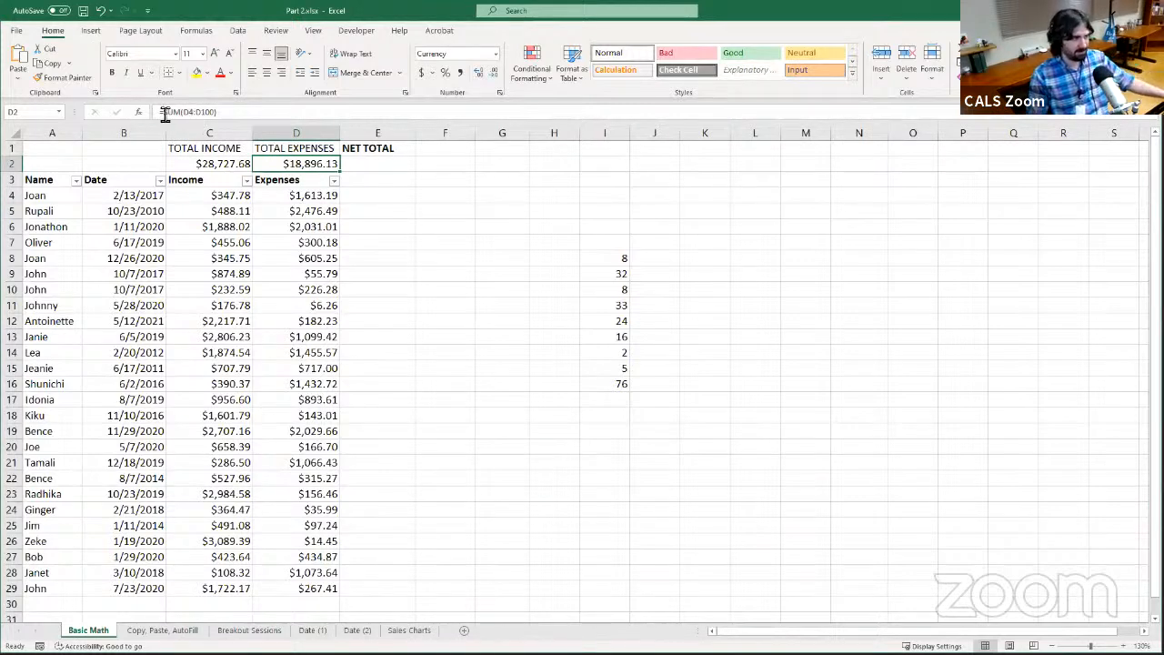
{"action": "left_click", "coordinate": [228, 112]}
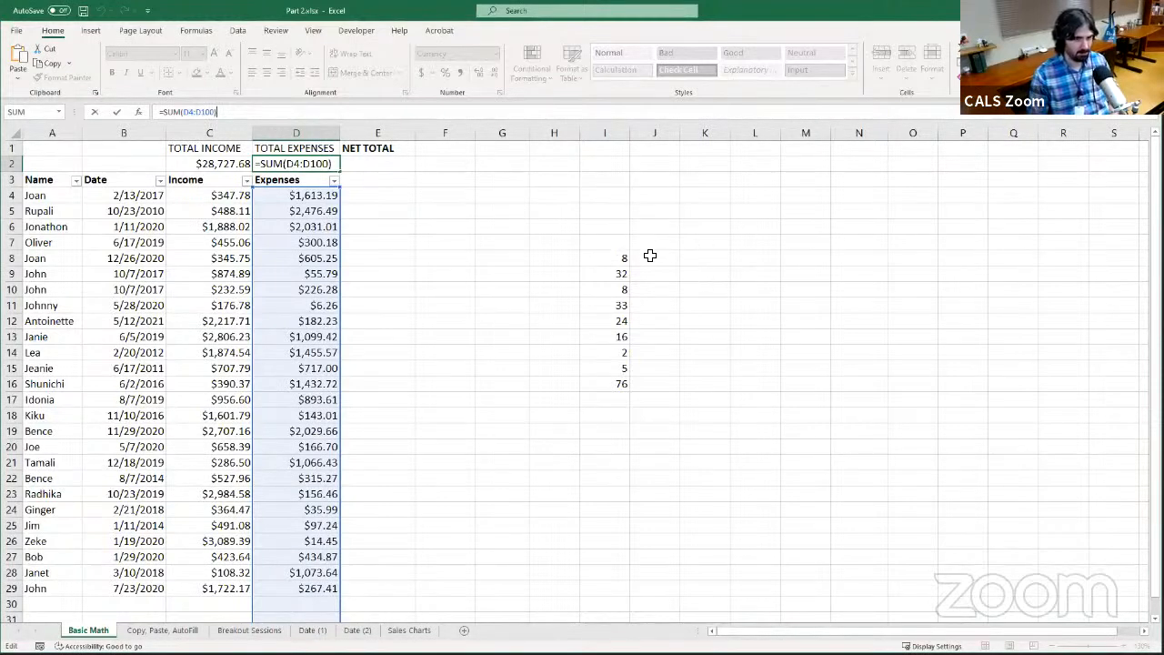
{"action": "left_click", "coordinate": [96, 116]}
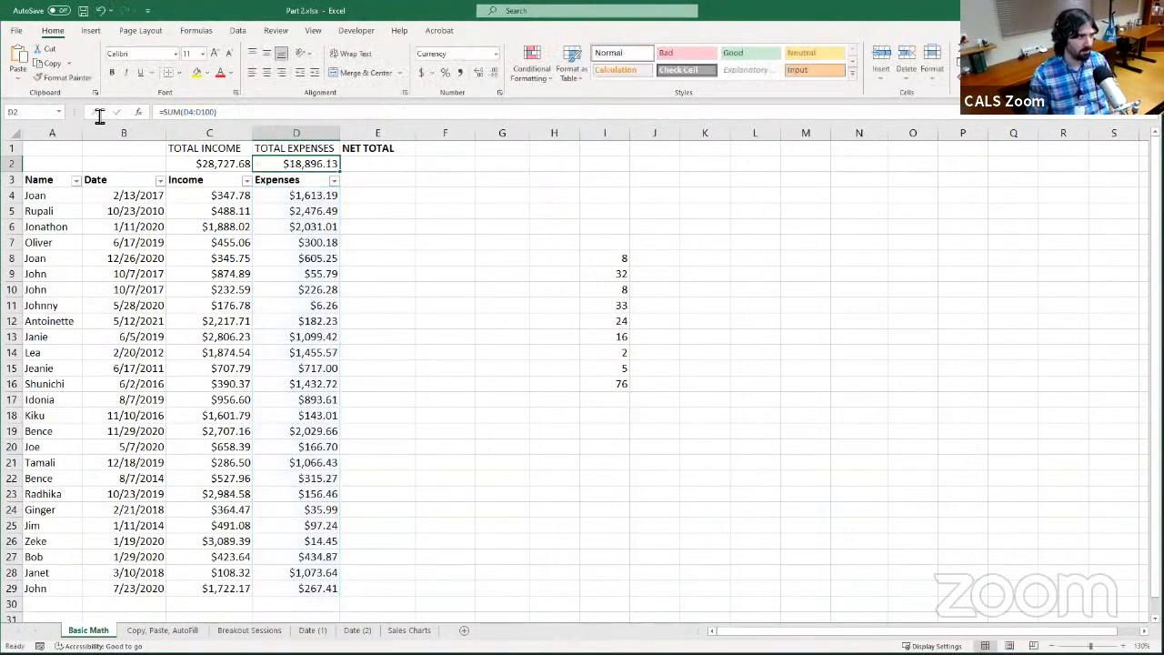
Enter the formula =SUM(I8:I16) in cell I6 to total the sample numbers
{"action": "left_click", "coordinate": [615, 225]}
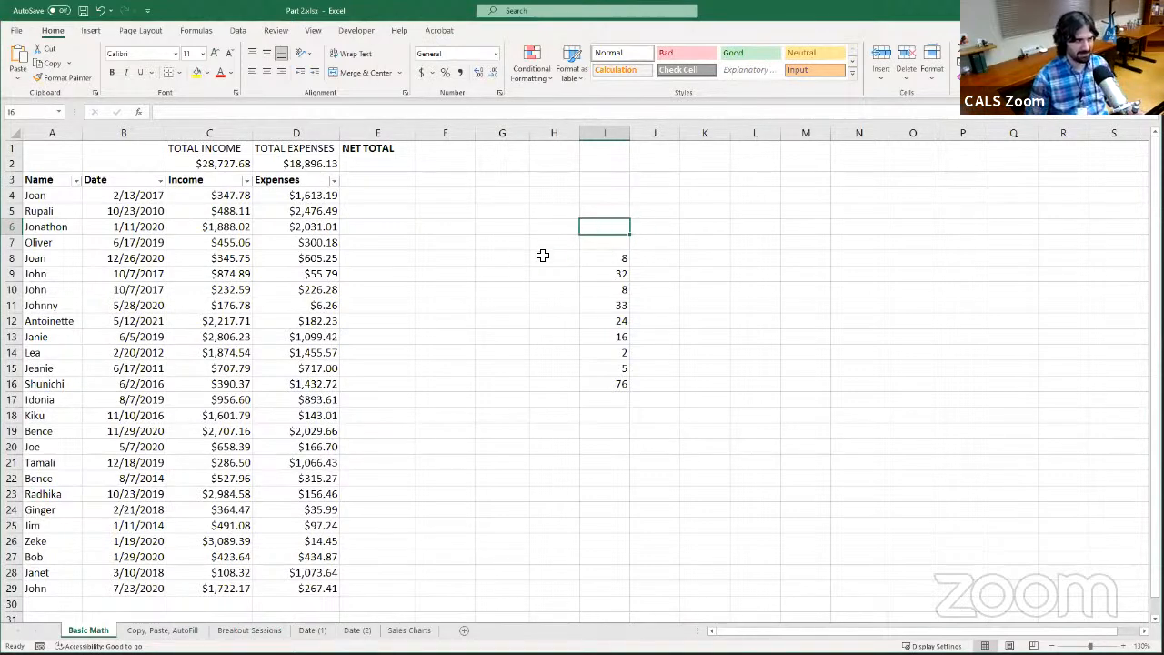
{"action": "left_click", "coordinate": [631, 116]}
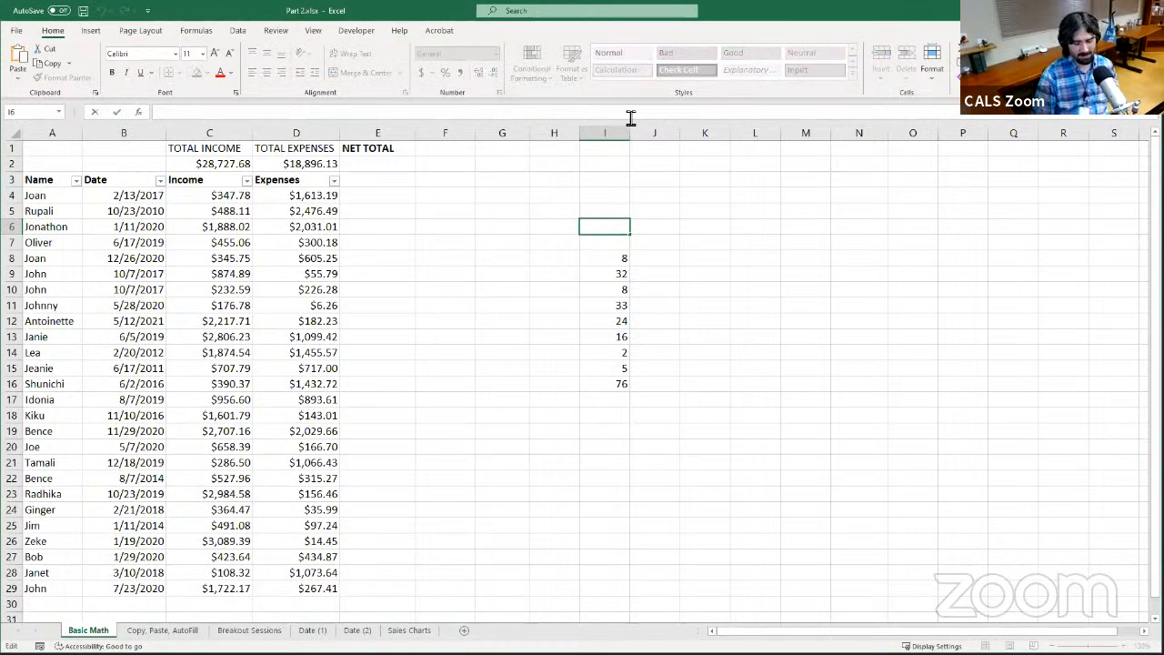
{"action": "type", "text": "="}
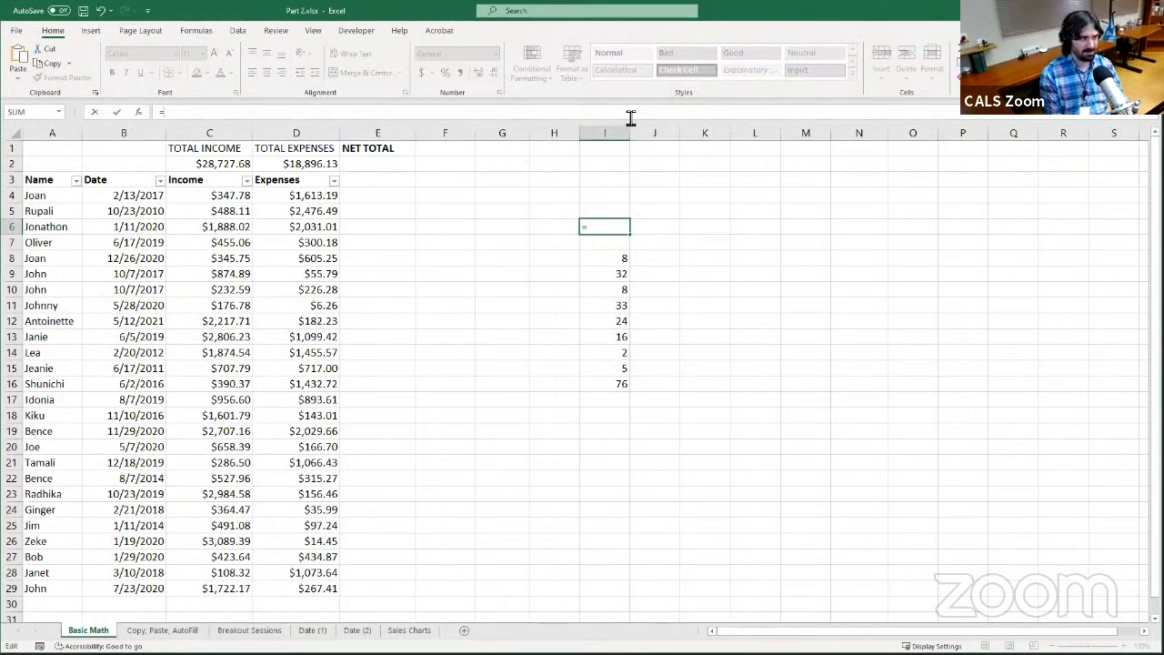
{"action": "type", "text": "SUM"}
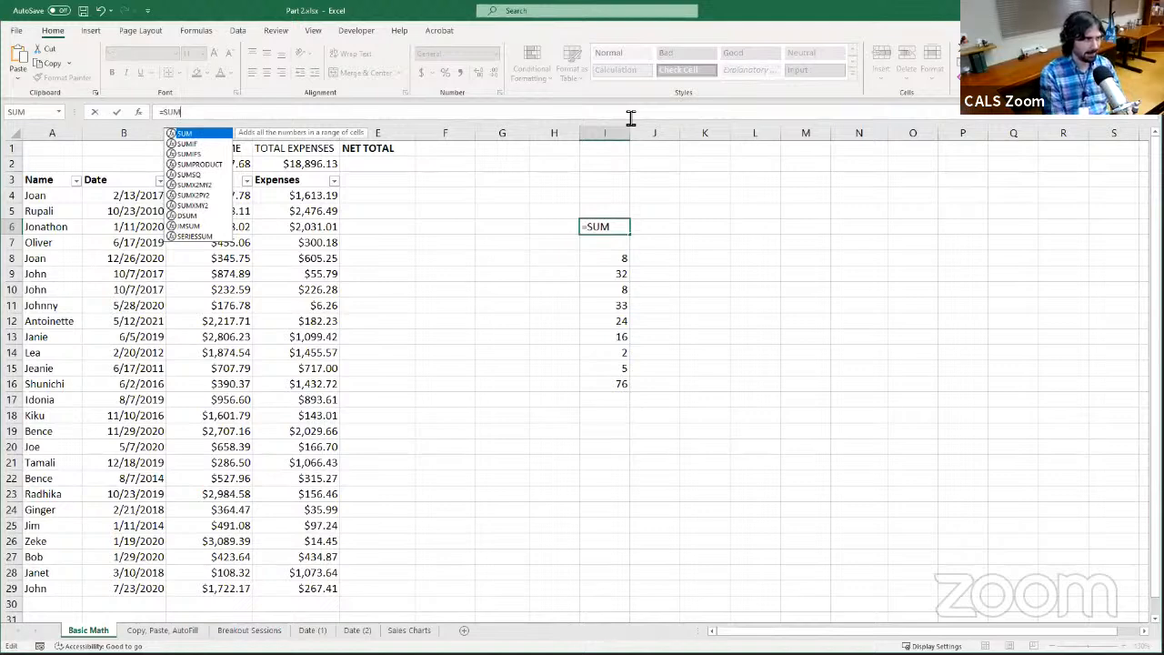
{"action": "type", "text": "("}
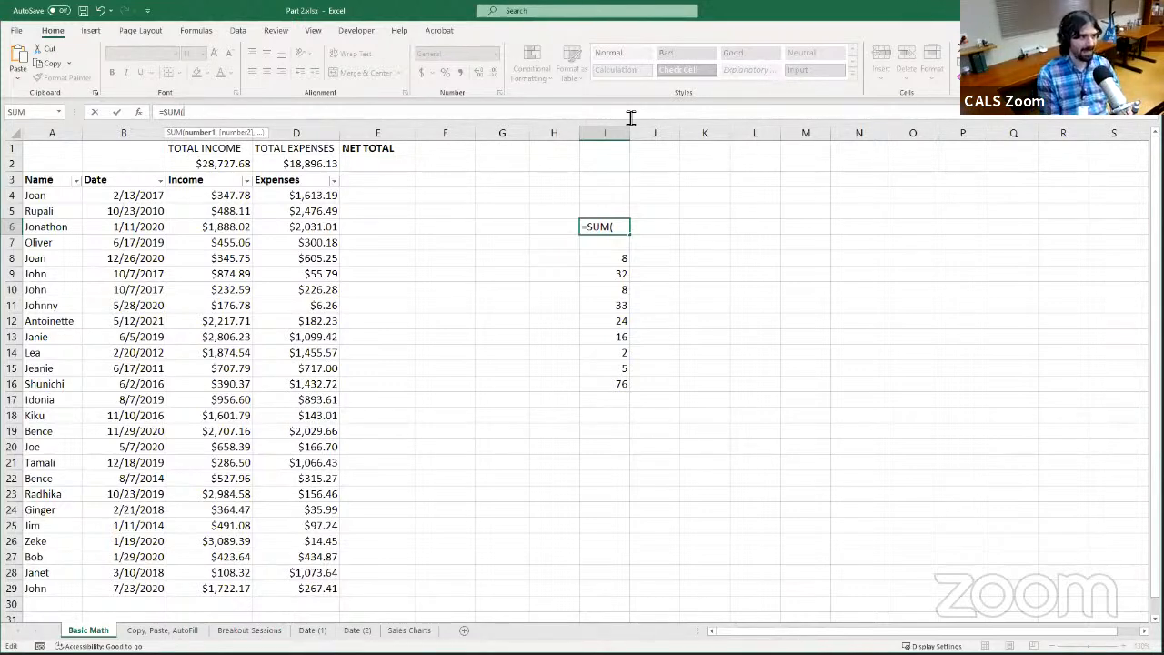
{"action": "type", "text": "I8:"}
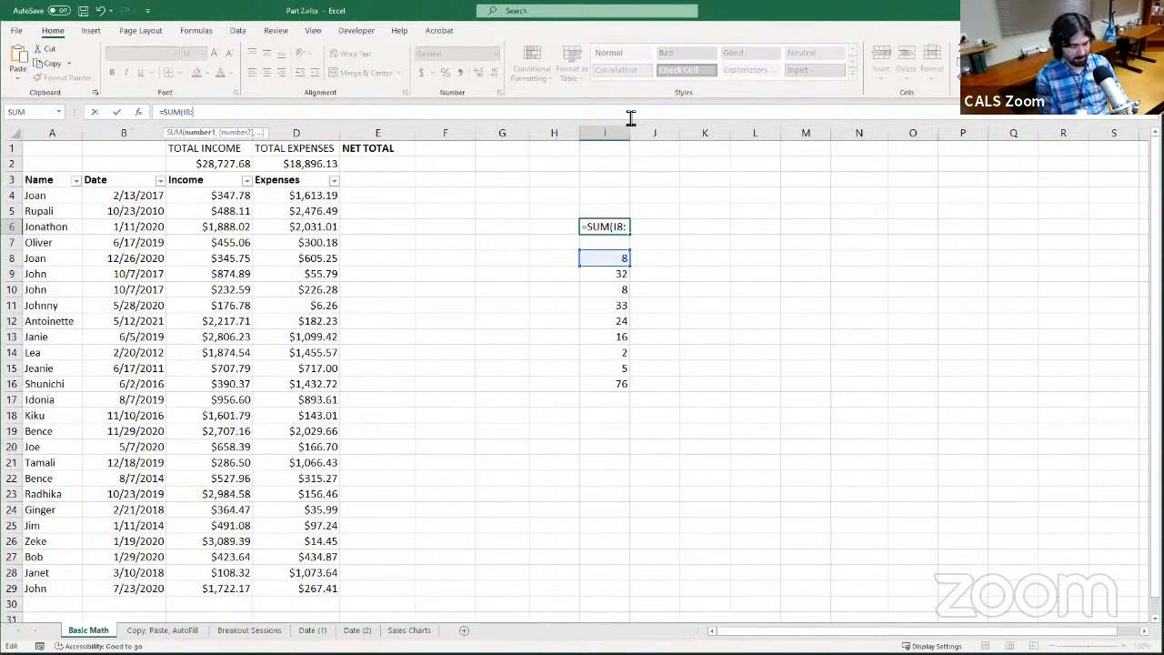
{"action": "key", "text": "shift+Down"}
{"action": "key", "text": "shift+Down"}
{"action": "key", "text": "shift+Down"}
{"action": "key", "text": "shift+Down"}
{"action": "key", "text": "shift+Down"}
{"action": "key", "text": "shift+Down"}
{"action": "key", "text": "shift+Down"}
{"action": "key", "text": "shift+Down"}
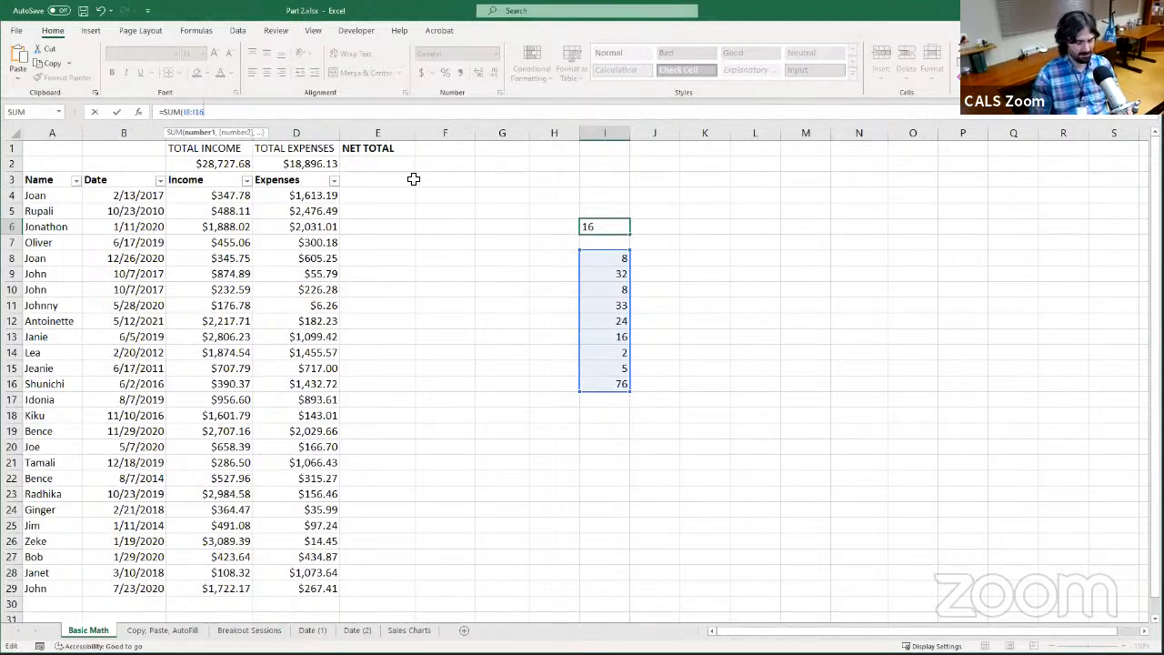
{"action": "type", "text": ")"}
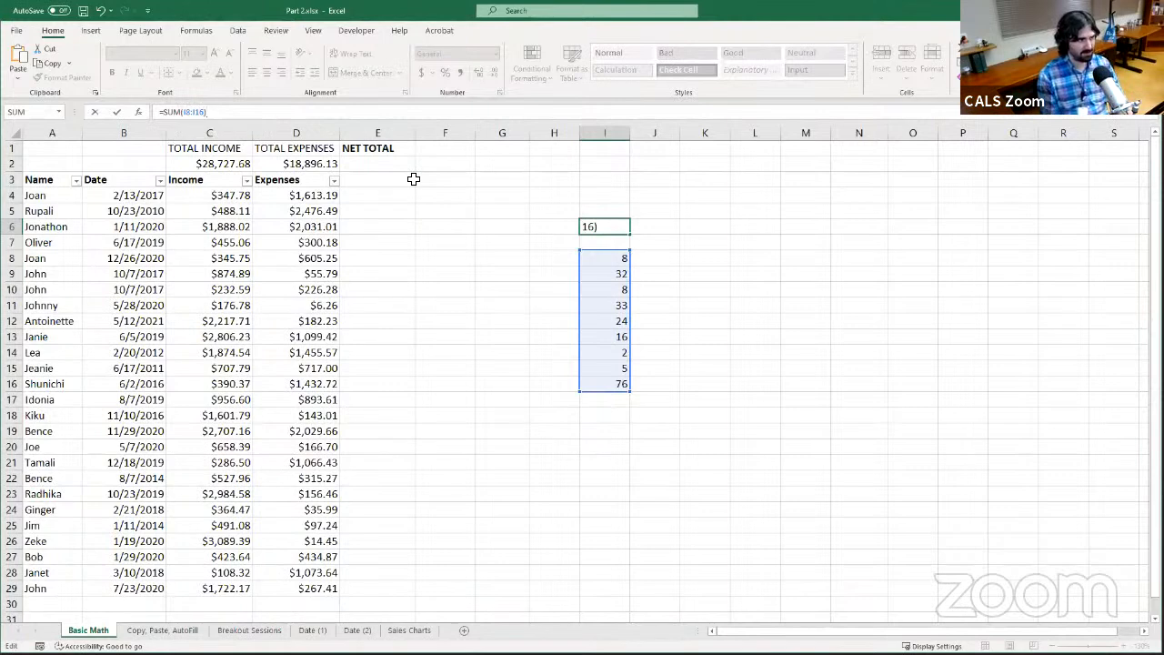
{"action": "key", "text": "Return"}
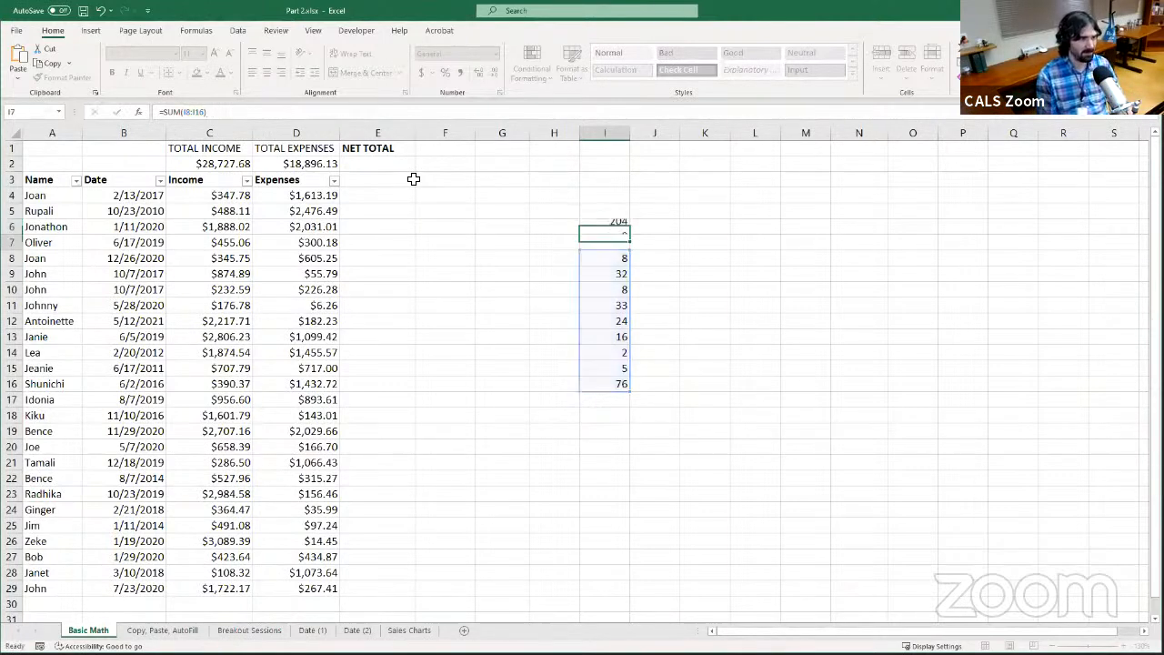
Inspect the SUM formula in I6 and compare it with the sample numbers in I8 through I16
{"action": "left_click", "coordinate": [602, 226]}
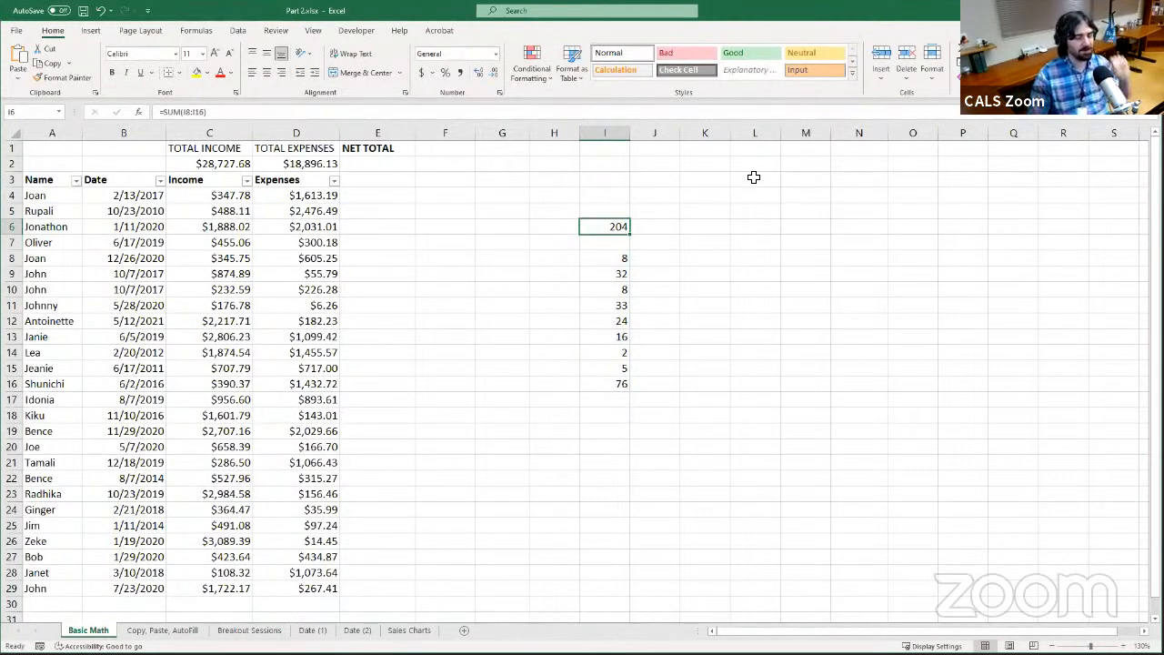
{"action": "left_click_drag", "start_coordinate": [610, 261], "coordinate": [619, 385]}
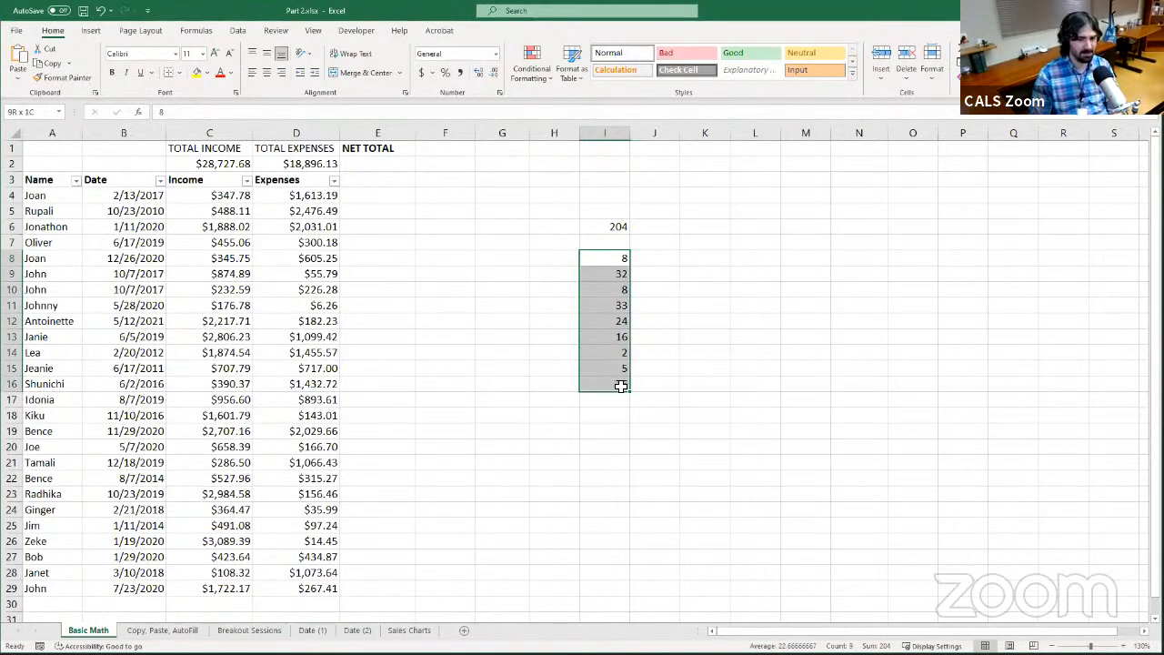
{"action": "left_click", "coordinate": [618, 226]}
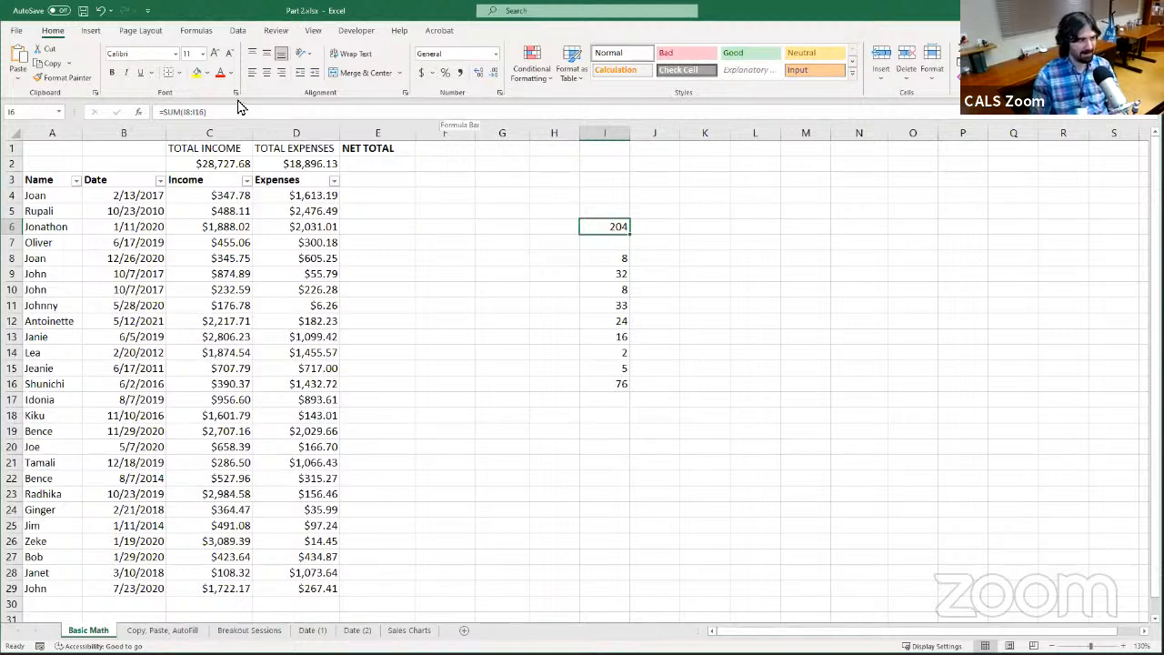
{"action": "left_click", "coordinate": [595, 112]}
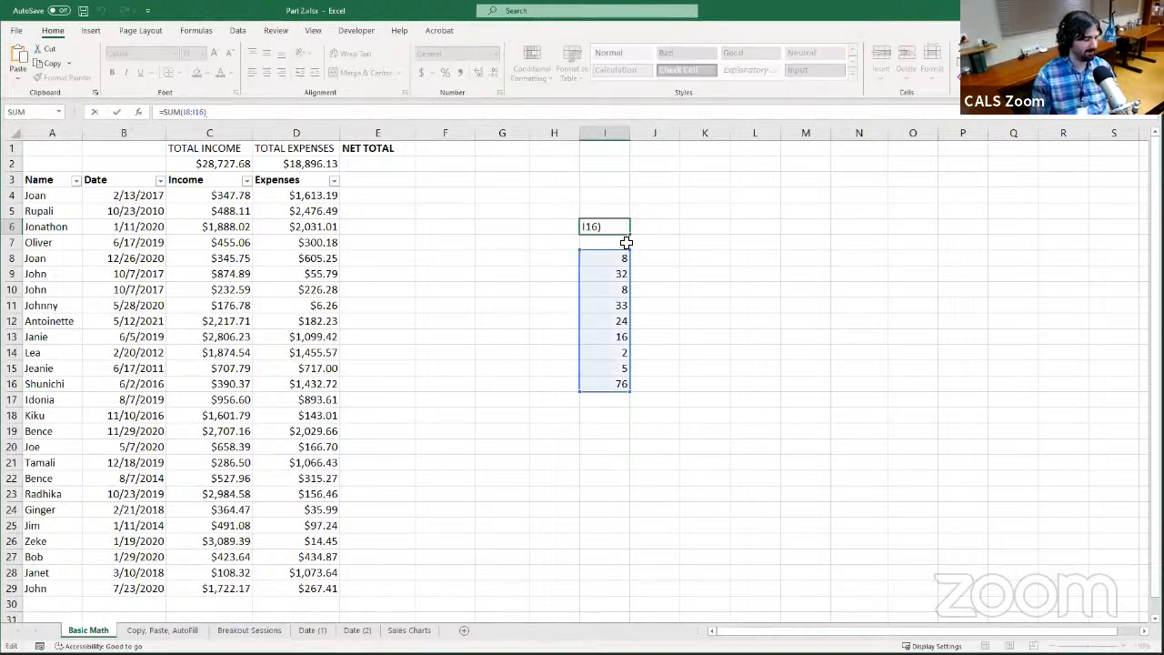
{"action": "key", "text": "ctrl+Return"}
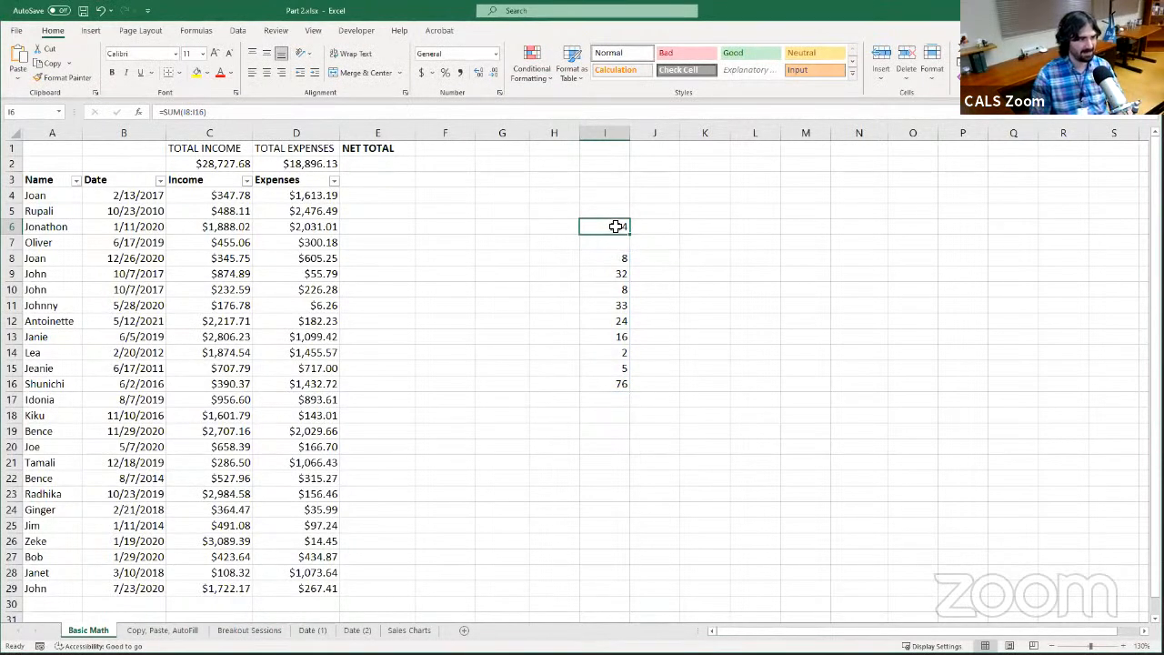
Rewrite the I6 formula to add individual cells instead of a range, listing I8, I10, I14 and I15 separated by commas
{"action": "left_click", "coordinate": [523, 112]}
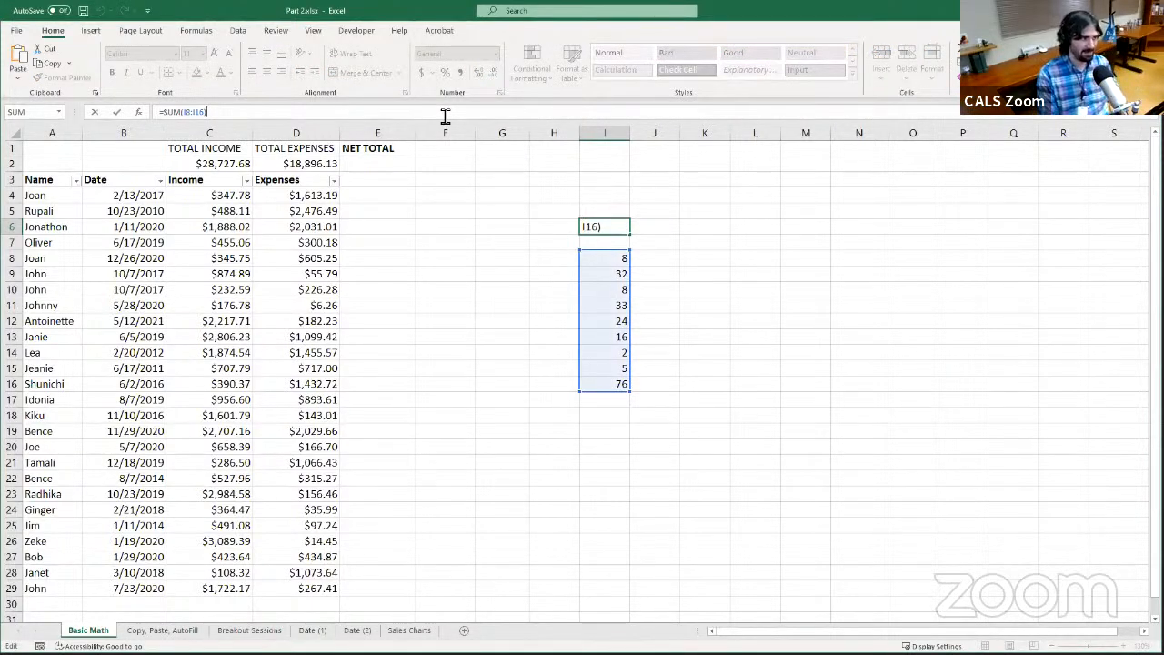
{"action": "key", "text": "BackSpace"}
{"action": "key", "text": "BackSpace"}
{"action": "key", "text": "BackSpace"}
{"action": "key", "text": "BackSpace"}
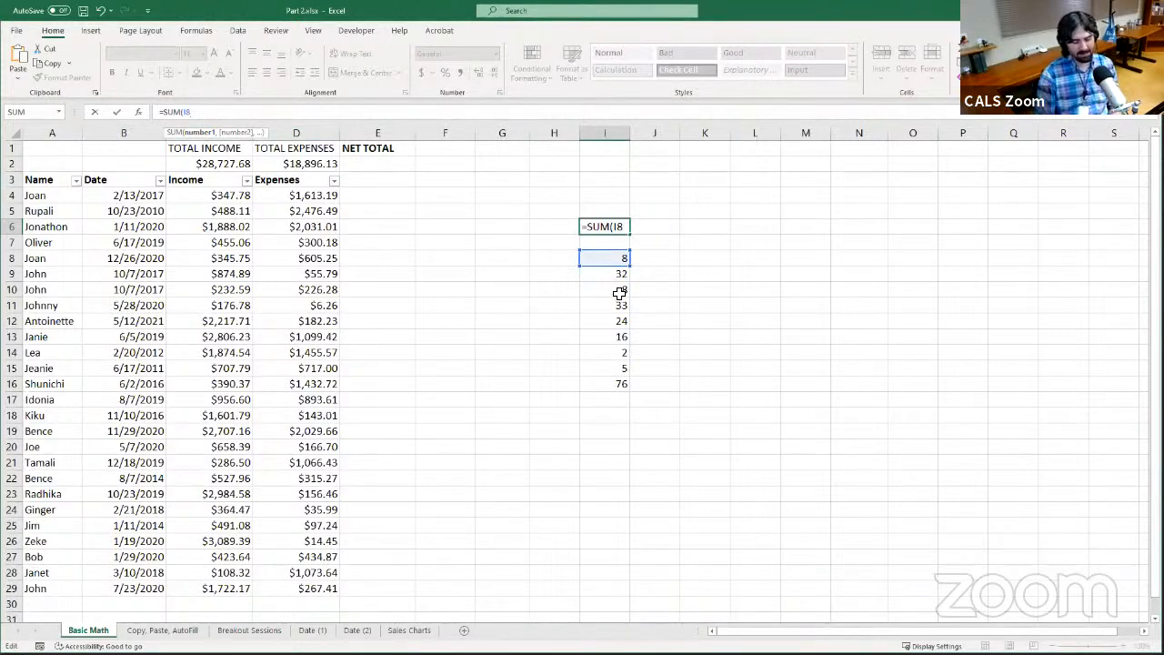
{"action": "type", "text": ","}
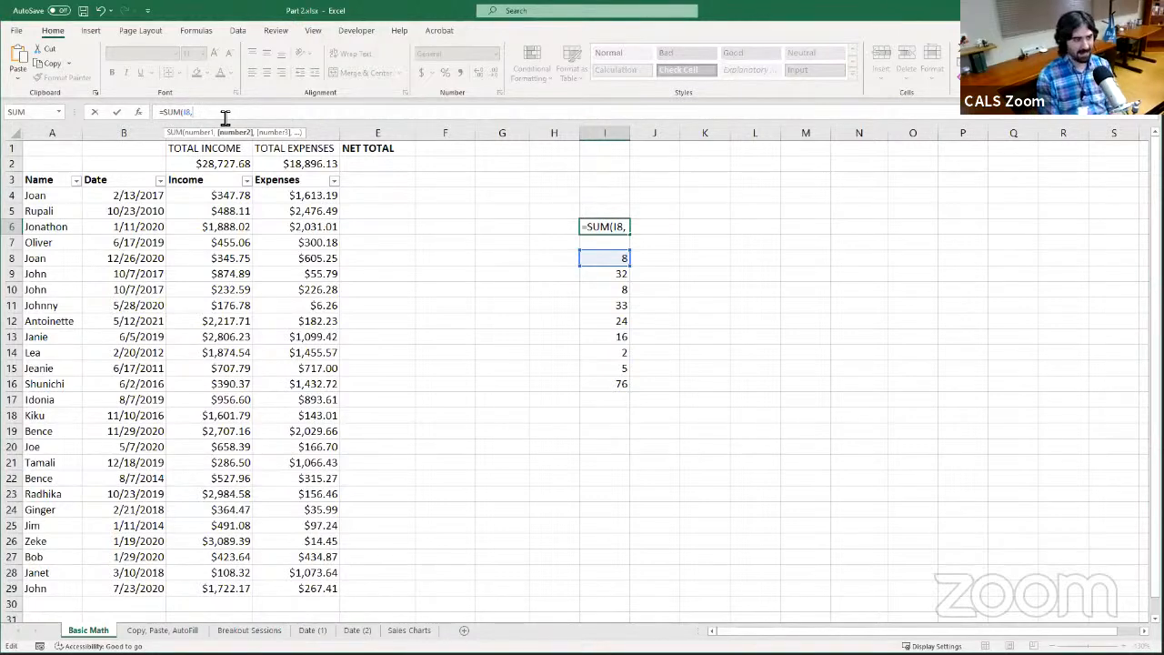
{"action": "type", "text": "I10"}
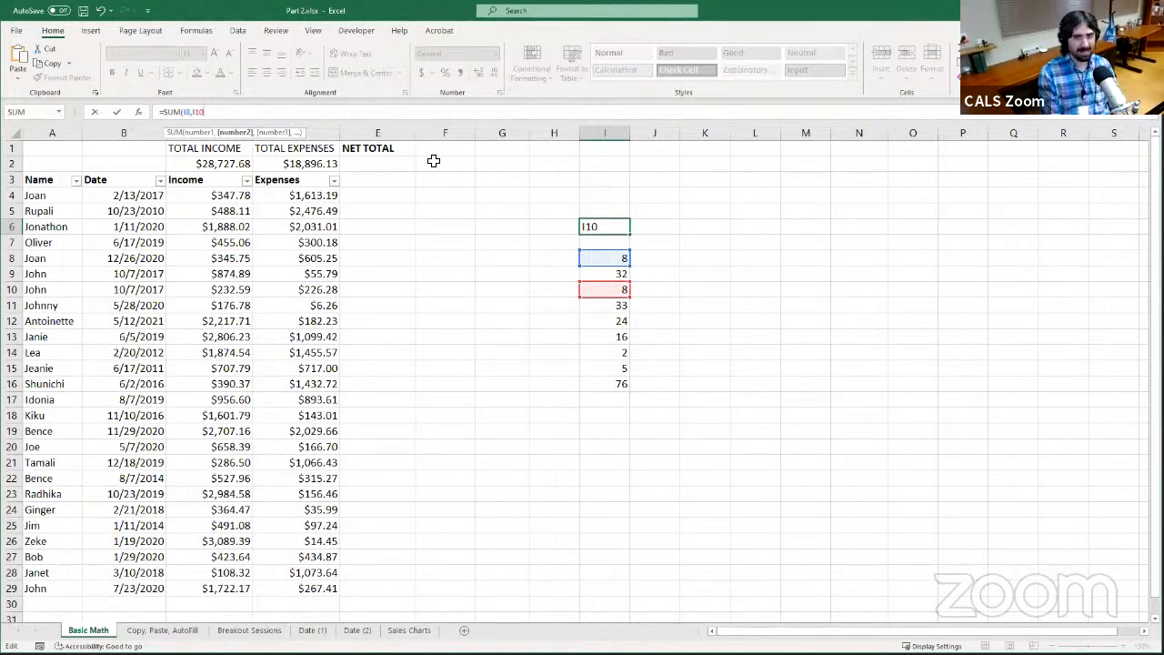
{"action": "type", "text": ","}
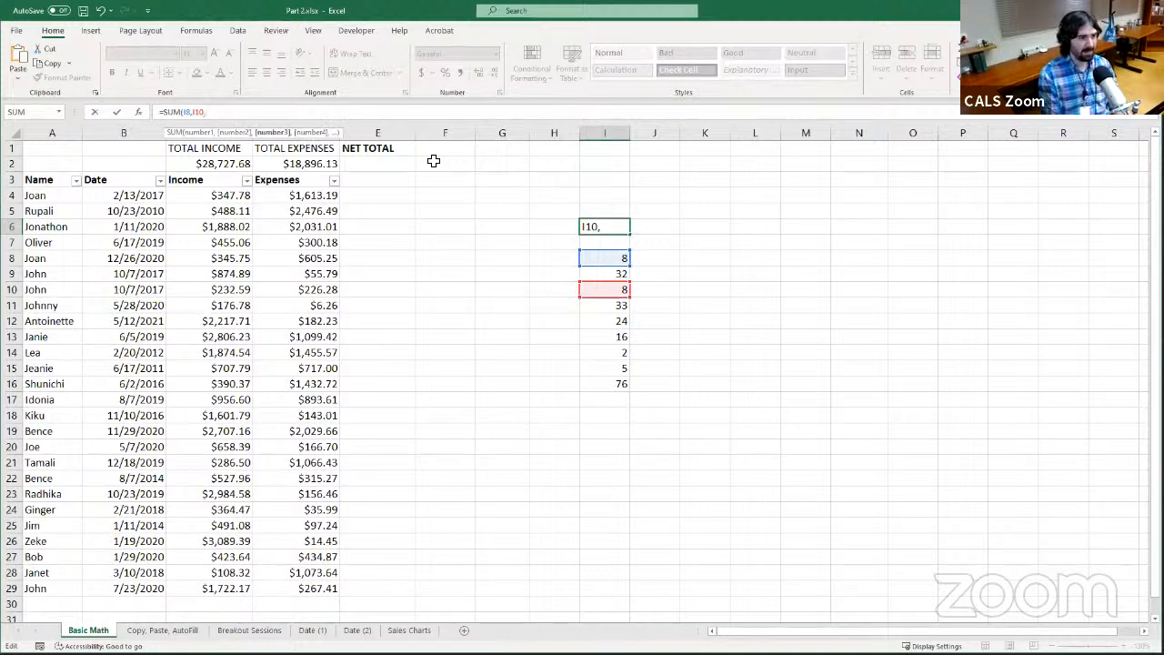
{"action": "type", "text": "I"}
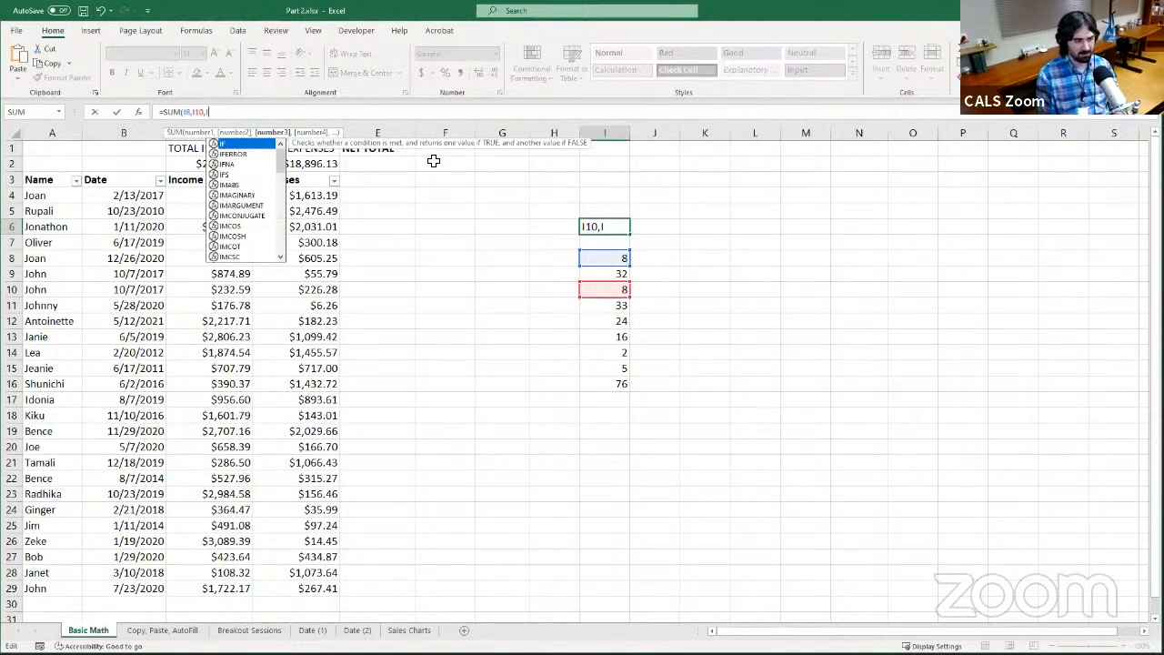
{"action": "type", "text": "14"}
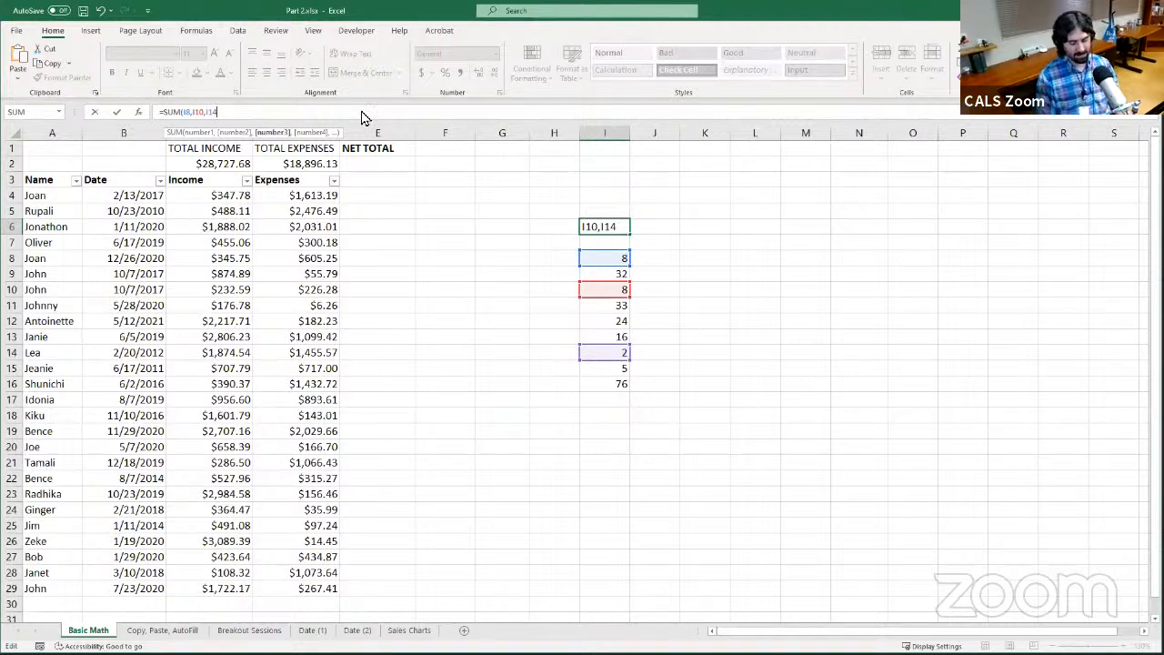
{"action": "type", "text": ","}
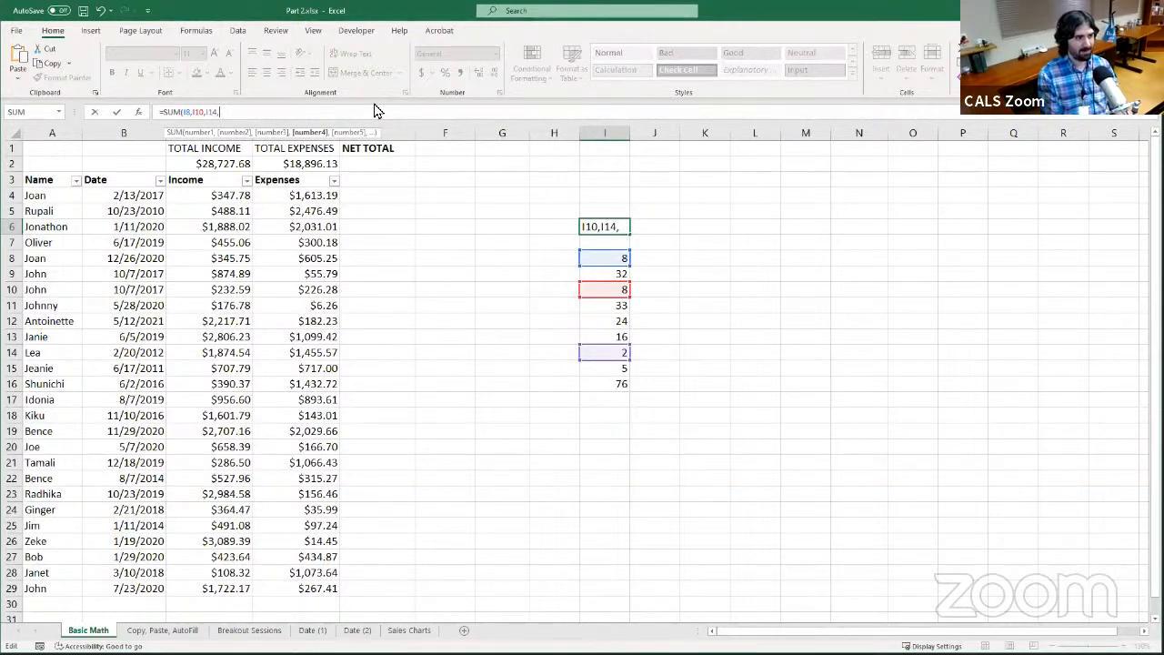
{"action": "type", "text": "I15"}
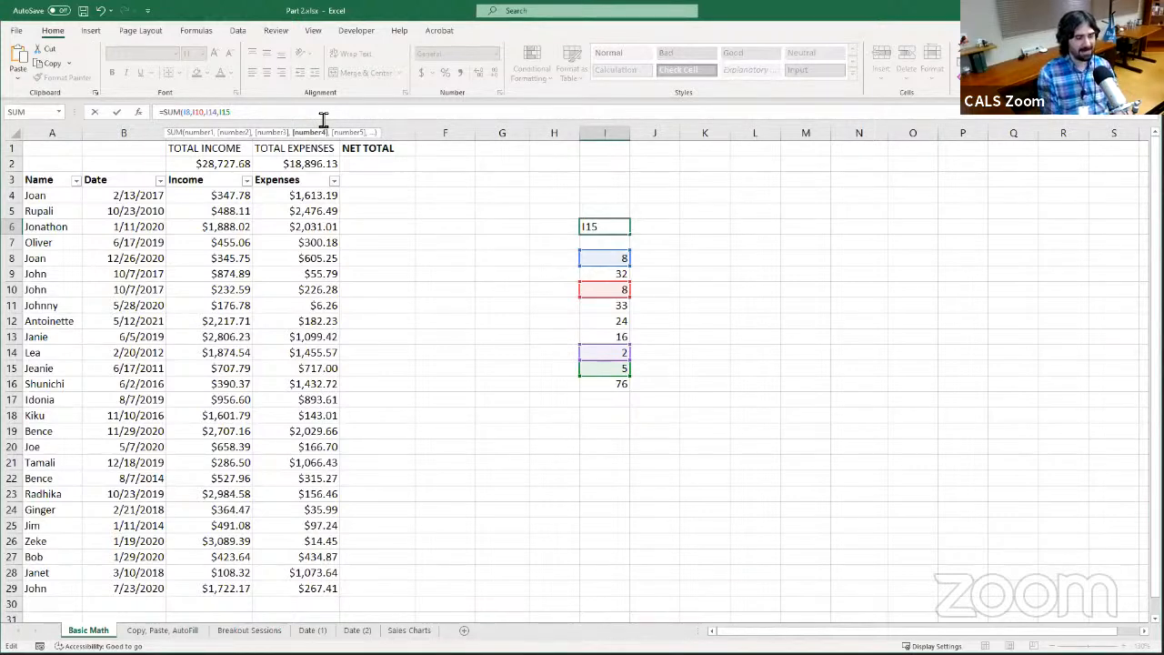
Replace the separate I14 and I15 arguments with the range I14:I15, completing I6 as =SUM(I8,I10,I14:I15)
{"action": "key", "text": "BackSpace"}
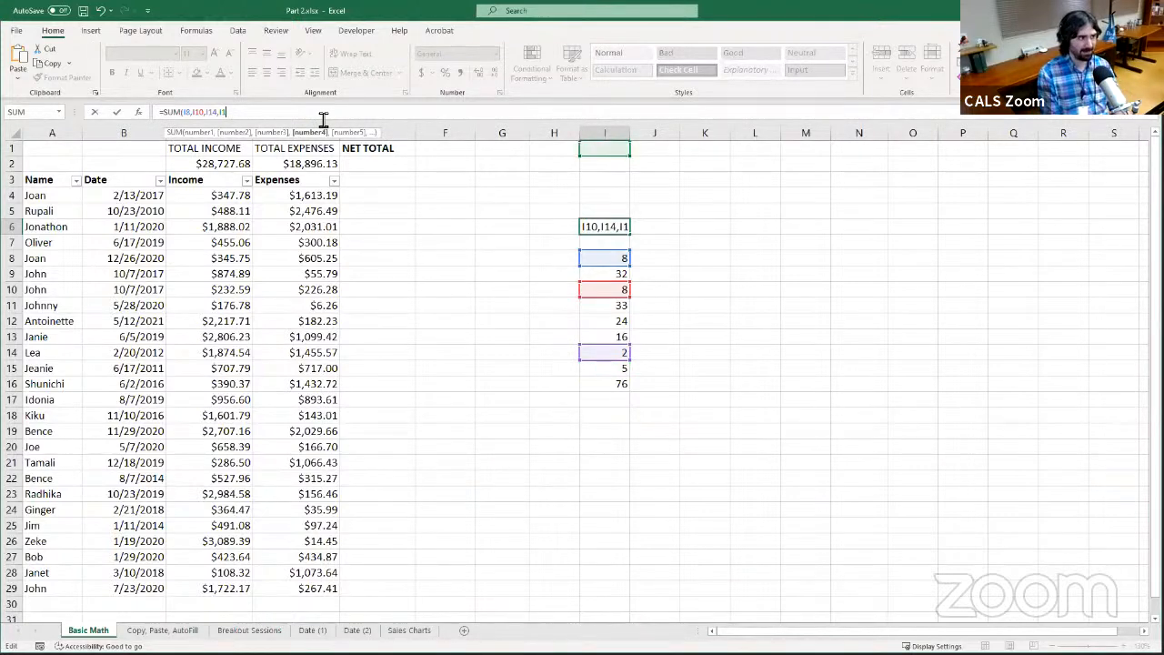
{"action": "key", "text": "BackSpace"}
{"action": "key", "text": "BackSpace"}
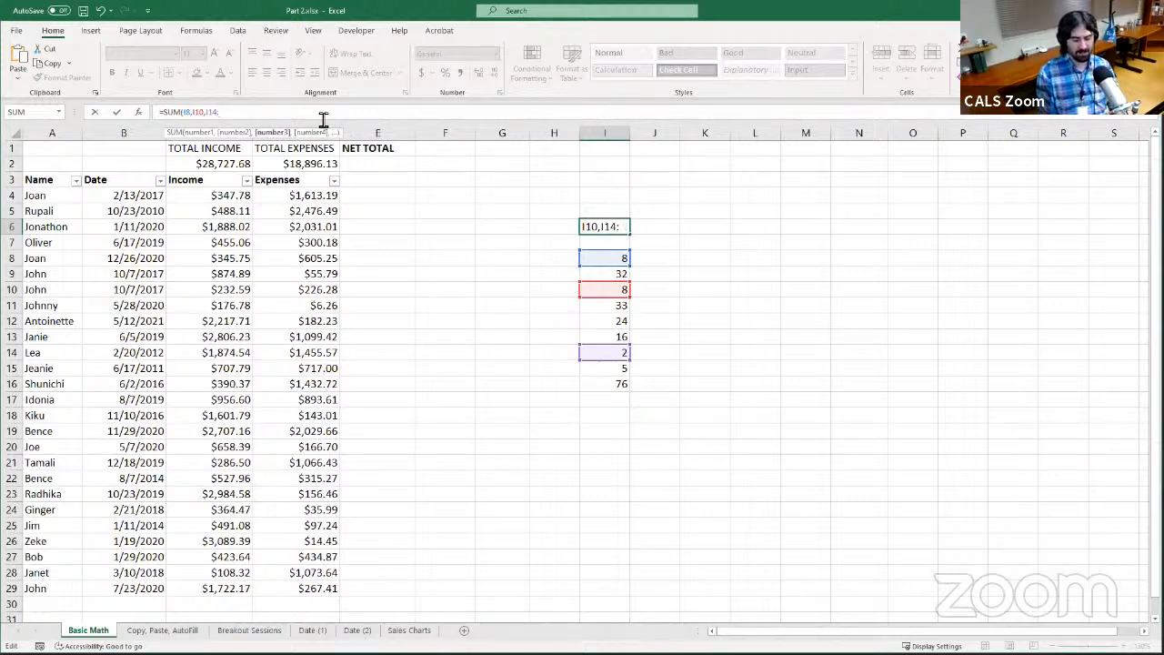
{"action": "type", "text": "I15"}
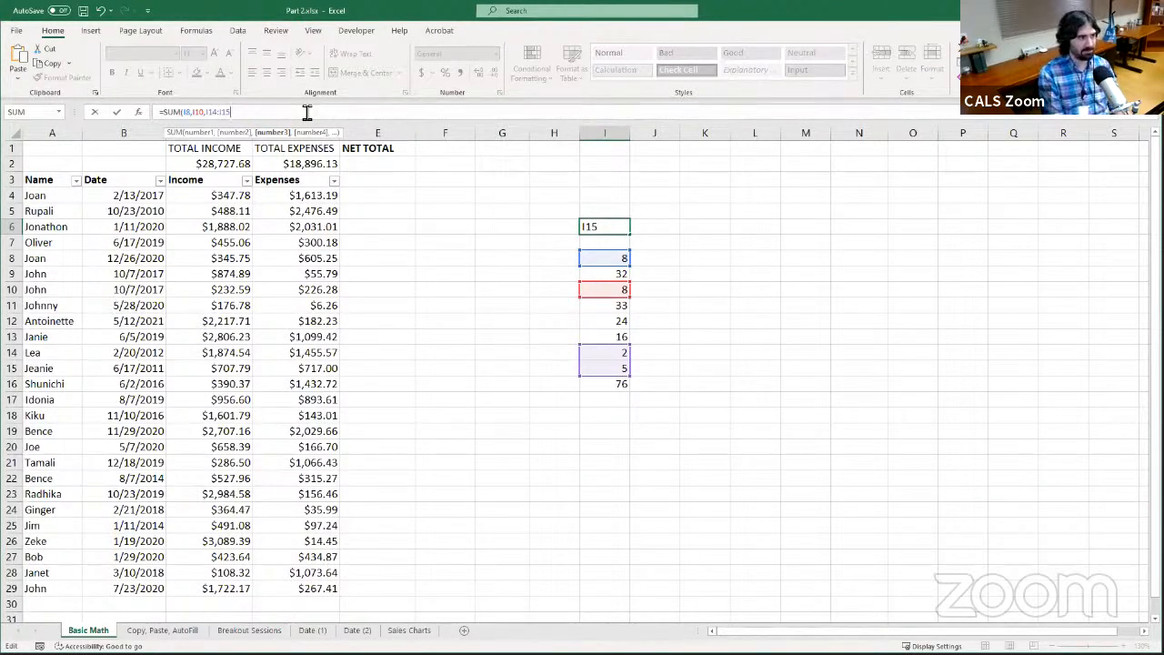
{"action": "type", "text": ")"}
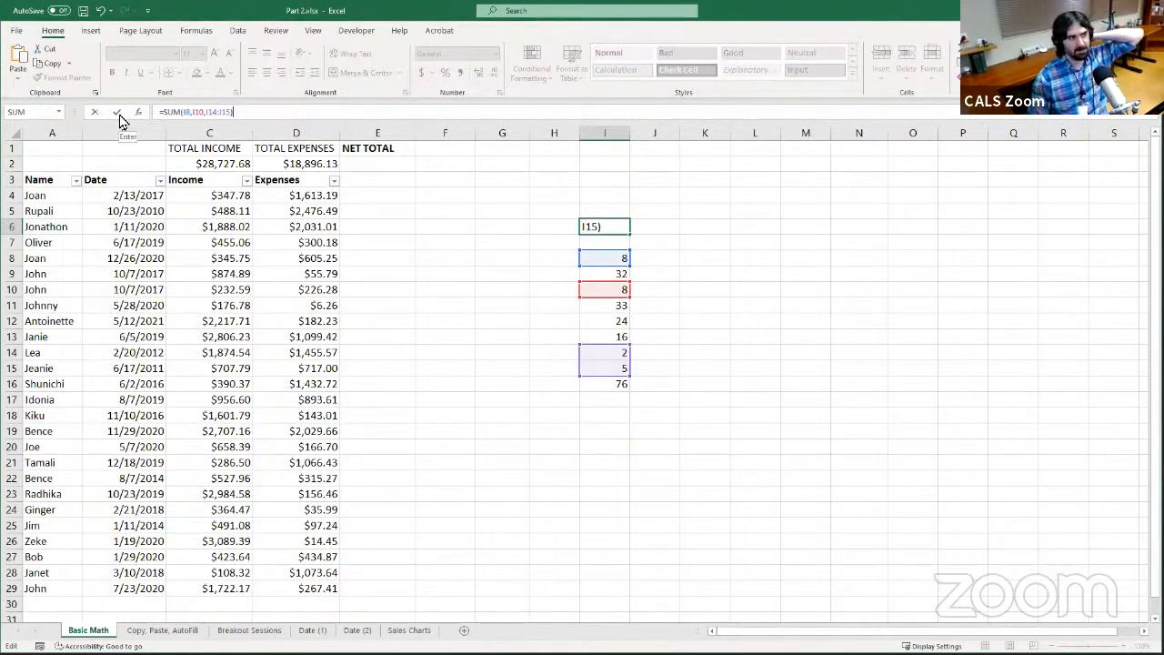
{"action": "key", "text": "Return"}
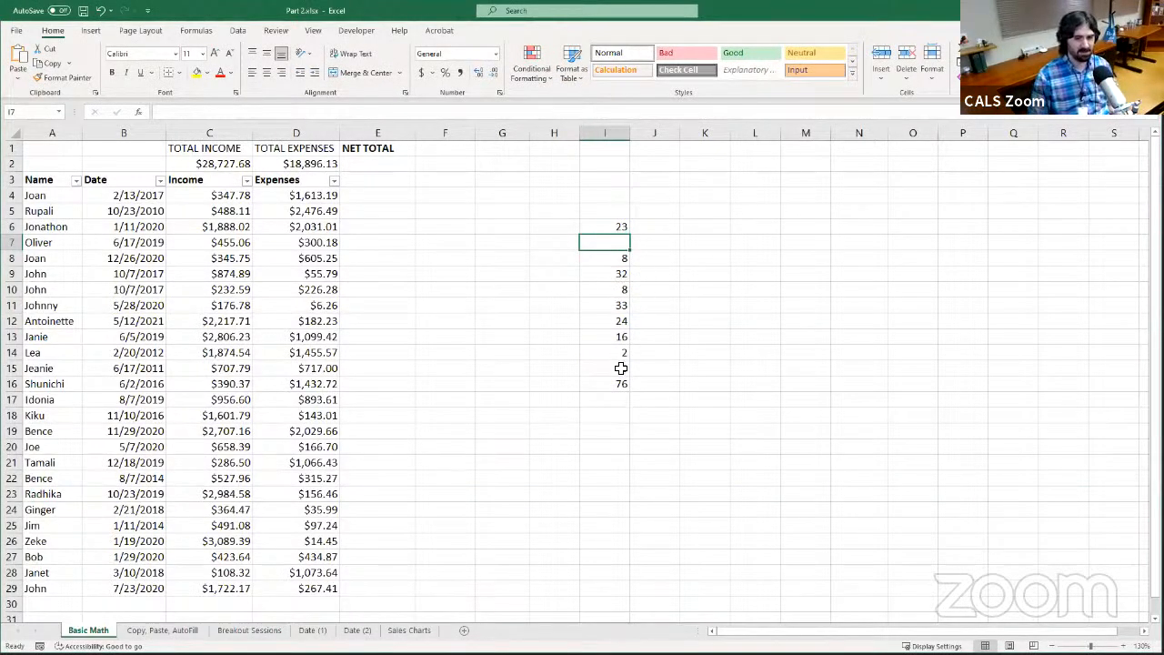
Extend the I6 formula to subtract I16 from the sum, making it =SUM(I8,I10,I14:I15,-I16)
{"action": "left_click", "coordinate": [614, 226]}
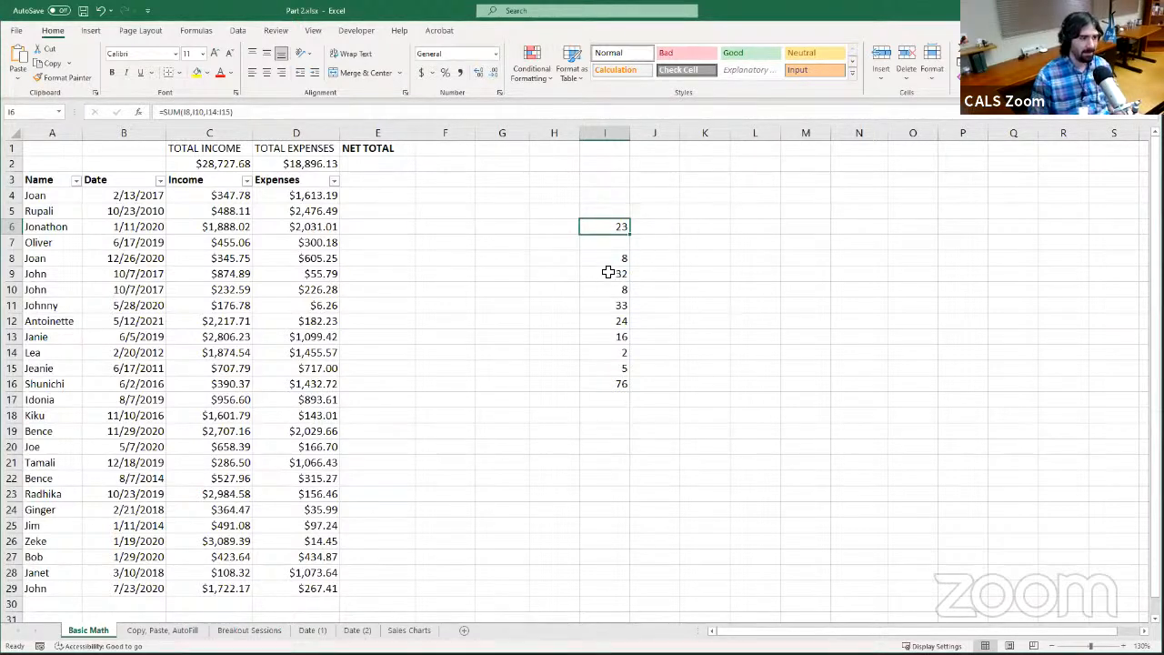
{"action": "left_click", "coordinate": [615, 386]}
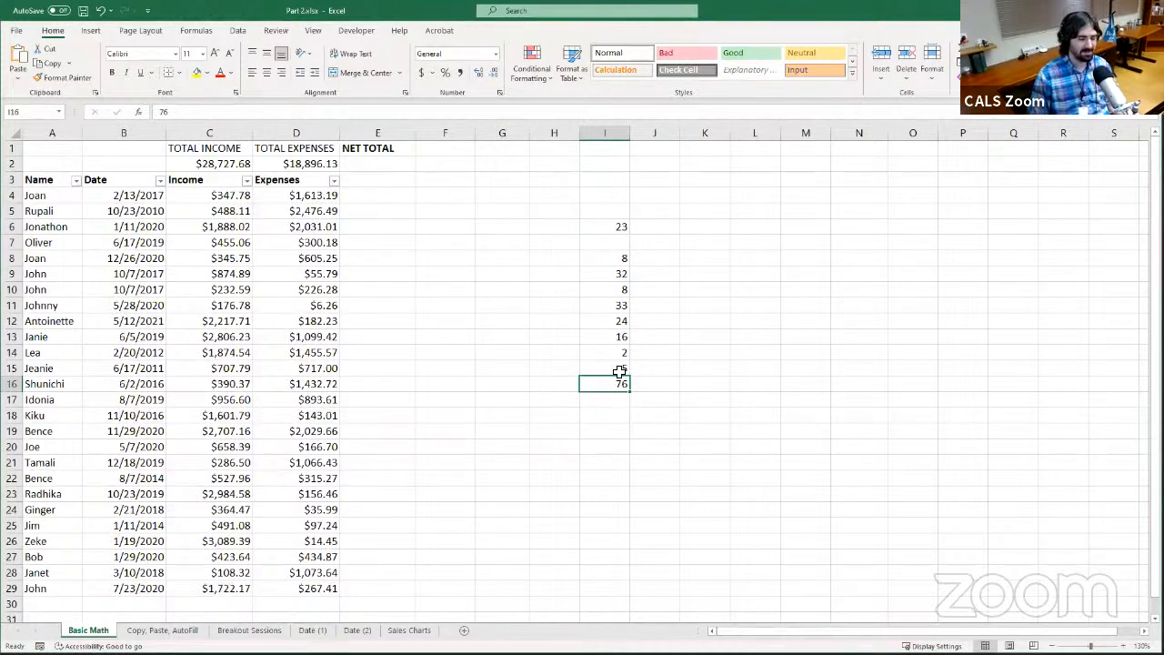
{"action": "left_click", "coordinate": [608, 226]}
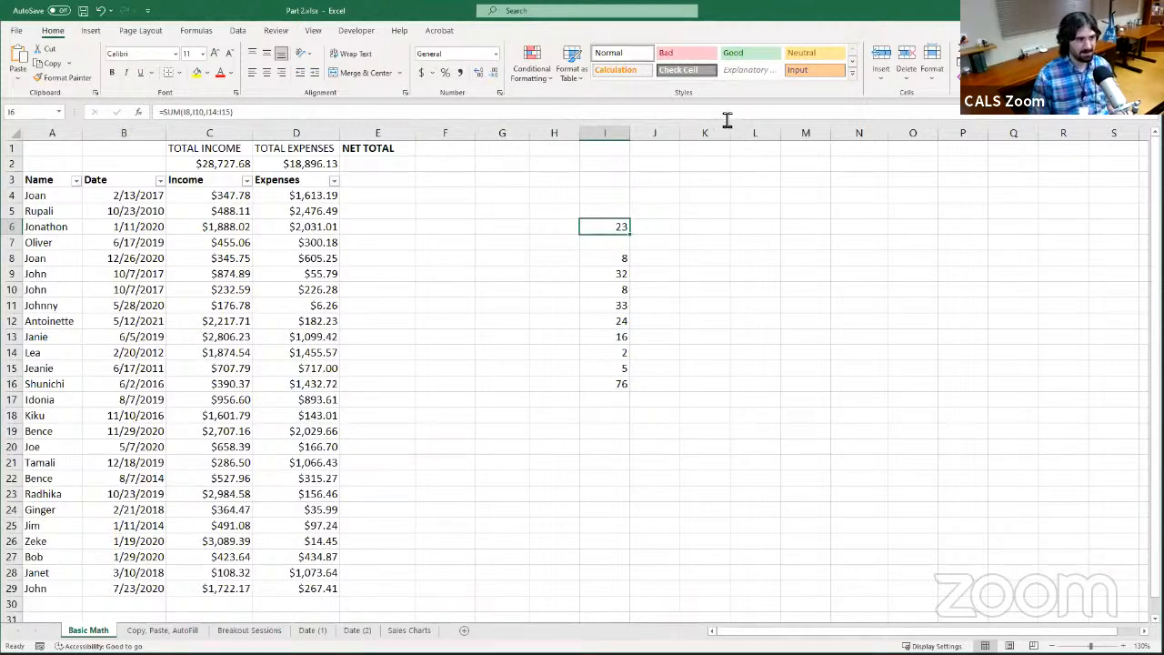
{"action": "key", "text": "F2"}
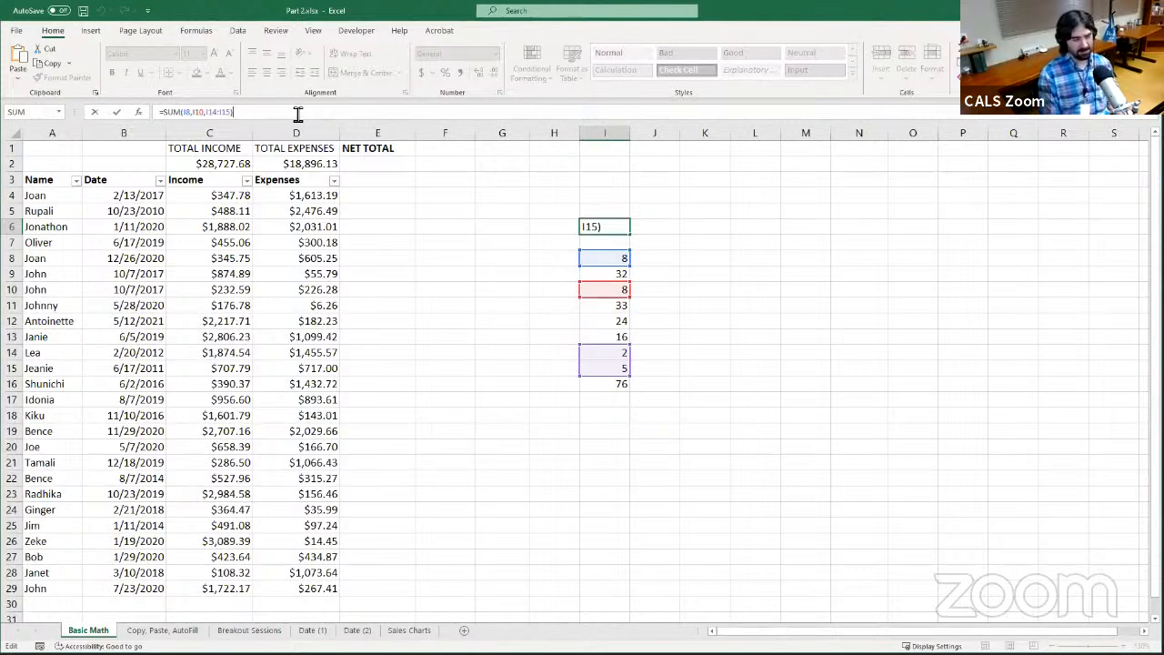
{"action": "key", "text": "BackSpace"}
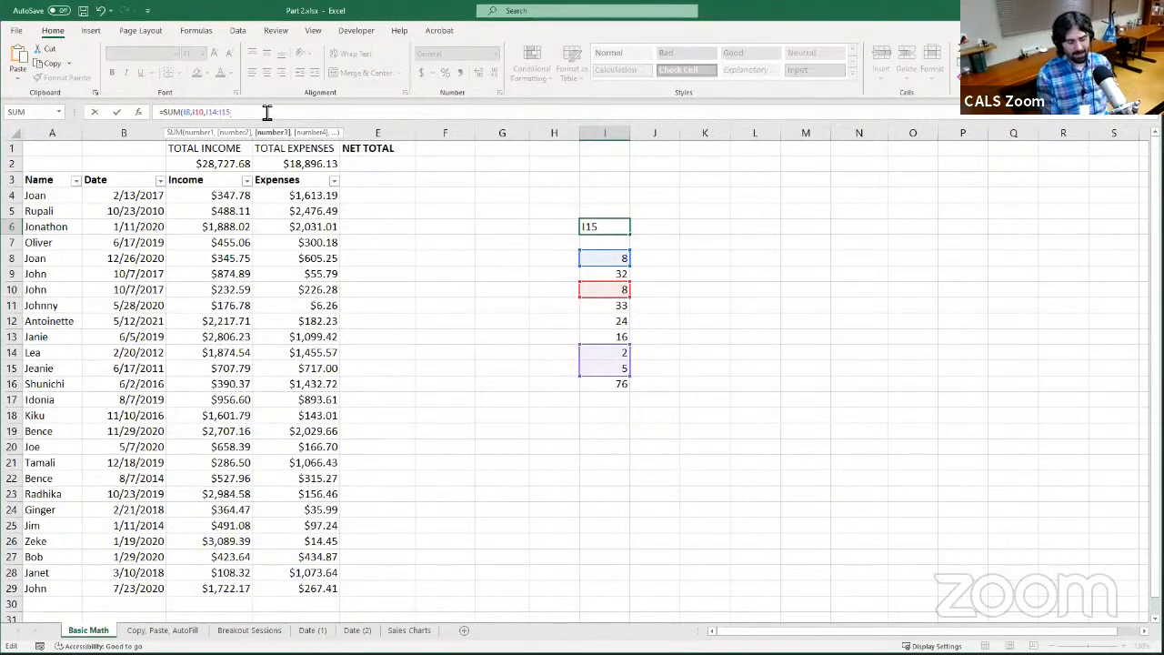
{"action": "type", "text": ",-"}
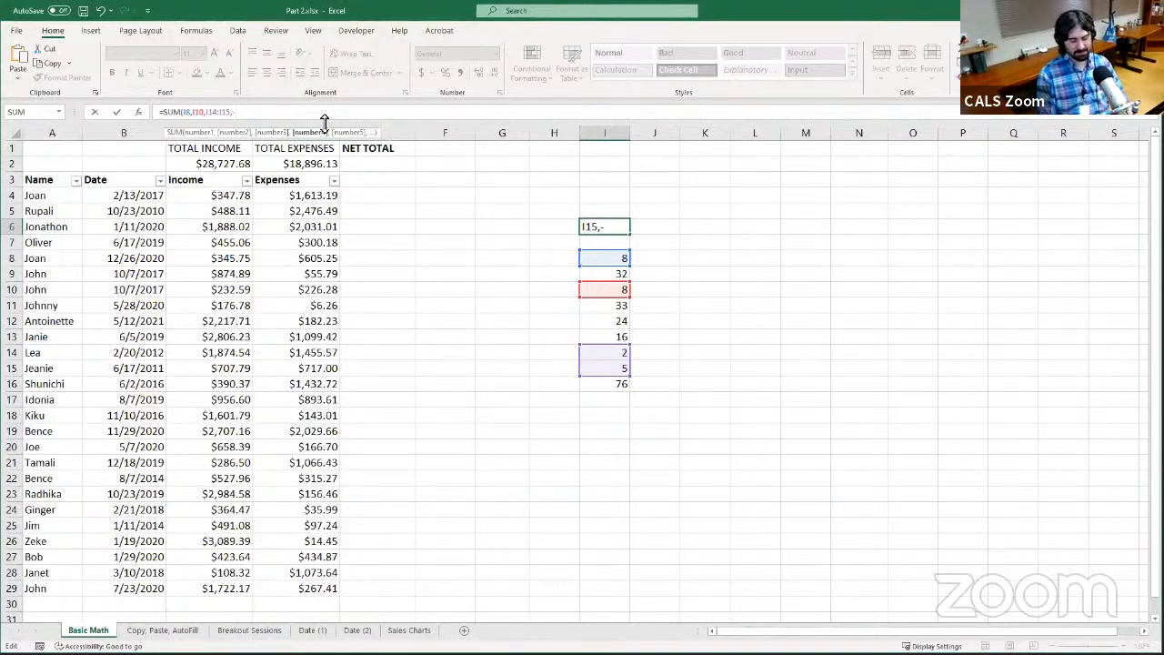
{"action": "type", "text": "I16"}
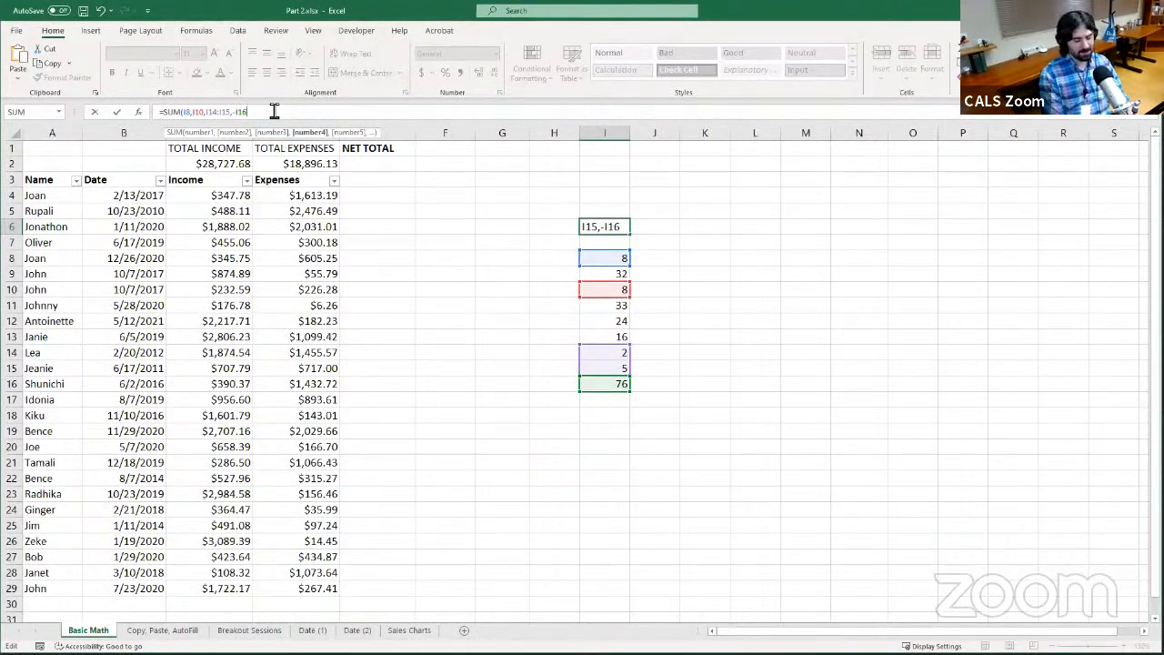
{"action": "type", "text": ")"}
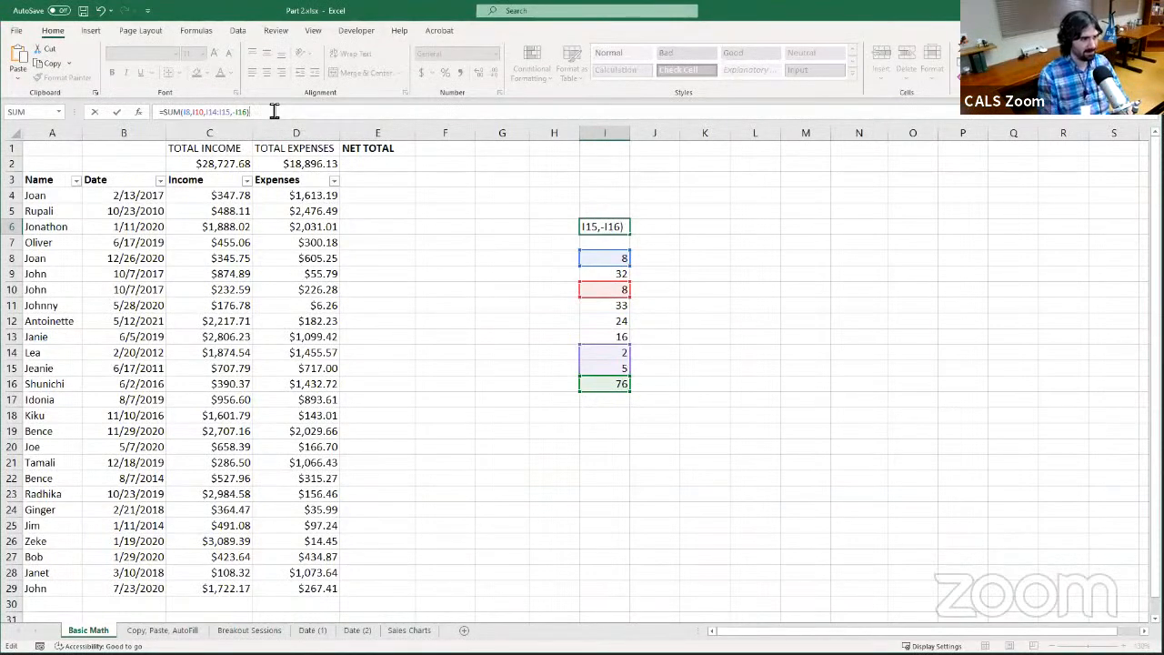
{"action": "key", "text": "Return"}
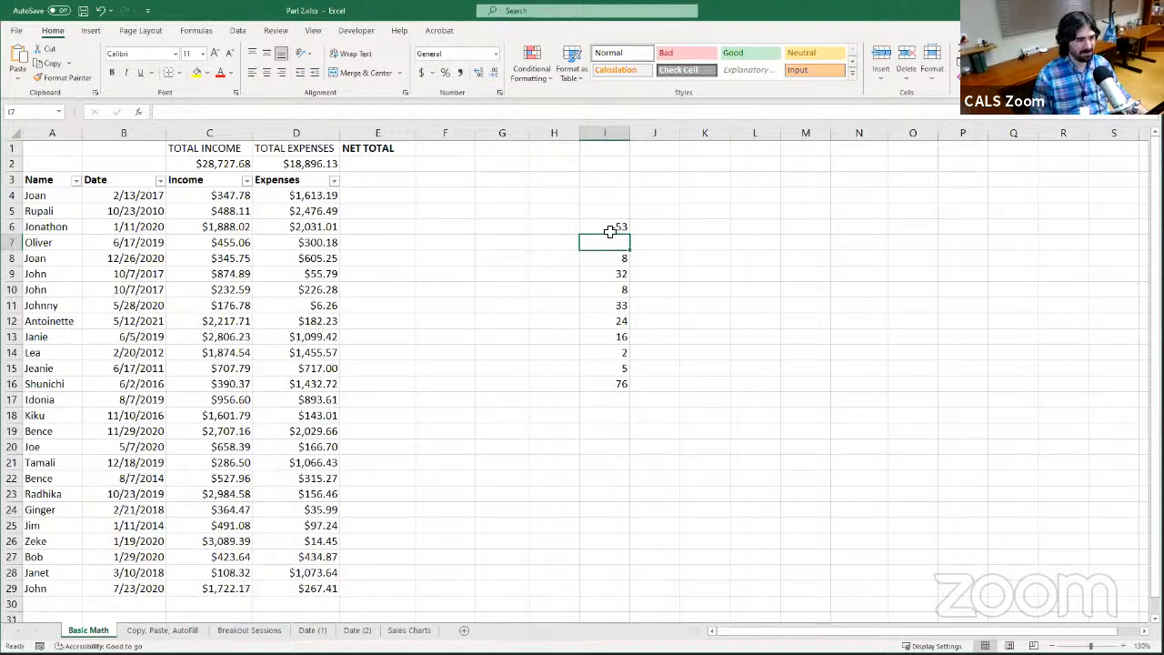
Examine the SUM formula in I6 and the cells it references, including the negated I16 argument, without changing it
{"action": "left_click", "coordinate": [615, 227]}
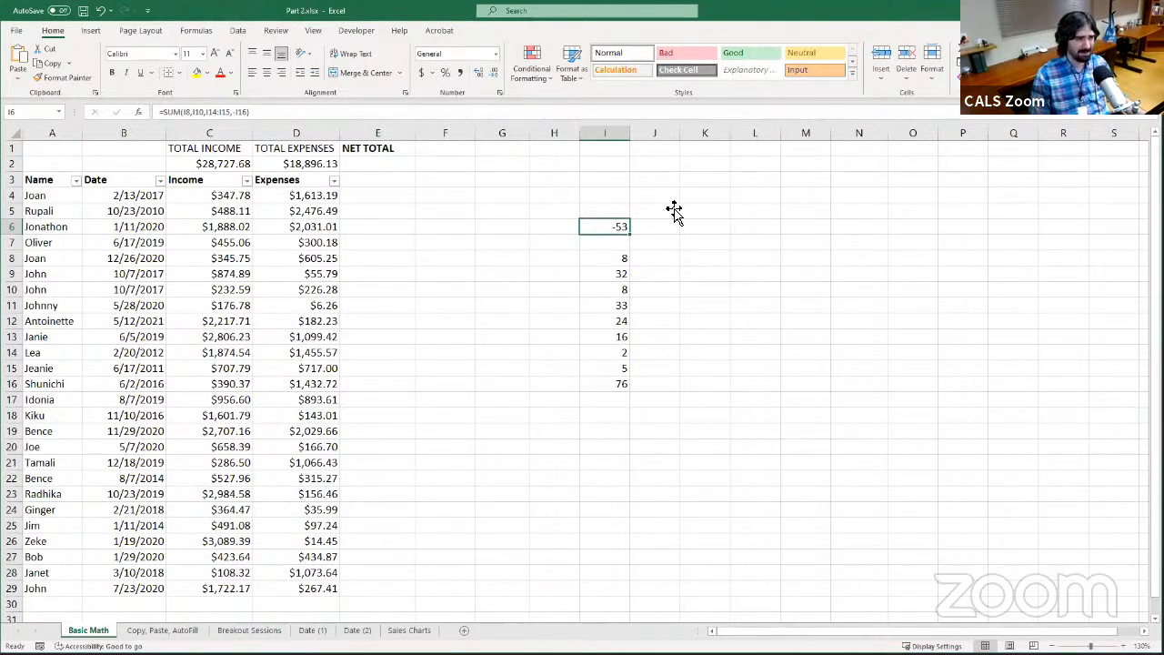
{"action": "left_click", "coordinate": [556, 196]}
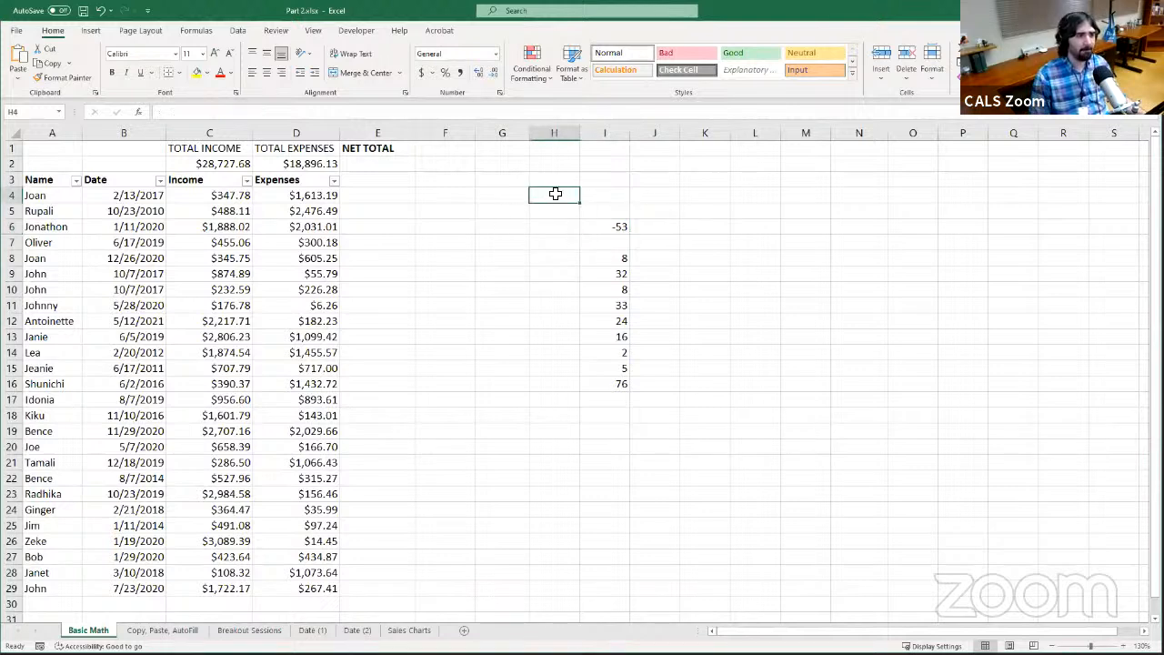
{"action": "left_click", "coordinate": [566, 214]}
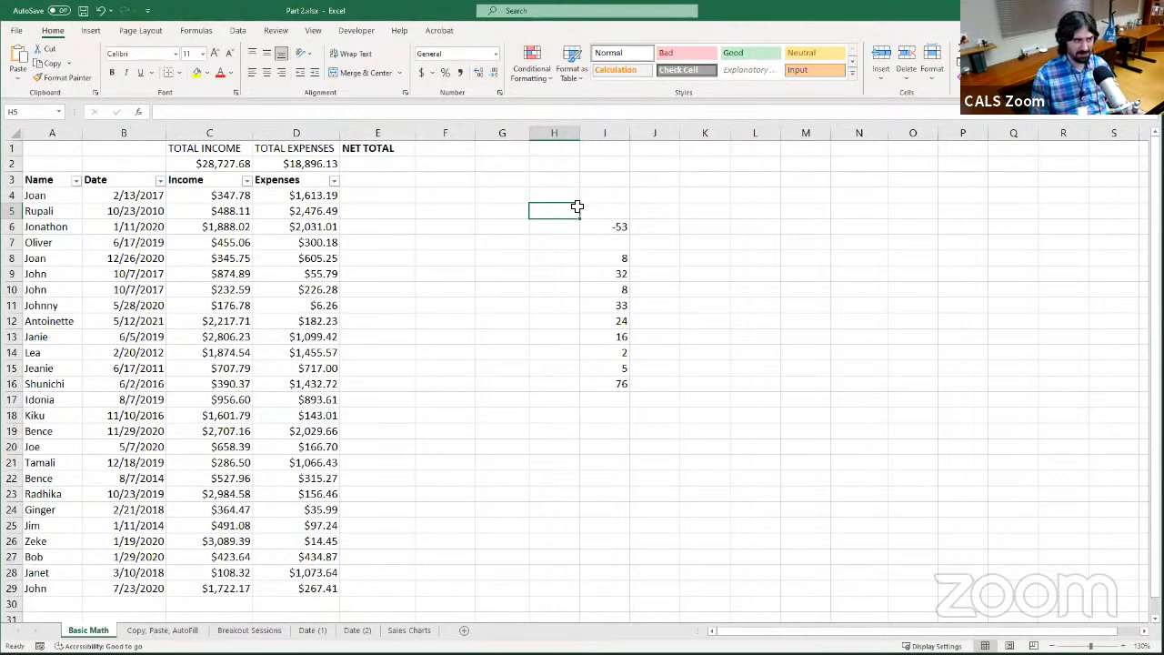
{"action": "left_click", "coordinate": [614, 228]}
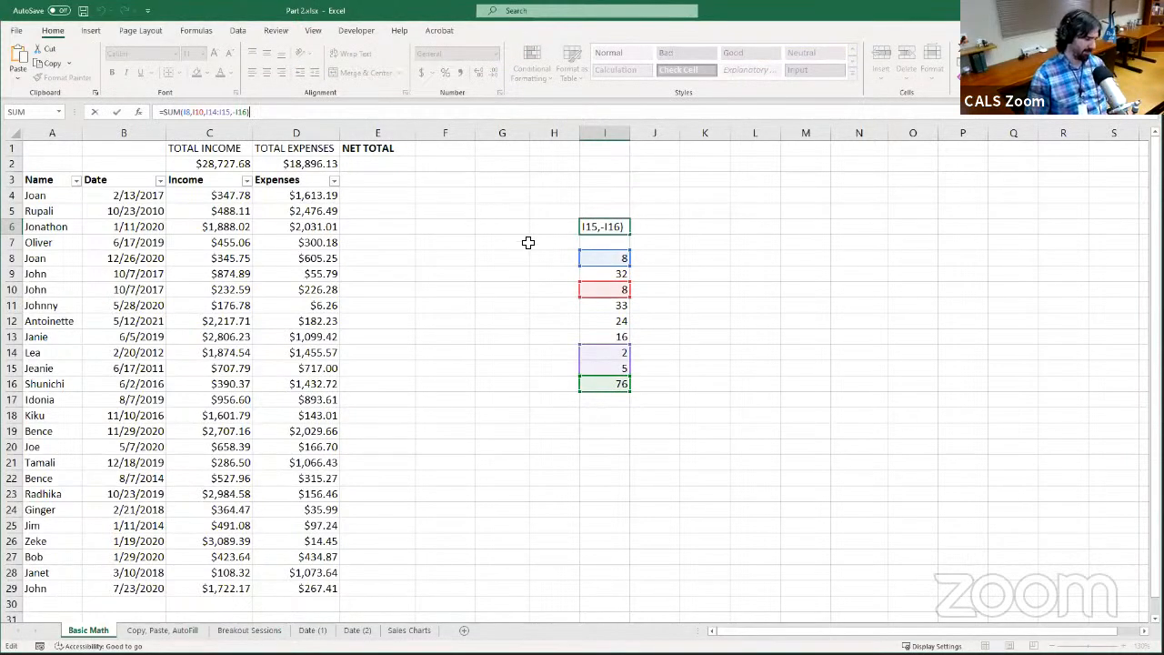
{"action": "left_click", "coordinate": [96, 115]}
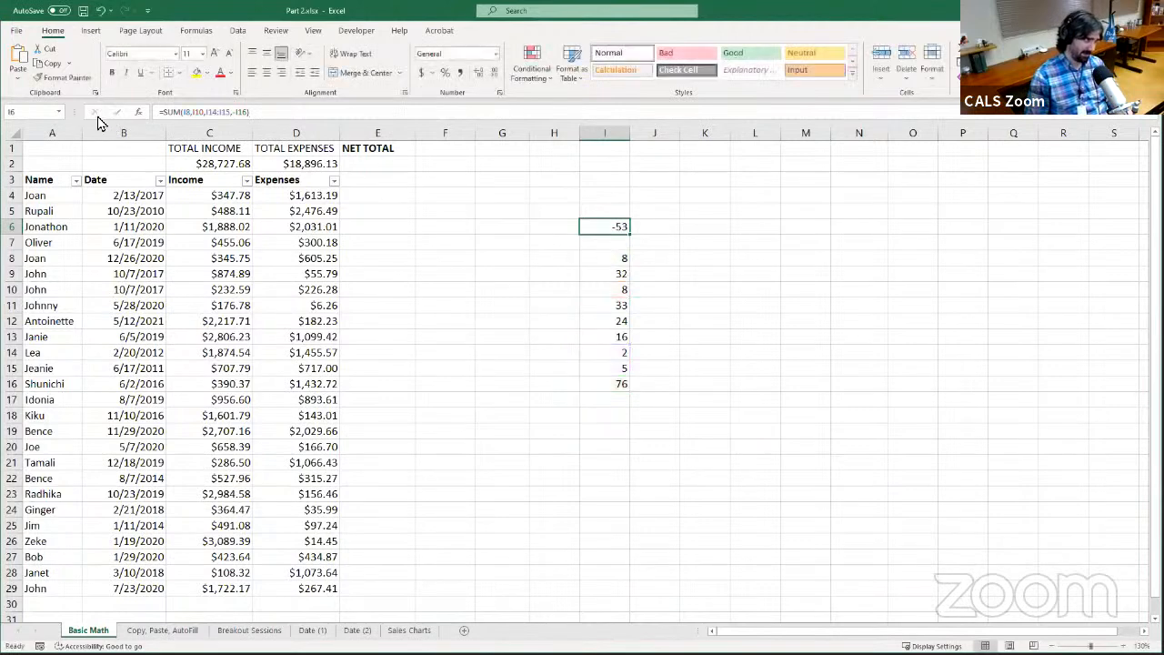
{"action": "double_click", "coordinate": [618, 227]}
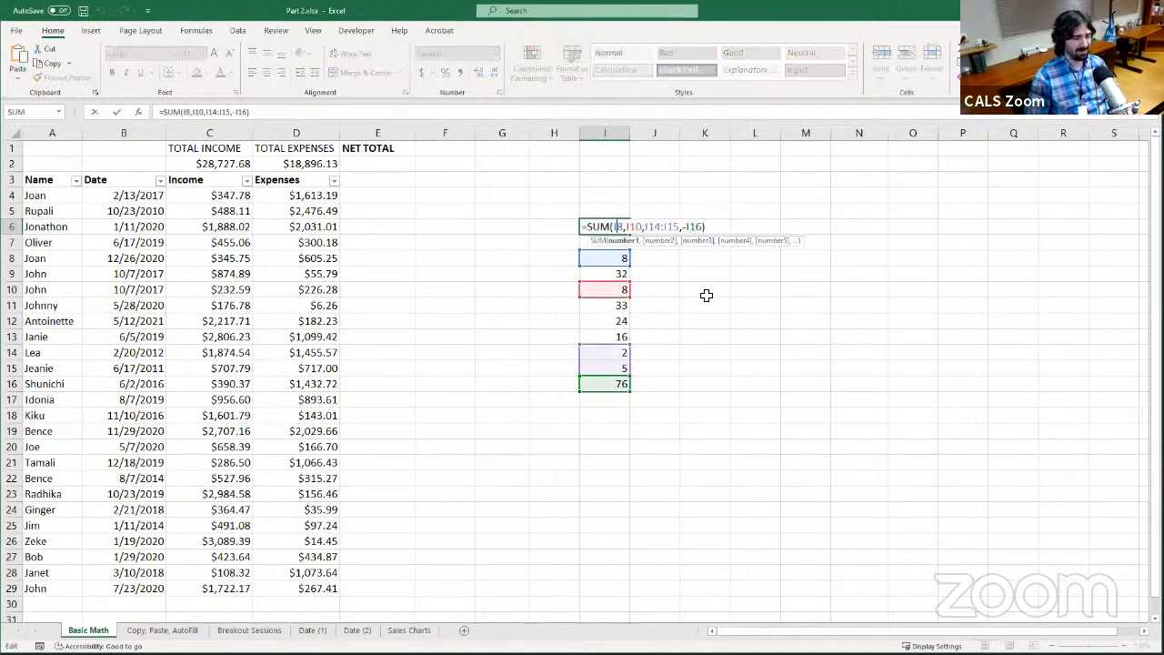
{"action": "key", "text": "Escape"}
{"action": "left_click", "coordinate": [619, 198]}
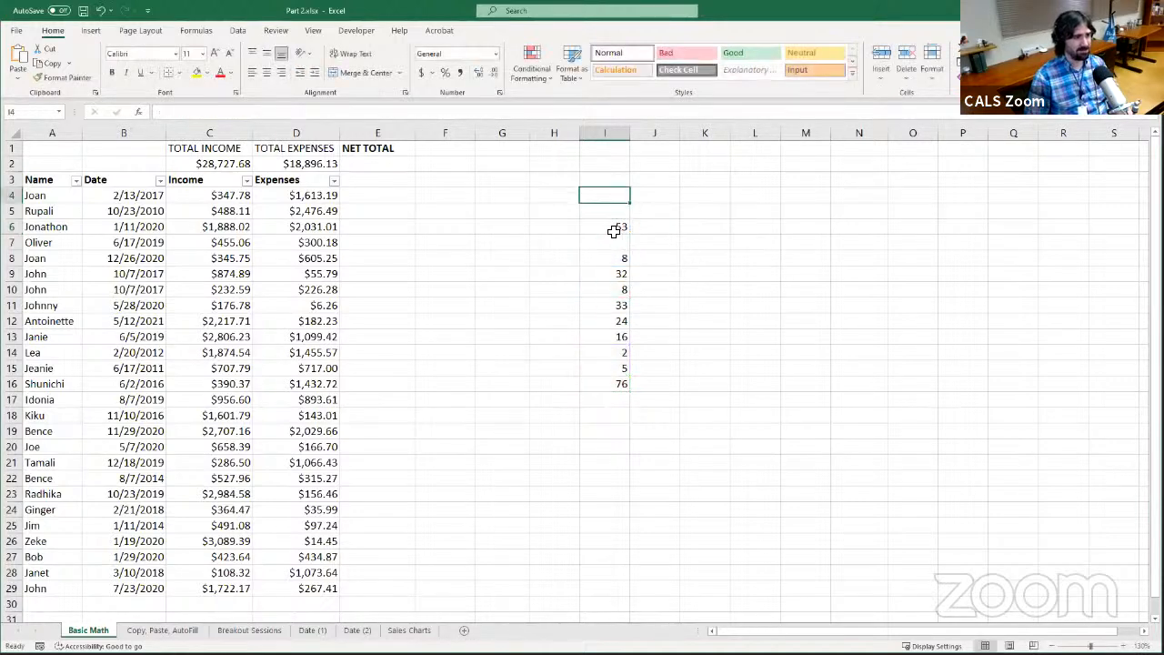
Clear the SUM formula from I6 and enter =PRODUCT(I8:I16) to multiply all the sample numbers
{"action": "left_click", "coordinate": [613, 228]}
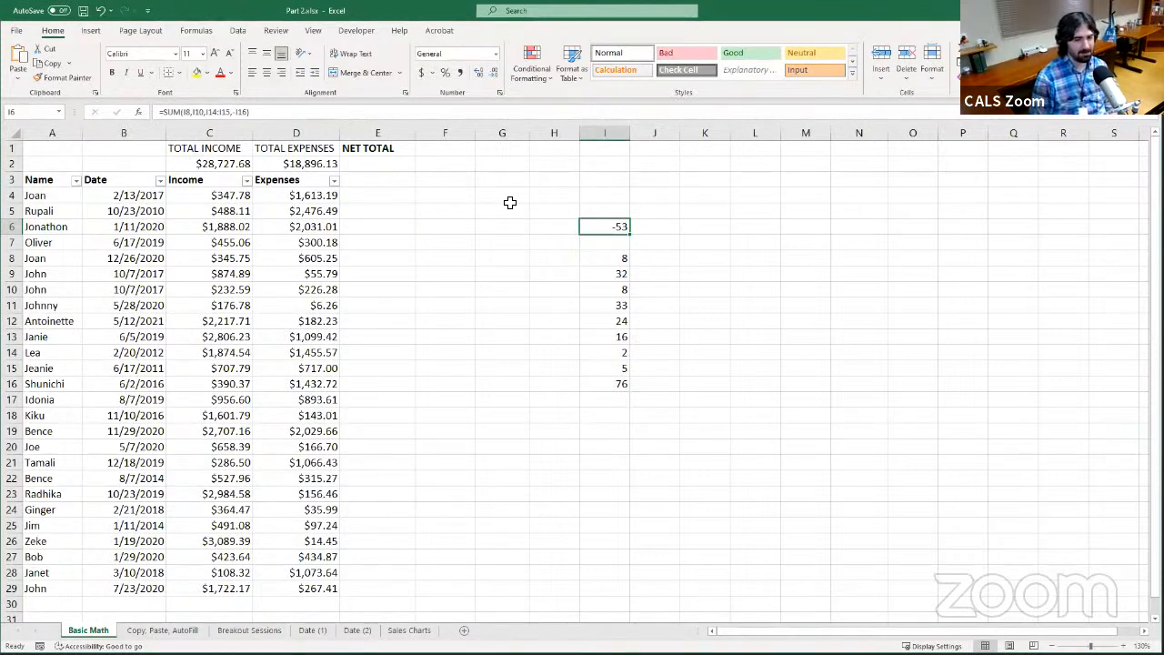
{"action": "key", "text": "Delete"}
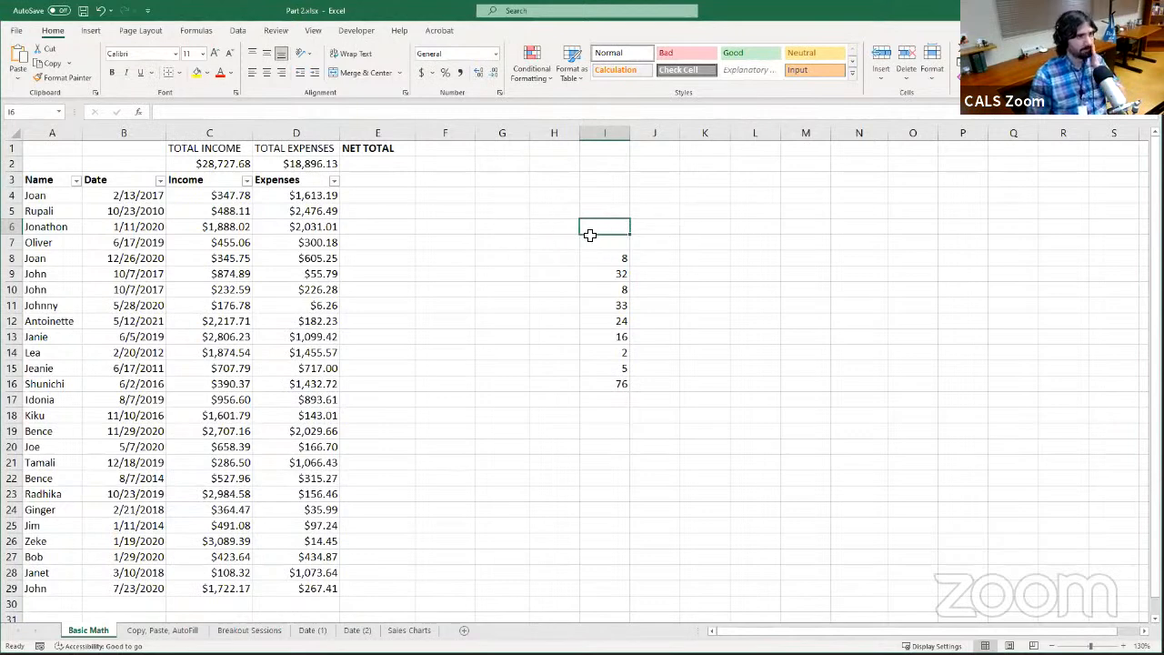
{"action": "left_click", "coordinate": [541, 113]}
{"action": "type", "text": "="}
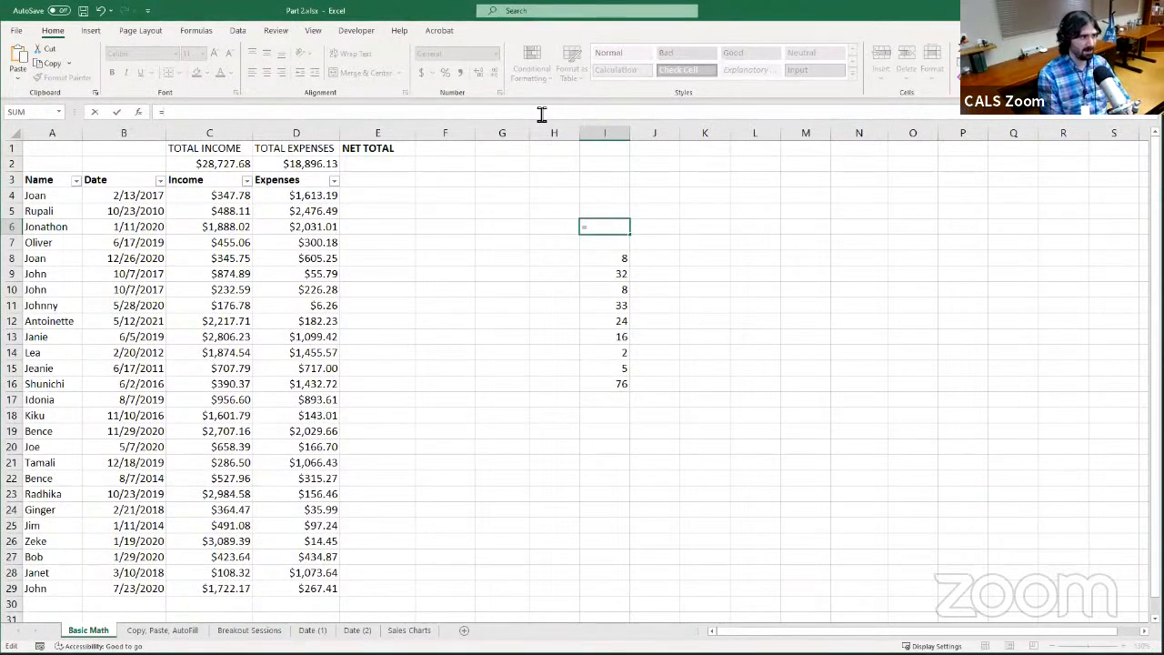
{"action": "type", "text": "PRODUCT"}
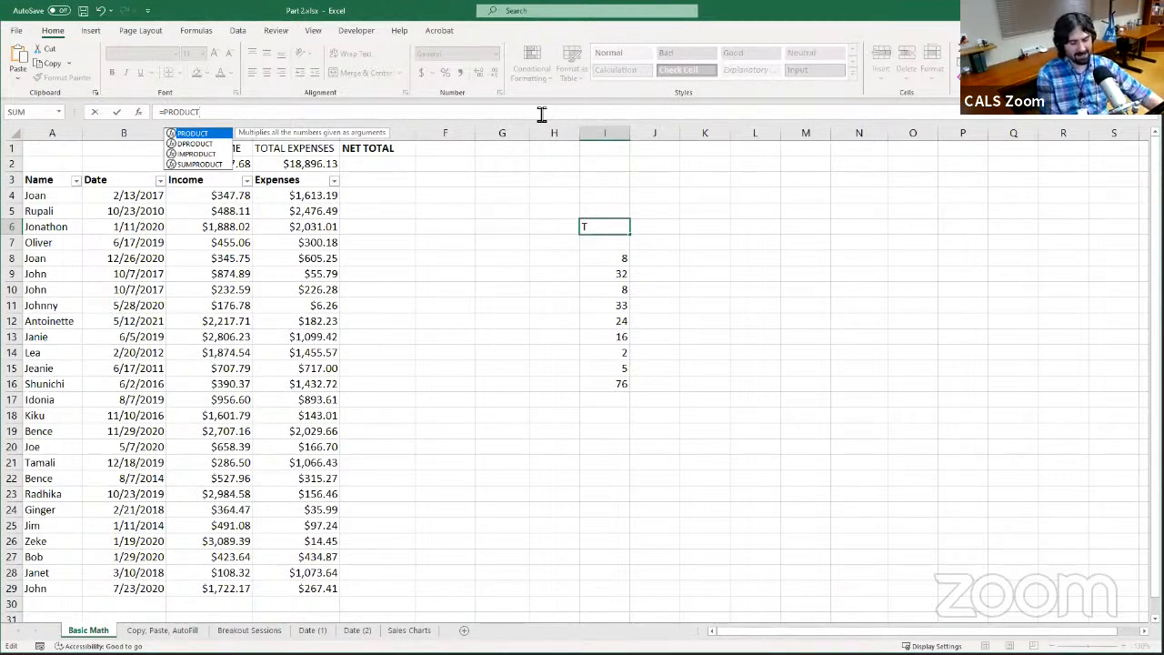
{"action": "type", "text": "("}
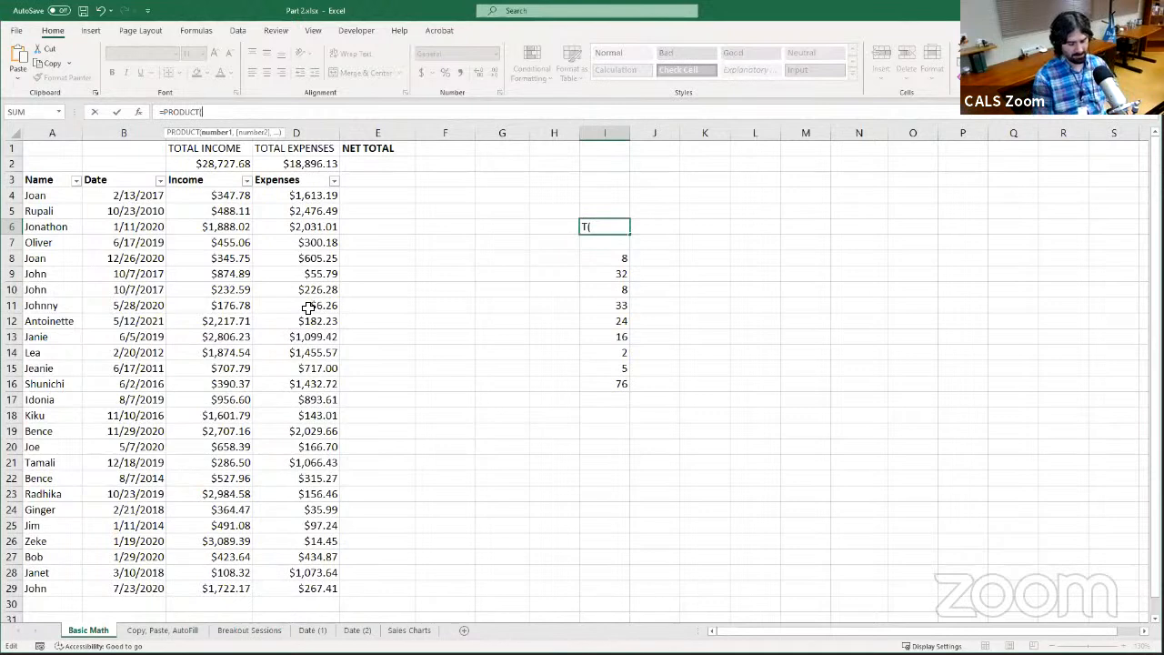
{"action": "key", "text": "Down"}
{"action": "key", "text": "Down"}
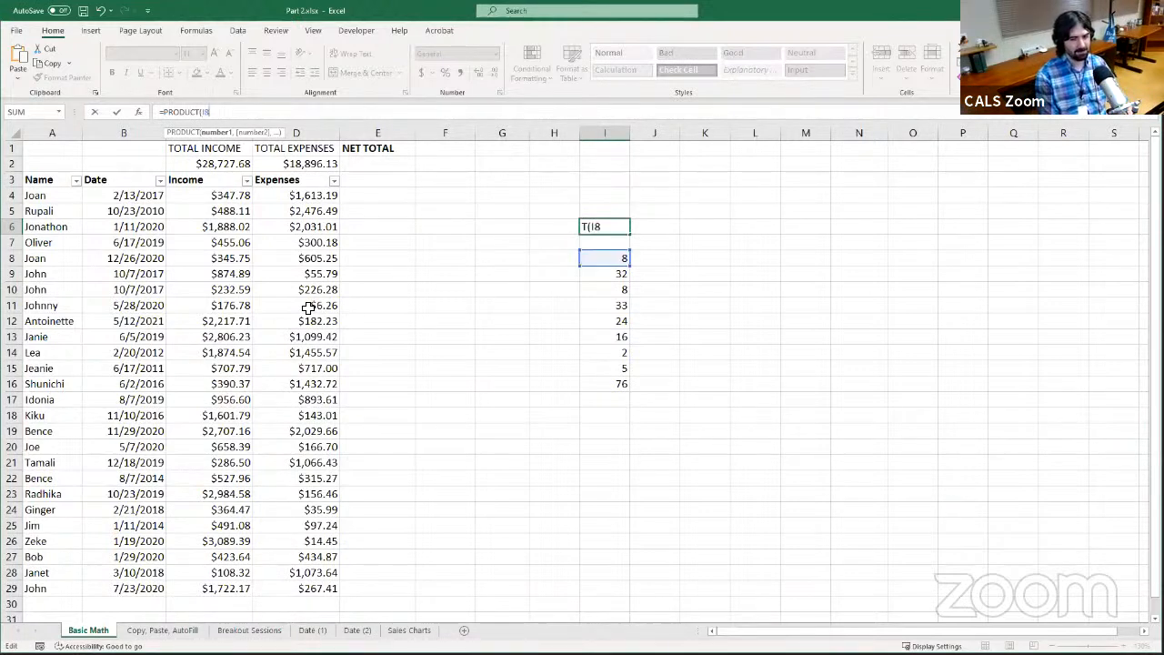
{"action": "type", "text": "I16"}
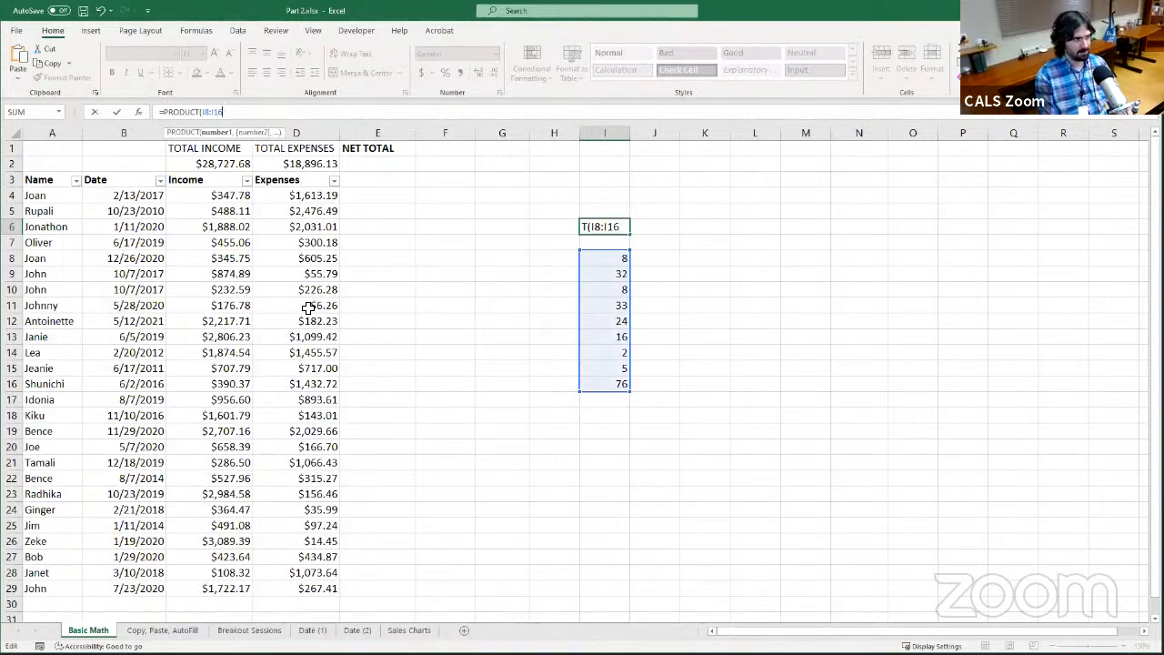
{"action": "type", "text": ")"}
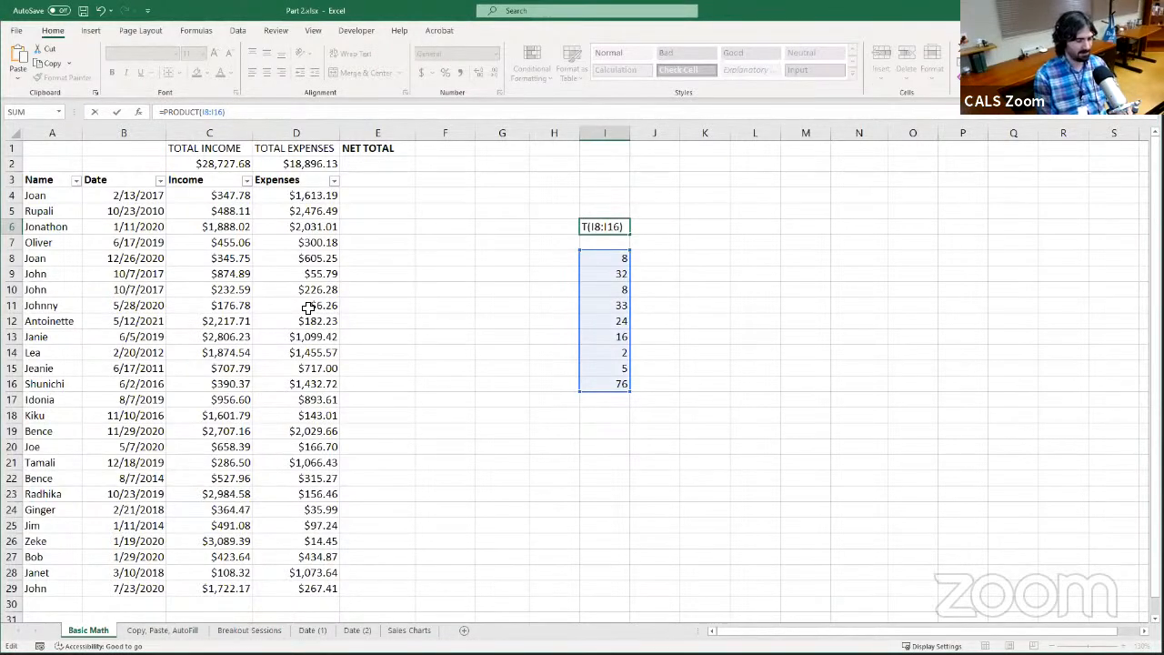
{"action": "key", "text": "Return"}
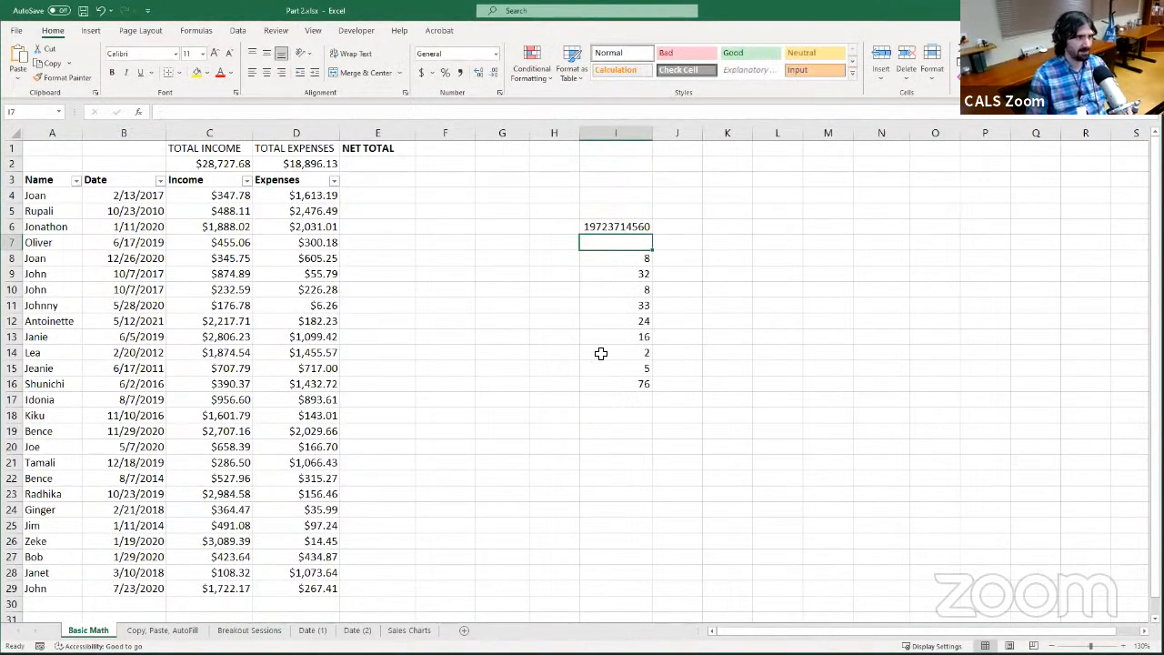
{"action": "left_click", "coordinate": [612, 227]}
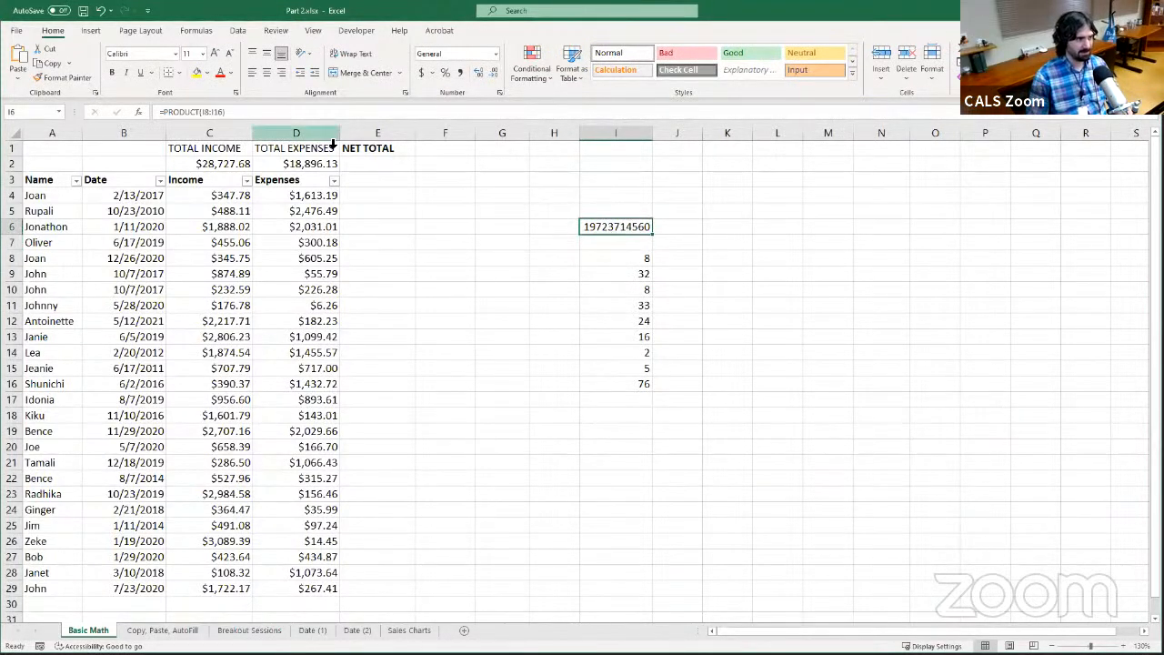
{"action": "left_click", "coordinate": [244, 111]}
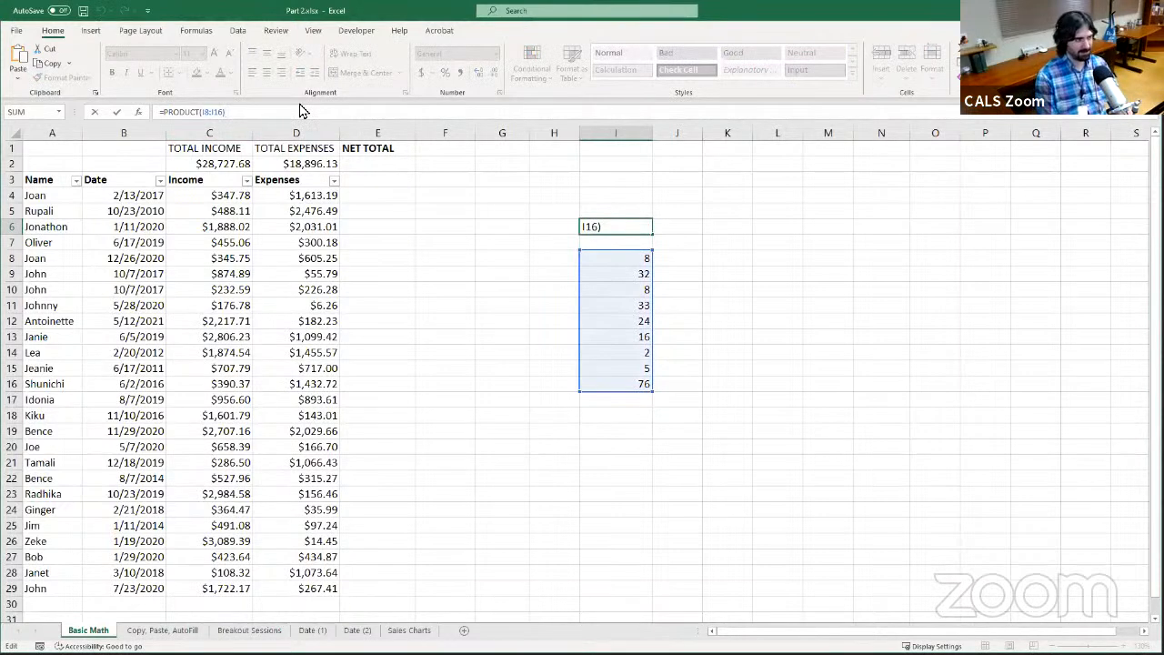
{"action": "key", "text": "BackSpace"}
{"action": "key", "text": "BackSpace"}
{"action": "key", "text": "BackSpace"}
{"action": "key", "text": "BackSpace"}
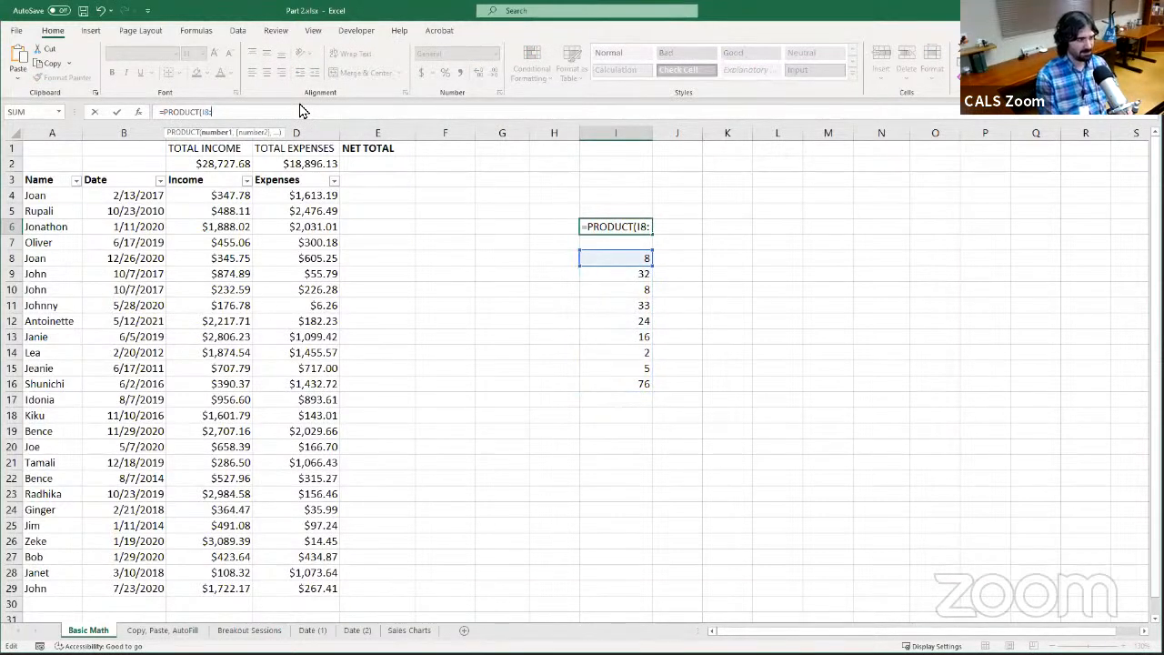
{"action": "key", "text": "Escape"}
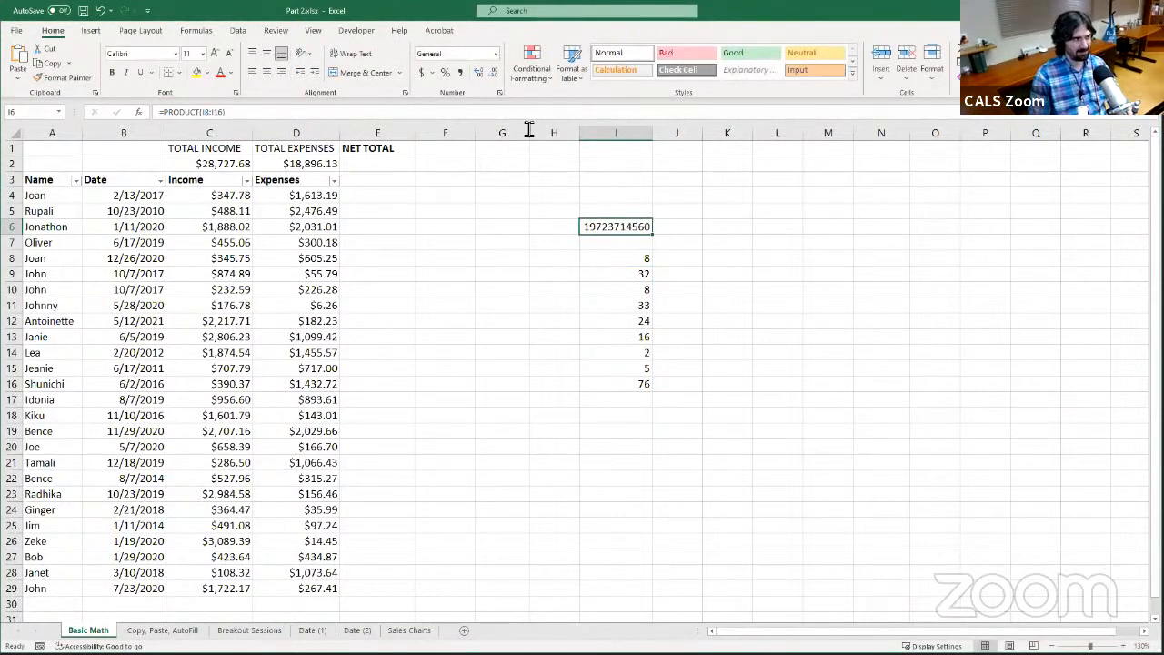
Replace the range I8:I16 in the I6 PRODUCT formula with the separate cell arguments I8 and I10
{"action": "key", "text": "F2"}
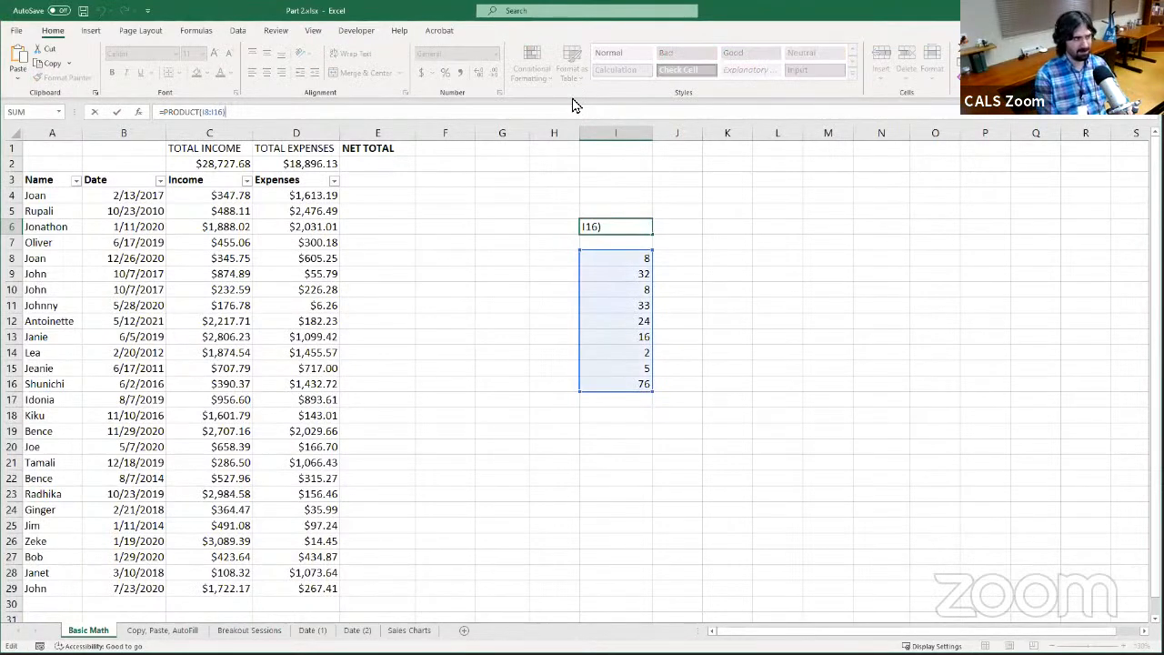
{"action": "key", "text": "BackSpace"}
{"action": "key", "text": "BackSpace"}
{"action": "key", "text": "BackSpace"}
{"action": "key", "text": "BackSpace"}
{"action": "key", "text": "BackSpace"}
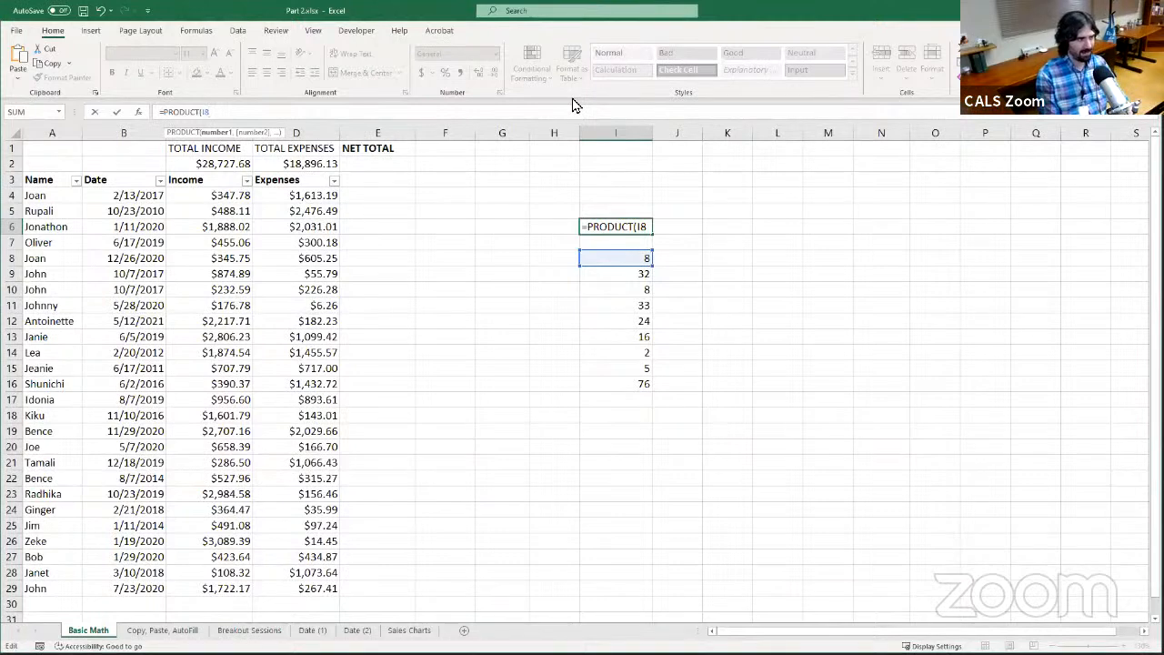
{"action": "type", "text": ","}
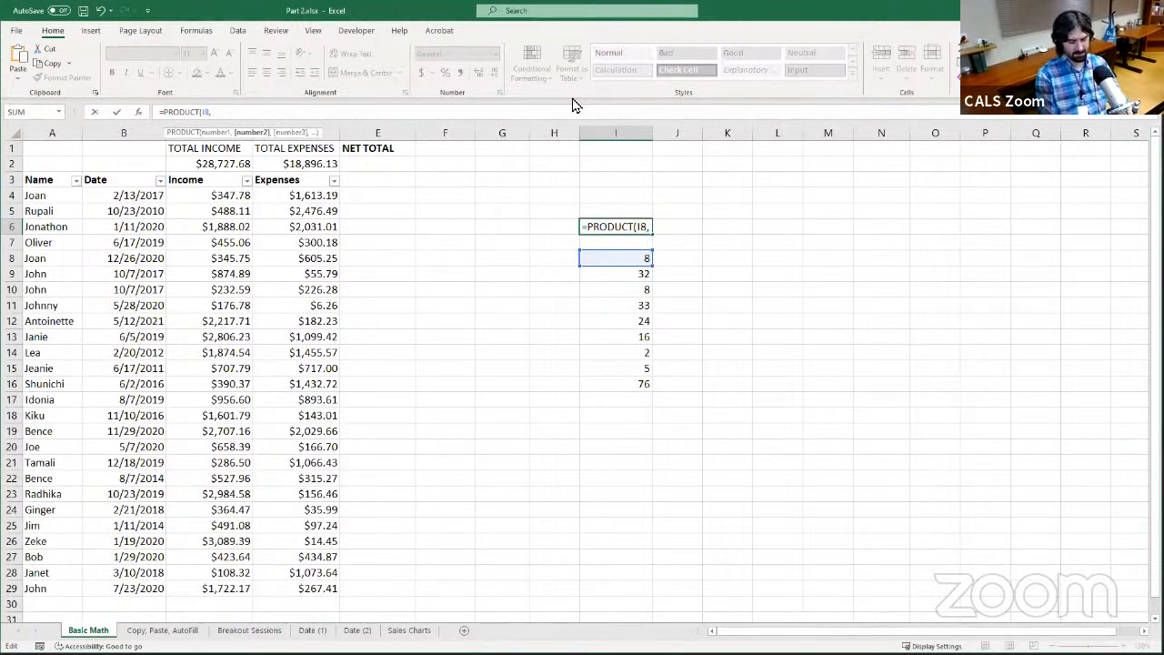
{"action": "type", "text": "I10"}
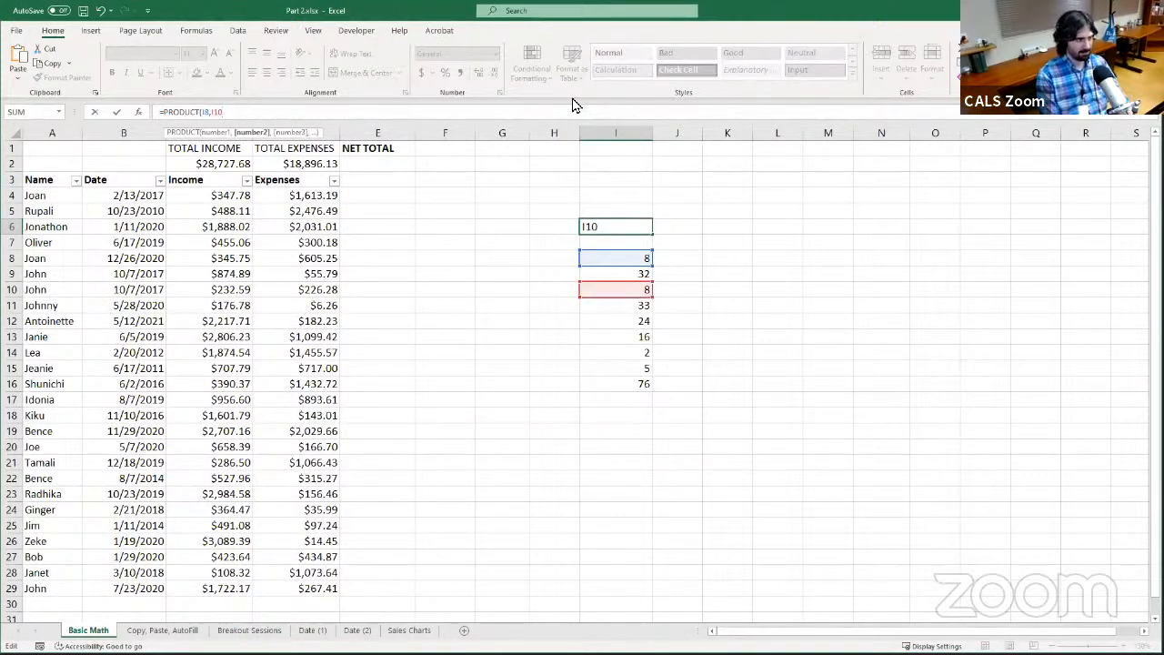
{"action": "type", "text": ","}
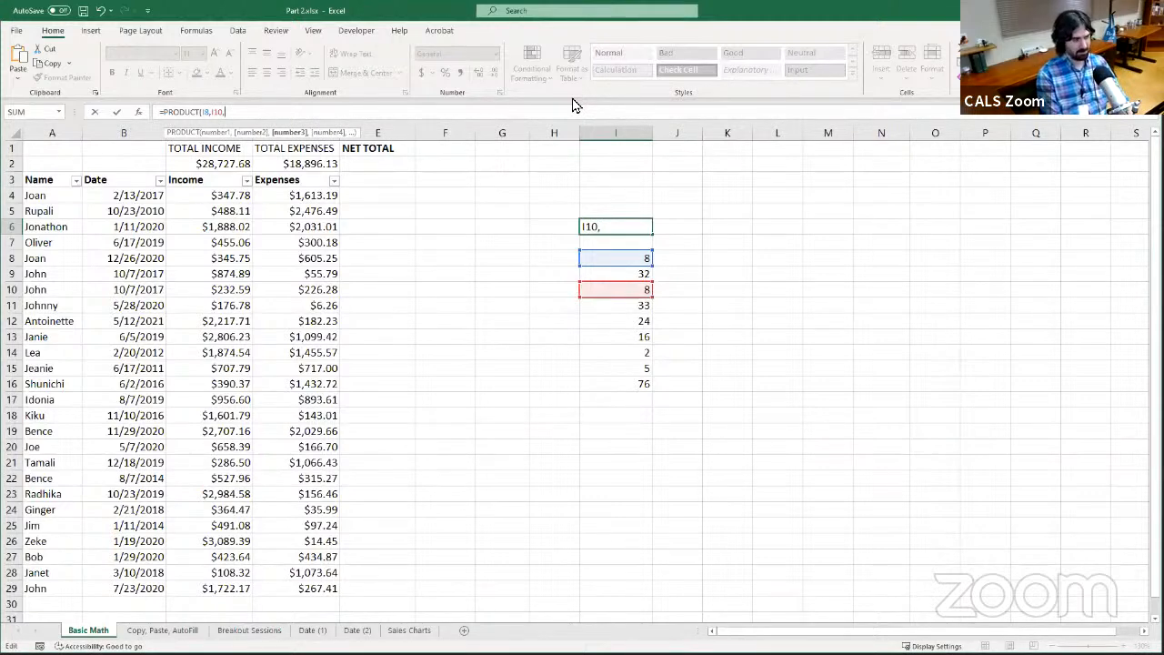
{"action": "type", "text": "I"}
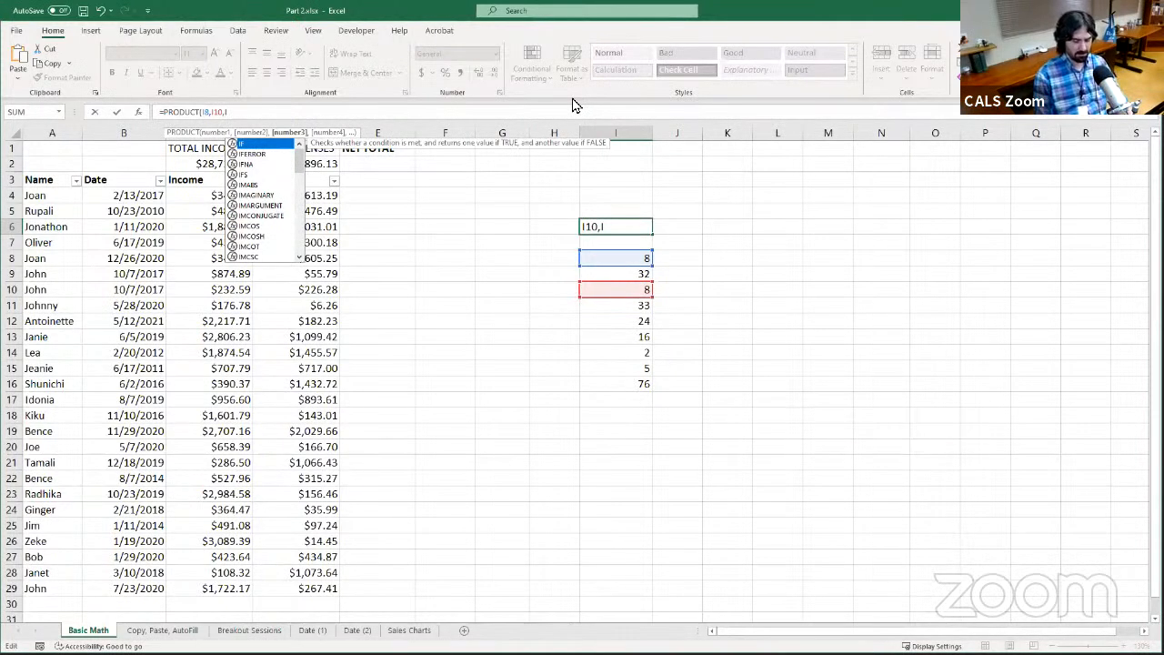
{"action": "type", "text": "14"}
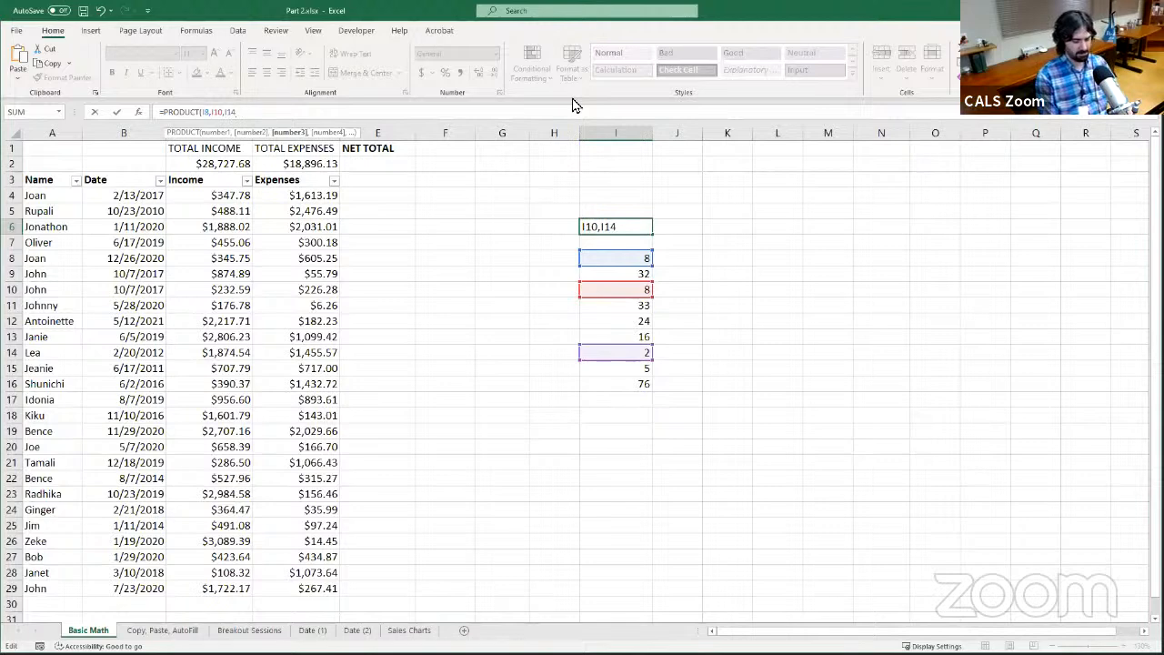
{"action": "type", "text": ":"}
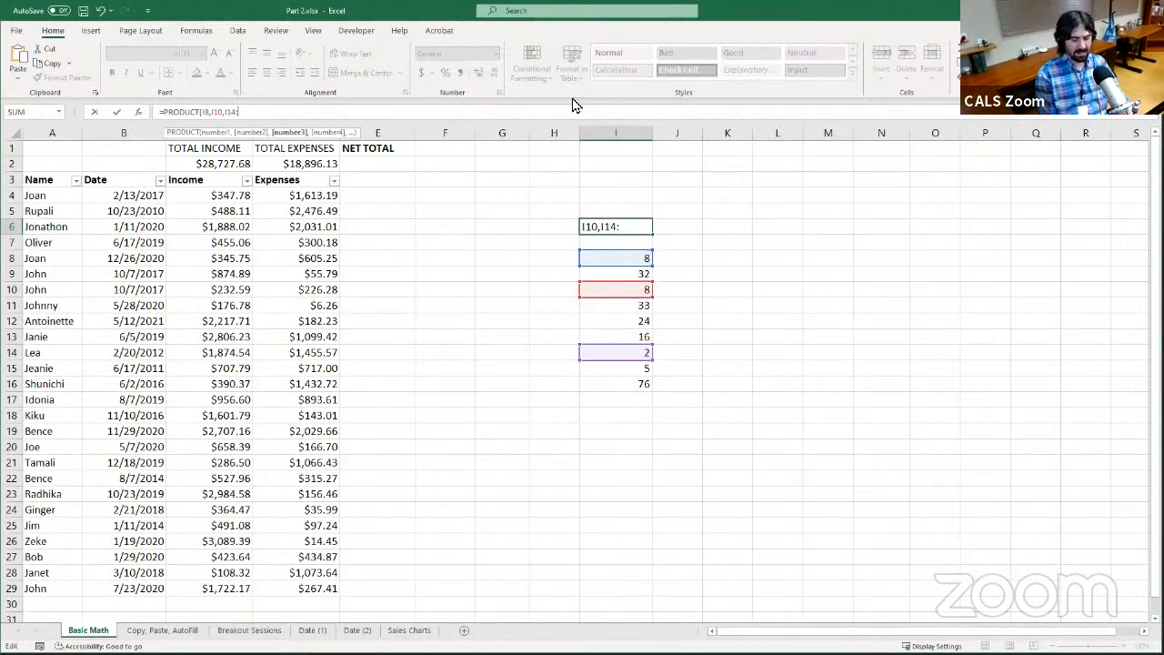
{"action": "type", "text": "I15"}
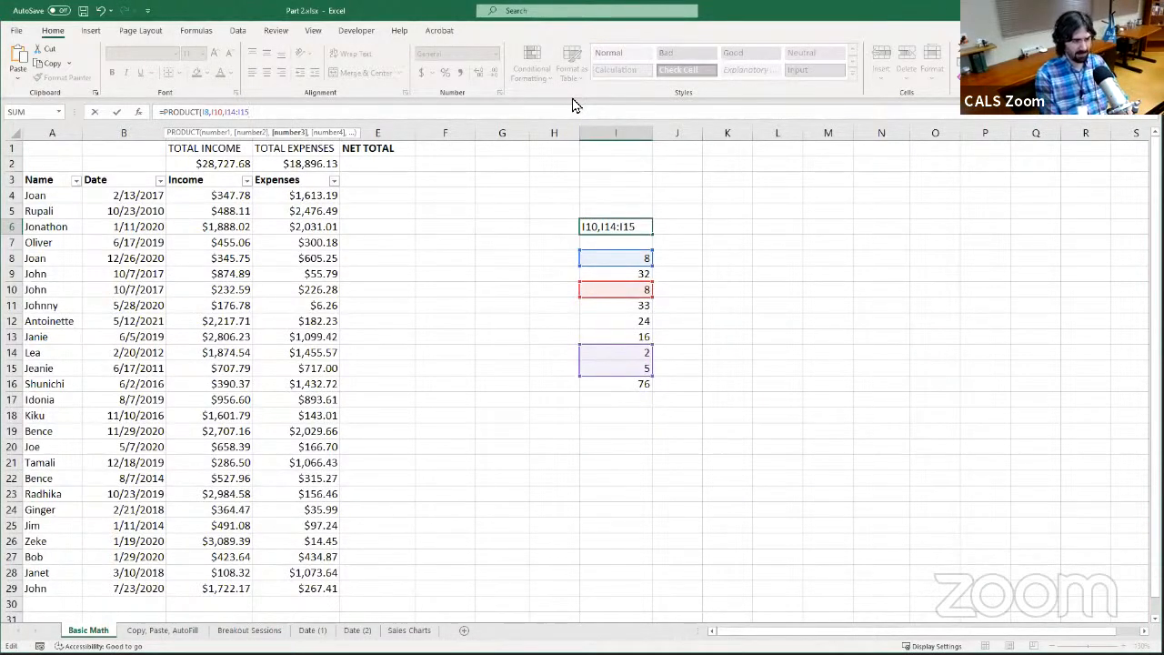
{"action": "type", "text": ")"}
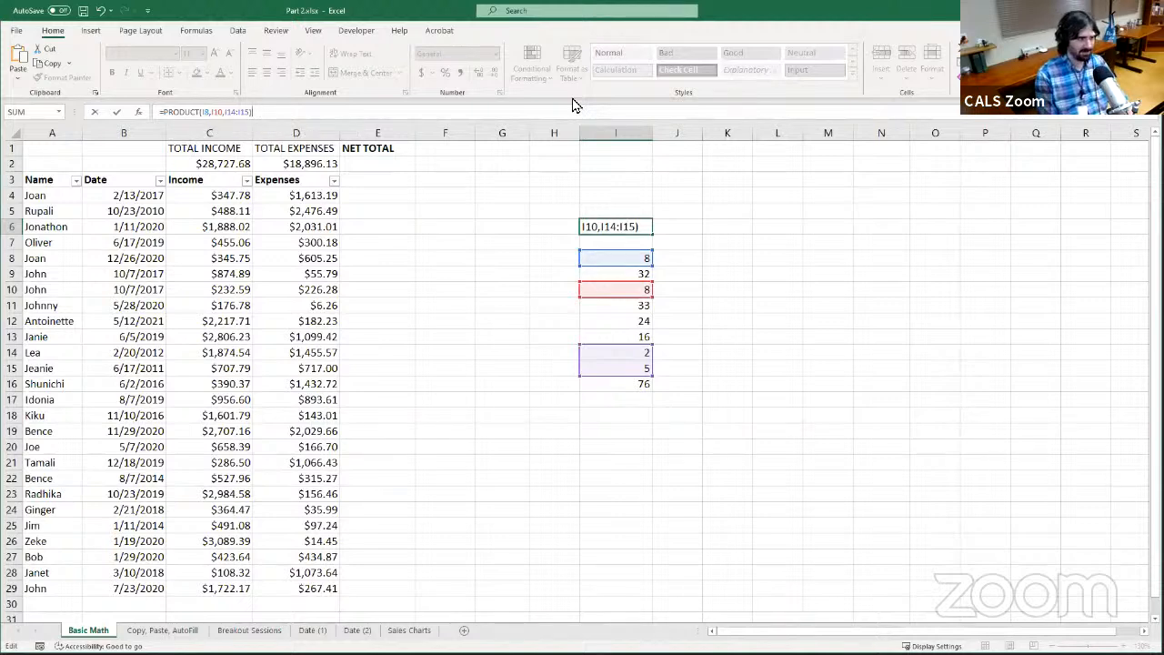
Add the range I14:I15 as the last argument, completing I6 as =PRODUCT(I8,I10,I14:I15)
{"action": "key", "text": "Return"}
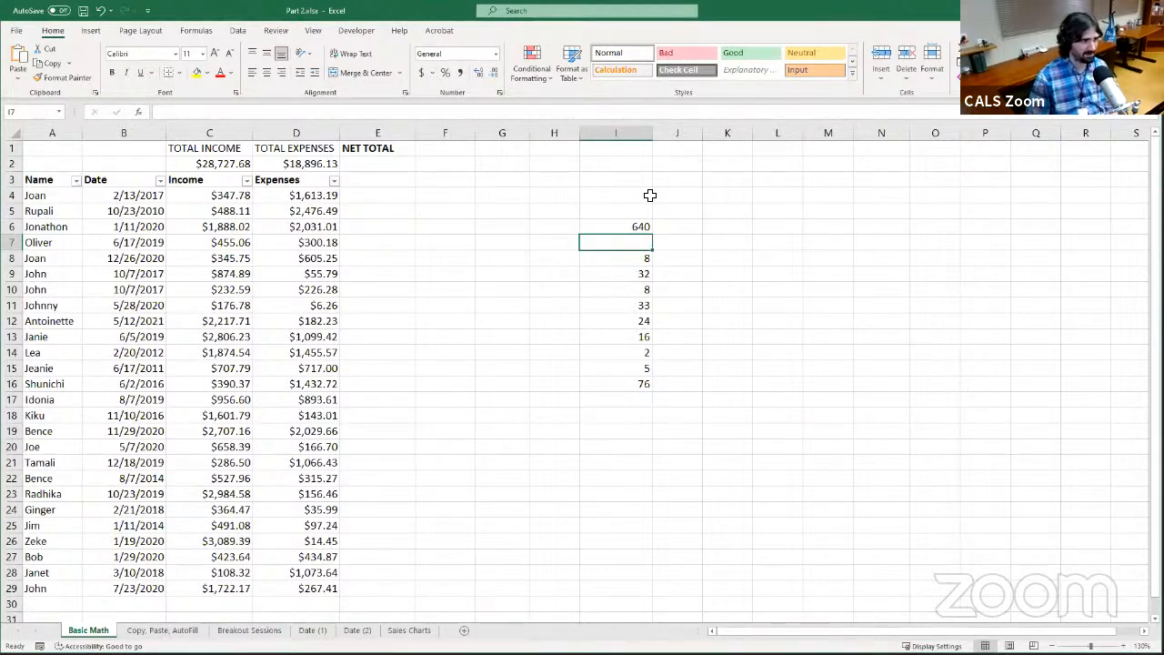
Clear the PRODUCT formula from I6 and start a new formula there with the function name =QUOTIENT
{"action": "left_click", "coordinate": [609, 227]}
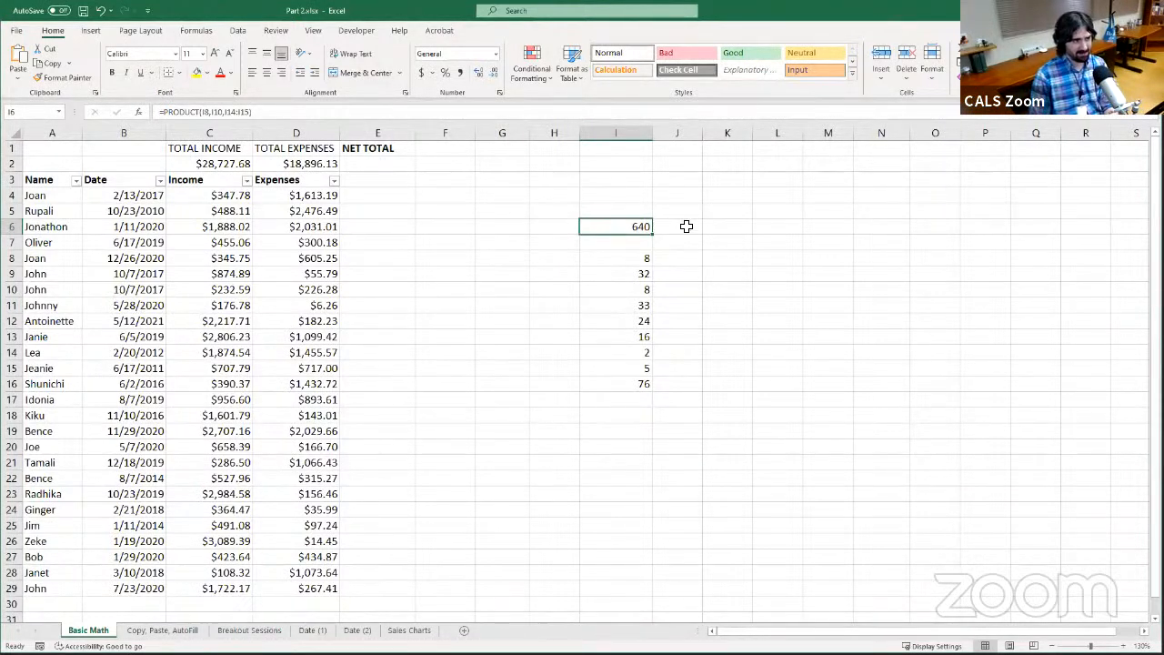
{"action": "key", "text": "Delete"}
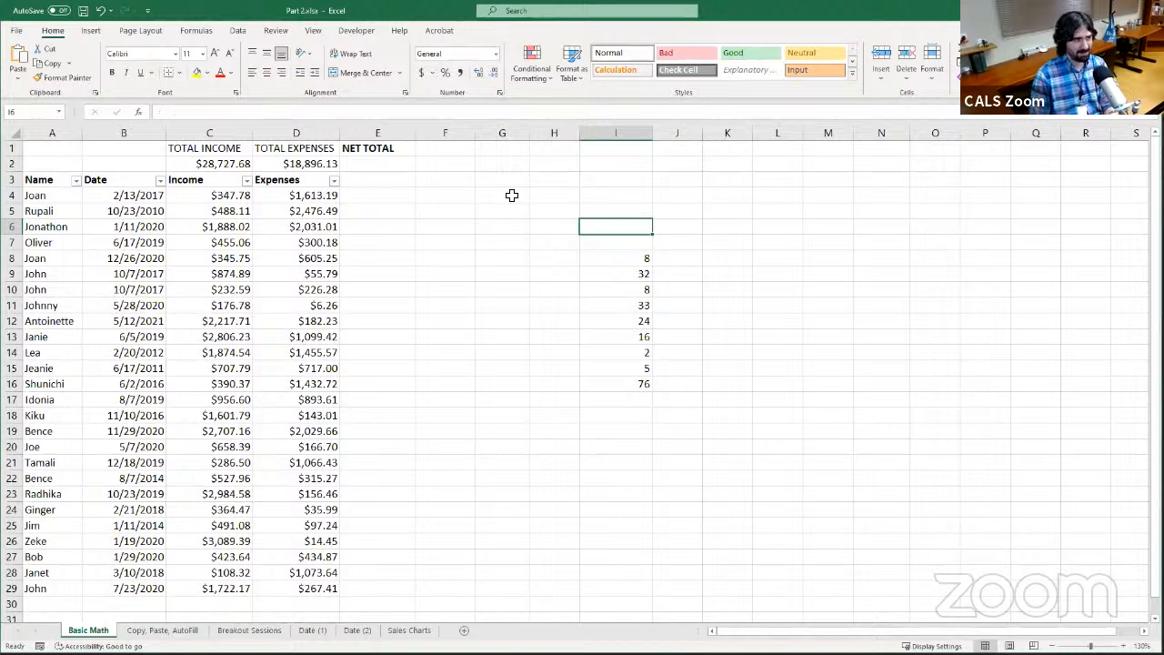
{"action": "left_click", "coordinate": [564, 114]}
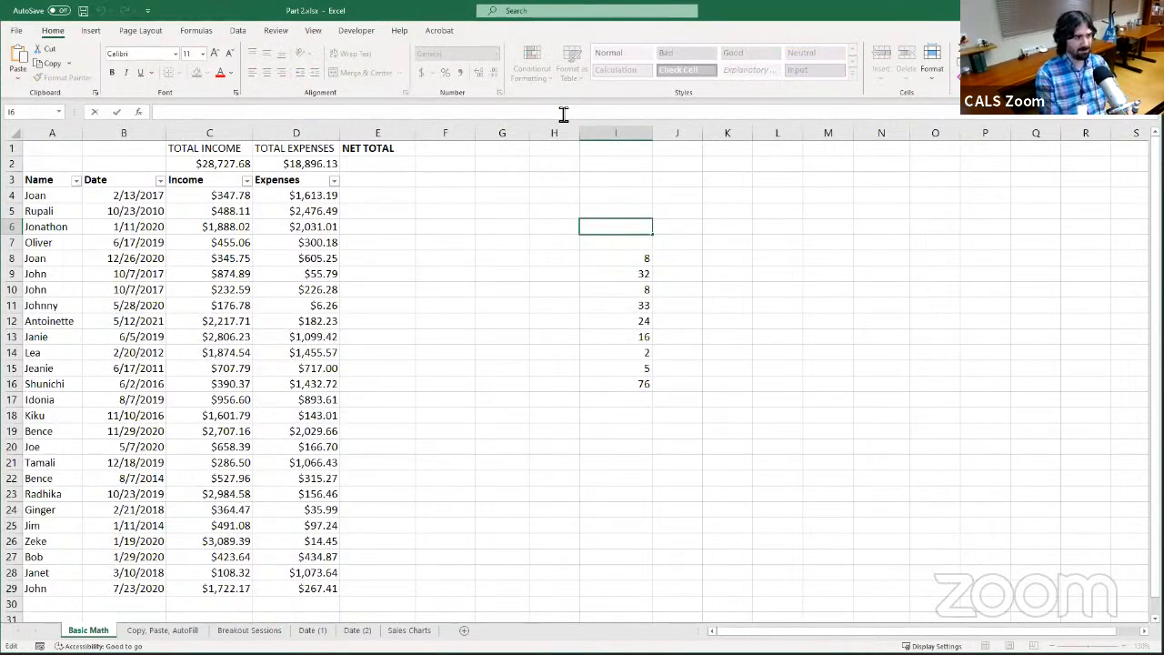
{"action": "type", "text": "="}
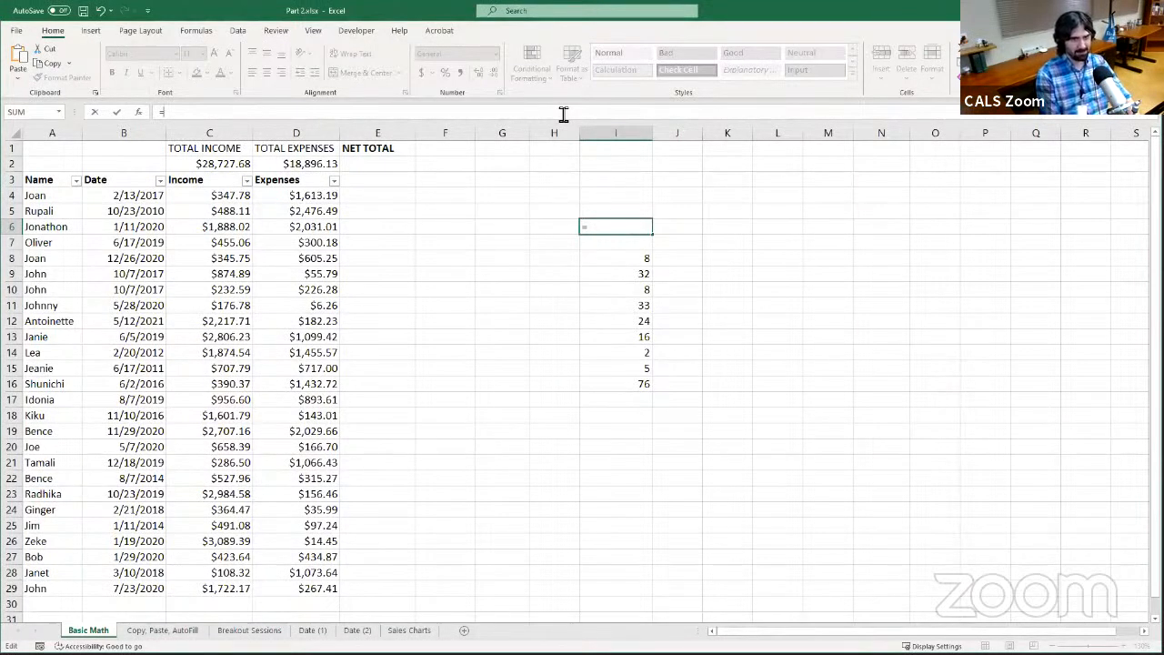
{"action": "type", "text": "QUO"}
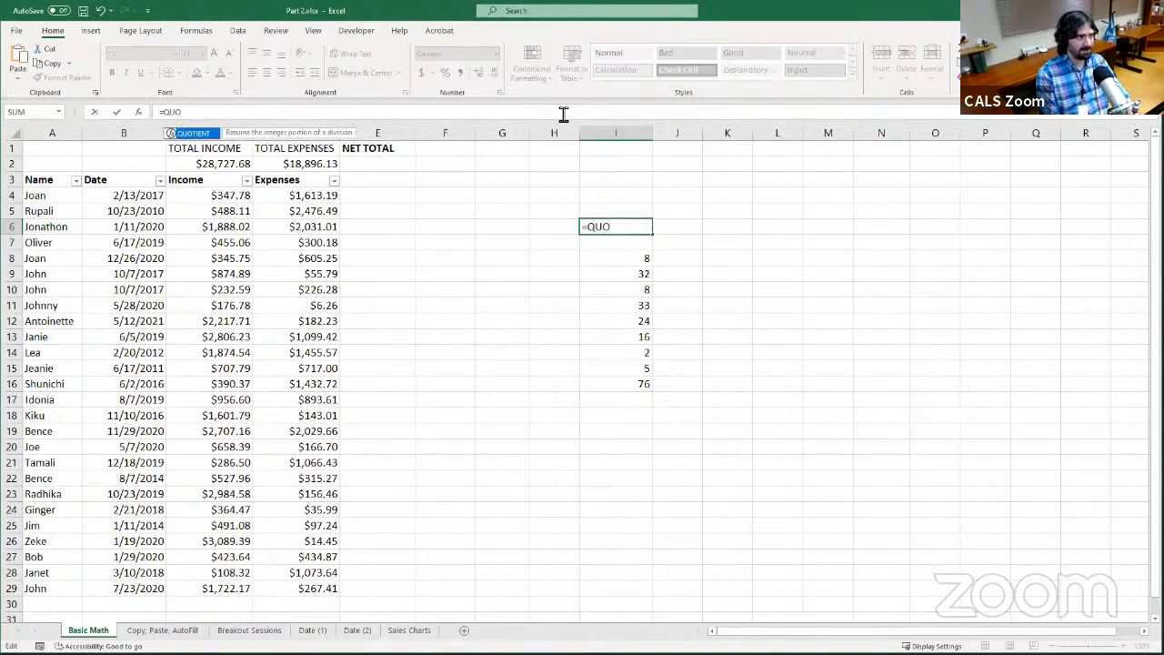
{"action": "type", "text": "TIENT"}
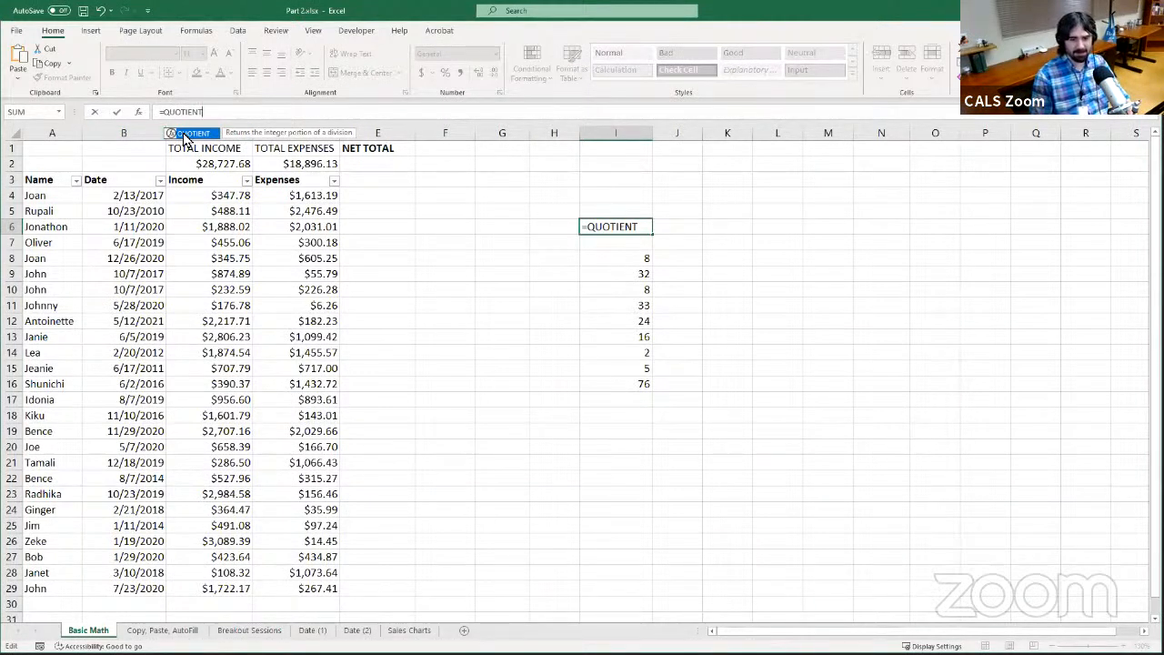
{"action": "key", "text": "BackSpace"}
{"action": "key", "text": "BackSpace"}
{"action": "key", "text": "BackSpace"}
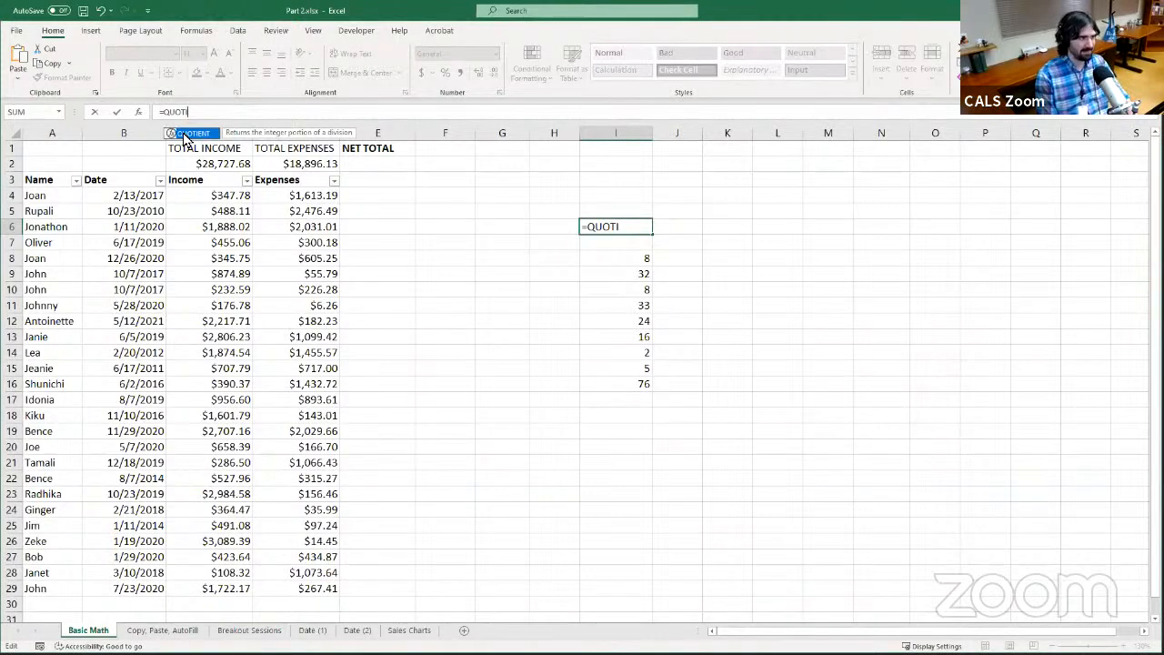
{"action": "key", "text": "shift+Return"}
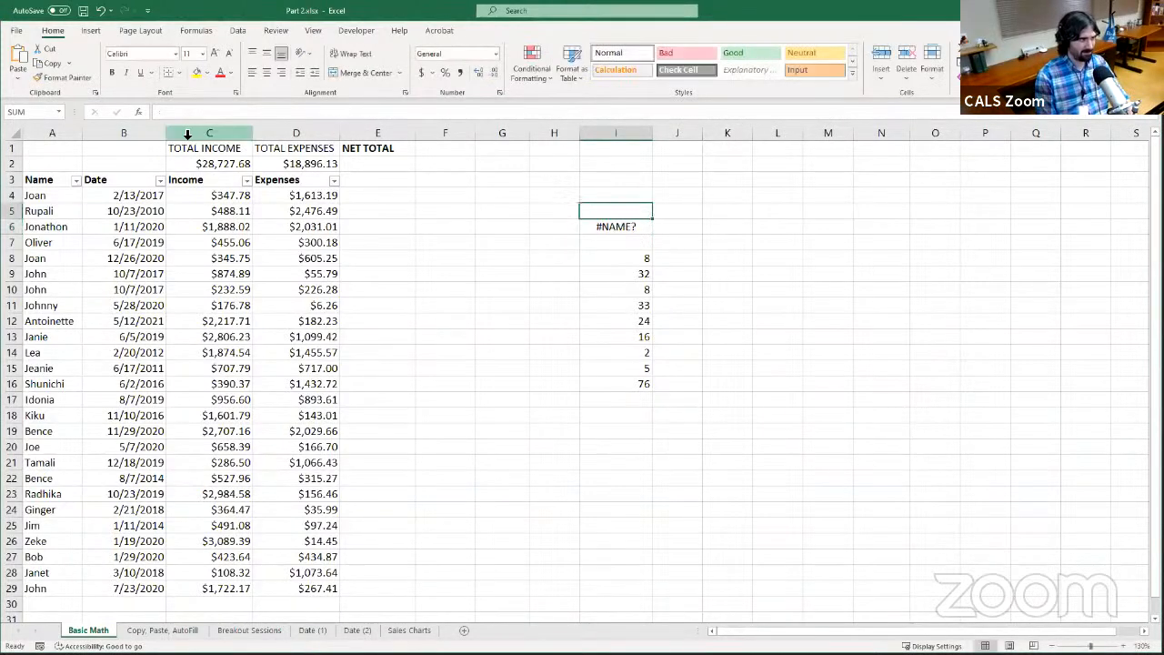
{"action": "left_click", "coordinate": [596, 224]}
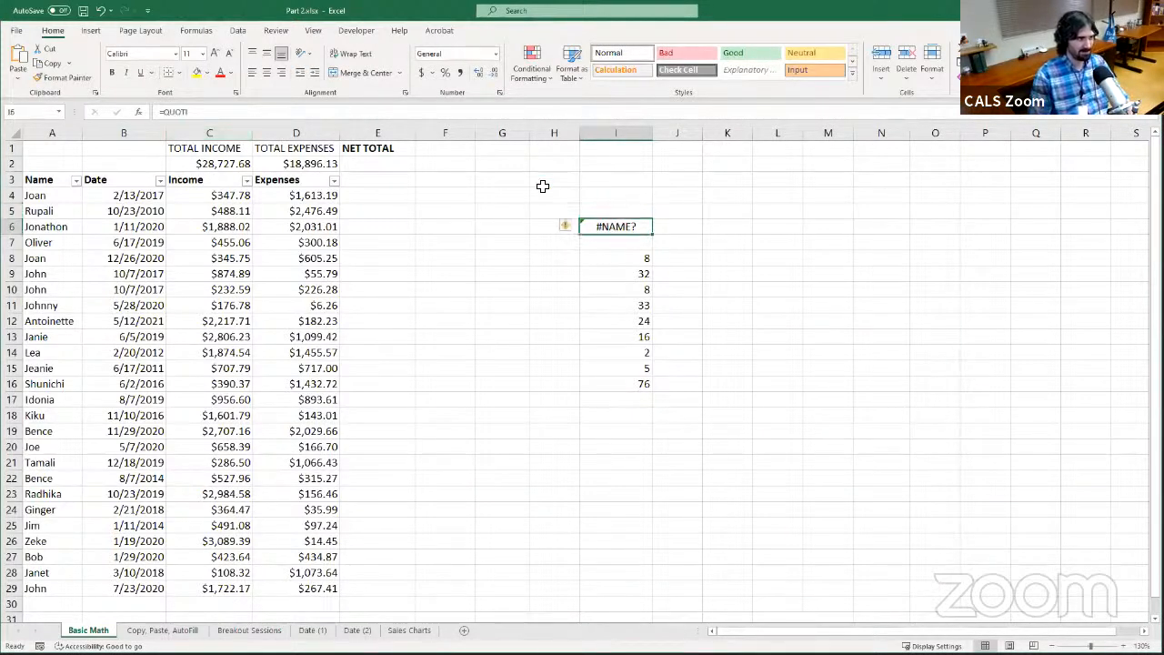
{"action": "left_click", "coordinate": [426, 111]}
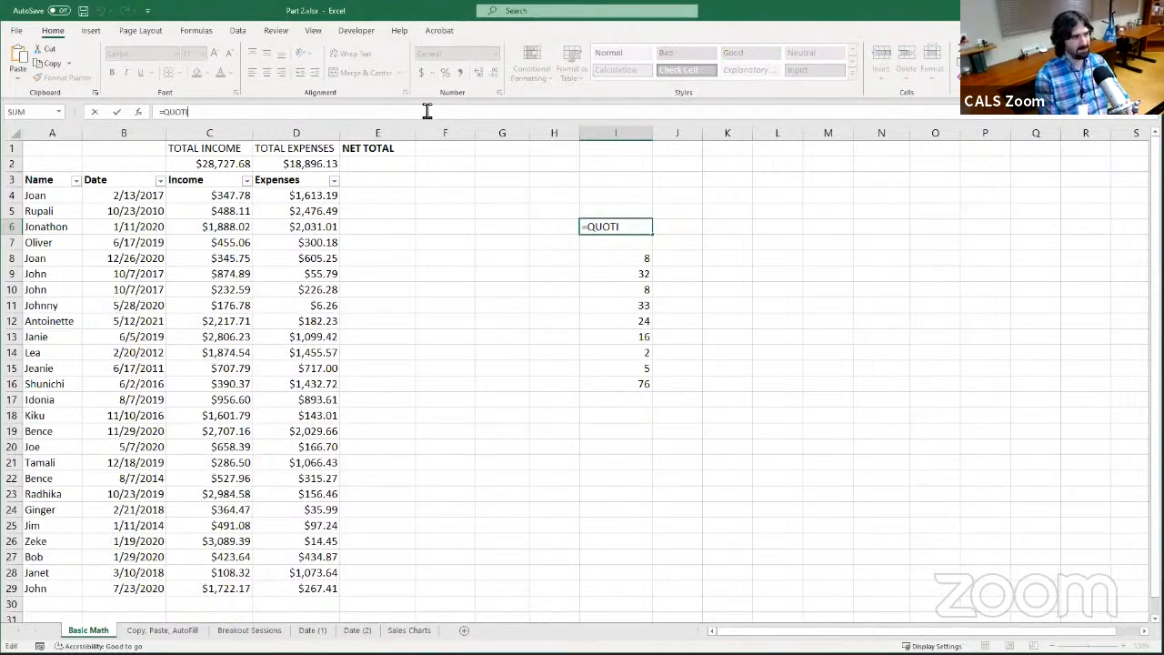
{"action": "type", "text": "ENT"}
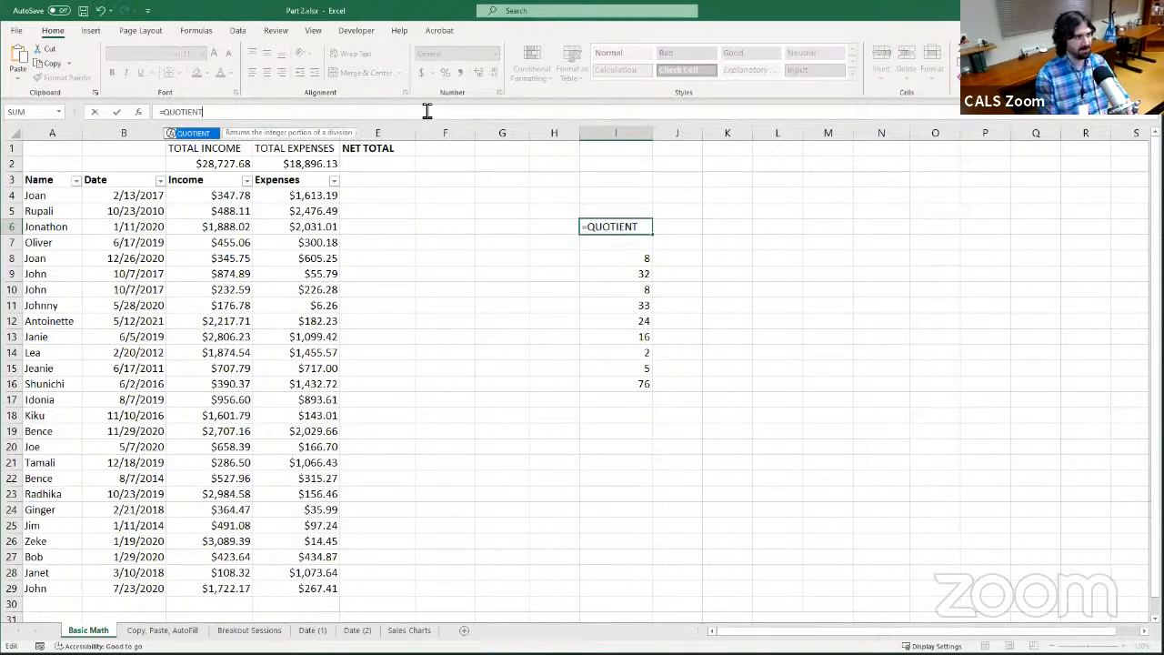
Insert the suggested QUOTIENT function with its opening parenthesis in I6 and resume editing the formula
{"action": "double_click", "coordinate": [205, 135]}
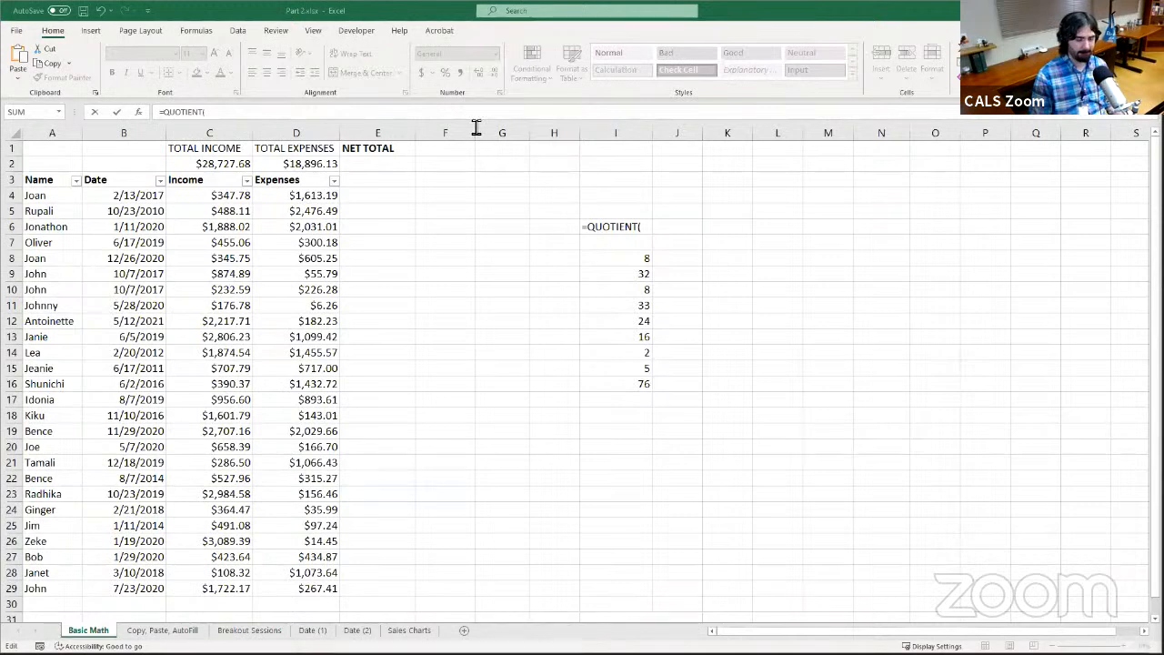
{"action": "left_click", "coordinate": [719, 118]}
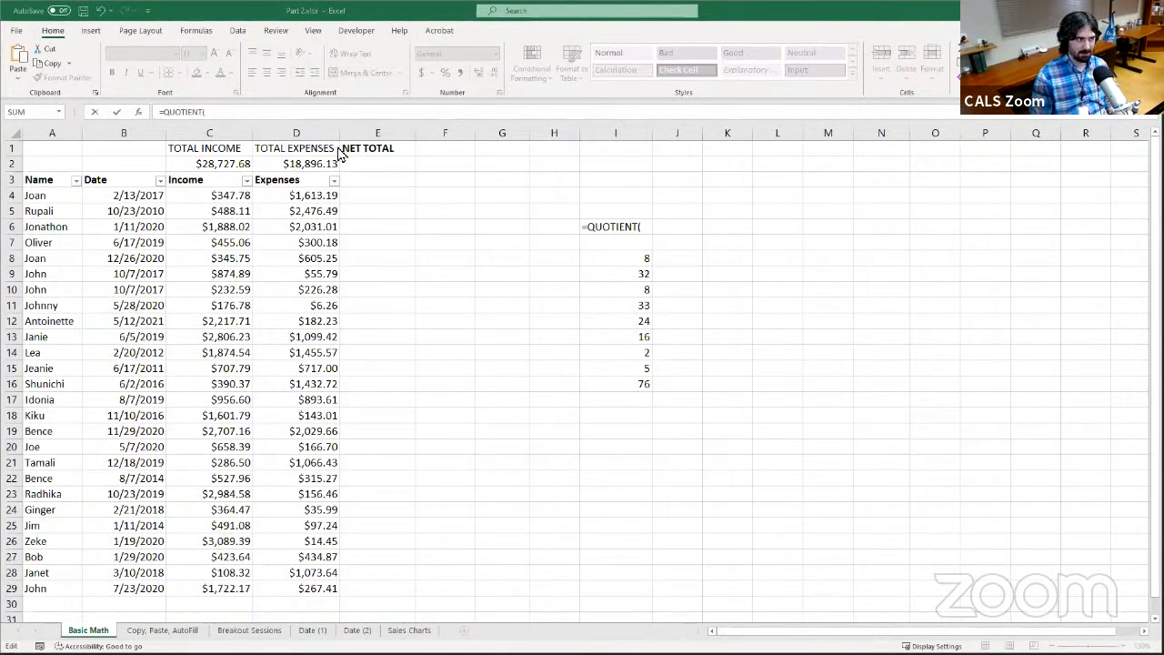
{"action": "left_click", "coordinate": [481, 98]}
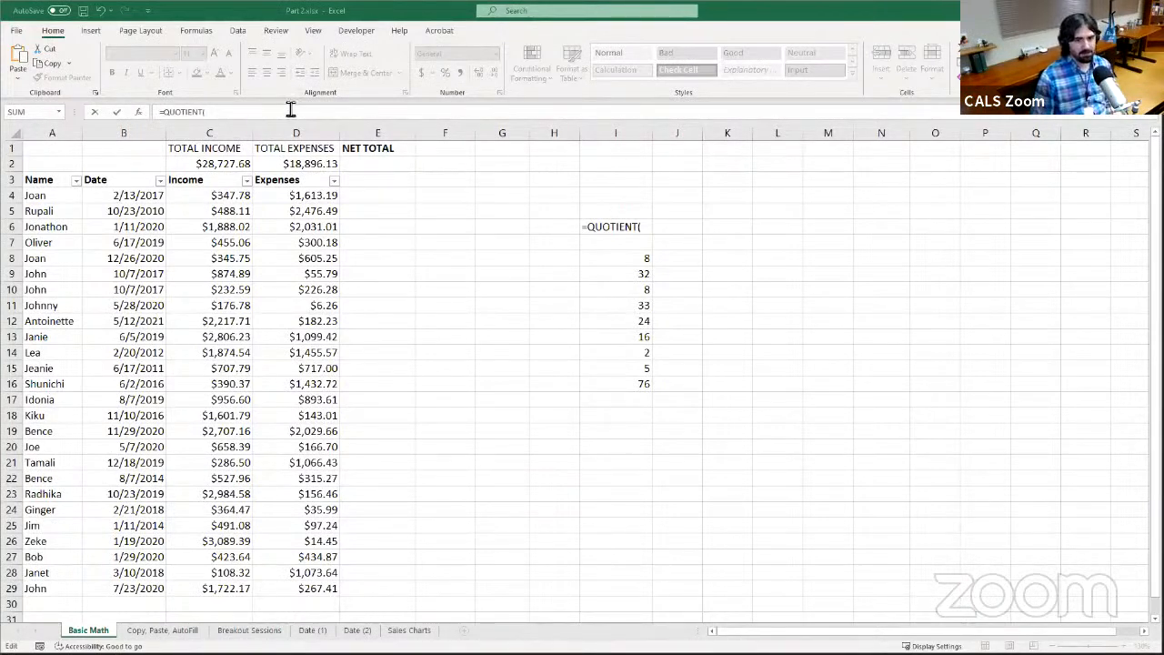
{"action": "left_click", "coordinate": [166, 113]}
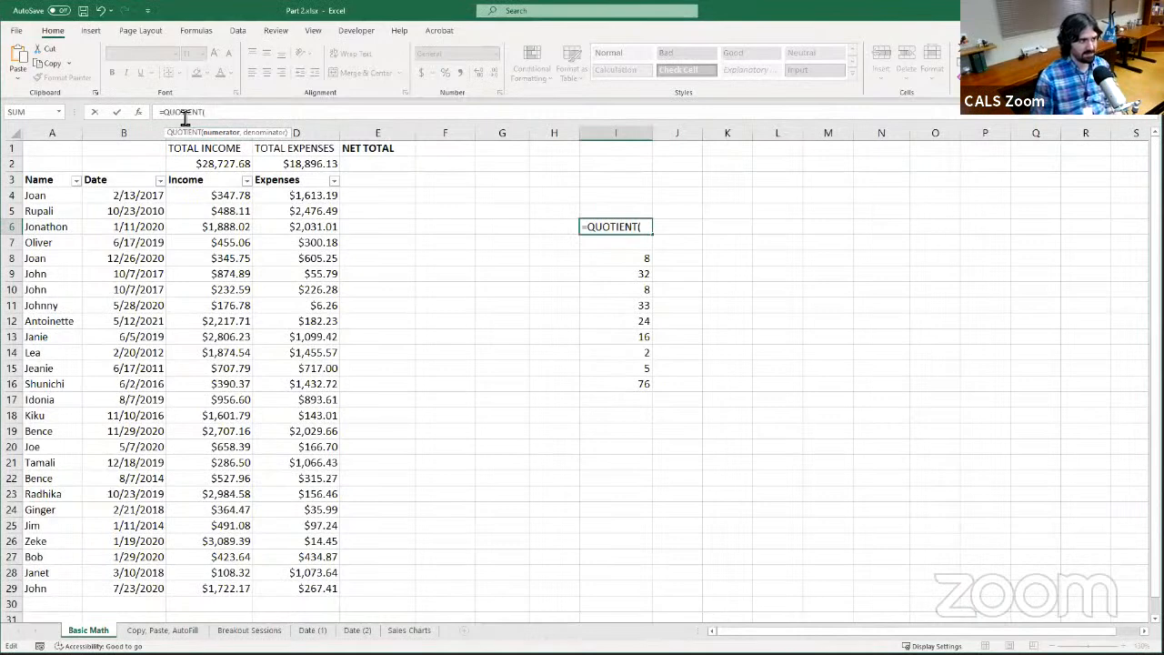
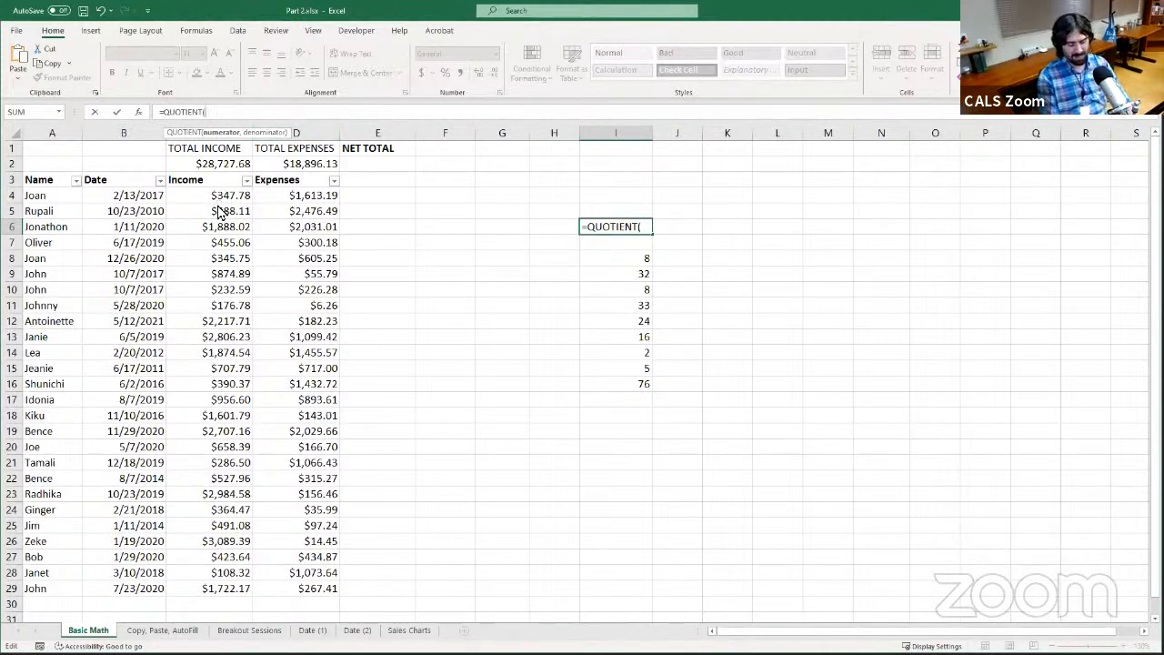
Complete the formula in I6 as =QUOTIENT(I16,I8) and check the result against the value in I8
{"action": "type", "text": "I16"}
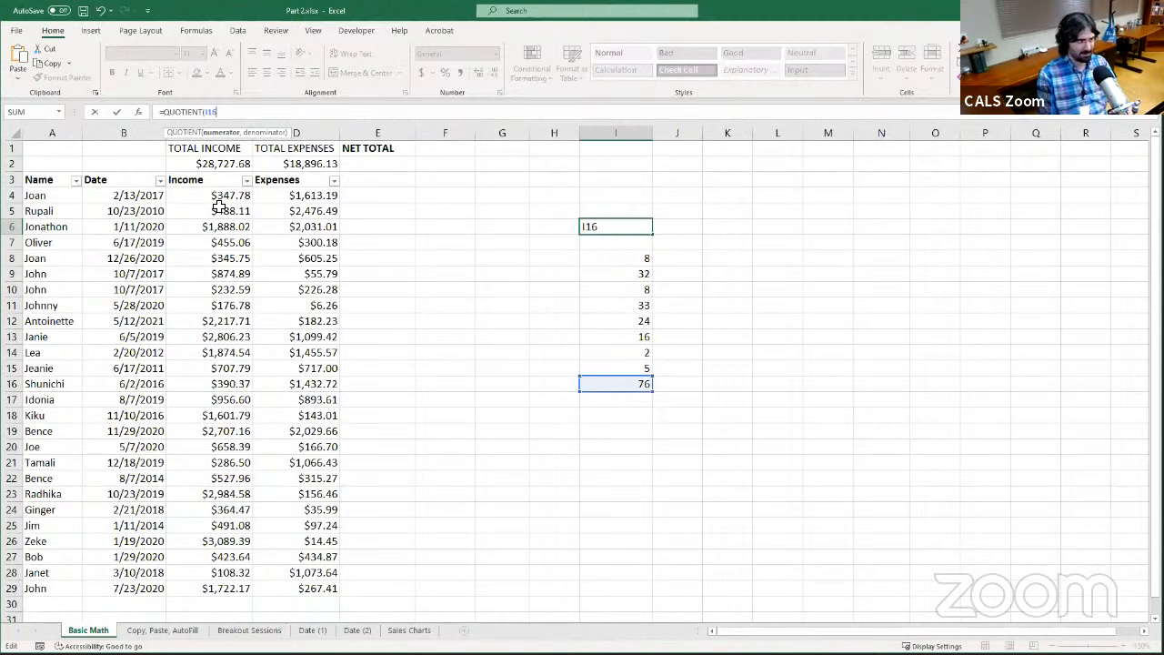
{"action": "type", "text": ","}
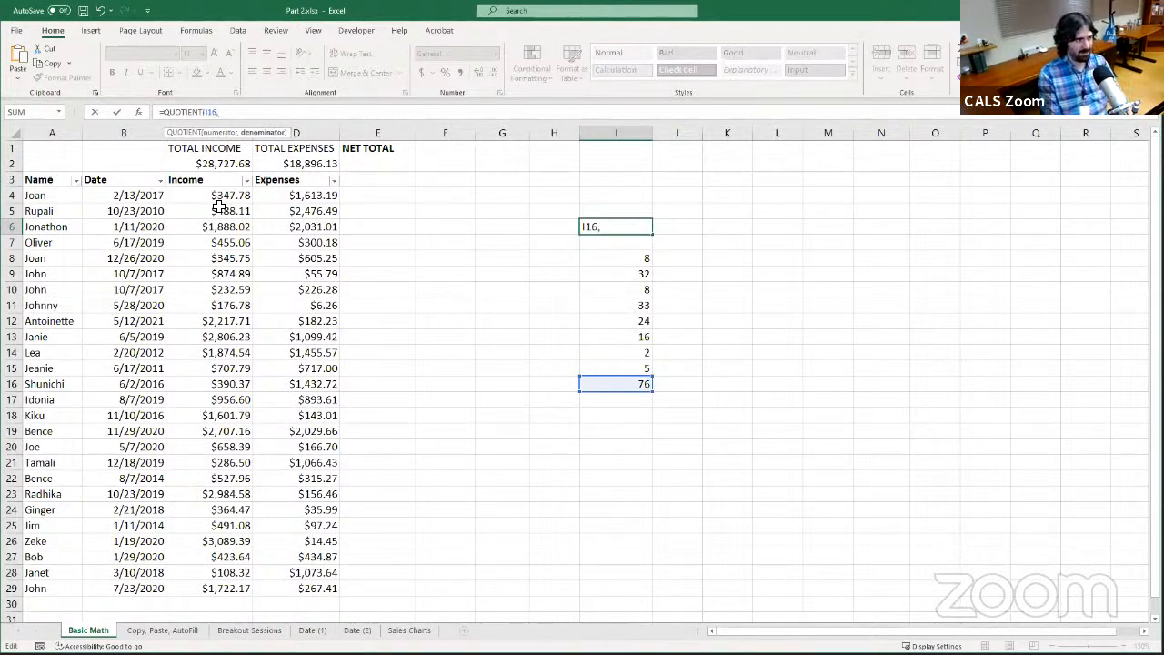
{"action": "type", "text": "I8"}
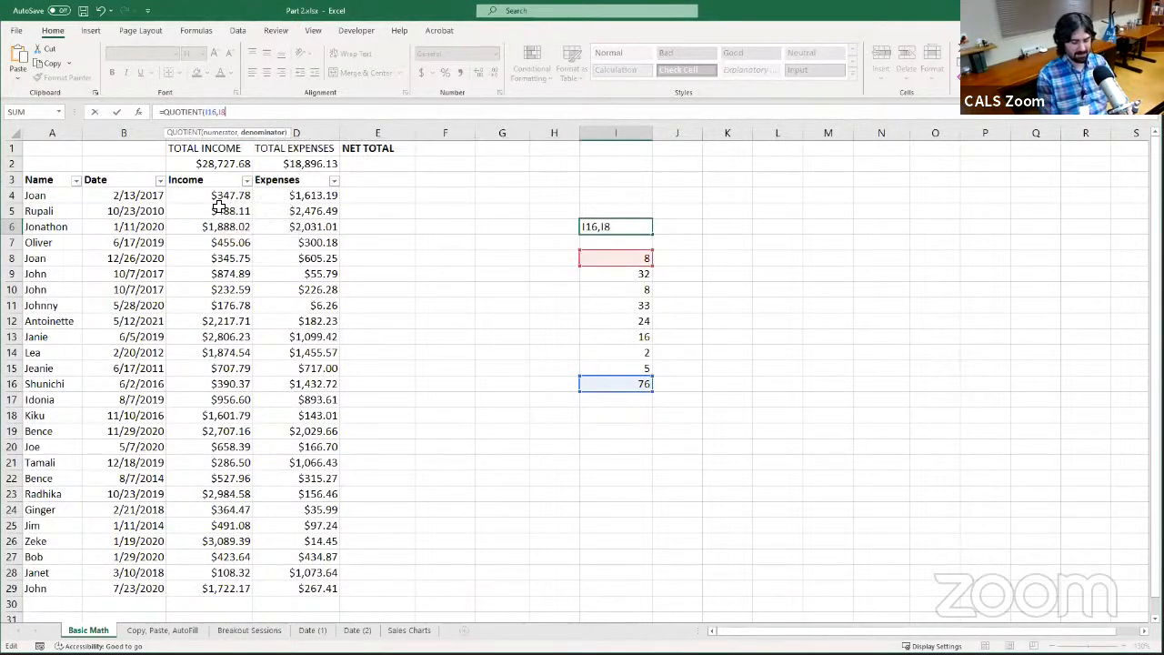
{"action": "type", "text": ")"}
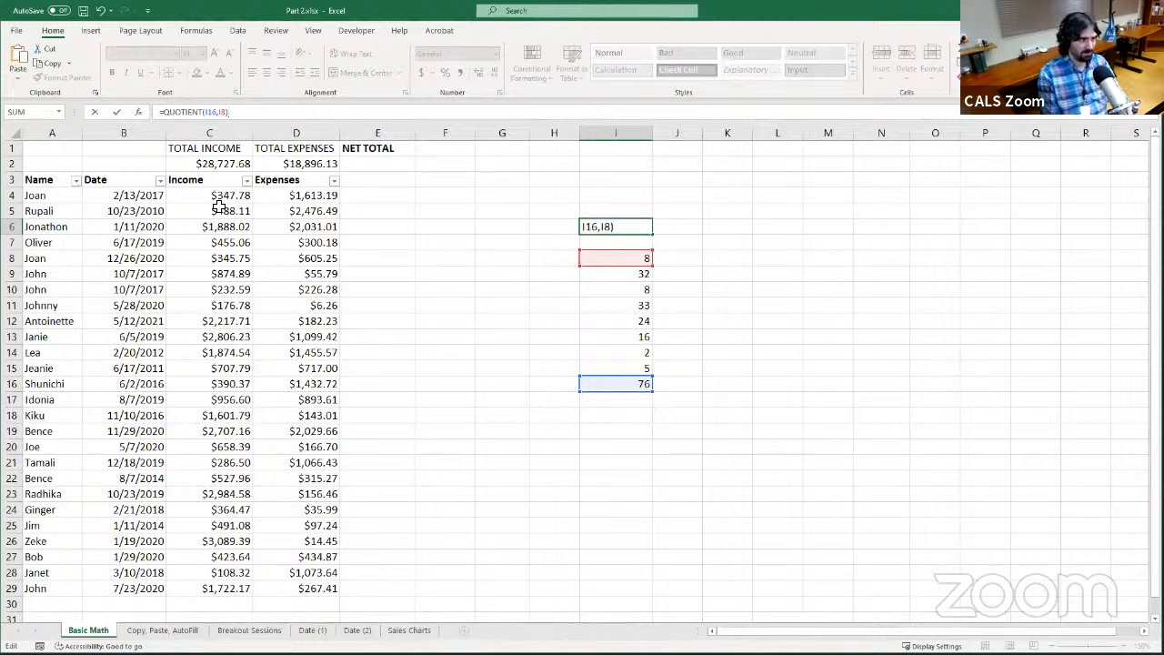
{"action": "key", "text": "Return"}
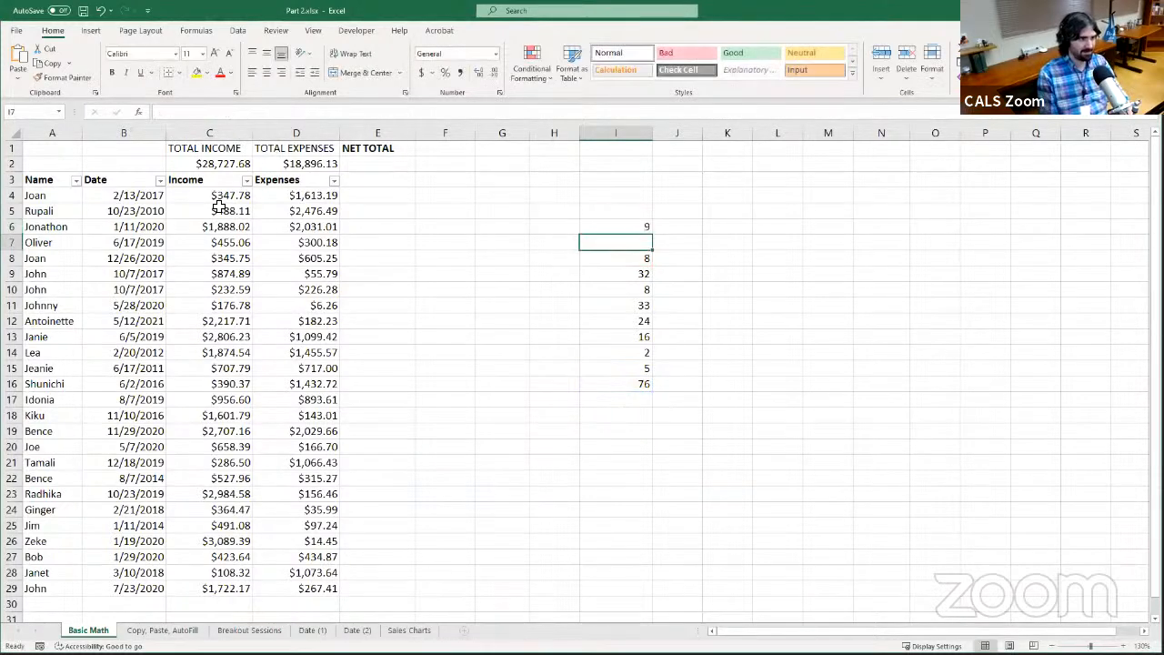
{"action": "left_click", "coordinate": [626, 223]}
{"action": "left_click", "coordinate": [630, 256]}
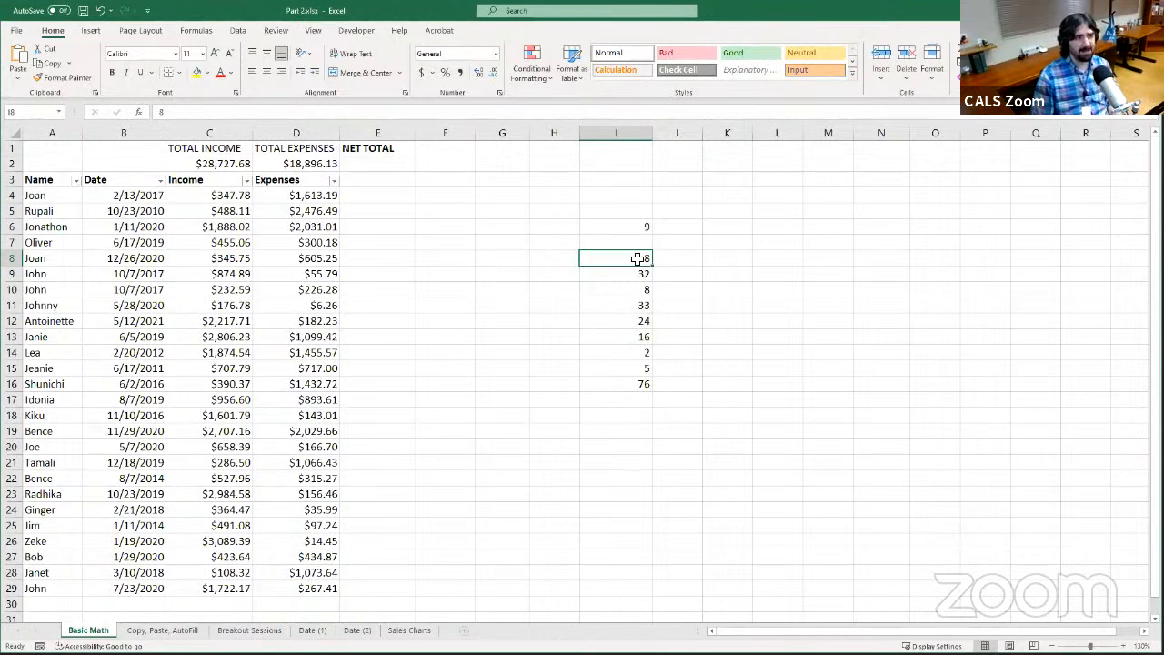
Clear the QUOTIENT formula from I6 and enter the division formula =I16/I8 instead
{"action": "left_click", "coordinate": [596, 228]}
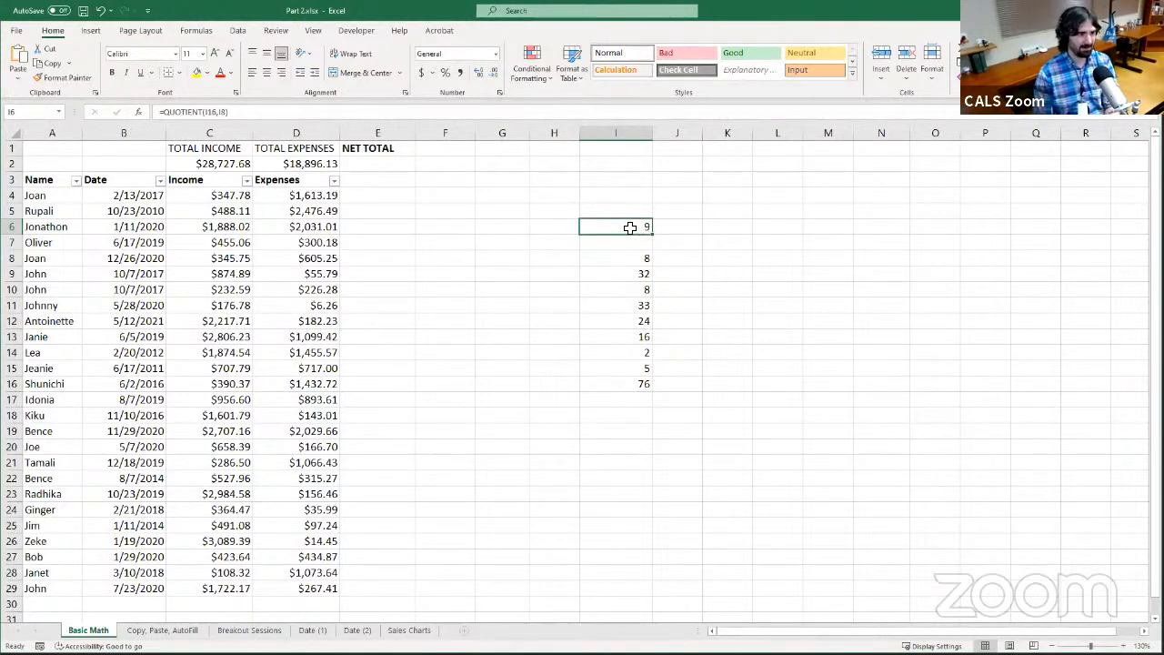
{"action": "key", "text": "Delete"}
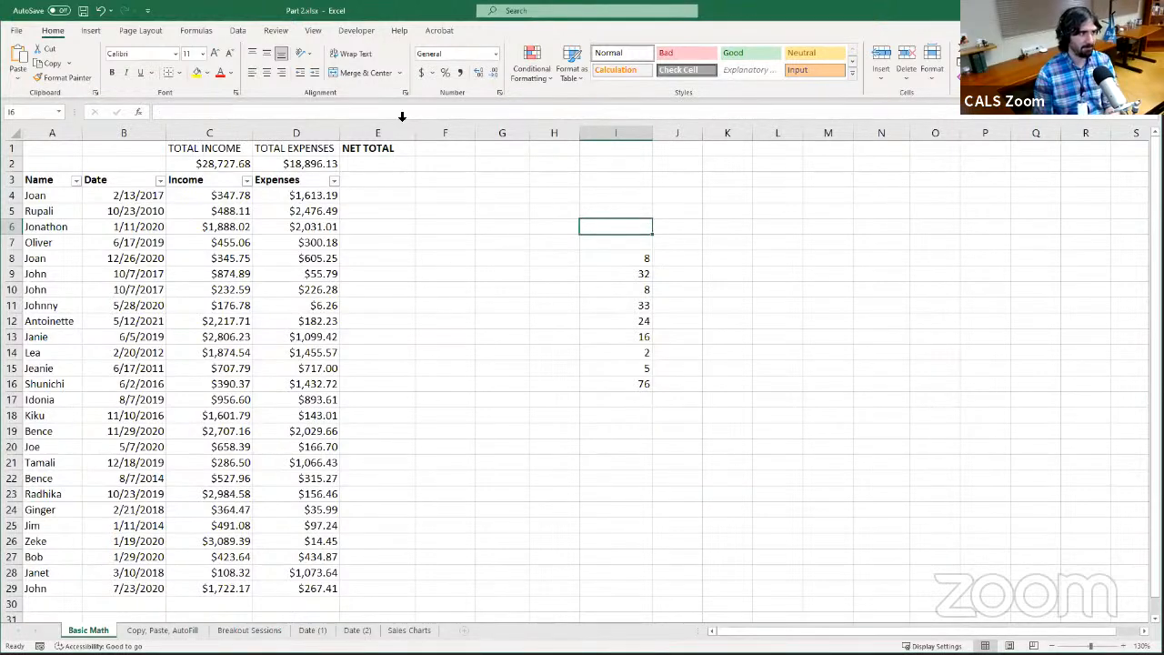
{"action": "left_click", "coordinate": [603, 110]}
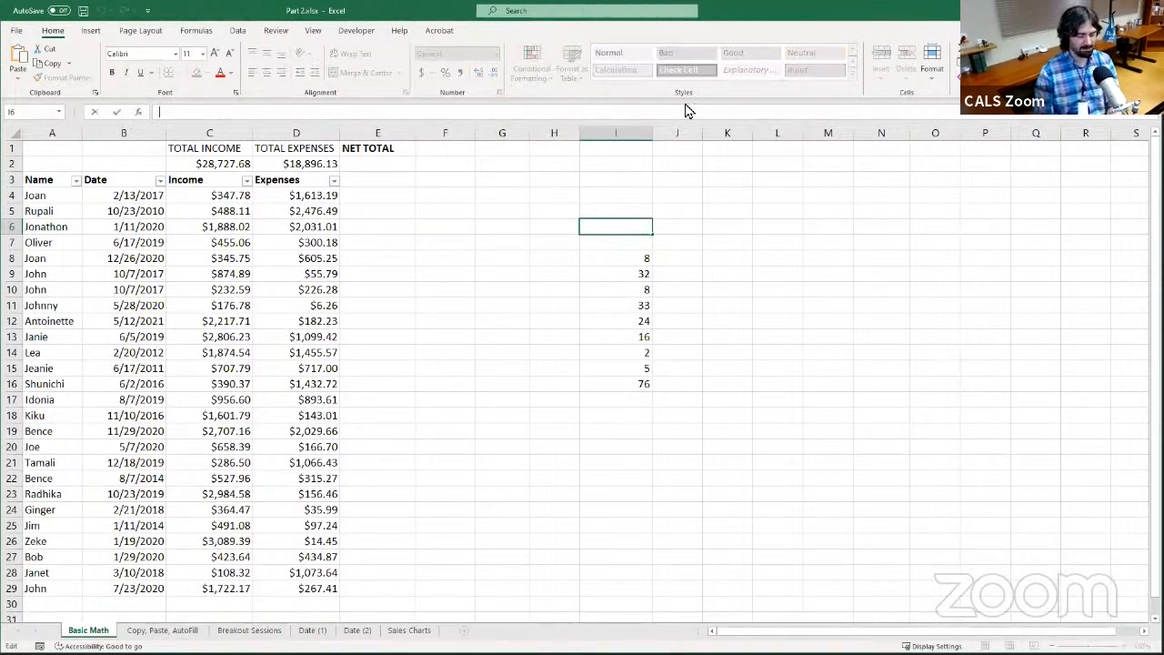
{"action": "type", "text": "="}
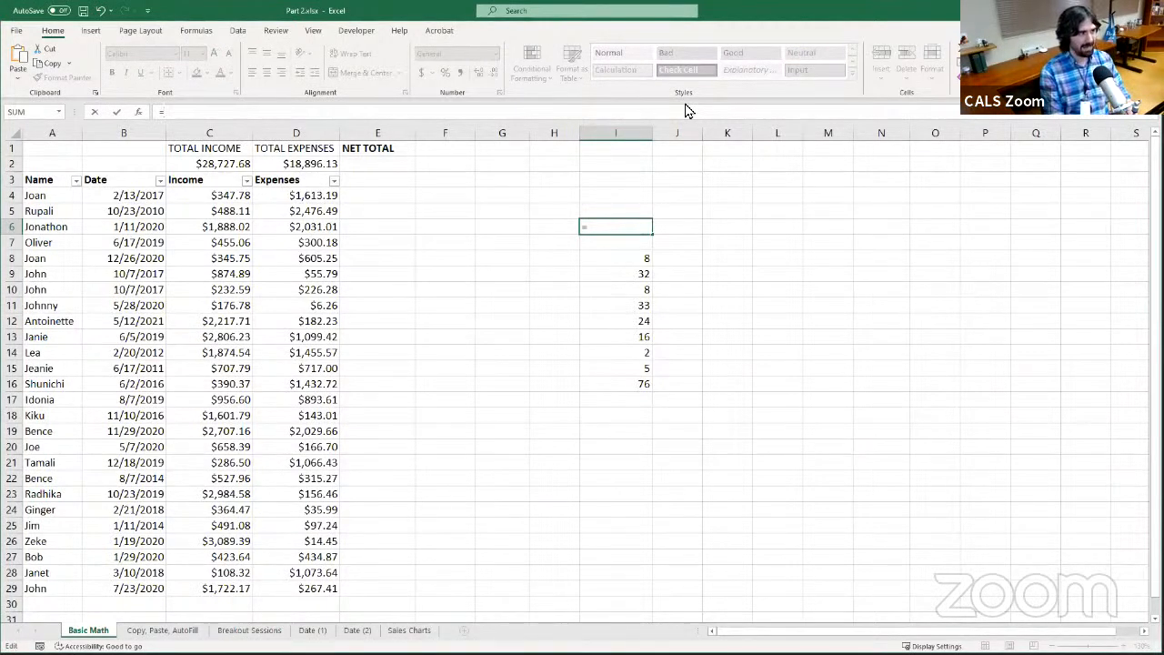
{"action": "type", "text": "I16"}
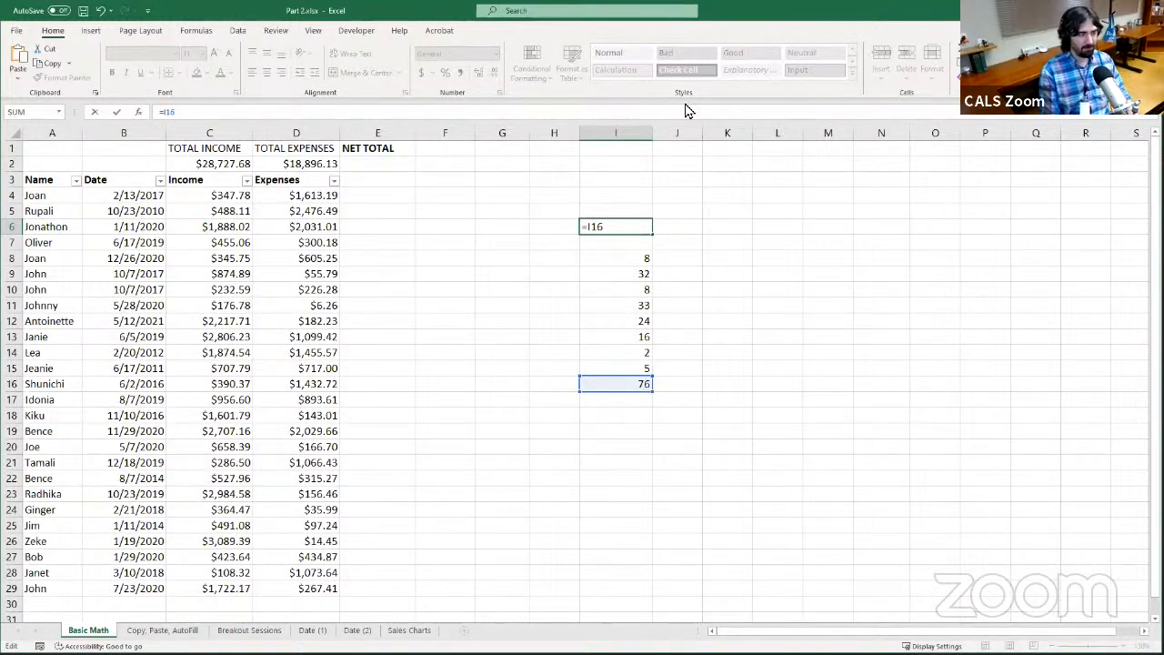
{"action": "type", "text": "/"}
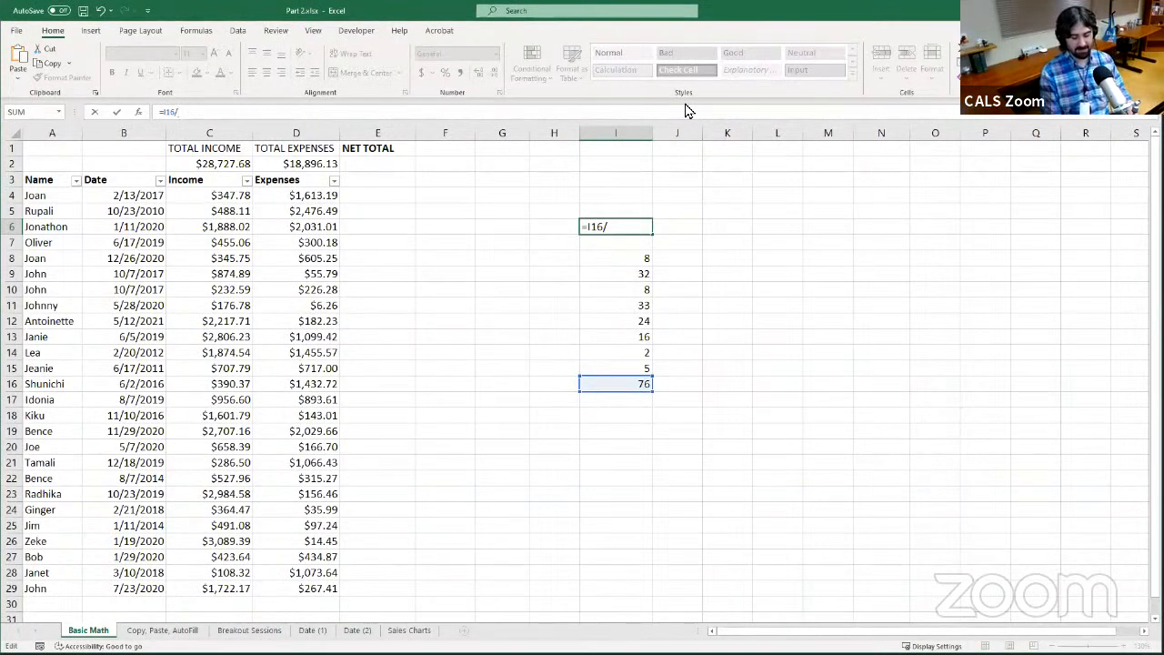
{"action": "type", "text": "I8"}
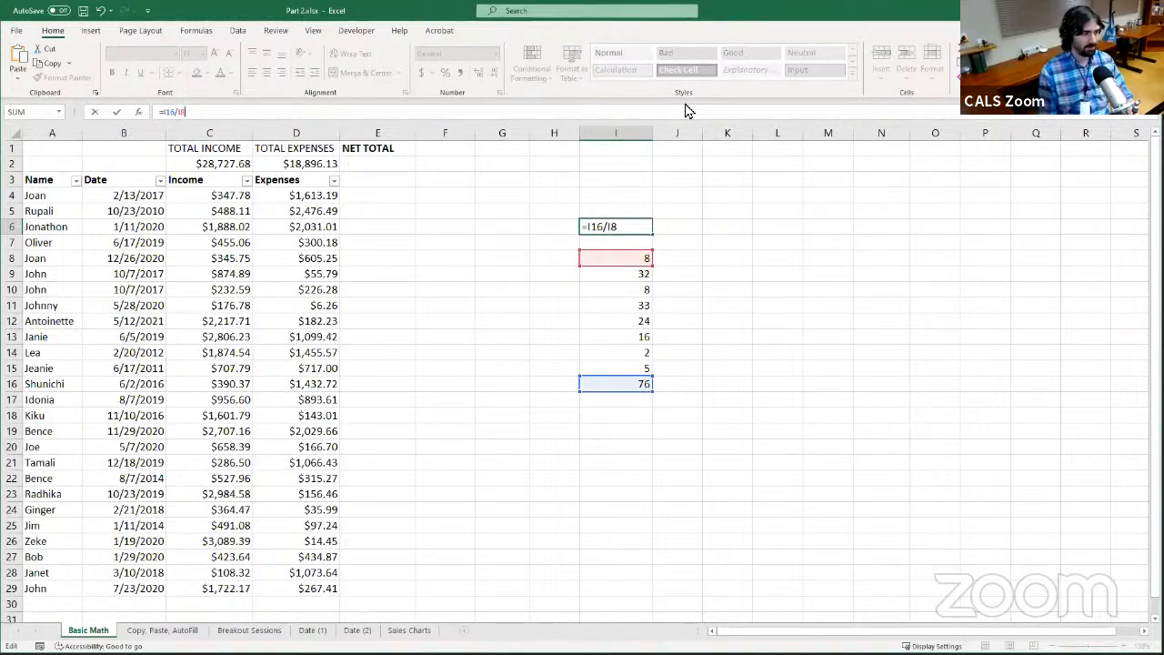
{"action": "key", "text": "Return"}
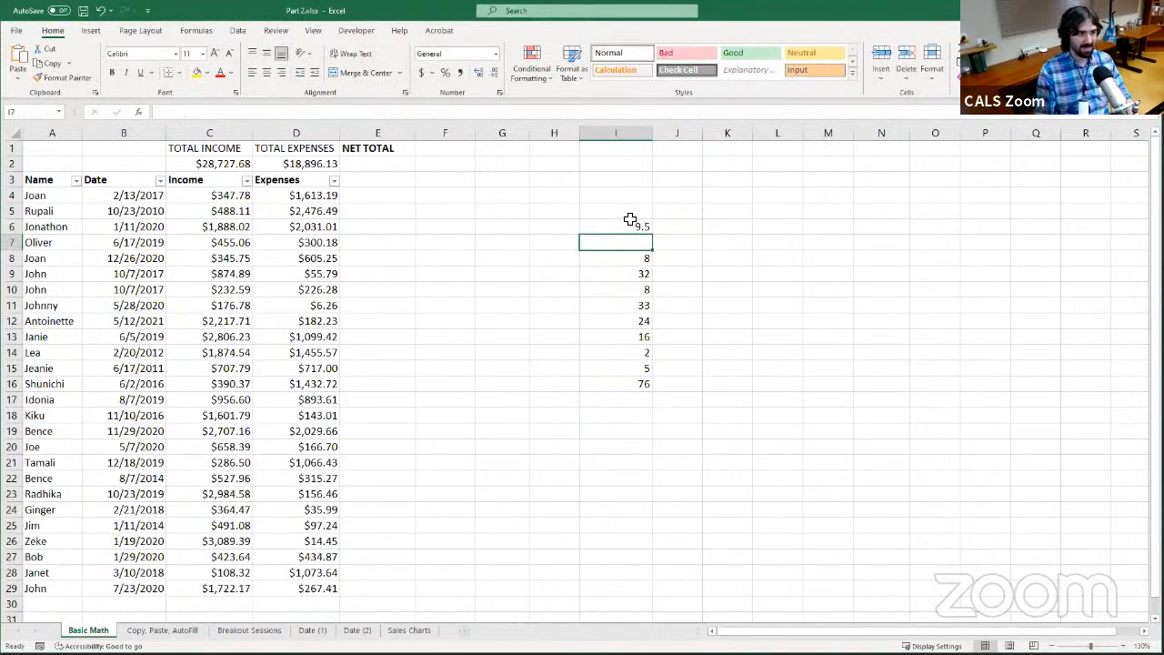
Change the operator in the I6 formula to multiplication so it reads =I16*I8
{"action": "left_click", "coordinate": [624, 231]}
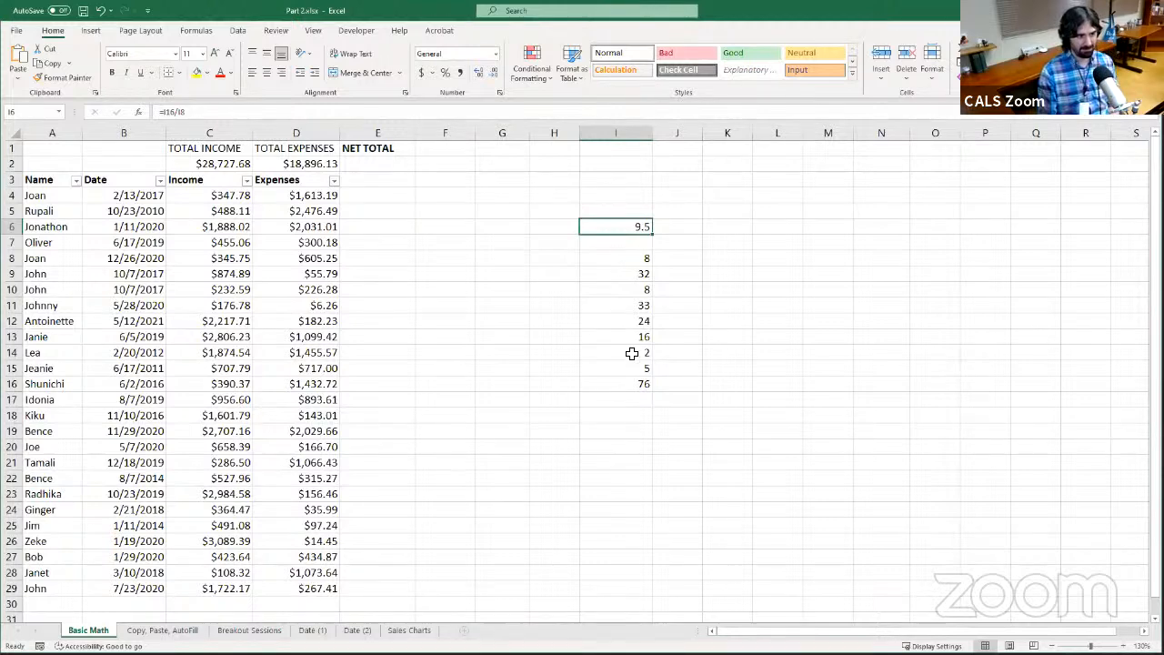
{"action": "left_click", "coordinate": [181, 113]}
{"action": "key", "text": "BackSpace"}
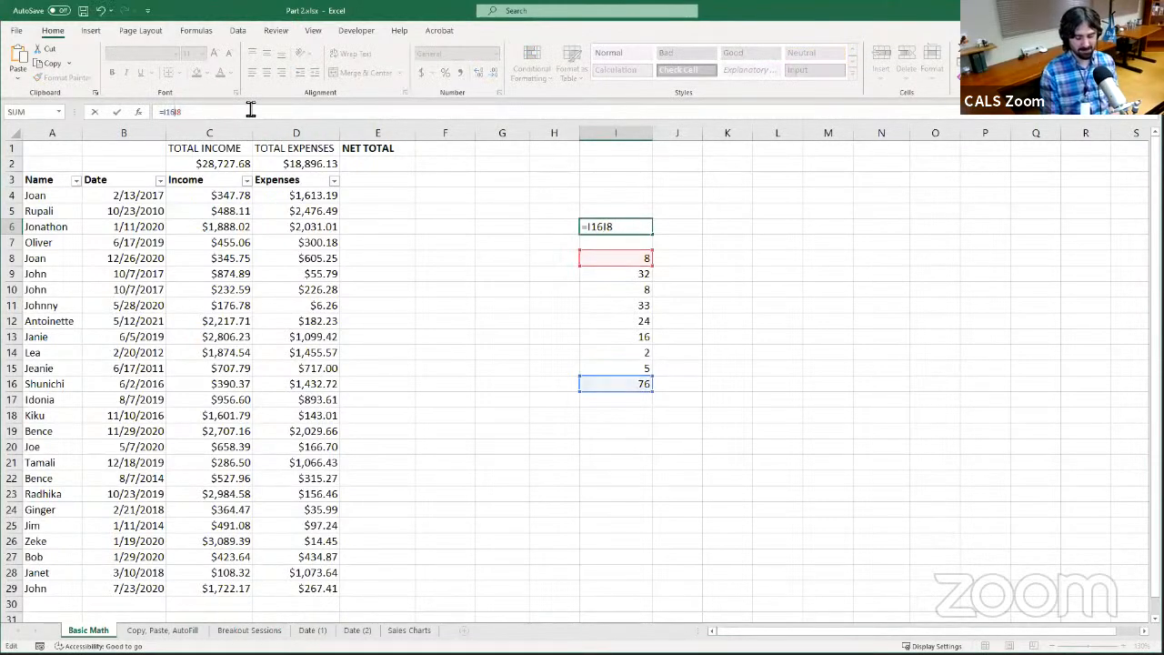
{"action": "type", "text": "*"}
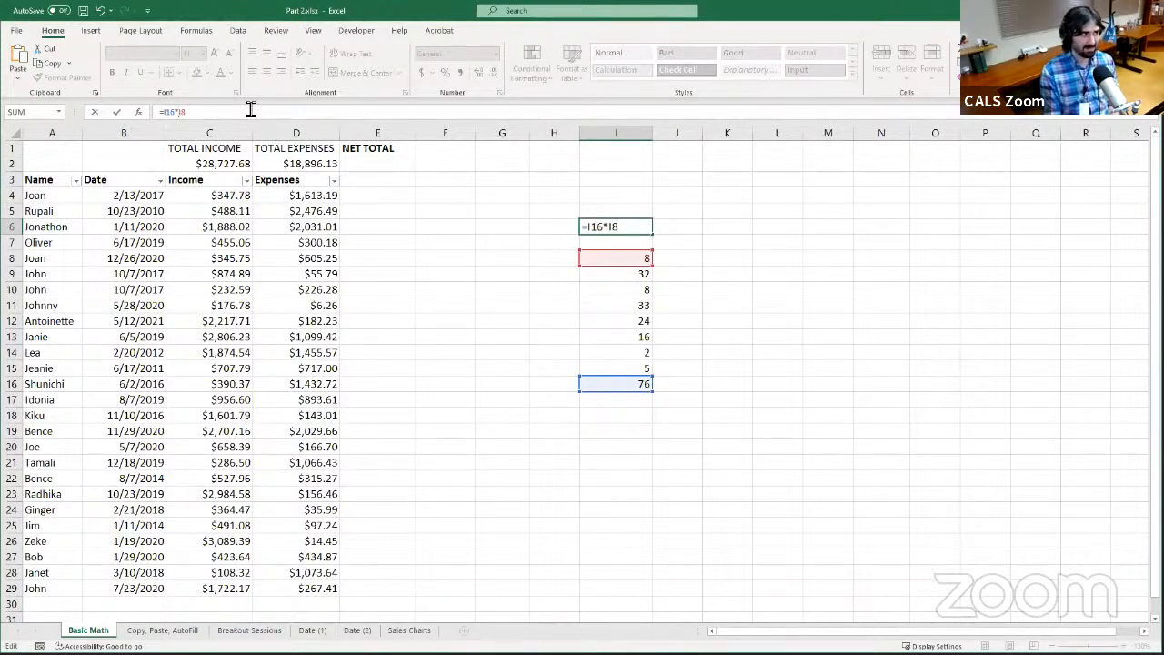
{"action": "key", "text": "Return"}
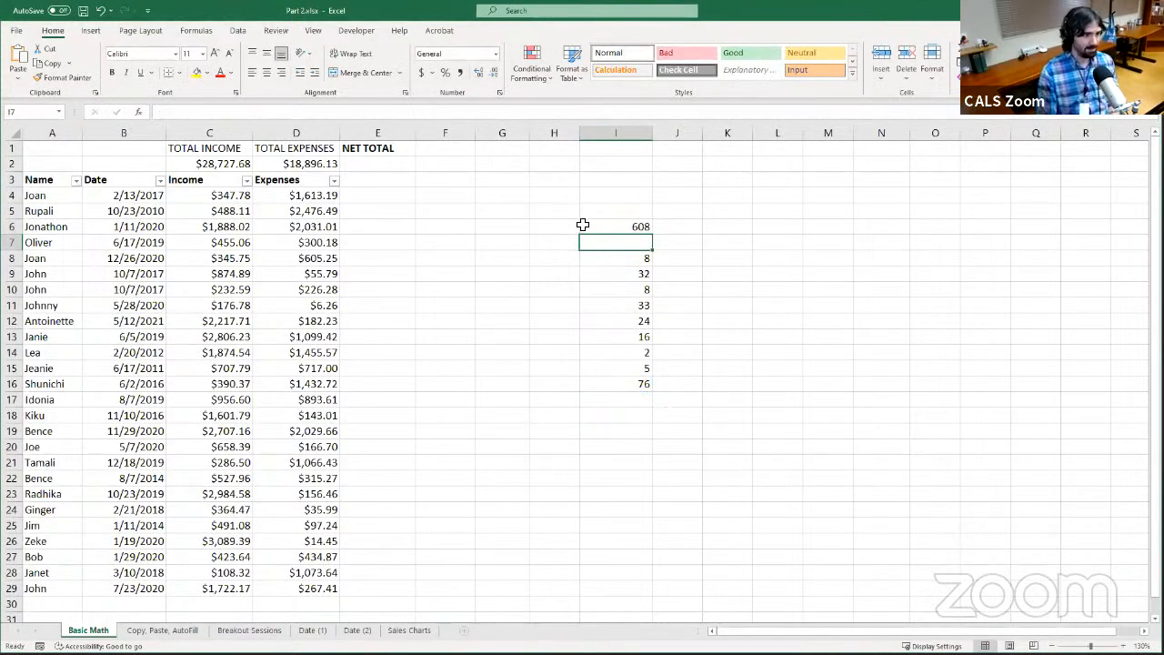
Change the operator in the I6 formula to subtraction so it reads =I16-I8
{"action": "left_click", "coordinate": [606, 228]}
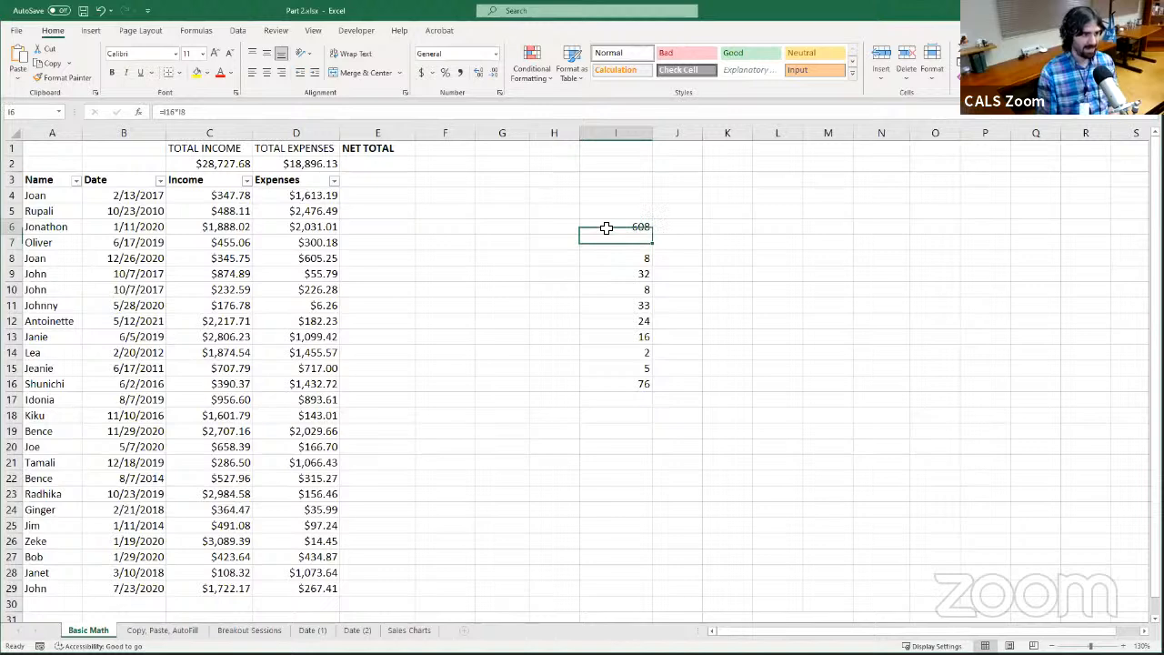
{"action": "left_click", "coordinate": [179, 113]}
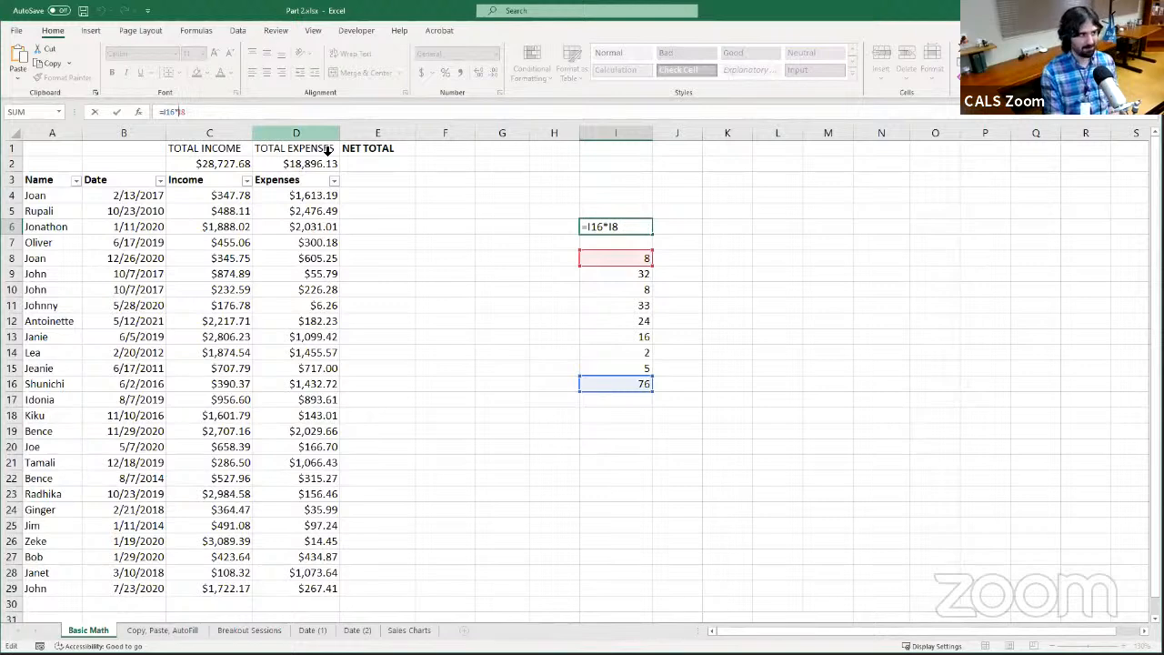
{"action": "key", "text": "BackSpace"}
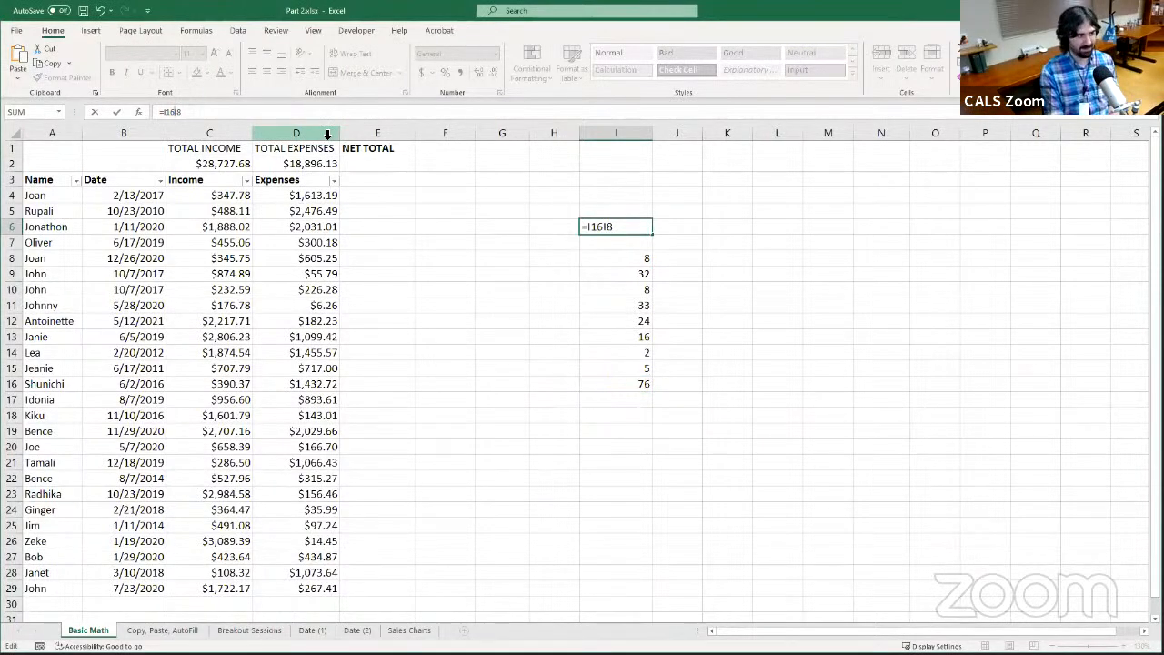
{"action": "type", "text": "-"}
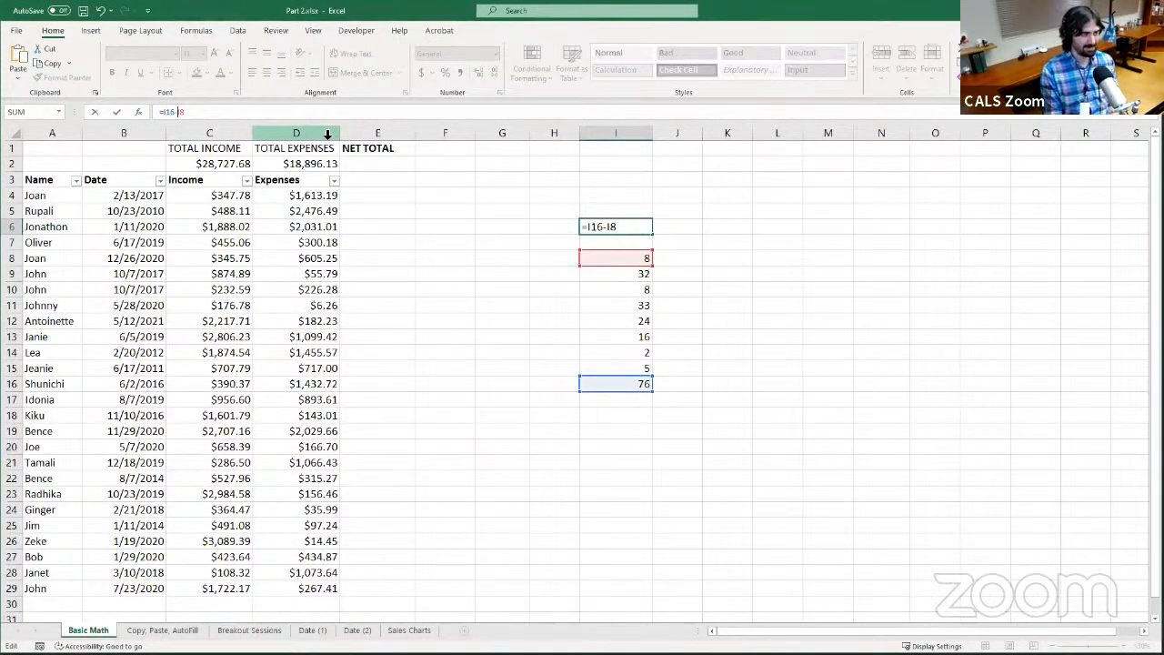
{"action": "key", "text": "Return"}
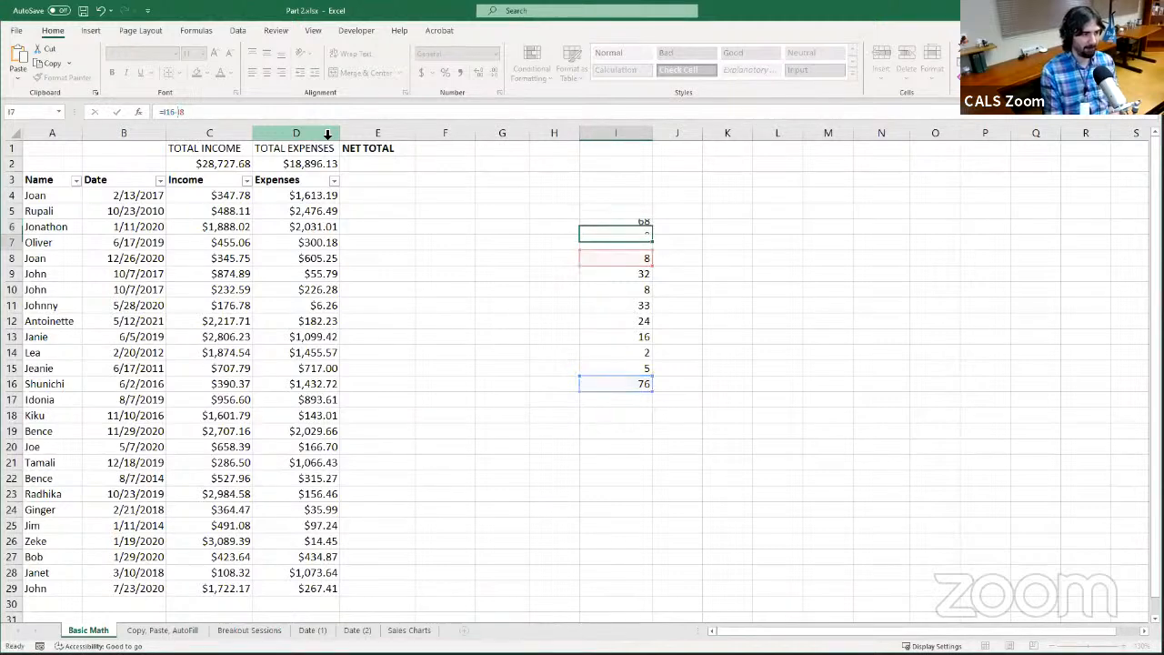
Change the operator in the I6 formula to addition so it reads =I16+I8, and reselect I6 to review it
{"action": "left_click", "coordinate": [618, 229]}
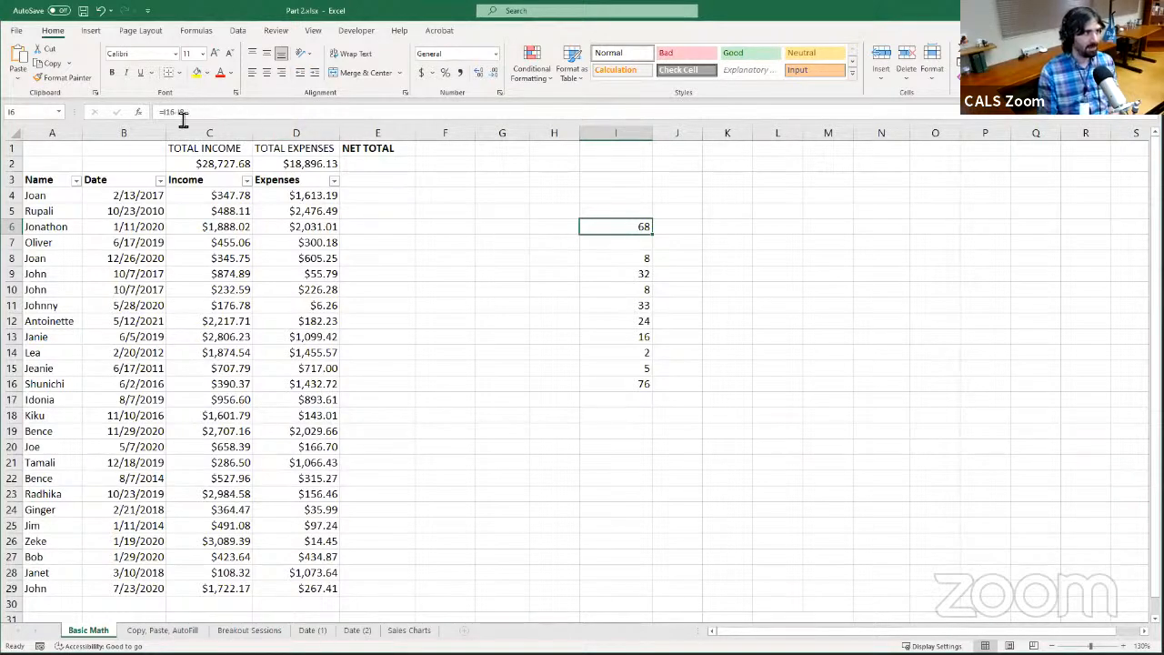
{"action": "left_click", "coordinate": [227, 113]}
{"action": "key", "text": "BackSpace"}
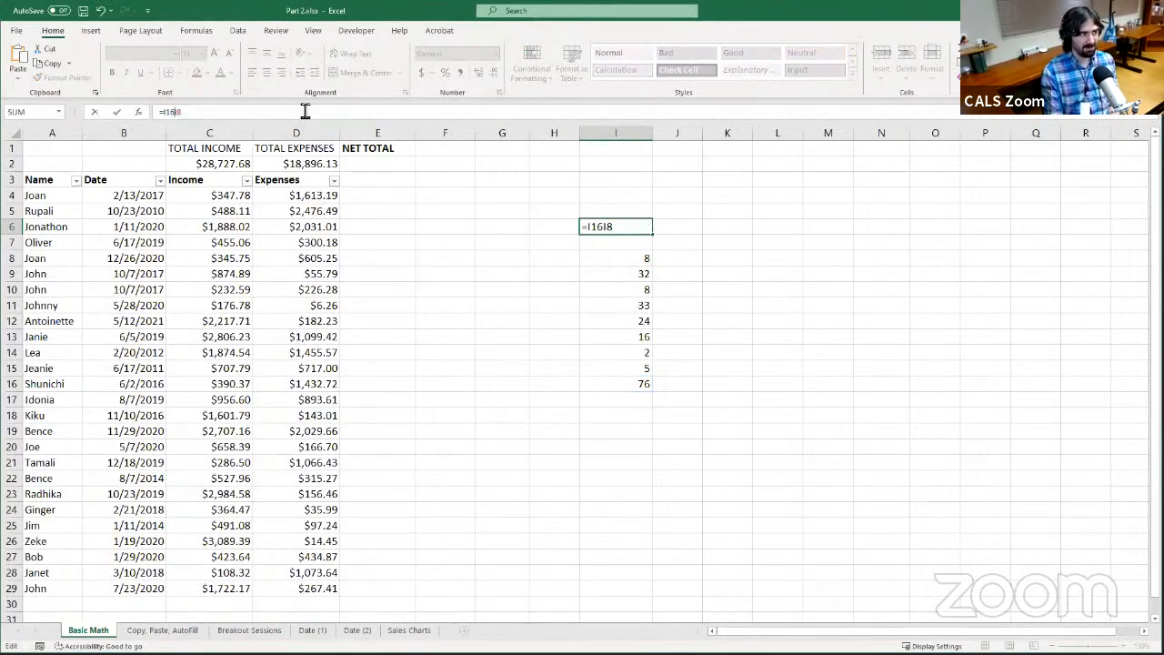
{"action": "type", "text": "+"}
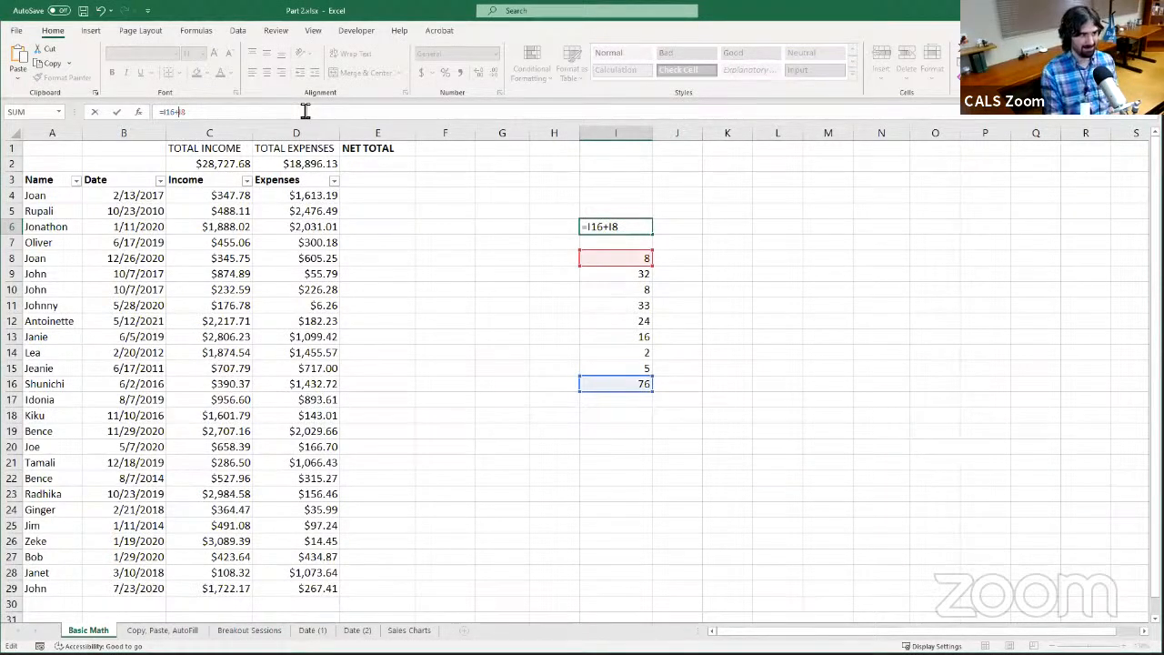
{"action": "key", "text": "Return"}
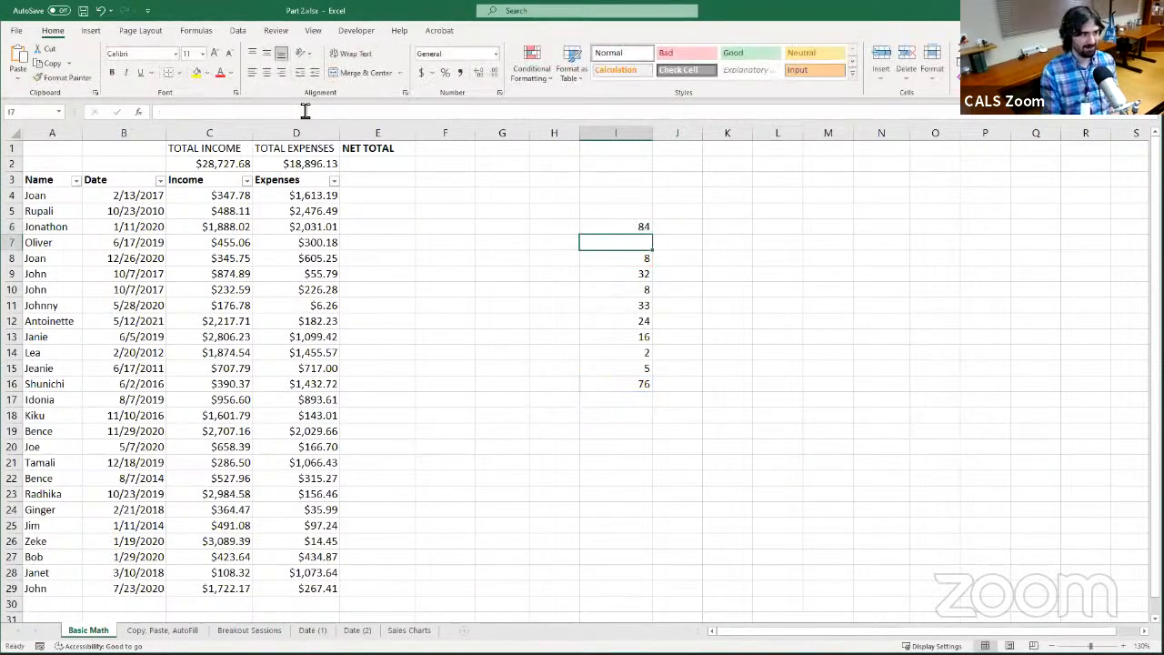
{"action": "left_click", "coordinate": [616, 228]}
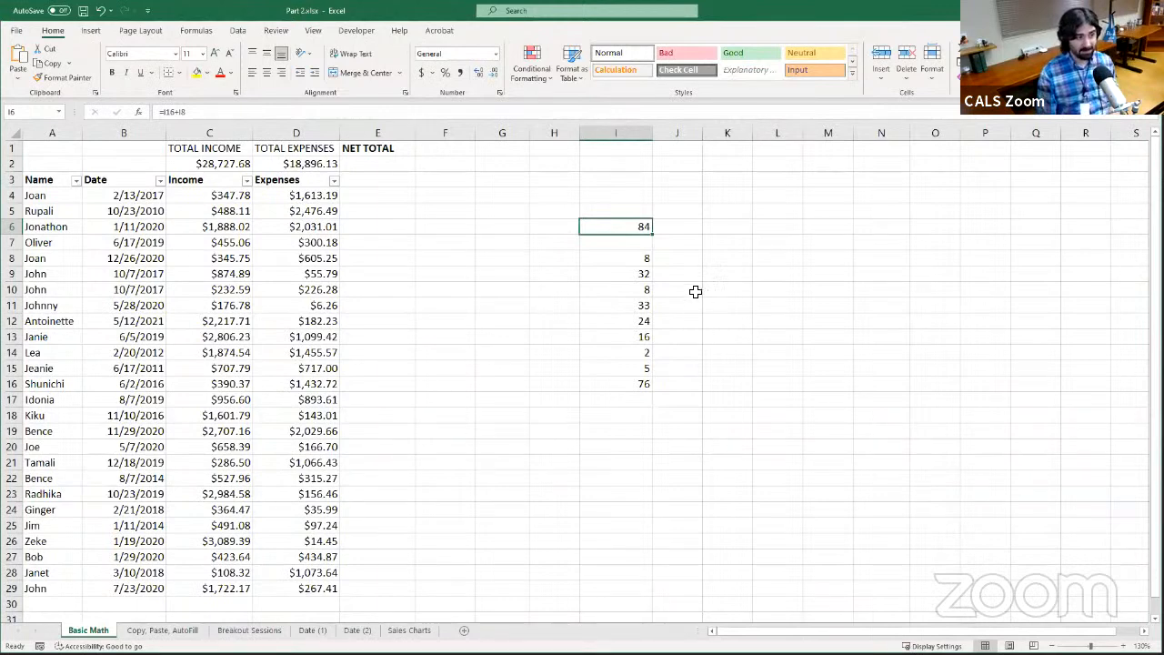
Enter =AVERAGE(C4:C100) in G5 to average the Income column, and reselect G5 to review the formula
{"action": "left_click", "coordinate": [498, 214]}
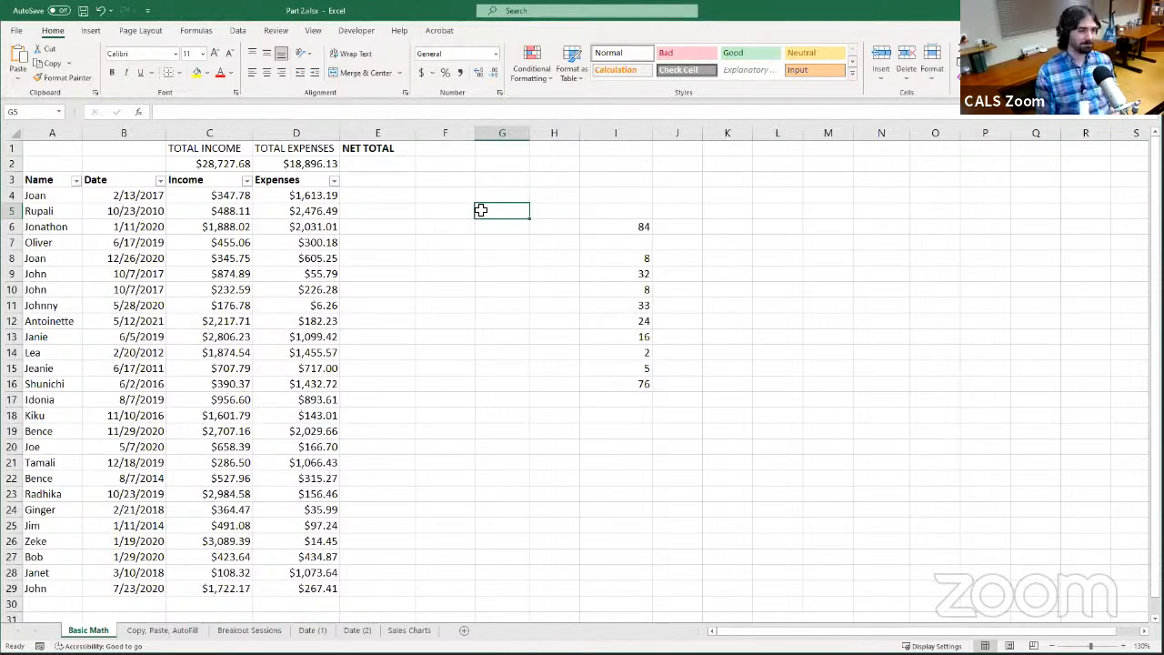
{"action": "left_click", "coordinate": [473, 112]}
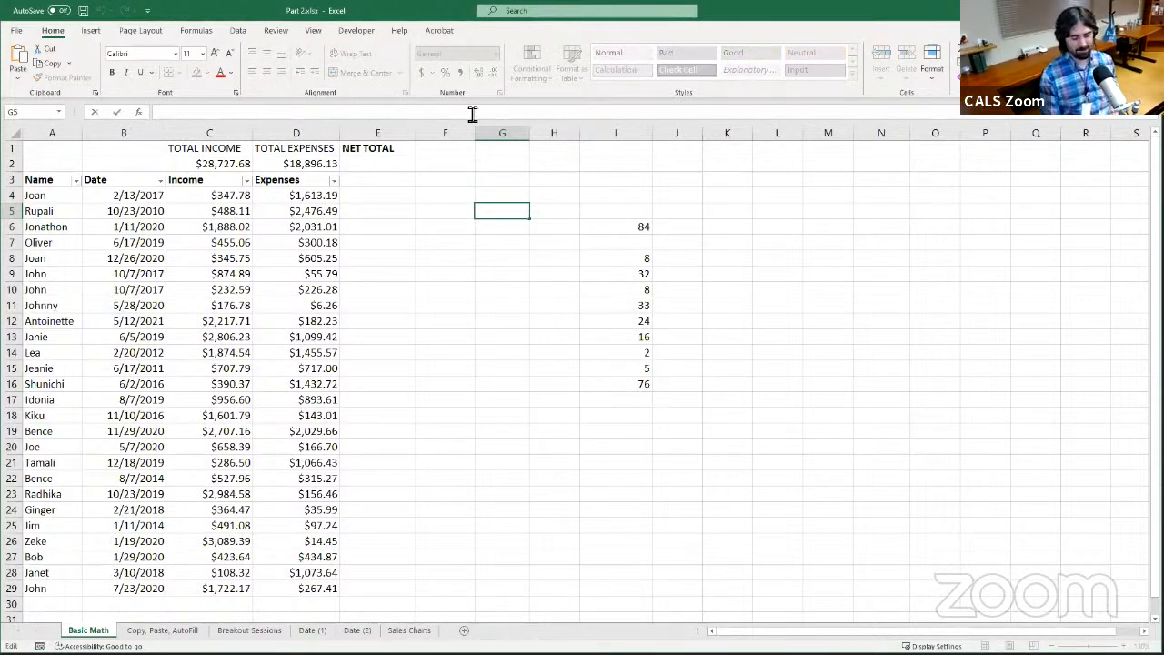
{"action": "type", "text": "="}
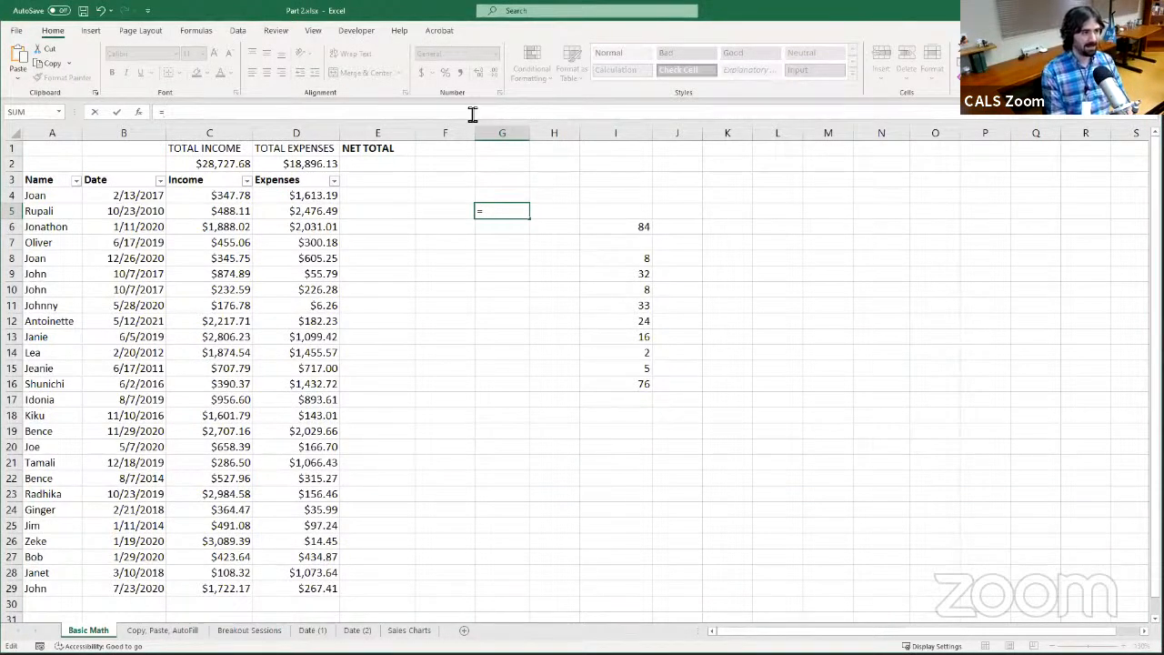
{"action": "type", "text": "AVERAGE"}
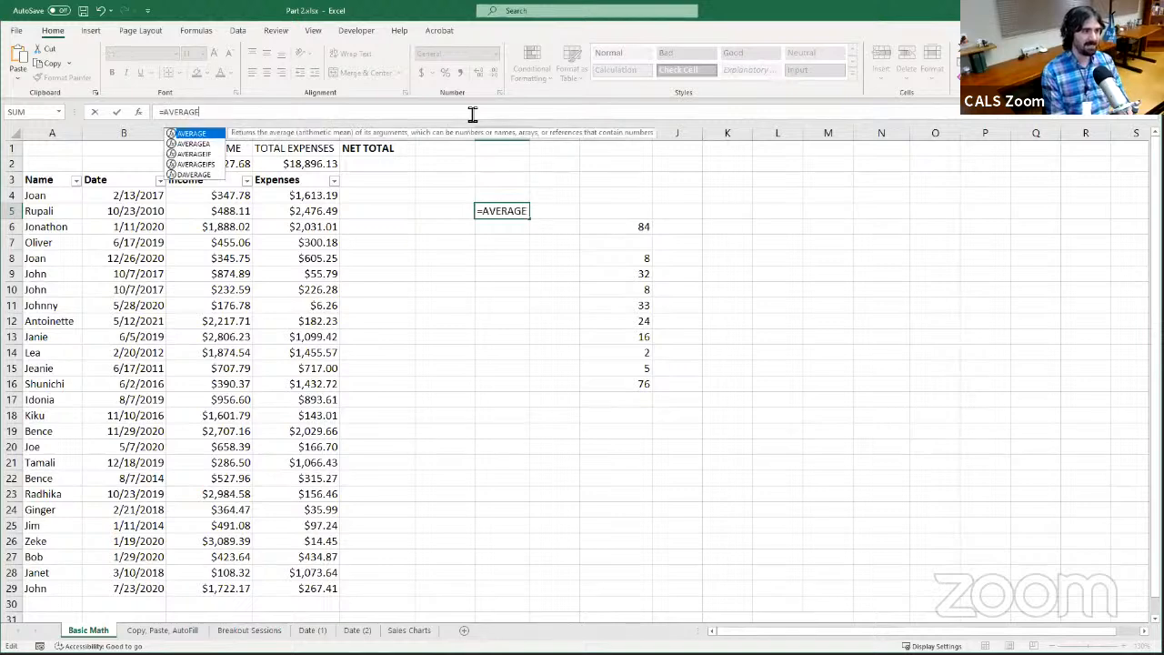
{"action": "type", "text": "("}
{"action": "key", "text": "BackSpace"}
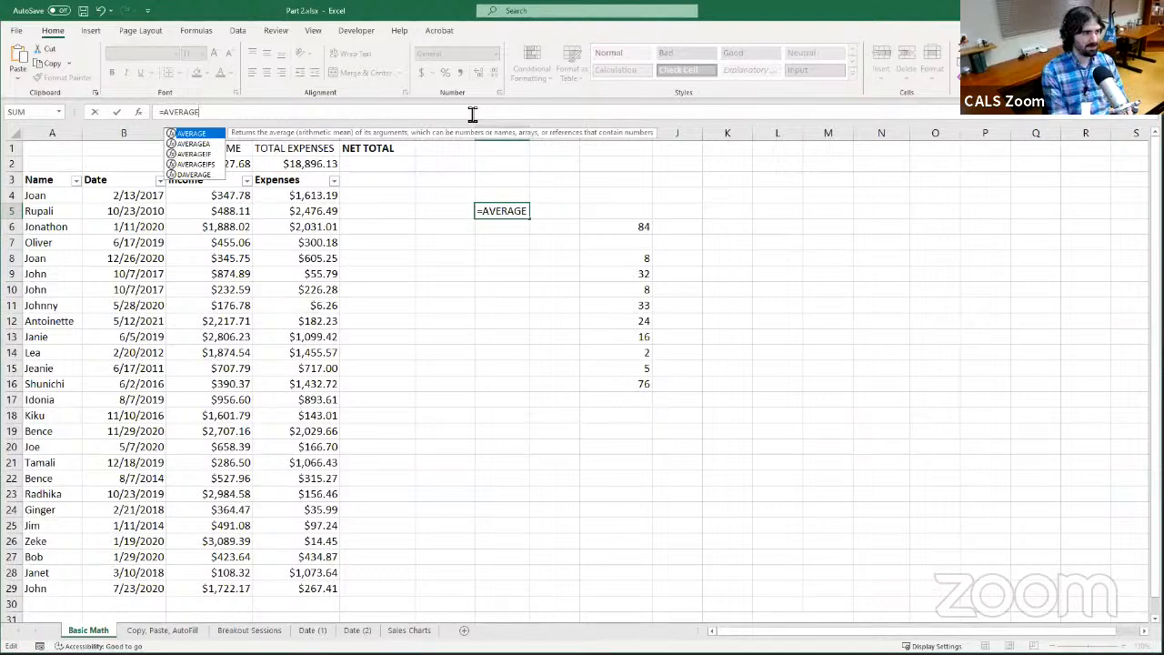
{"action": "type", "text": "("}
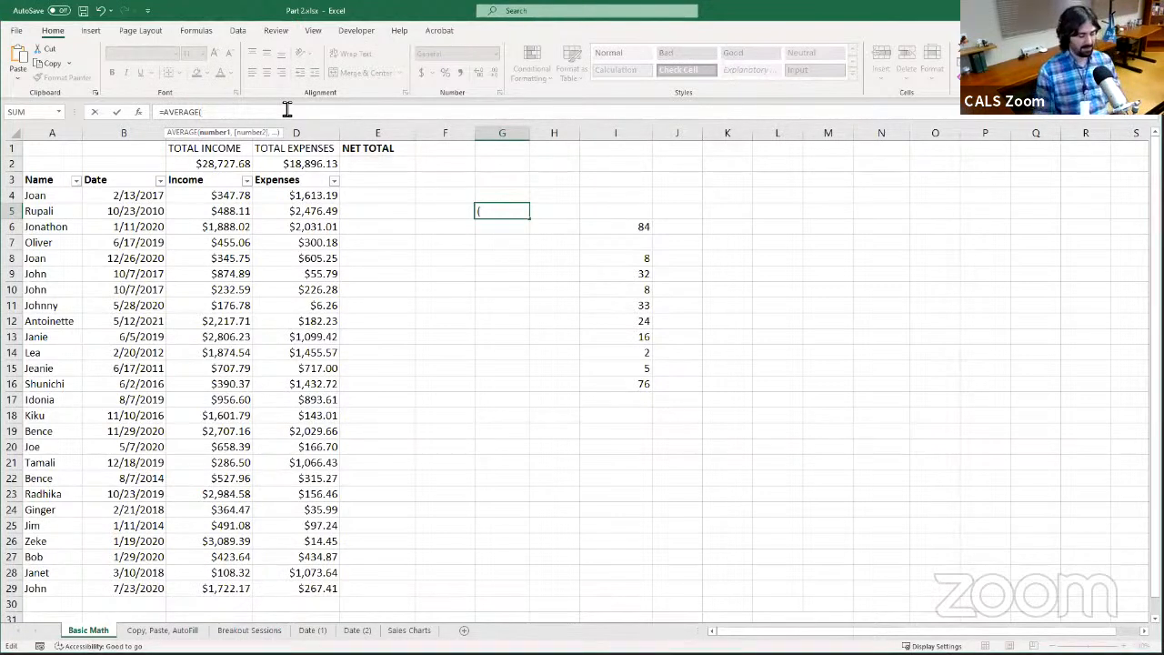
{"action": "type", "text": "C4"}
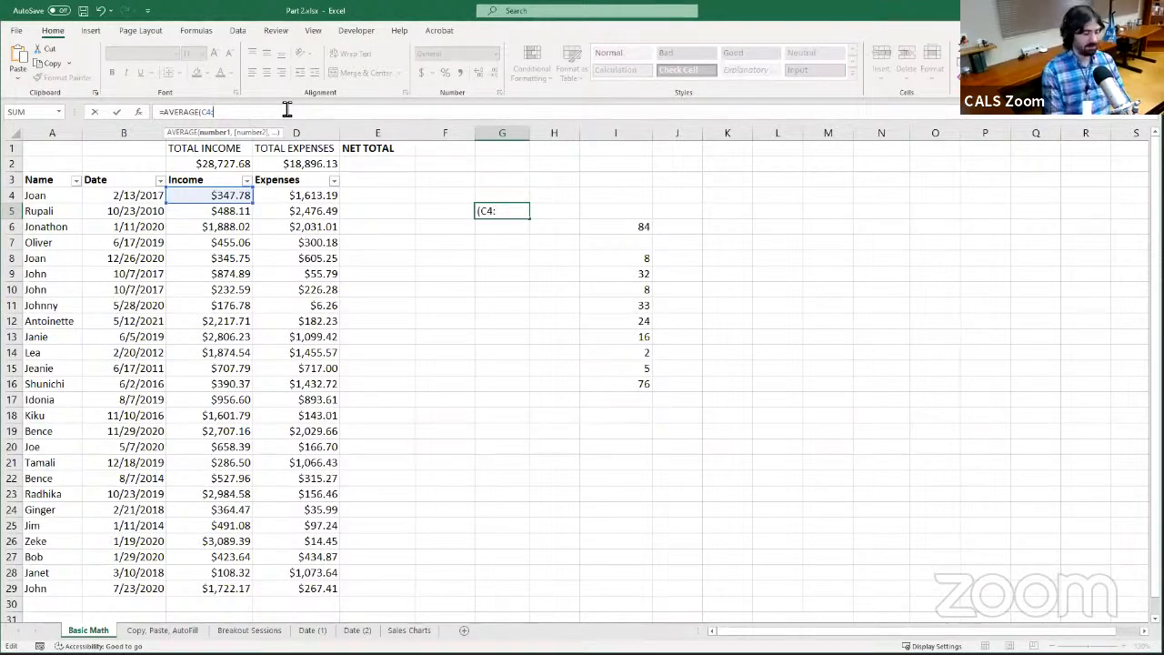
{"action": "type", "text": ":C100"}
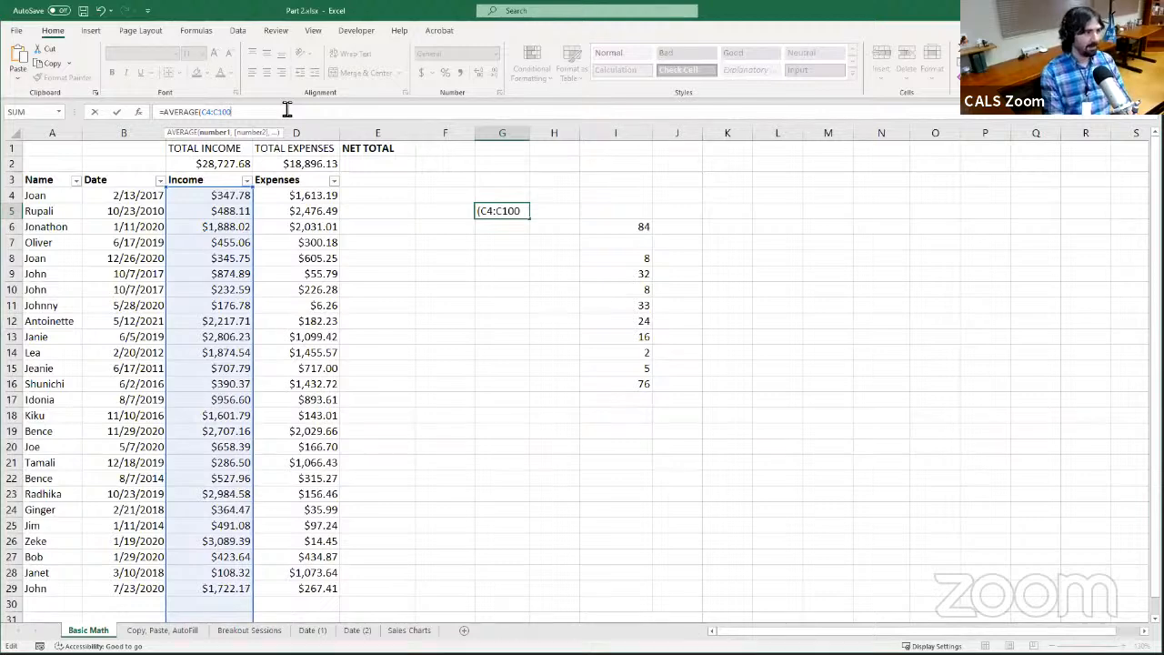
{"action": "type", "text": ")"}
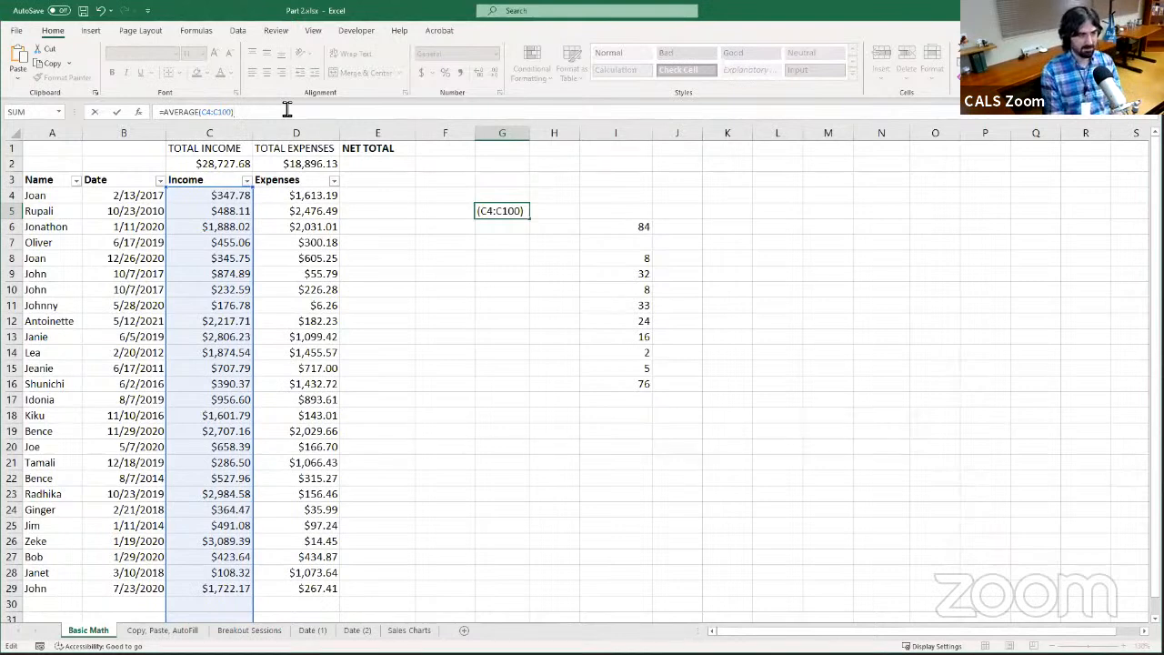
{"action": "key", "text": "Return"}
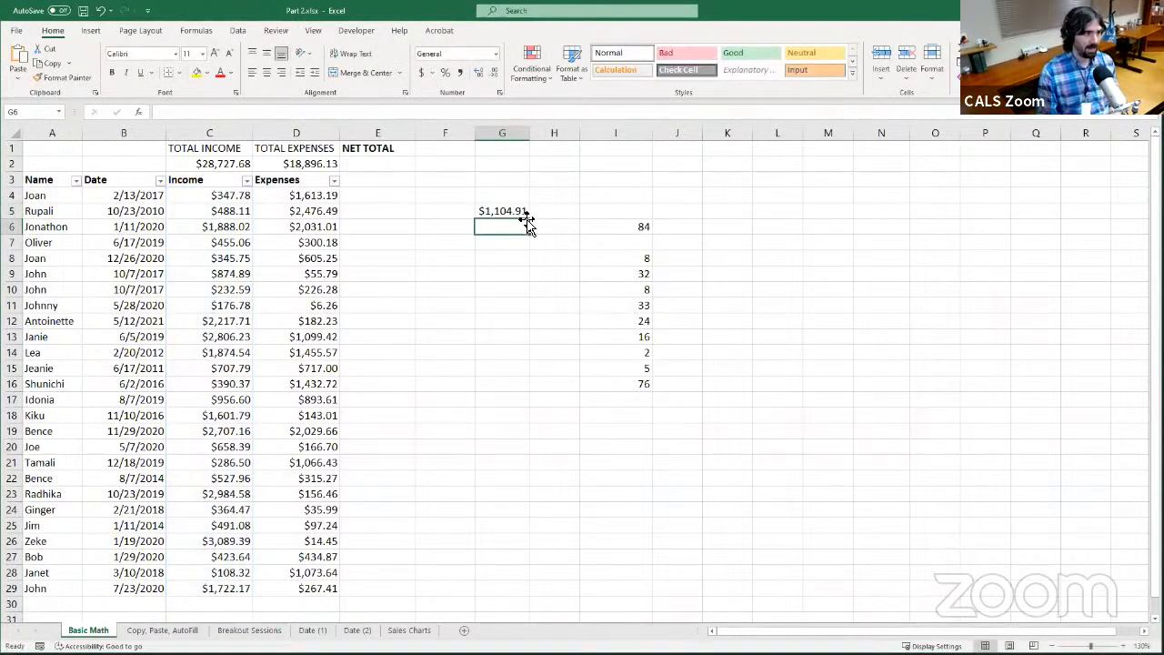
{"action": "left_click", "coordinate": [491, 212]}
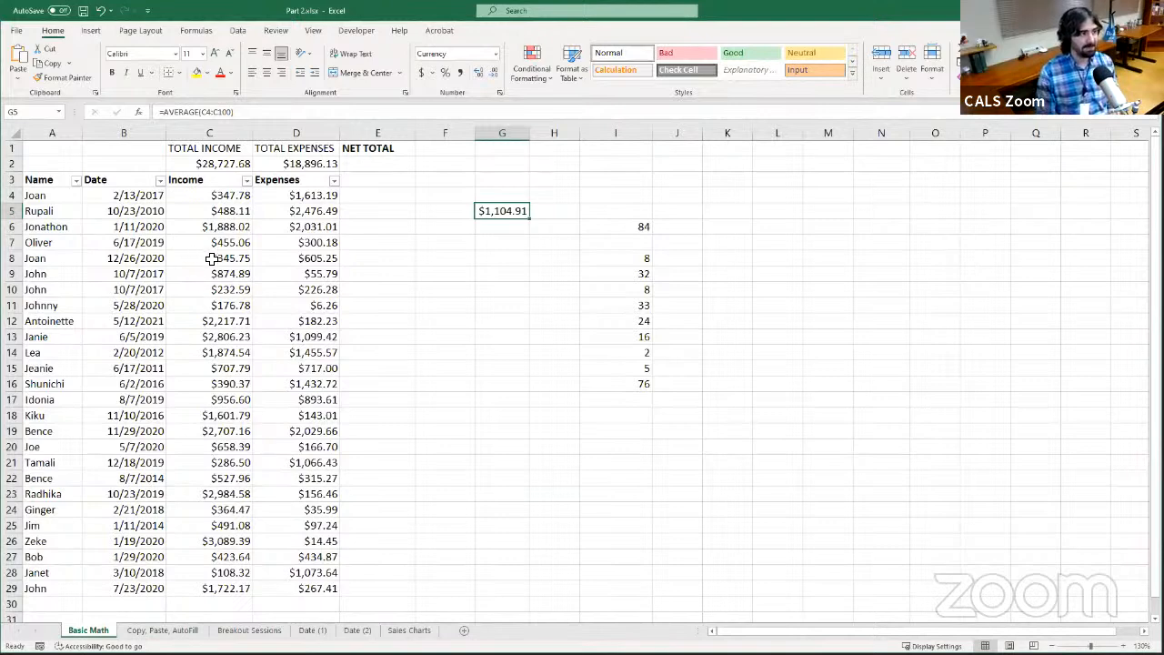
Enter 0 in C30 directly below the last income amount to test its effect on the average, and clear C30 again
{"action": "scroll", "coordinate": [211, 259], "scroll_direction": "down", "scroll_amount": 5}
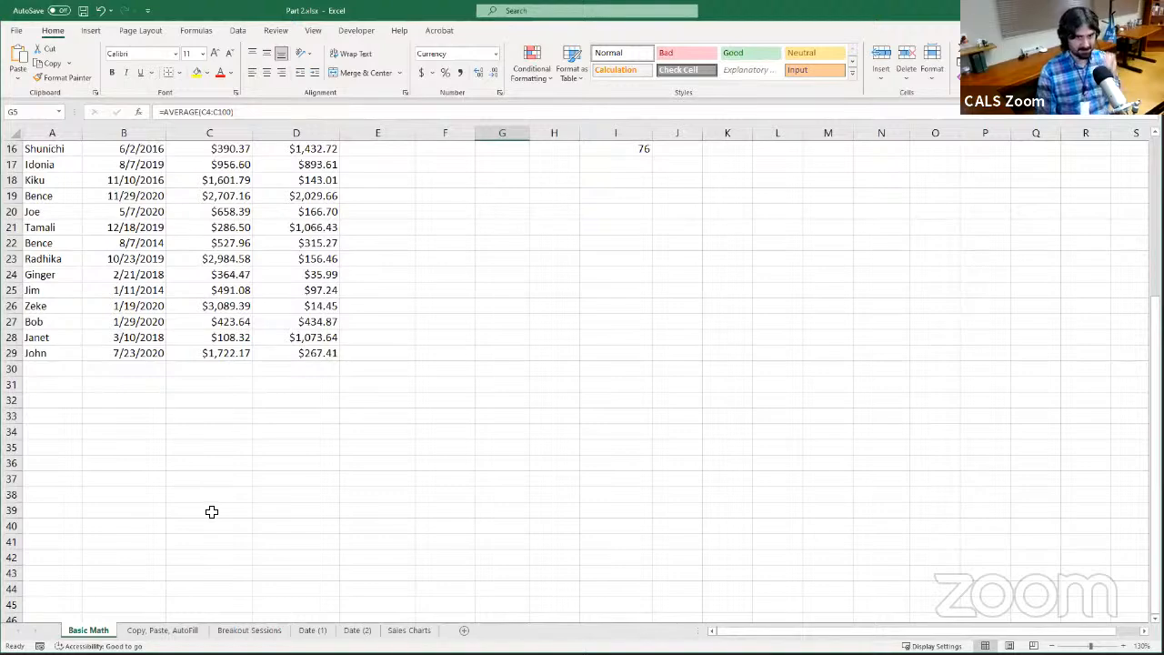
{"action": "scroll", "coordinate": [211, 512], "scroll_direction": "up", "scroll_amount": 5}
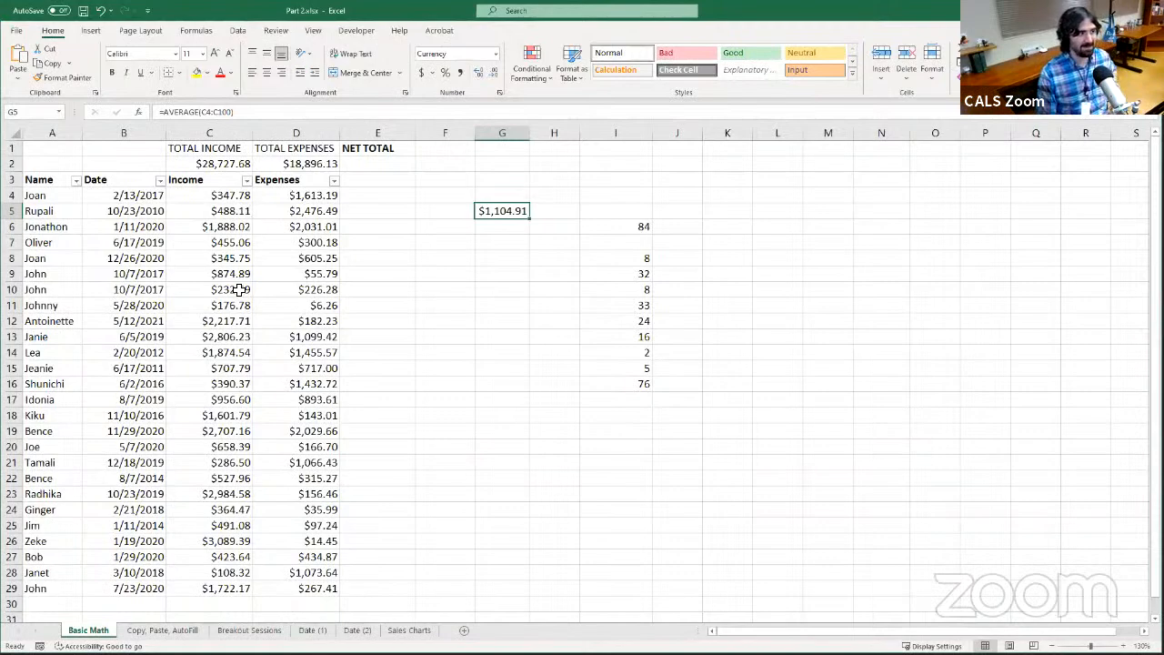
{"action": "scroll", "coordinate": [228, 412], "scroll_direction": "down", "scroll_amount": 4}
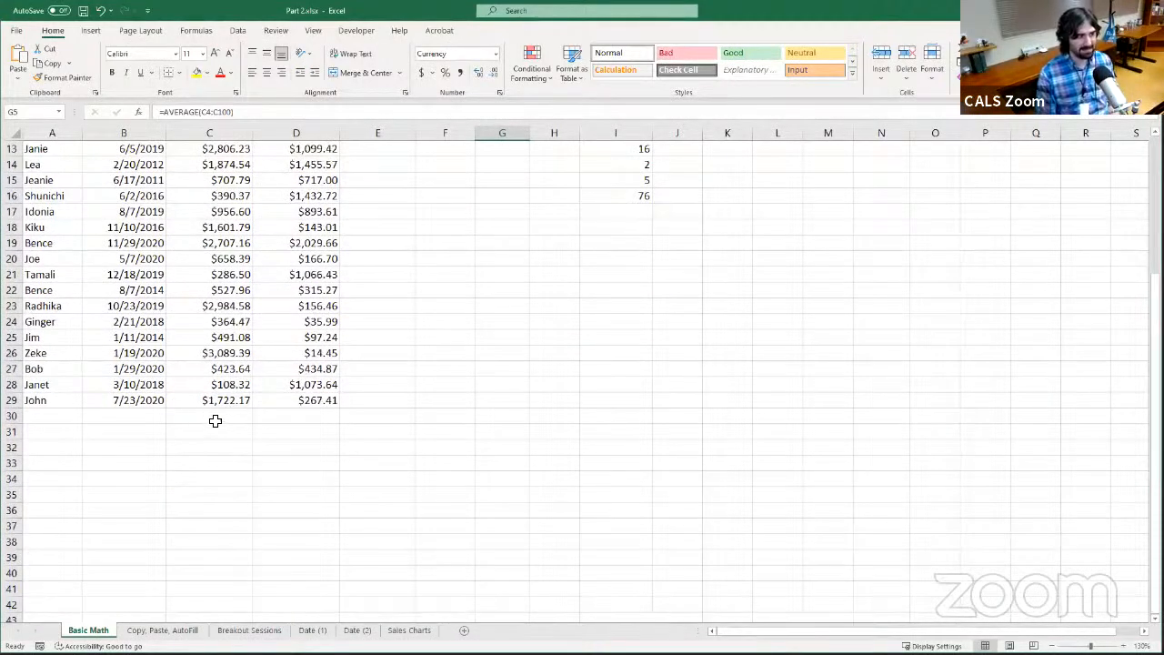
{"action": "scroll", "coordinate": [247, 405], "scroll_direction": "up", "scroll_amount": 4}
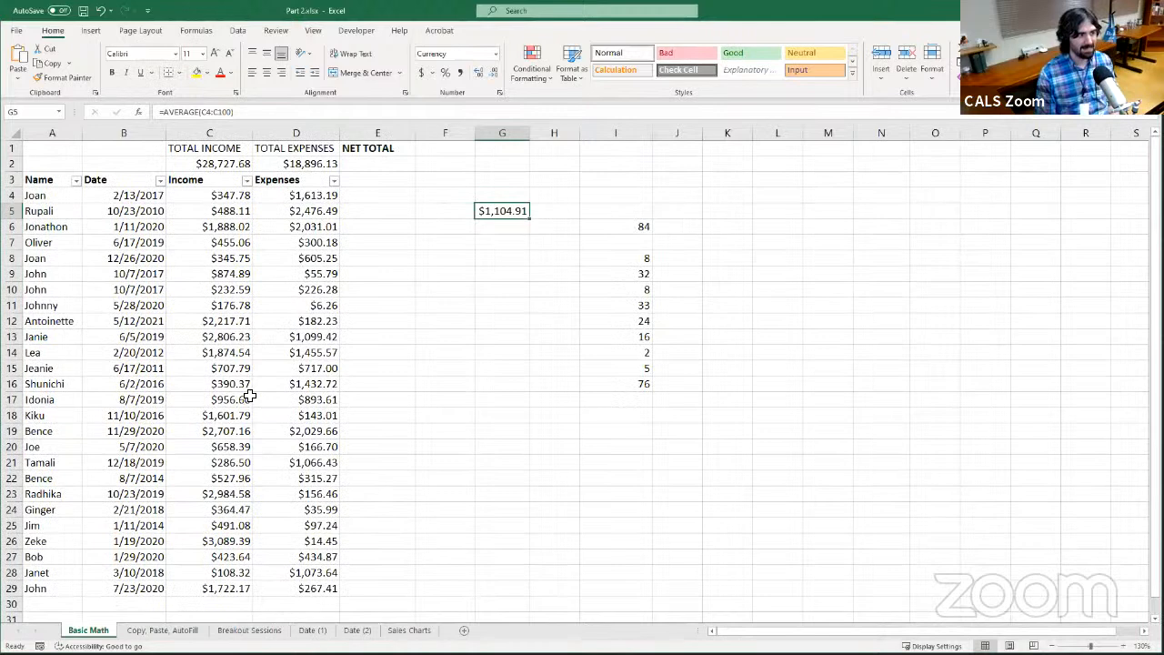
{"action": "left_click", "coordinate": [220, 605]}
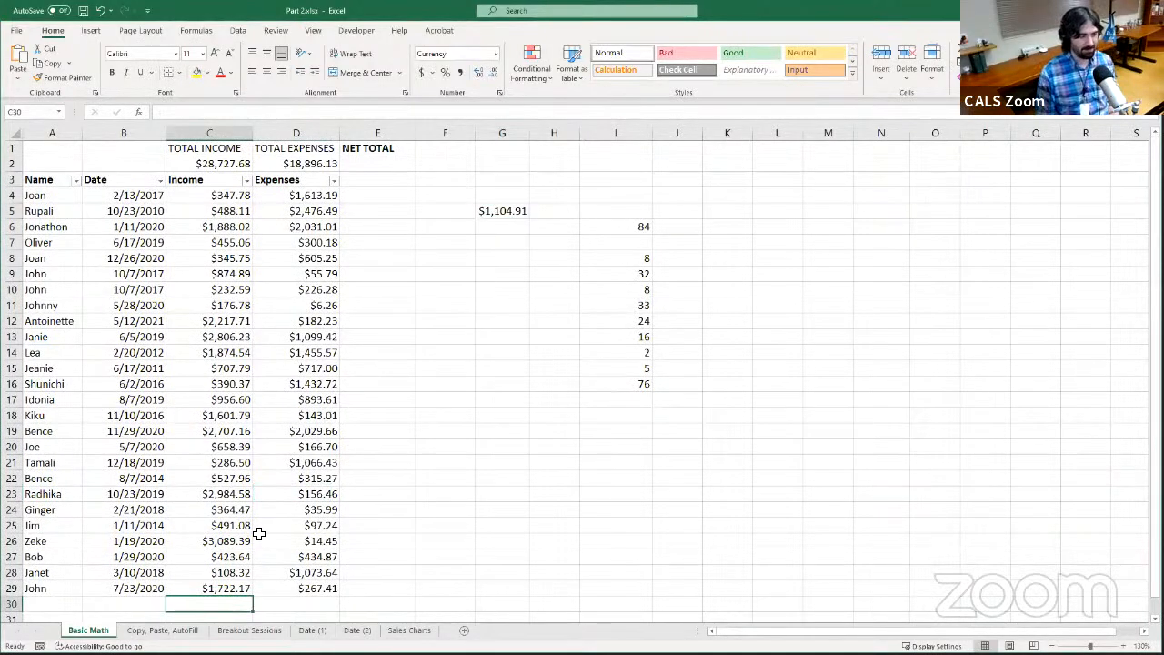
{"action": "type", "text": "0"}
{"action": "key", "text": "Return"}
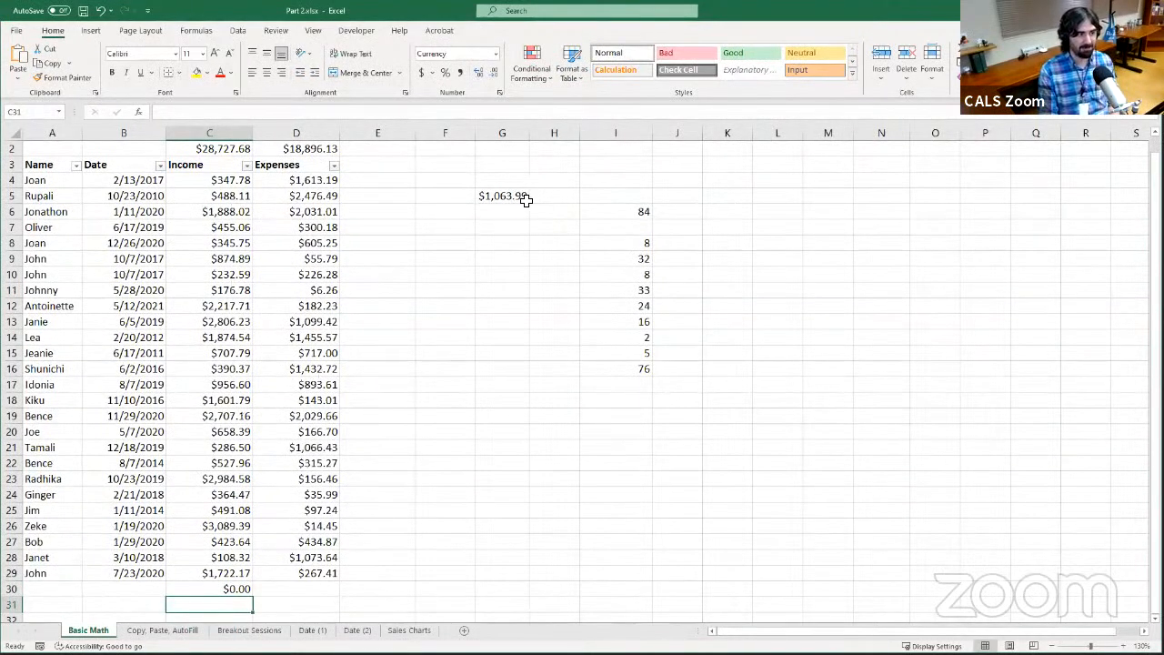
{"action": "left_click", "coordinate": [240, 591]}
{"action": "key", "text": "Delete"}
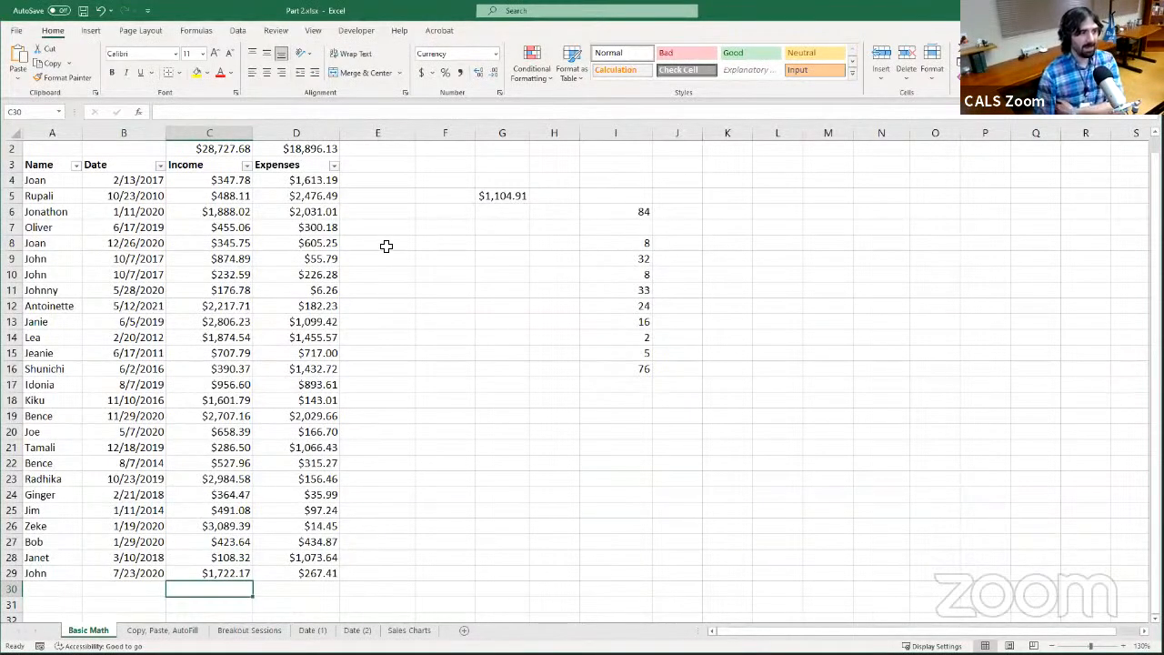
Select G5 and compare the range in its AVERAGE formula with the empty rows below the income data
{"action": "scroll", "coordinate": [210, 322], "scroll_direction": "up", "scroll_amount": 1}
{"action": "scroll", "coordinate": [210, 321], "scroll_direction": "up", "scroll_amount": 1}
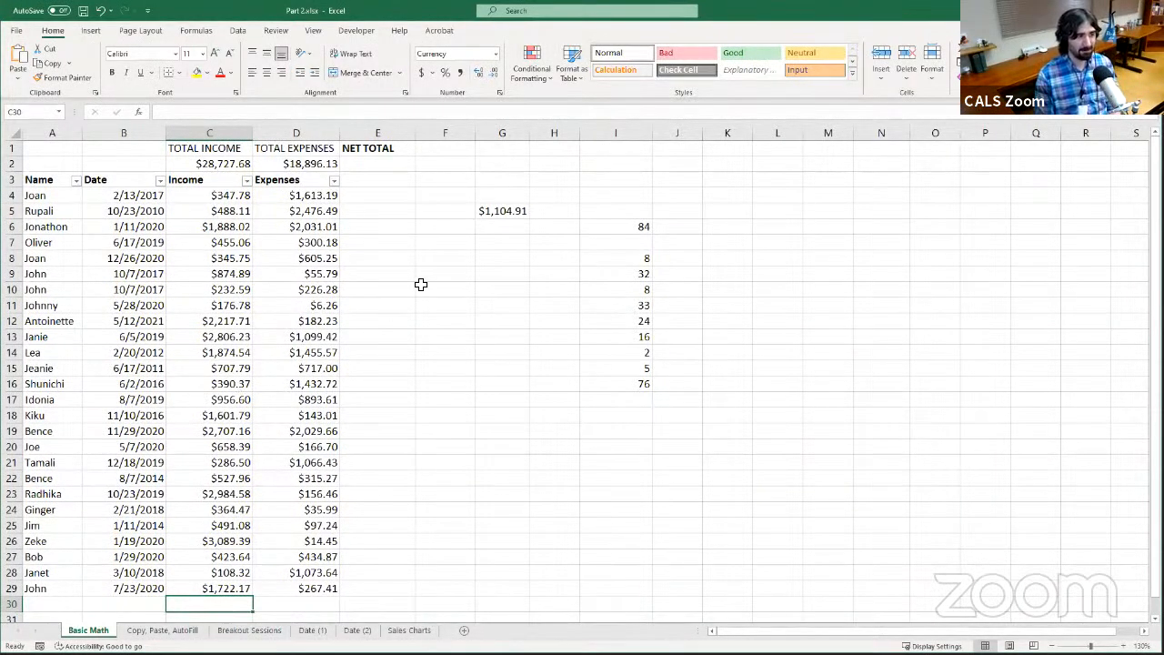
{"action": "left_click", "coordinate": [499, 212]}
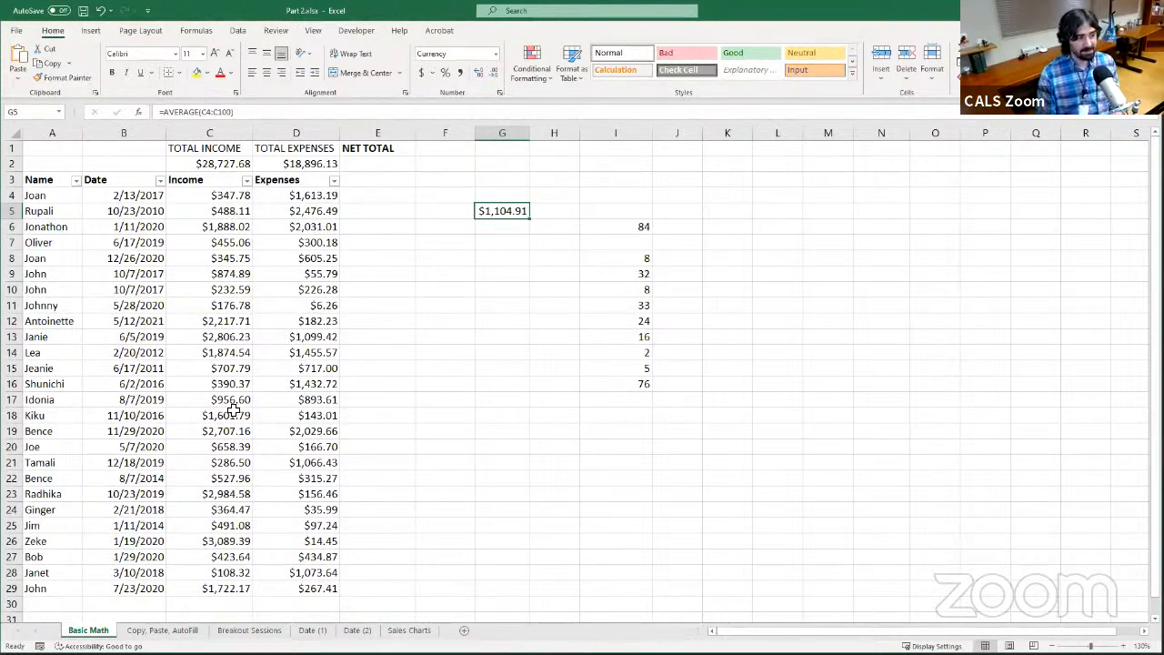
{"action": "scroll", "coordinate": [235, 410], "scroll_direction": "down", "scroll_amount": 6}
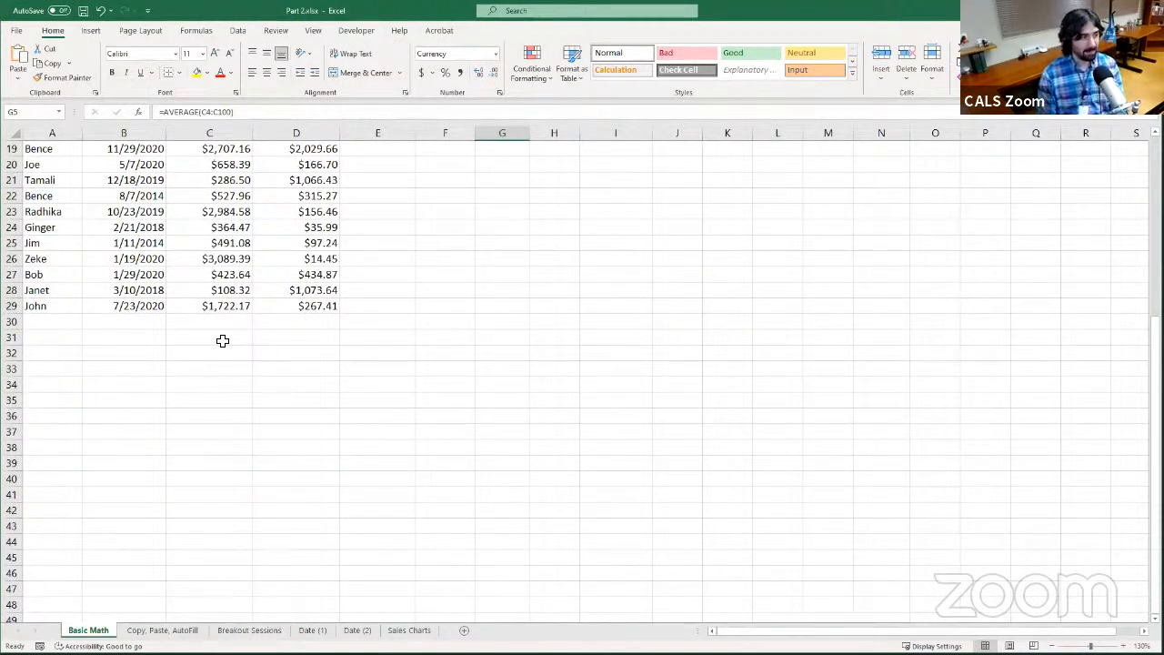
{"action": "scroll", "coordinate": [219, 333], "scroll_direction": "up", "scroll_amount": 6}
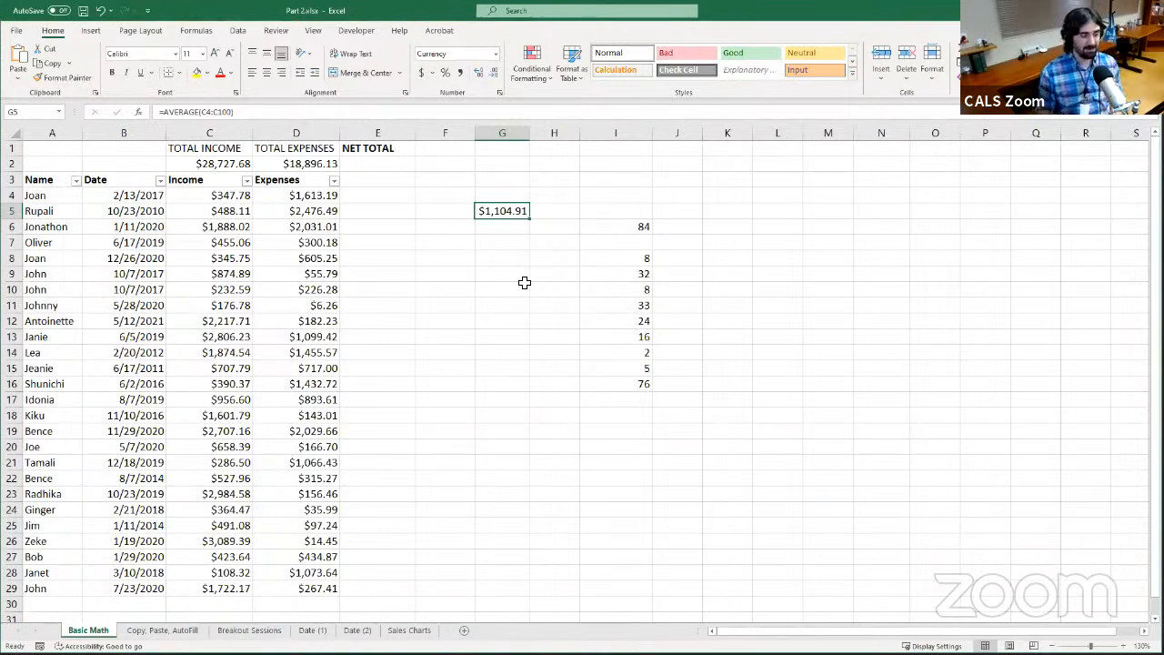
{"action": "scroll", "coordinate": [430, 249], "scroll_direction": "down", "scroll_amount": 3}
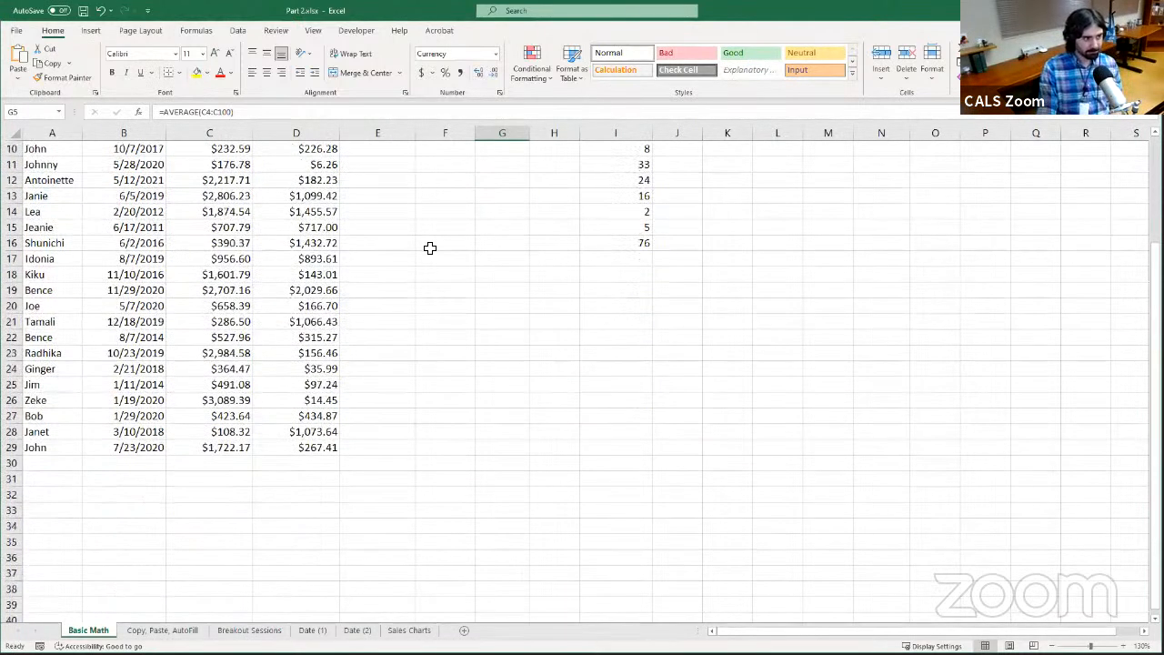
{"action": "scroll", "coordinate": [430, 248], "scroll_direction": "up", "scroll_amount": 3}
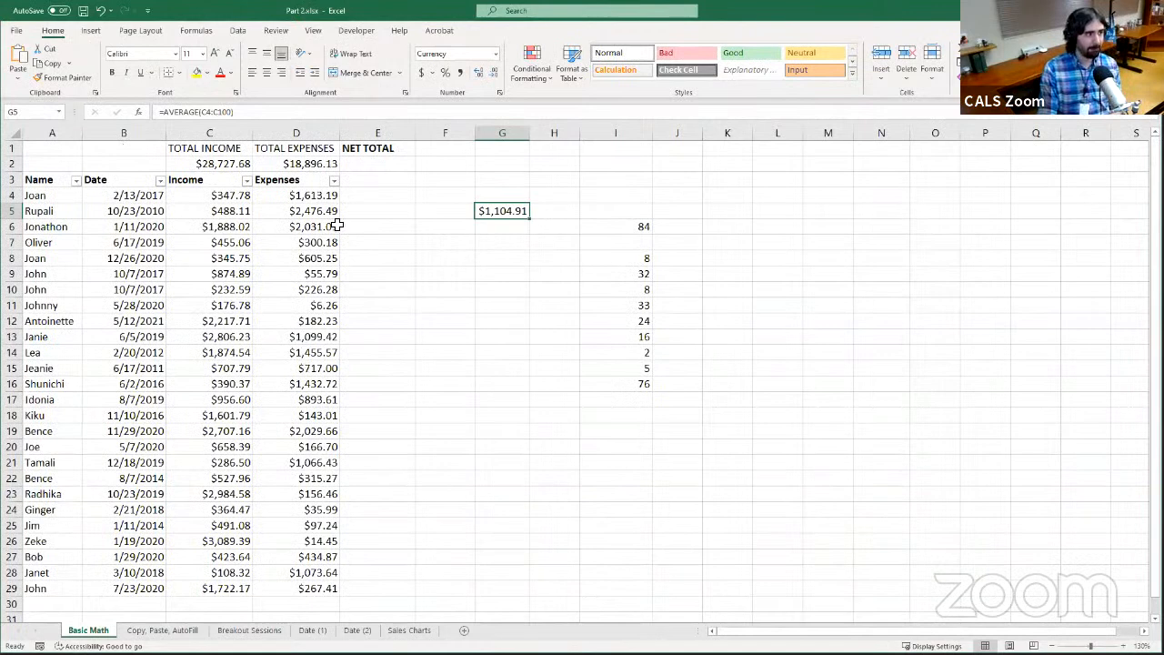
Enter =SUM(C2,-D2) in E2 under NET TOTAL to subtract total expenses from total income, and reselect E2 to review it
{"action": "left_click", "coordinate": [386, 166]}
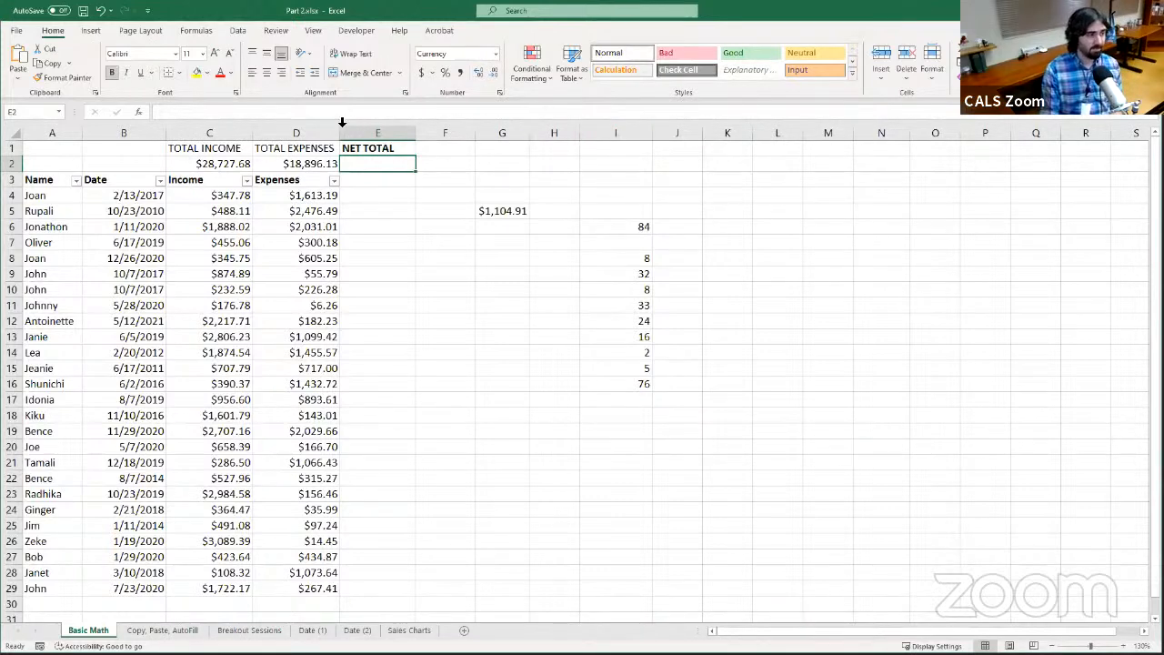
{"action": "key", "text": "F2"}
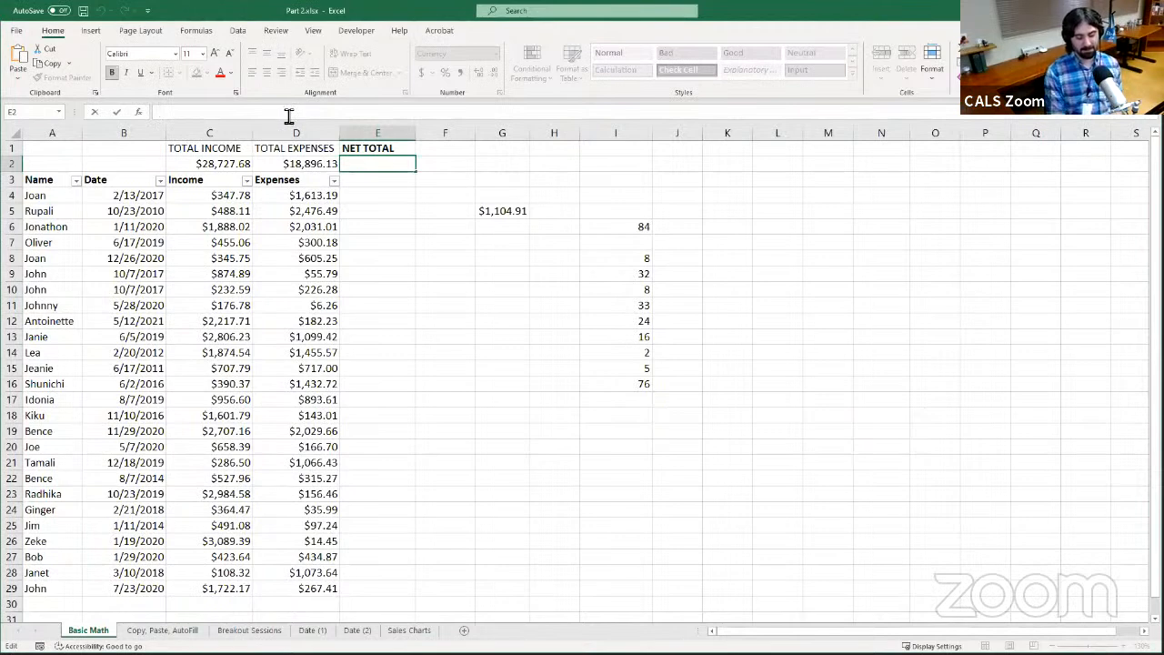
{"action": "type", "text": "="}
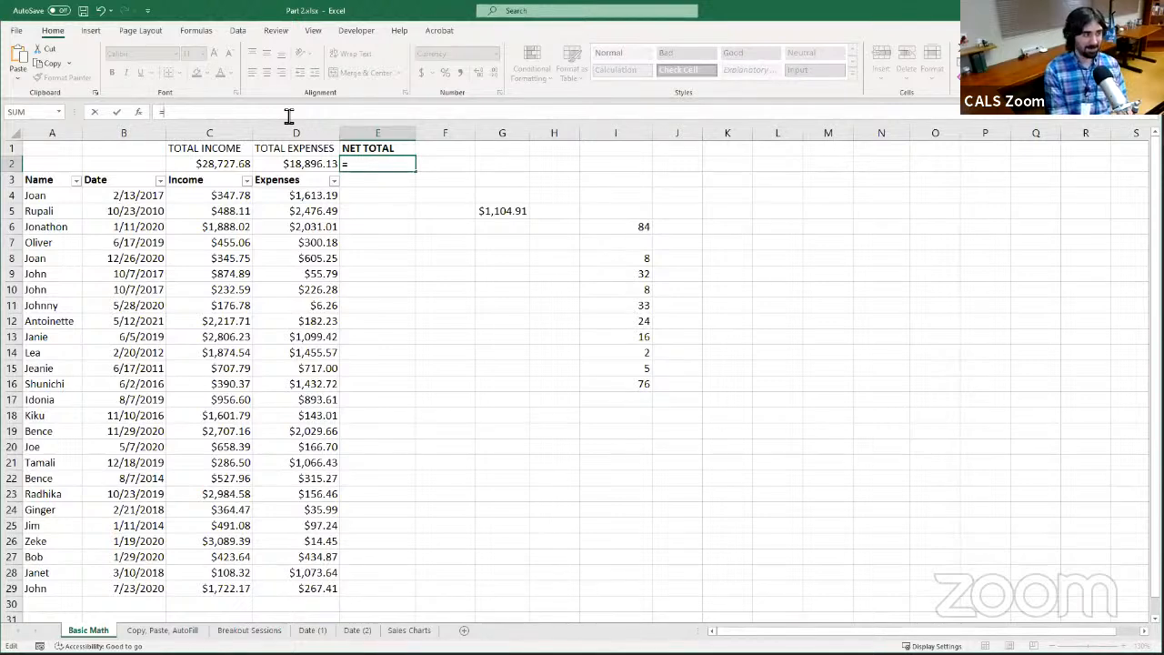
{"action": "type", "text": "SUM"}
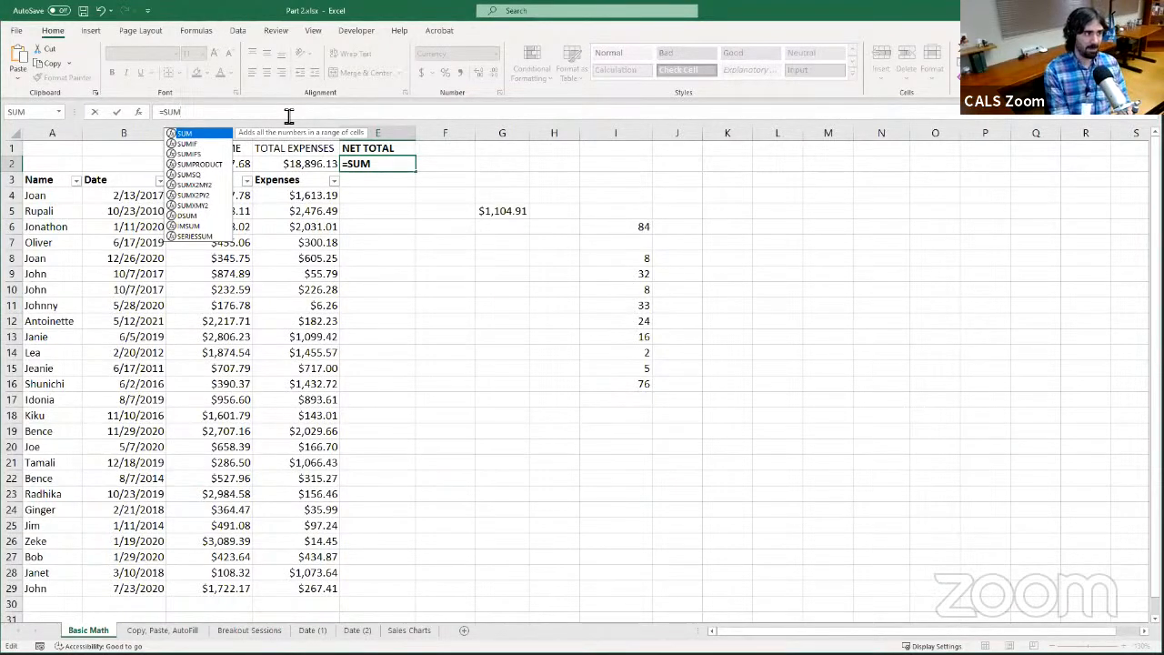
{"action": "type", "text": "("}
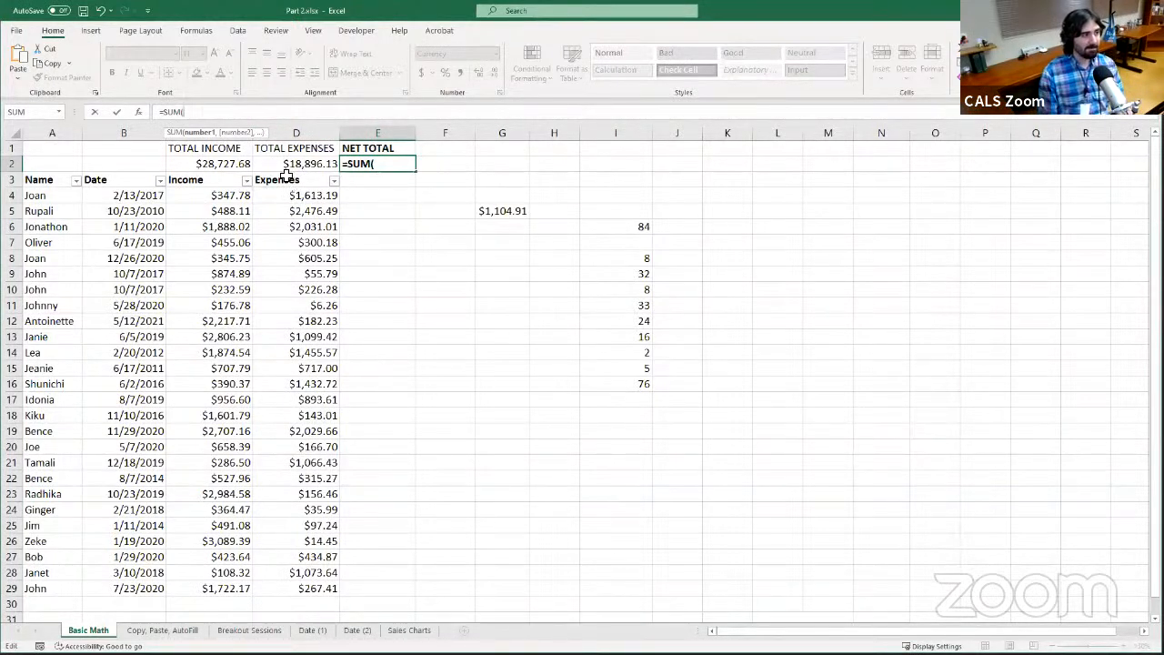
{"action": "left_click", "coordinate": [238, 164]}
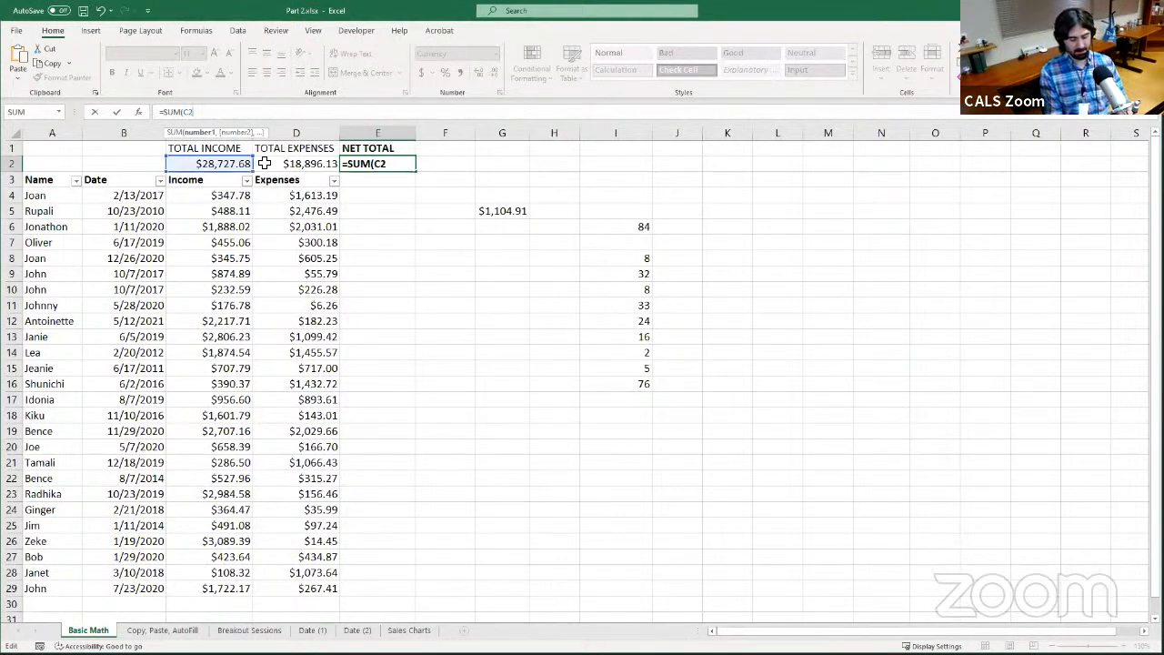
{"action": "type", "text": ",-"}
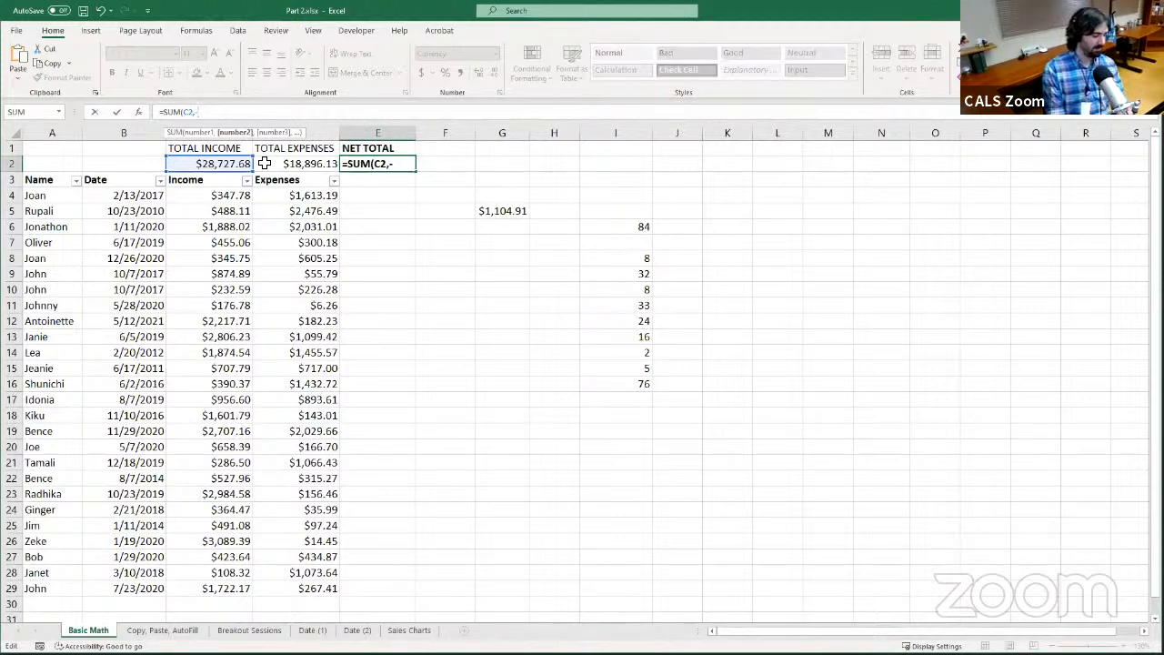
{"action": "left_click", "coordinate": [264, 163]}
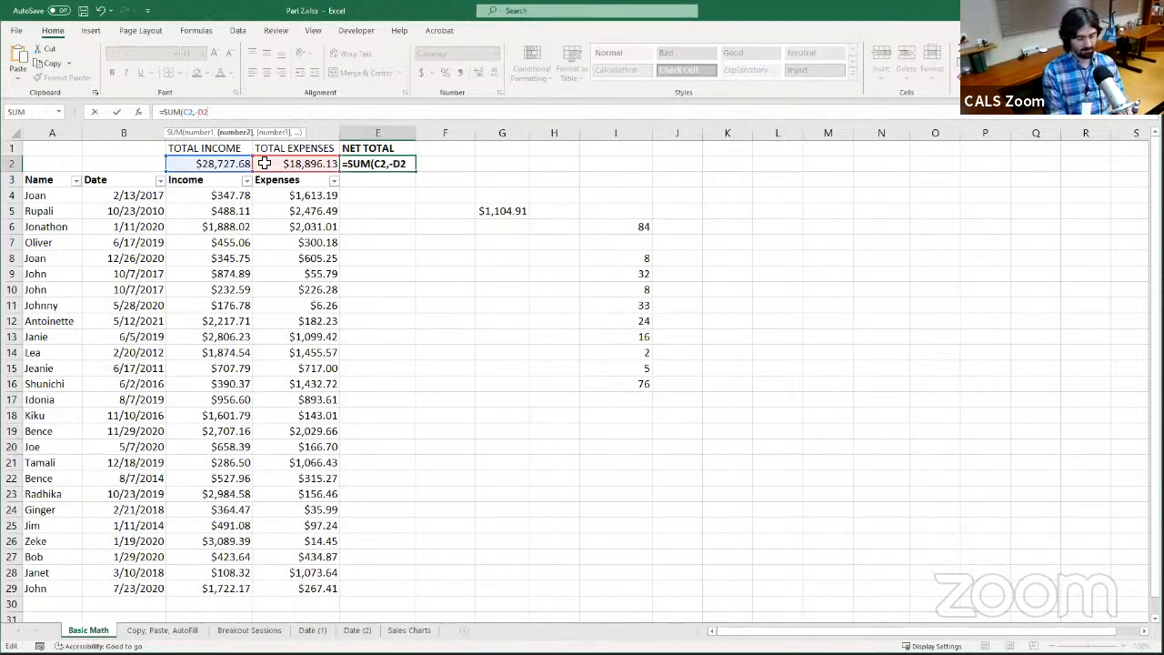
{"action": "type", "text": ")"}
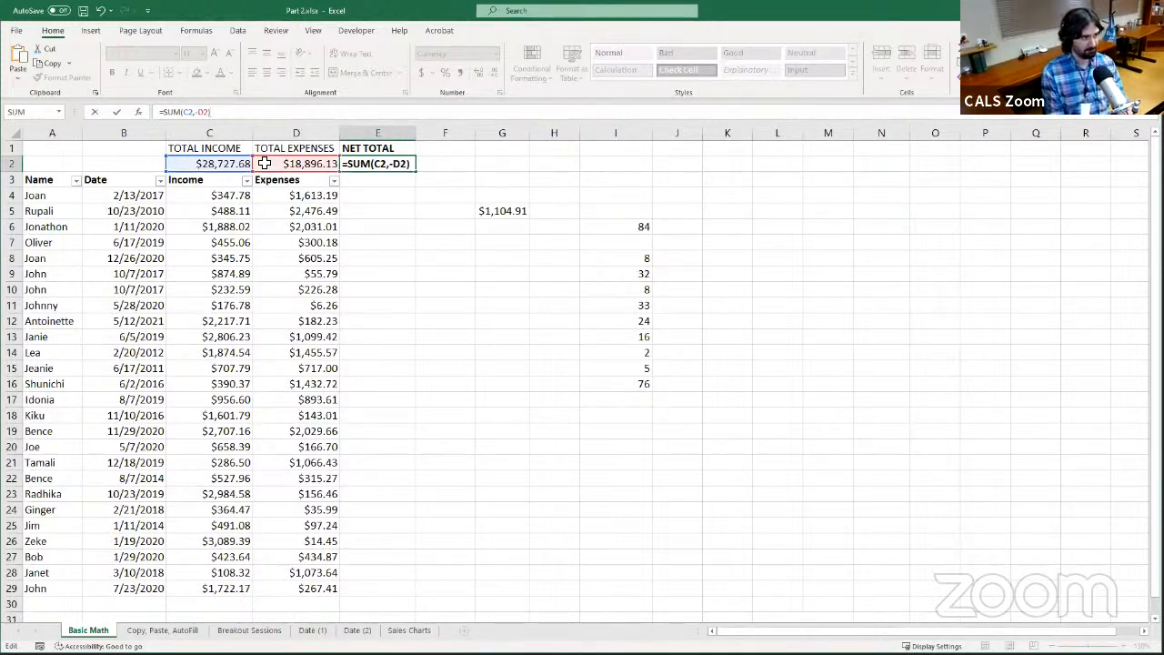
{"action": "key", "text": "Return"}
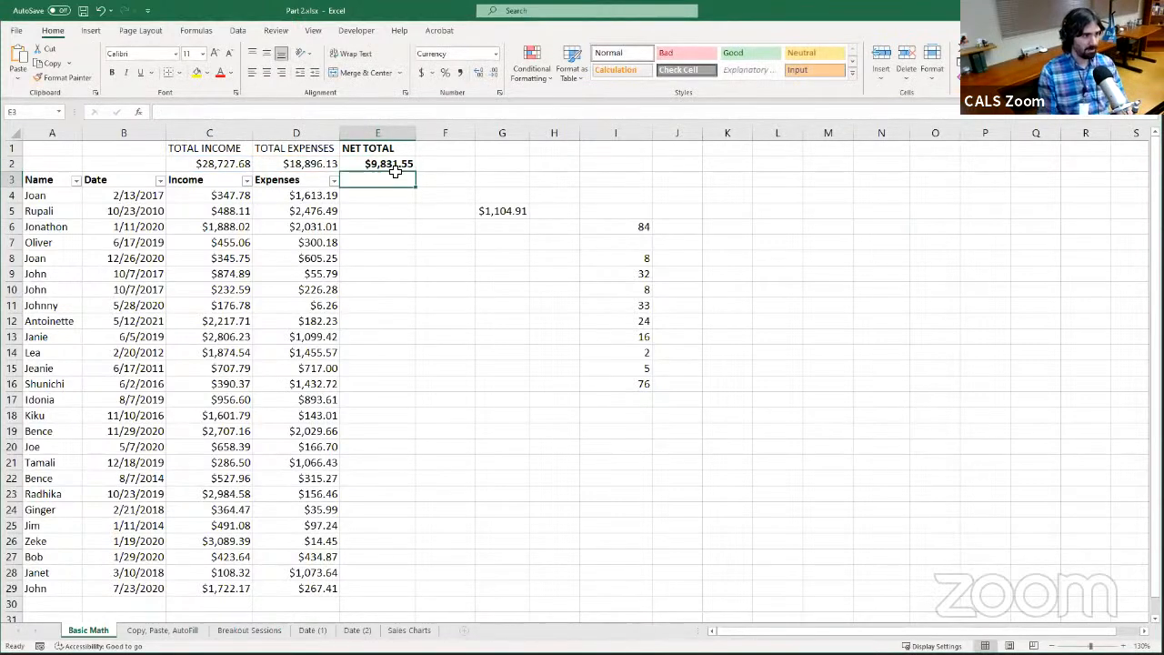
{"action": "key", "text": "Up"}
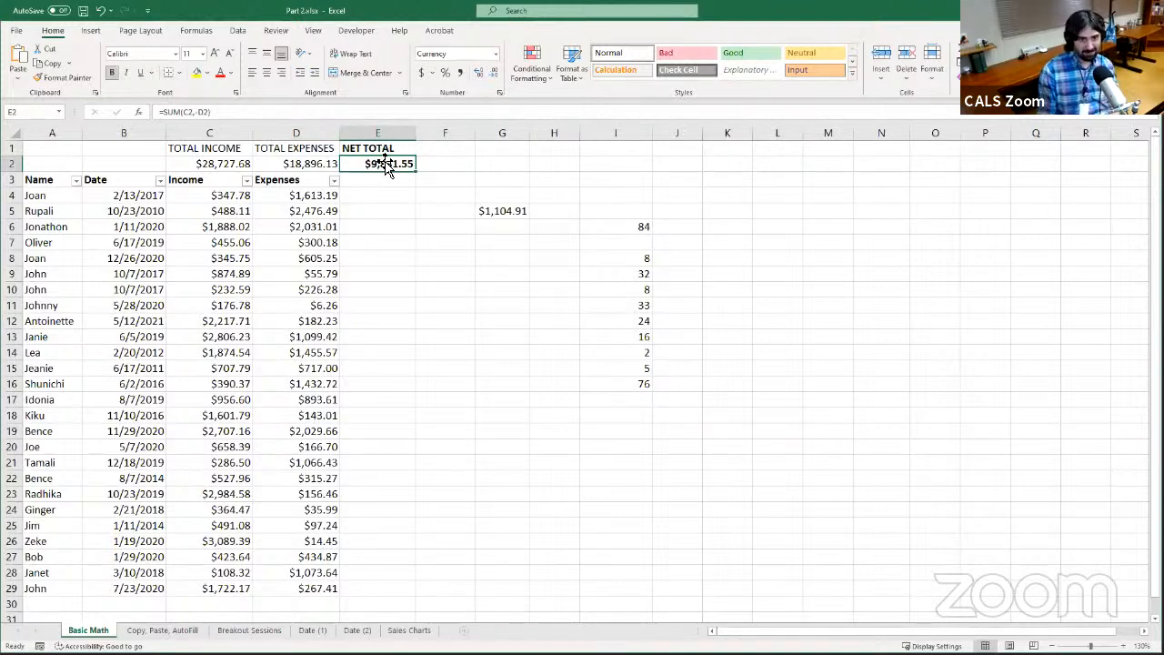
Clear the total income and total expenses formulas from C2:D2
{"action": "left_click", "coordinate": [233, 164]}
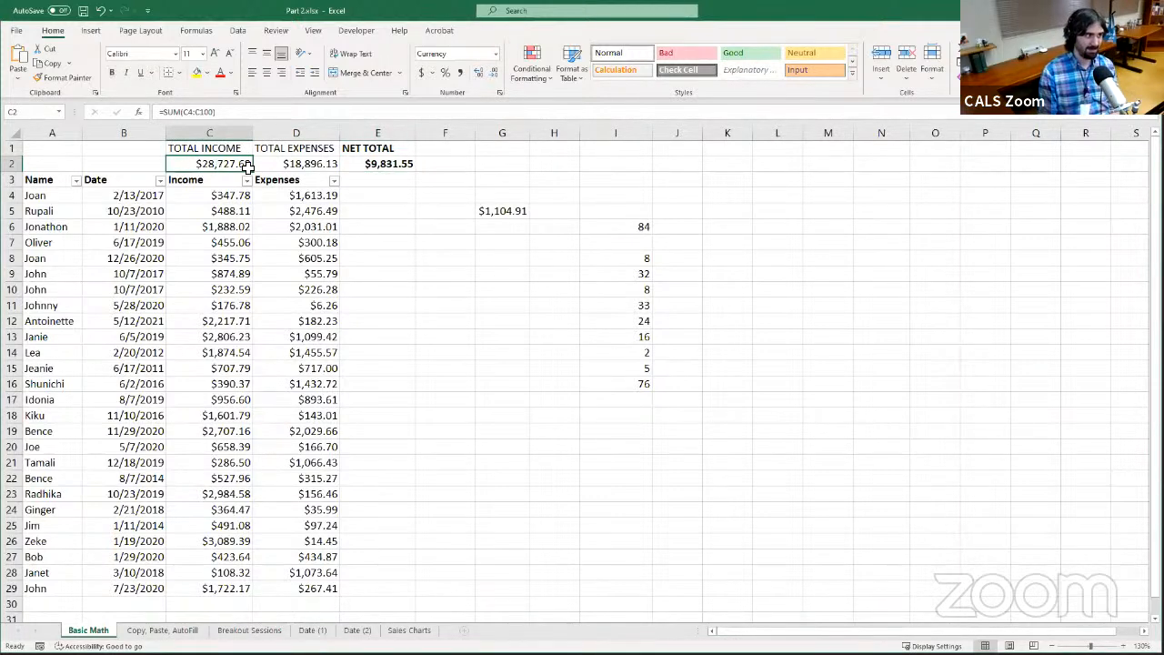
{"action": "left_click_drag", "start_coordinate": [247, 165], "coordinate": [309, 169]}
{"action": "key", "text": "Delete"}
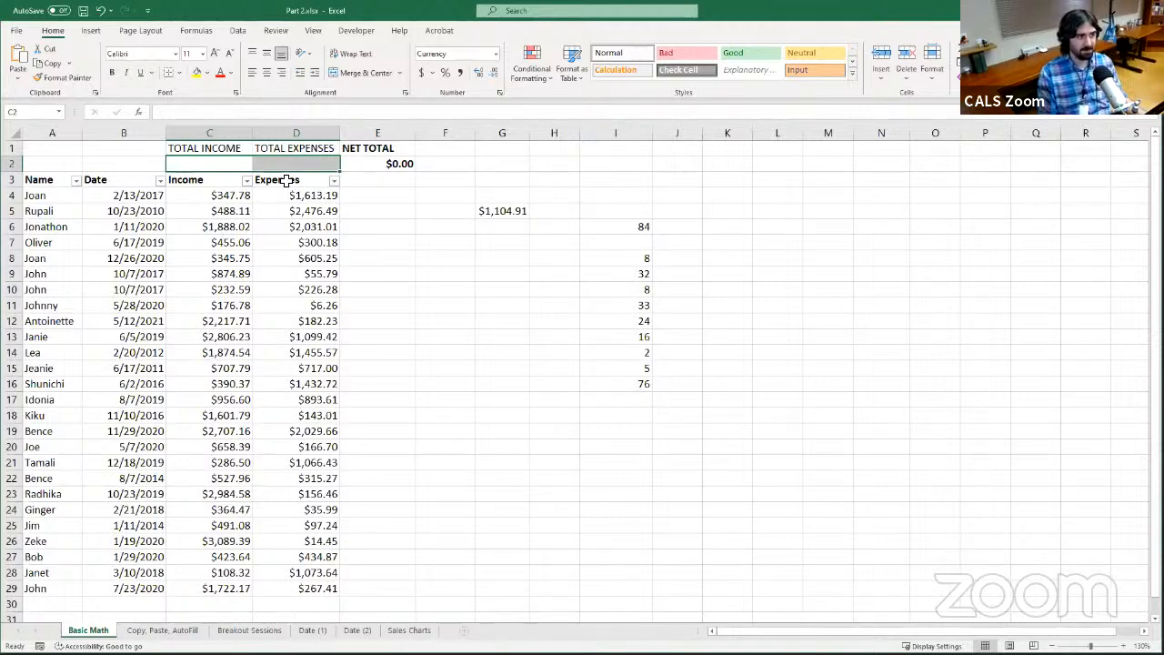
Replace the arguments of E2's SUM formula with a nested SUM of the Income column, giving =SUM(SUM(C4:C100) so far
{"action": "left_click", "coordinate": [393, 167]}
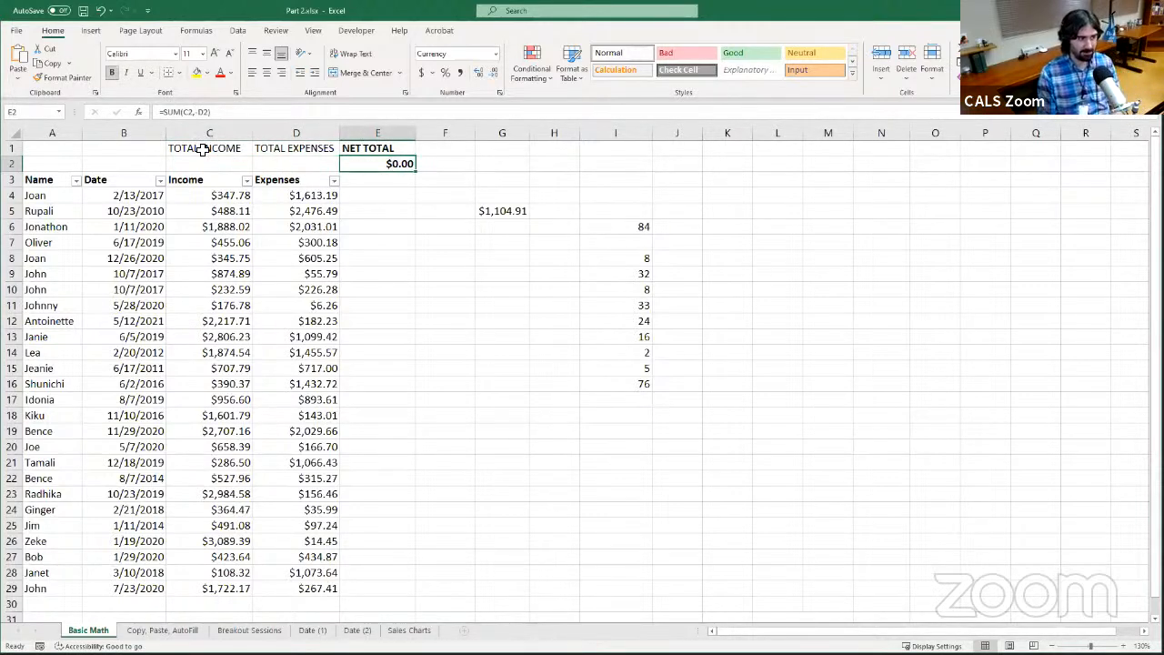
{"action": "left_click", "coordinate": [272, 113]}
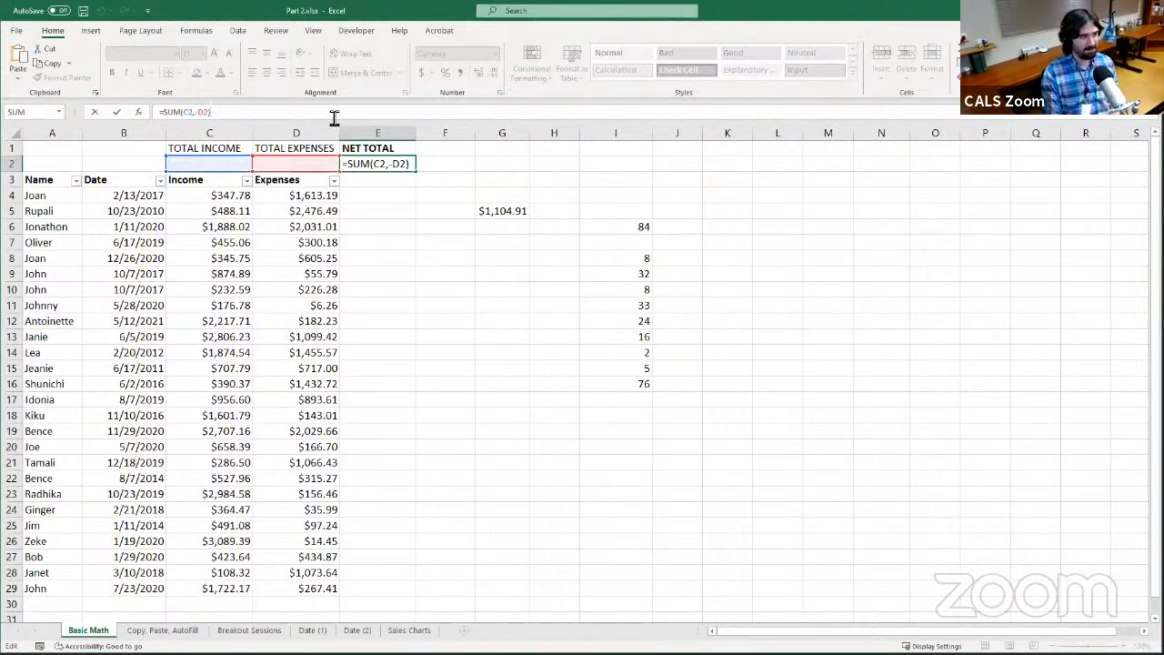
{"action": "key", "text": "BackSpace"}
{"action": "key", "text": "BackSpace"}
{"action": "key", "text": "BackSpace"}
{"action": "key", "text": "BackSpace"}
{"action": "key", "text": "BackSpace"}
{"action": "key", "text": "BackSpace"}
{"action": "key", "text": "BackSpace"}
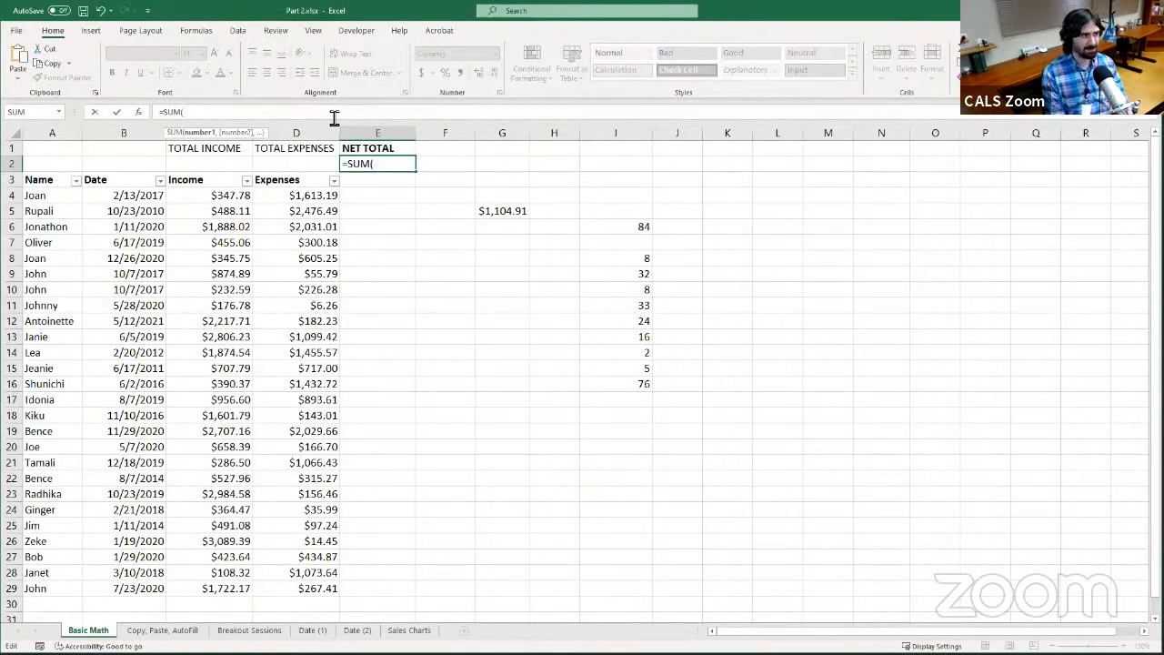
{"action": "type", "text": "SUM"}
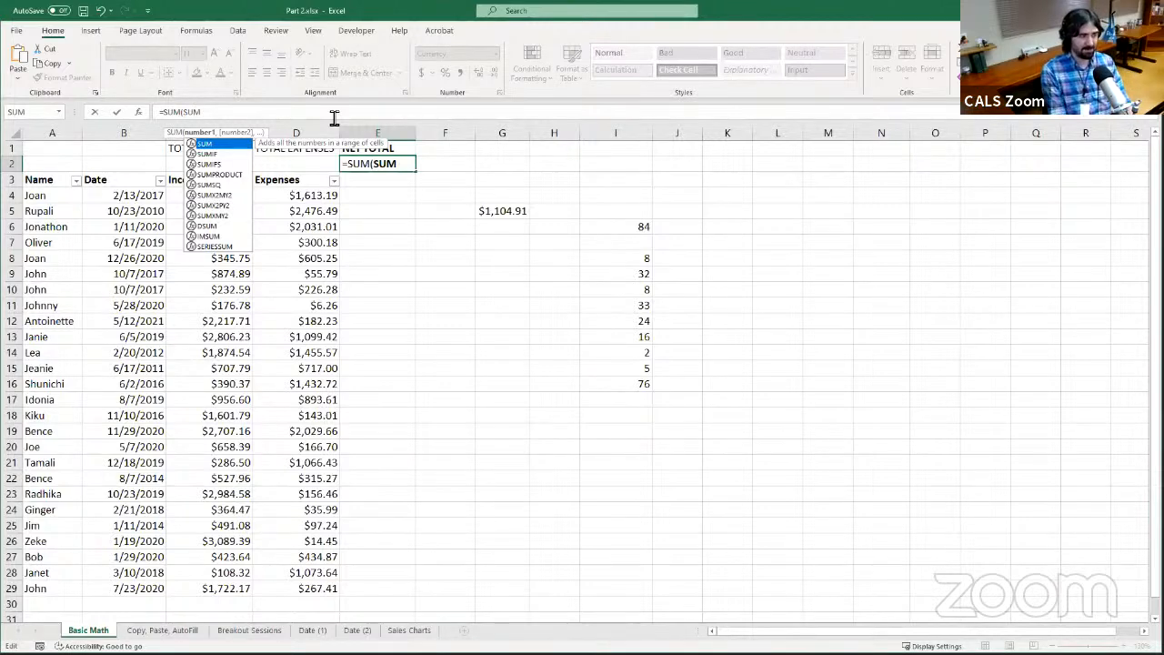
{"action": "type", "text": "("}
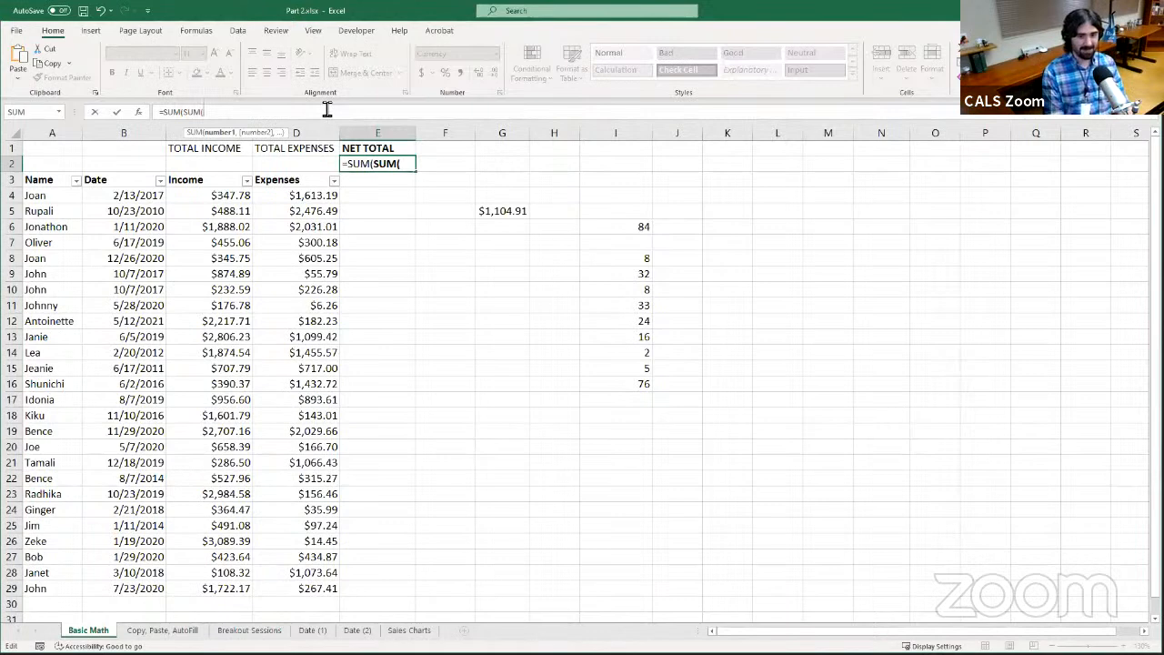
{"action": "type", "text": "C4"}
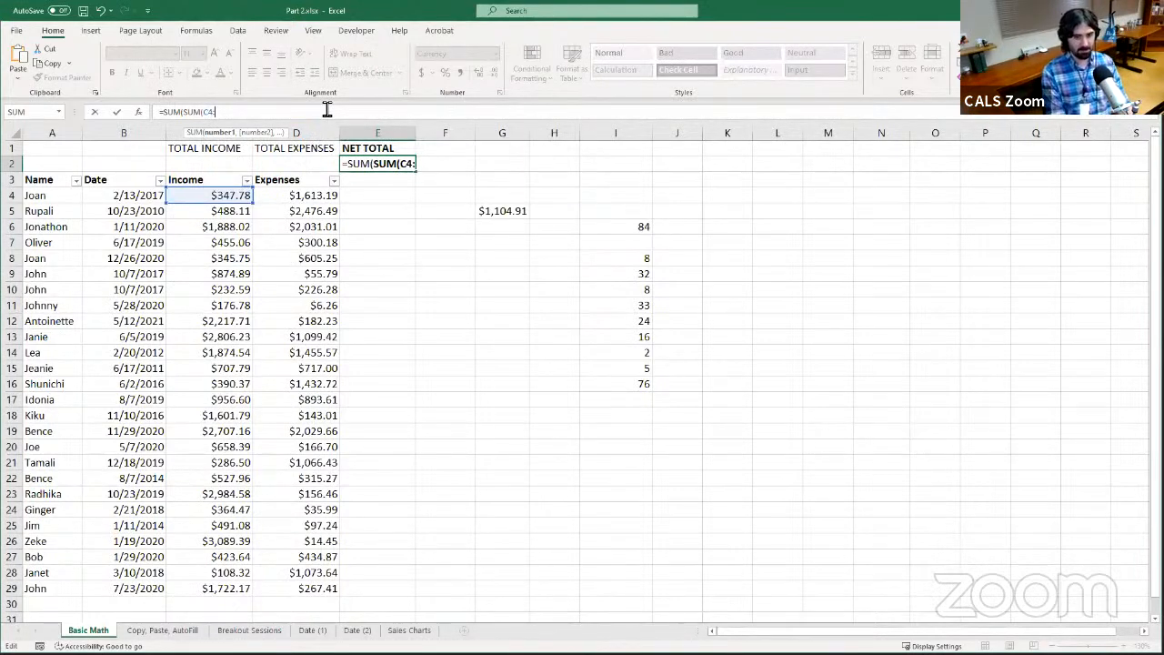
{"action": "type", "text": ":C"}
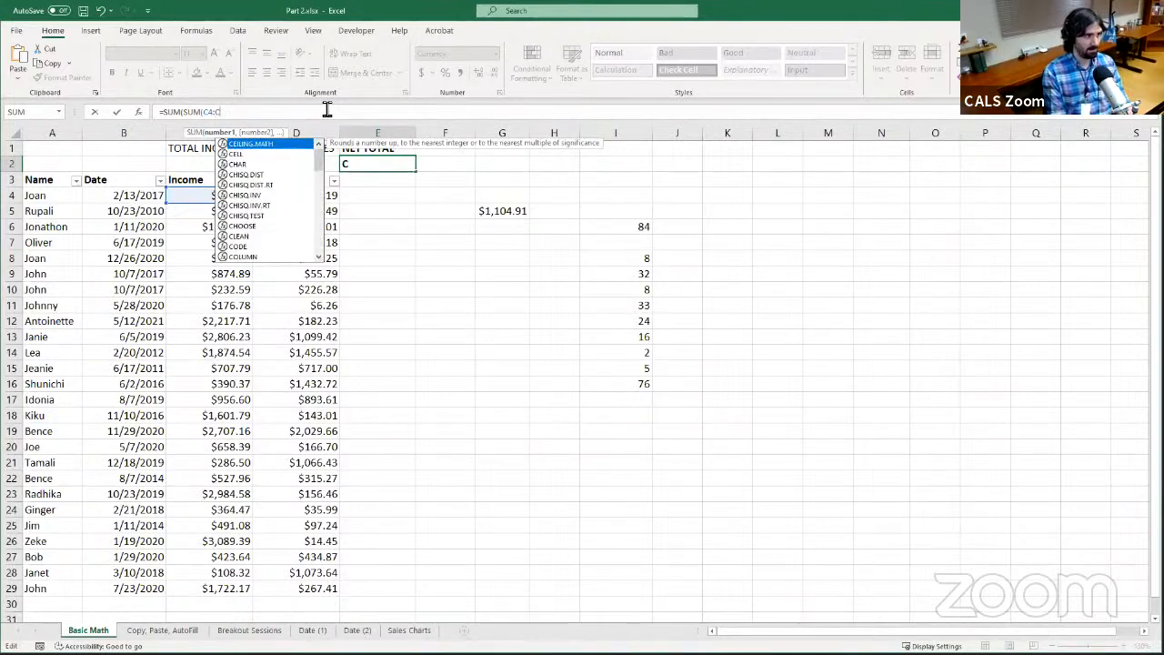
{"action": "type", "text": "100"}
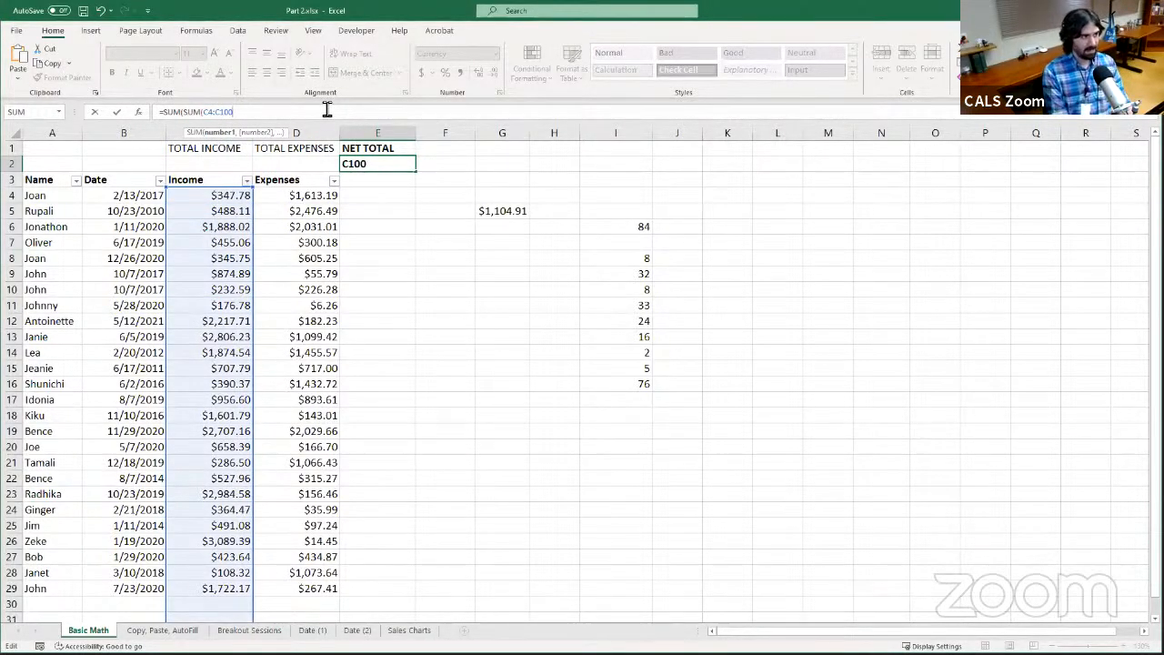
{"action": "type", "text": ")"}
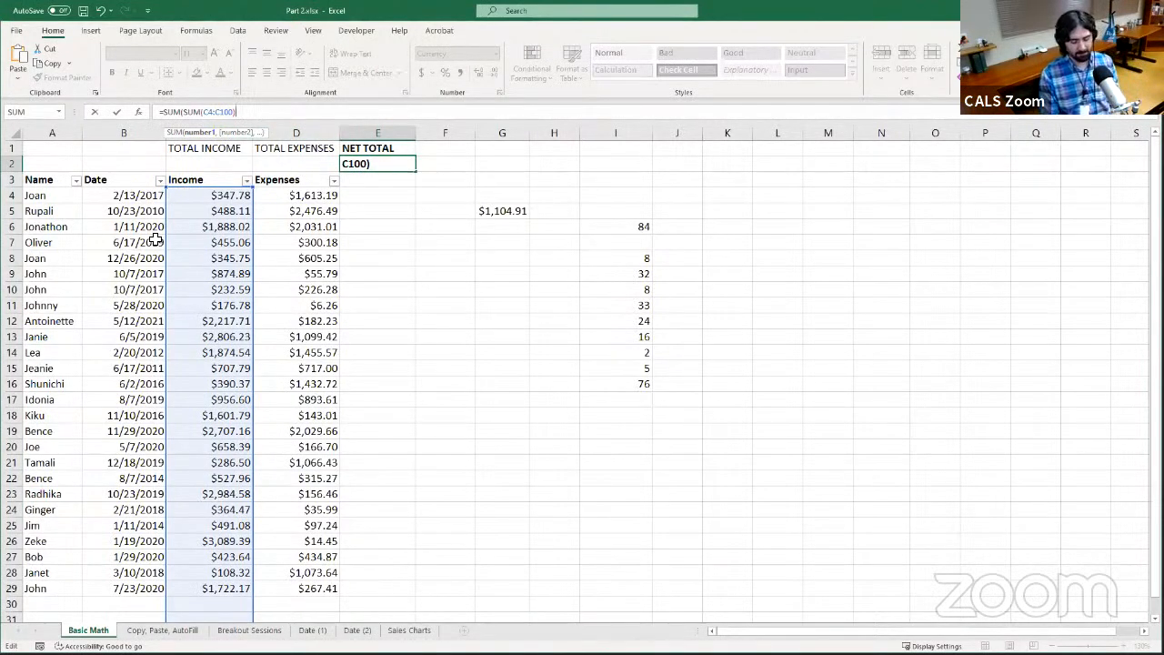
Add a second argument to the E2 formula that starts a negative nested sum, -SUM(, after the income sum
{"action": "type", "text": ","}
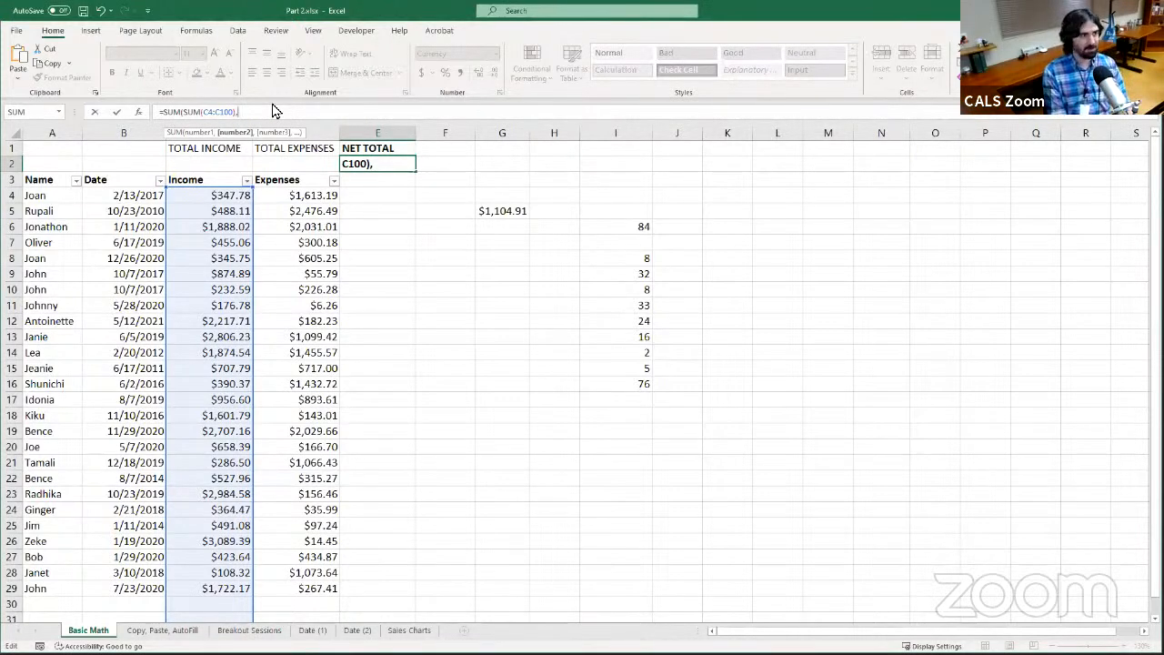
{"action": "type", "text": "SUM"}
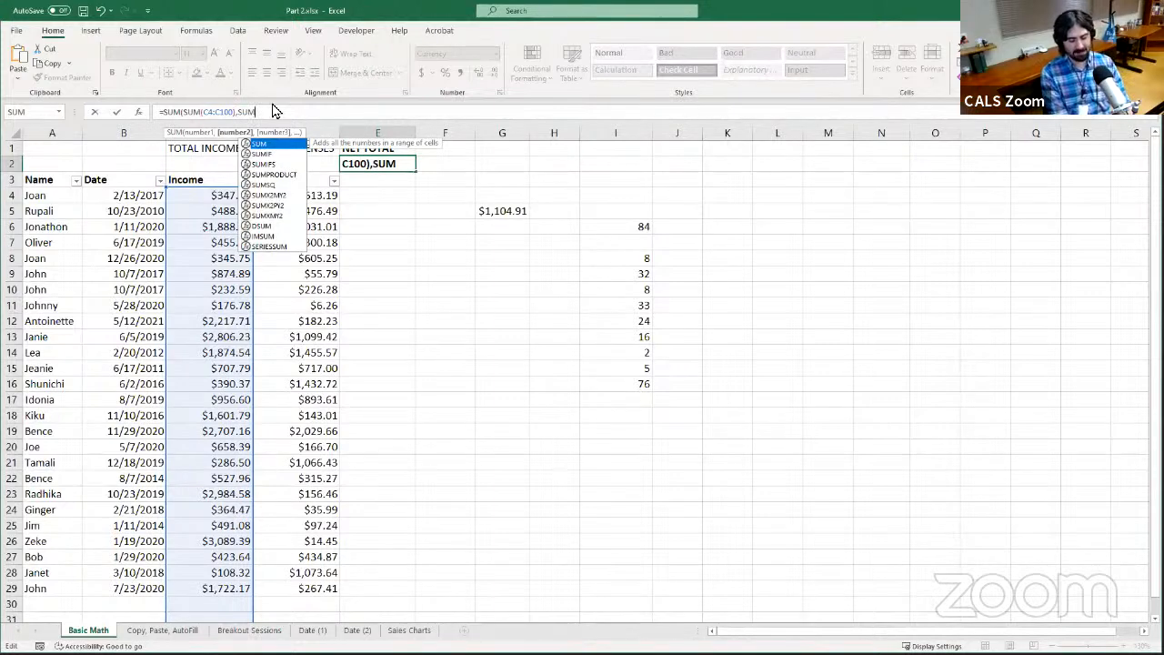
{"action": "type", "text": "("}
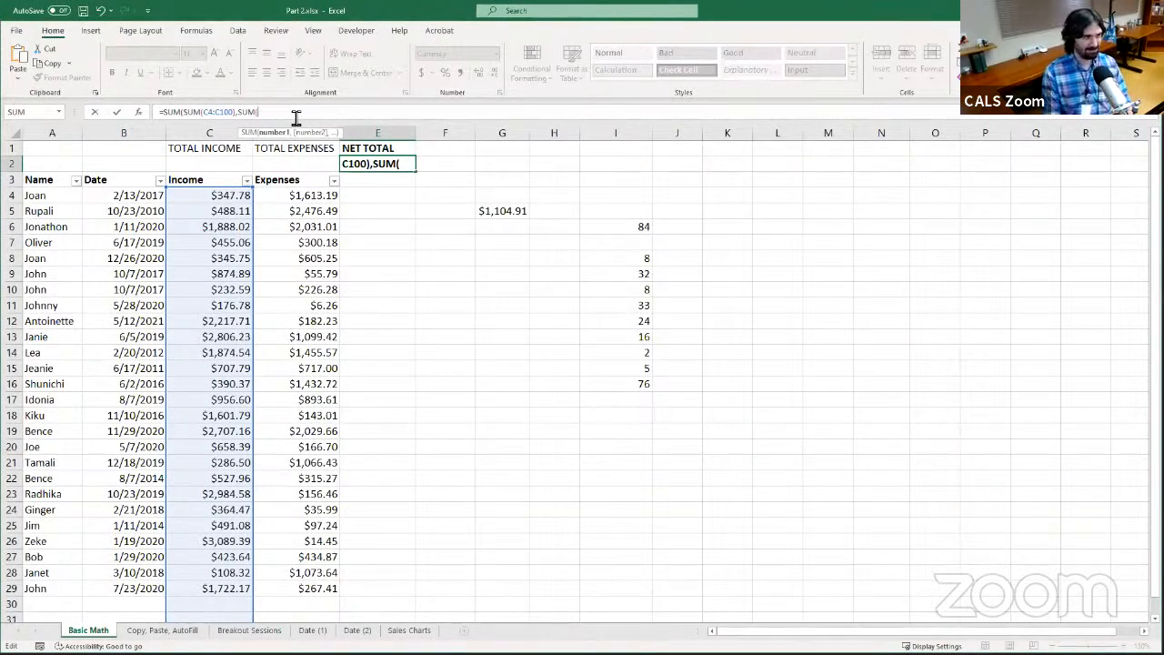
{"action": "key", "text": "Left"}
{"action": "key", "text": "Left"}
{"action": "key", "text": "Left"}
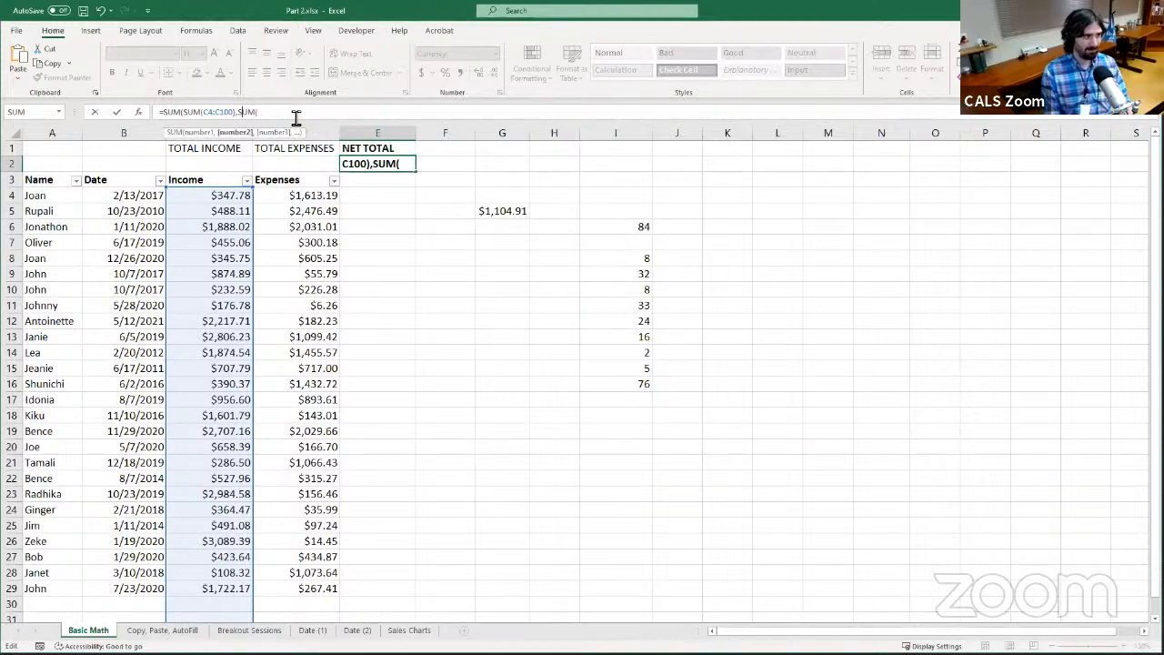
{"action": "type", "text": "-"}
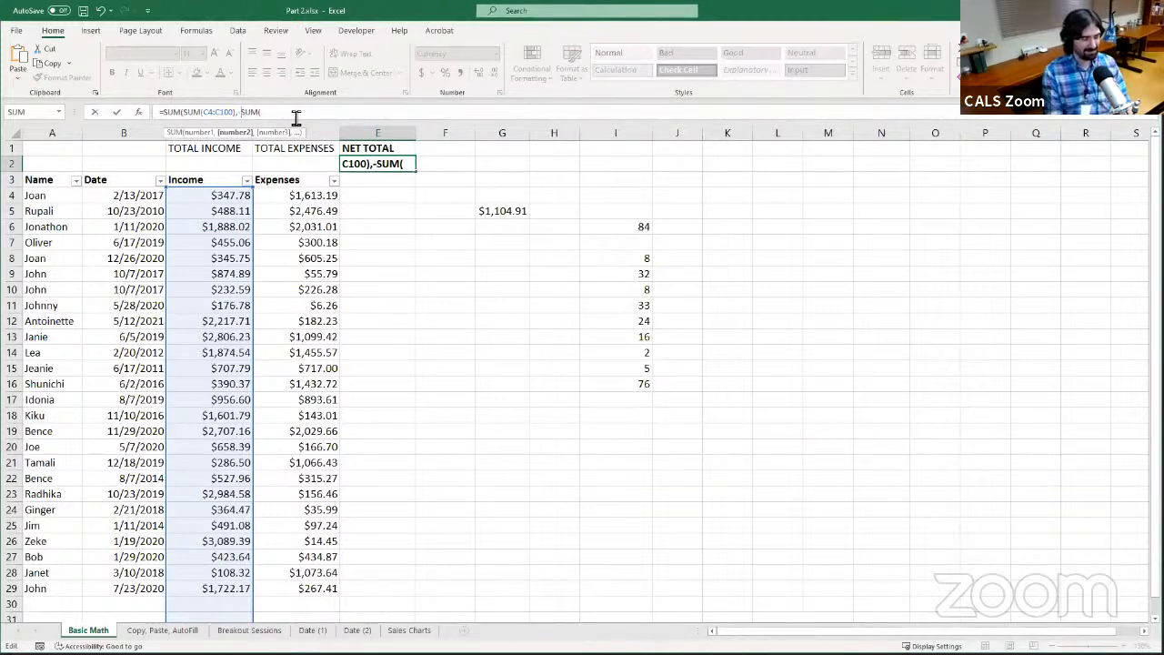
{"action": "key", "text": "Left"}
{"action": "key", "text": "Left"}
{"action": "key", "text": "Left"}
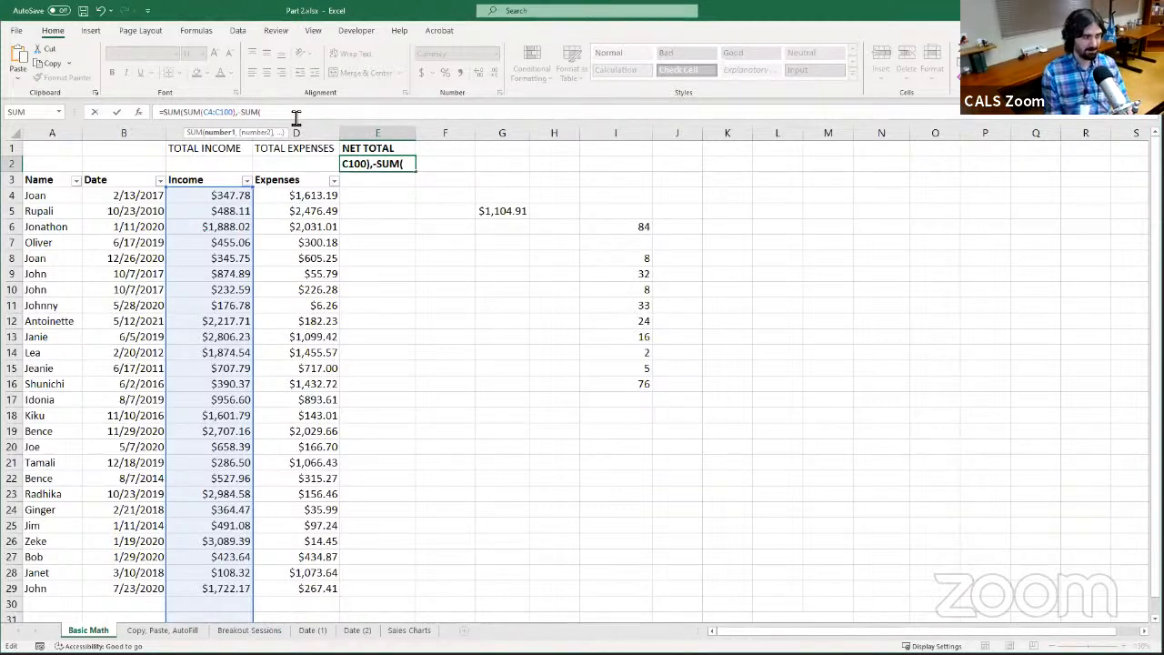
{"action": "key", "text": "Right"}
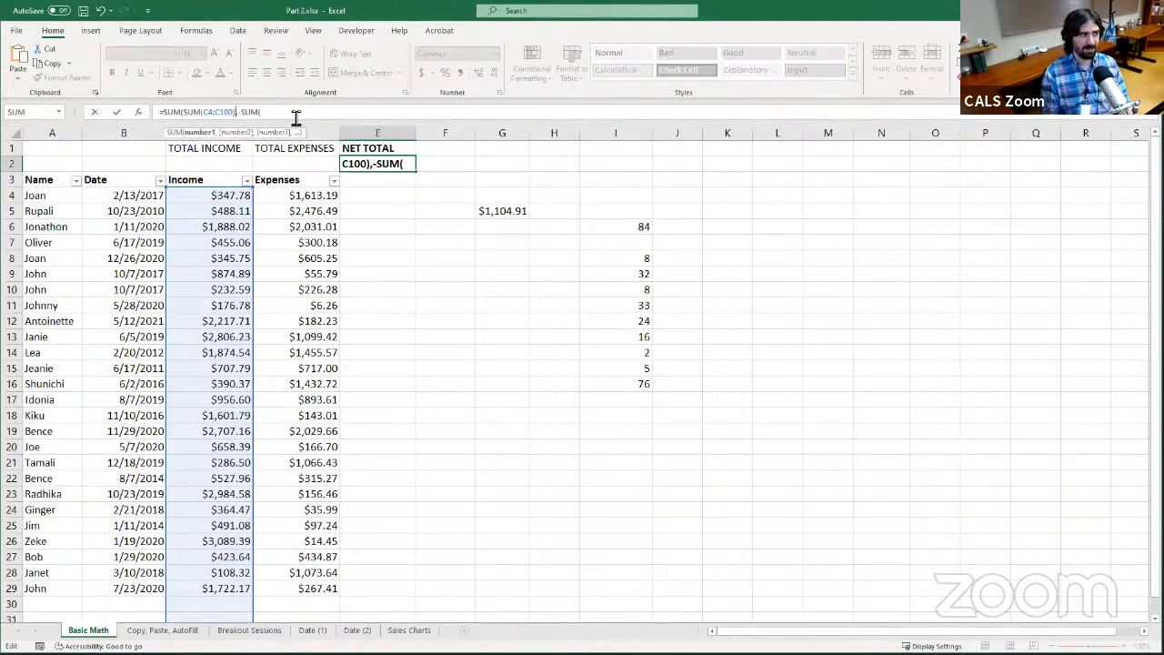
{"action": "key", "text": "Right"}
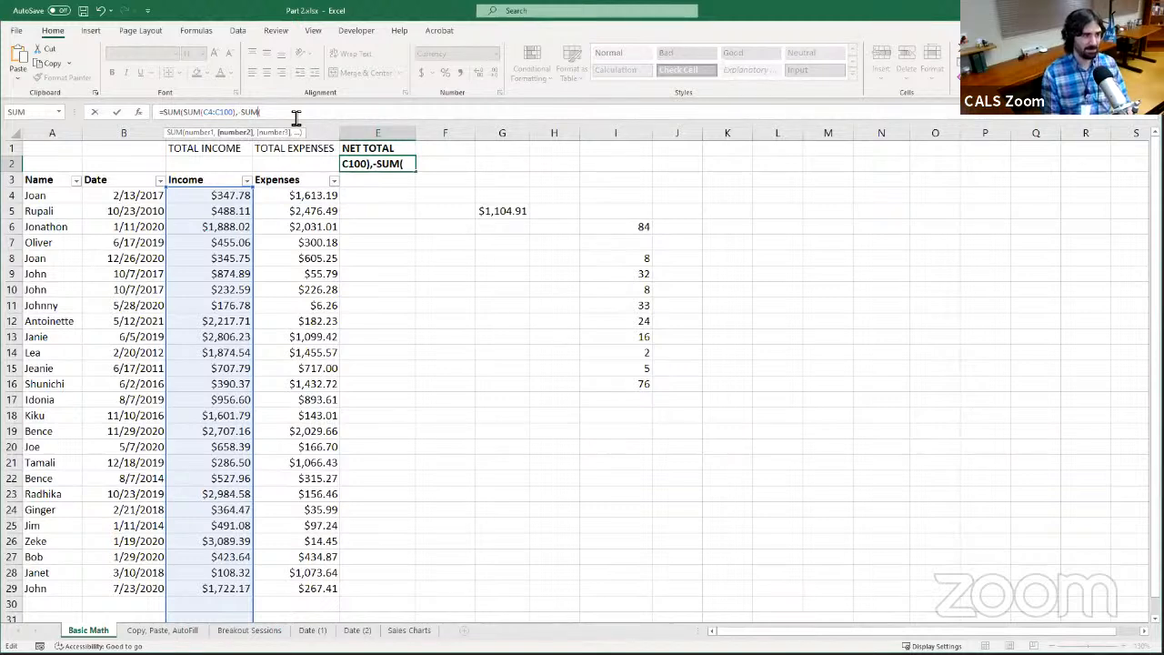
{"action": "key", "text": "Right"}
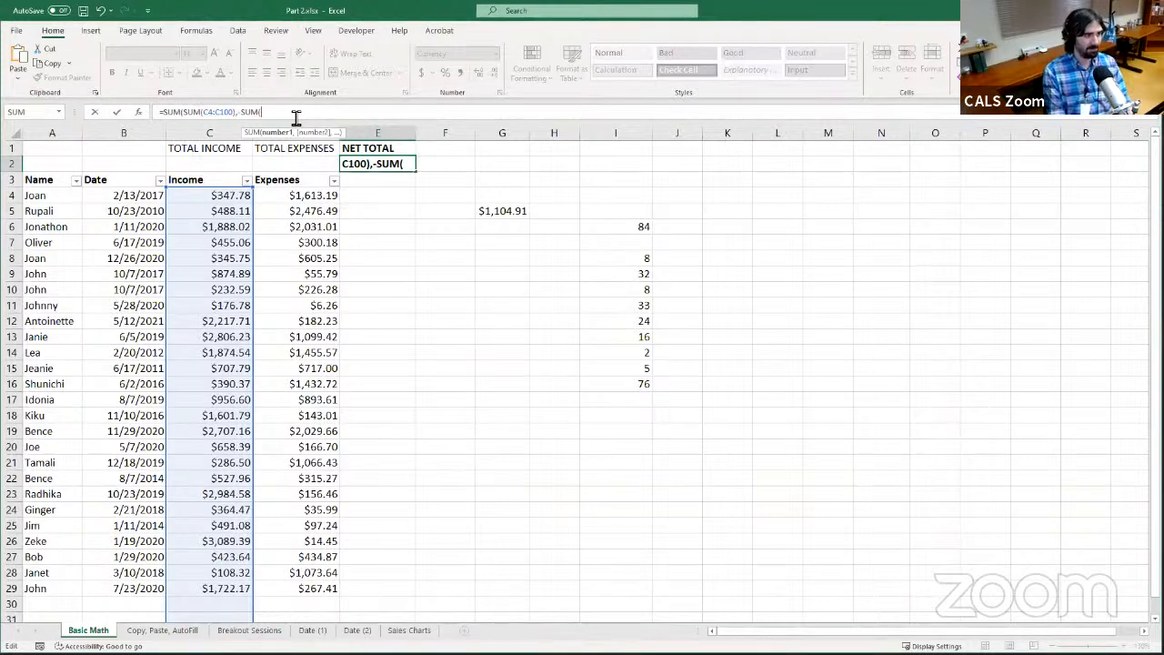
Complete E2 as =SUM(SUM(C4:C100),-SUM(D4:D100)), enter it, and reselect E2 to review the formula
{"action": "type", "text": "D4:D100"}
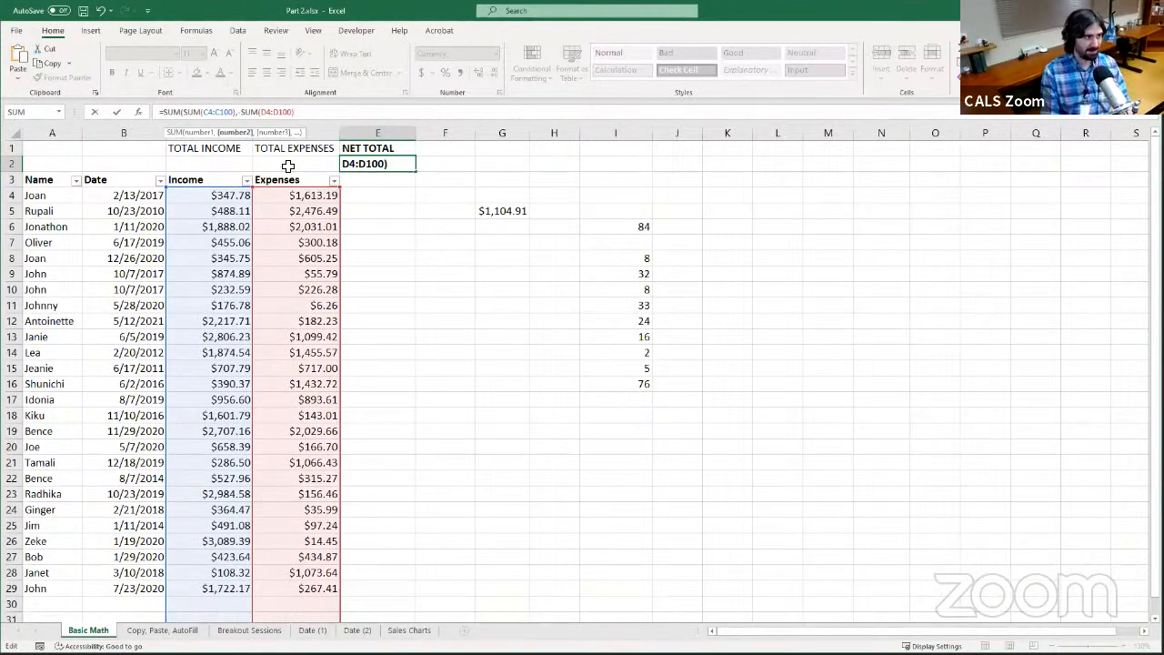
{"action": "type", "text": ")"}
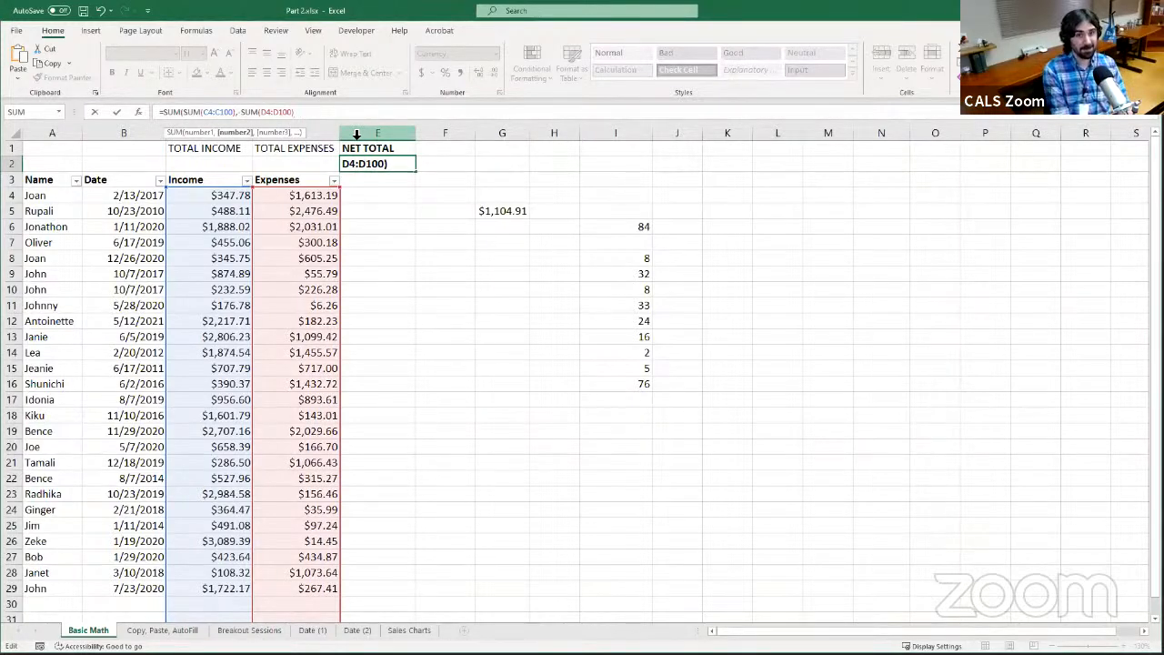
{"action": "type", "text": ")"}
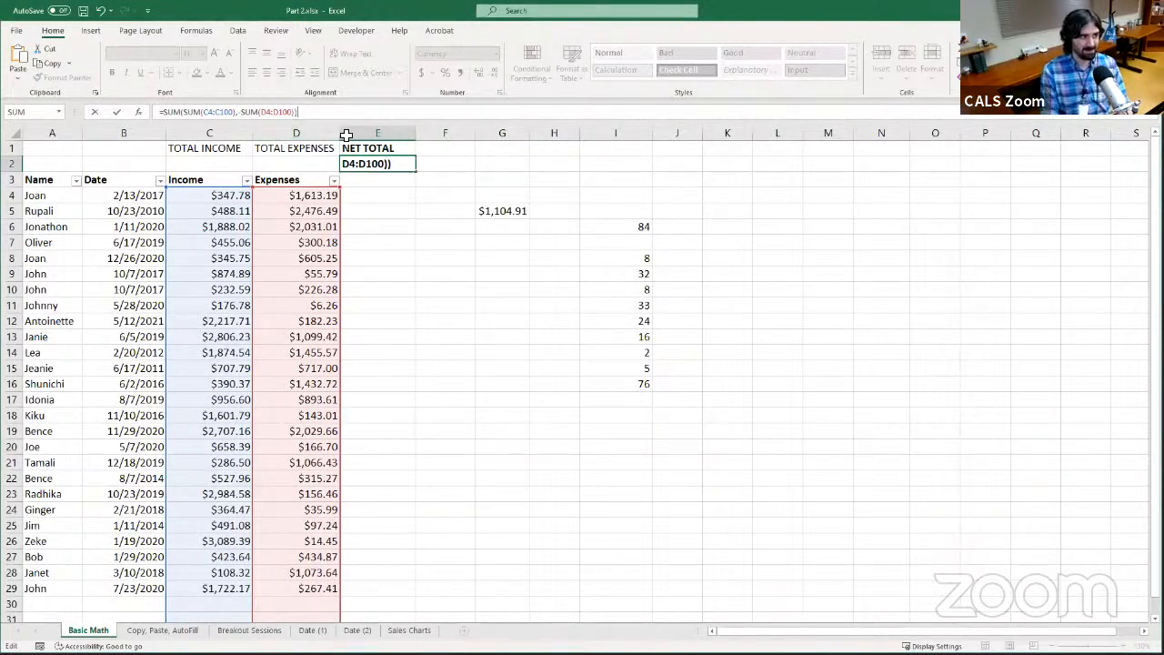
{"action": "key", "text": "Return"}
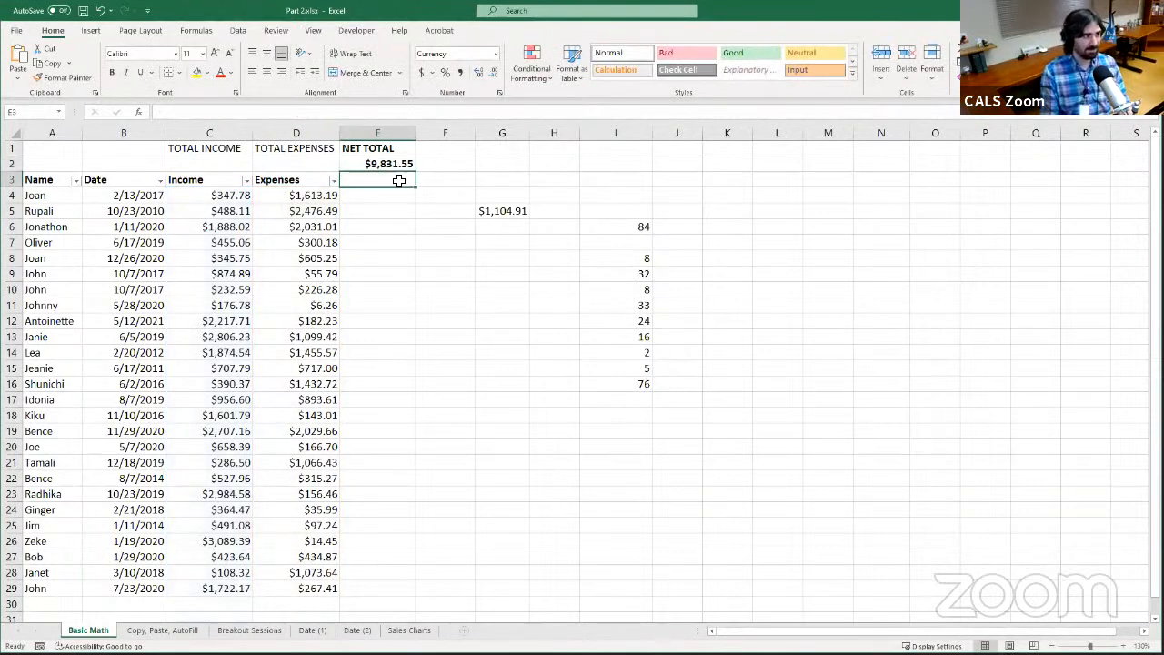
{"action": "left_click", "coordinate": [391, 164]}
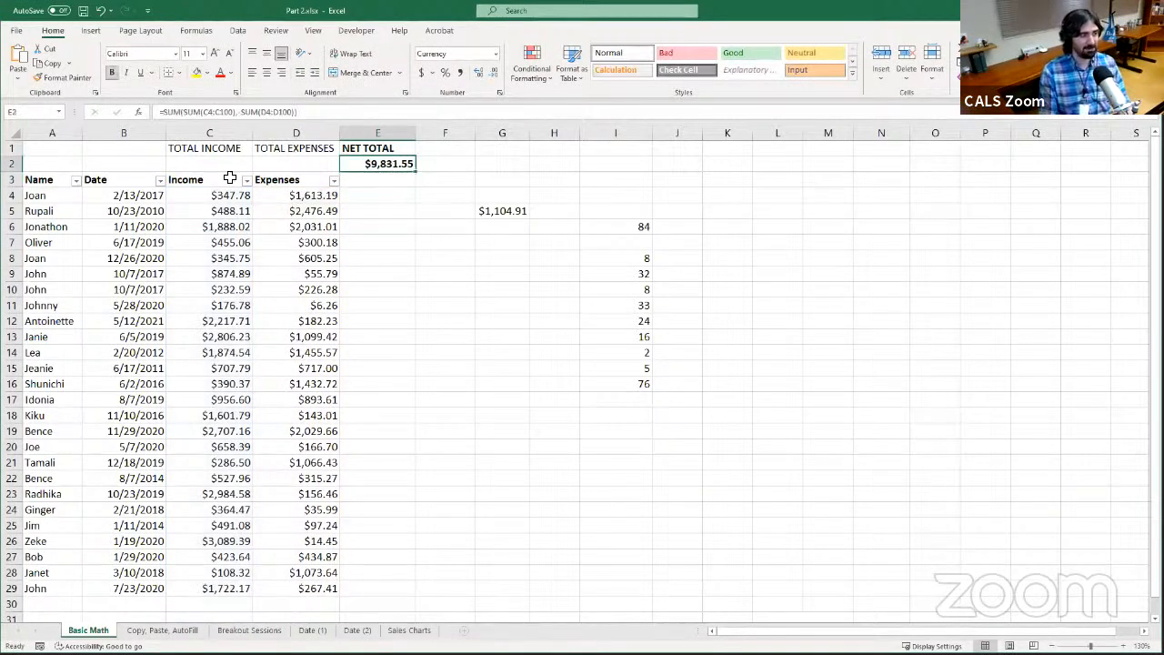
Check the cleared cells C2 and D2 against the nested formula in the NET TOTAL cell E2
{"action": "left_click", "coordinate": [233, 164]}
{"action": "left_click", "coordinate": [281, 164]}
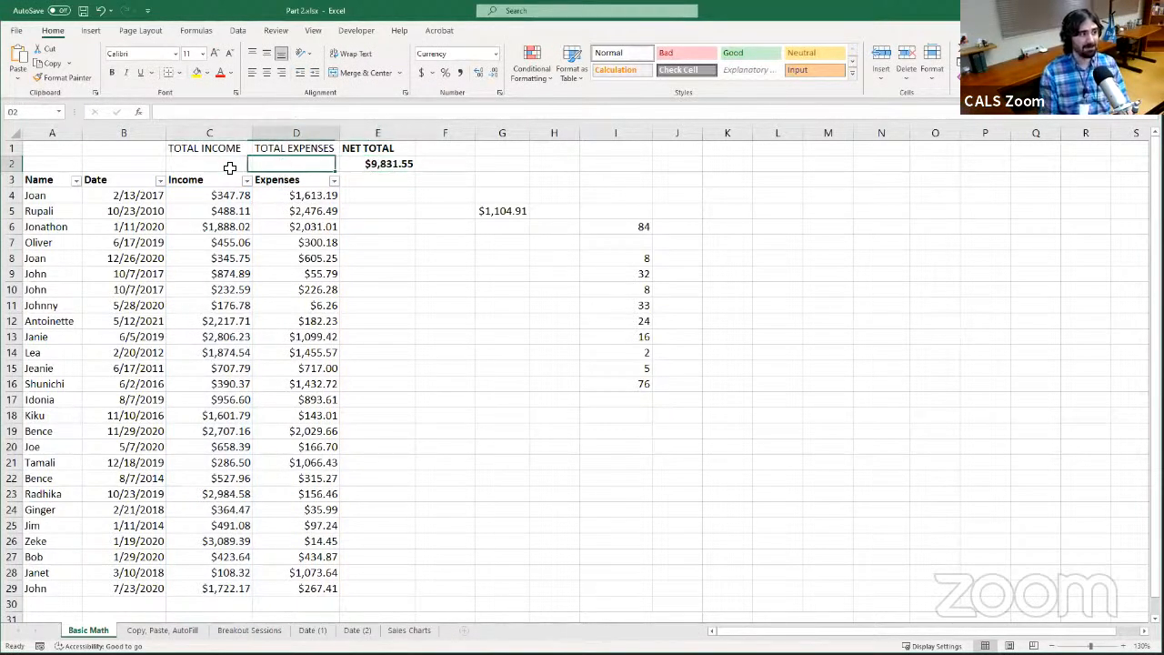
{"action": "left_click", "coordinate": [228, 165]}
{"action": "left_click", "coordinate": [289, 162]}
{"action": "left_click", "coordinate": [226, 162]}
{"action": "left_click", "coordinate": [281, 162]}
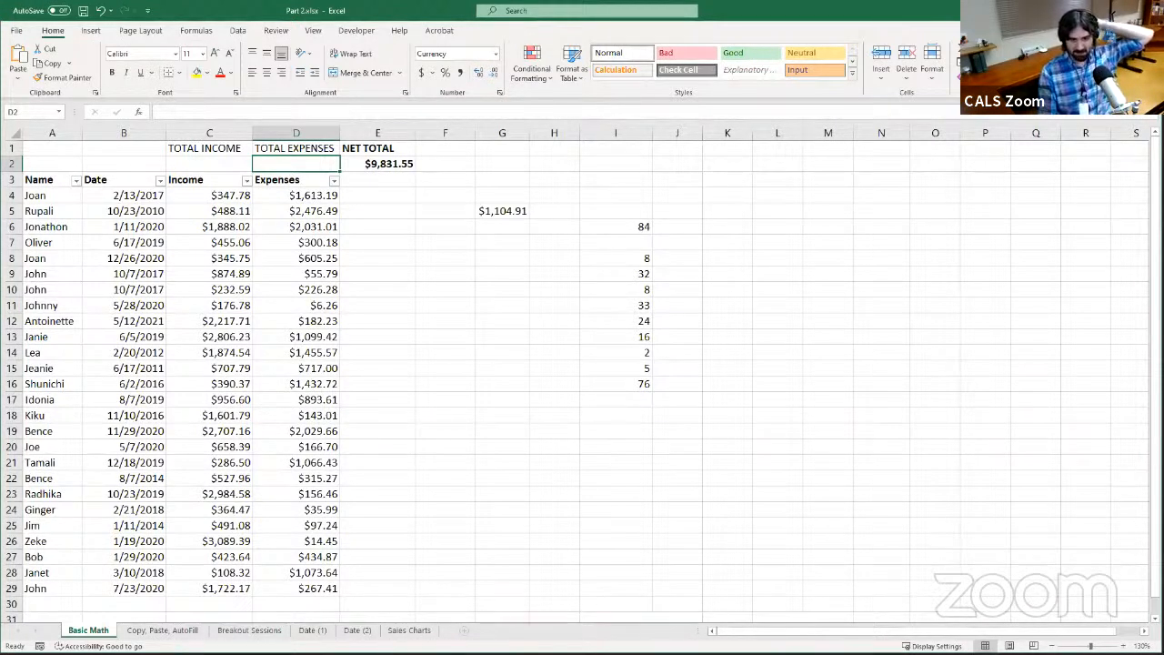
{"action": "left_click", "coordinate": [378, 197]}
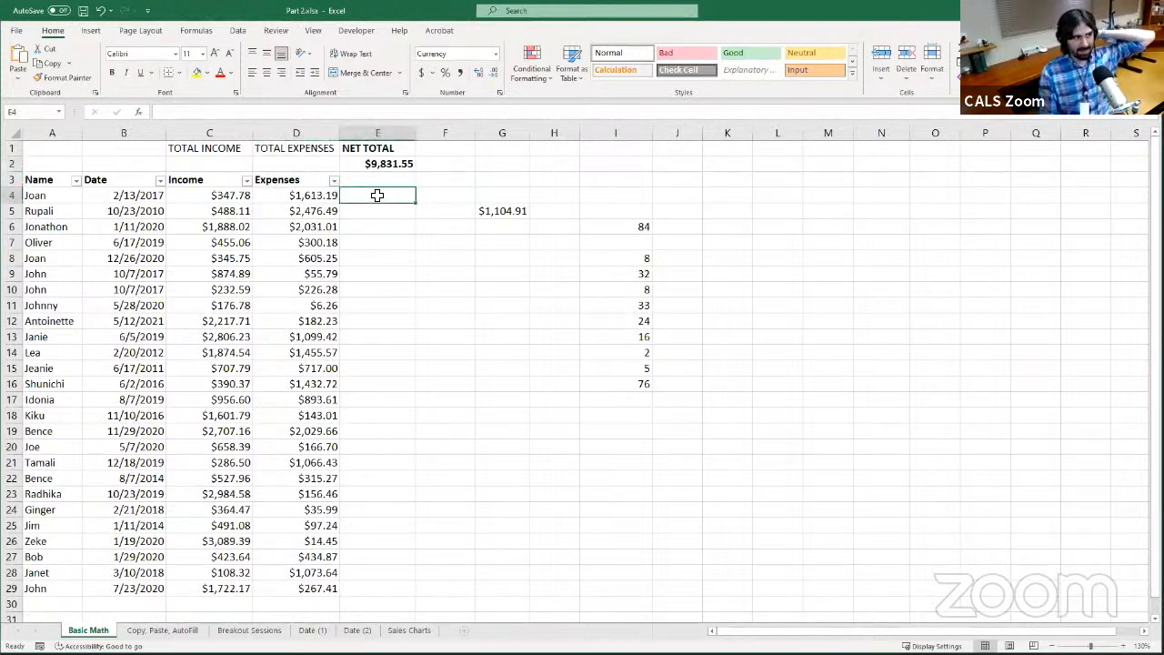
{"action": "left_click", "coordinate": [382, 165]}
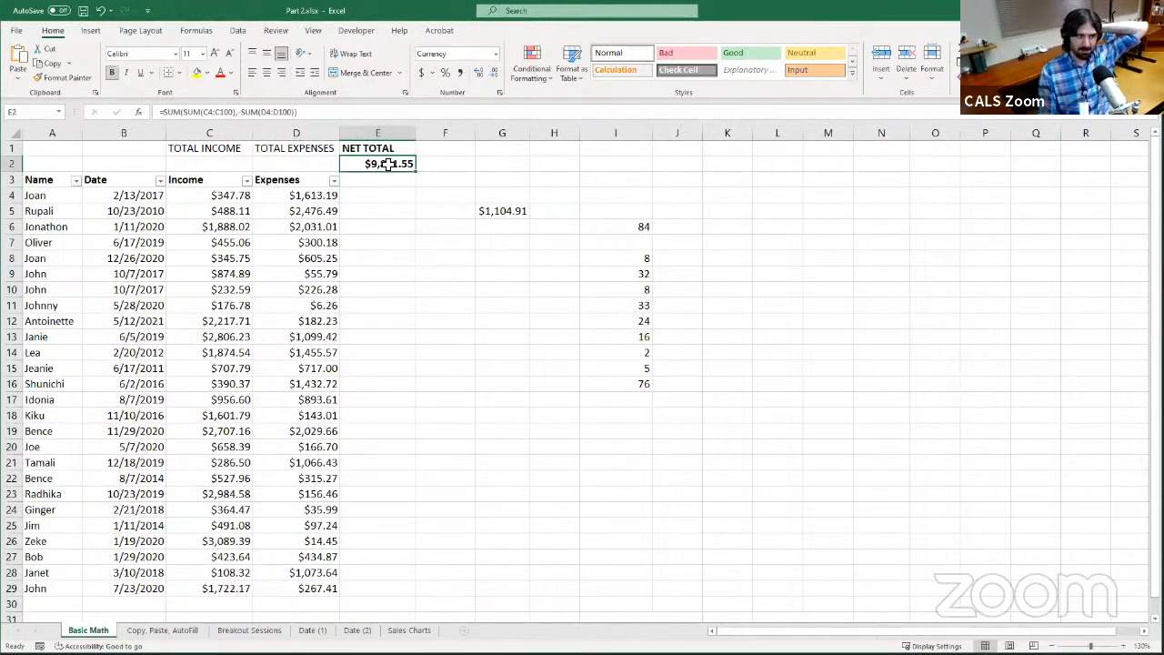
Enter the subtraction formula =C4-D4 in E4 for the first row's net amount, and reselect E4 to review it
{"action": "left_click", "coordinate": [378, 194]}
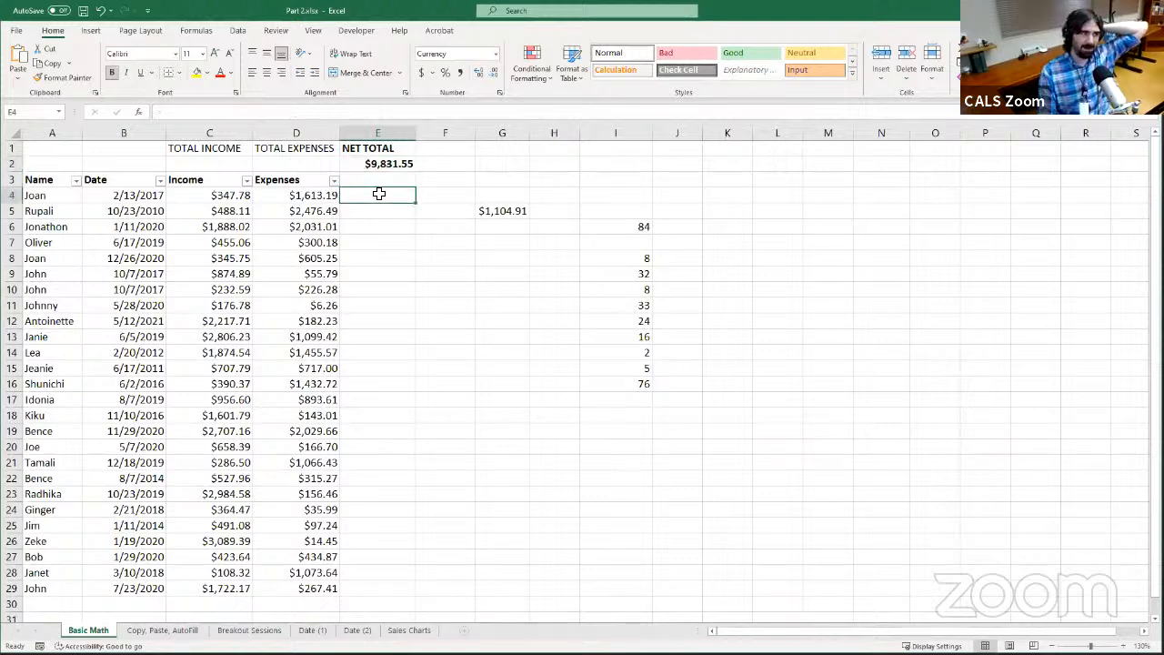
{"action": "left_click", "coordinate": [284, 111]}
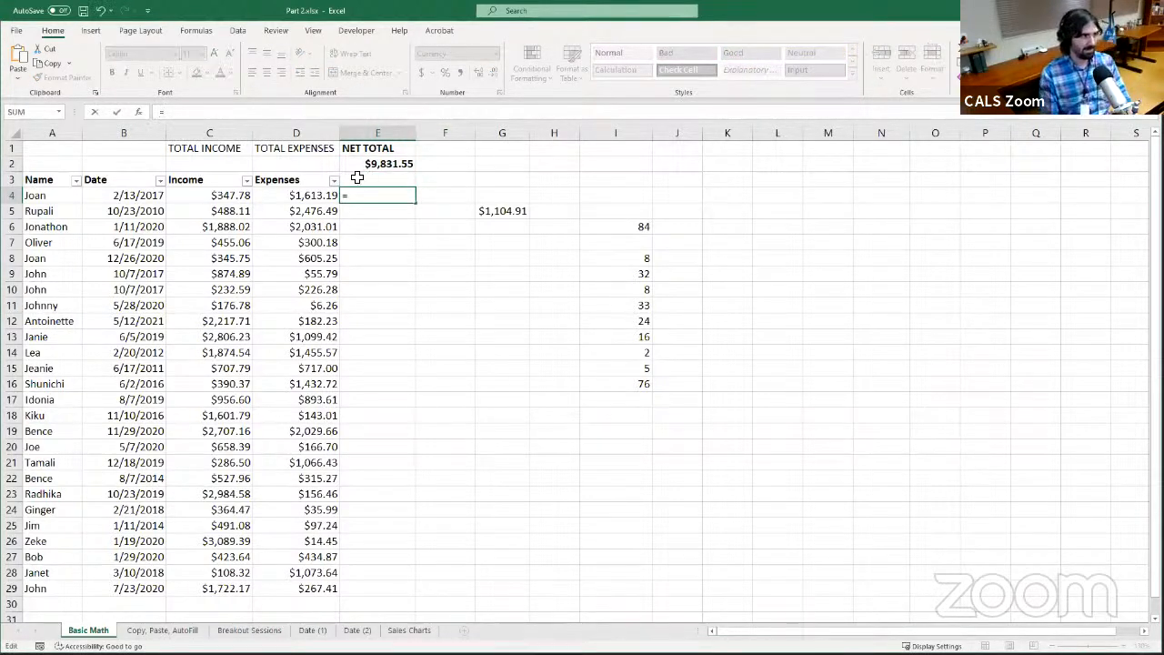
{"action": "type", "text": "="}
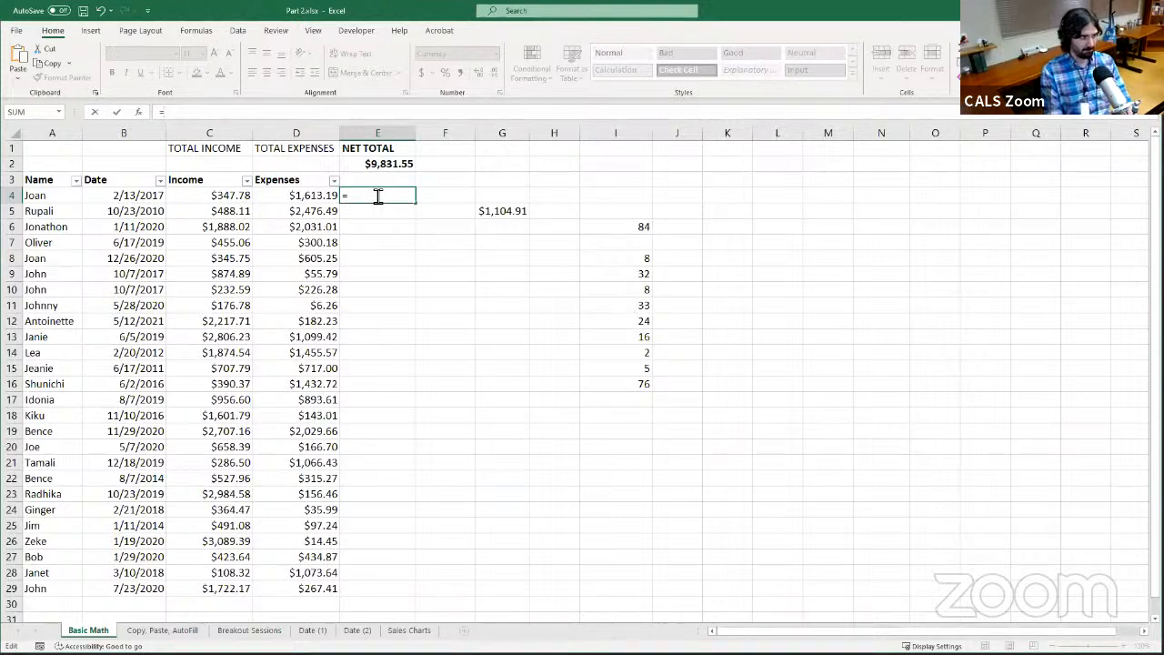
{"action": "type", "text": "C4"}
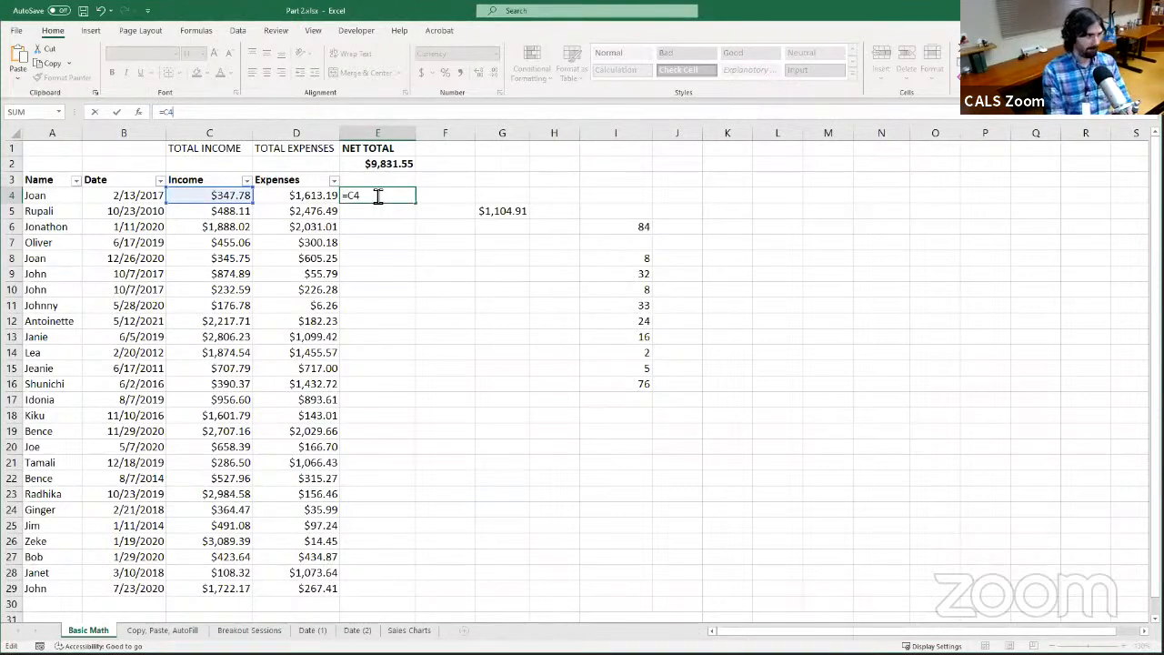
{"action": "type", "text": "-"}
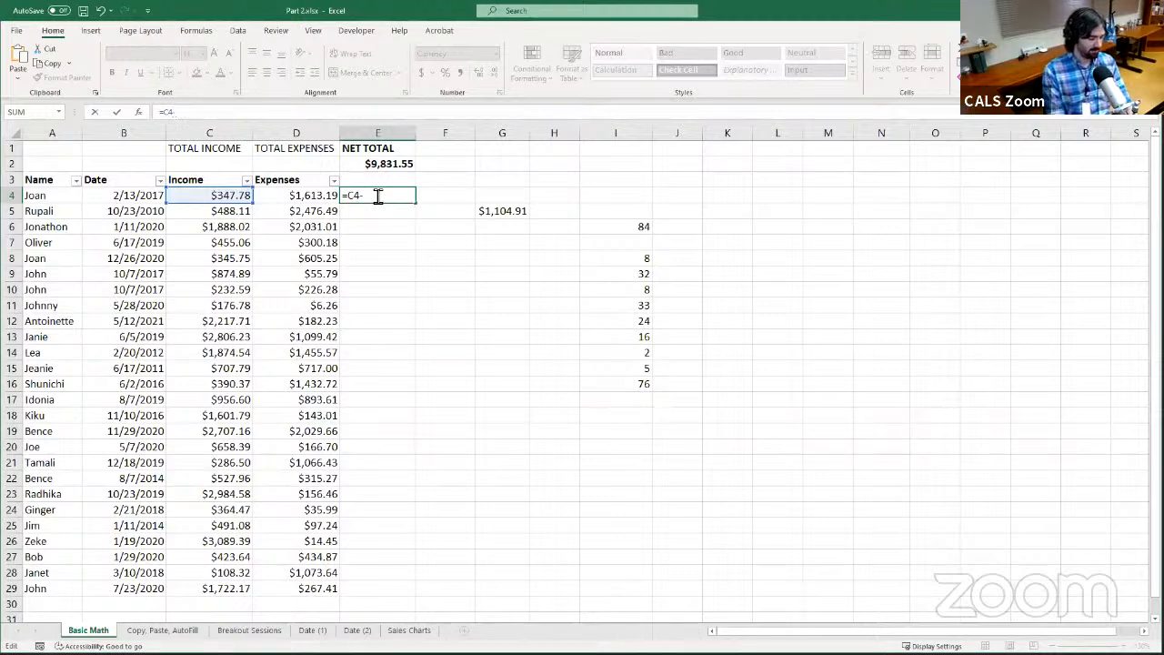
{"action": "type", "text": "D4"}
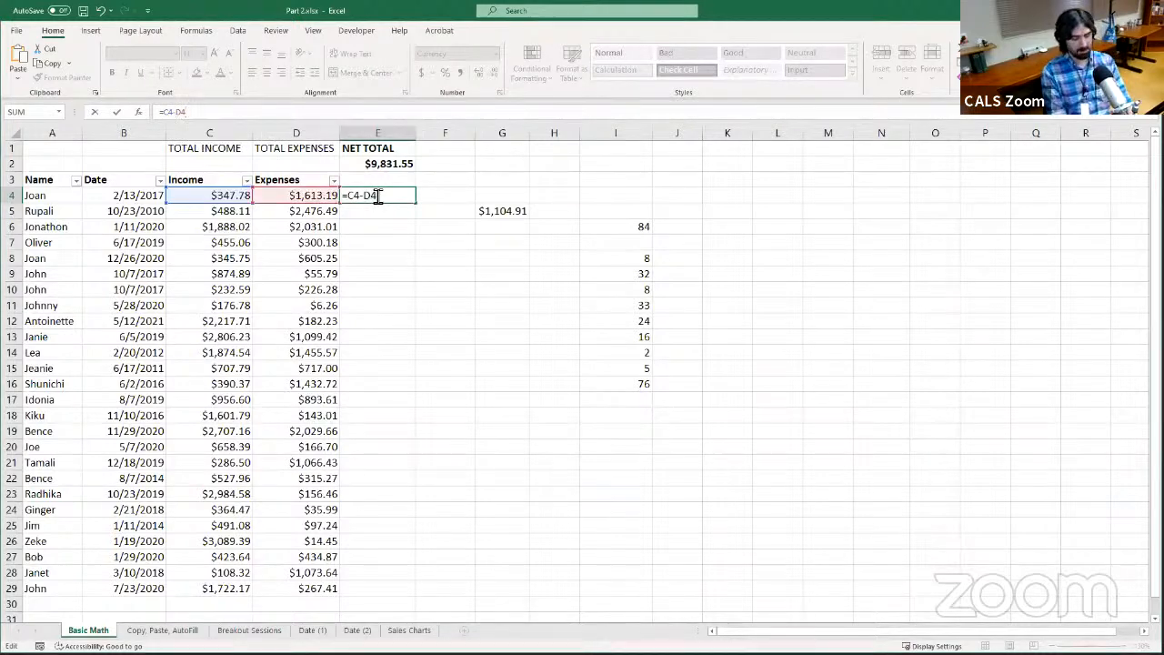
{"action": "key", "text": "Return"}
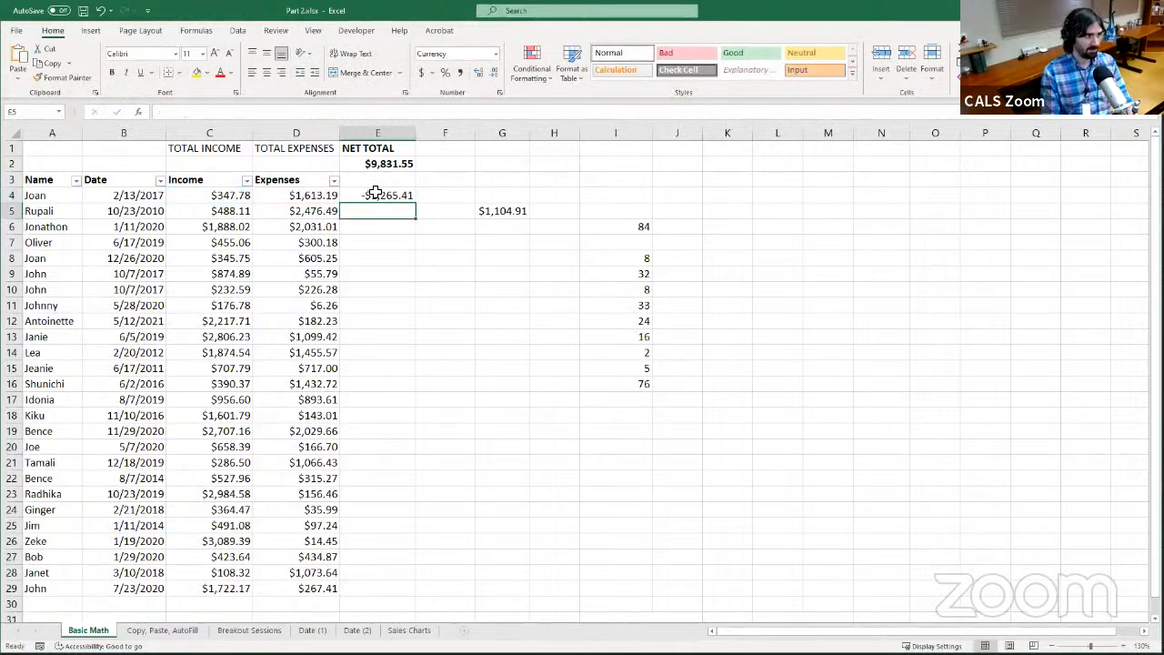
{"action": "left_click", "coordinate": [380, 194]}
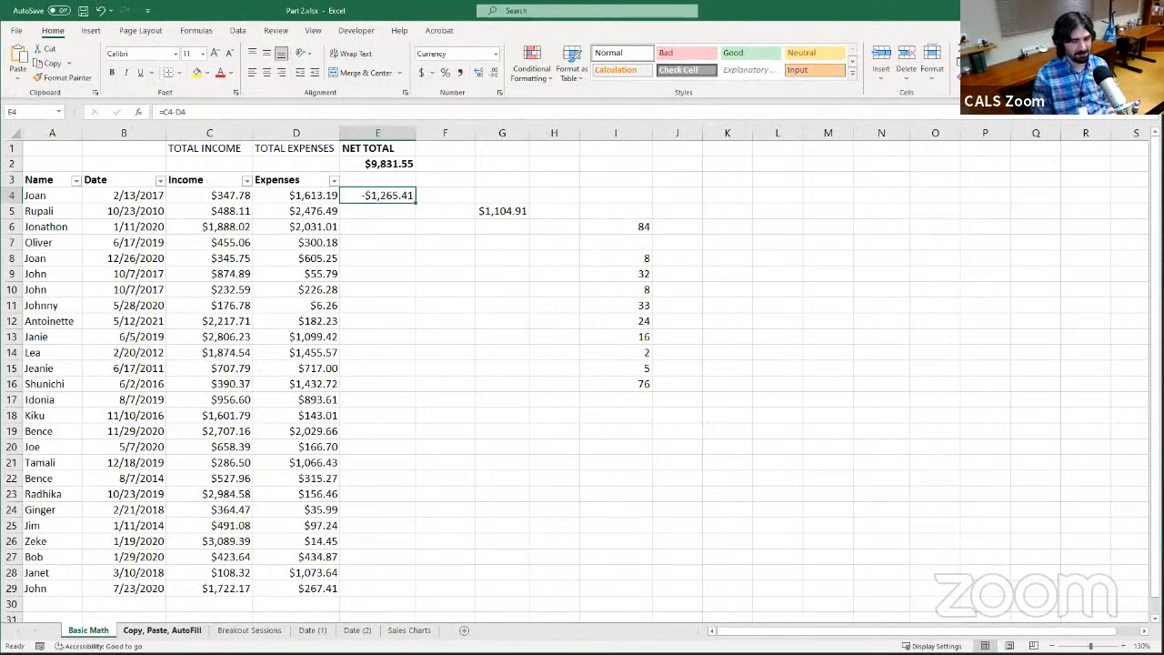
Switch to the Copy, Paste, AutoFill sheet and review the January and February balance formulas in D2 and D3
{"action": "left_click", "coordinate": [162, 629]}
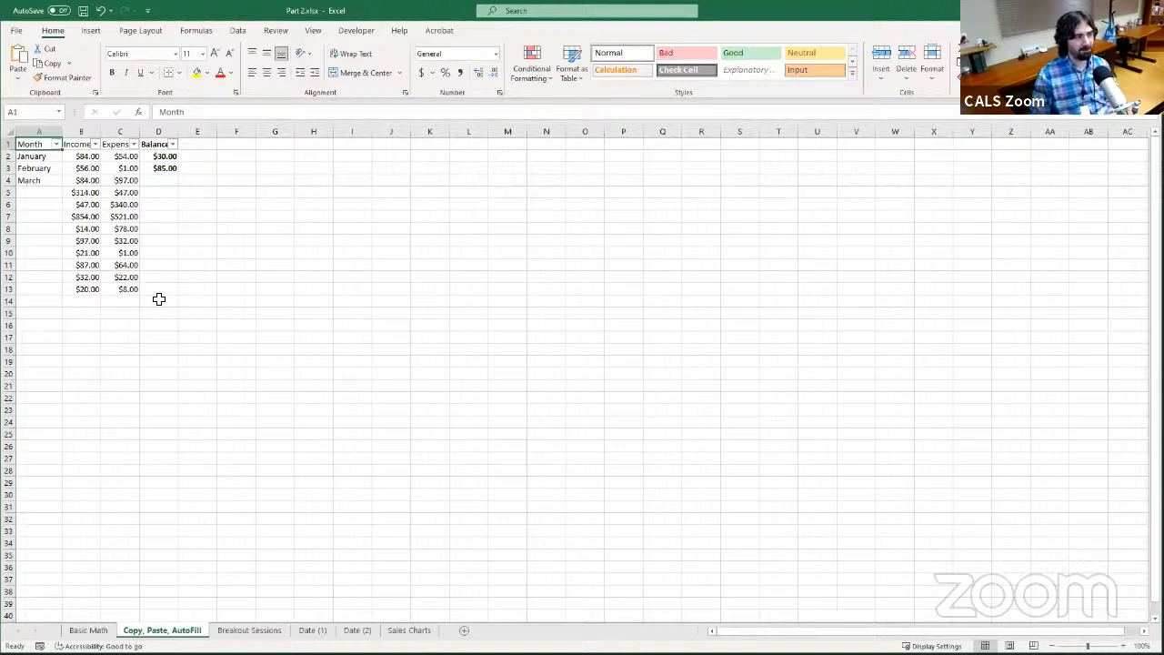
{"action": "left_click", "coordinate": [162, 157]}
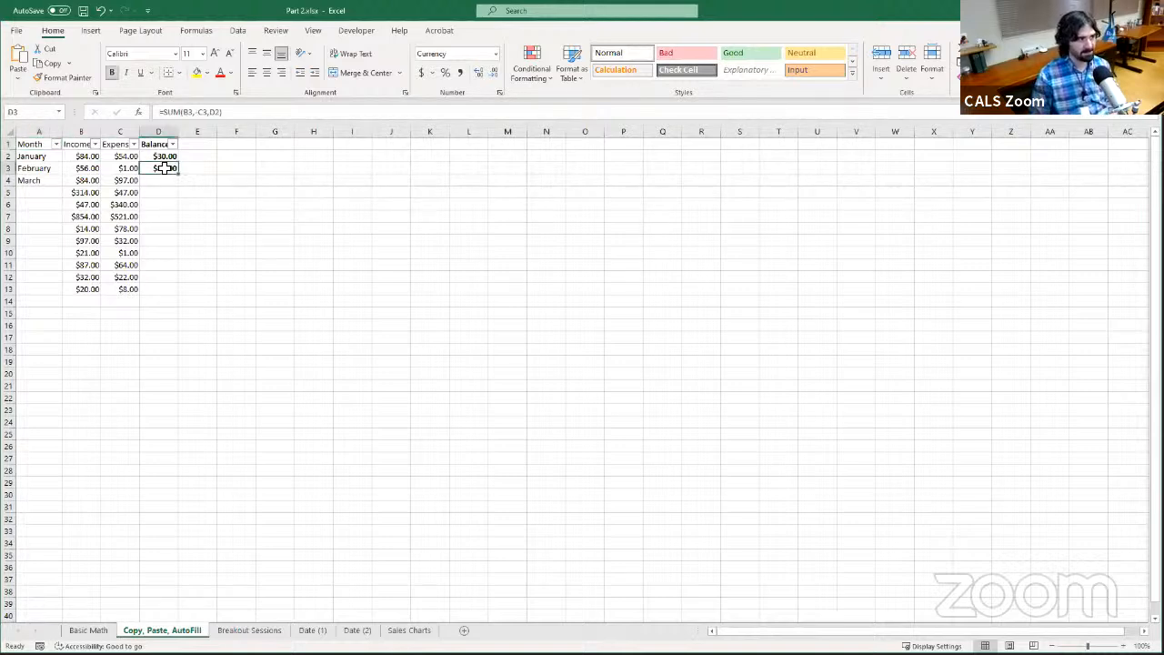
{"action": "left_click", "coordinate": [159, 169]}
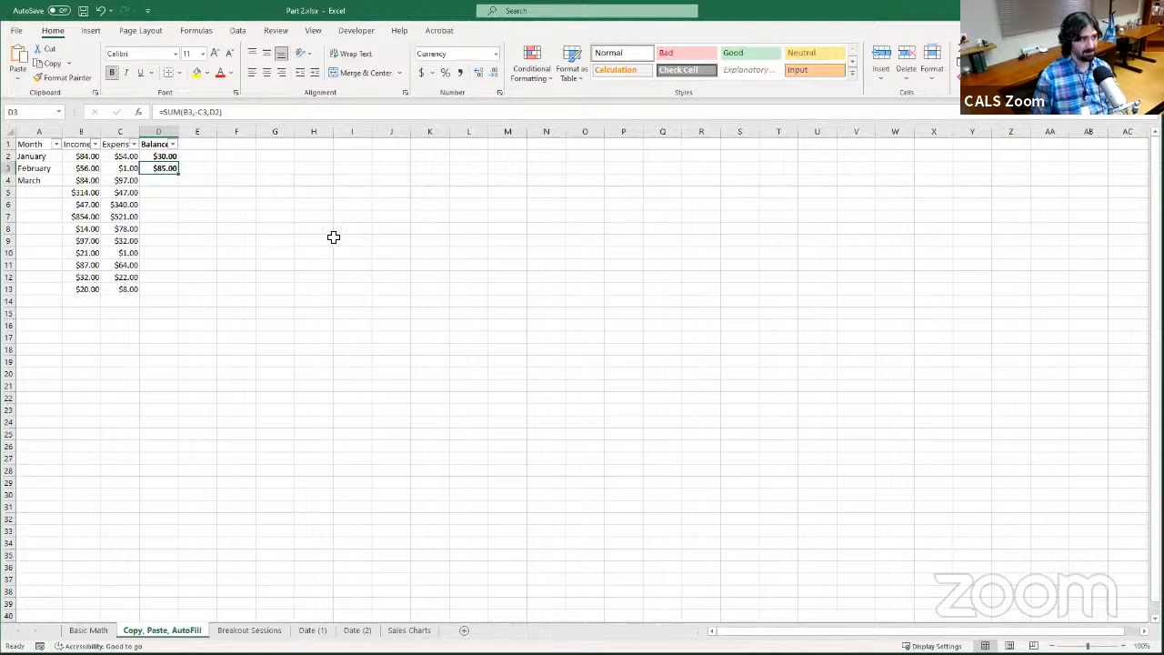
Copy the February balance formula in D3 and paste it with the standard paste option into D4:D13
{"action": "key", "text": "ctrl+c"}
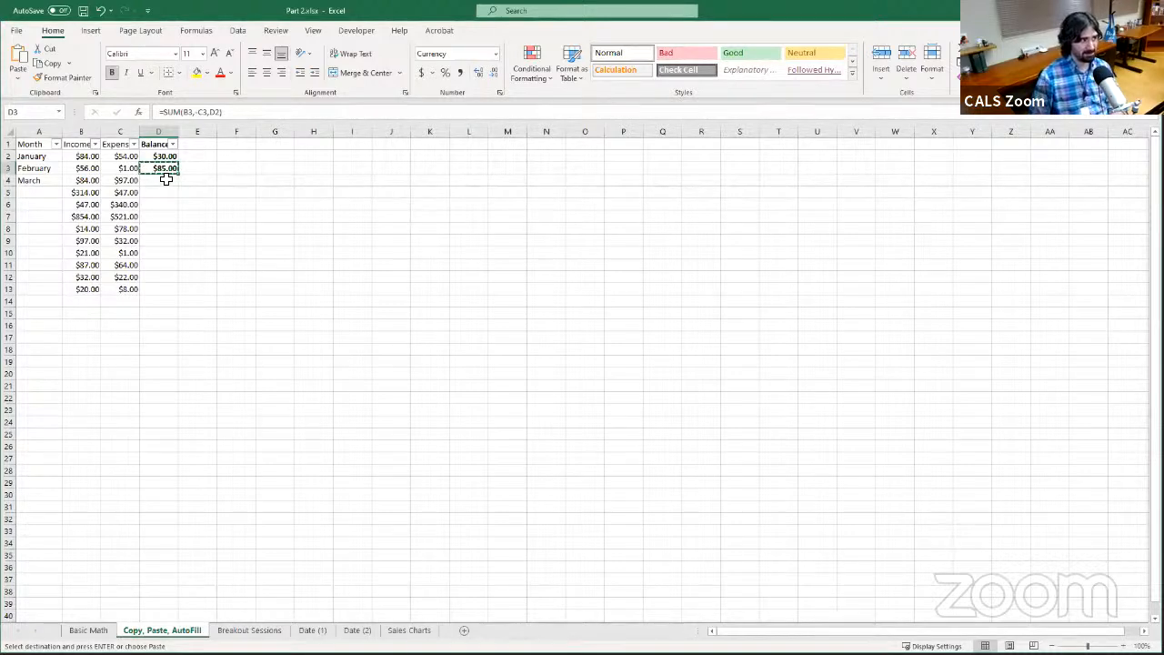
{"action": "left_click_drag", "start_coordinate": [166, 179], "coordinate": [179, 297]}
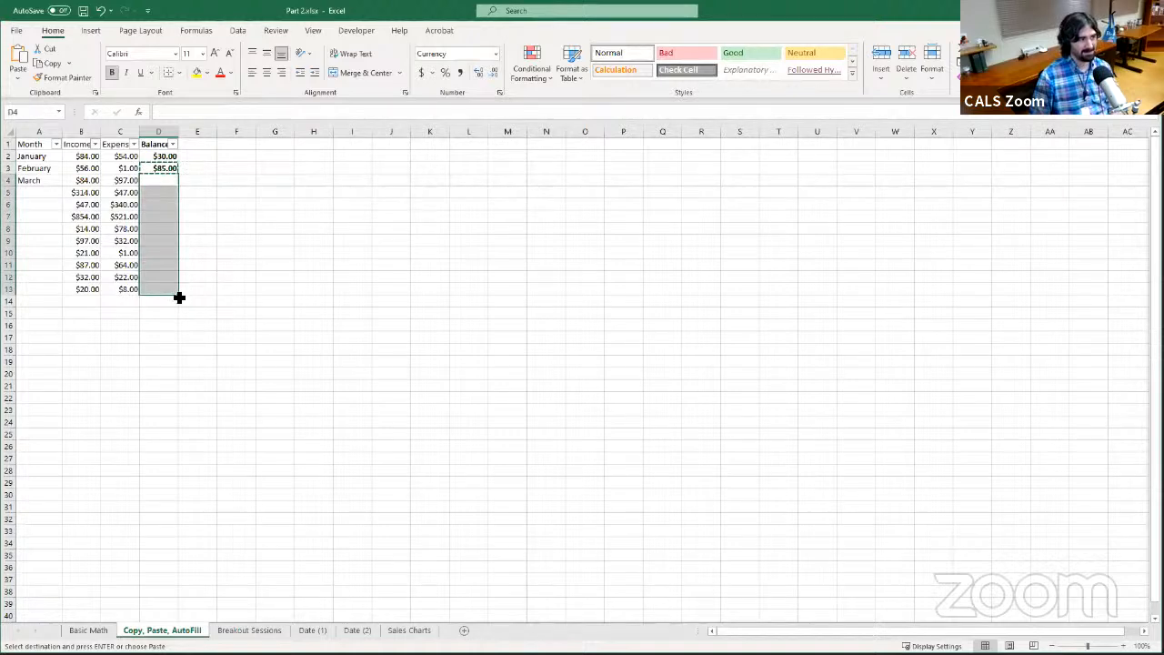
{"action": "left_click", "coordinate": [153, 181]}
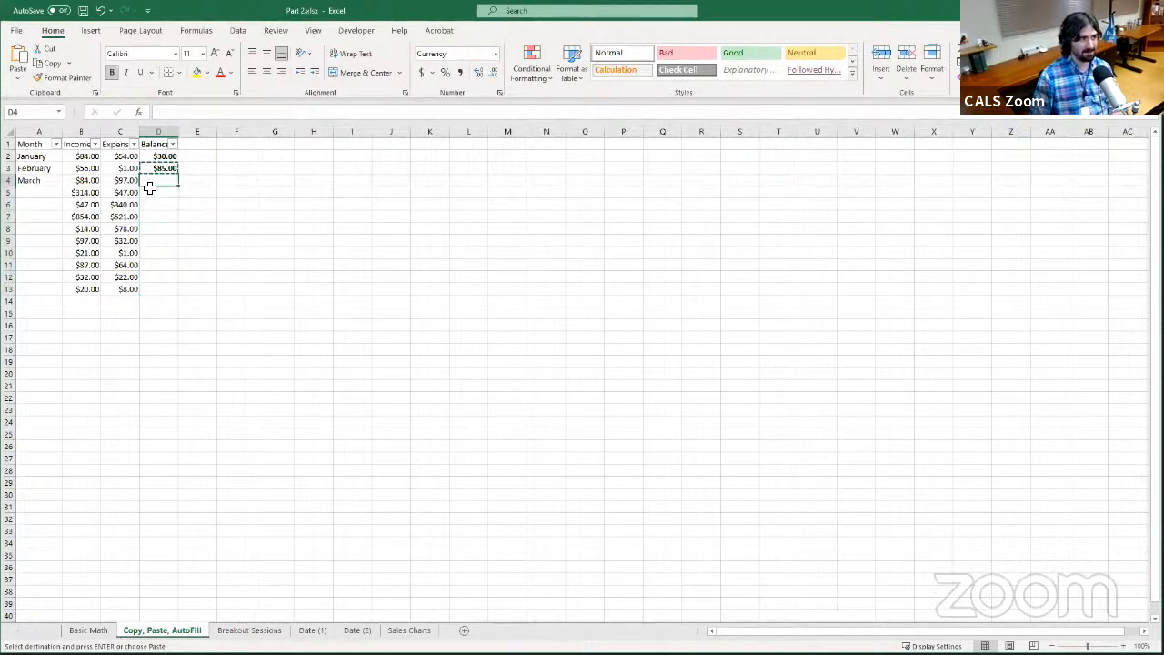
{"action": "left_click_drag", "start_coordinate": [150, 185], "coordinate": [158, 292]}
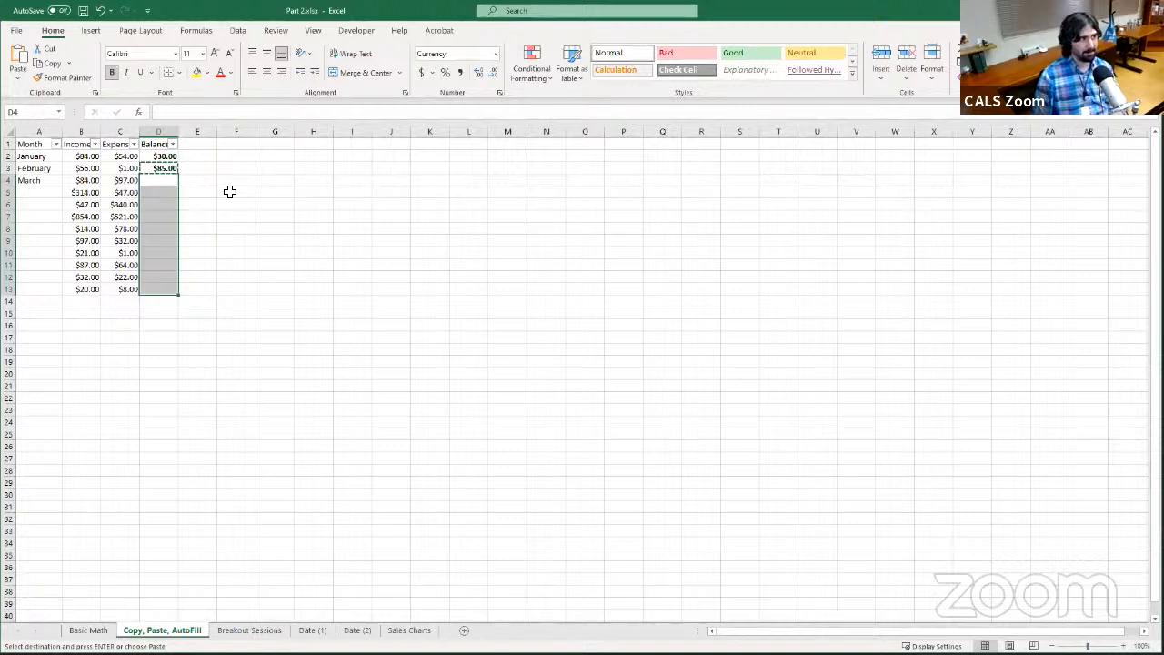
{"action": "key", "text": "ctrl+v"}
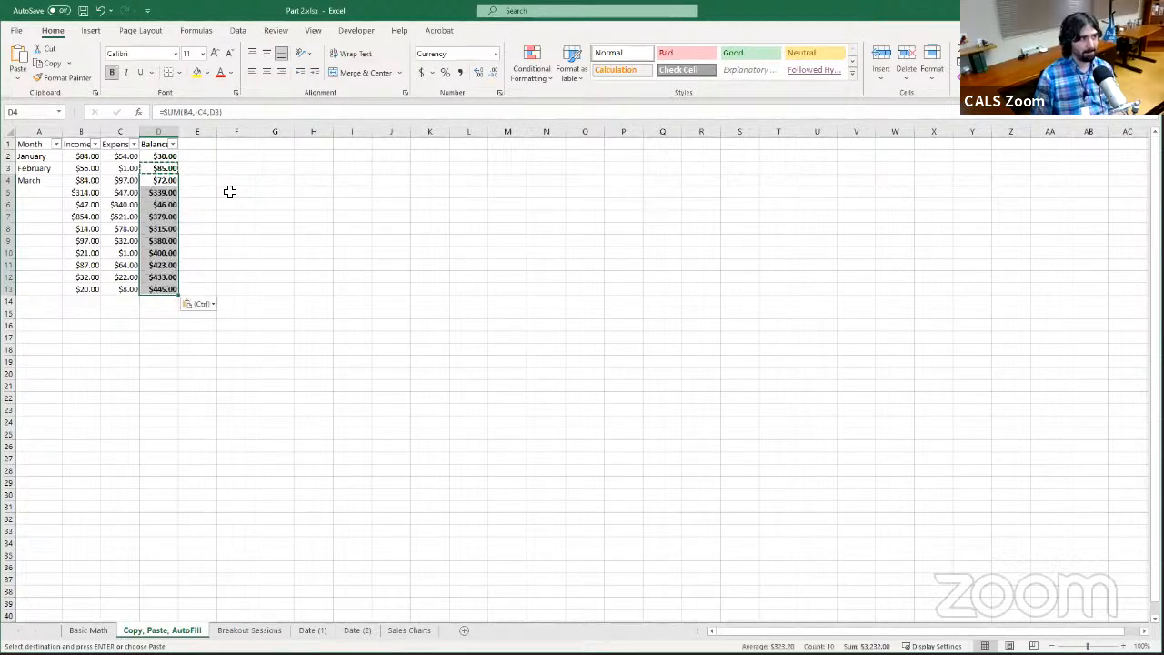
{"action": "left_click", "coordinate": [20, 86]}
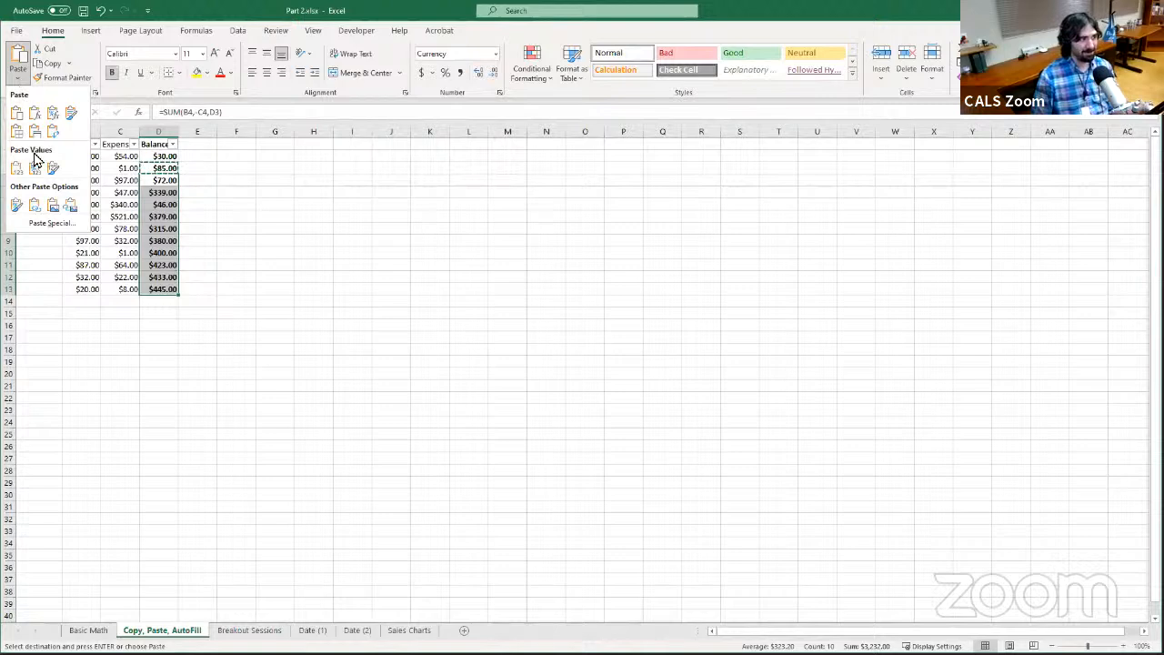
{"action": "left_click", "coordinate": [16, 113]}
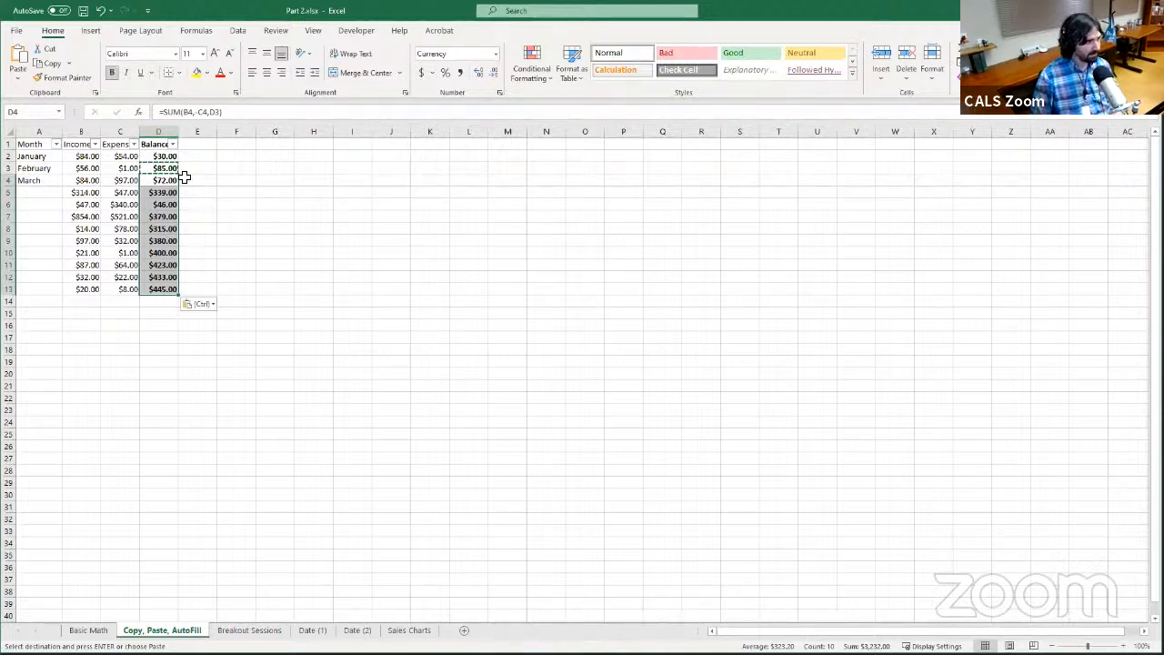
Compare the relative references in the pasted Balance formulas, such as D4 and D11, with the original formulas in D2 and D3
{"action": "left_click", "coordinate": [154, 181]}
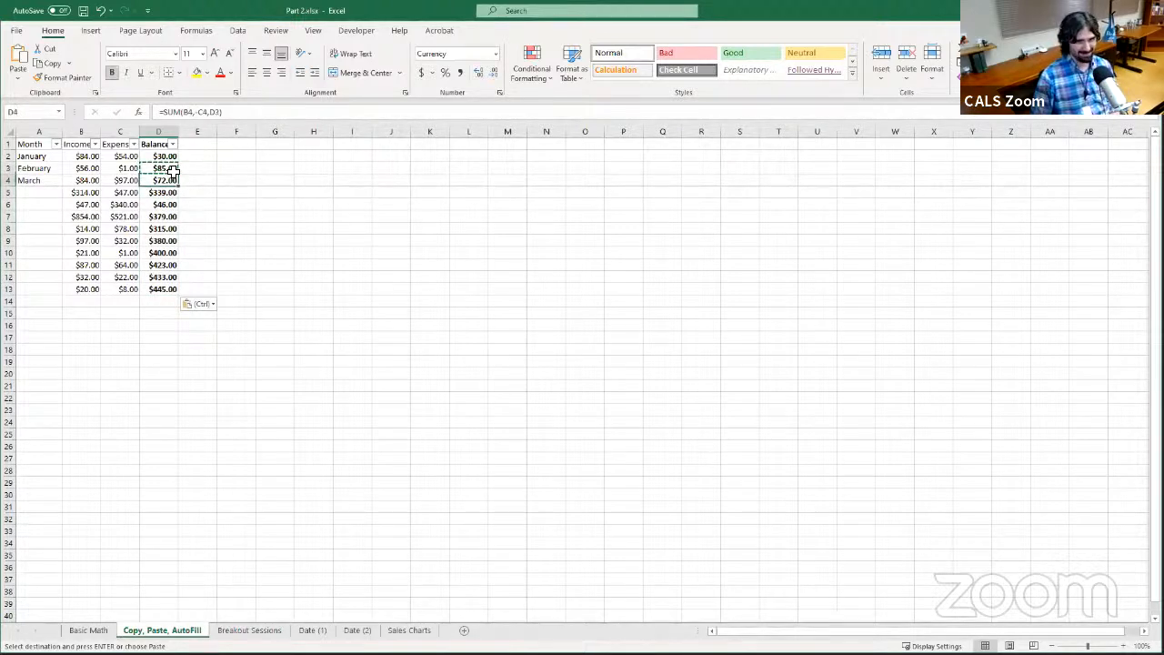
{"action": "left_click", "coordinate": [160, 169]}
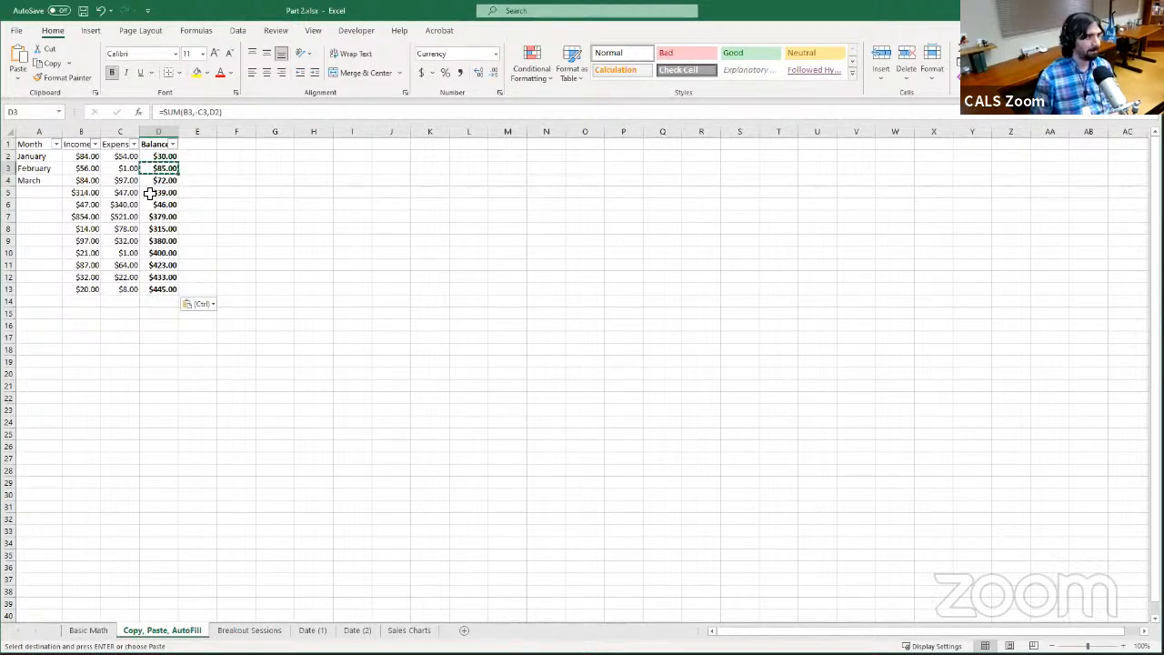
{"action": "left_click", "coordinate": [160, 184]}
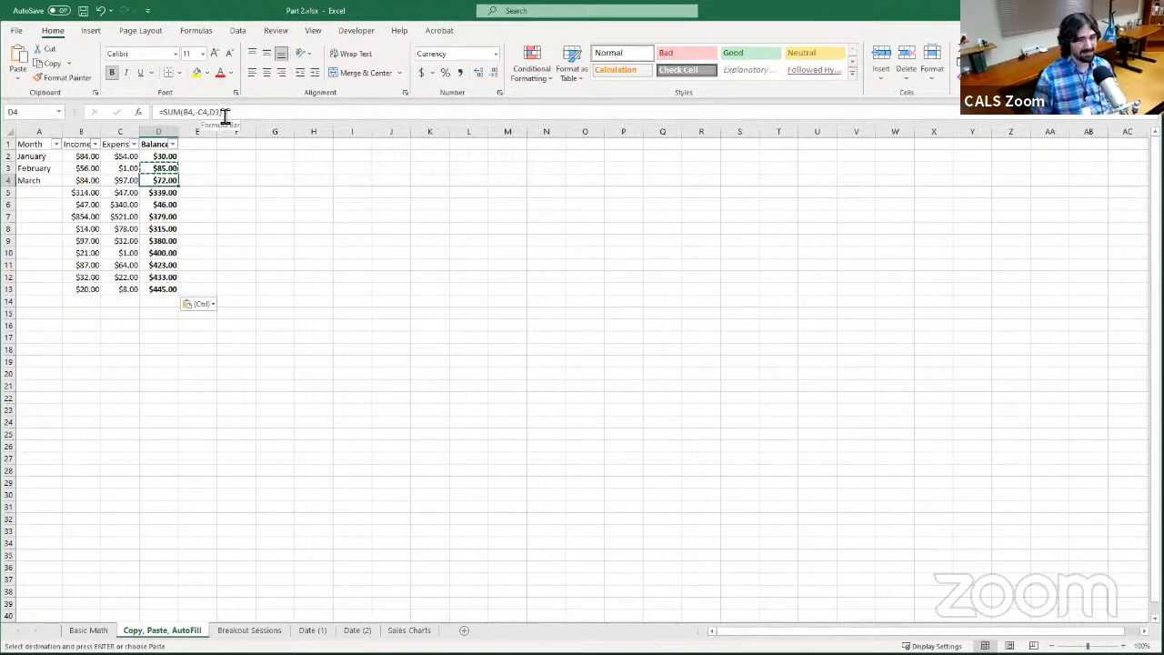
{"action": "right_click", "coordinate": [166, 265]}
{"action": "left_click", "coordinate": [161, 266]}
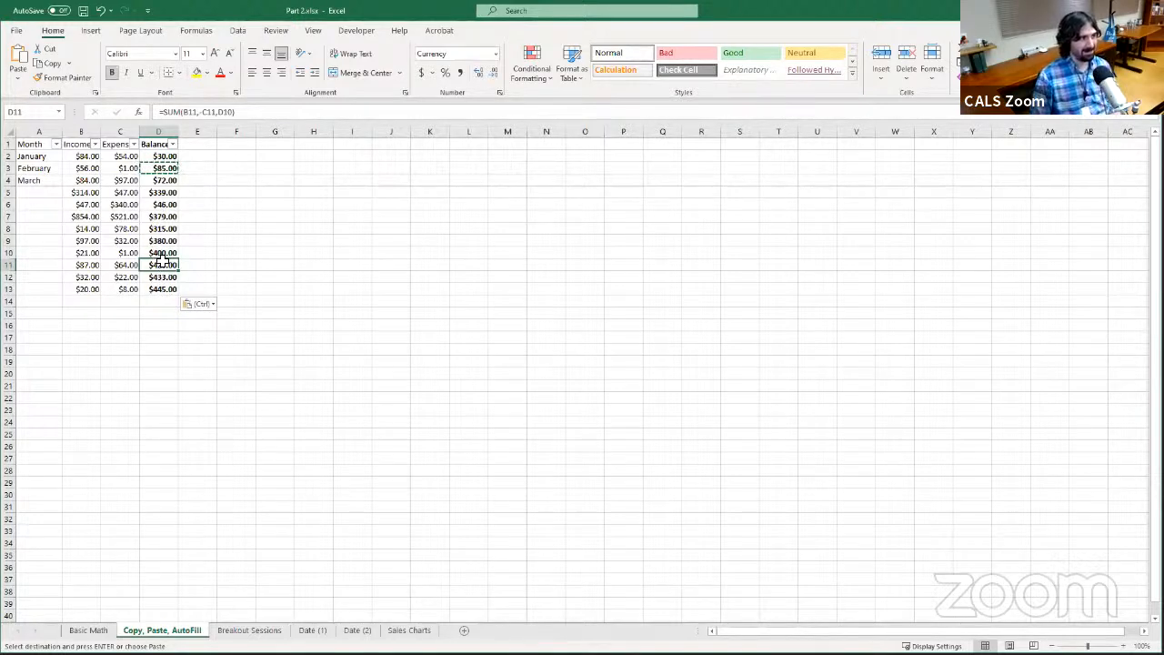
{"action": "left_click", "coordinate": [162, 159]}
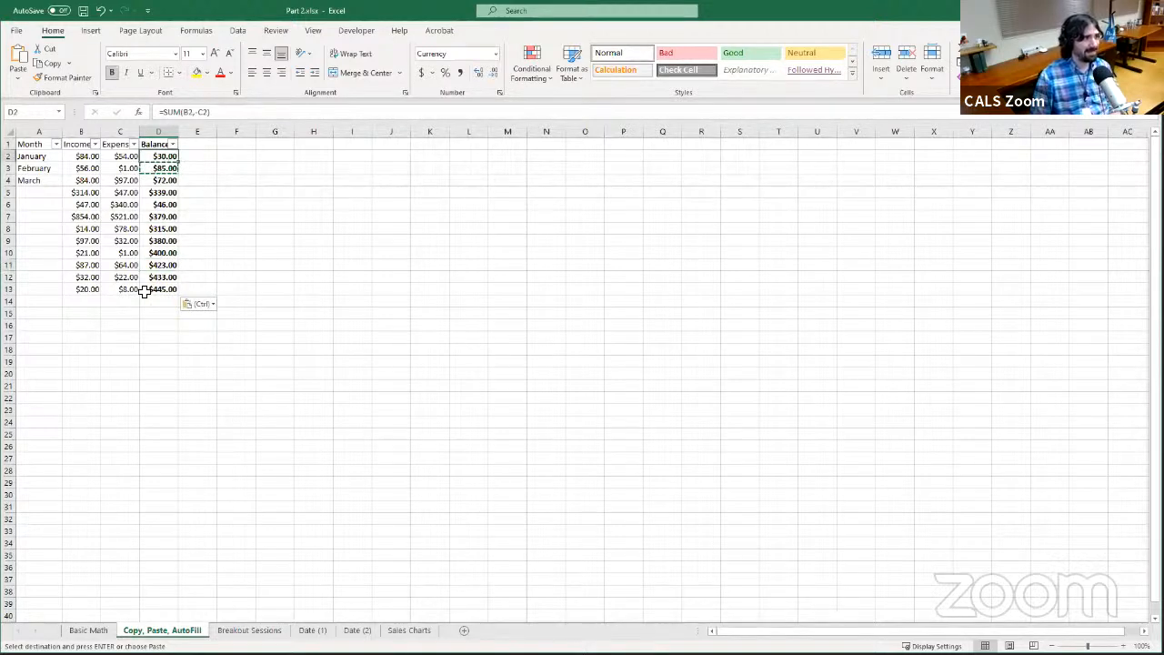
{"action": "left_click", "coordinate": [162, 264]}
{"action": "left_click", "coordinate": [165, 277]}
{"action": "left_click", "coordinate": [166, 267]}
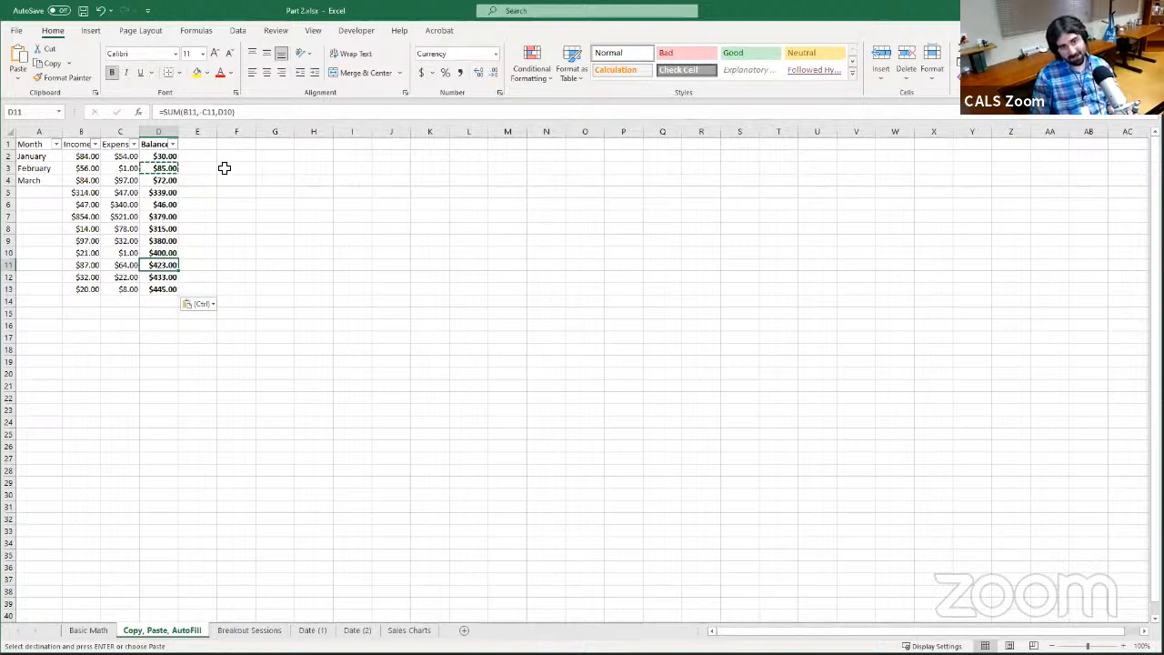
{"action": "left_click", "coordinate": [169, 180]}
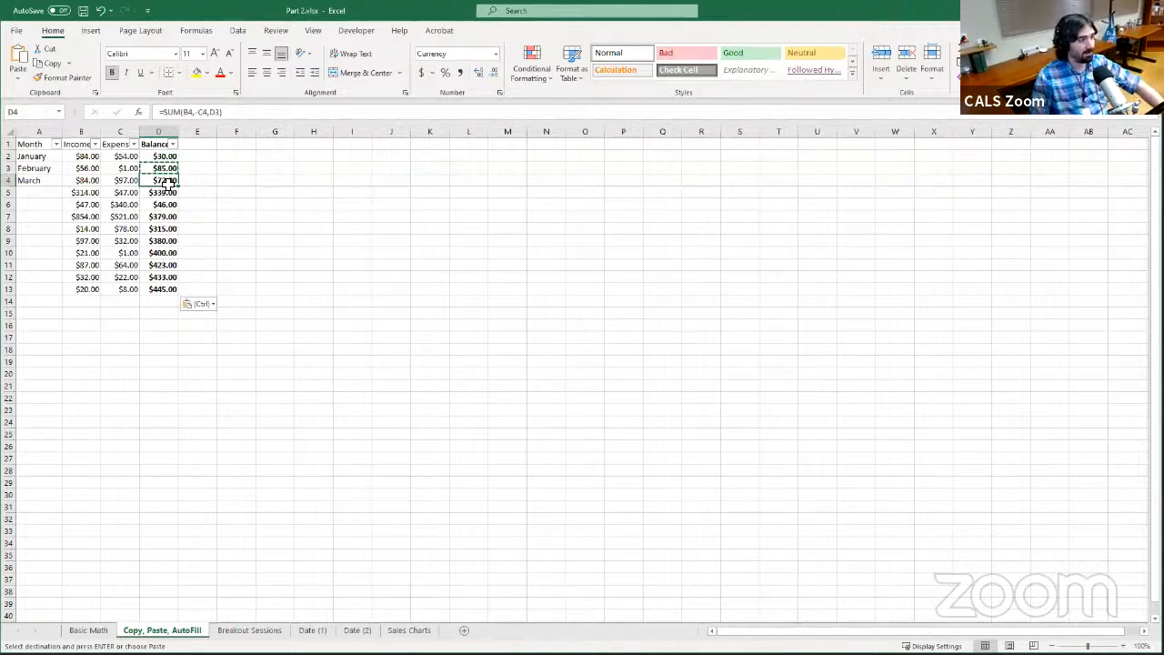
{"action": "left_click", "coordinate": [170, 170]}
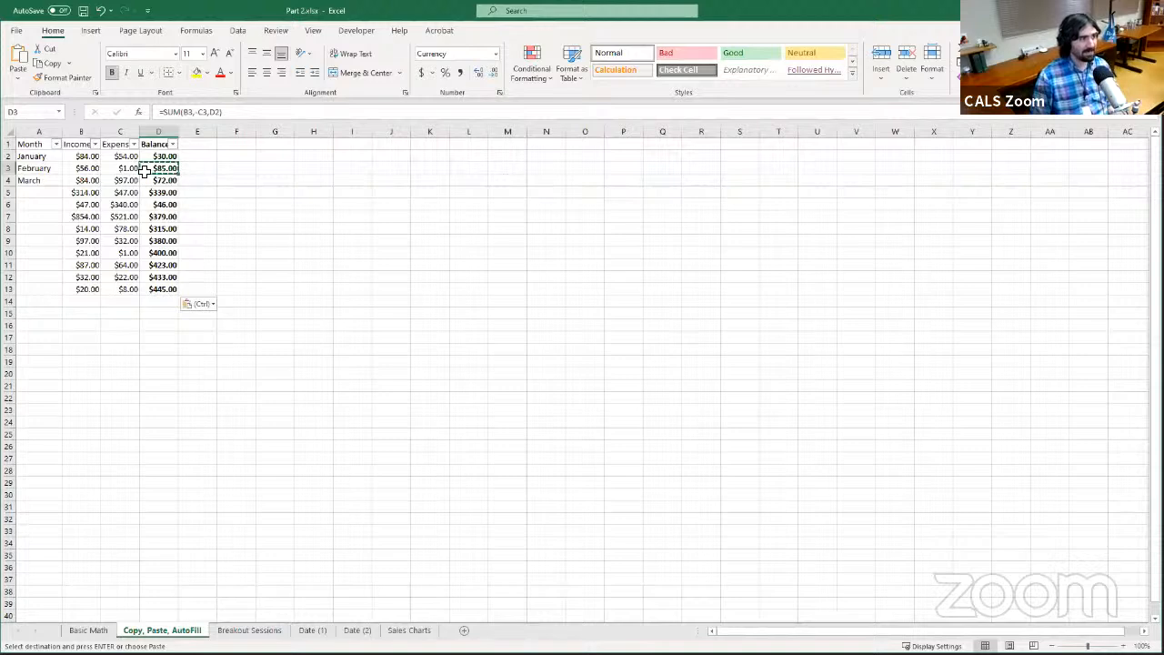
Paste the copied D3 balance formula into E3 to test how its column references shift, and clear E3 again
{"action": "left_click", "coordinate": [206, 169]}
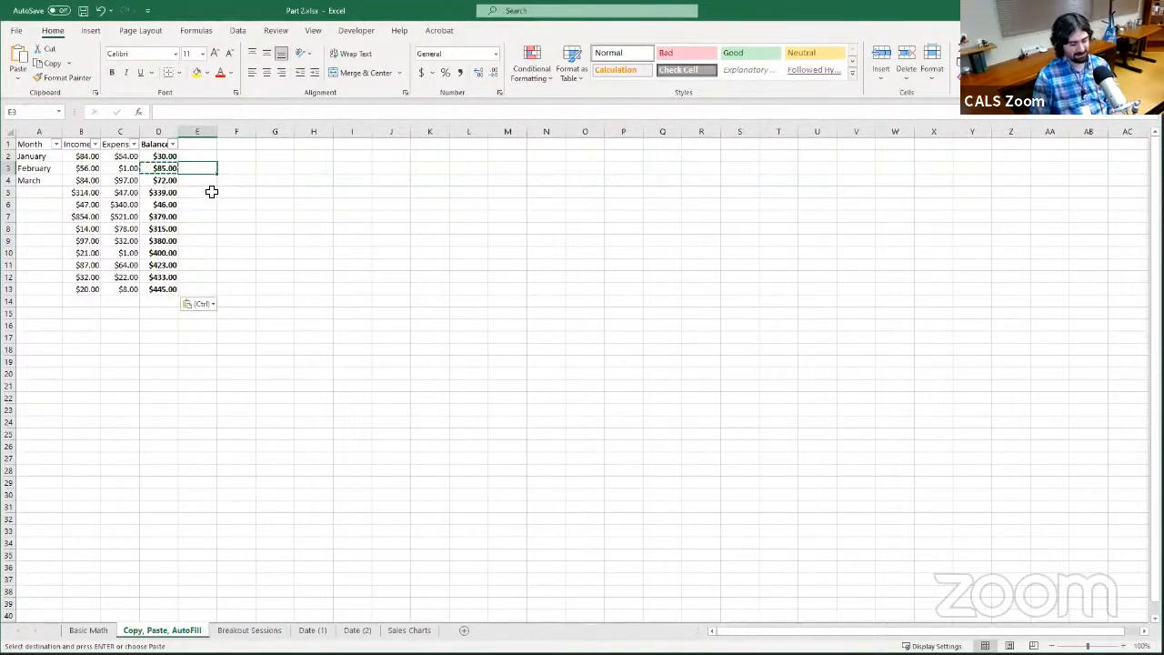
{"action": "key", "text": "ctrl+v"}
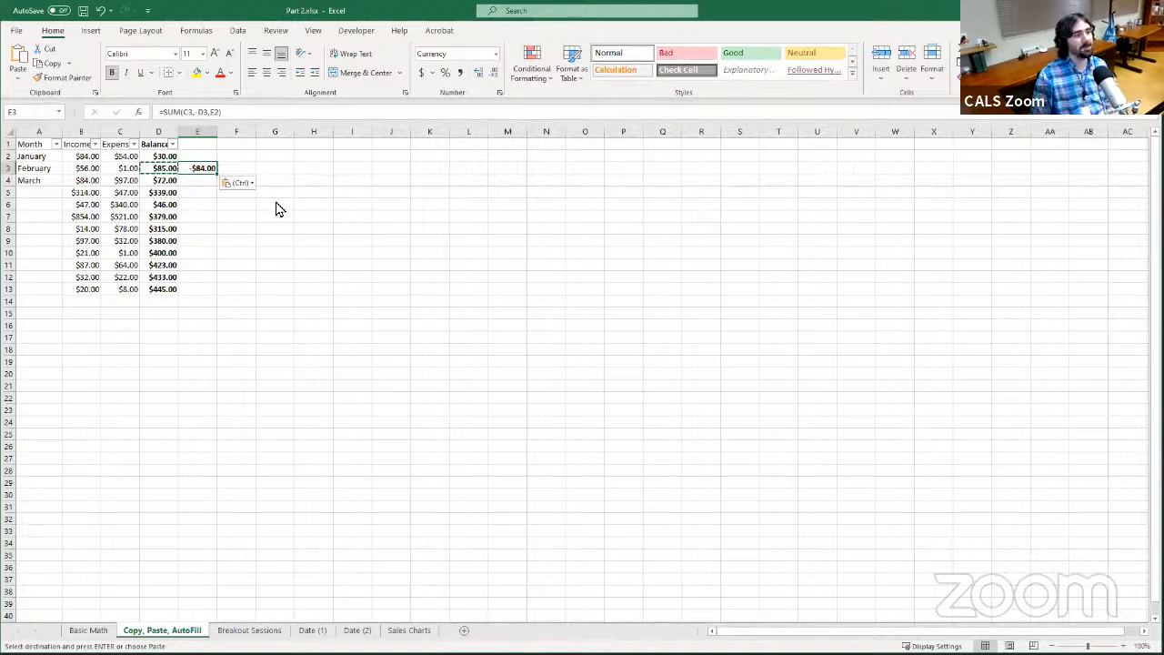
{"action": "key", "text": "Delete"}
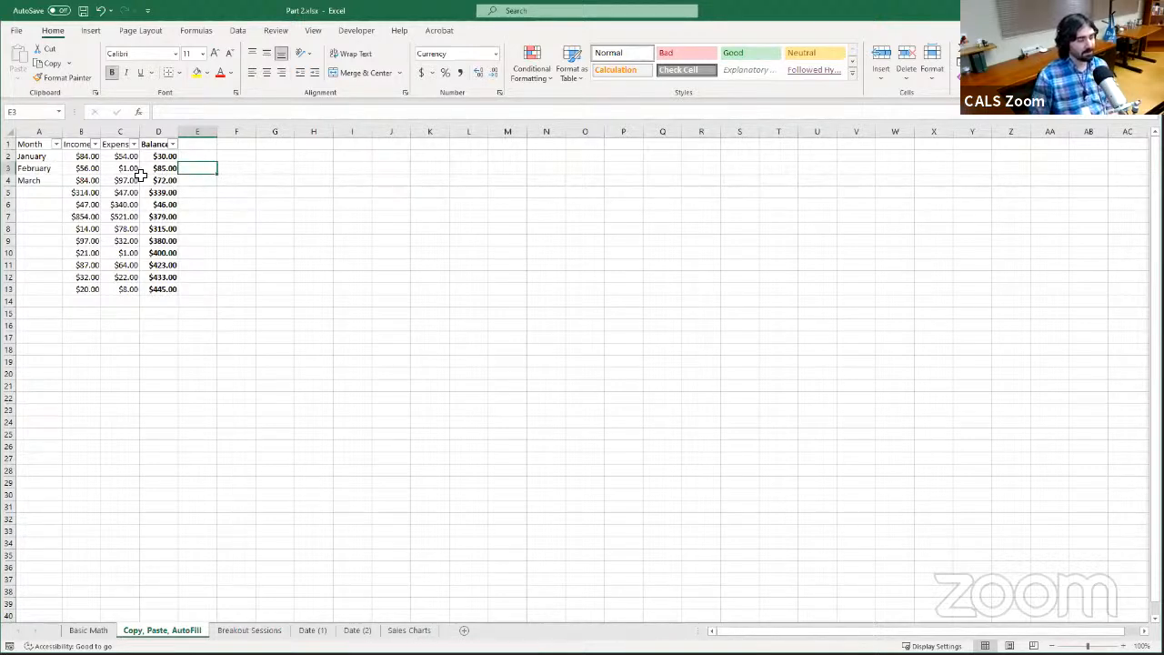
AutoFill the Month column from January, February and March in A2:A4 down through December in A13
{"action": "left_click", "coordinate": [43, 157]}
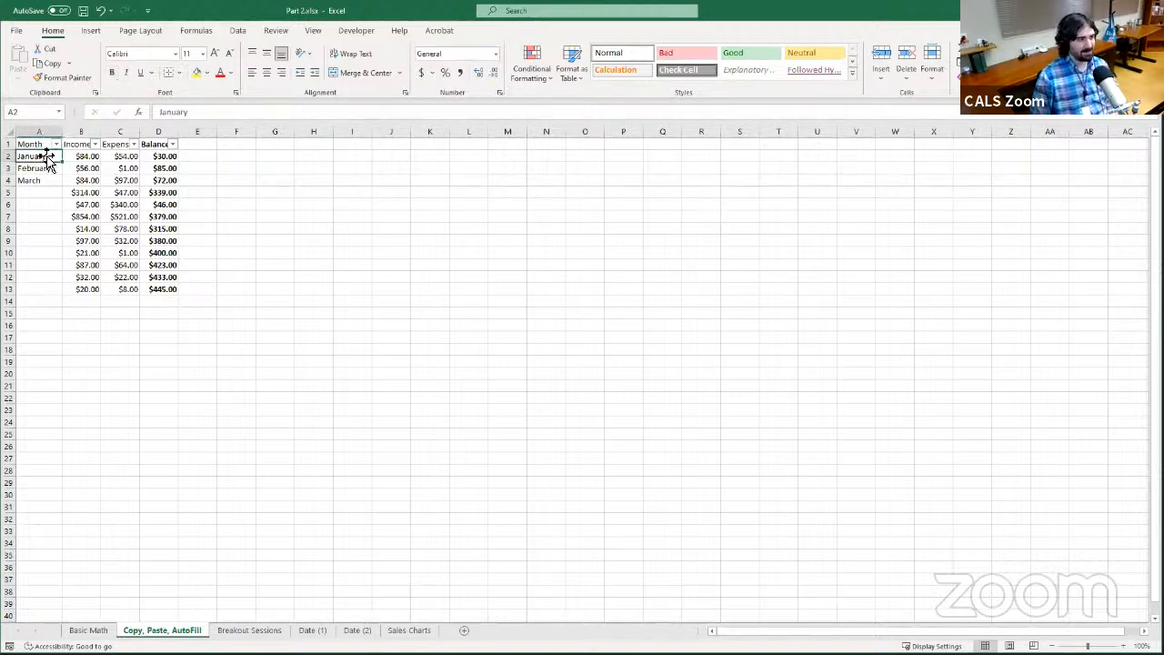
{"action": "left_click_drag", "start_coordinate": [45, 158], "coordinate": [58, 187]}
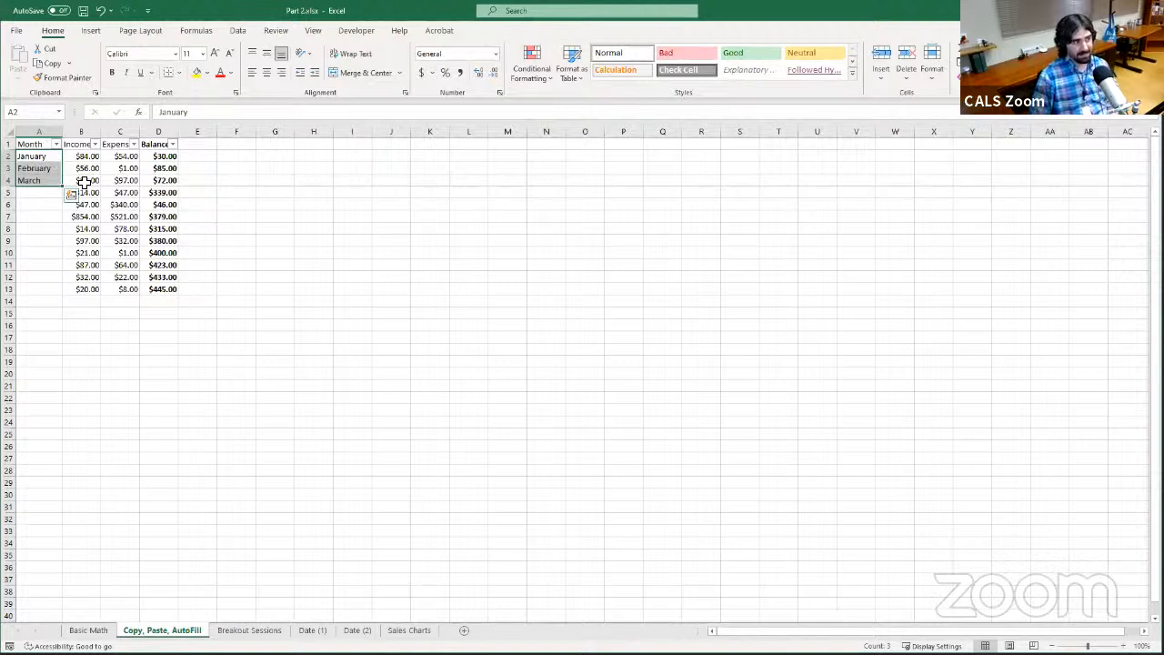
{"action": "left_click", "coordinate": [38, 156]}
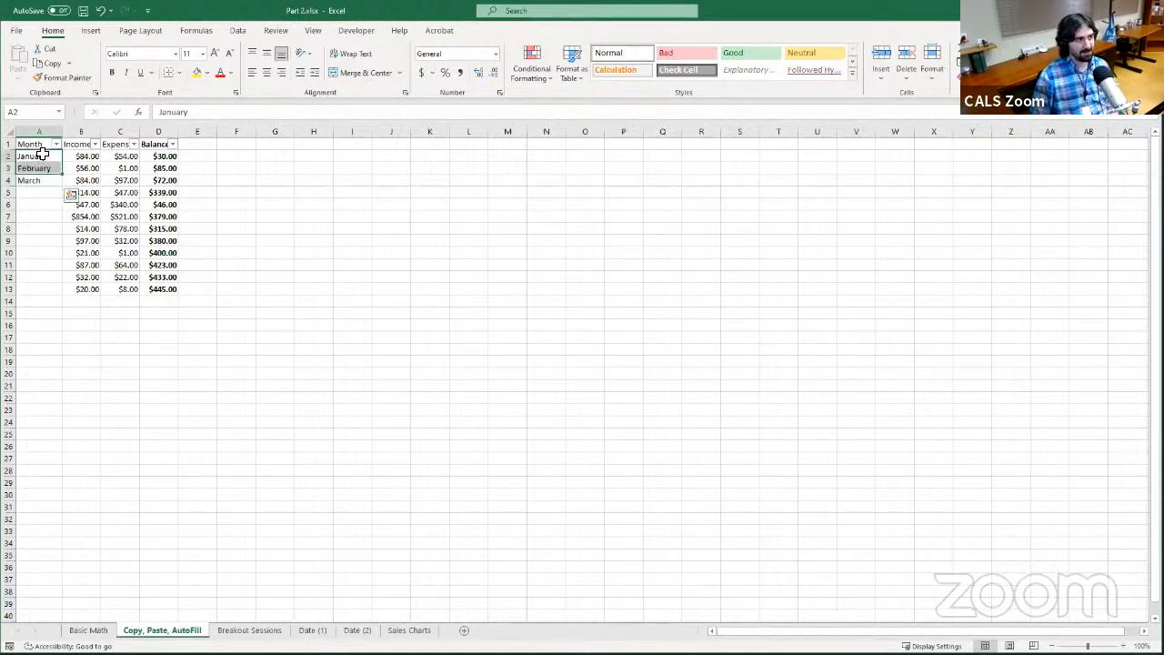
{"action": "left_click_drag", "start_coordinate": [43, 156], "coordinate": [43, 180]}
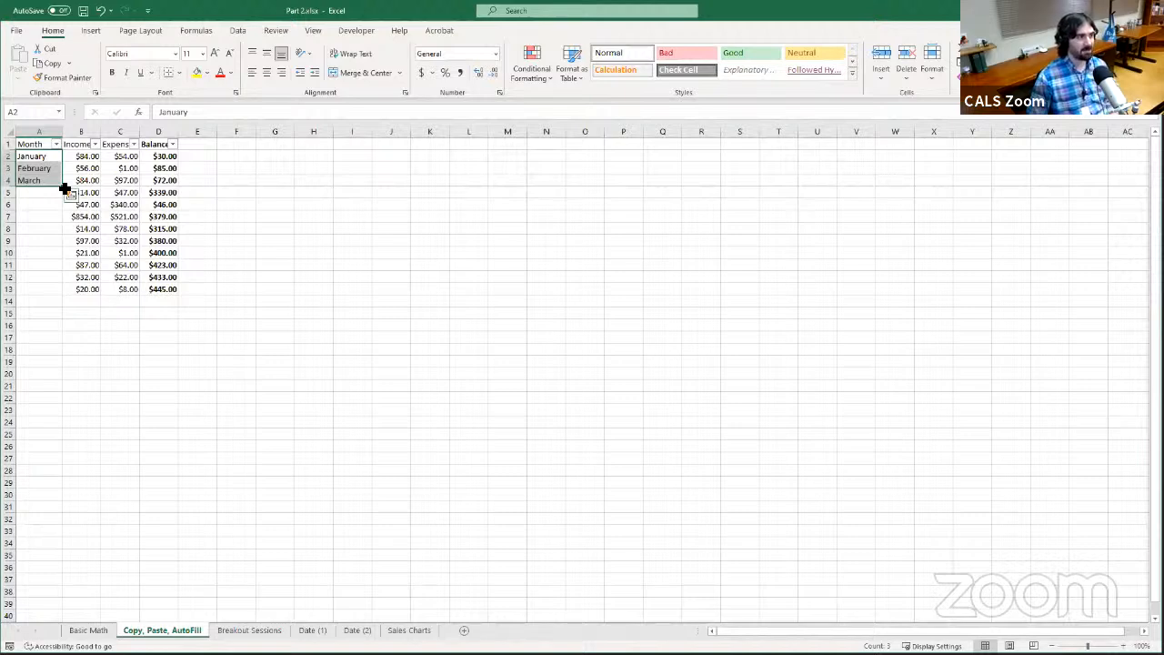
{"action": "left_click_drag", "start_coordinate": [65, 188], "coordinate": [58, 299]}
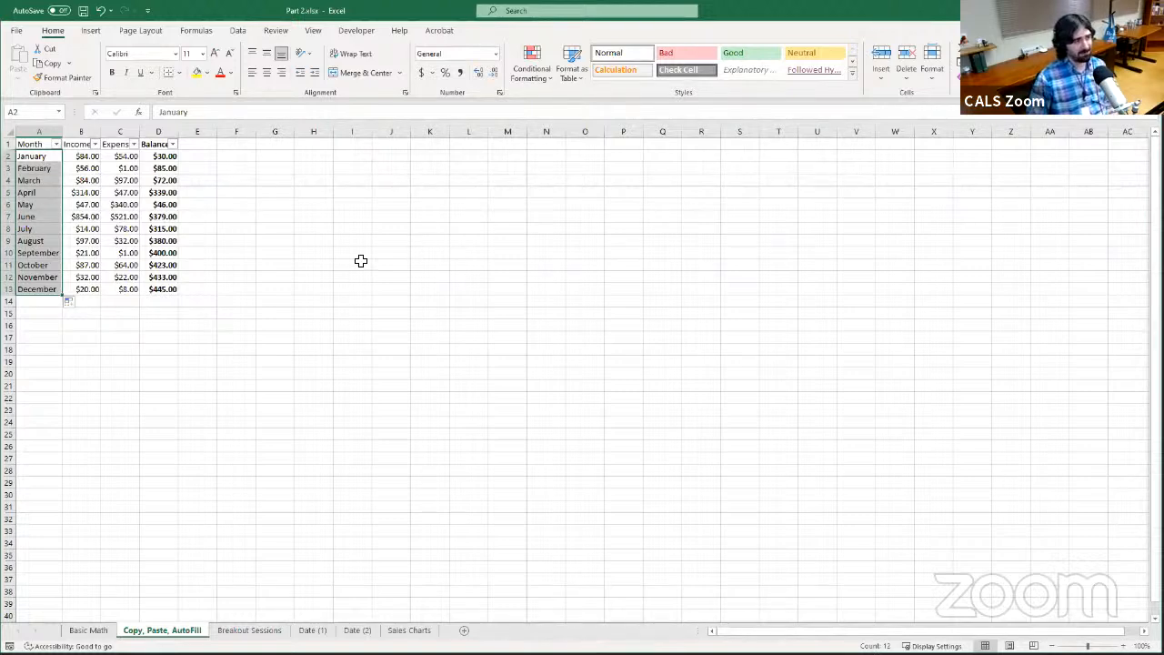
Enter the values 3, 6 and 9 in cells I7, I8 and I9 as the start of a number series
{"action": "left_click", "coordinate": [341, 216]}
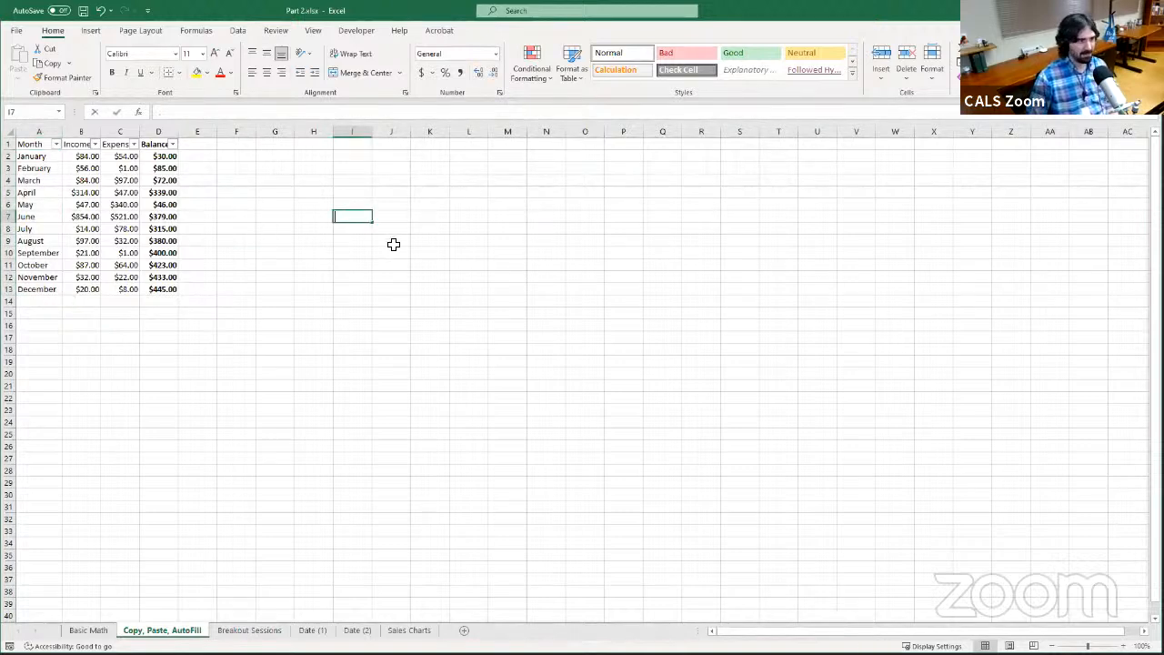
{"action": "type", "text": "3"}
{"action": "key", "text": "Return"}
{"action": "type", "text": "6"}
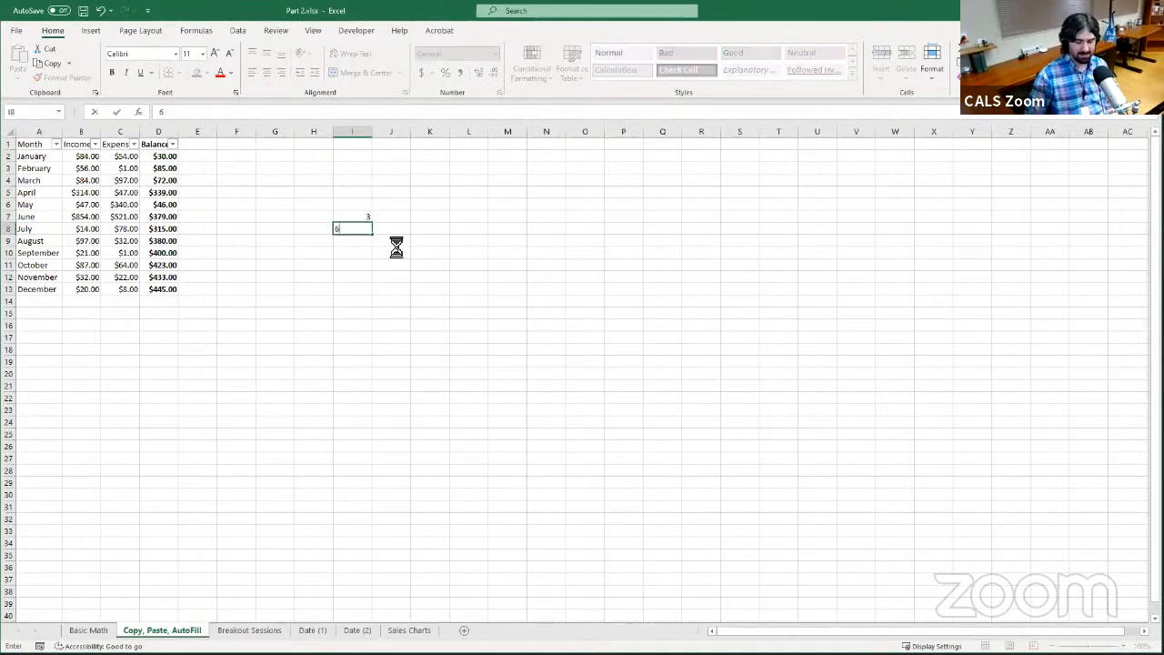
{"action": "key", "text": "Return"}
{"action": "type", "text": "9"}
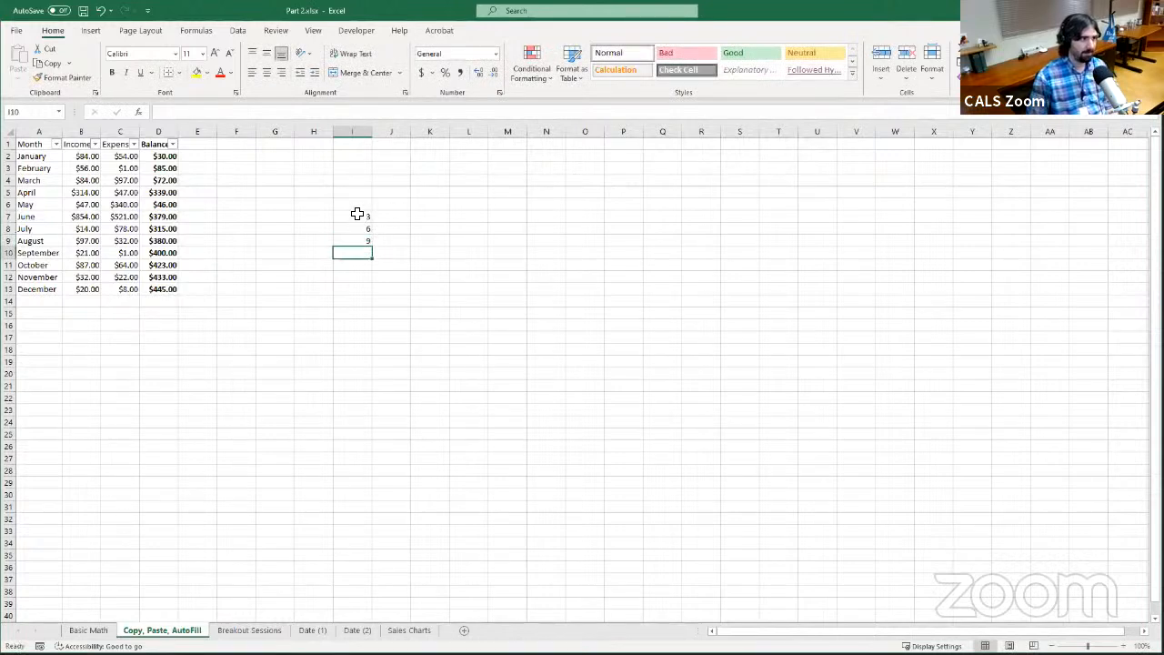
AutoFill the 3, 6, 9 pattern from I7:I9 down to I36, and undo the fill
{"action": "left_click_drag", "start_coordinate": [359, 218], "coordinate": [358, 238]}
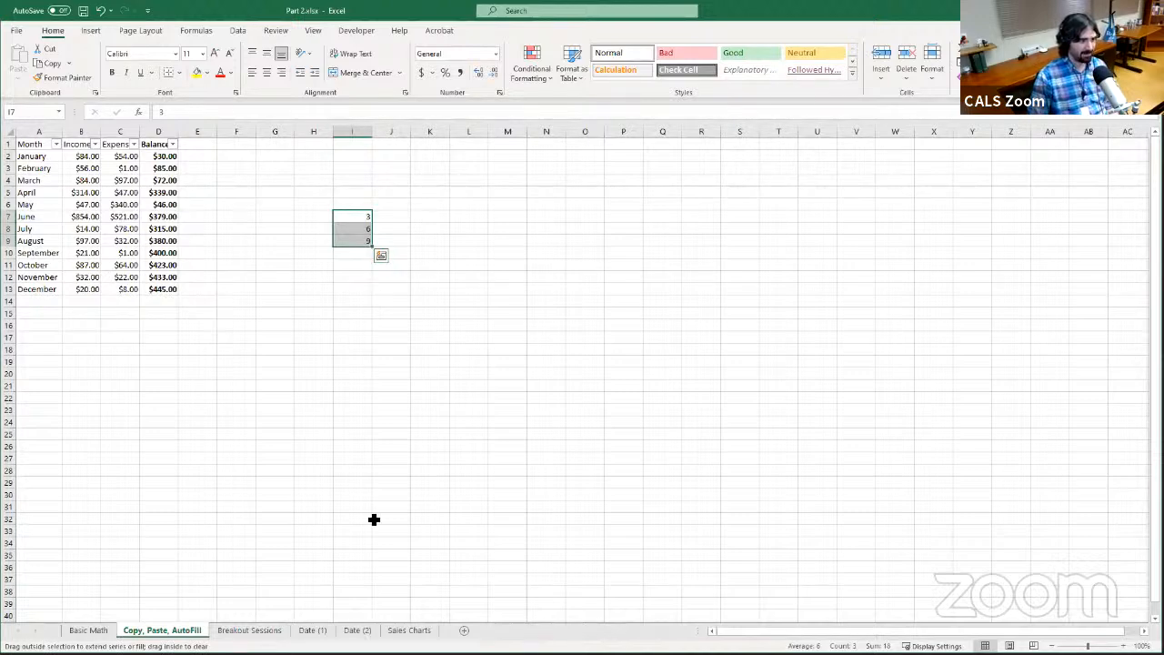
{"action": "left_click_drag", "start_coordinate": [377, 569], "coordinate": [377, 570]}
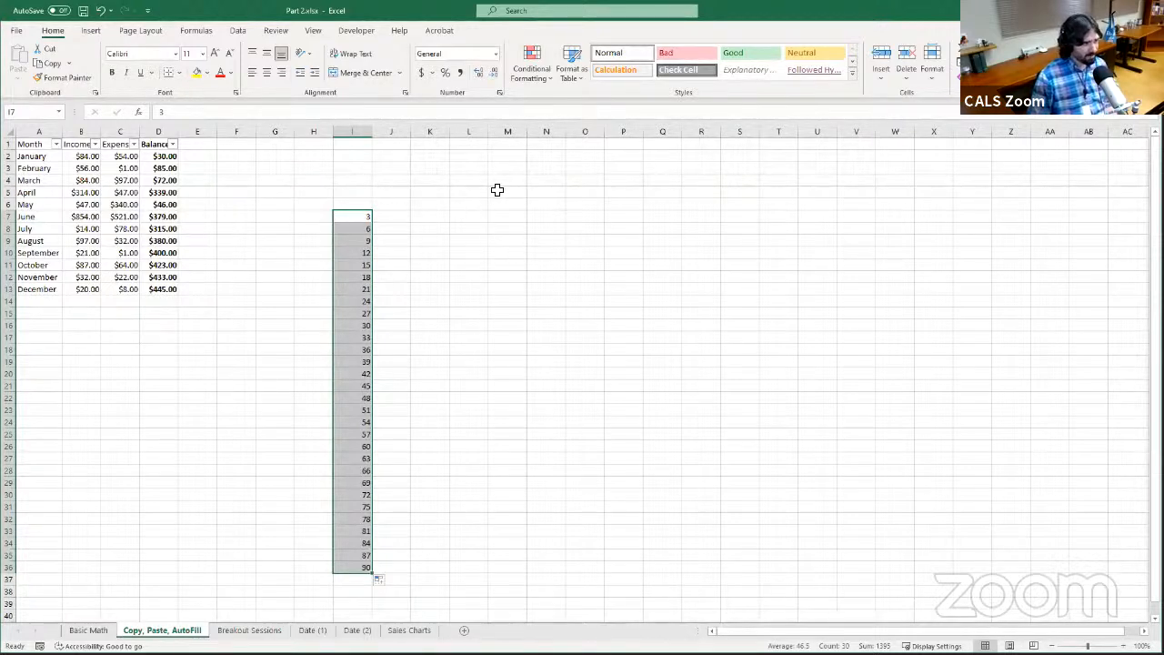
{"action": "left_click", "coordinate": [101, 10]}
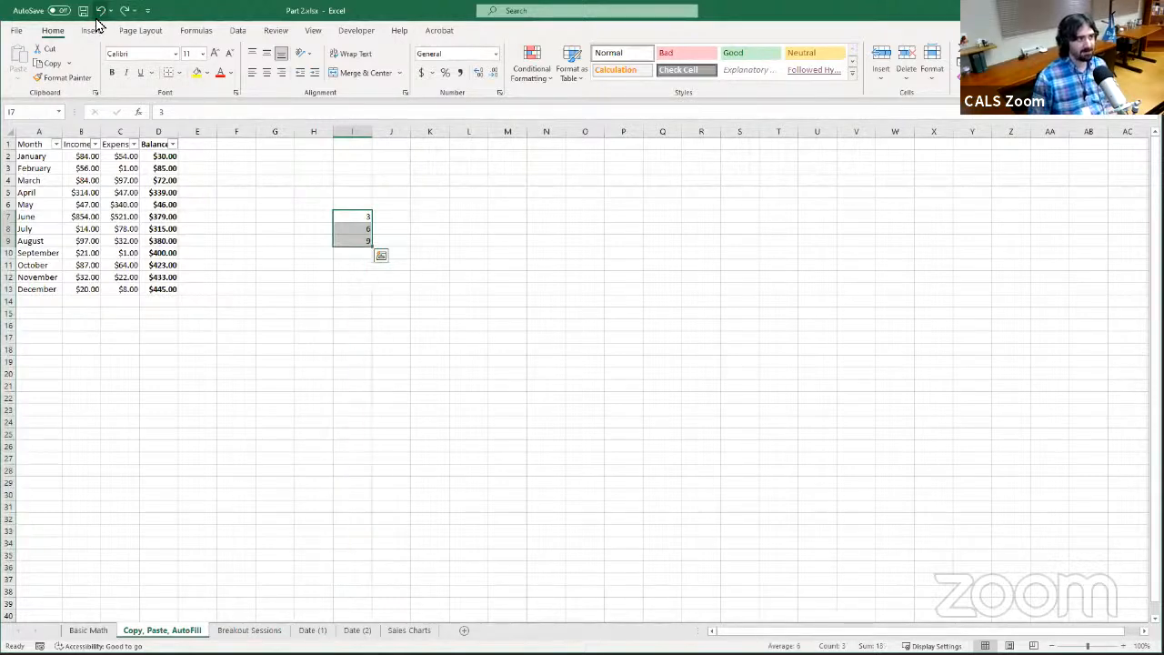
AutoFill only the single value 9 from I9 down to I30 to test filling without a selected pattern
{"action": "left_click", "coordinate": [353, 243]}
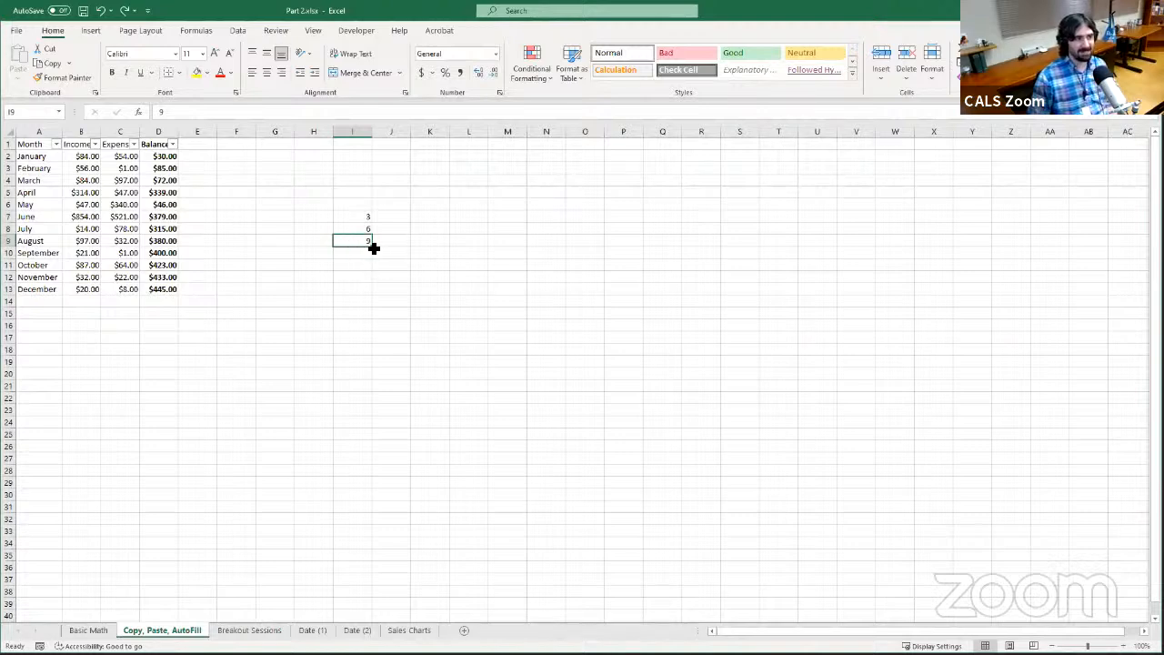
{"action": "left_click_drag", "start_coordinate": [373, 247], "coordinate": [366, 505]}
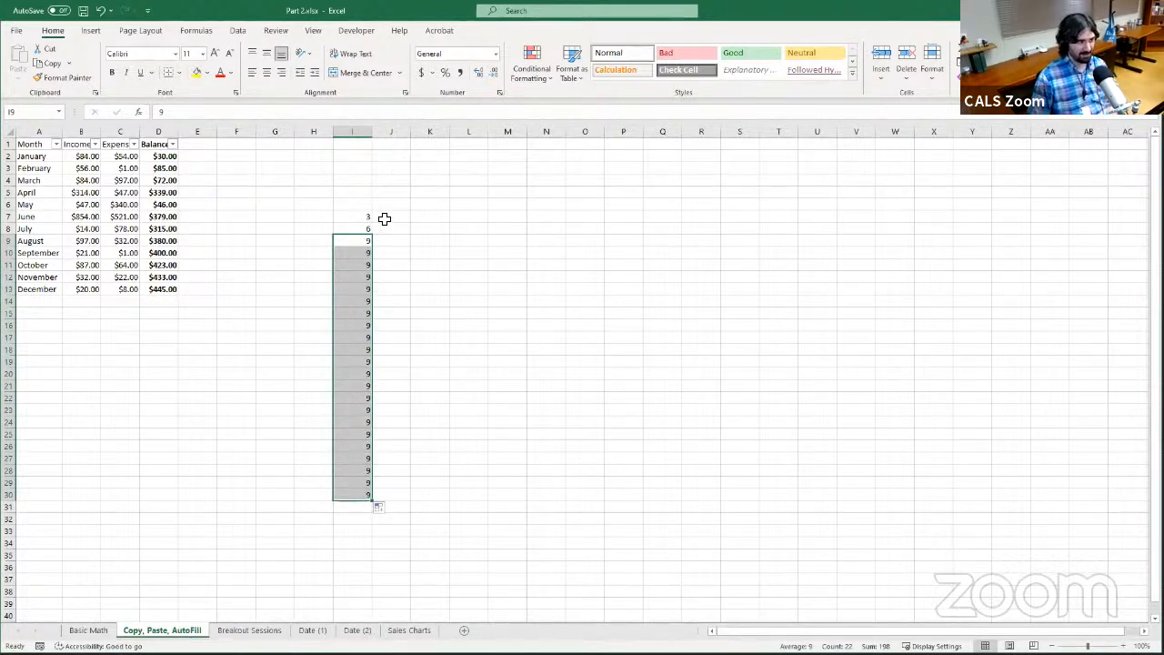
{"action": "left_click", "coordinate": [364, 241]}
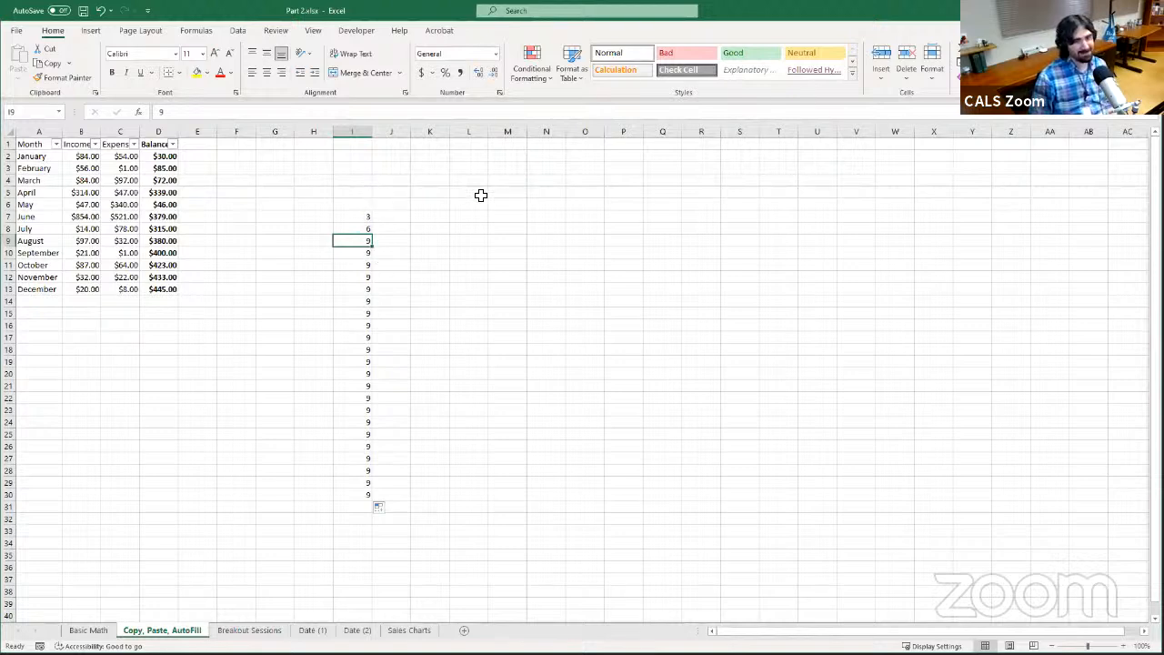
AutoFill the number series in column I down to I30, using all three starting values in I7:I9 as the pattern
{"action": "left_click", "coordinate": [359, 219]}
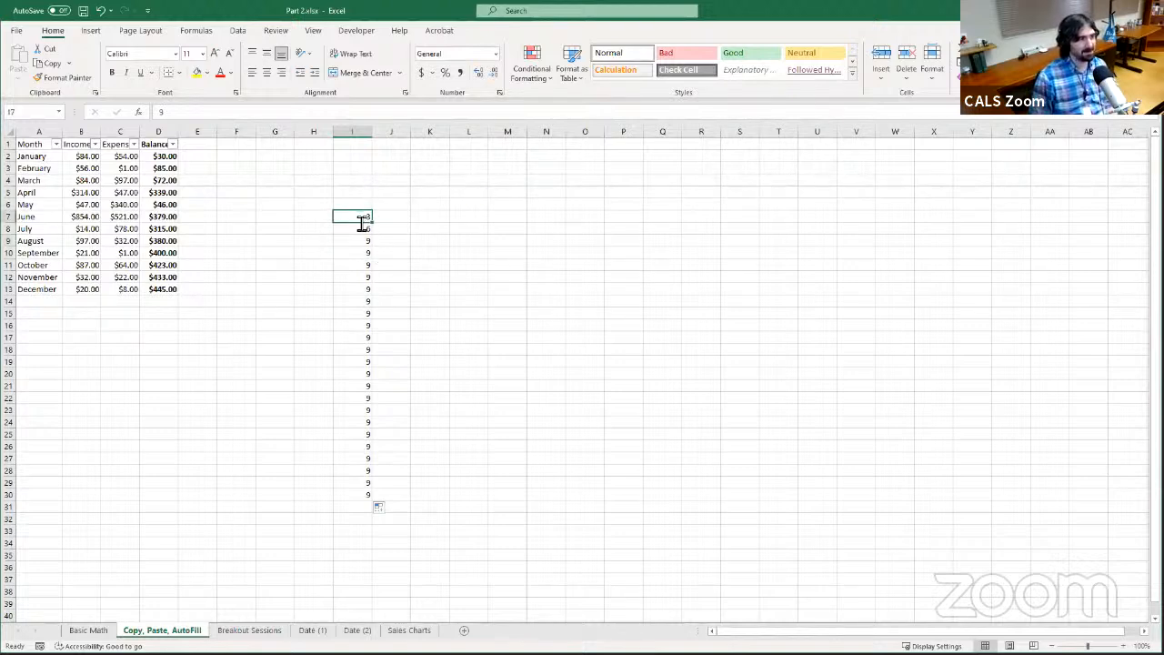
{"action": "left_click", "coordinate": [363, 179]}
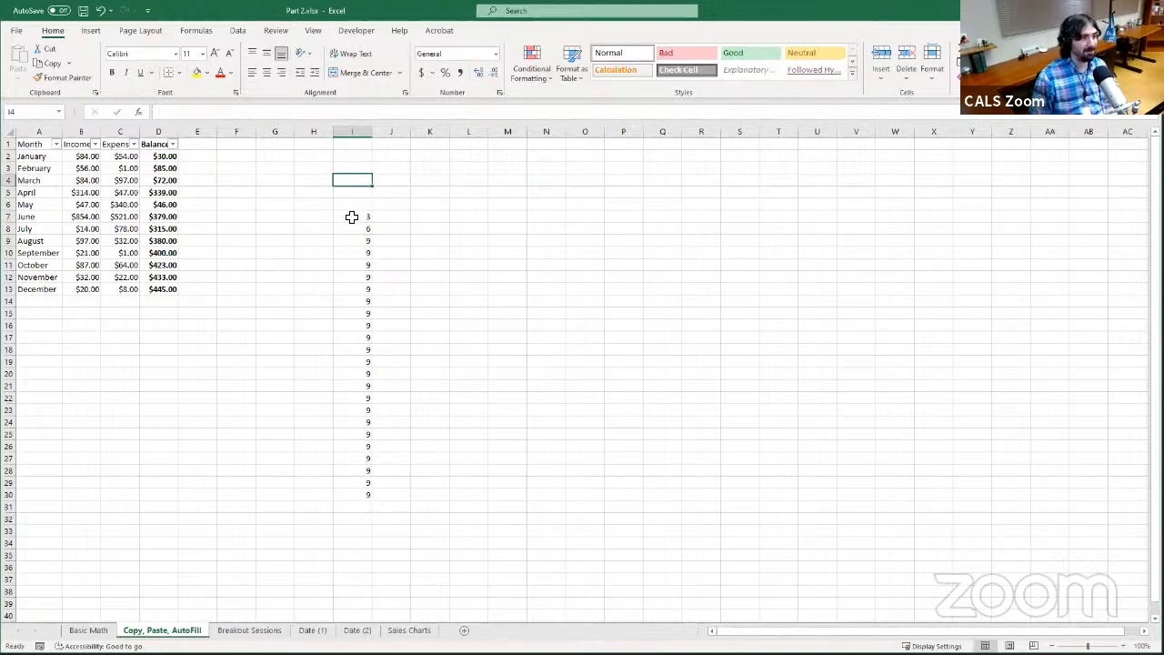
{"action": "left_click_drag", "start_coordinate": [352, 217], "coordinate": [368, 500]}
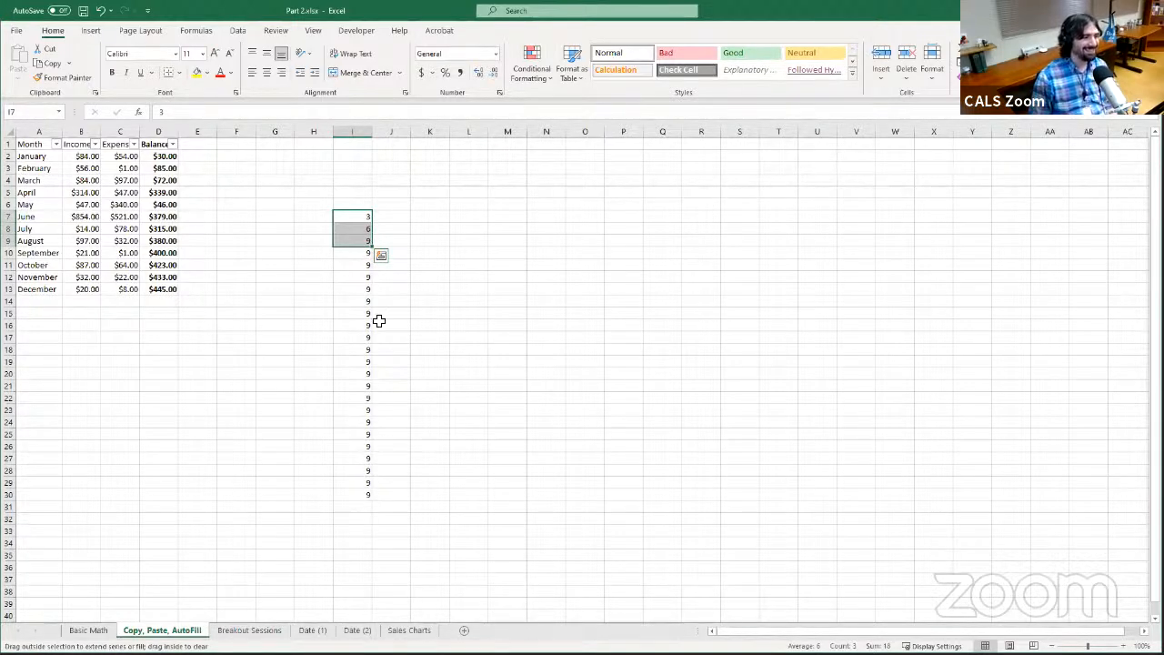
{"action": "left_click", "coordinate": [283, 215]}
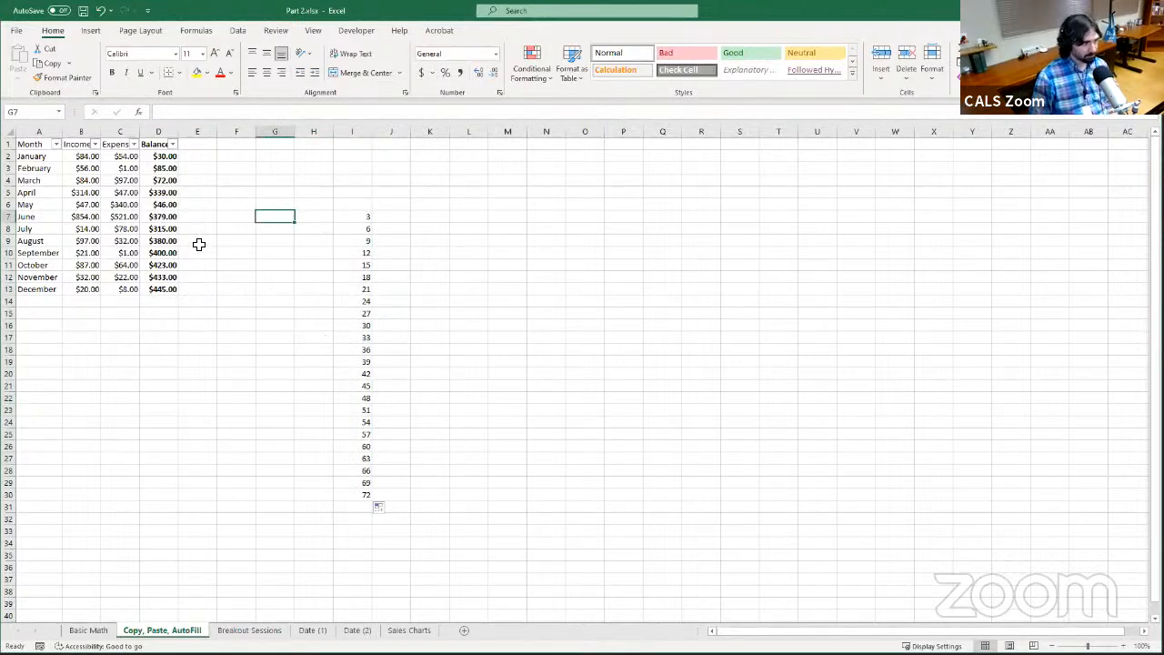
Clear the Balance formulas for March through December in D4:D13
{"action": "left_click", "coordinate": [158, 180]}
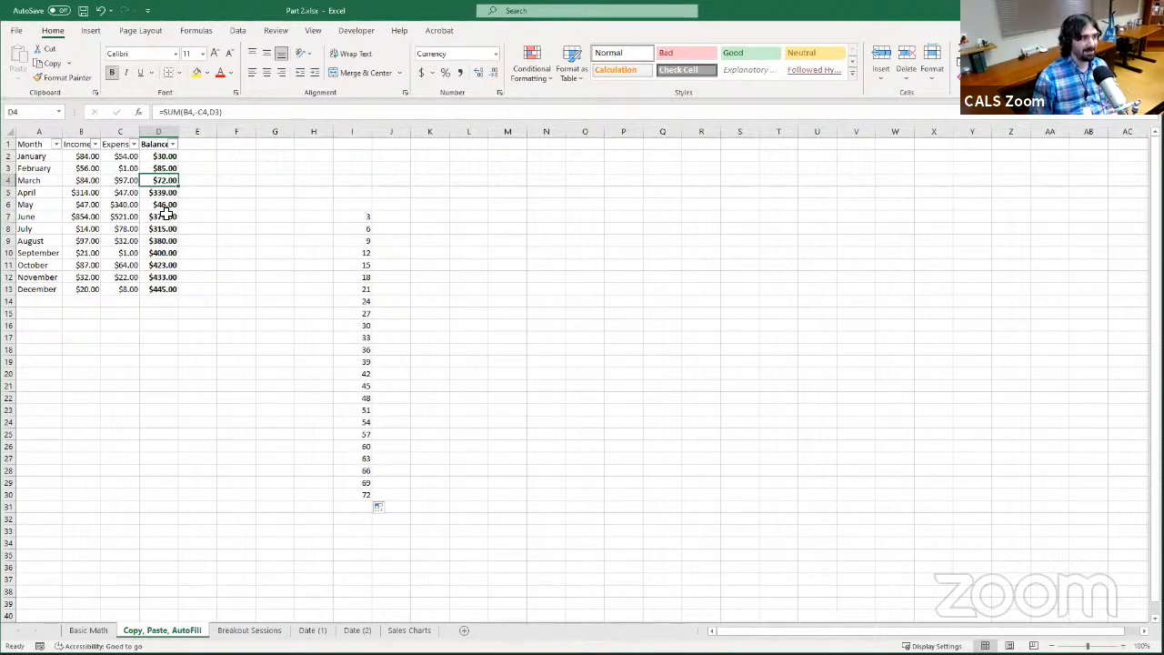
{"action": "left_click", "coordinate": [162, 288], "text": "shift"}
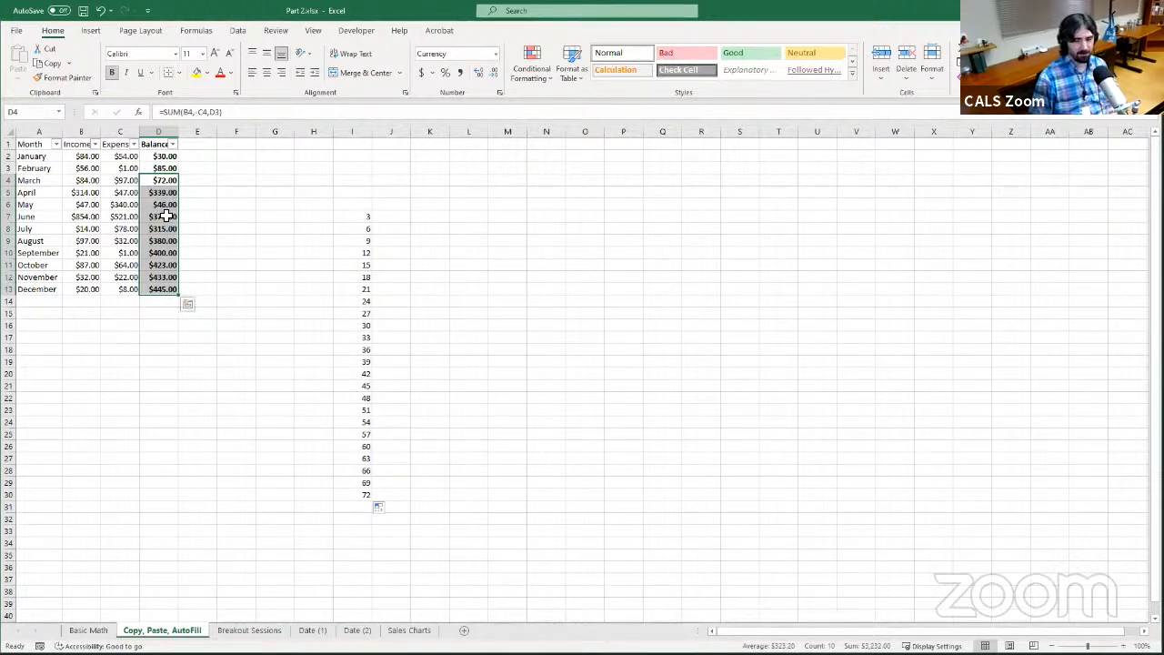
{"action": "key", "text": "Delete"}
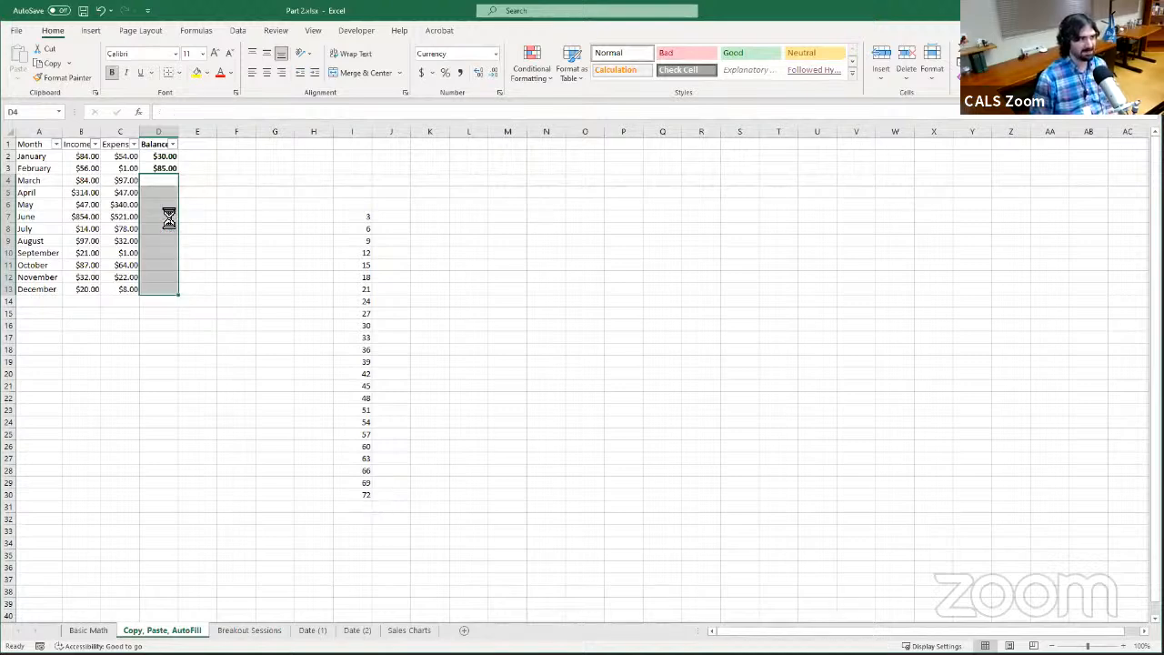
AutoFill the February balance formula from D3 down to D13, and undo the fill
{"action": "left_click", "coordinate": [171, 170]}
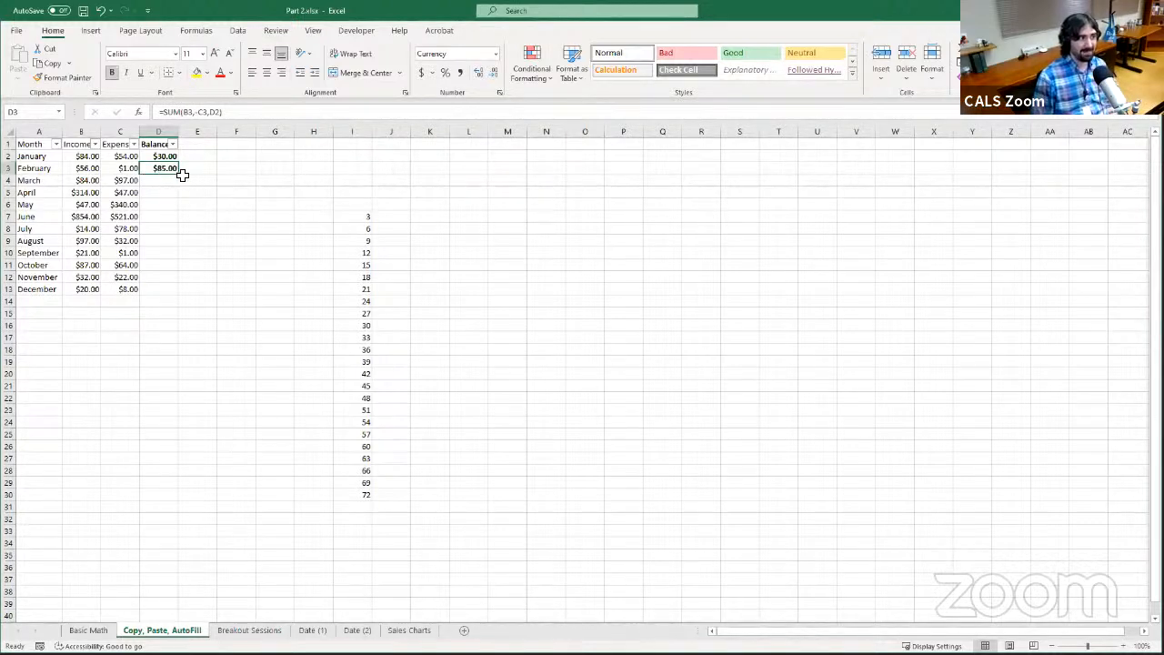
{"action": "left_click_drag", "start_coordinate": [178, 177], "coordinate": [163, 293]}
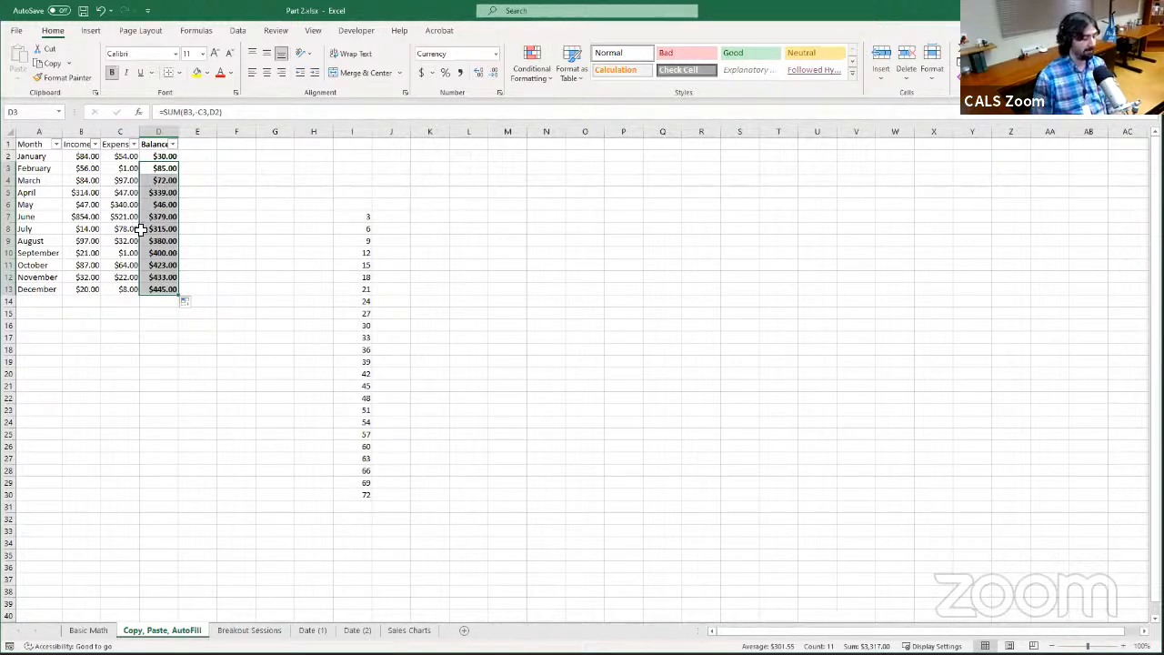
{"action": "left_click", "coordinate": [100, 10]}
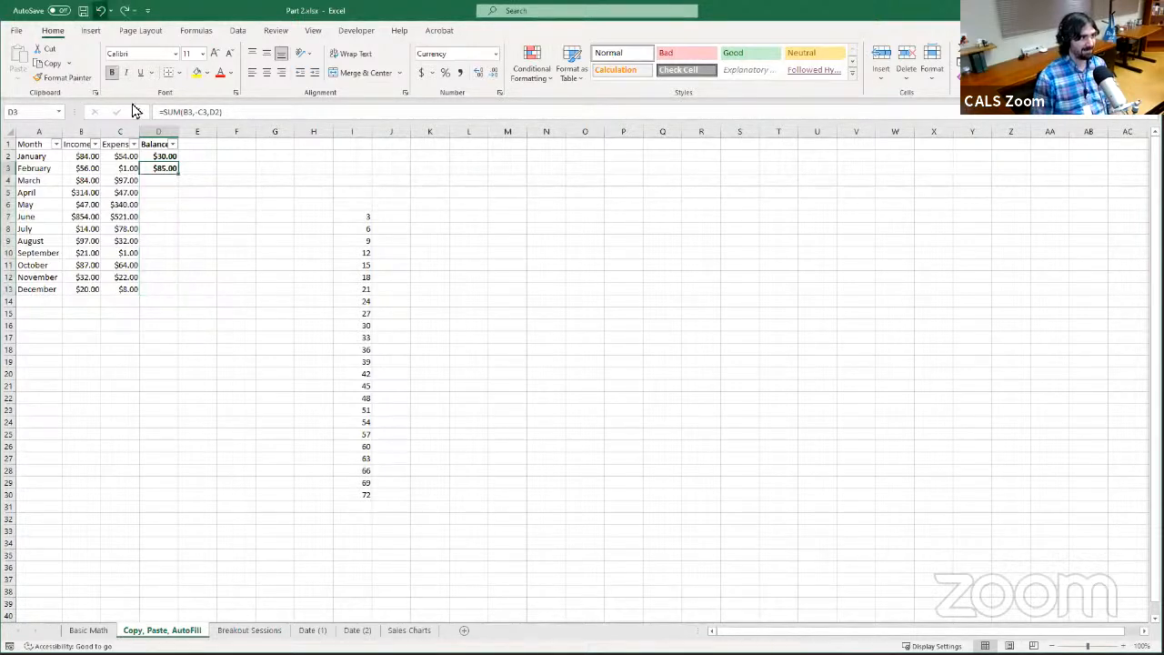
Automatically extend the D3 balance formula down to the last row of the adjacent data, D13
{"action": "double_click", "coordinate": [179, 175]}
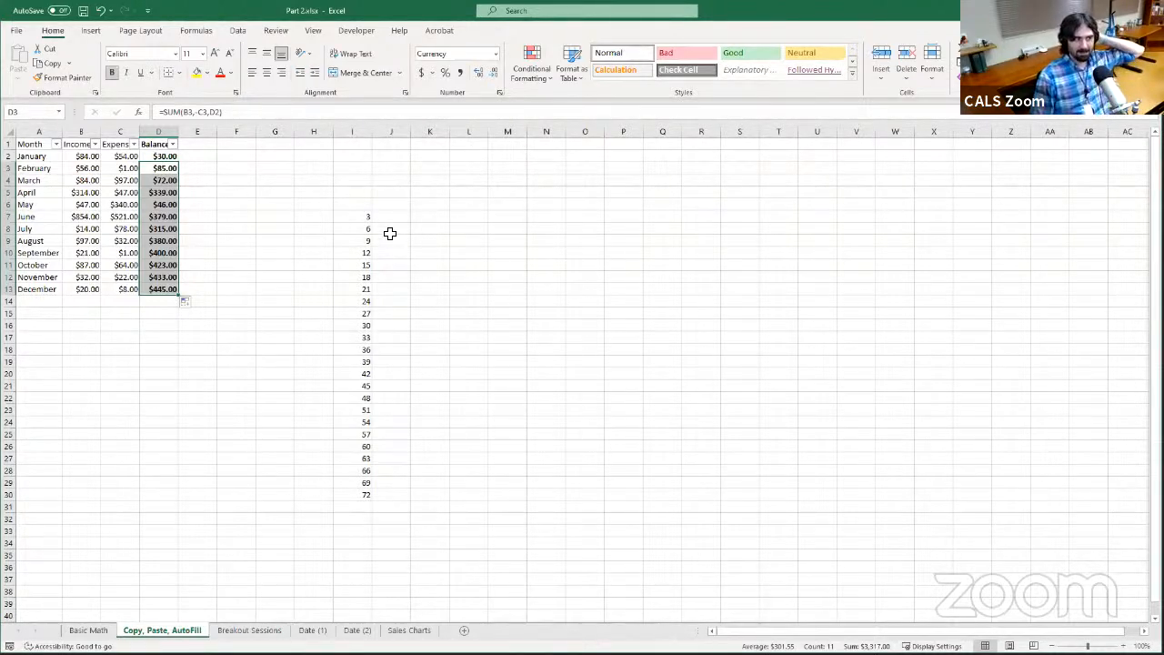
Select the practice number series in column I, starting at I7
{"action": "left_click_drag", "start_coordinate": [366, 218], "coordinate": [369, 501]}
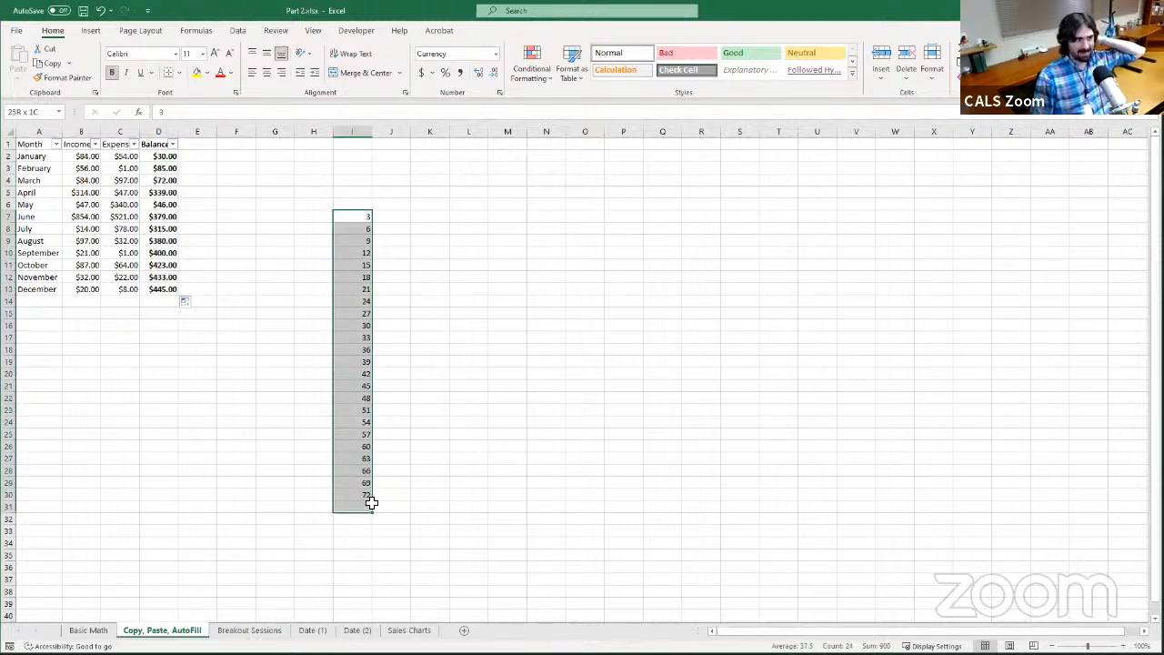
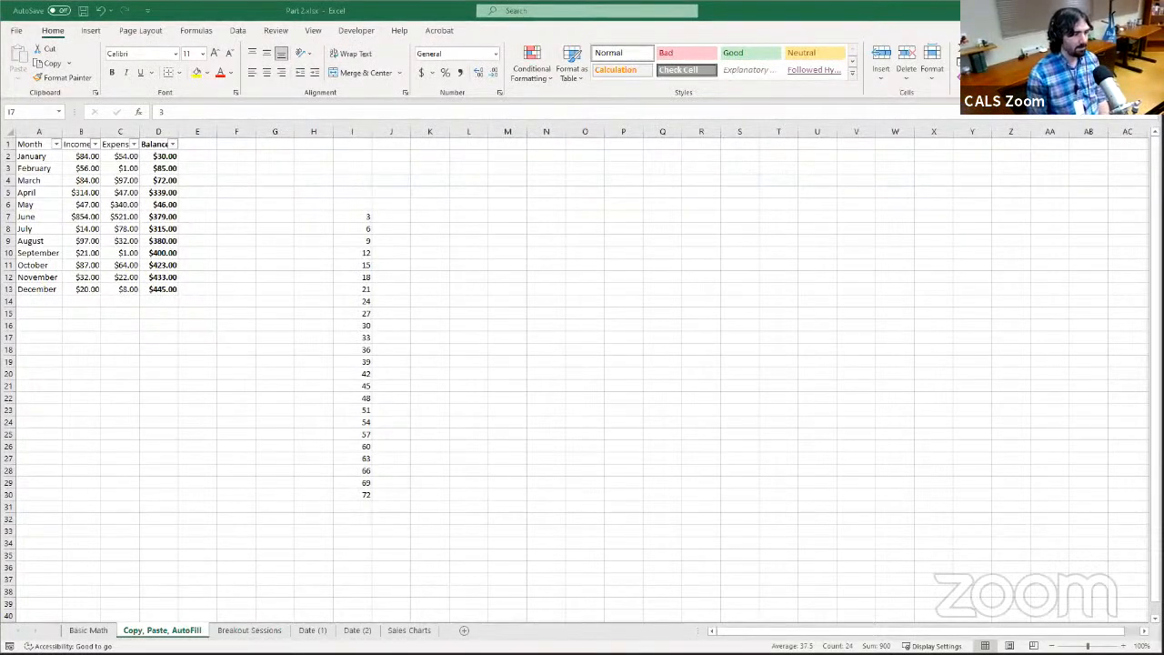
{"action": "key", "text": "ctrl+shift+Down"}
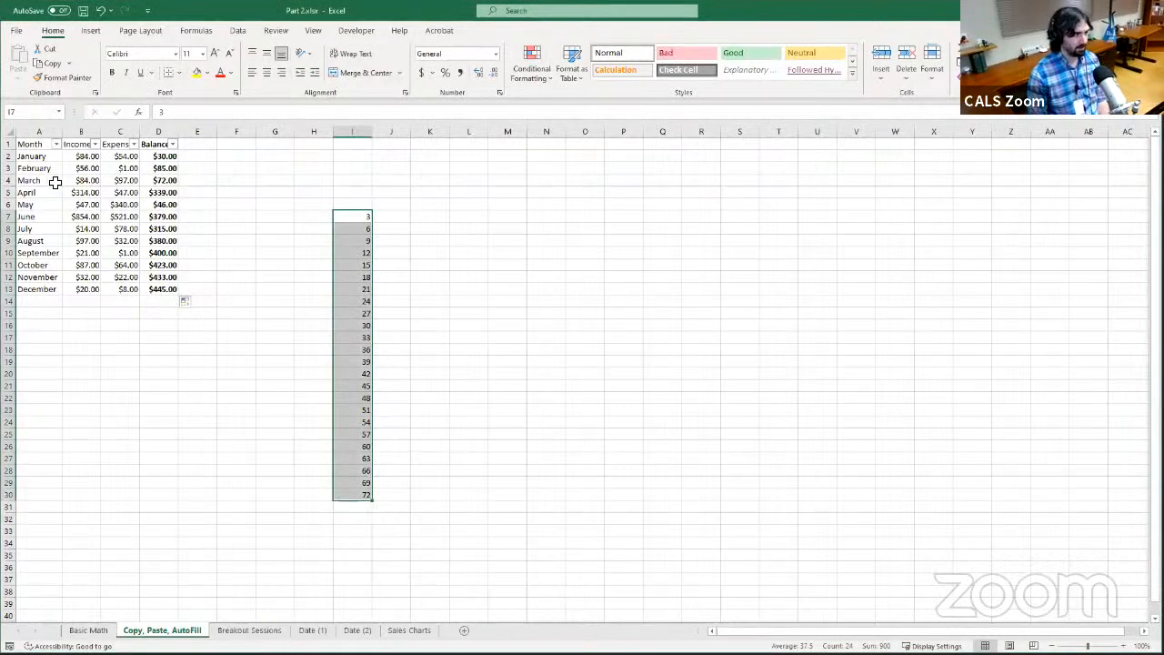
{"action": "left_click", "coordinate": [47, 145]}
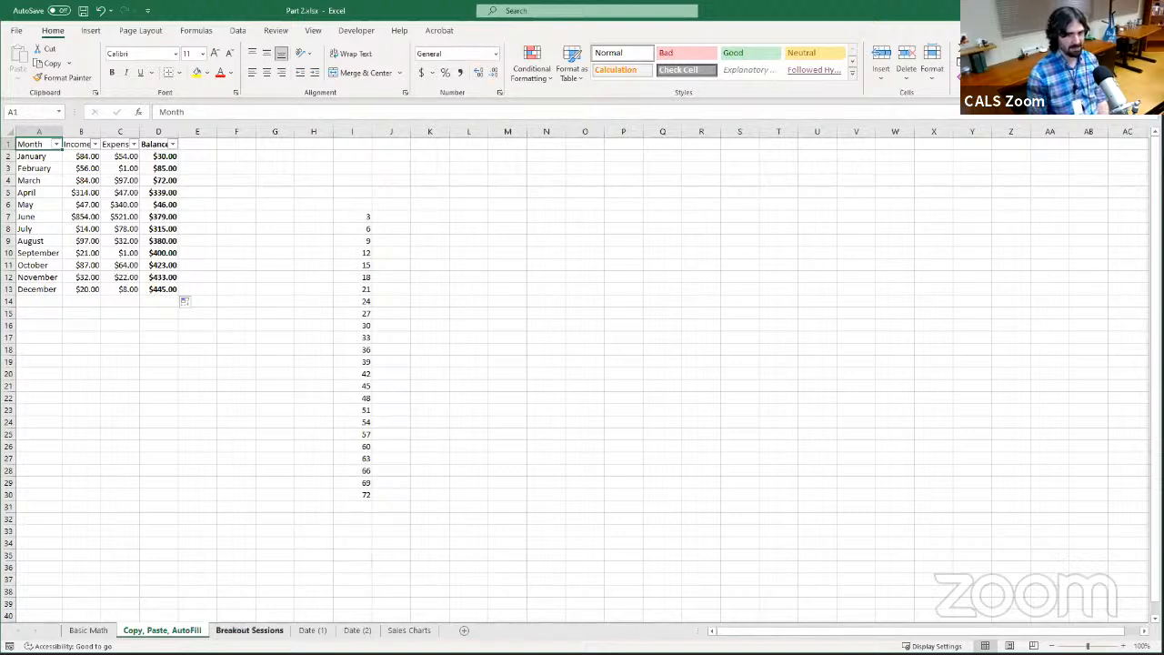
{"action": "left_click", "coordinate": [249, 629]}
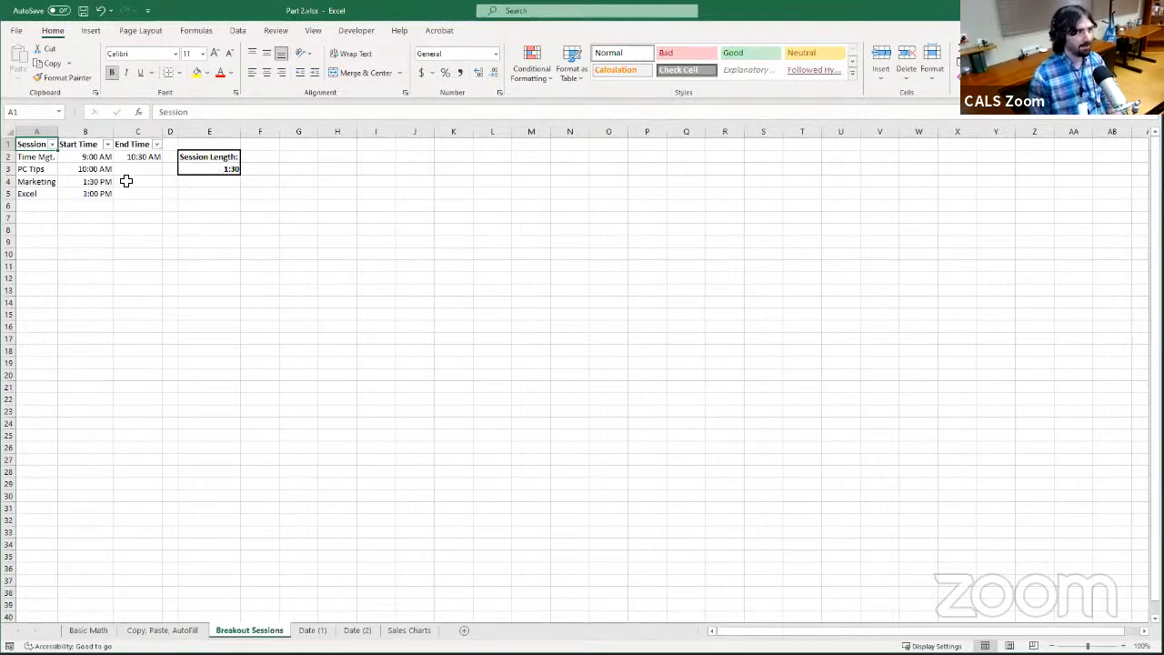
Return to the Copy, Paste, AutoFill sheet and compare how the cell references shift in the Balance formulas in D3, D4 and D5
{"action": "left_click", "coordinate": [162, 629]}
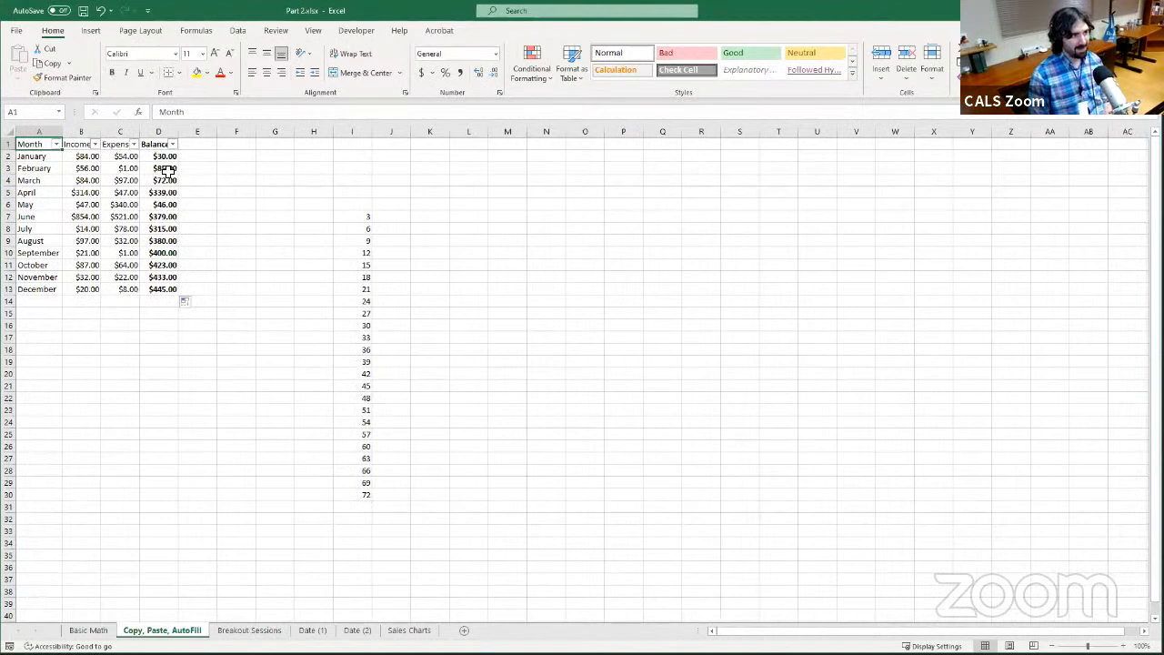
{"action": "left_click", "coordinate": [166, 169]}
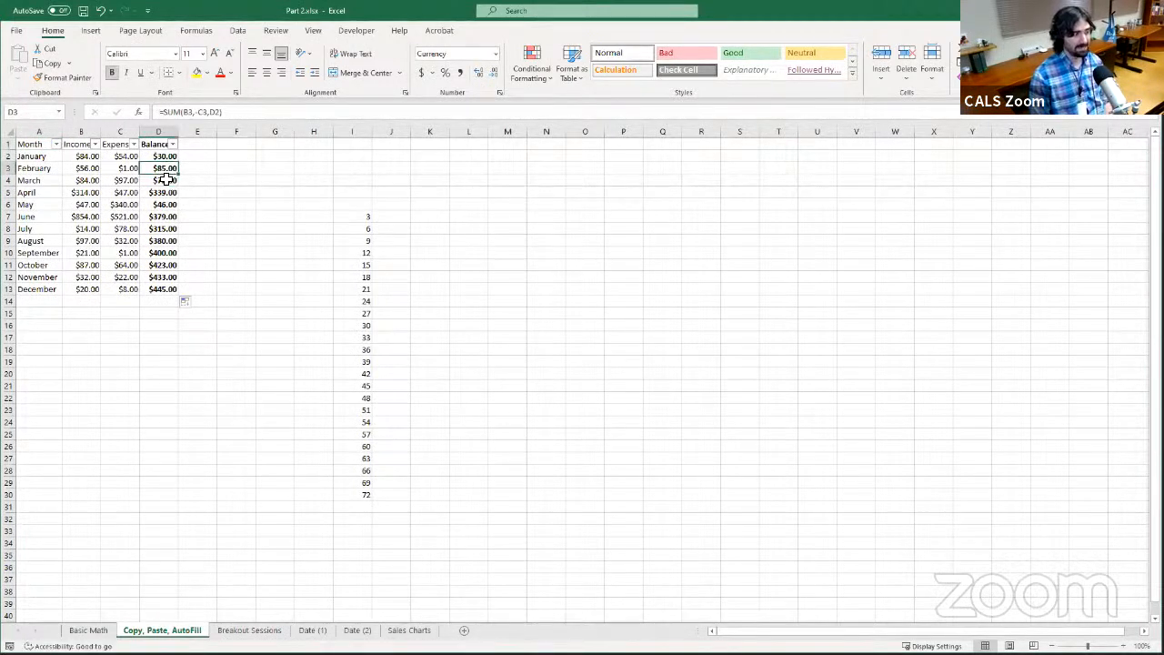
{"action": "left_click", "coordinate": [166, 180]}
{"action": "left_click", "coordinate": [166, 193]}
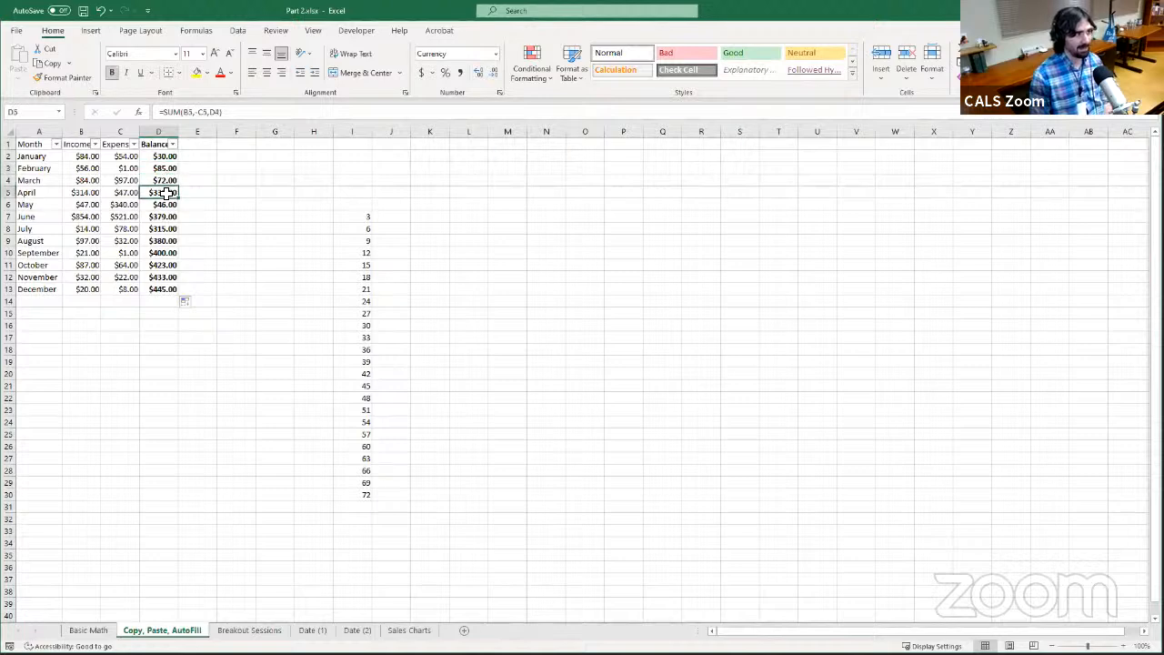
{"action": "left_click", "coordinate": [167, 179]}
{"action": "left_click", "coordinate": [167, 169]}
{"action": "left_click", "coordinate": [169, 181]}
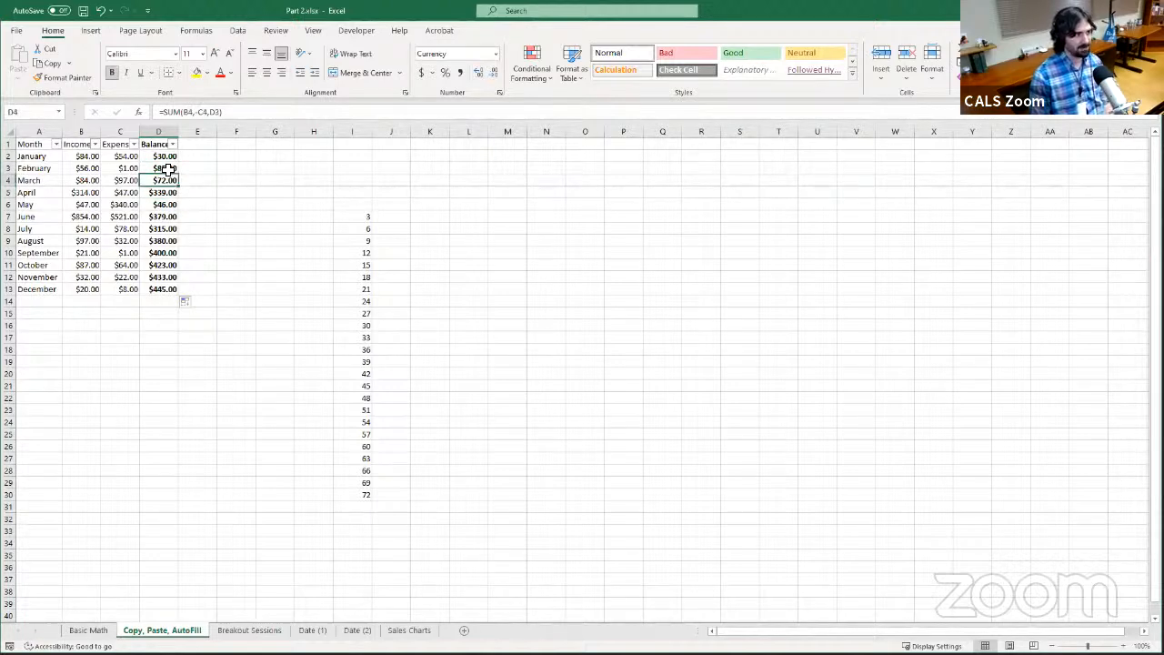
{"action": "left_click", "coordinate": [169, 170]}
{"action": "left_click", "coordinate": [168, 180]}
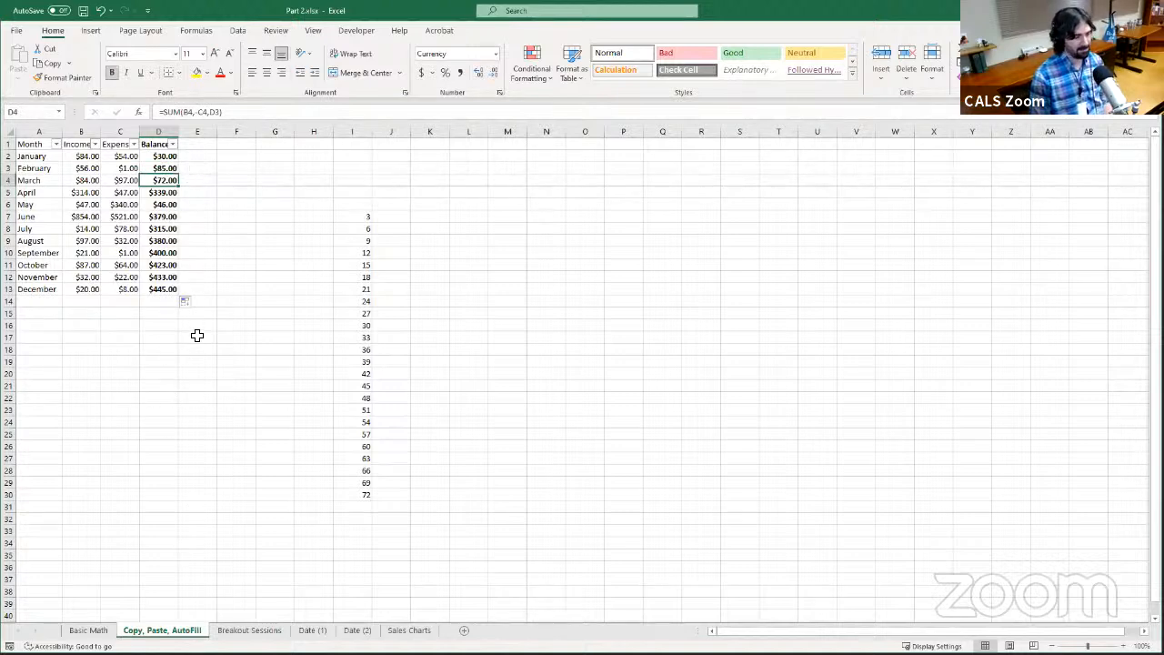
On the Breakout Sessions sheet, AutoFill the End Time formula from C2 down to C5
{"action": "left_click", "coordinate": [249, 629]}
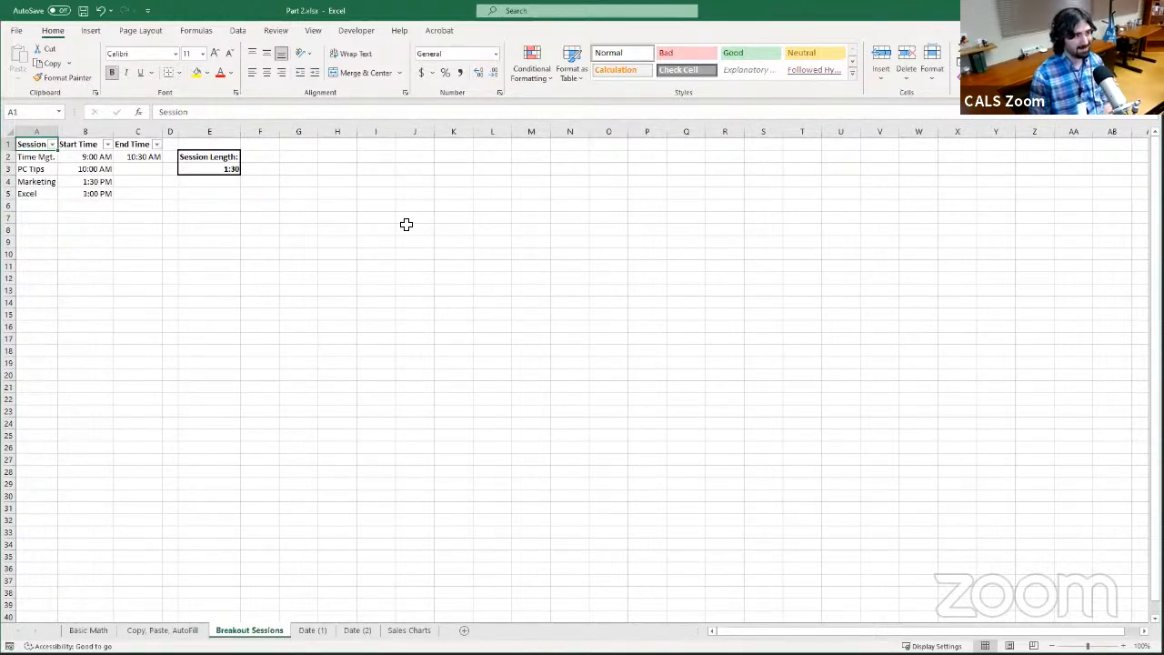
{"action": "left_click", "coordinate": [151, 157]}
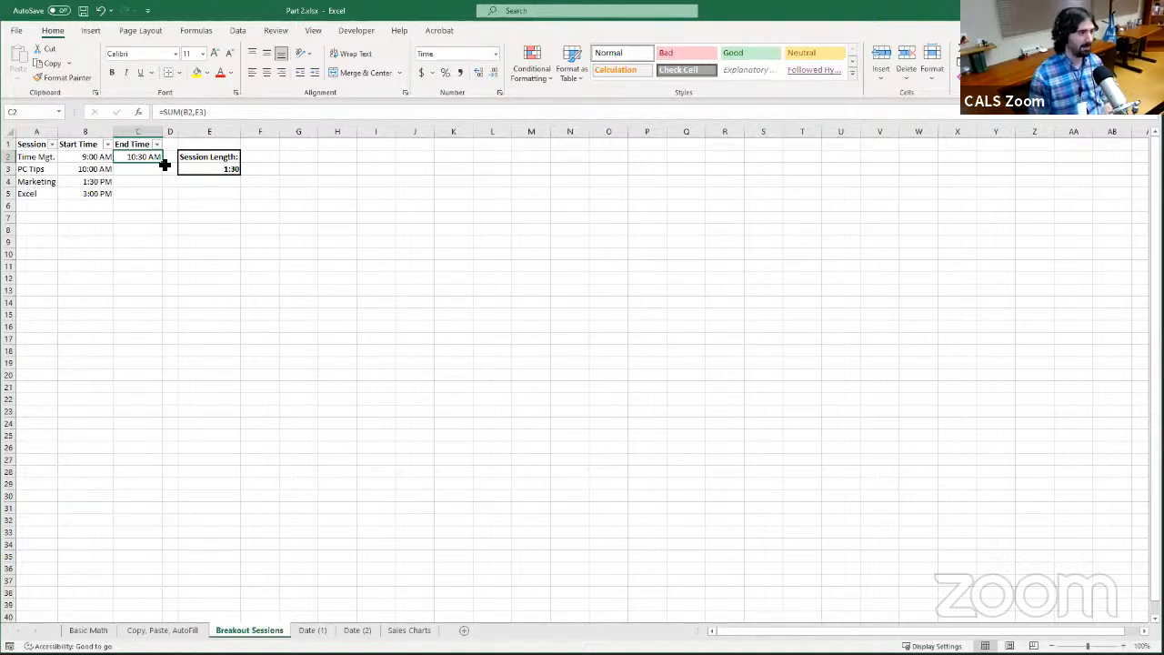
{"action": "double_click", "coordinate": [165, 164]}
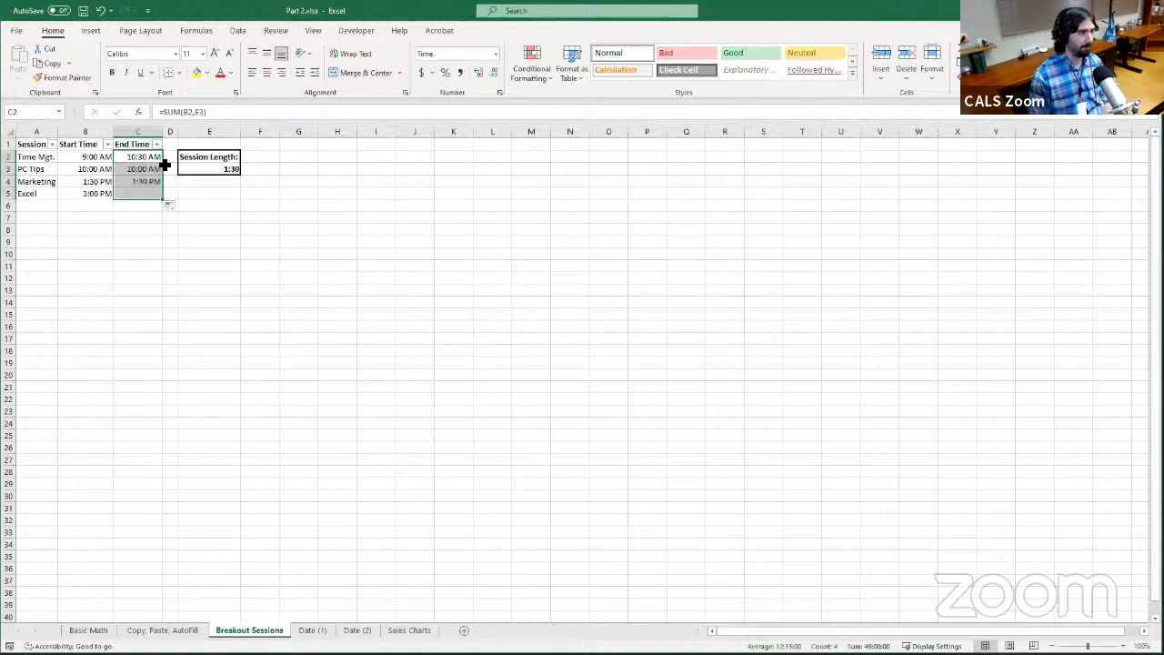
Examine the filled End Time formulas in C3 and C4 and the cell E4 that the C3 formula references
{"action": "left_click", "coordinate": [135, 173]}
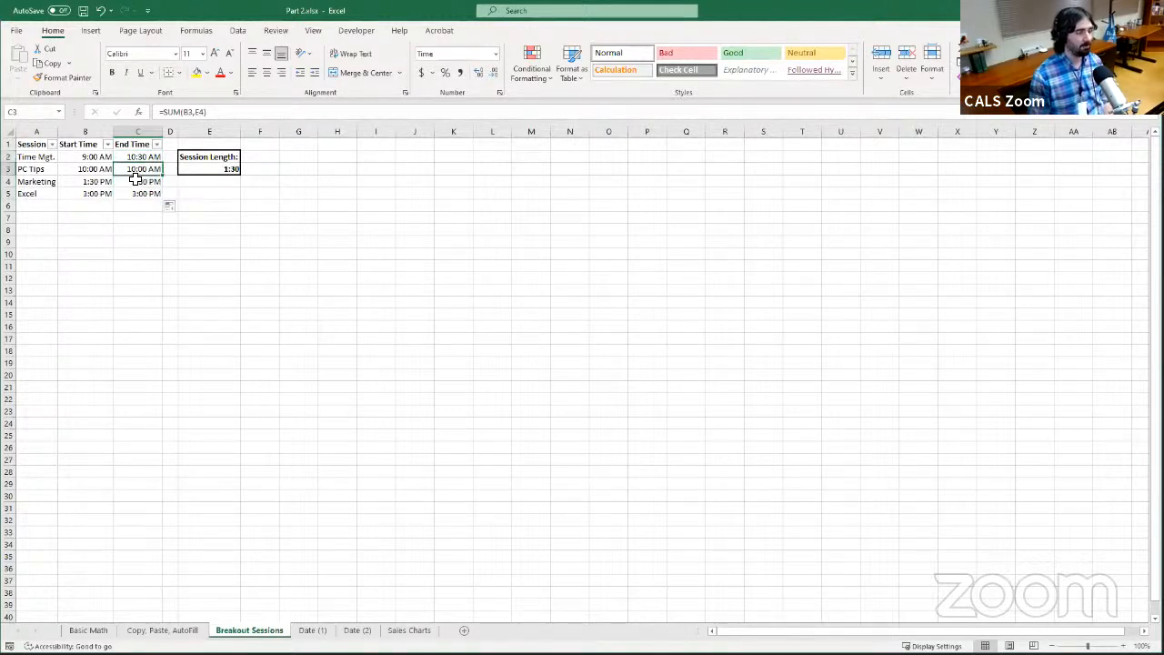
{"action": "left_click", "coordinate": [87, 171]}
{"action": "left_click", "coordinate": [138, 171]}
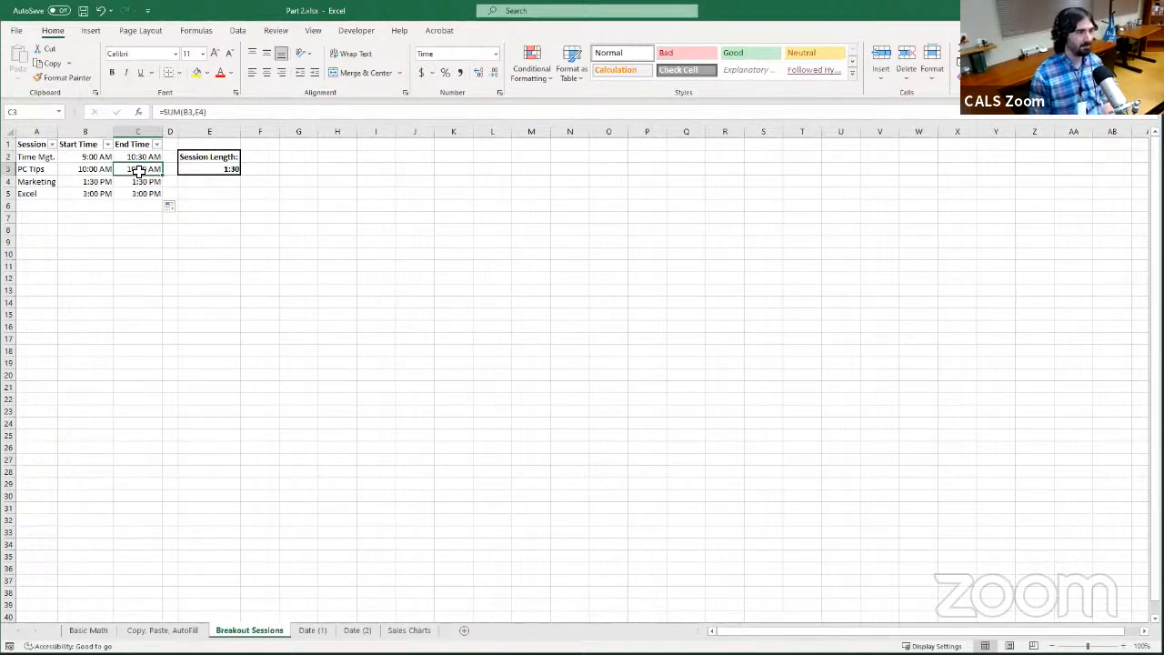
{"action": "left_click", "coordinate": [148, 185]}
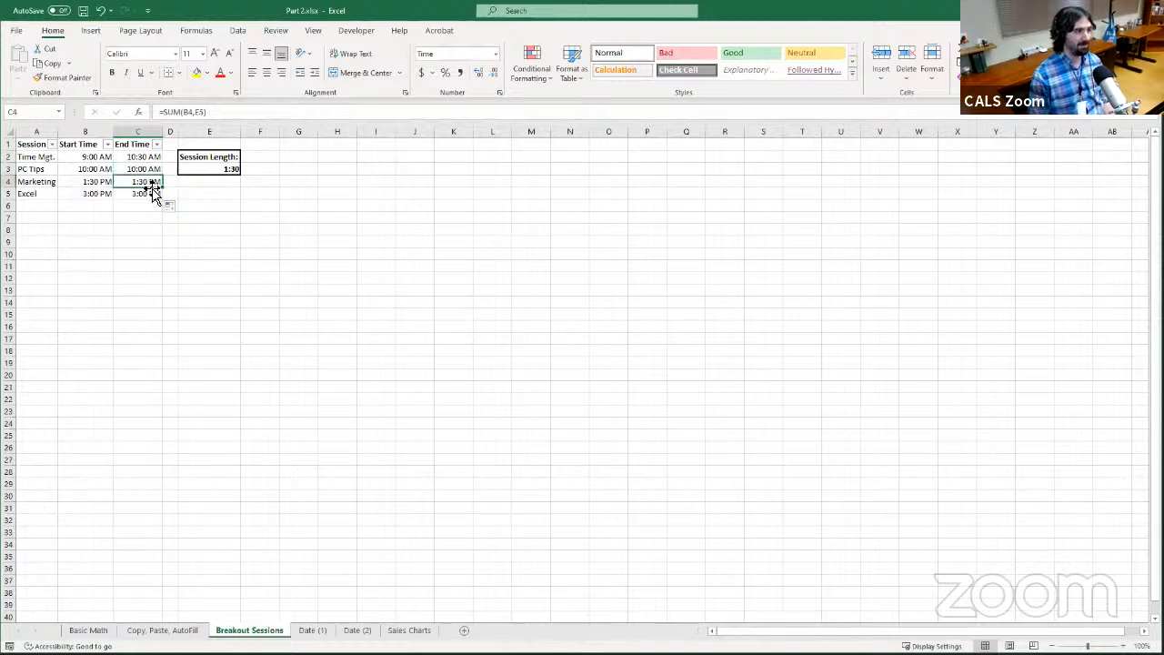
{"action": "left_click", "coordinate": [155, 166]}
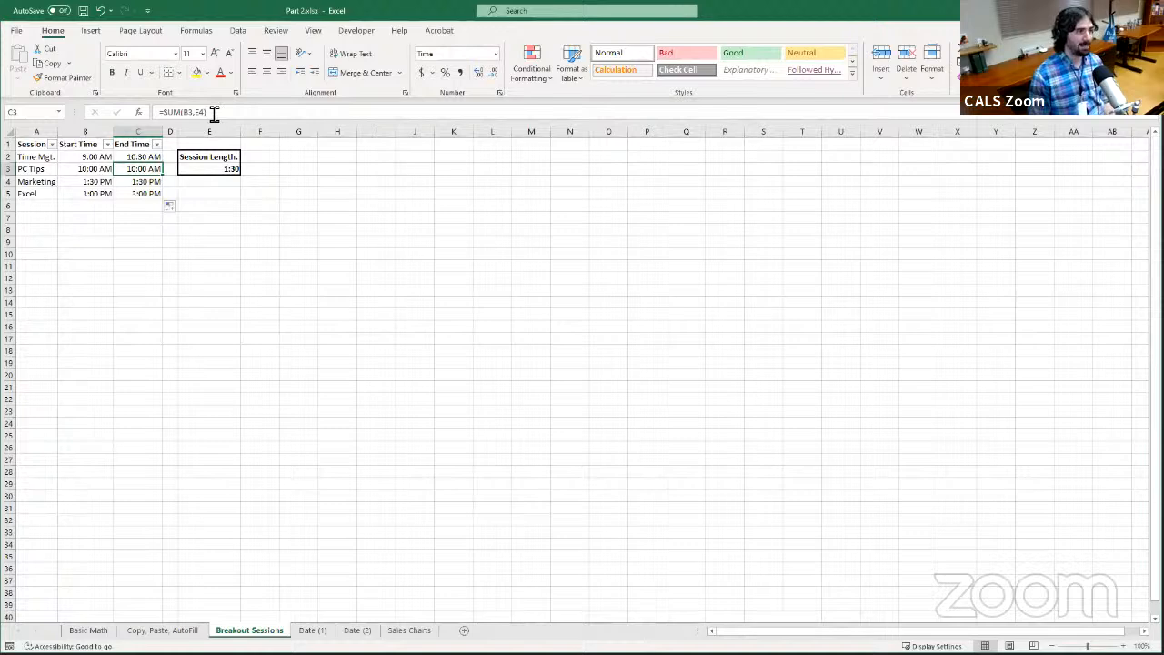
{"action": "left_click", "coordinate": [209, 182]}
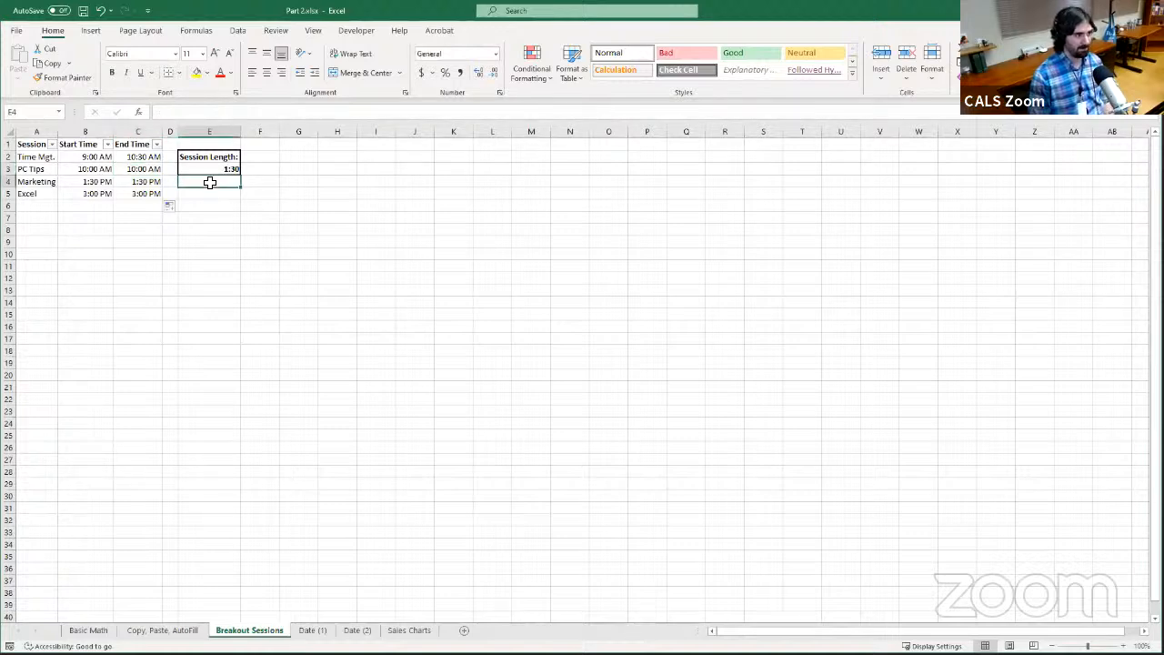
{"action": "left_click", "coordinate": [154, 169]}
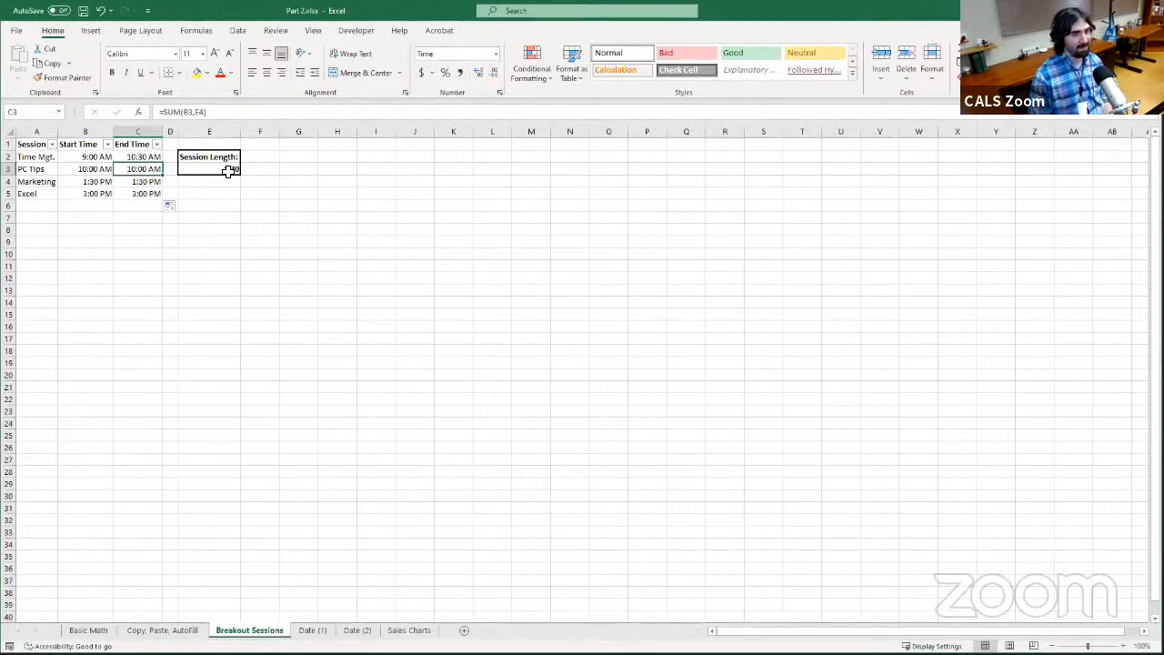
Lock the session length row in C2 by changing the formula to =SUM(B2,E$3), and AutoFill it down to C5
{"action": "left_click", "coordinate": [138, 157]}
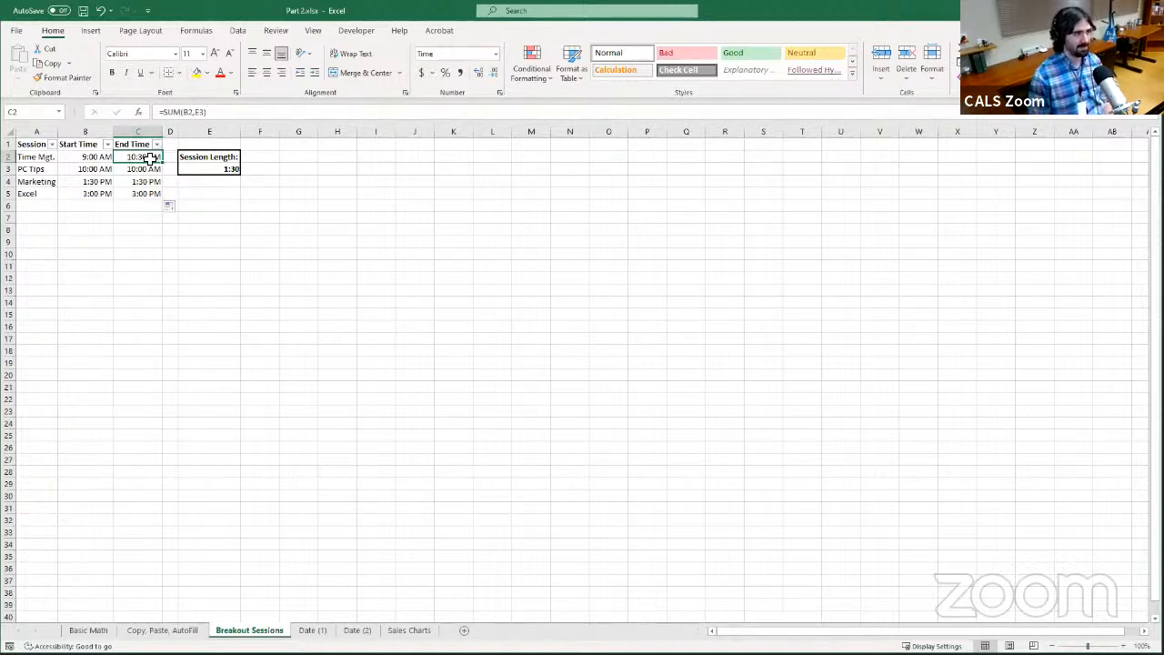
{"action": "left_click", "coordinate": [204, 113]}
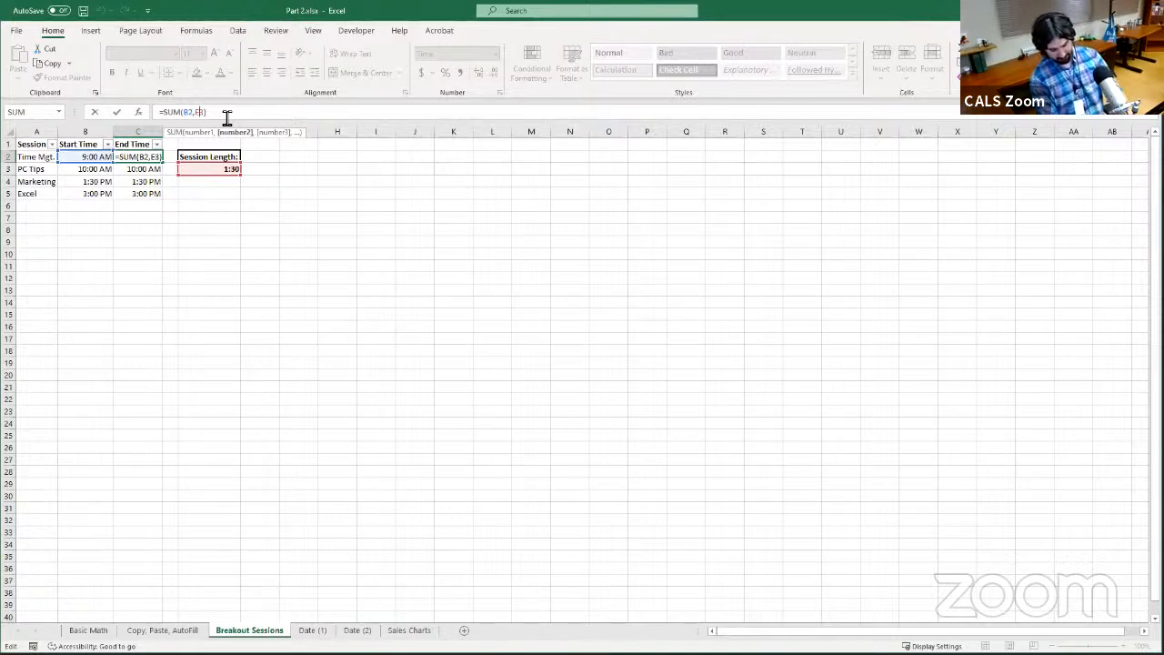
{"action": "type", "text": "$"}
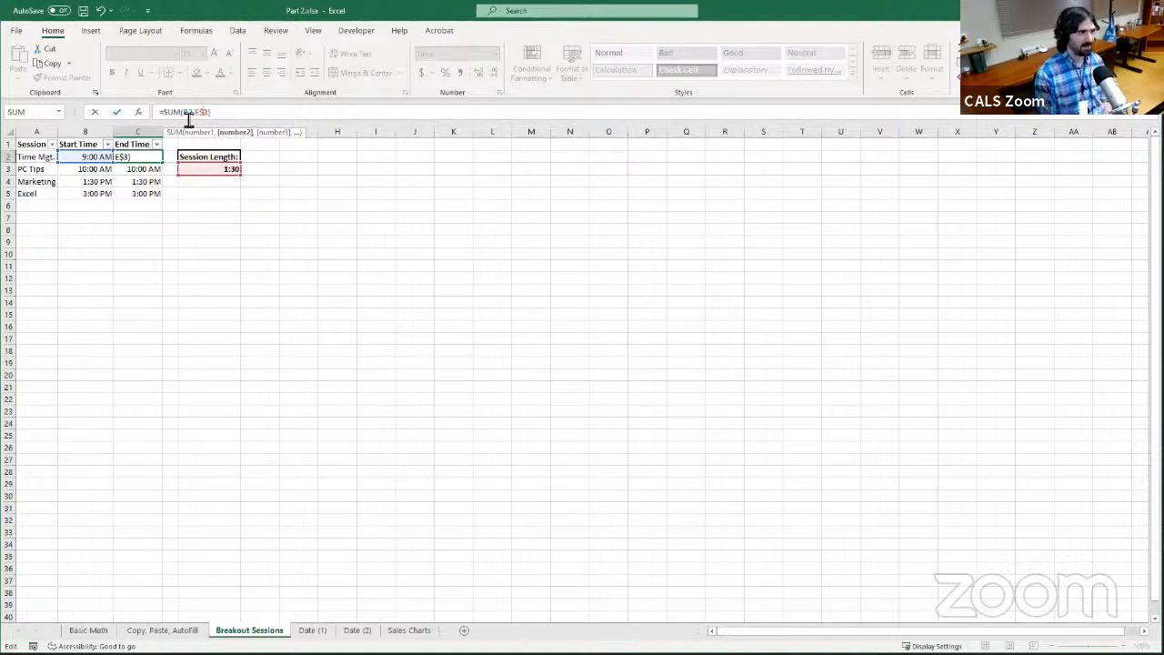
{"action": "left_click", "coordinate": [118, 112]}
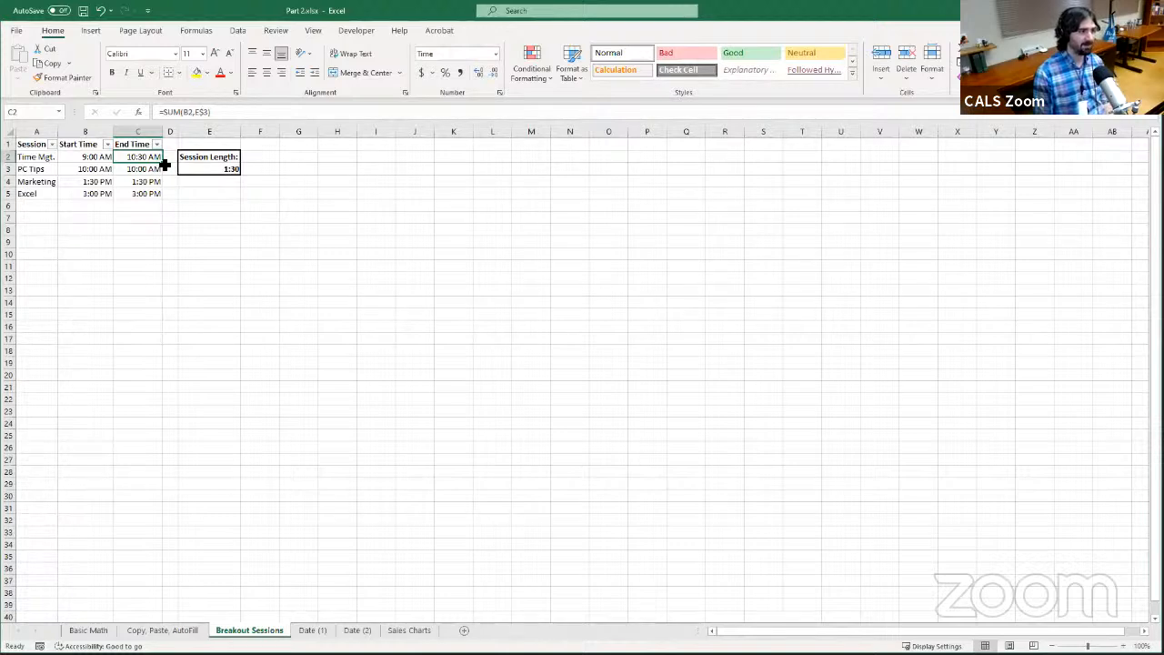
{"action": "left_click_drag", "start_coordinate": [165, 164], "coordinate": [173, 197]}
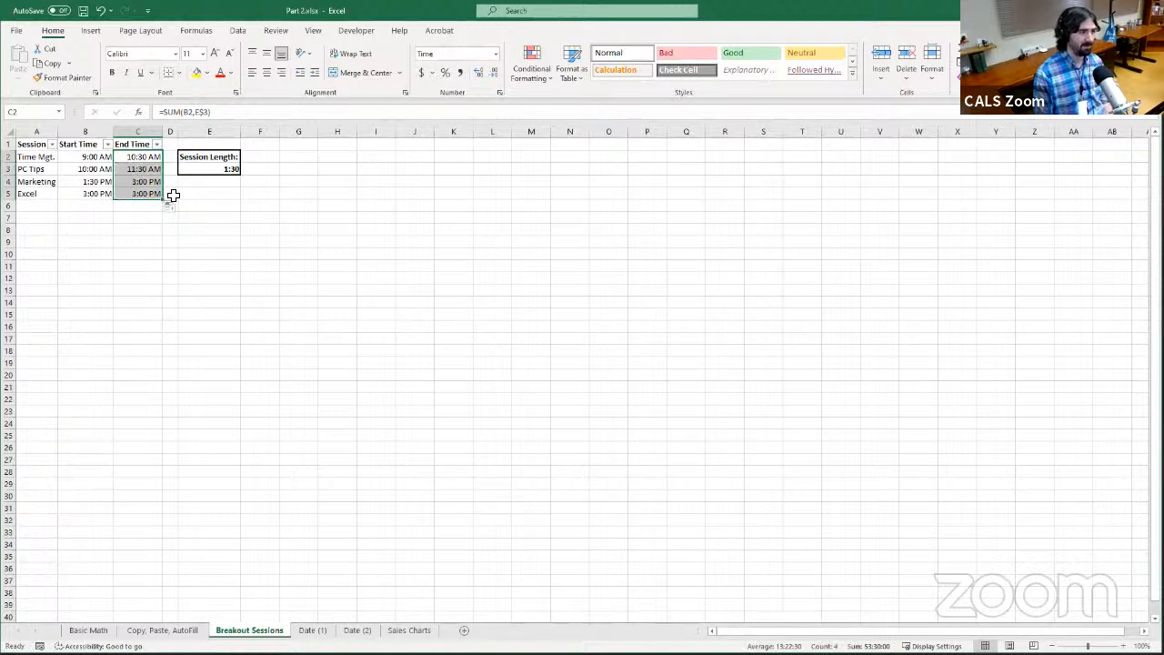
Compare the End Time formulas in column C to check how the locked E$3 reference was filled
{"action": "left_click", "coordinate": [135, 169]}
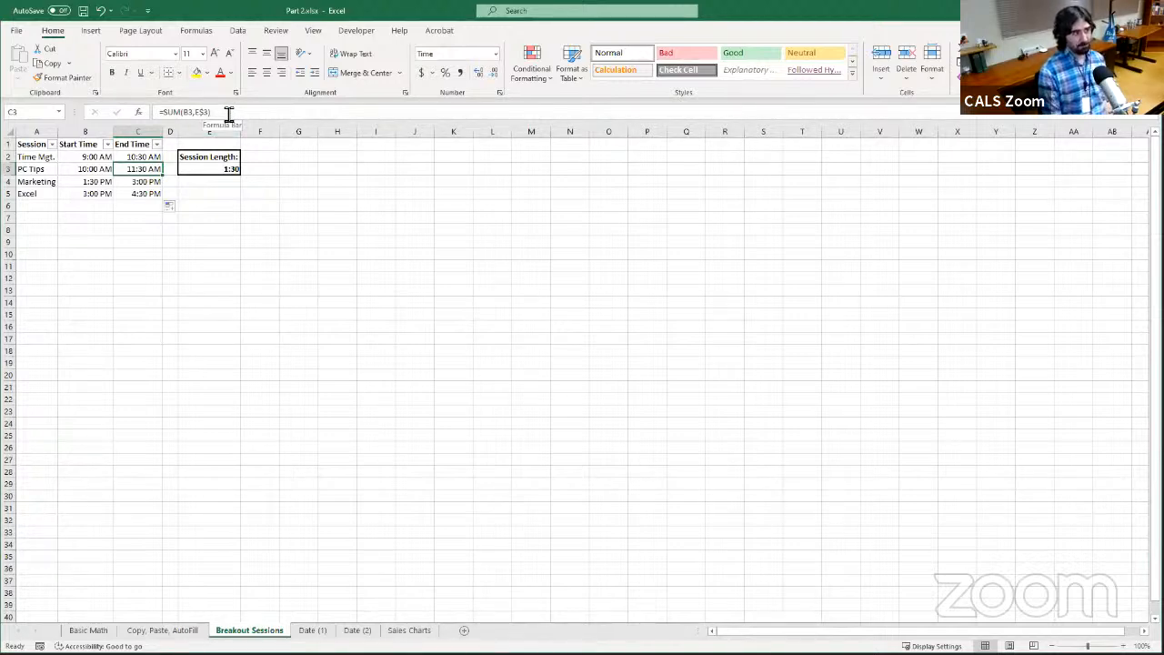
{"action": "left_click", "coordinate": [148, 159]}
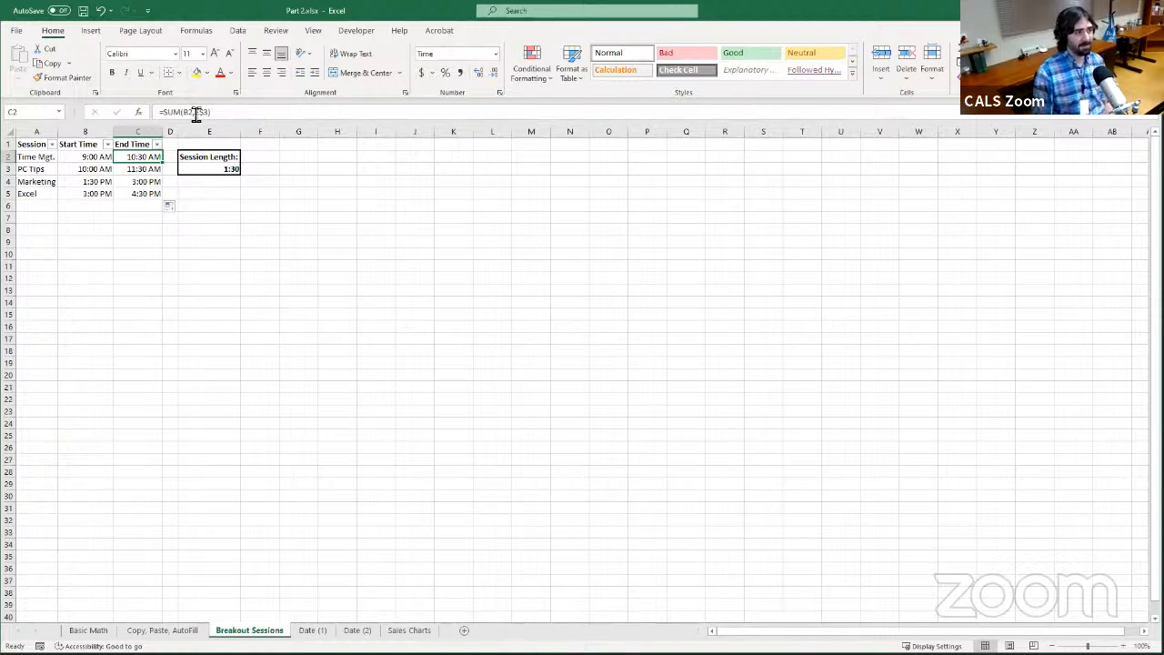
{"action": "left_click", "coordinate": [139, 169]}
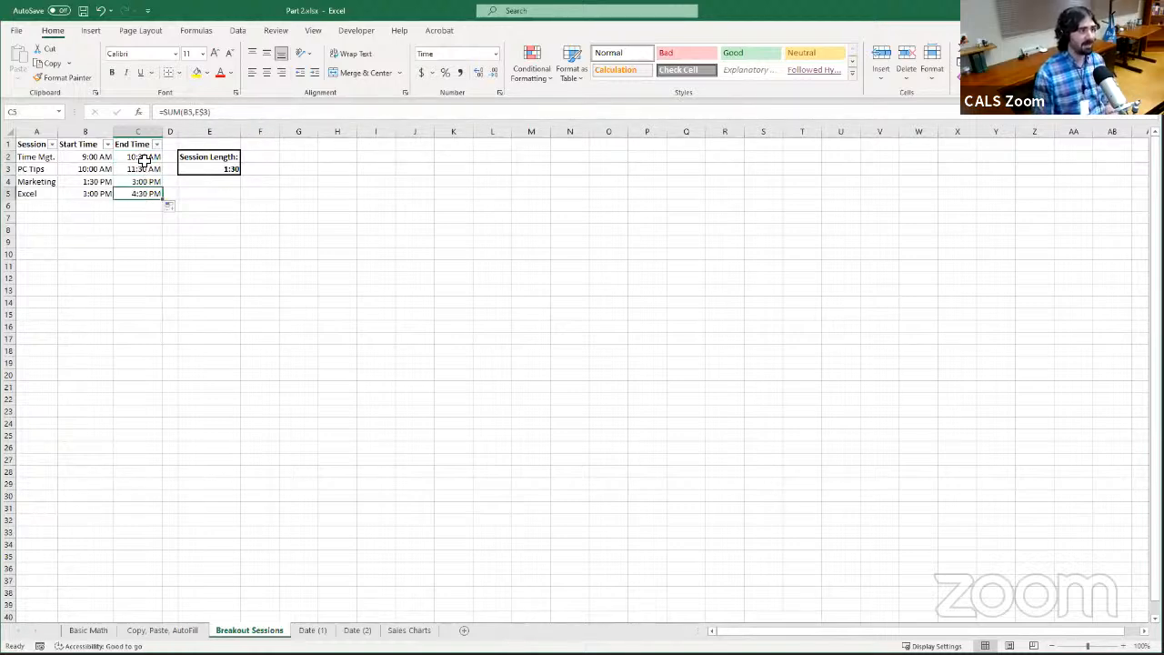
Copy the End Time formula from C2 and paste it into G2
{"action": "left_click", "coordinate": [145, 156]}
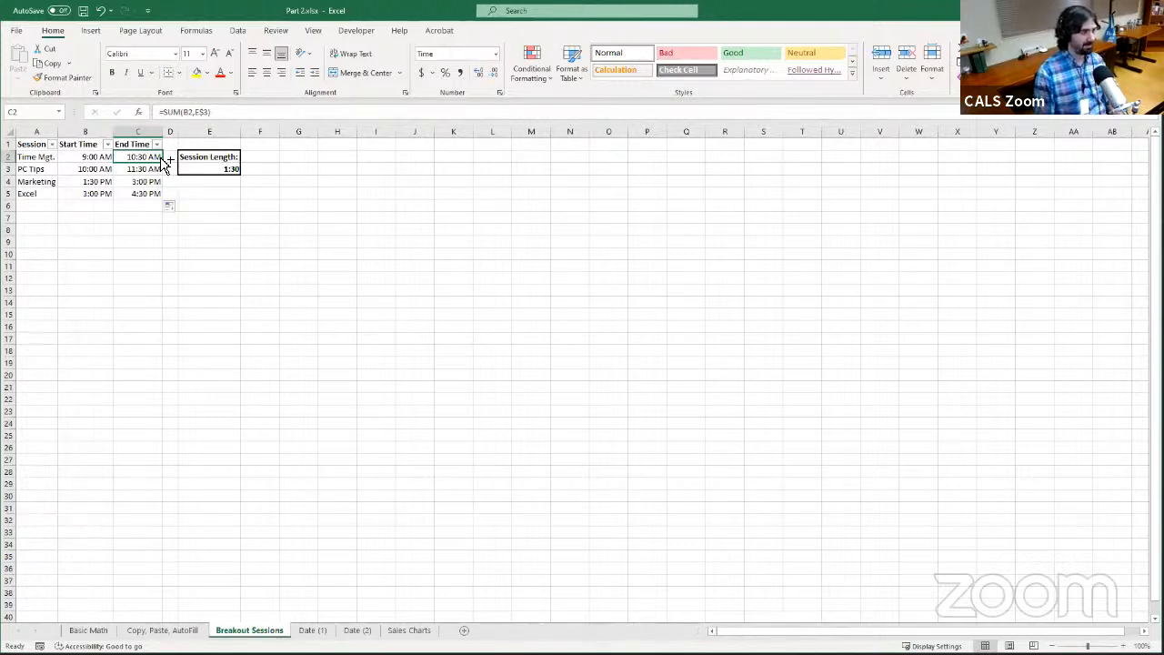
{"action": "key", "text": "ctrl+c"}
{"action": "left_click", "coordinate": [304, 157]}
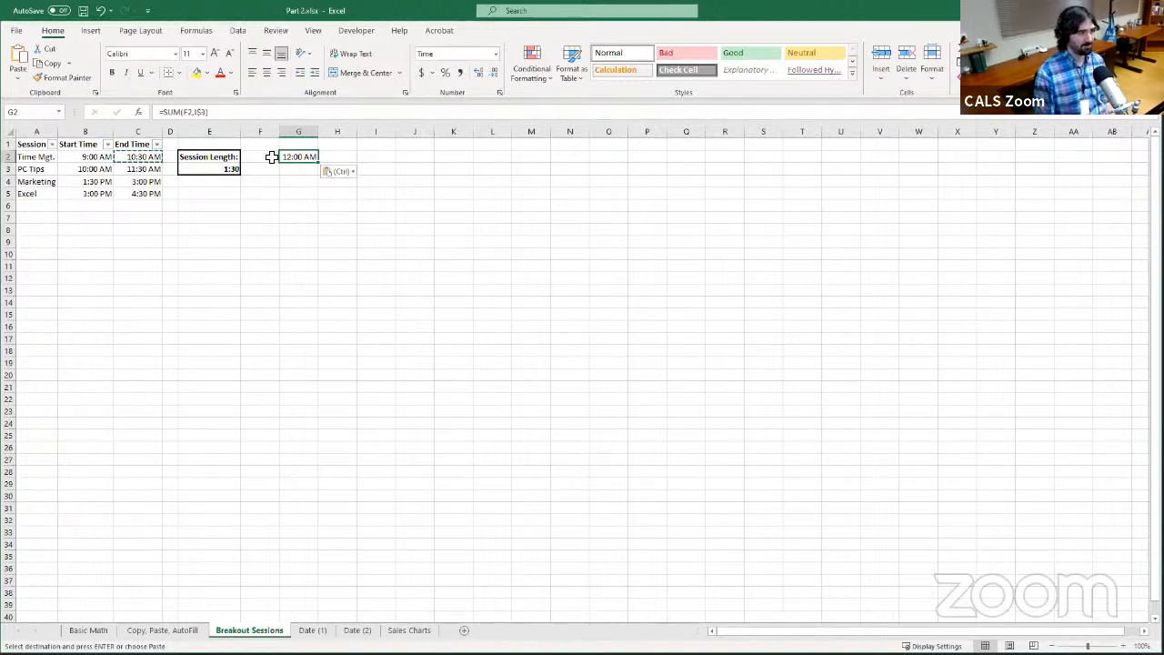
Enter 9:00 AM in F2 as the start time for the copied formula
{"action": "left_click", "coordinate": [271, 157]}
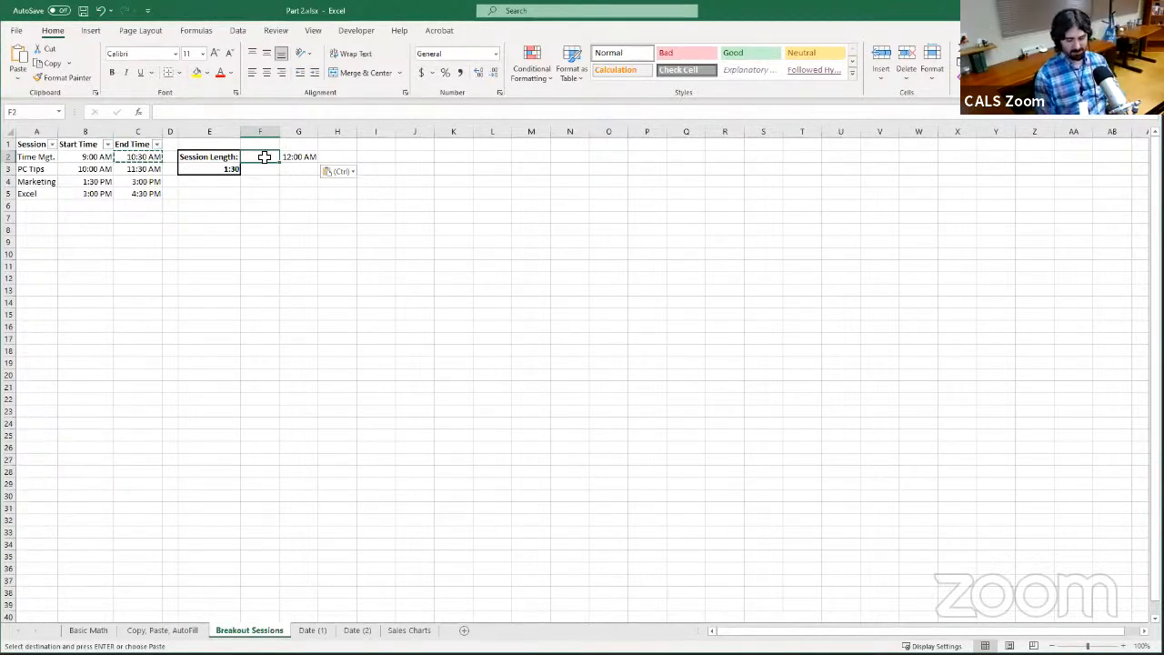
{"action": "type", "text": "9:00 A"}
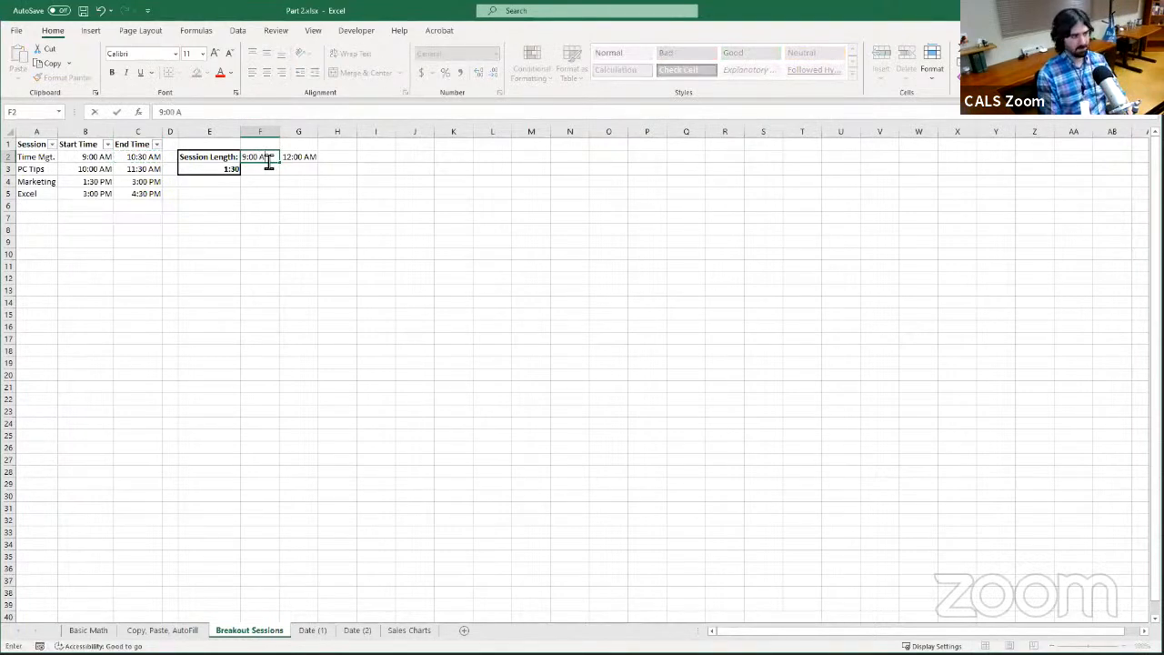
{"action": "type", "text": "M"}
{"action": "key", "text": "ctrl+Return"}
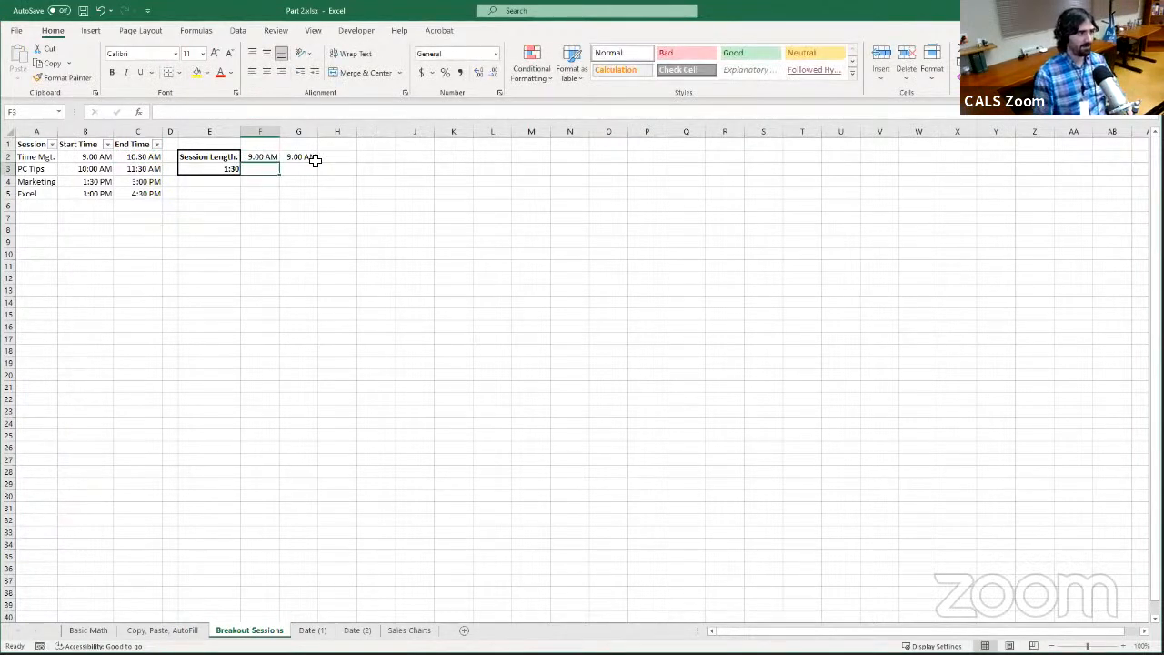
AutoFill the G2 formula down to G6 and inspect the references in the copied formulas
{"action": "left_click", "coordinate": [296, 161]}
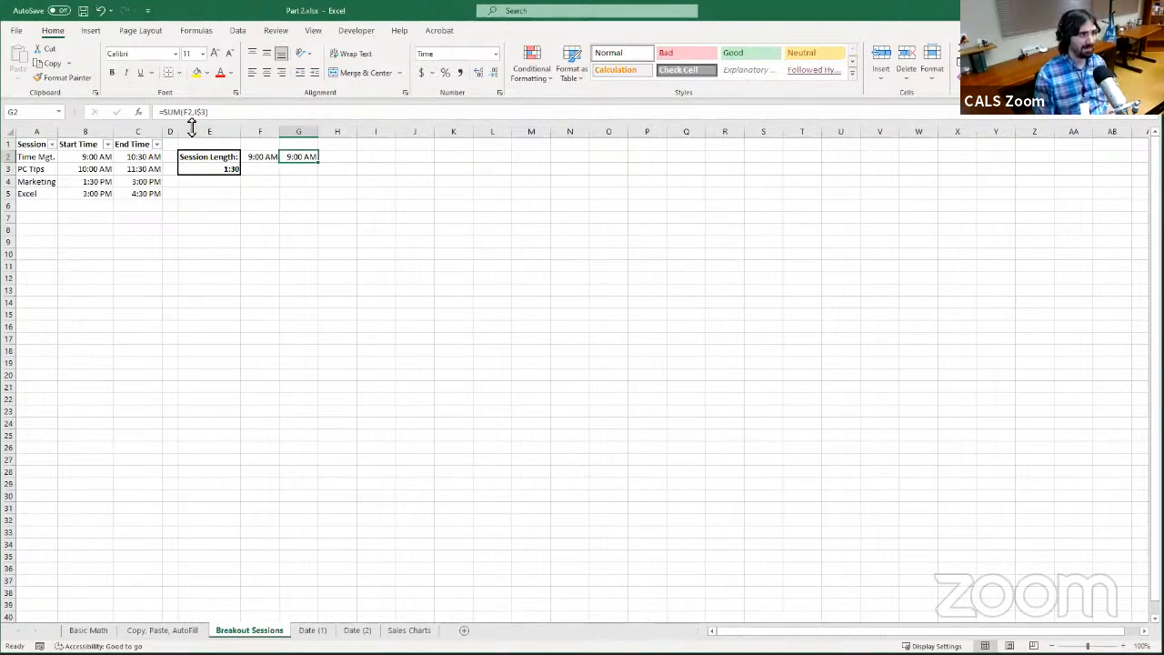
{"action": "left_click_drag", "start_coordinate": [319, 163], "coordinate": [317, 211]}
{"action": "left_click", "coordinate": [305, 168]}
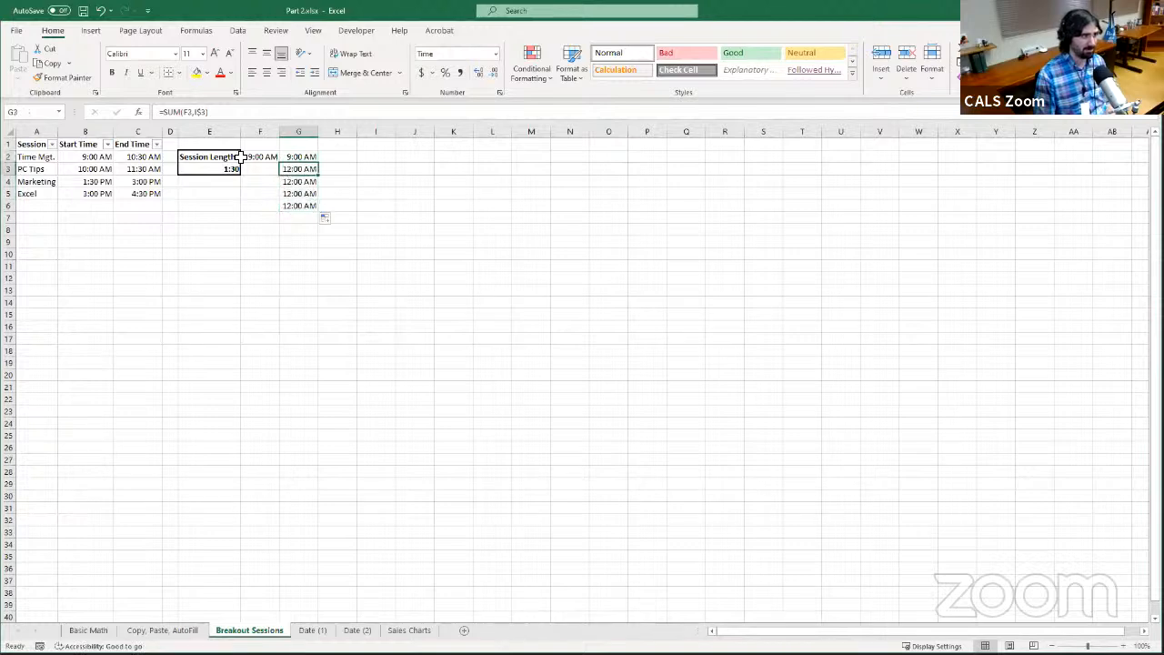
{"action": "left_click", "coordinate": [302, 192]}
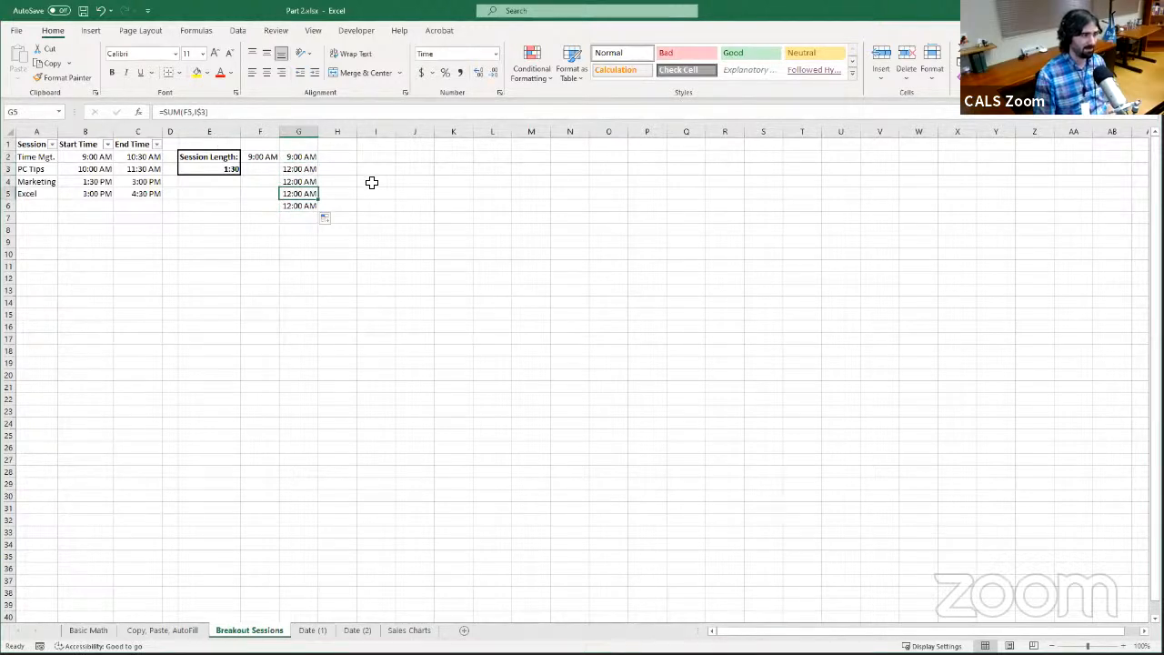
{"action": "left_click", "coordinate": [348, 159]}
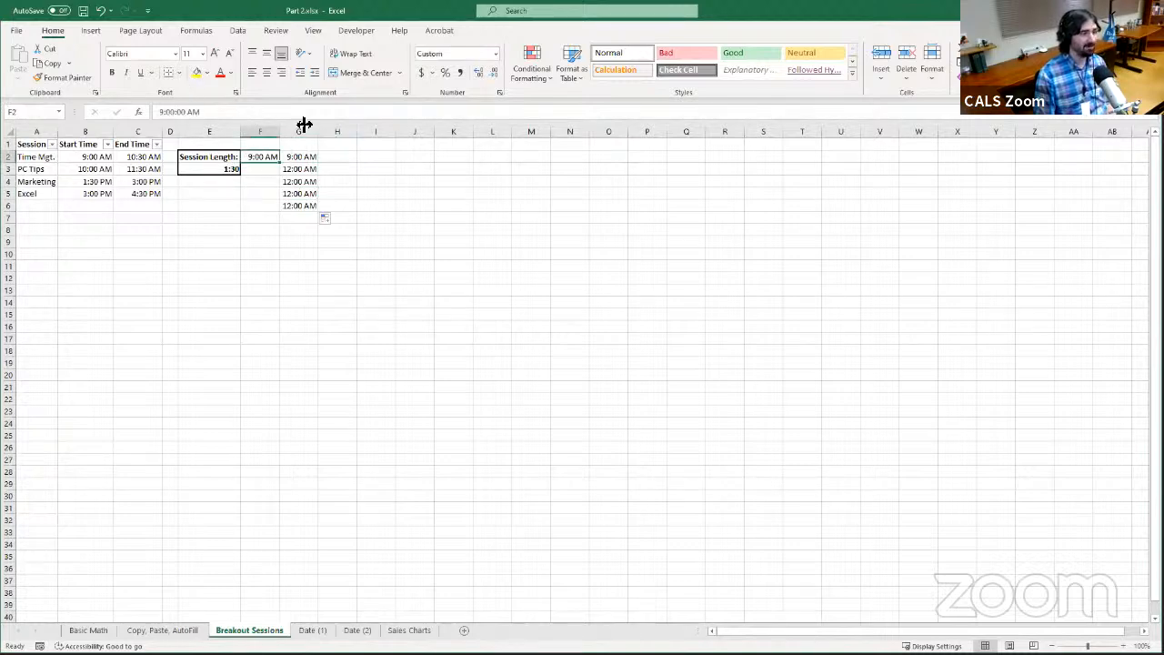
{"action": "left_click", "coordinate": [304, 157]}
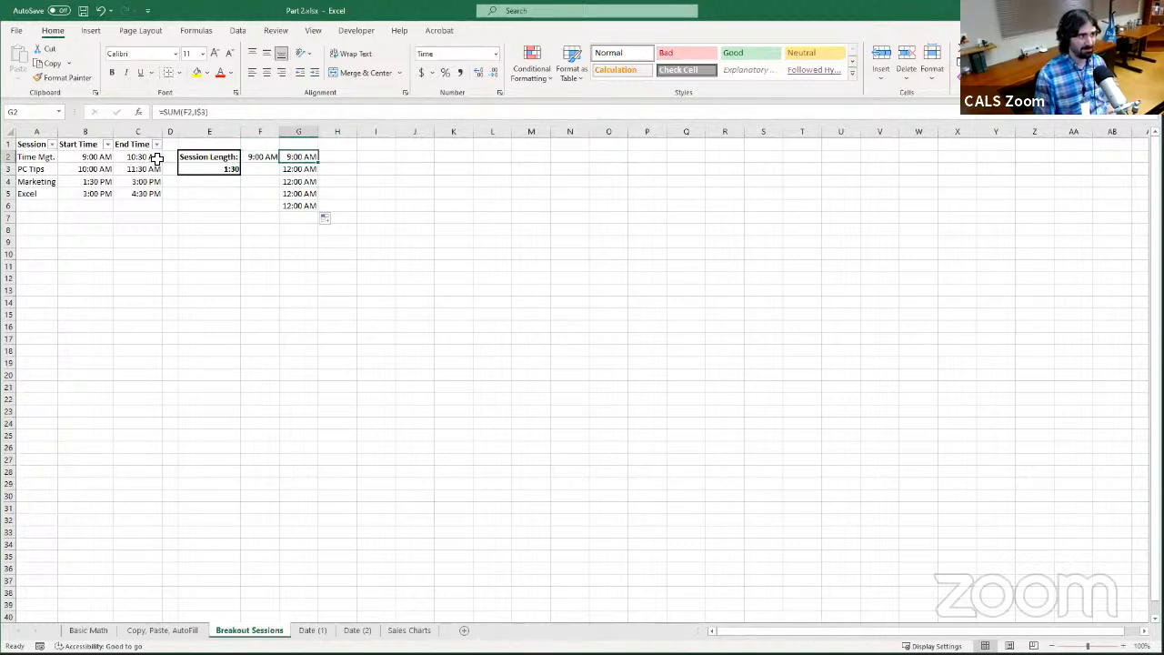
Lock the column of the session length reference in C2 so the formula reads =SUM(B2,$E$3)
{"action": "left_click", "coordinate": [156, 157]}
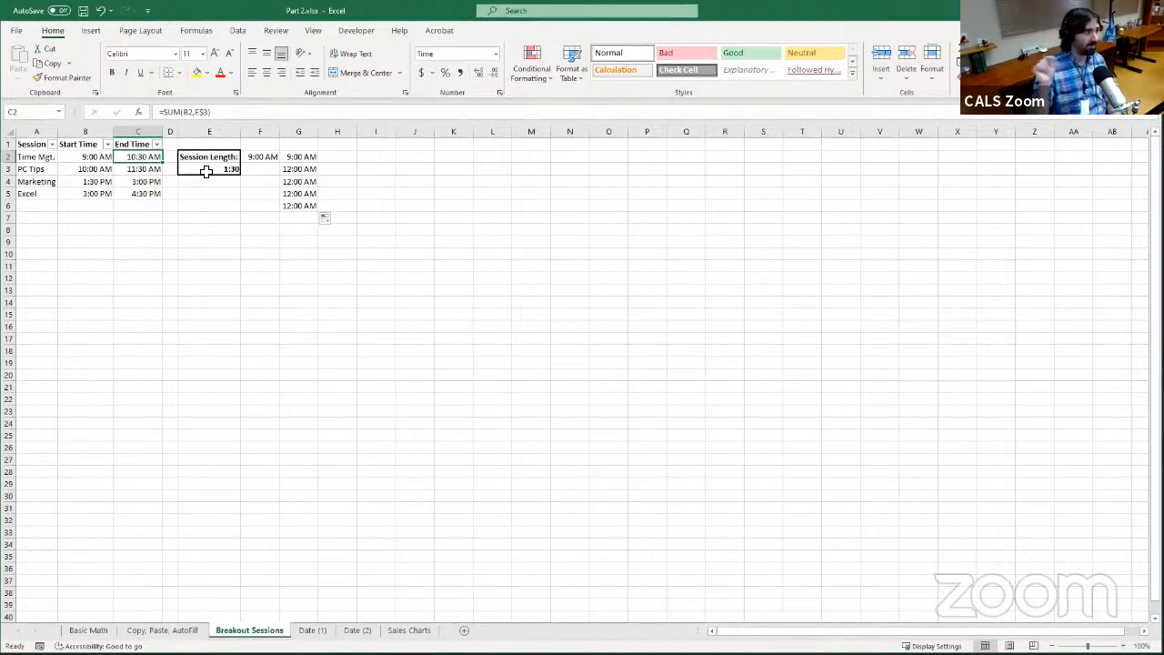
{"action": "left_click", "coordinate": [199, 112]}
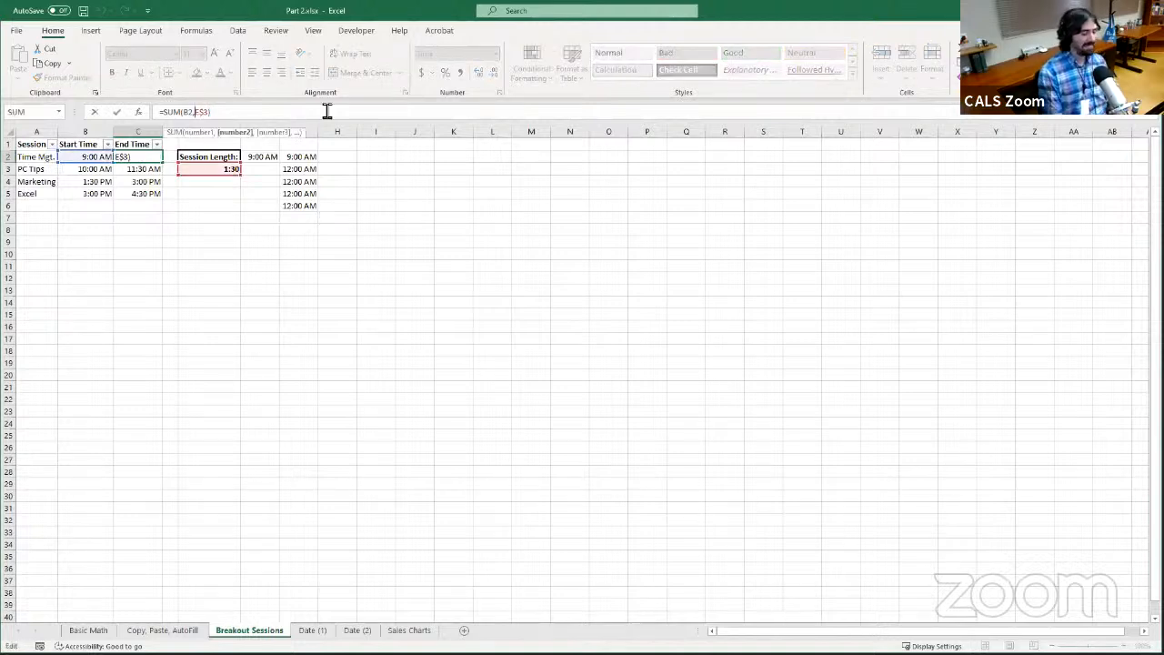
{"action": "type", "text": "$"}
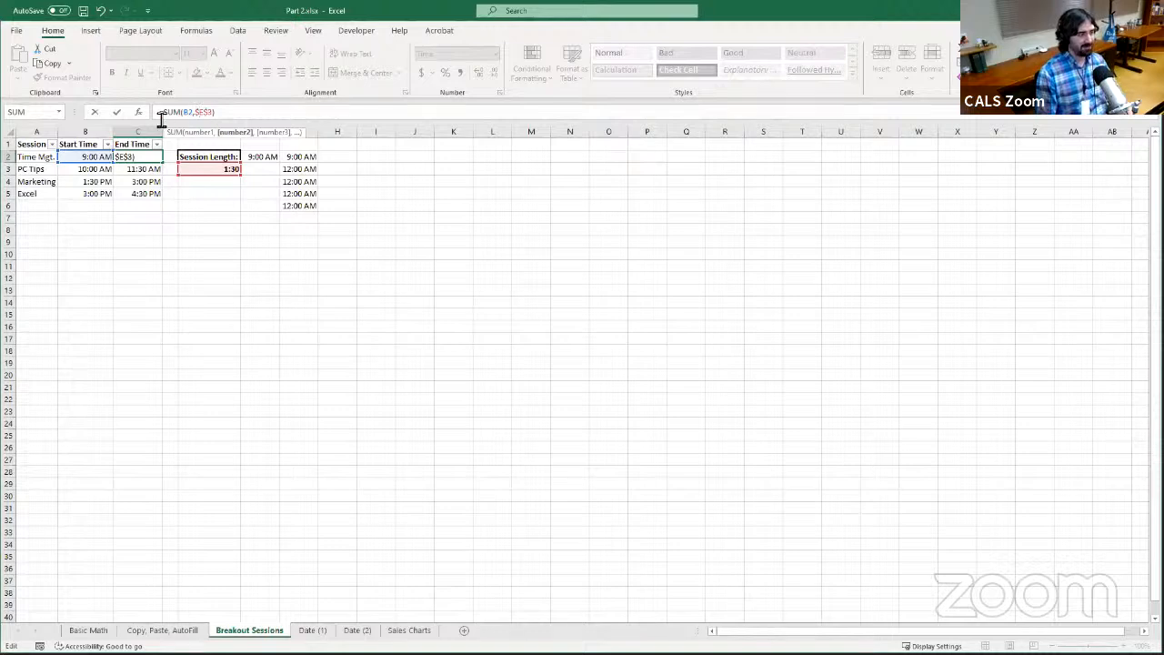
{"action": "key", "text": "Return"}
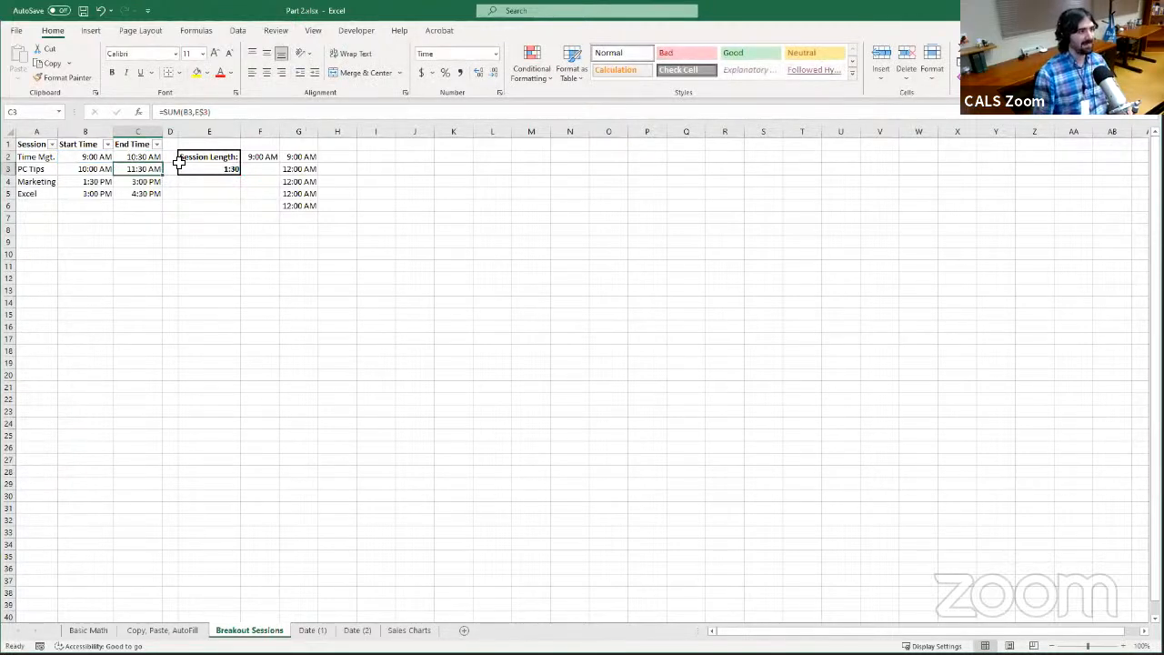
Copy the fully locked End Time formula from C2, paste it into G2, and check the session length cell it references
{"action": "left_click", "coordinate": [137, 156]}
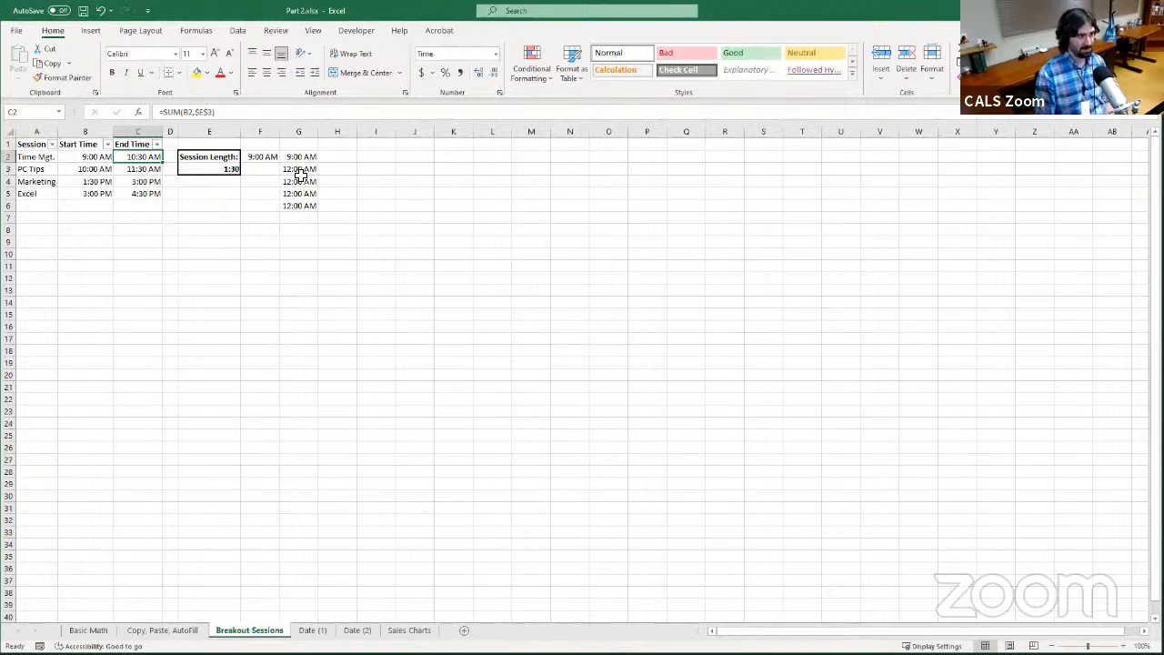
{"action": "left_click", "coordinate": [218, 169]}
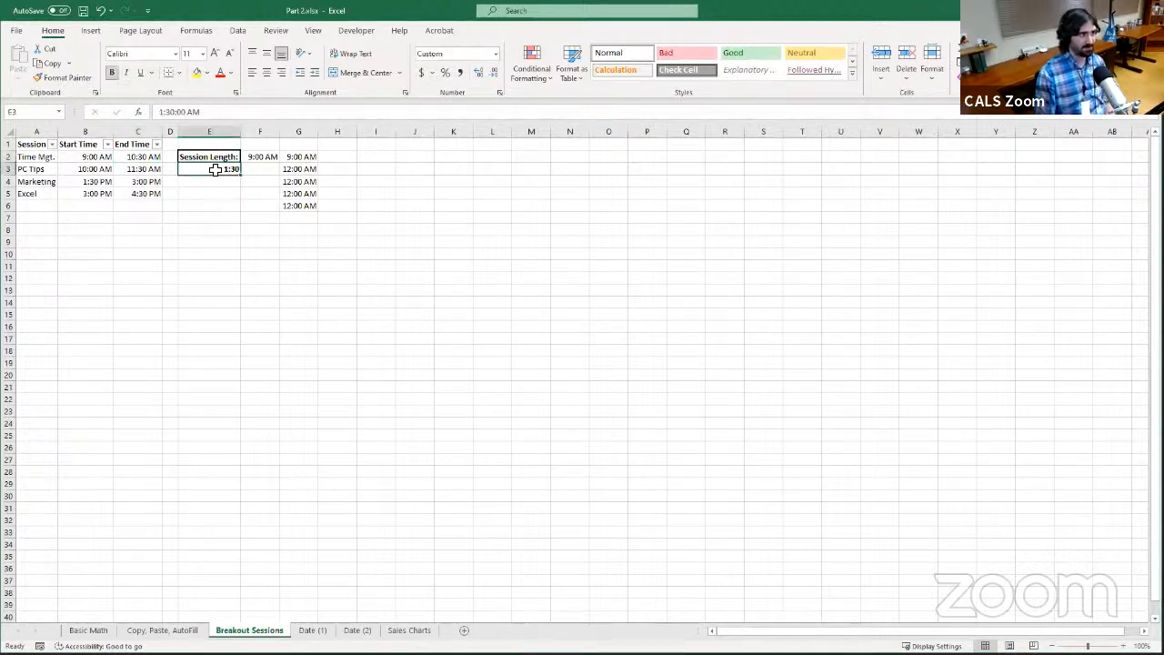
{"action": "left_click", "coordinate": [156, 159]}
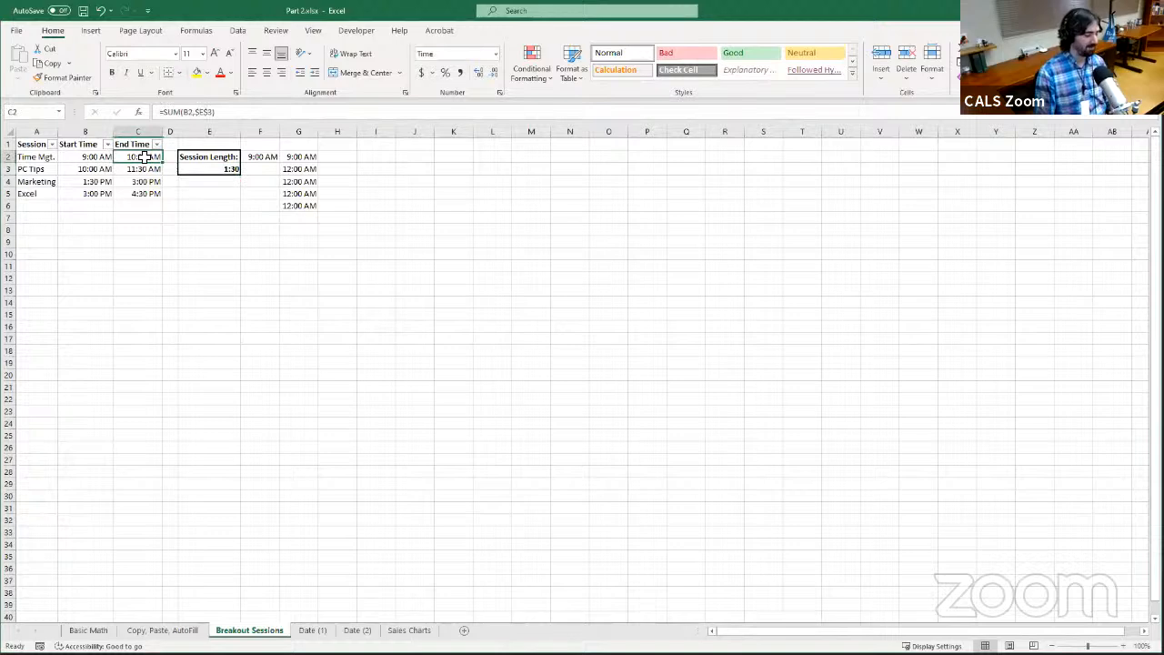
{"action": "key", "text": "ctrl+c"}
{"action": "left_click", "coordinate": [298, 156]}
{"action": "key", "text": "ctrl+v"}
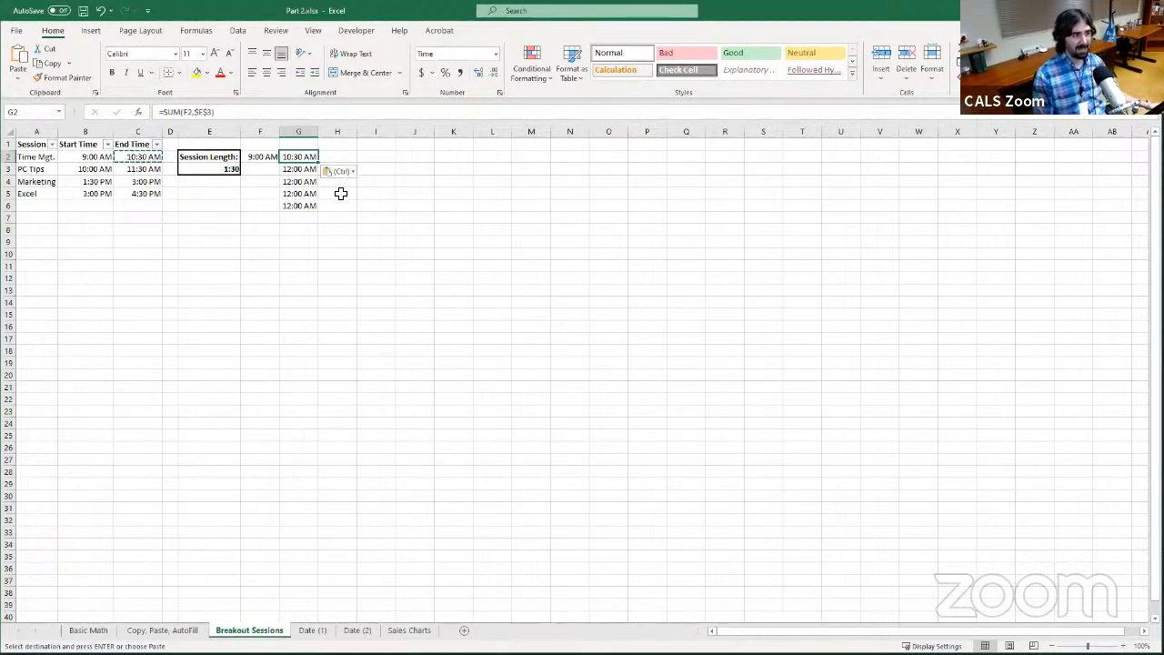
{"action": "left_click", "coordinate": [225, 170]}
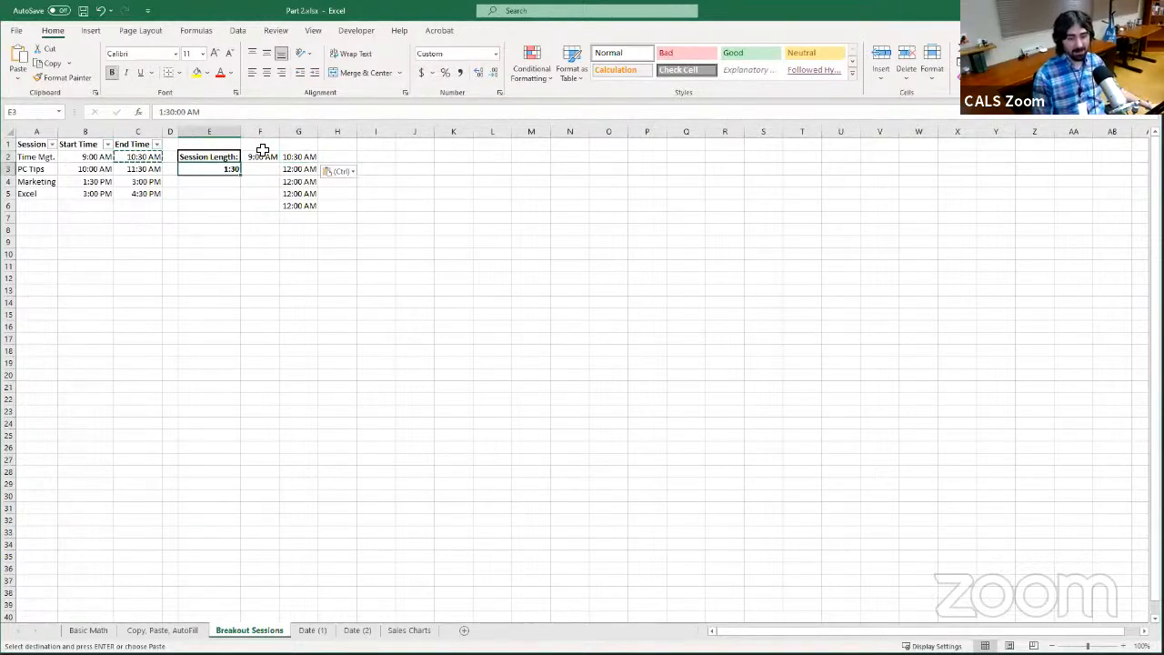
{"action": "left_click", "coordinate": [134, 157]}
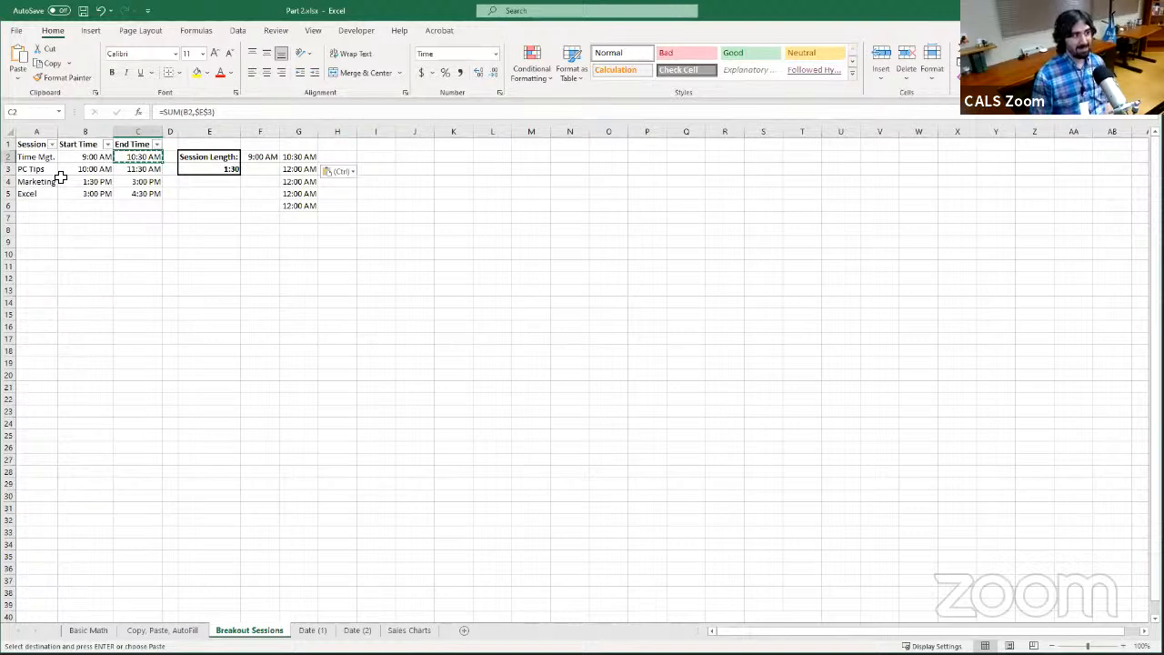
Give the session length cell E3 the name LENGTH
{"action": "left_click", "coordinate": [211, 171]}
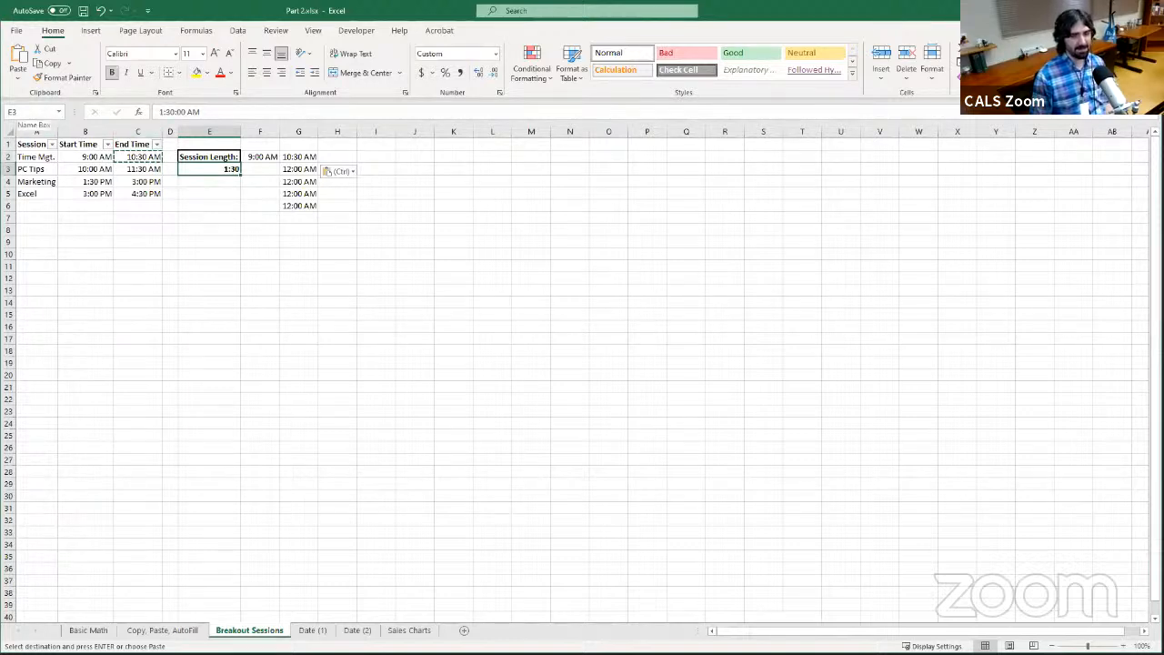
{"action": "left_click", "coordinate": [36, 112]}
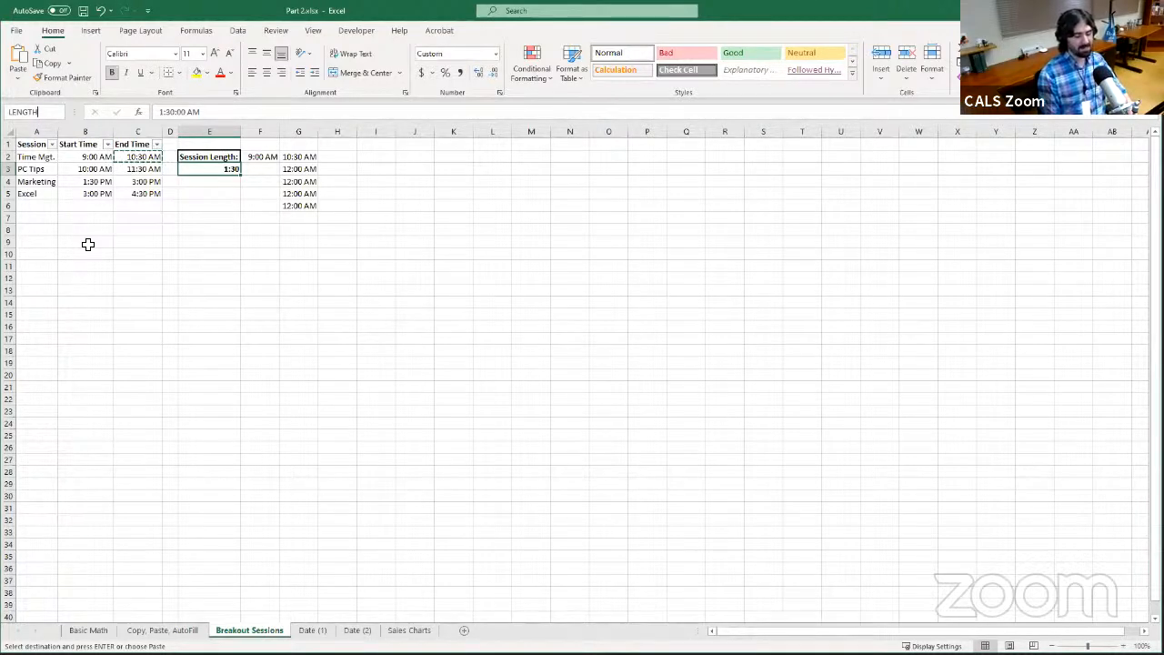
{"action": "key", "text": "Return"}
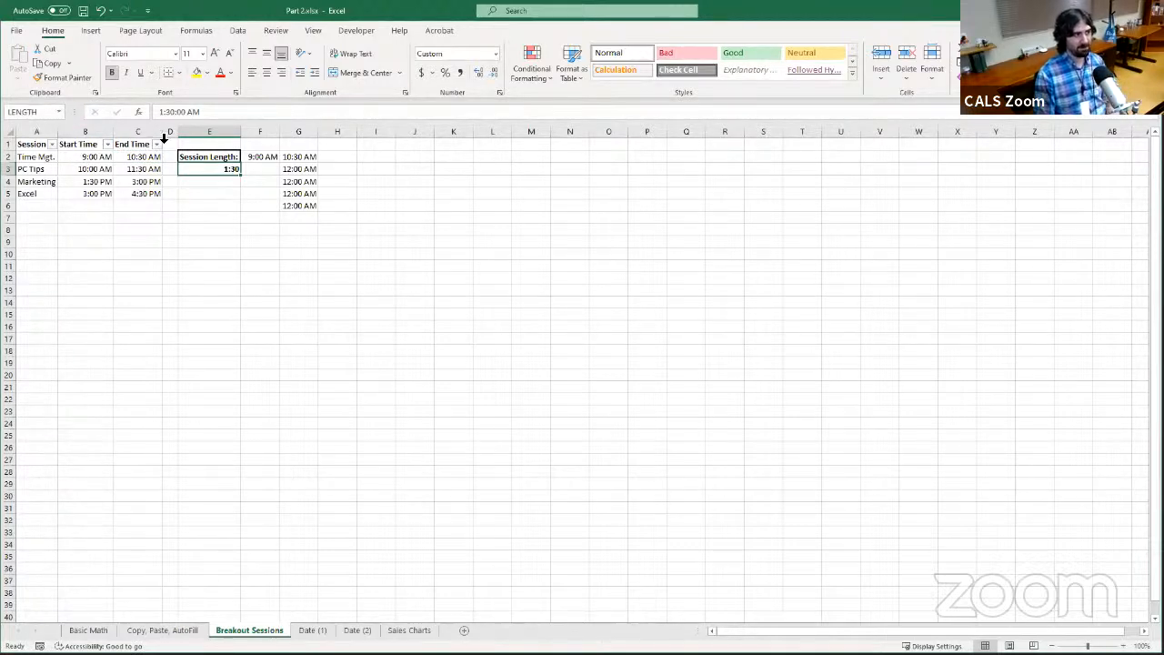
Compare the references of several unnamed cells with that of the named session length cell
{"action": "left_click", "coordinate": [304, 171]}
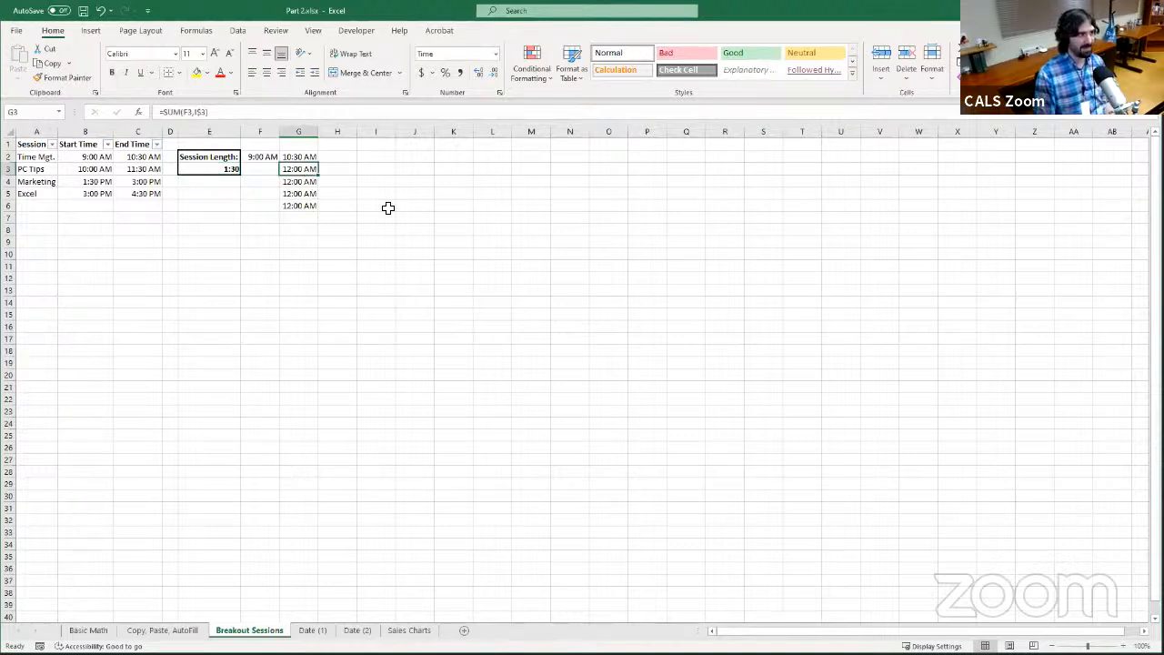
{"action": "left_click", "coordinate": [388, 209]}
{"action": "left_click", "coordinate": [321, 311]}
{"action": "left_click", "coordinate": [259, 233]}
{"action": "left_click", "coordinate": [415, 205]}
{"action": "left_click", "coordinate": [432, 288]}
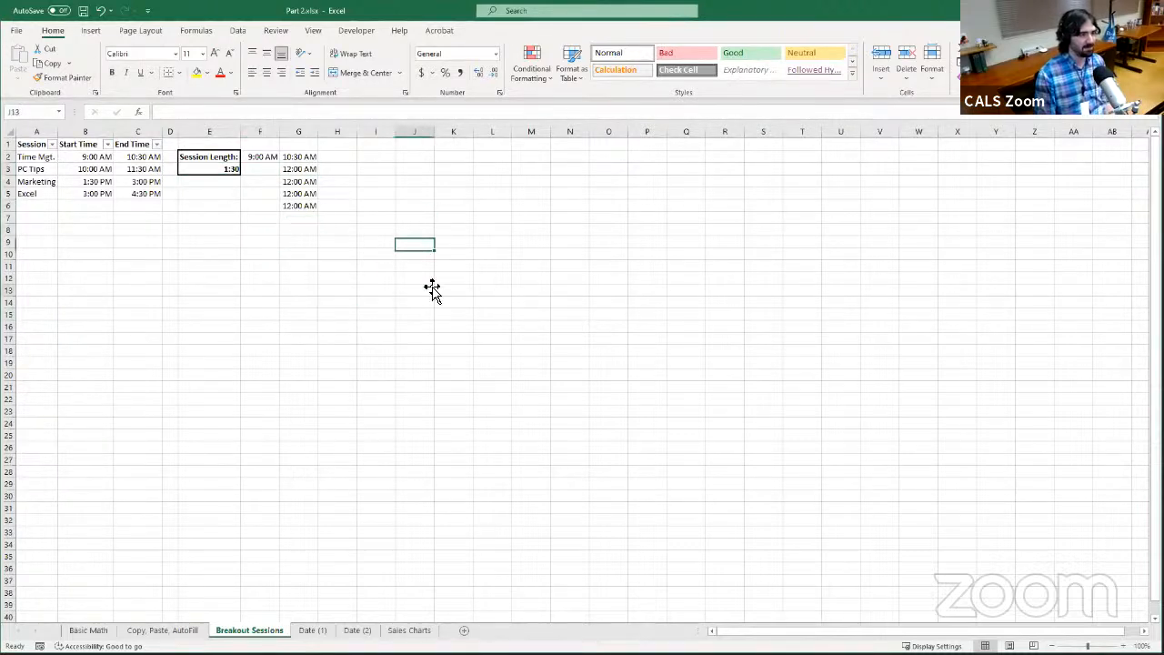
{"action": "left_click", "coordinate": [518, 226]}
{"action": "left_click", "coordinate": [328, 215]}
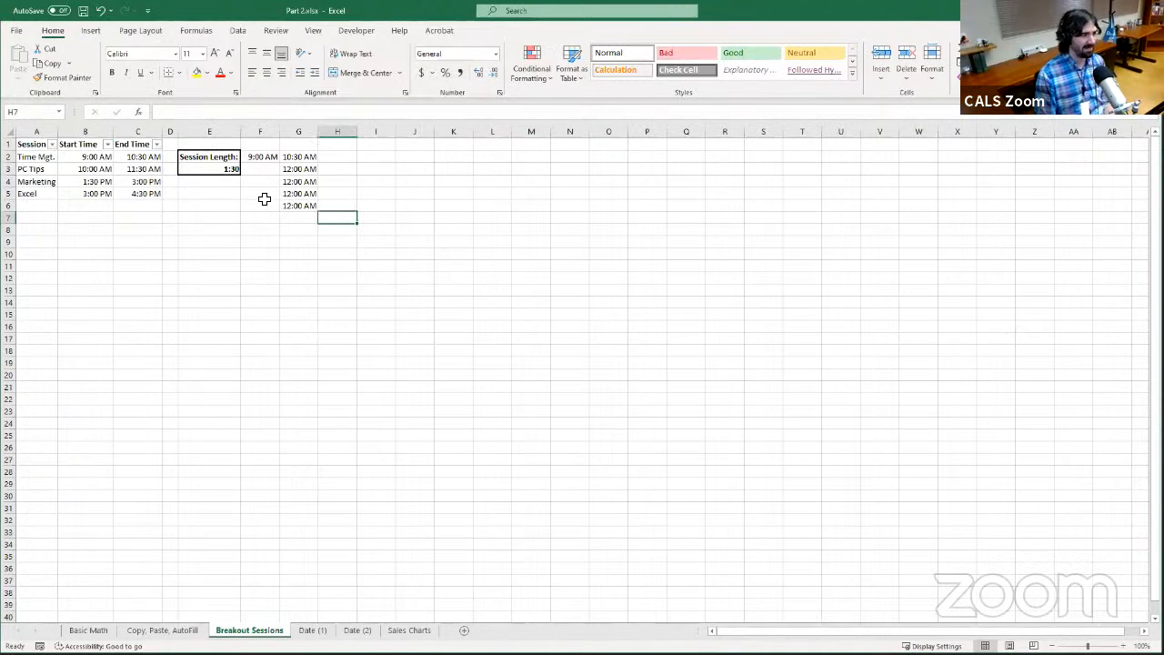
{"action": "left_click", "coordinate": [206, 172]}
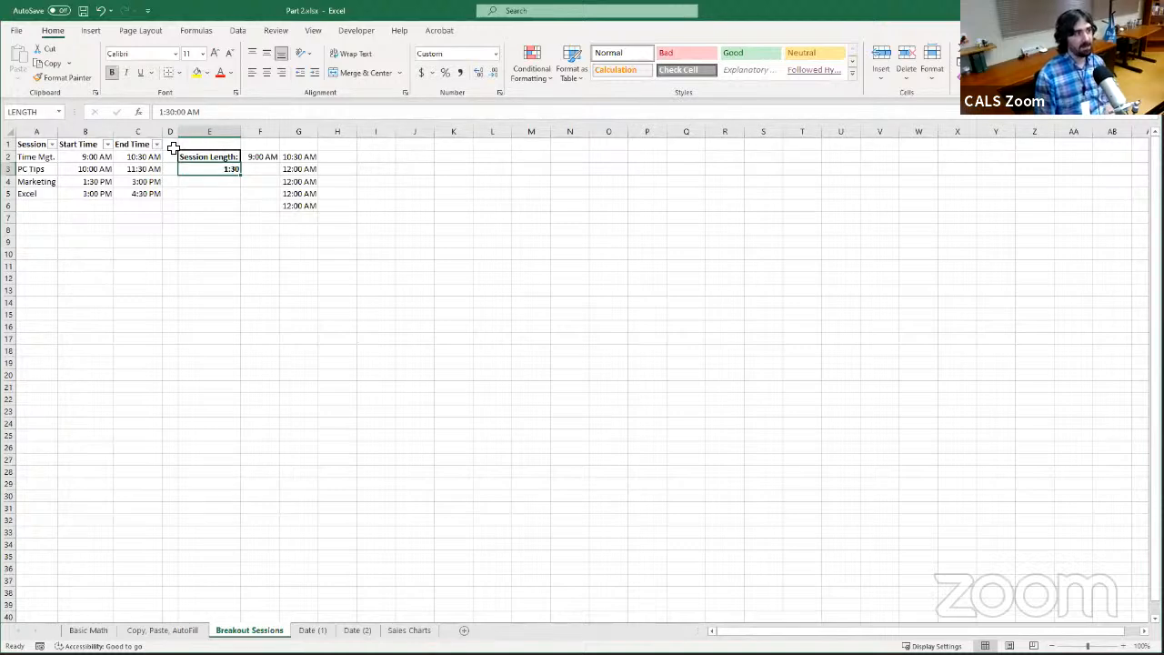
Replace the $E$3 reference in the C2 formula with the cell name so it reads =SUM(B2,LENGTH)
{"action": "left_click", "coordinate": [143, 156]}
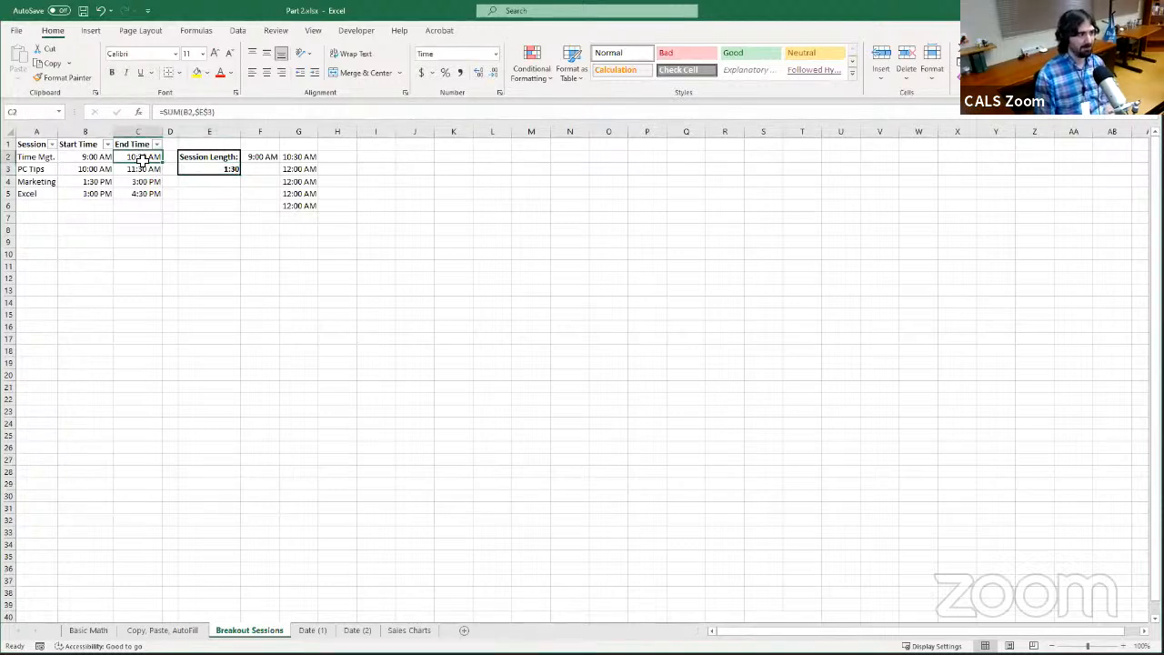
{"action": "left_click", "coordinate": [247, 111]}
{"action": "key", "text": "BackSpace"}
{"action": "key", "text": "BackSpace"}
{"action": "key", "text": "BackSpace"}
{"action": "key", "text": "BackSpace"}
{"action": "key", "text": "BackSpace"}
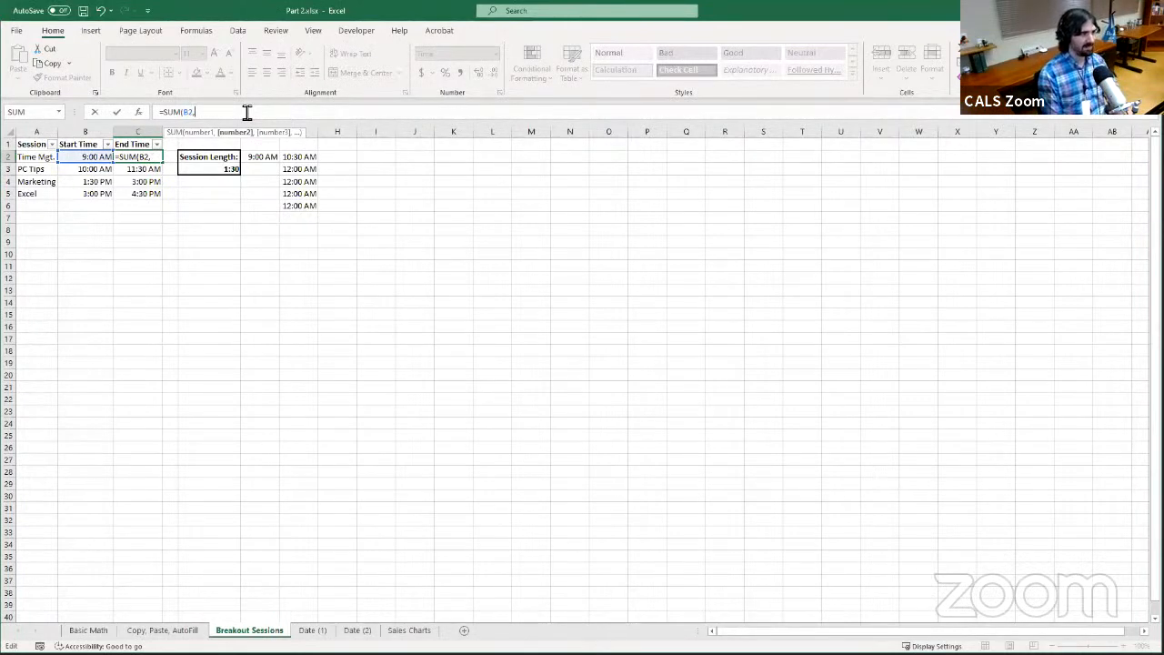
{"action": "type", "text": "LENGTH"}
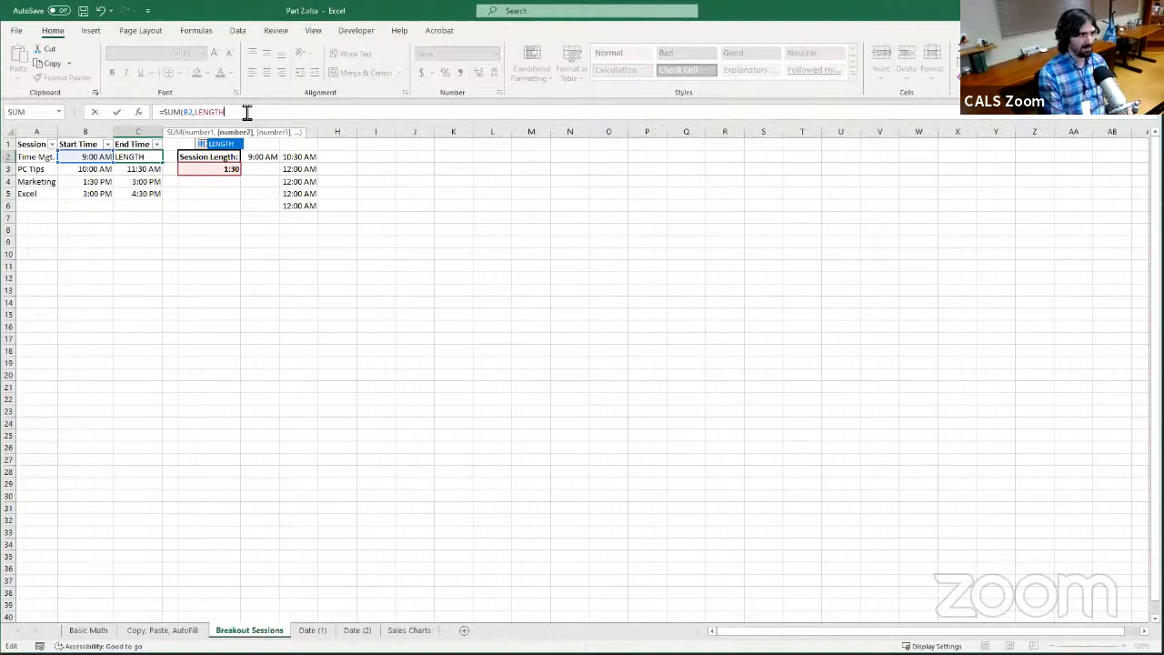
{"action": "type", "text": ")"}
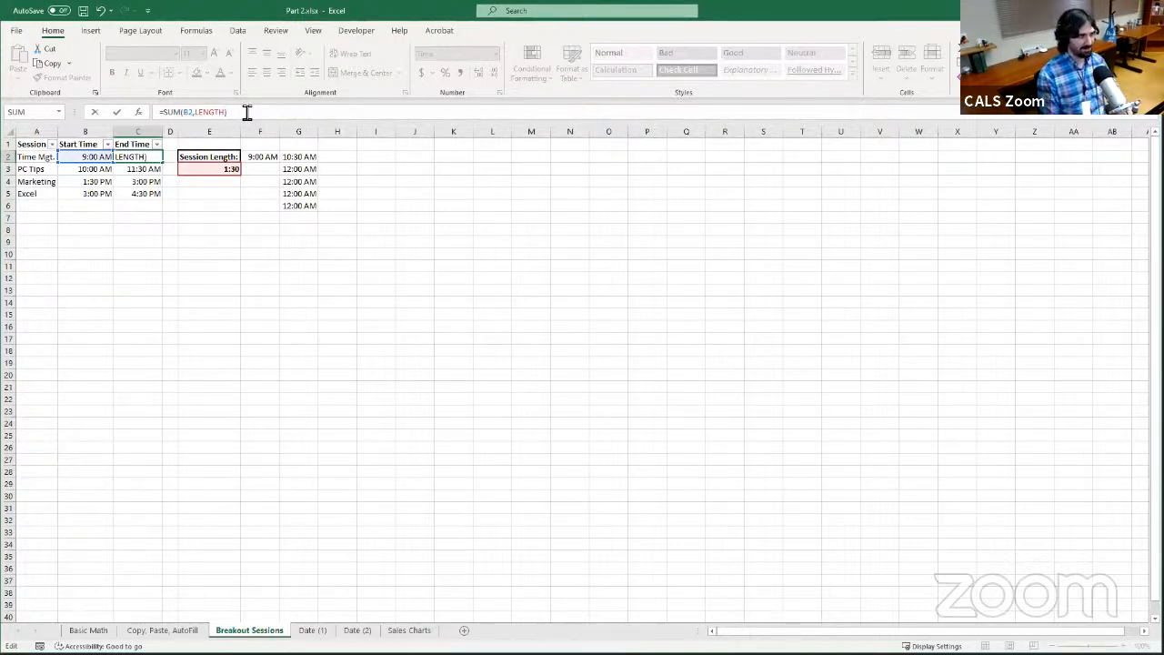
{"action": "key", "text": "Return"}
AutoFill the C2 formula down to C5 and inspect the LENGTH reference in the End Time formulas
{"action": "left_click", "coordinate": [156, 156]}
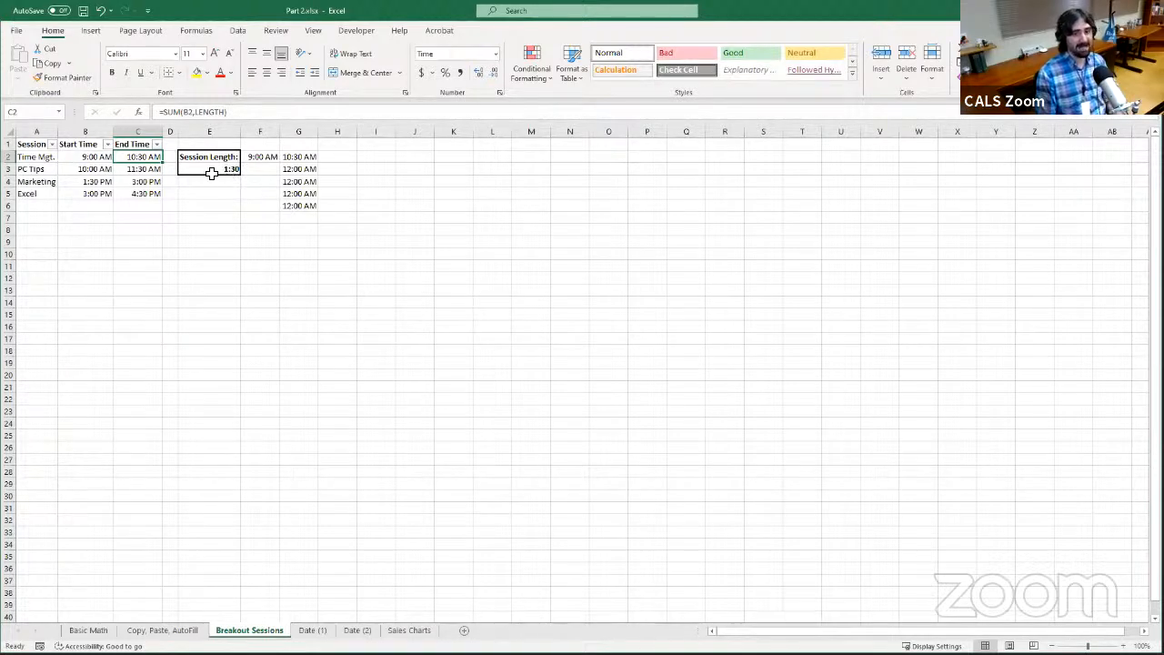
{"action": "double_click", "coordinate": [165, 164]}
{"action": "left_click", "coordinate": [135, 173]}
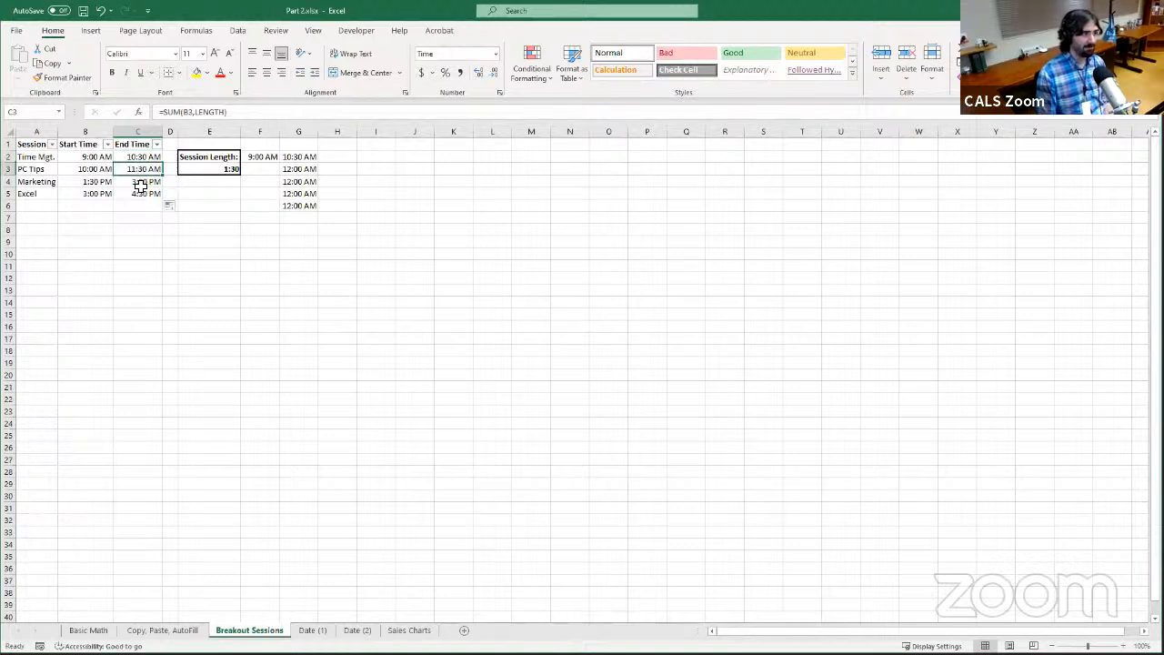
{"action": "left_click", "coordinate": [137, 185]}
{"action": "left_click", "coordinate": [139, 194]}
{"action": "left_click", "coordinate": [138, 169]}
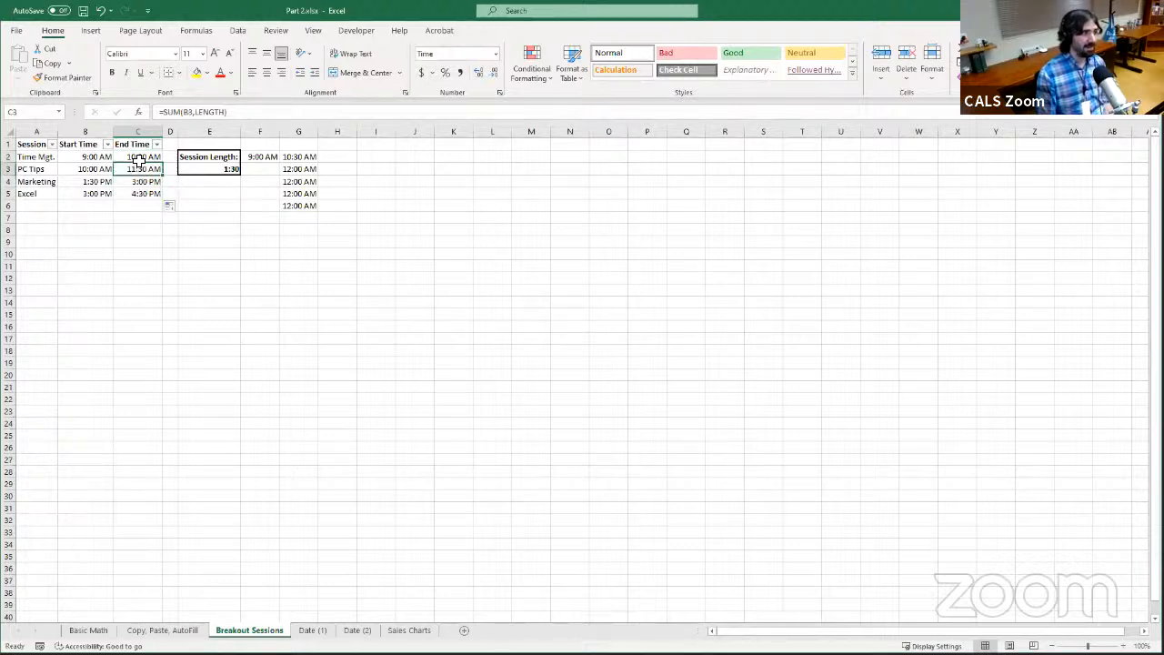
{"action": "left_click", "coordinate": [138, 157]}
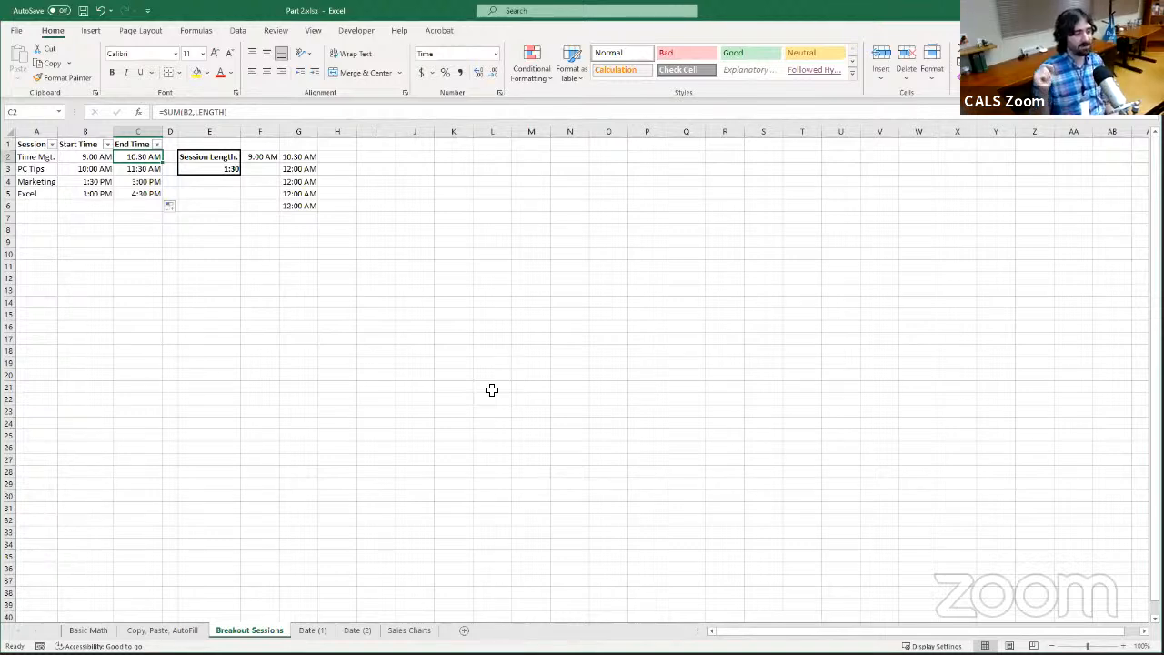
{"action": "left_click", "coordinate": [219, 170]}
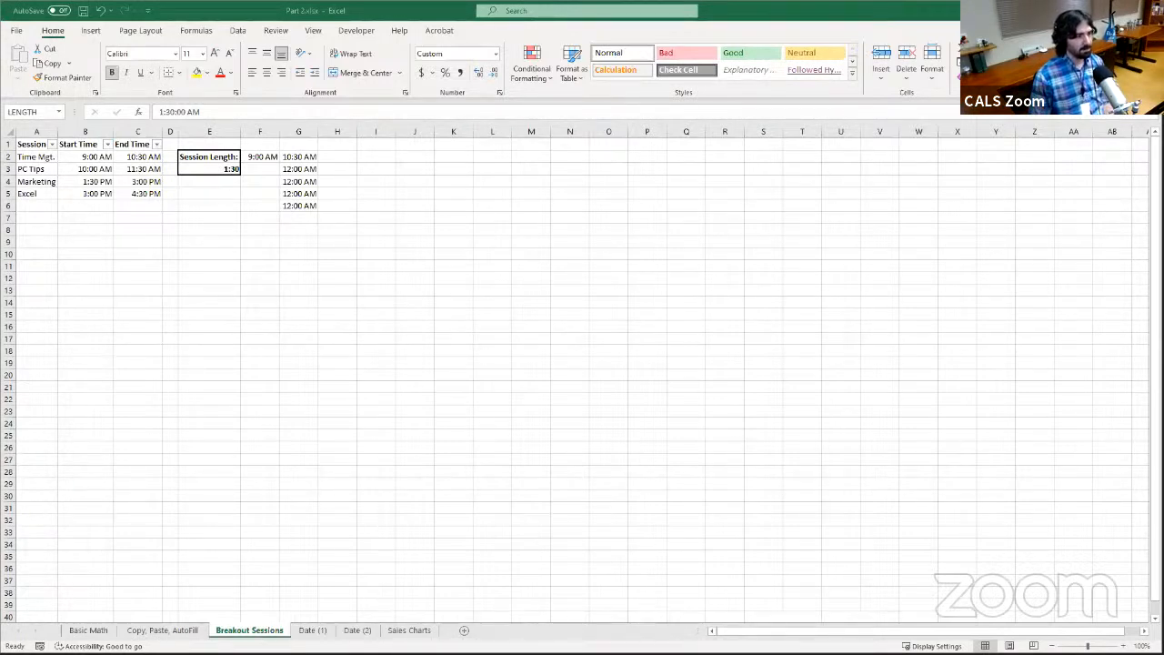
Open the Date (1) sheet and inspect the first Date Received formula in B2
{"action": "left_click", "coordinate": [329, 632]}
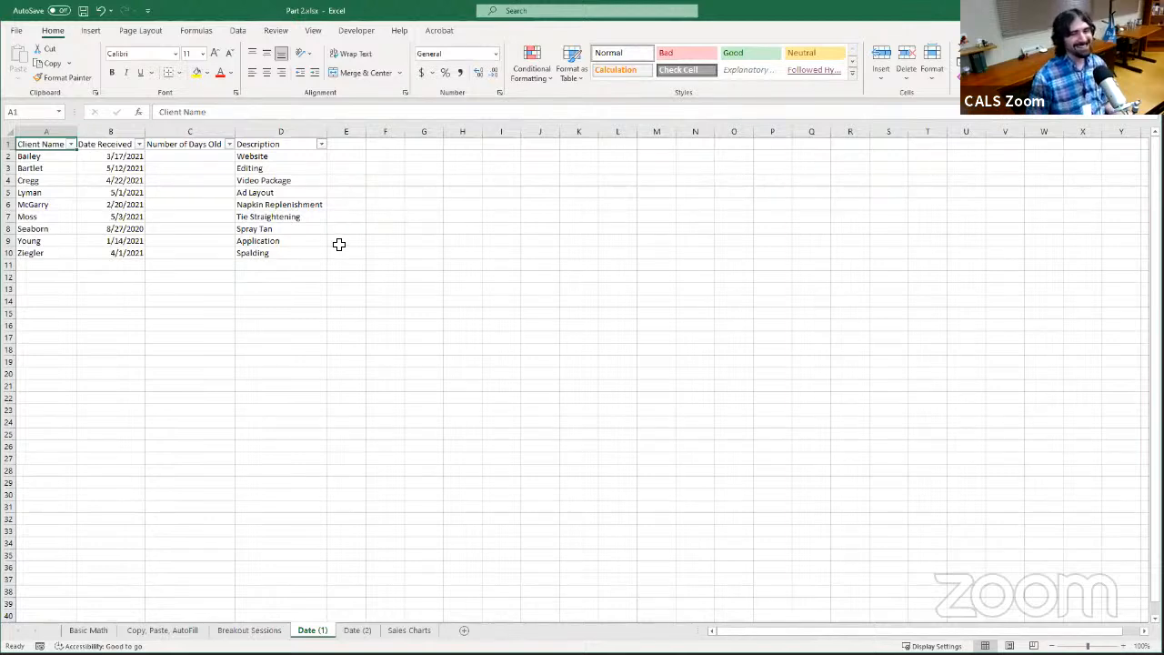
{"action": "left_click", "coordinate": [202, 162]}
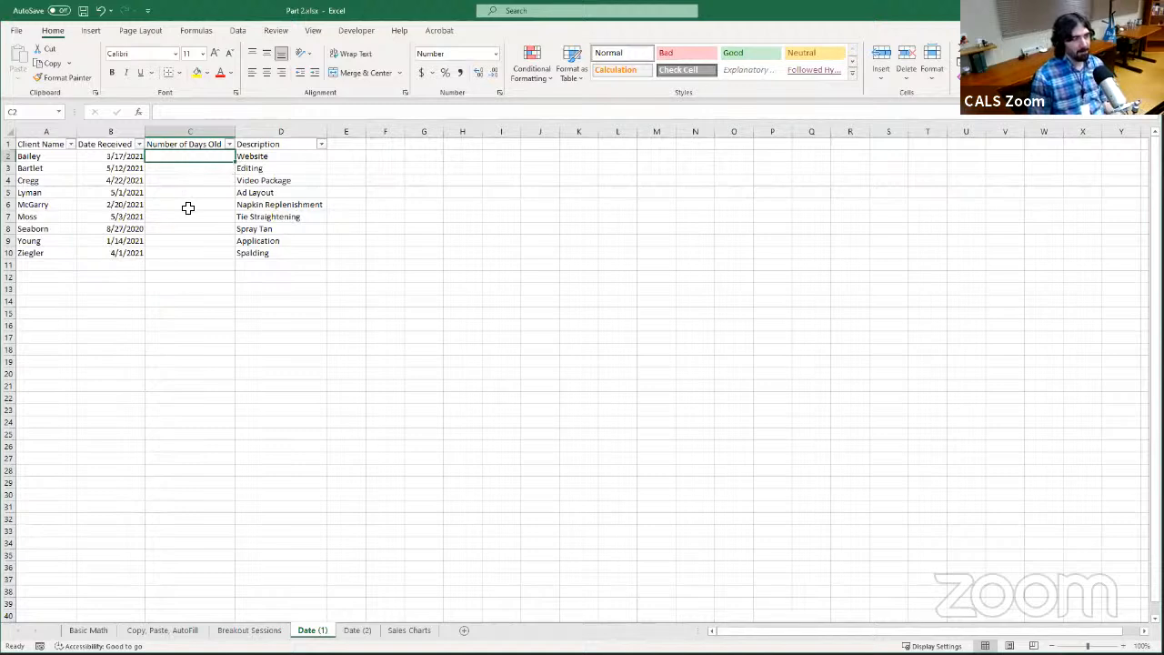
{"action": "left_click", "coordinate": [139, 155]}
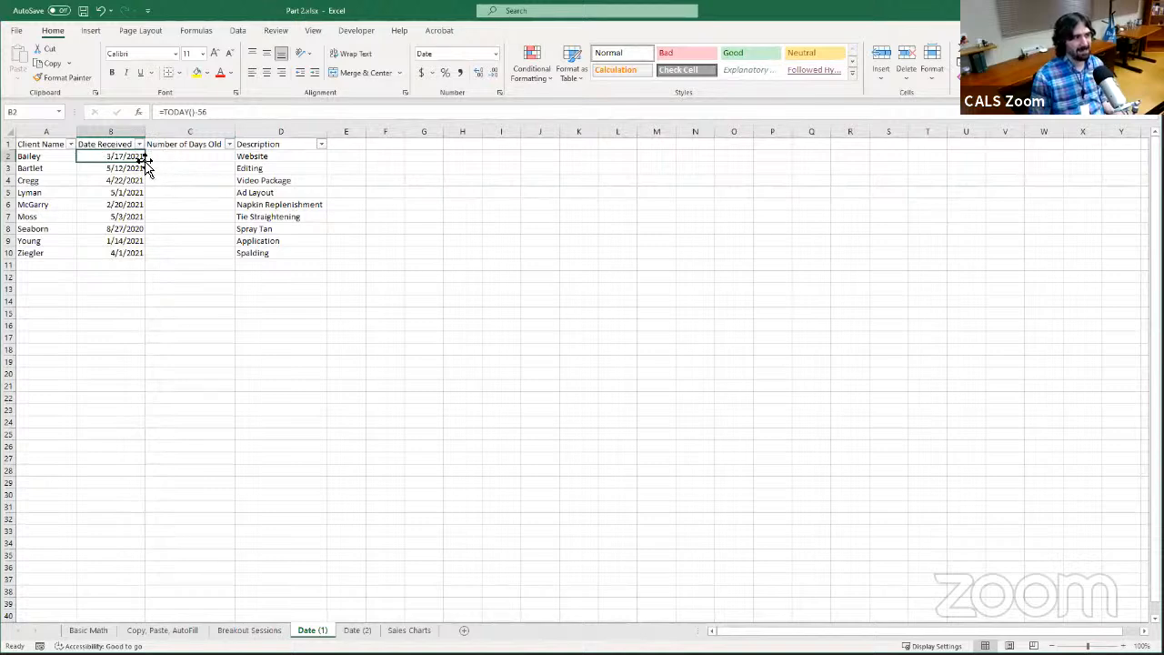
Enter the date 3/17/2021 in G3 and fit column G to its contents
{"action": "left_click", "coordinate": [439, 167]}
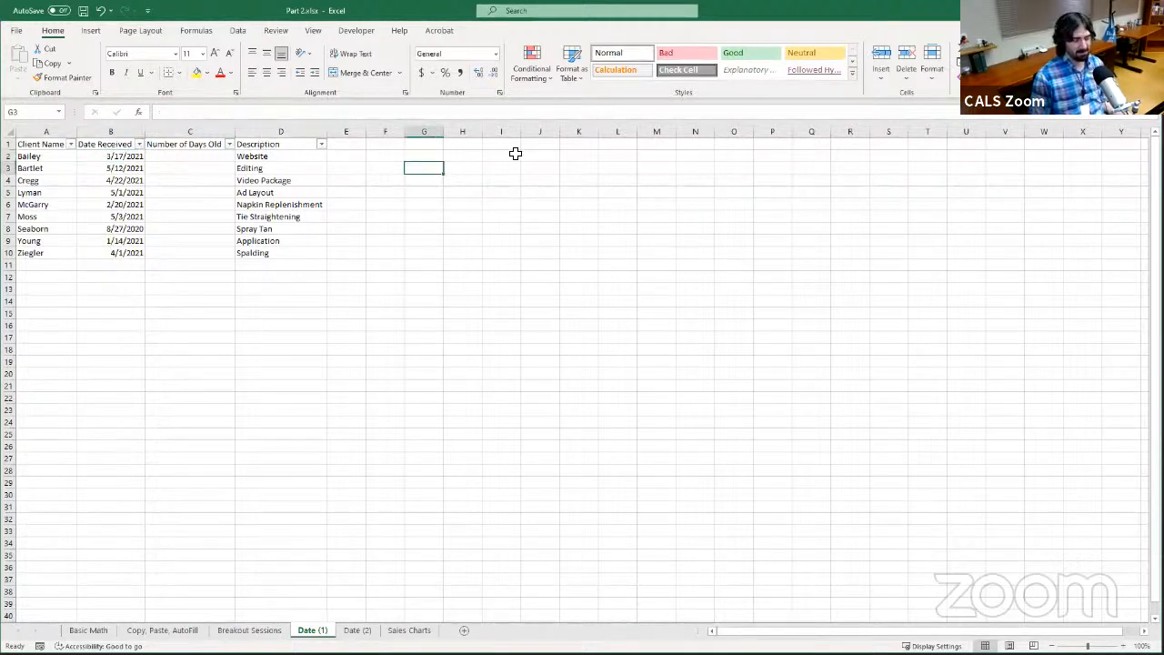
{"action": "type", "text": "3"}
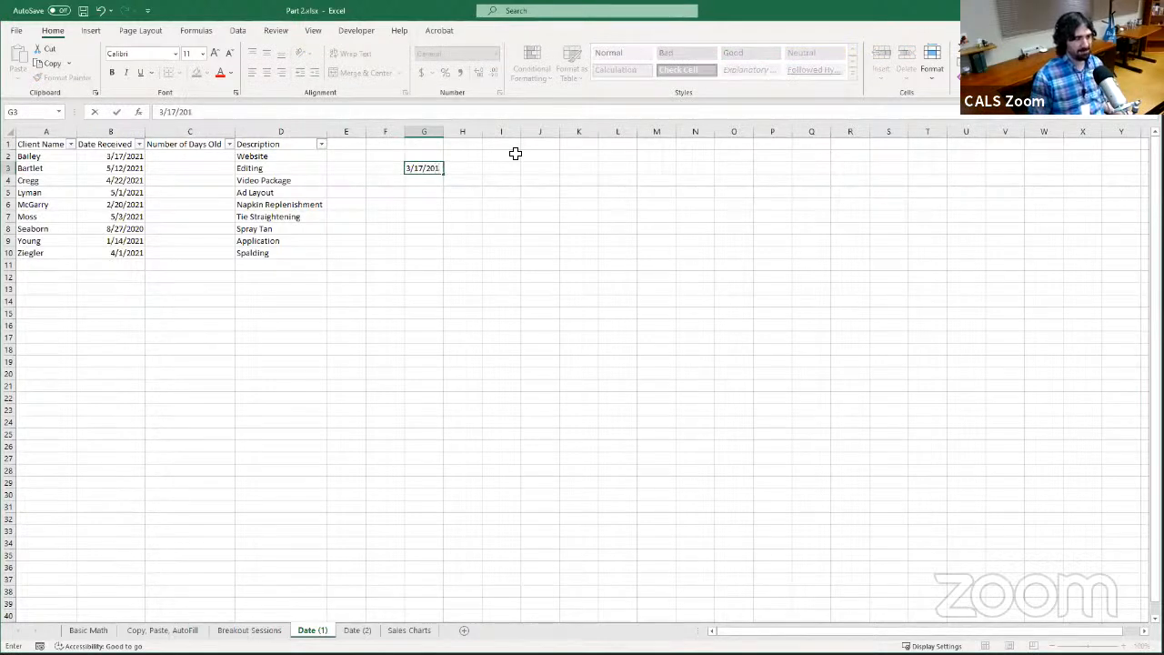
{"action": "type", "text": "/17/2021"}
{"action": "key", "text": "Return"}
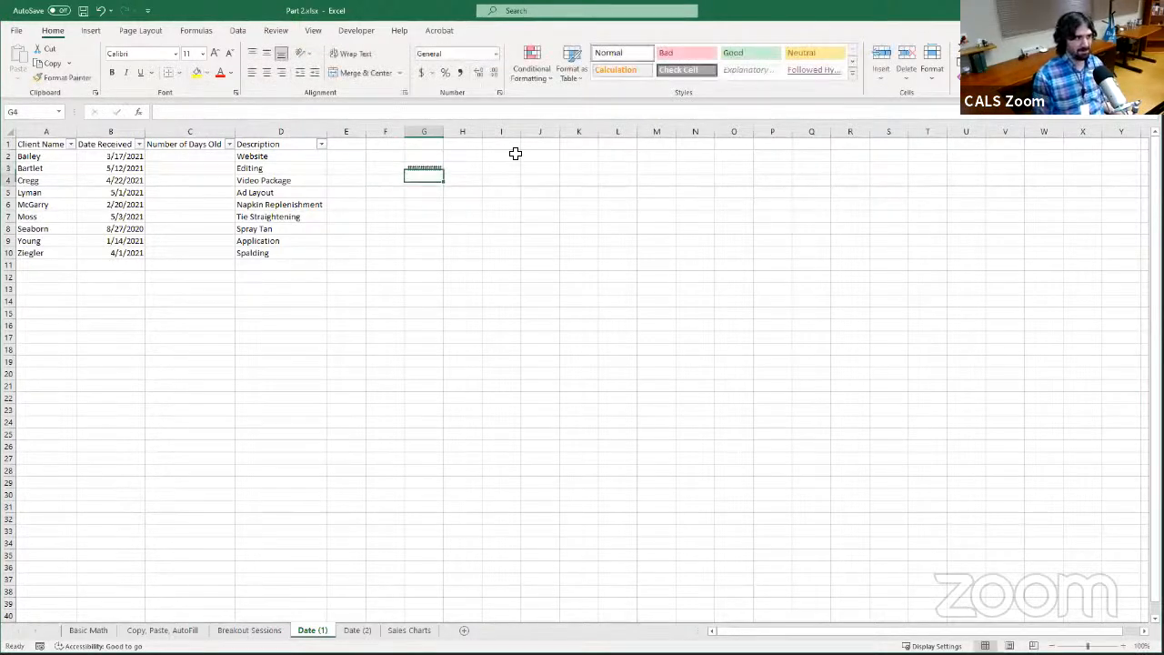
{"action": "double_click", "coordinate": [446, 131]}
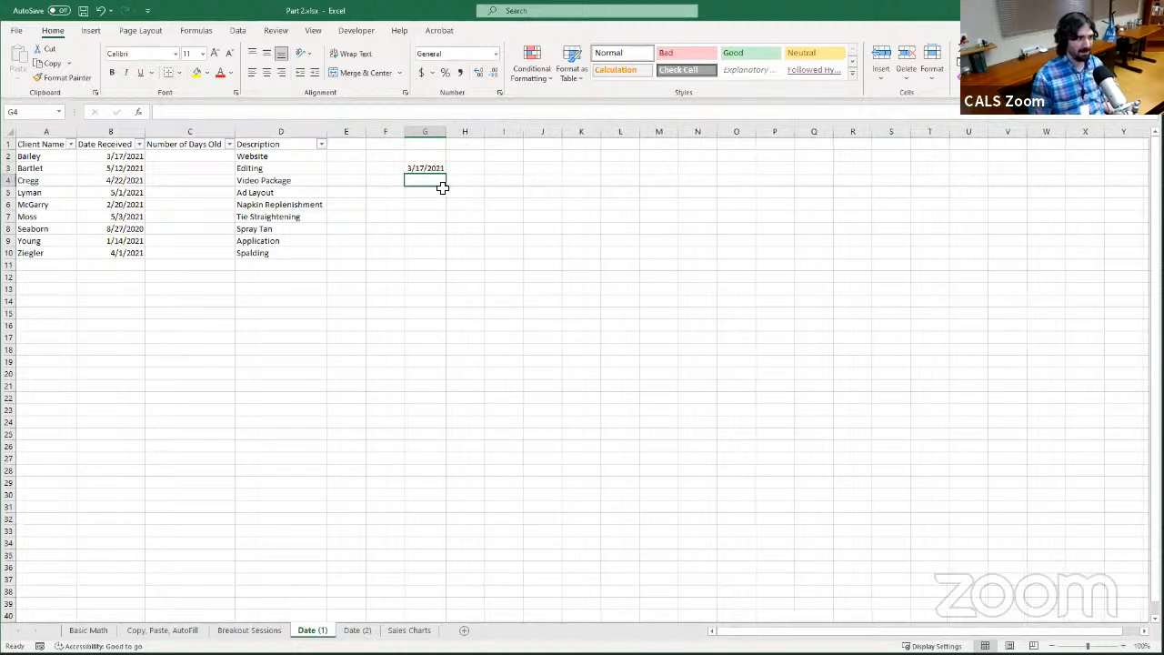
Widen column G well beyond its contents and format the date in G3 as Number
{"action": "left_click", "coordinate": [441, 169]}
{"action": "left_click_drag", "start_coordinate": [448, 133], "coordinate": [582, 132]}
{"action": "left_click", "coordinate": [493, 55]}
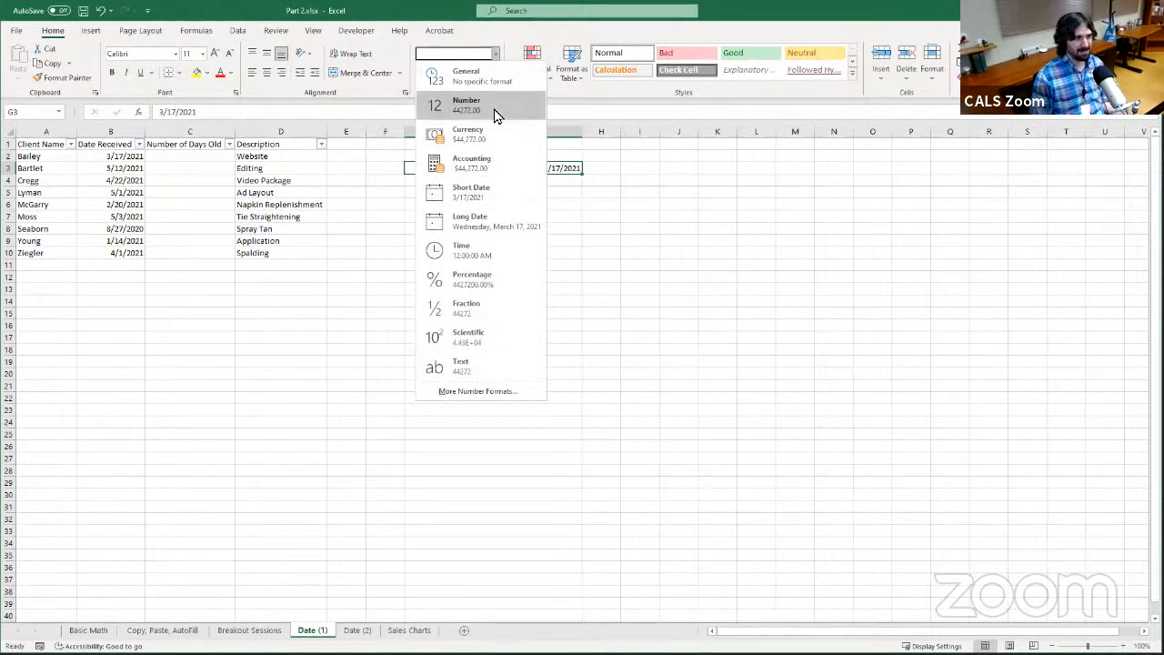
{"action": "left_click", "coordinate": [496, 116]}
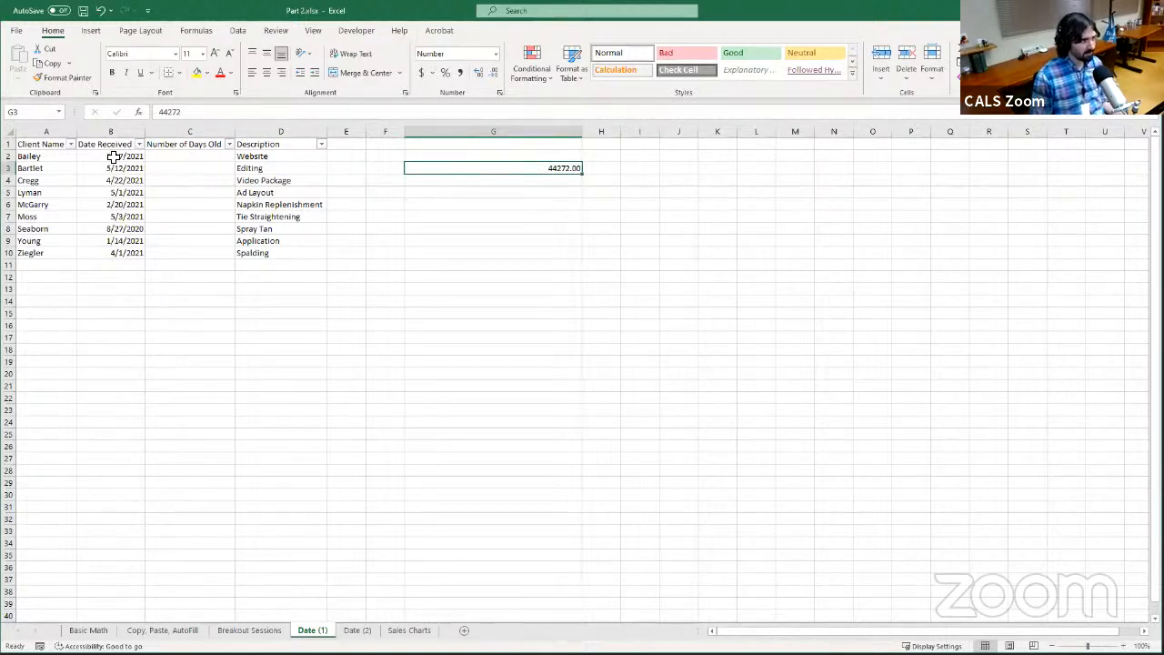
Check the serial number stored for the date in G3 before filling the Number of Days Old column
{"action": "left_click", "coordinate": [187, 157]}
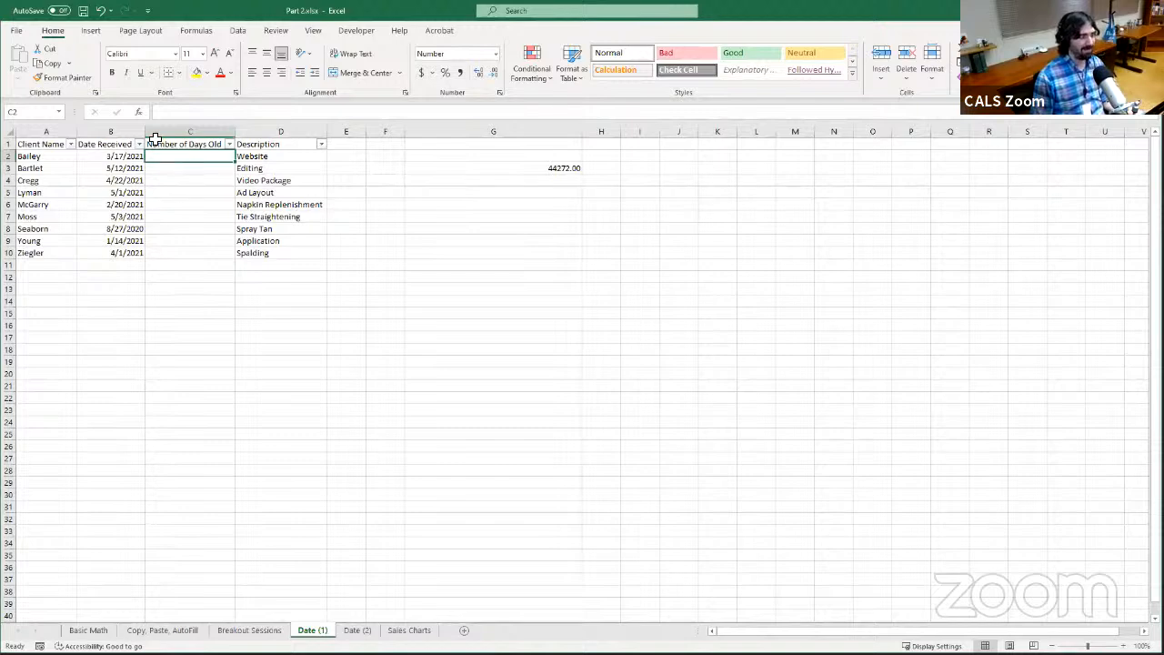
{"action": "left_click", "coordinate": [227, 111]}
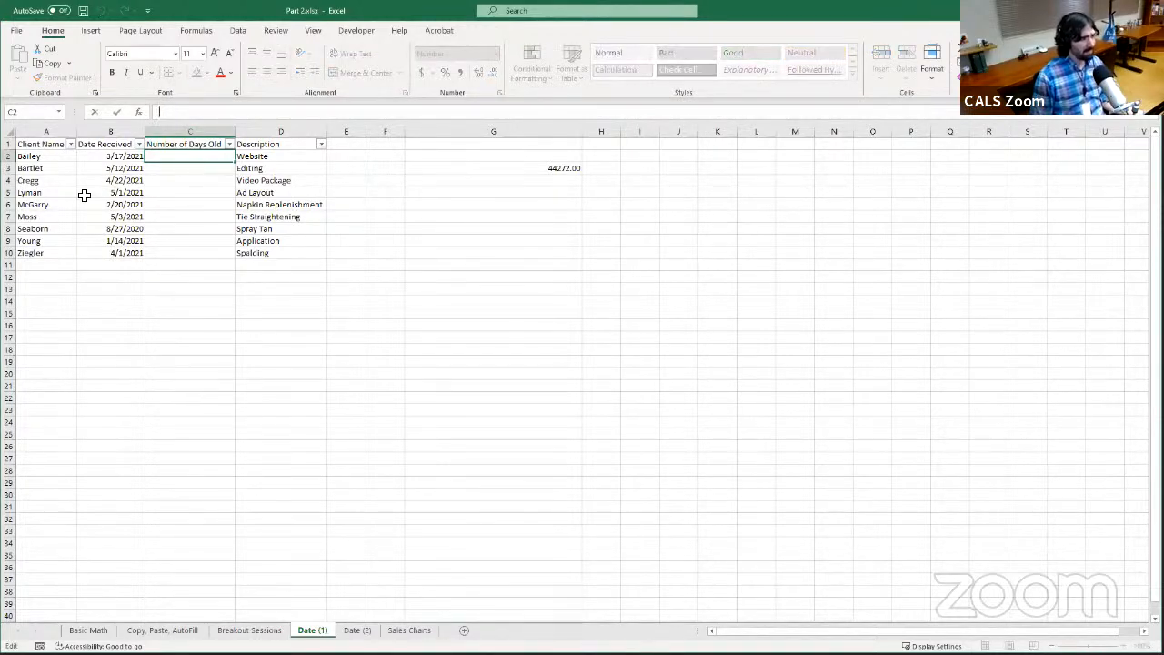
{"action": "left_click", "coordinate": [554, 167]}
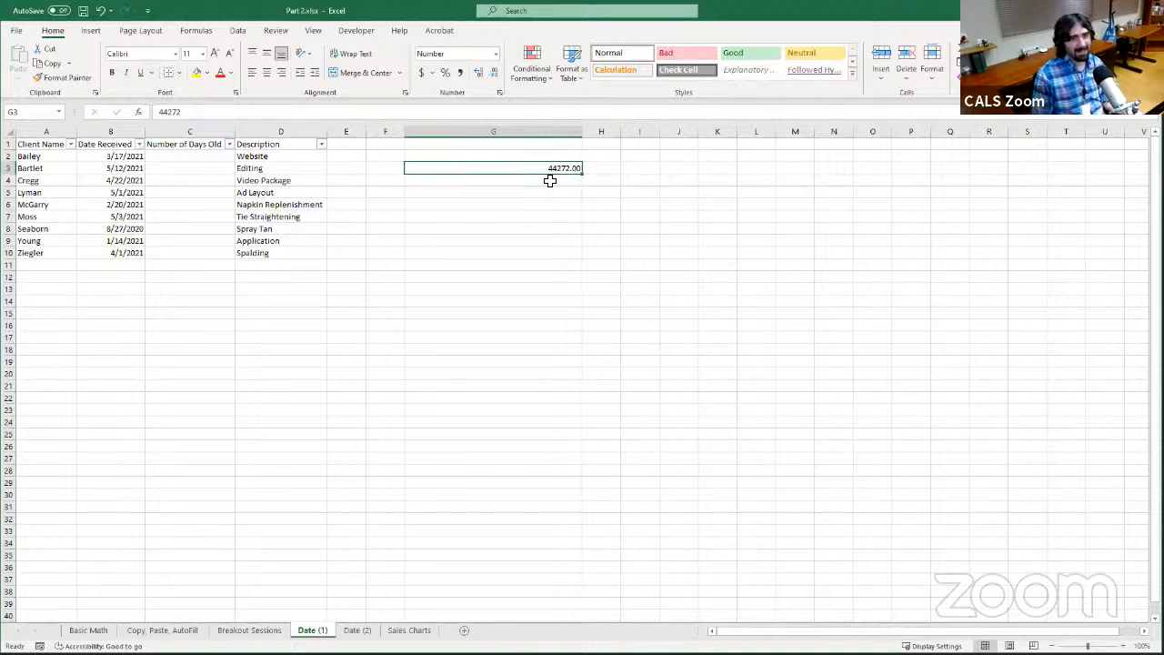
Try TODAY() as the start of the formula in C2 and erase the function back to the equals sign
{"action": "left_click", "coordinate": [213, 158]}
{"action": "left_click", "coordinate": [253, 115]}
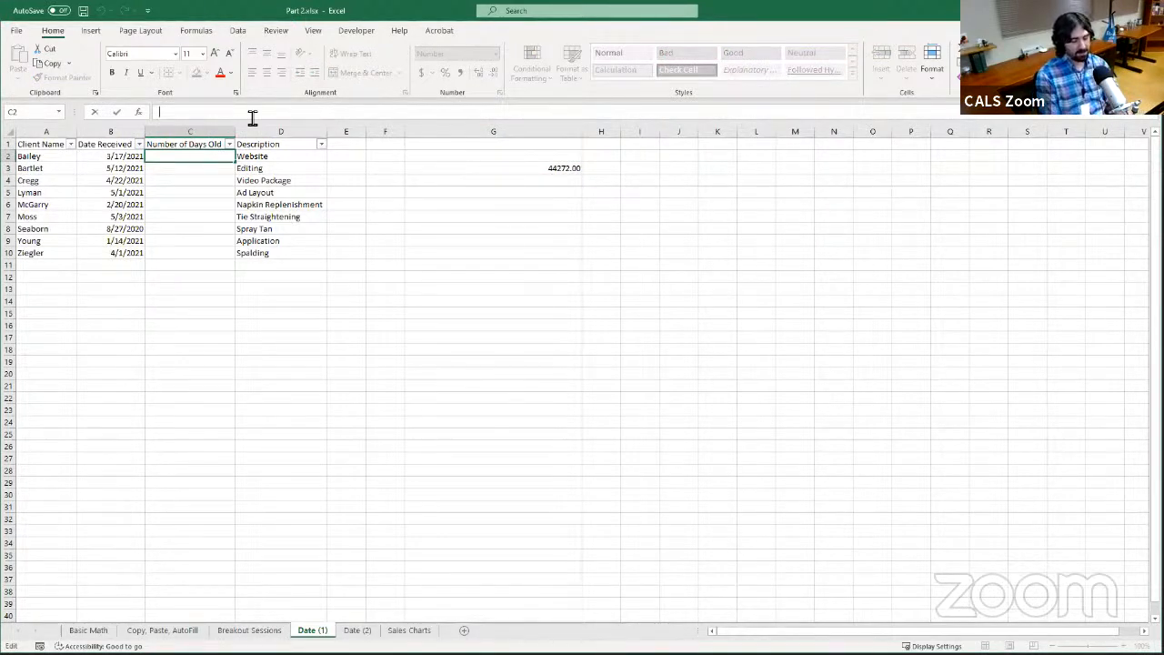
{"action": "type", "text": "="}
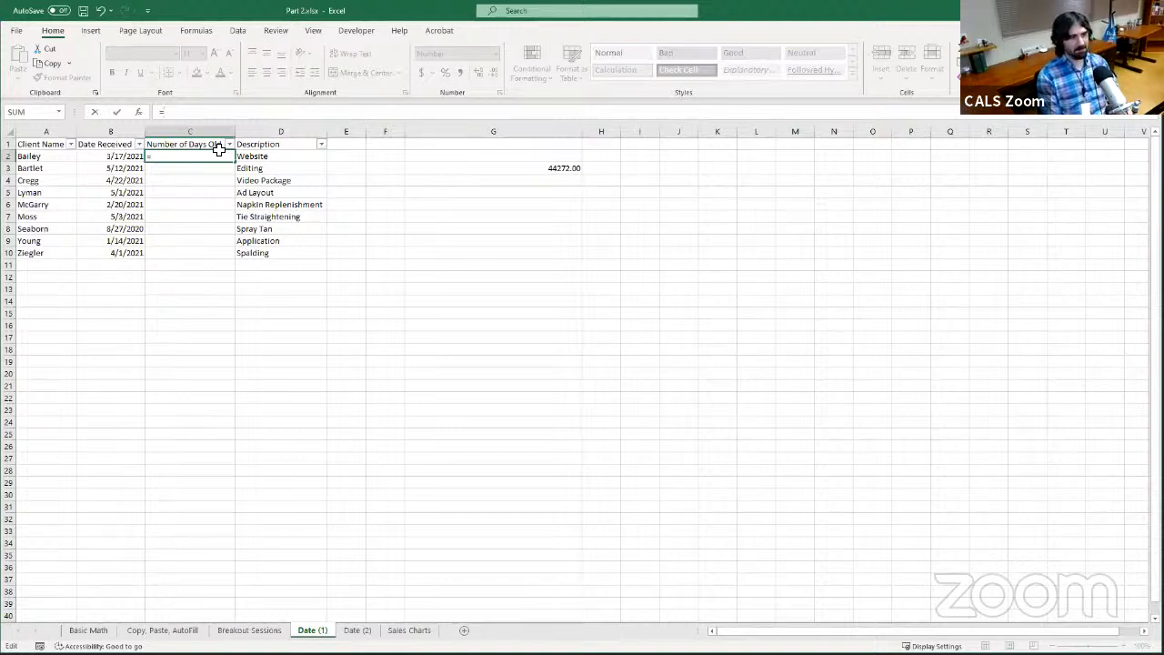
{"action": "type", "text": "TOK"}
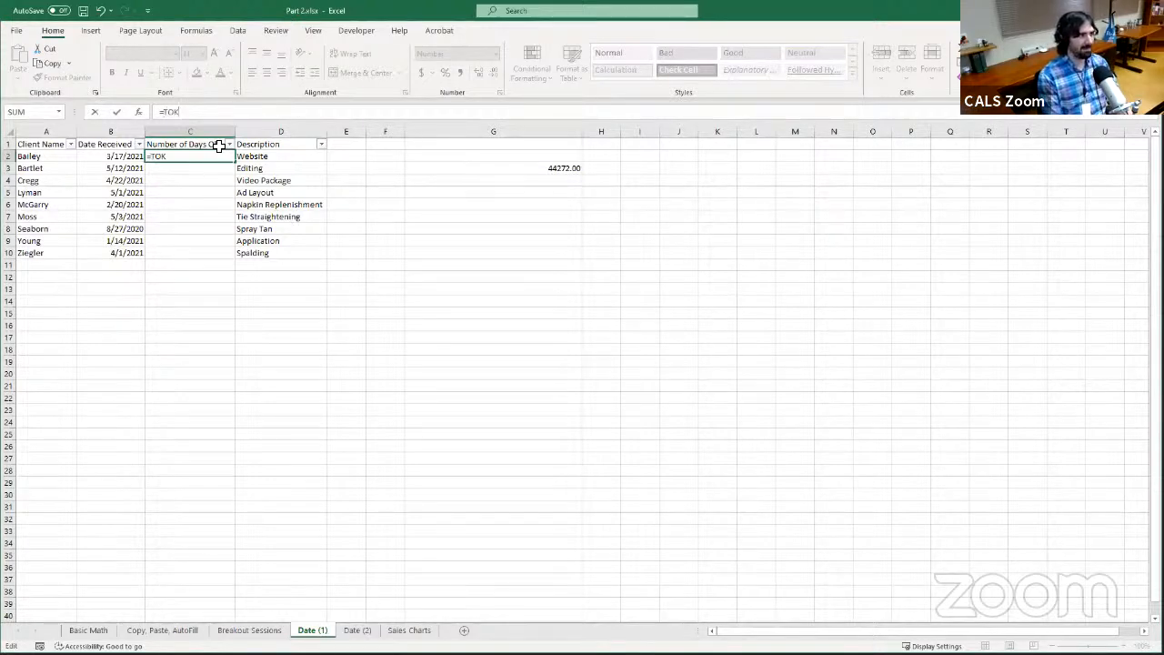
{"action": "key", "text": "BackSpace"}
{"action": "type", "text": "DAY"}
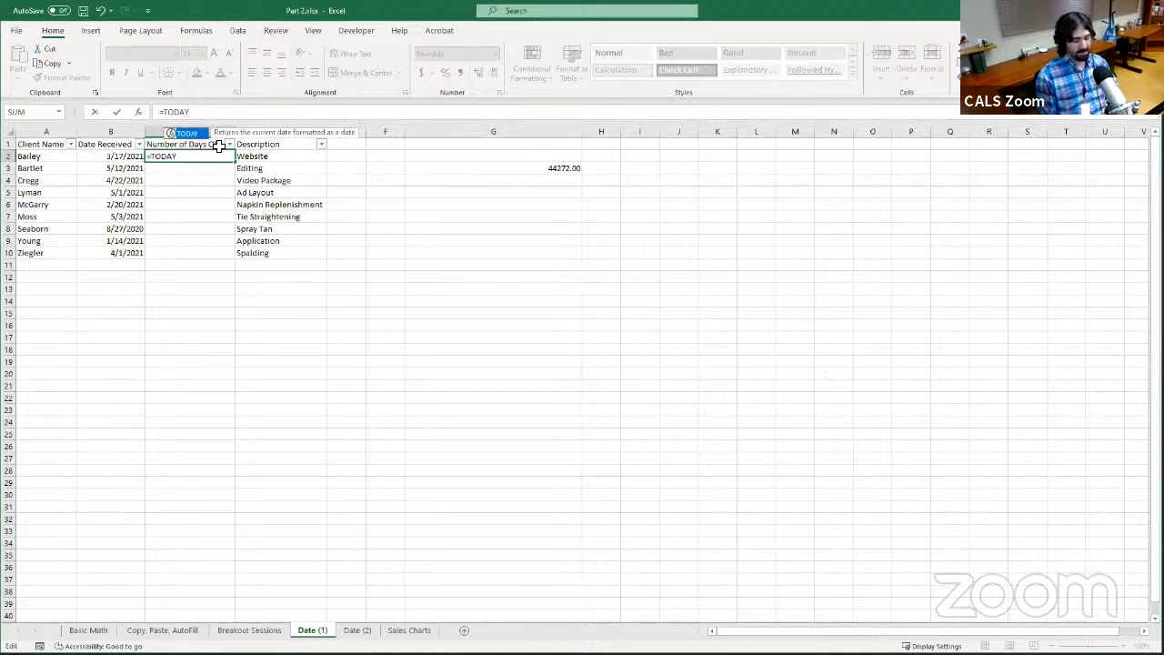
{"action": "type", "text": "("}
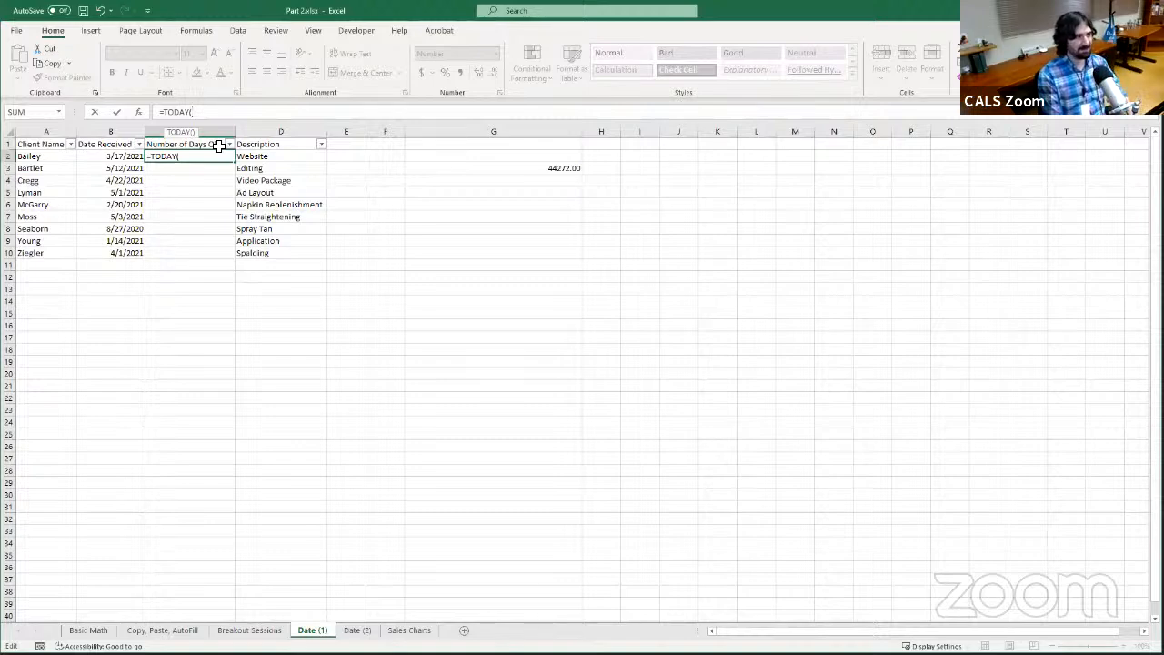
{"action": "type", "text": ")"}
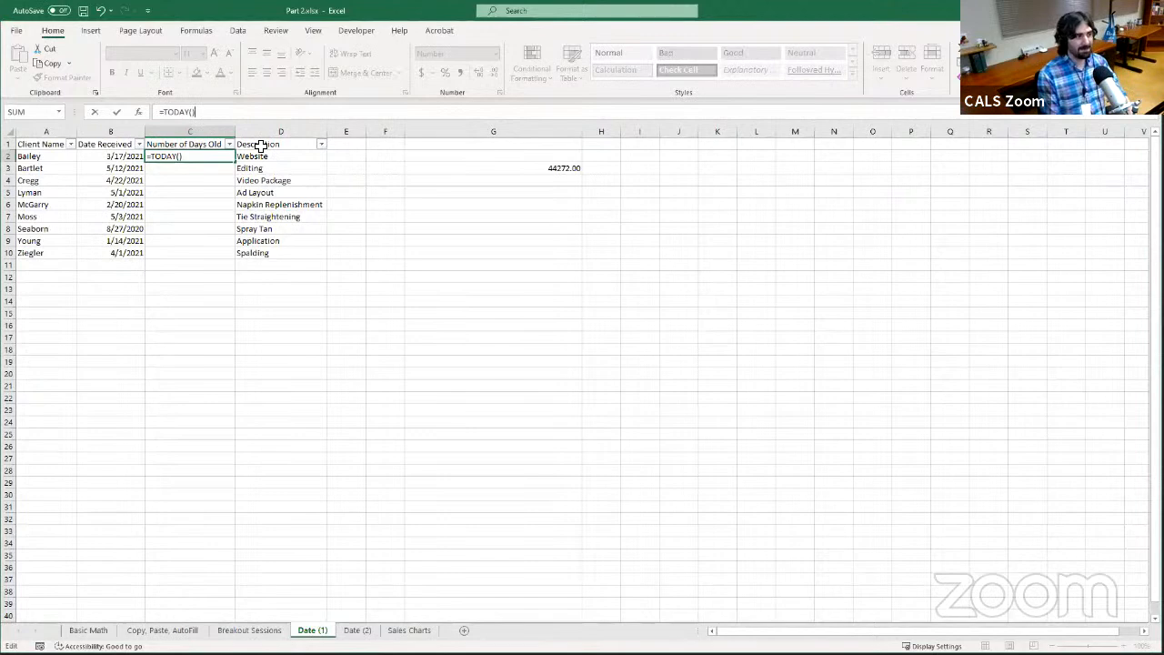
{"action": "key", "text": "BackSpace"}
{"action": "key", "text": "BackSpace"}
{"action": "key", "text": "BackSpace"}
{"action": "key", "text": "BackSpace"}
{"action": "key", "text": "BackSpace"}
{"action": "key", "text": "BackSpace"}
{"action": "key", "text": "BackSpace"}
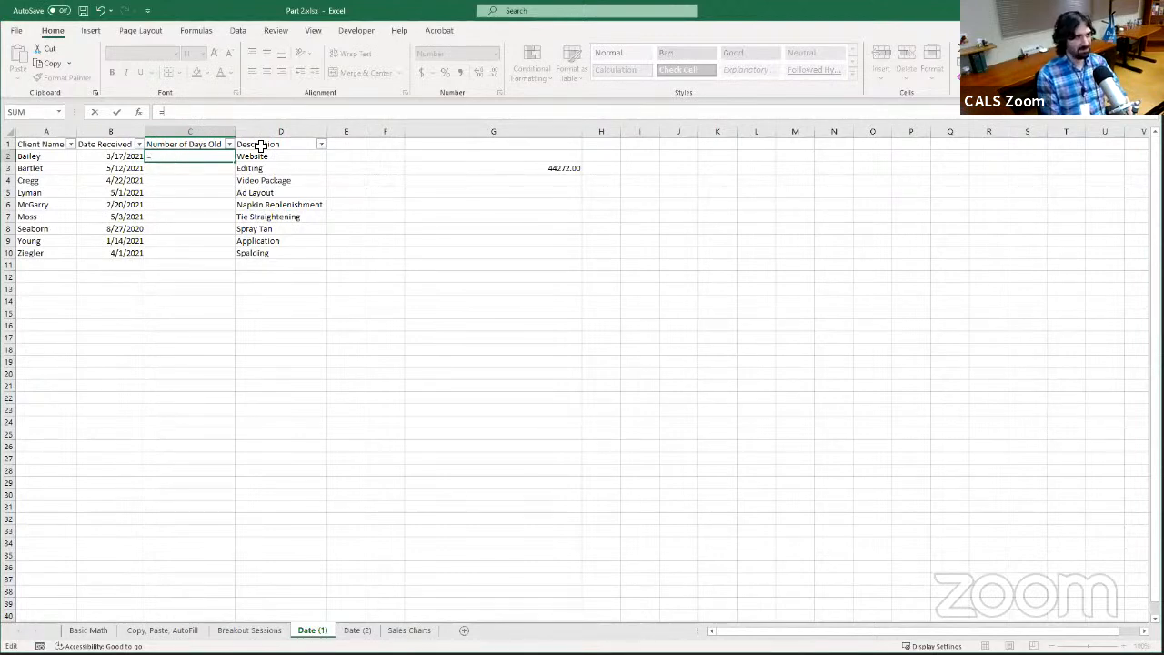
Enter the formula =B2-TODAY() in C2 under Number of Days Old
{"action": "key", "text": "Left"}
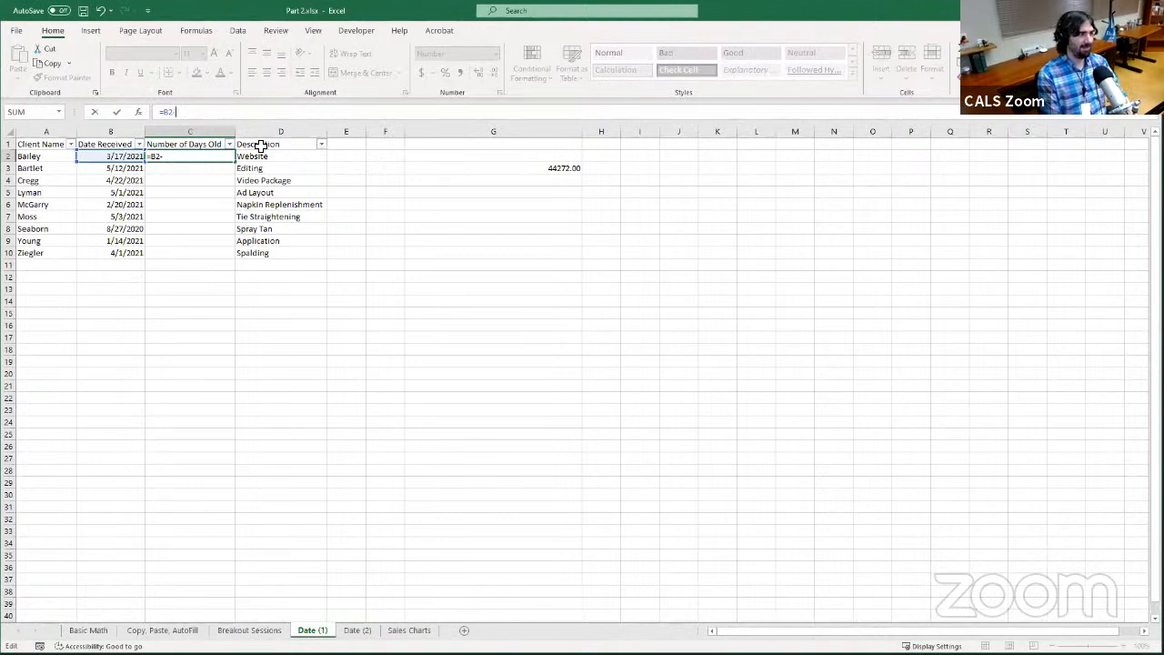
{"action": "type", "text": "-TODAY()"}
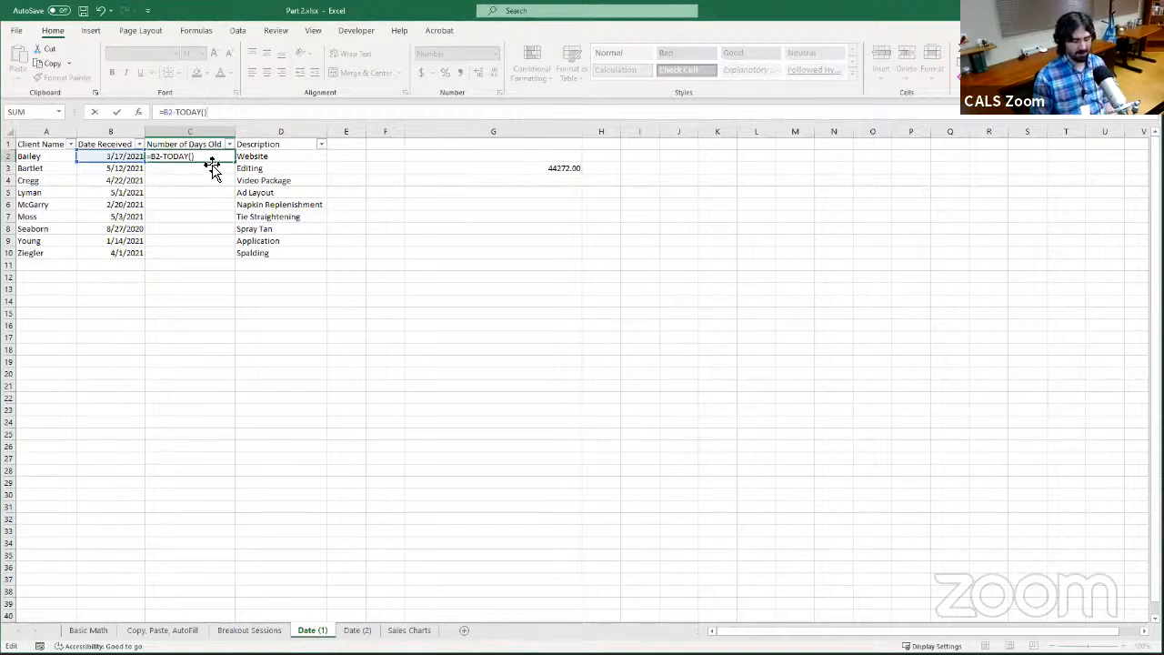
{"action": "key", "text": "Return"}
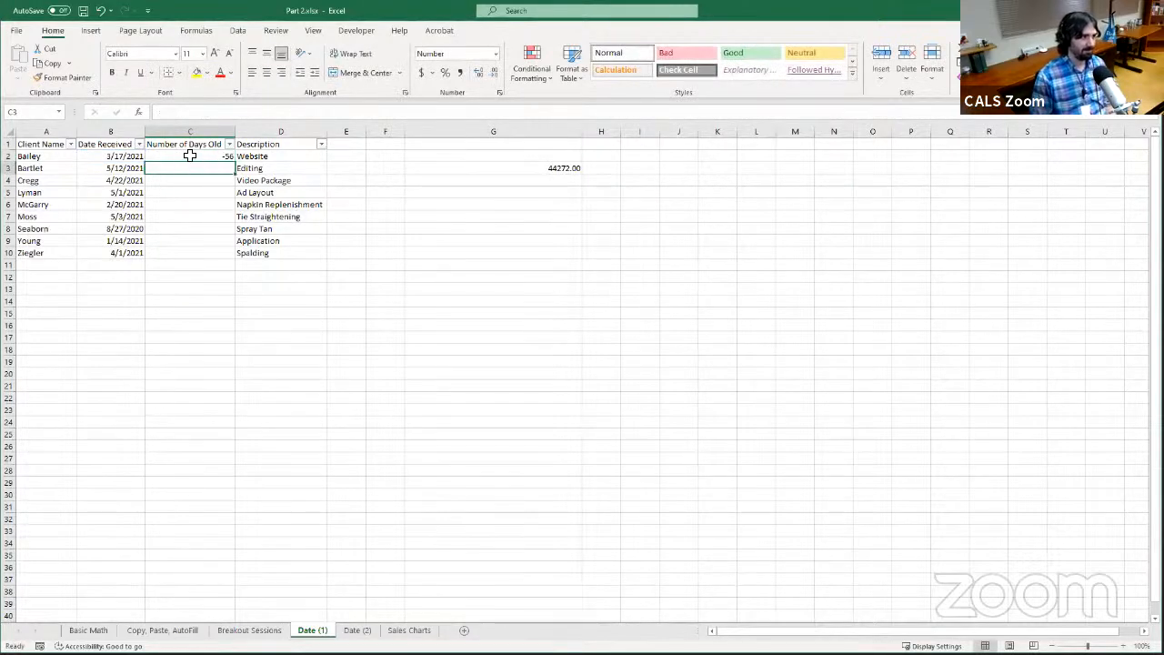
Replace the formula in C2 with =TODAY()-B2 to subtract the received date from the current date
{"action": "left_click", "coordinate": [189, 156]}
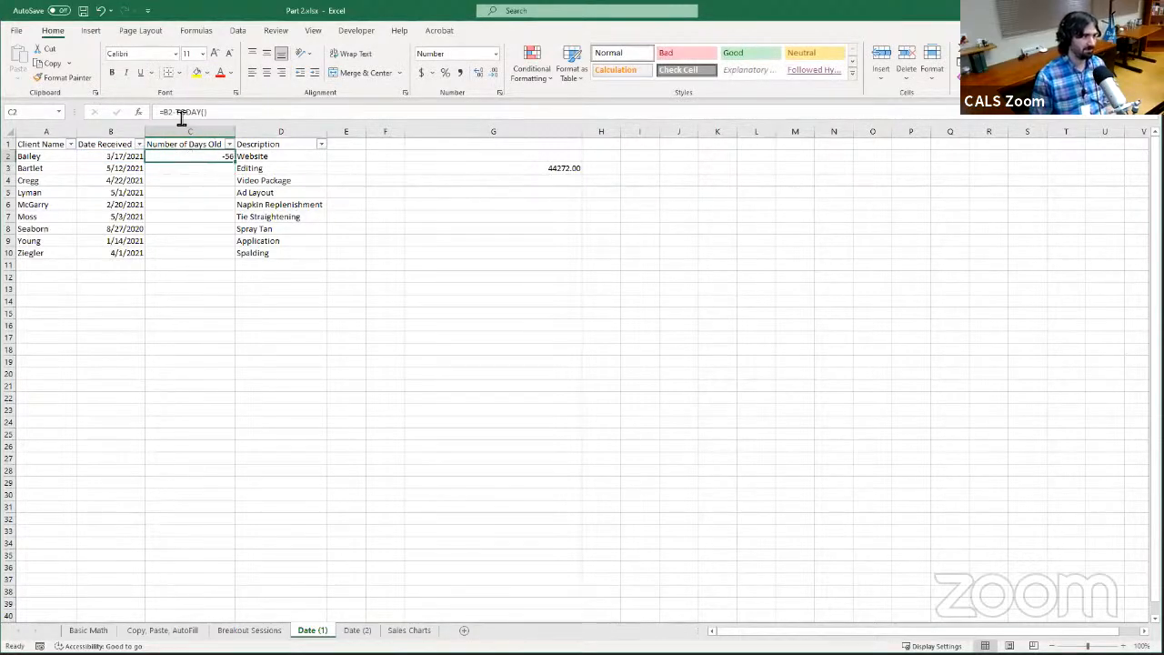
{"action": "left_click", "coordinate": [255, 116]}
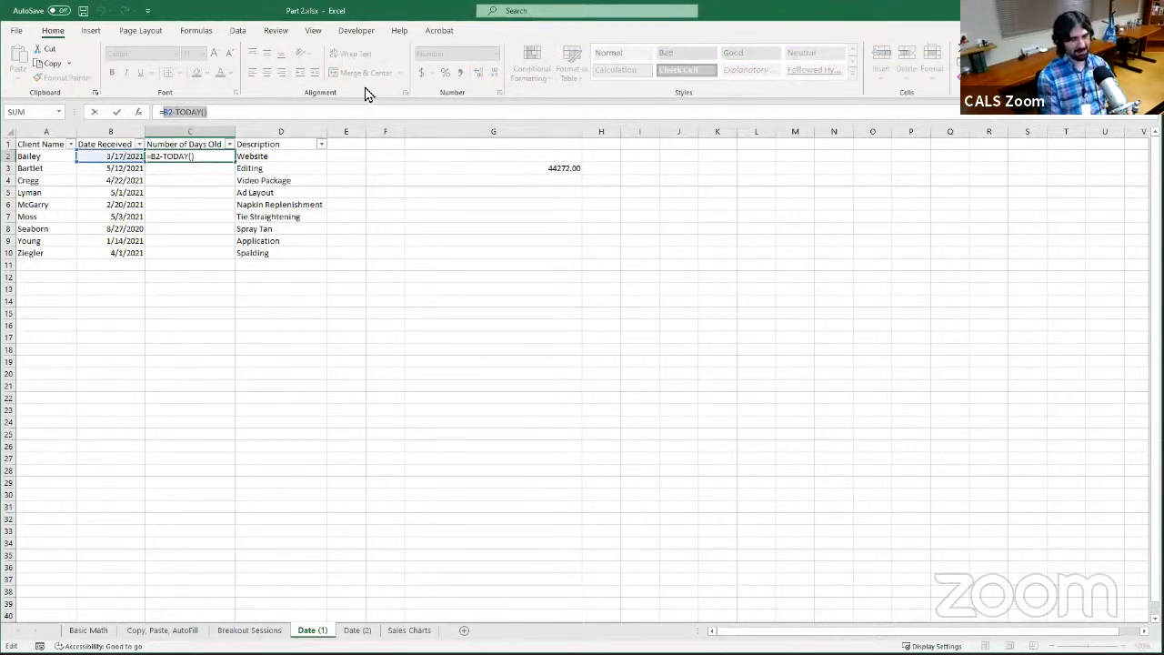
{"action": "key", "text": "BackSpace"}
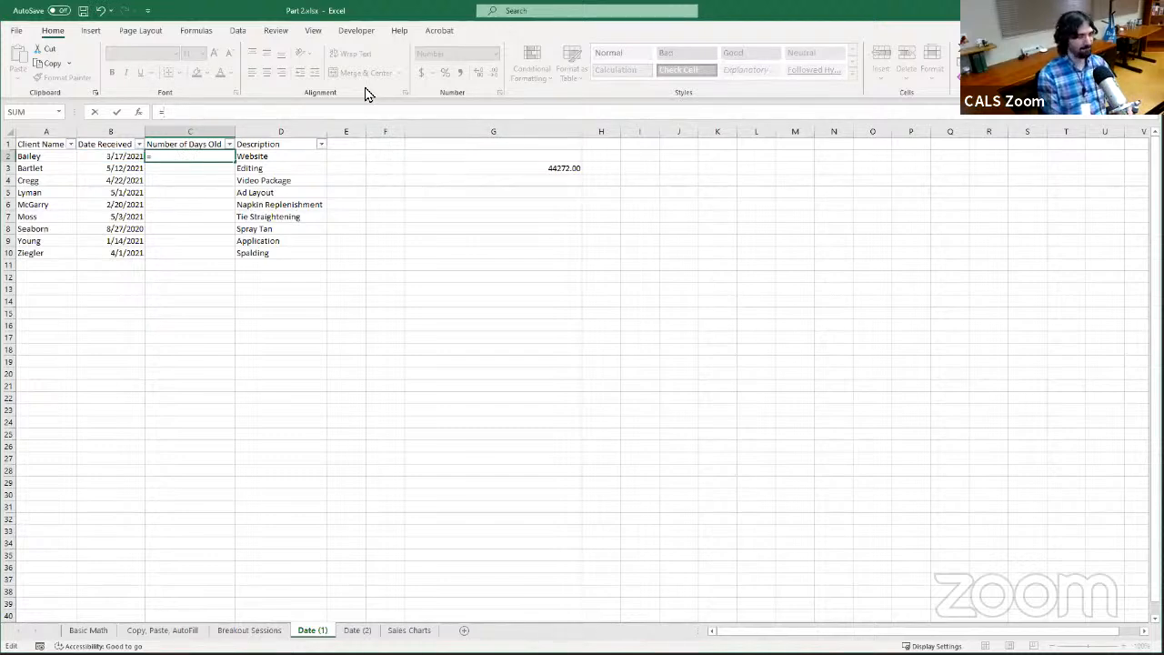
{"action": "key", "text": "BackSpace"}
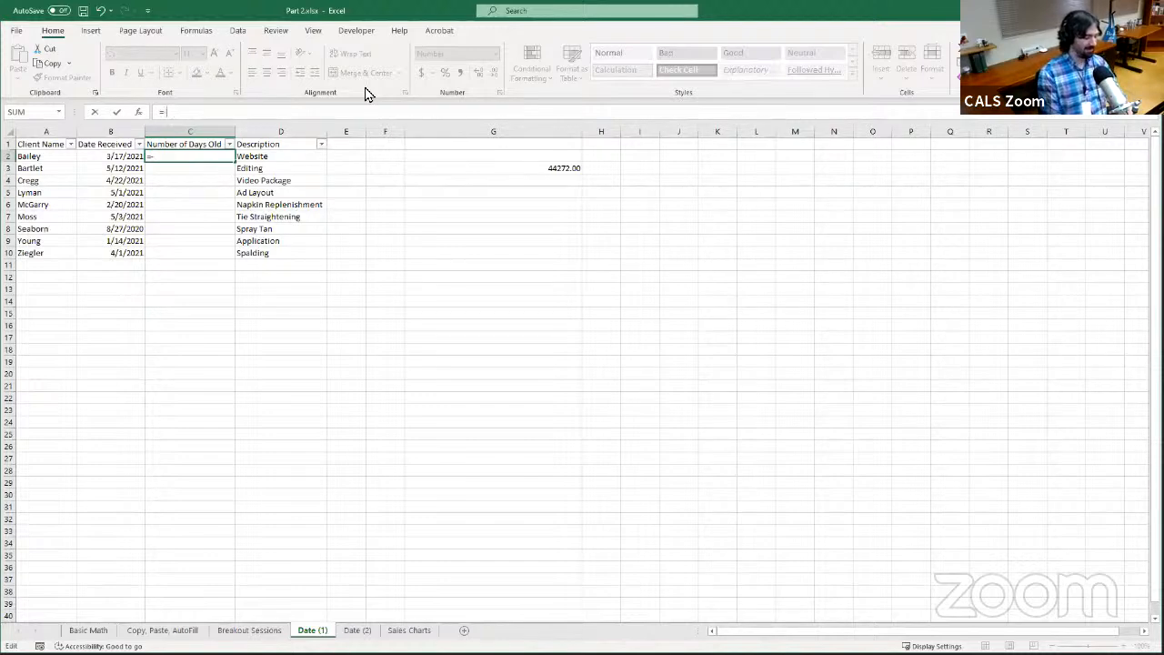
{"action": "key", "text": "Left"}
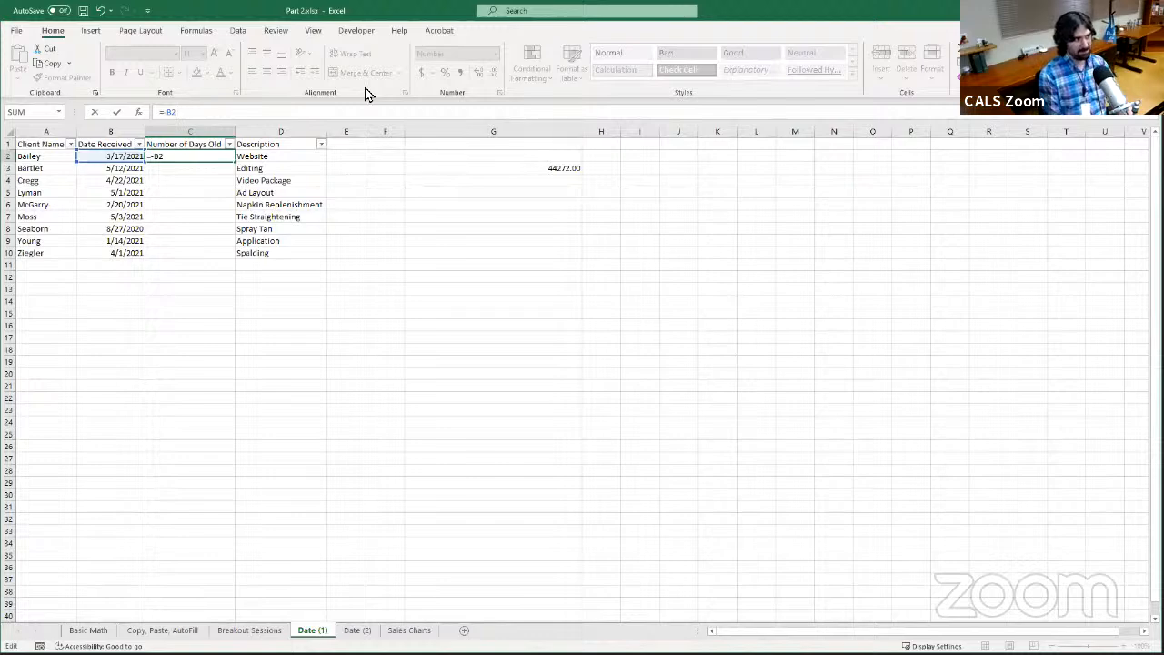
{"action": "key", "text": "BackSpace"}
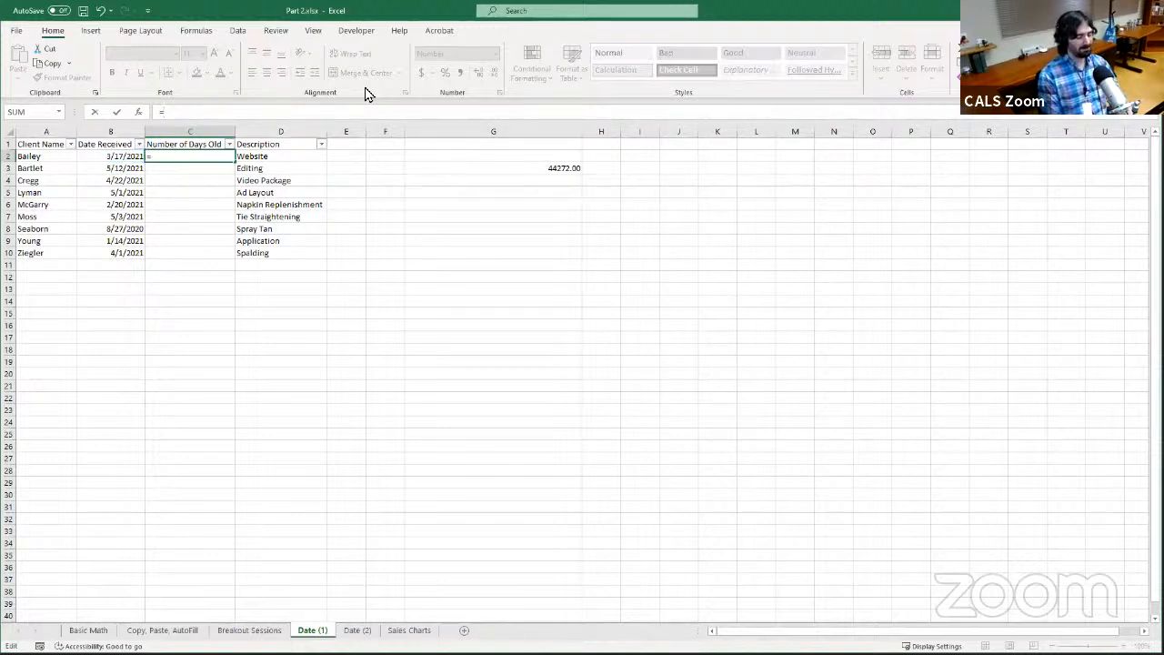
{"action": "type", "text": "TODAY"}
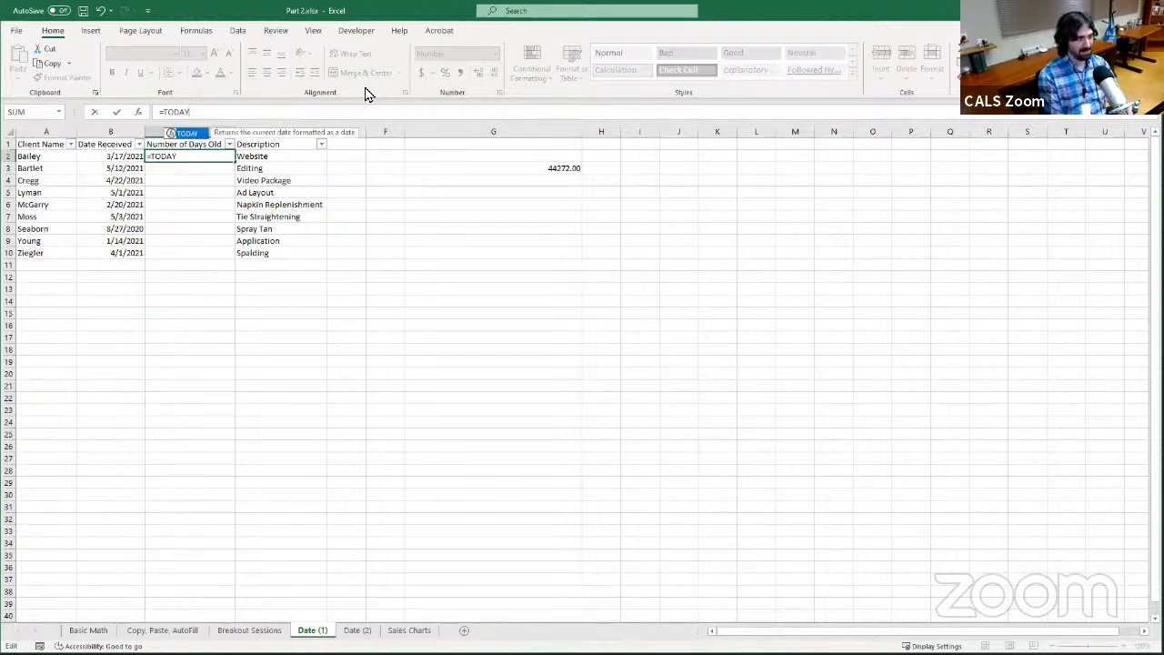
{"action": "type", "text": "()"}
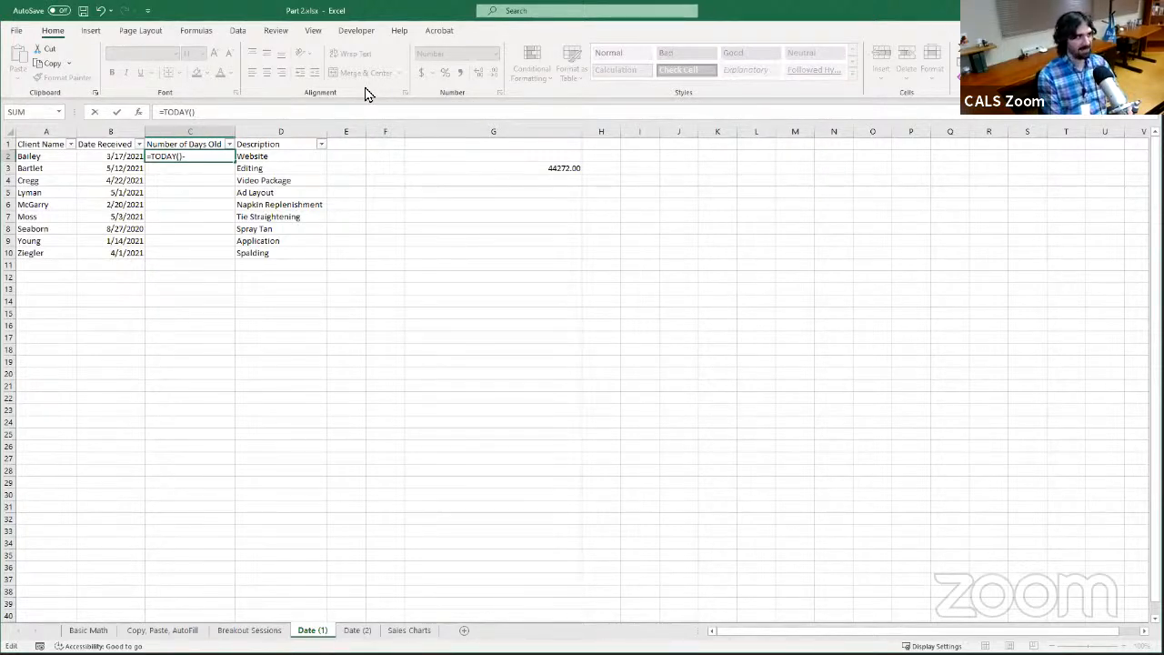
{"action": "type", "text": "-B2"}
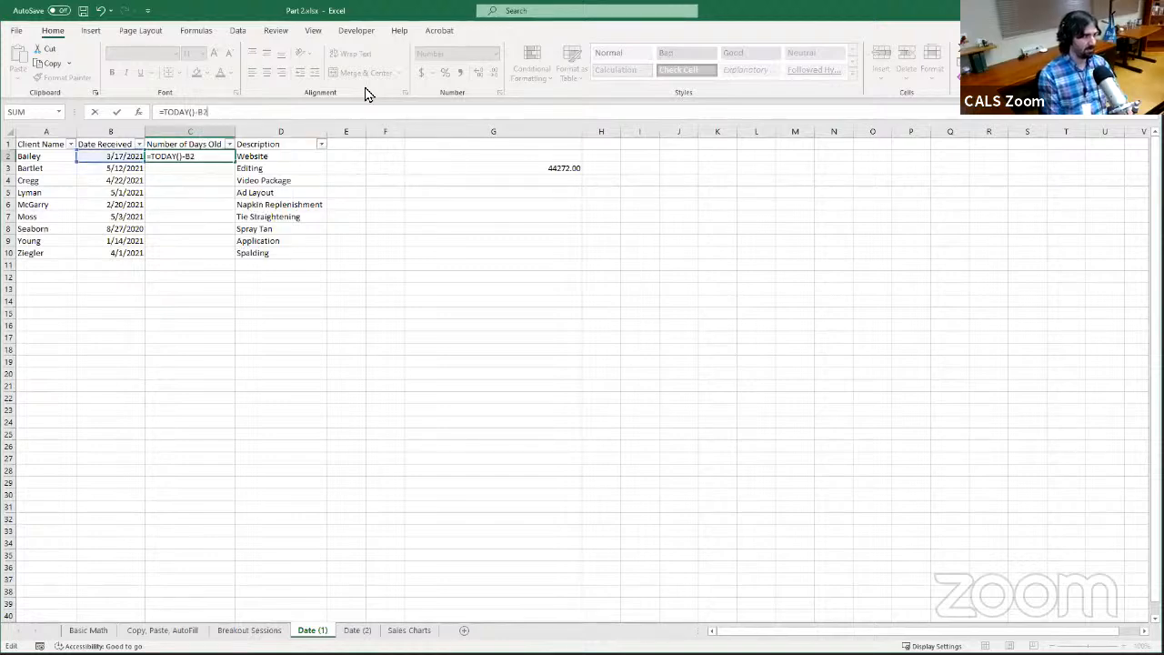
{"action": "key", "text": "Return"}
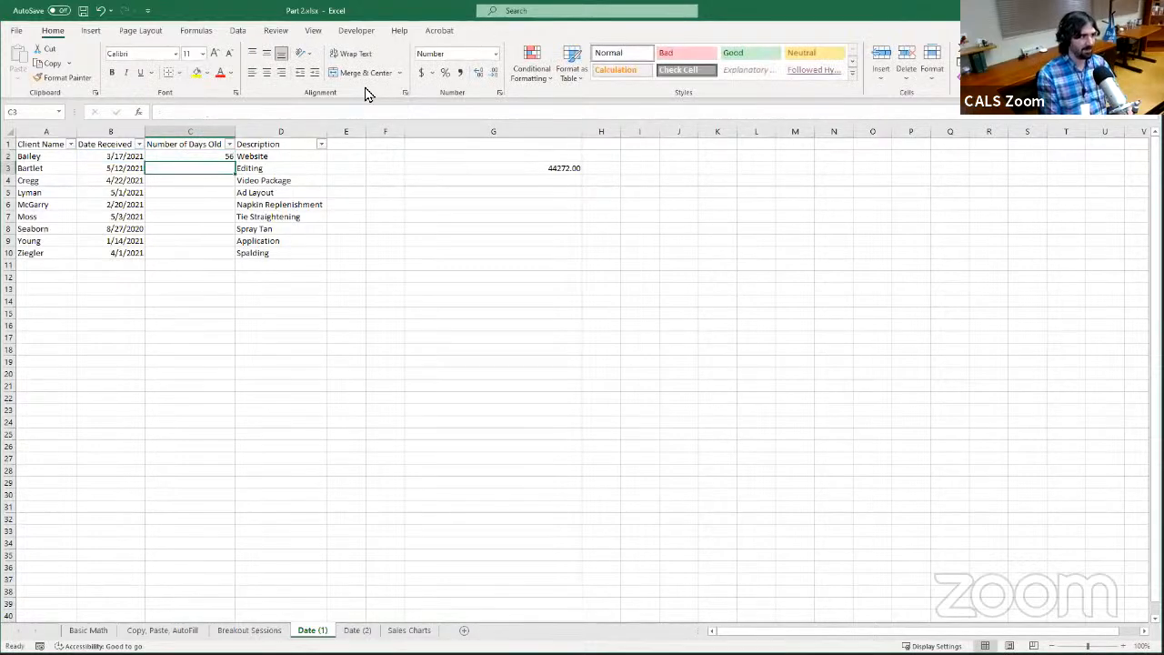
Check the date formula in B2 and AutoFill the Number of Days Old formula from C2 down to C10
{"action": "key", "text": "Up"}
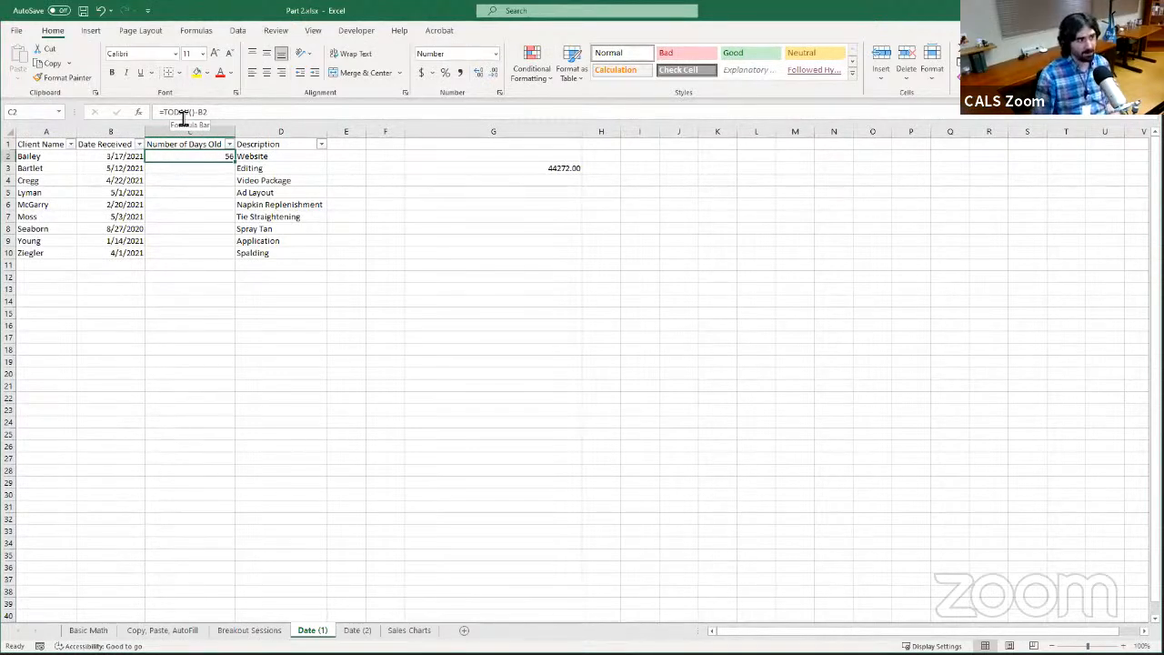
{"action": "left_click", "coordinate": [122, 159]}
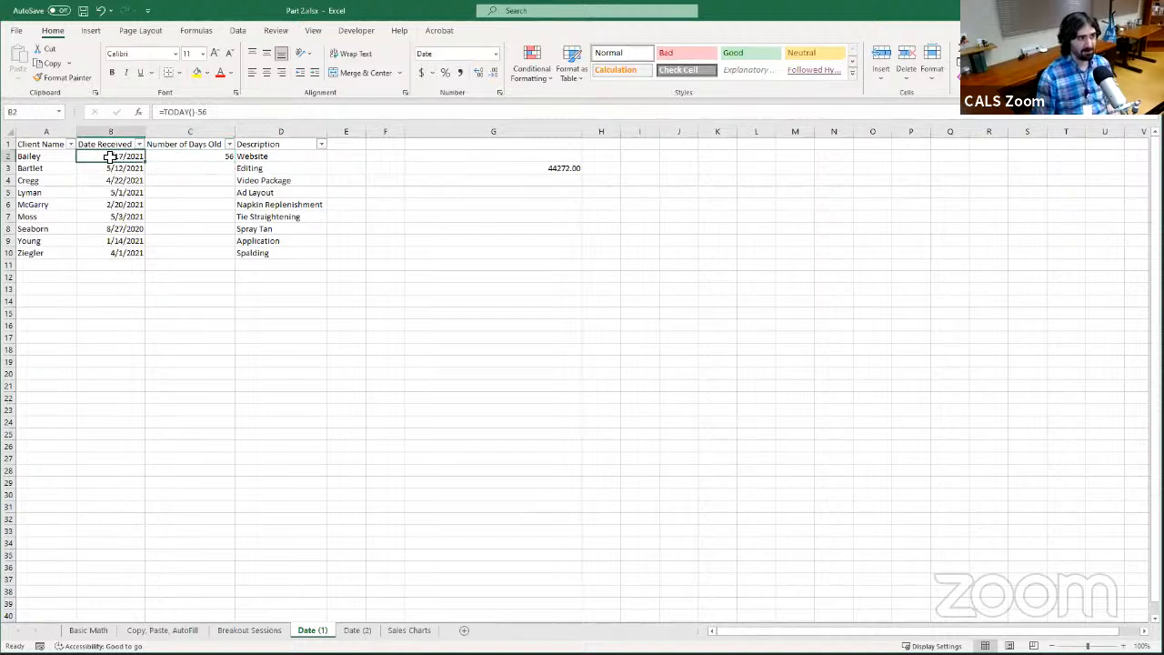
{"action": "left_click", "coordinate": [201, 159]}
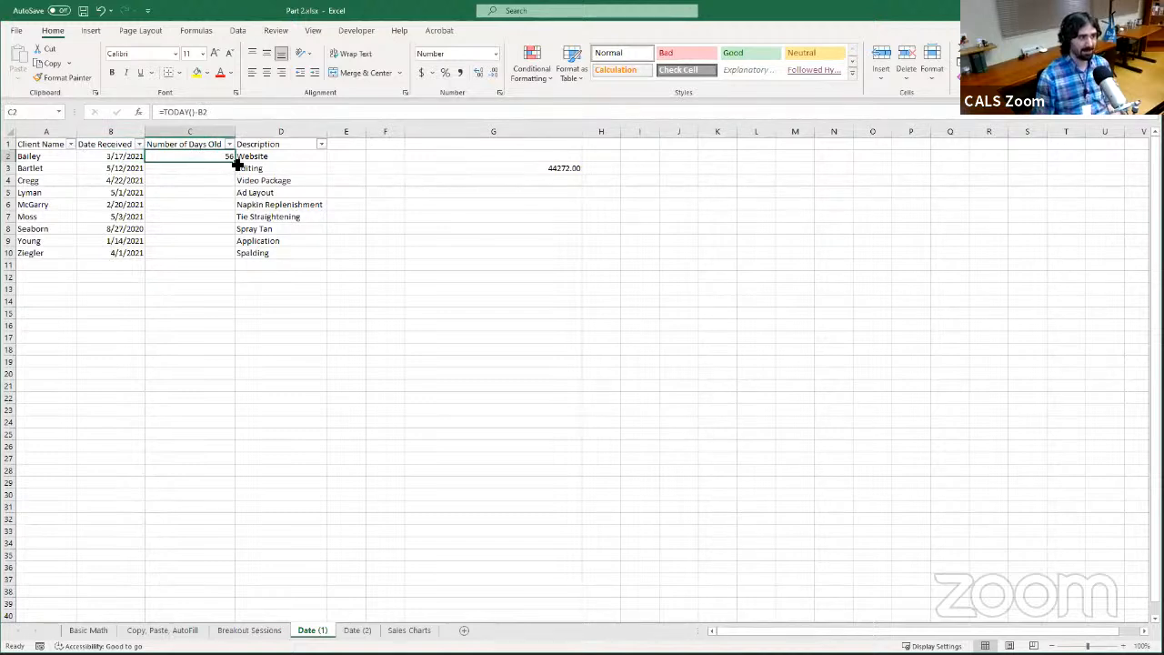
{"action": "double_click", "coordinate": [236, 162]}
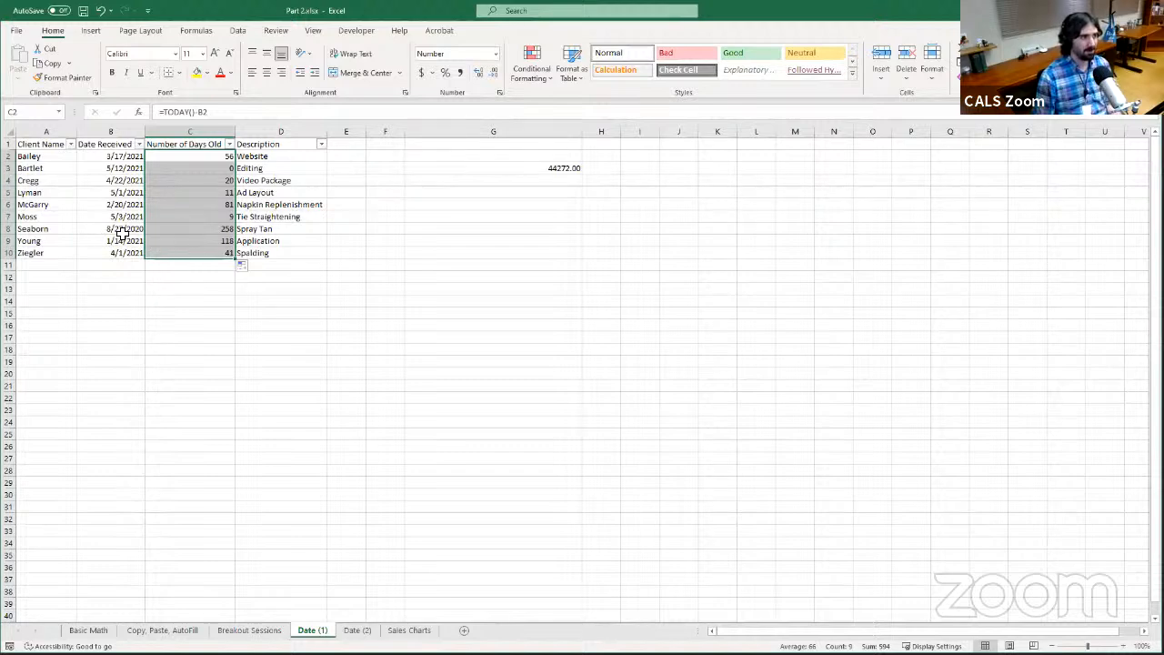
Sort the table by Number of Days Old from largest to smallest and inspect the formula in C10
{"action": "left_click", "coordinate": [199, 222]}
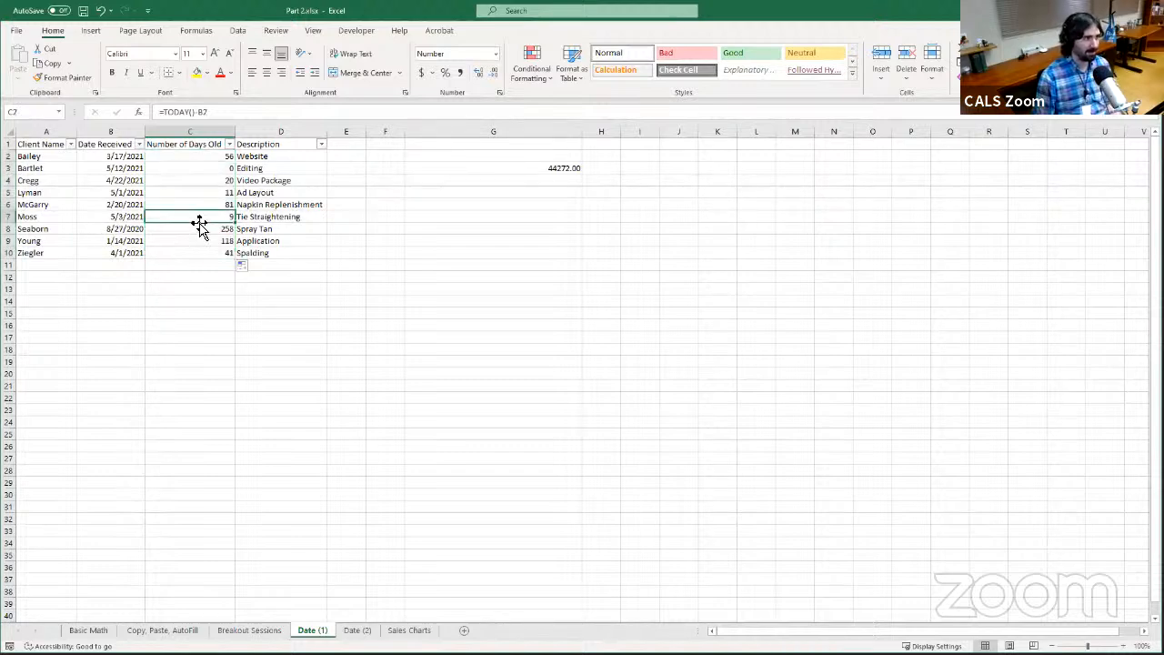
{"action": "left_click", "coordinate": [229, 149]}
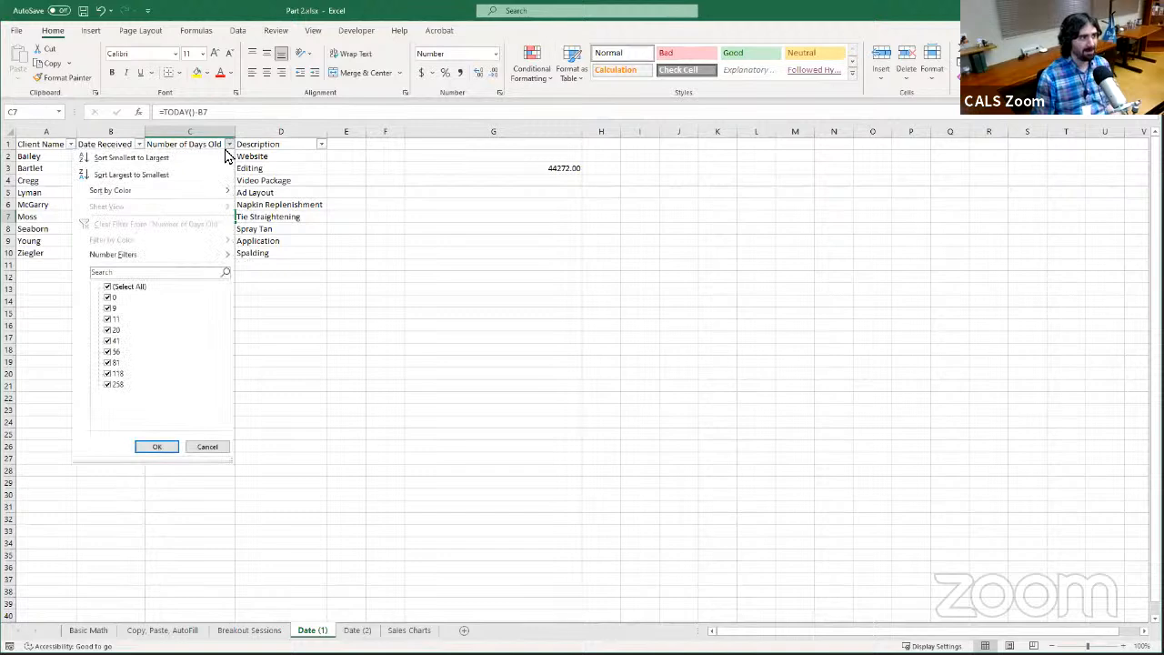
{"action": "left_click", "coordinate": [164, 176]}
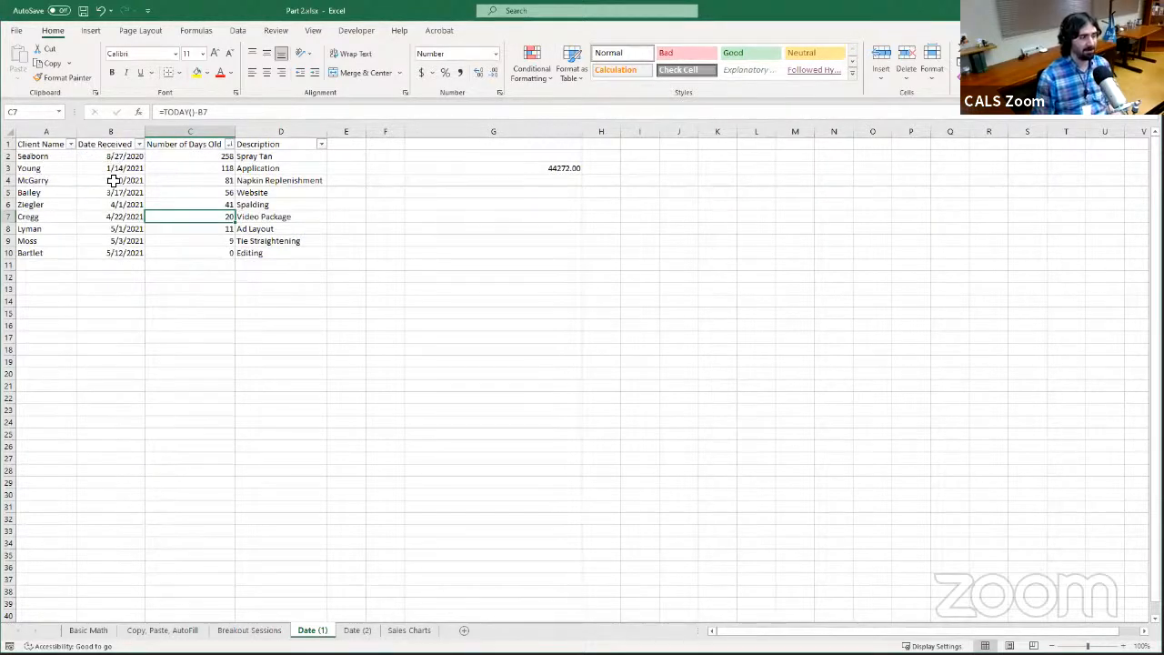
{"action": "left_click", "coordinate": [193, 252]}
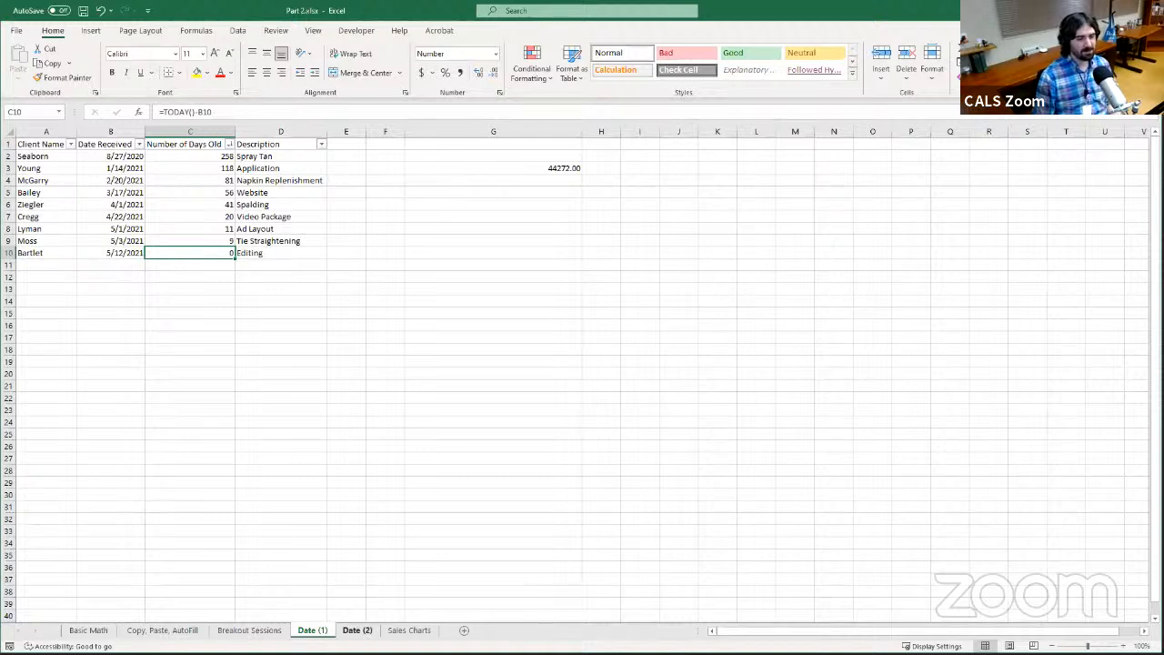
View the empty Days Until Due column on the Date (2) sheet and review the C2 formula on Date (1)
{"action": "left_click", "coordinate": [357, 629]}
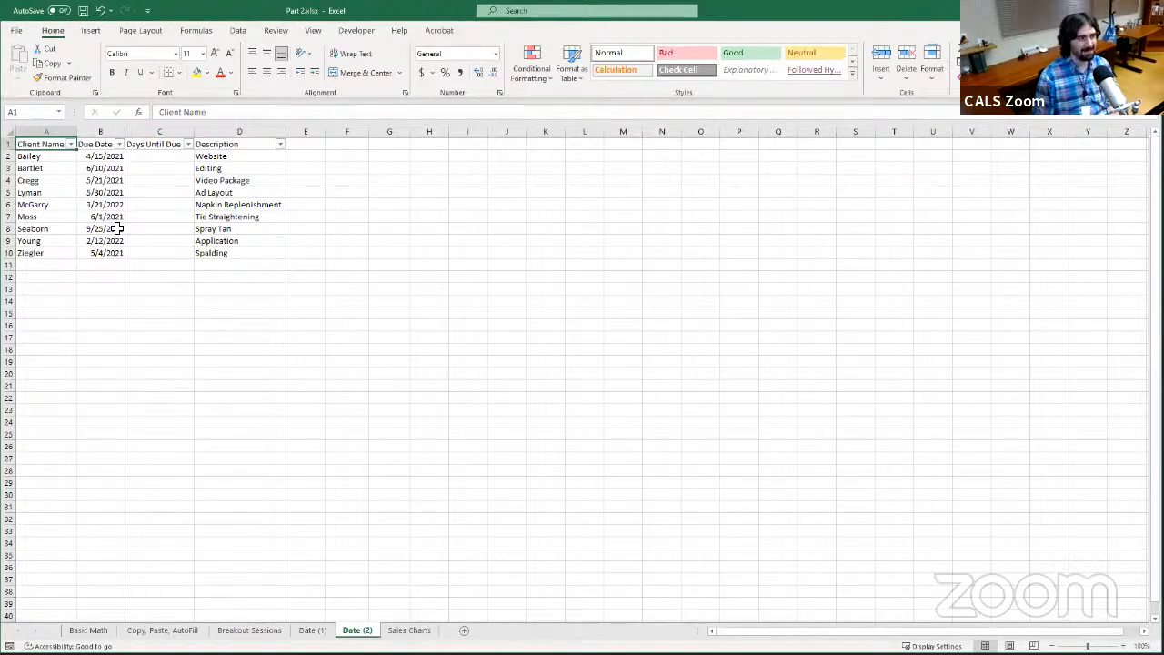
{"action": "left_click", "coordinate": [171, 159]}
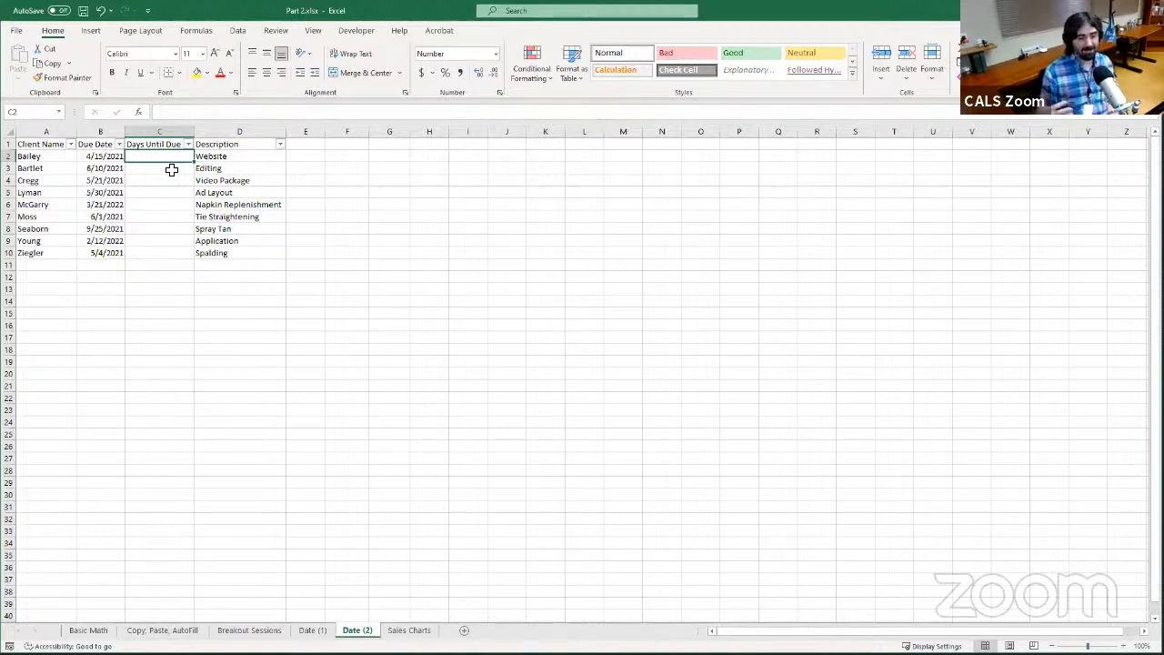
{"action": "left_click", "coordinate": [312, 630]}
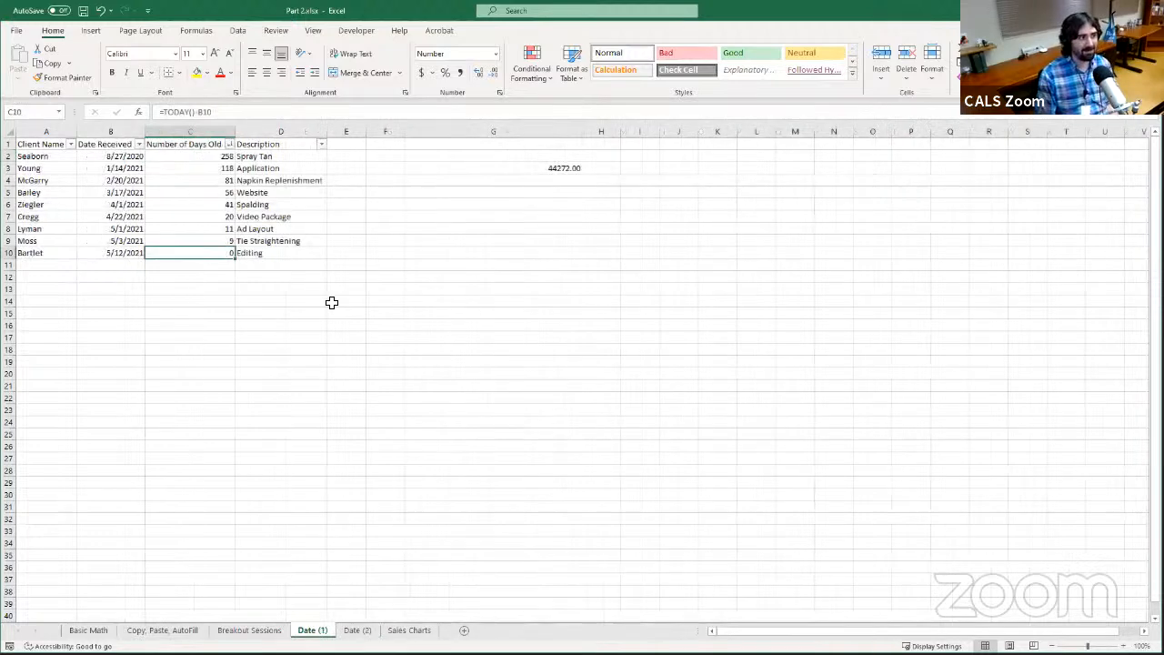
{"action": "left_click", "coordinate": [187, 157]}
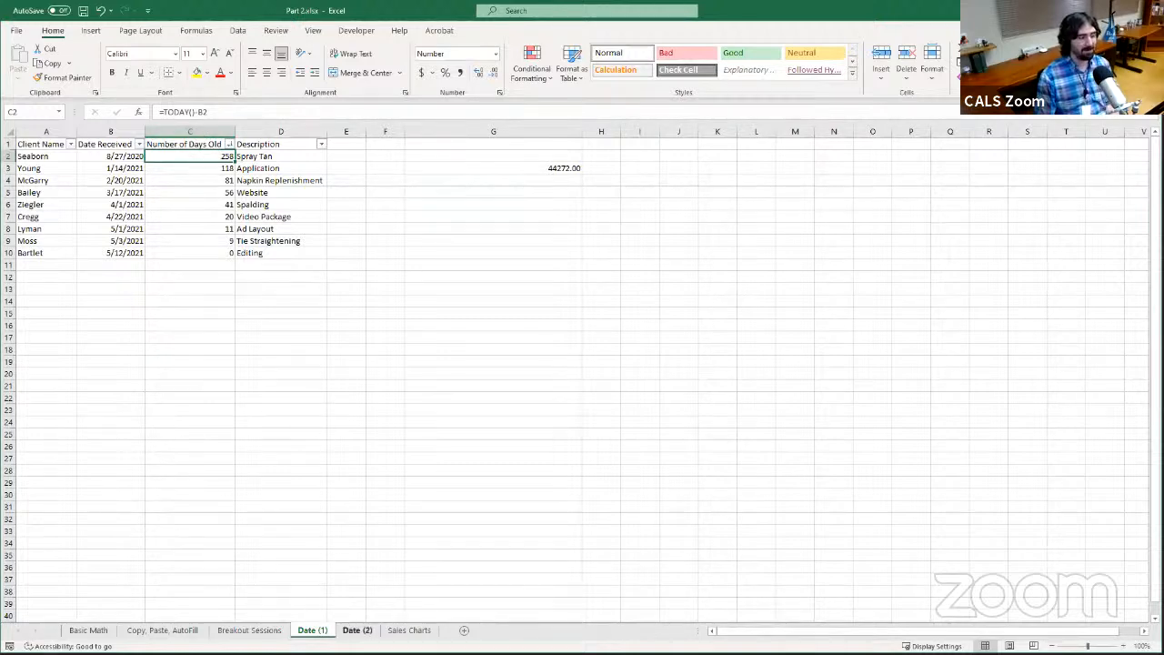
On the Date (2) sheet, begin a NETWORKDAYS formula in C2 with TODAY() as the start date
{"action": "left_click", "coordinate": [356, 630]}
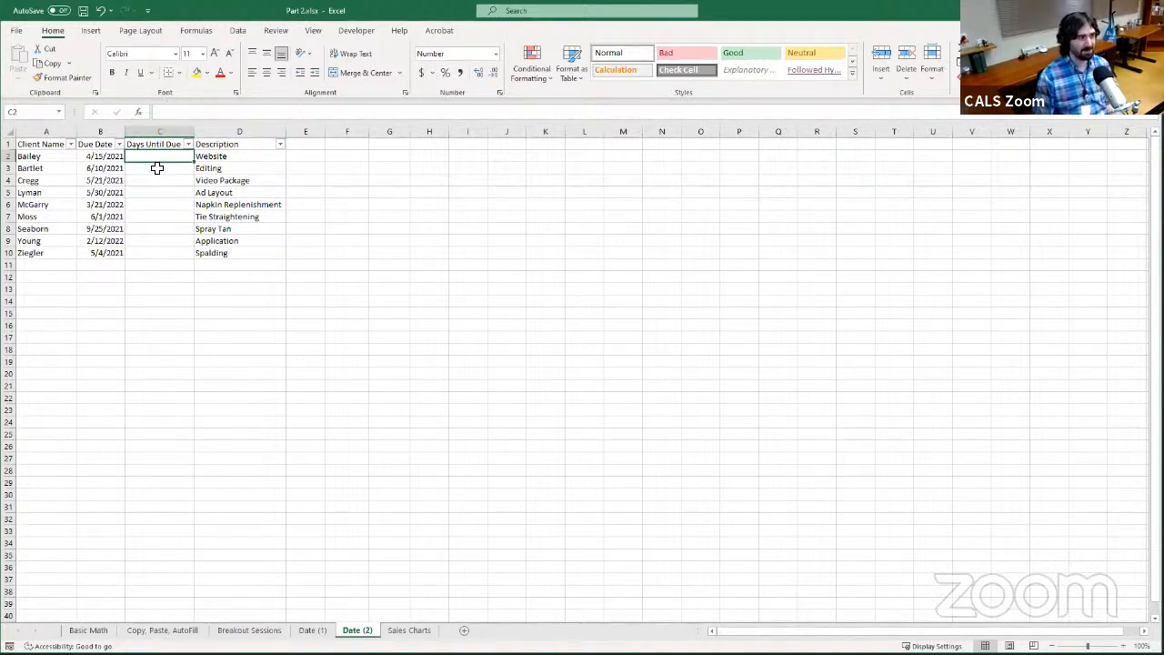
{"action": "left_click", "coordinate": [208, 113]}
{"action": "type", "text": "="}
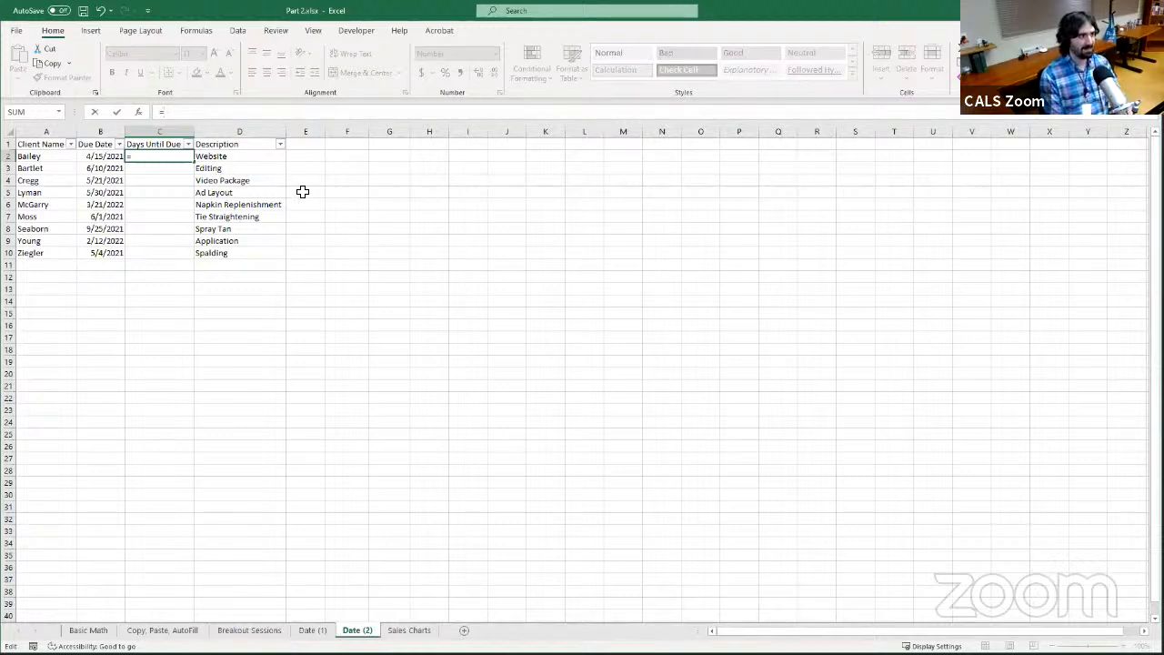
{"action": "type", "text": "NETWORKDAYS"}
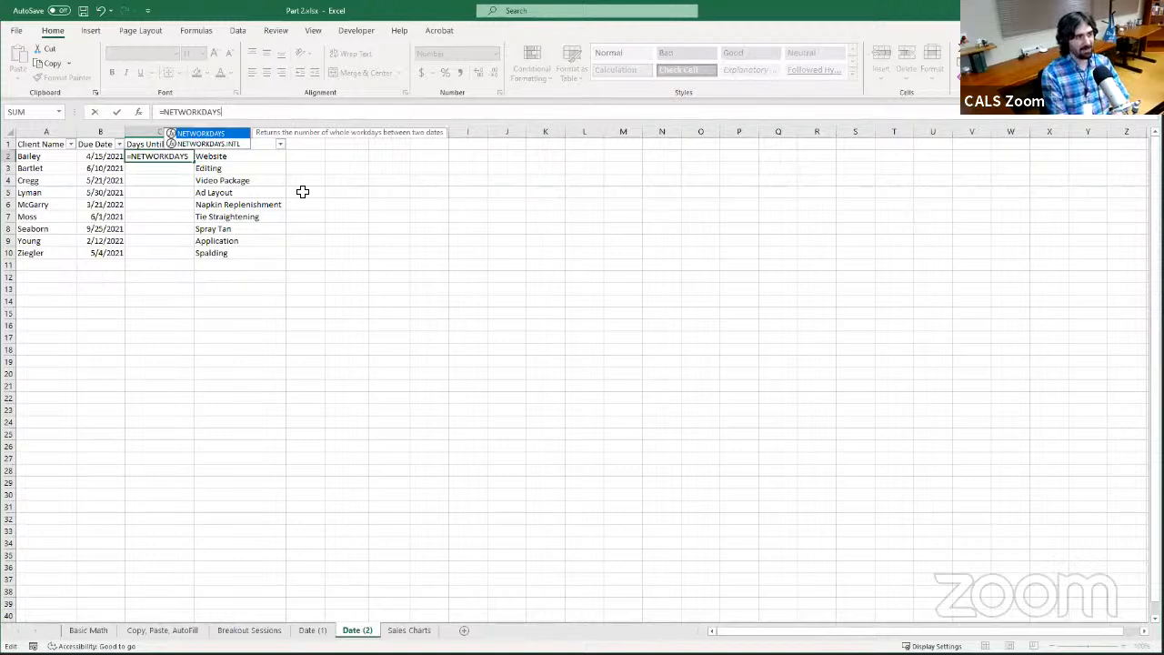
{"action": "type", "text": "("}
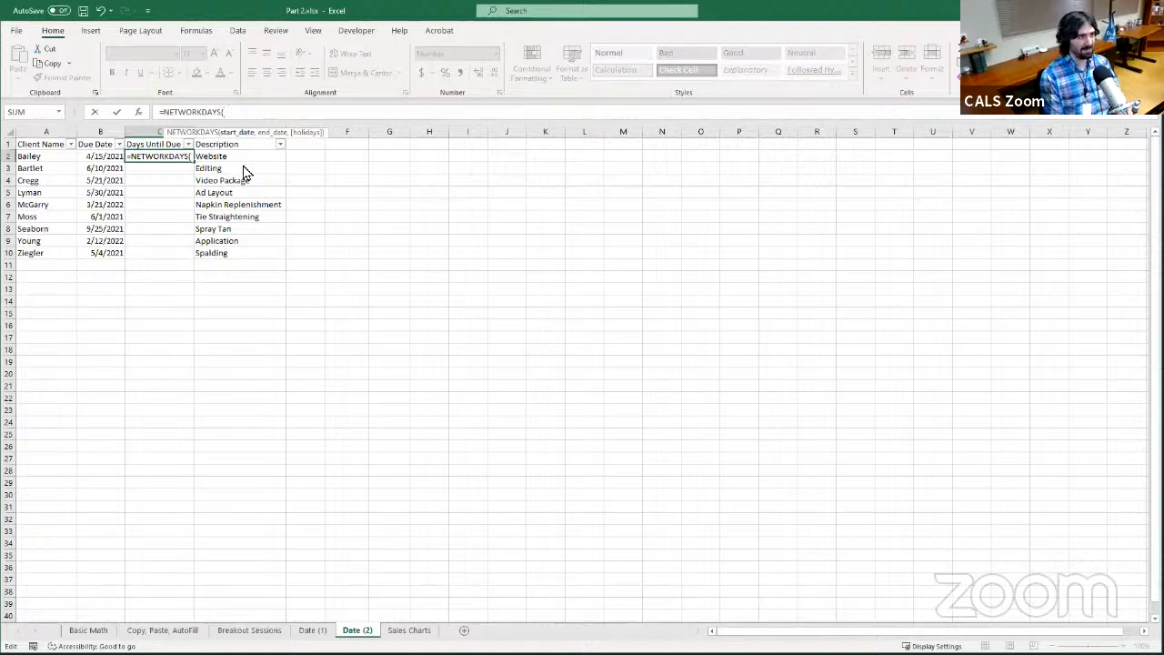
{"action": "type", "text": "TODAY"}
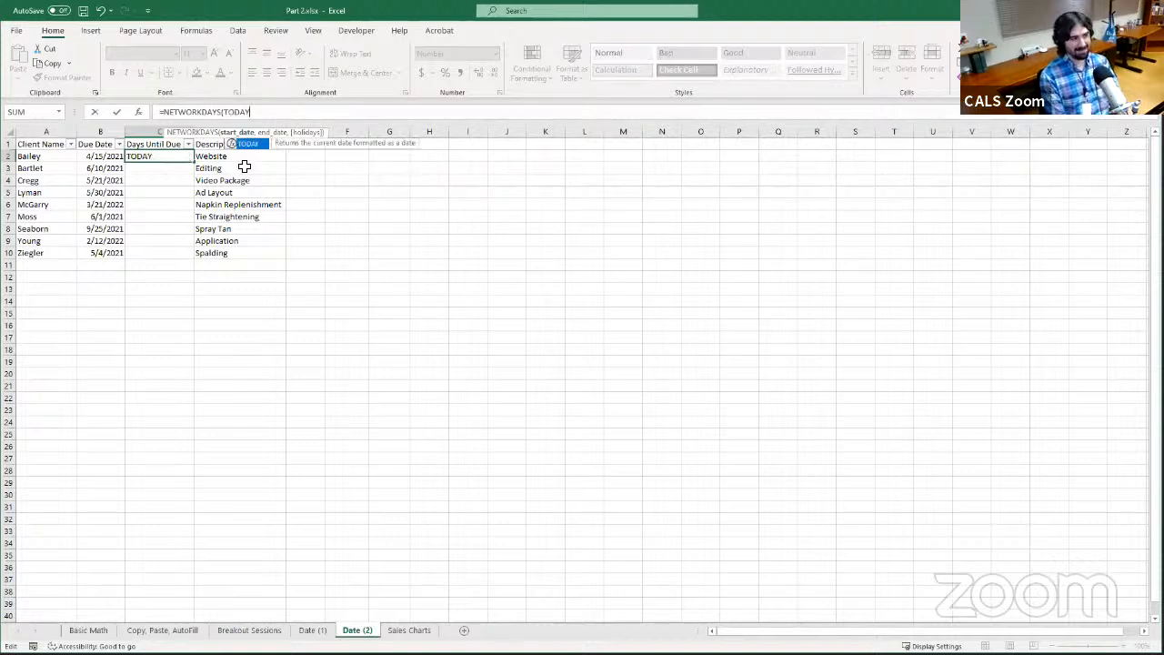
{"action": "type", "text": "("}
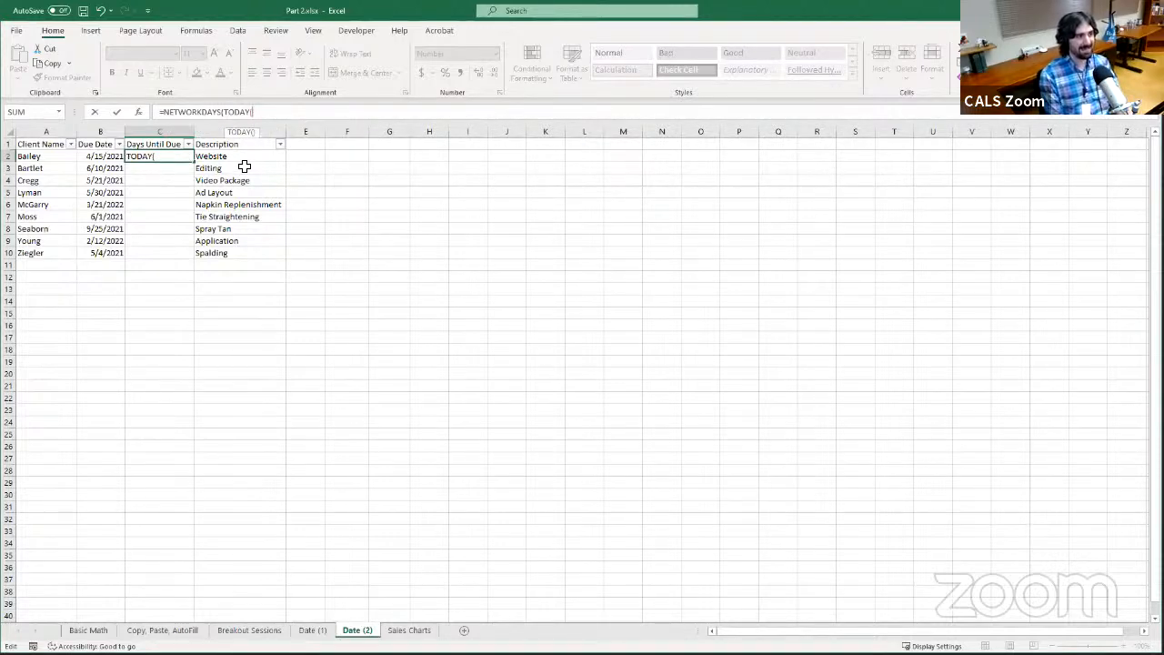
{"action": "key", "text": "BackSpace"}
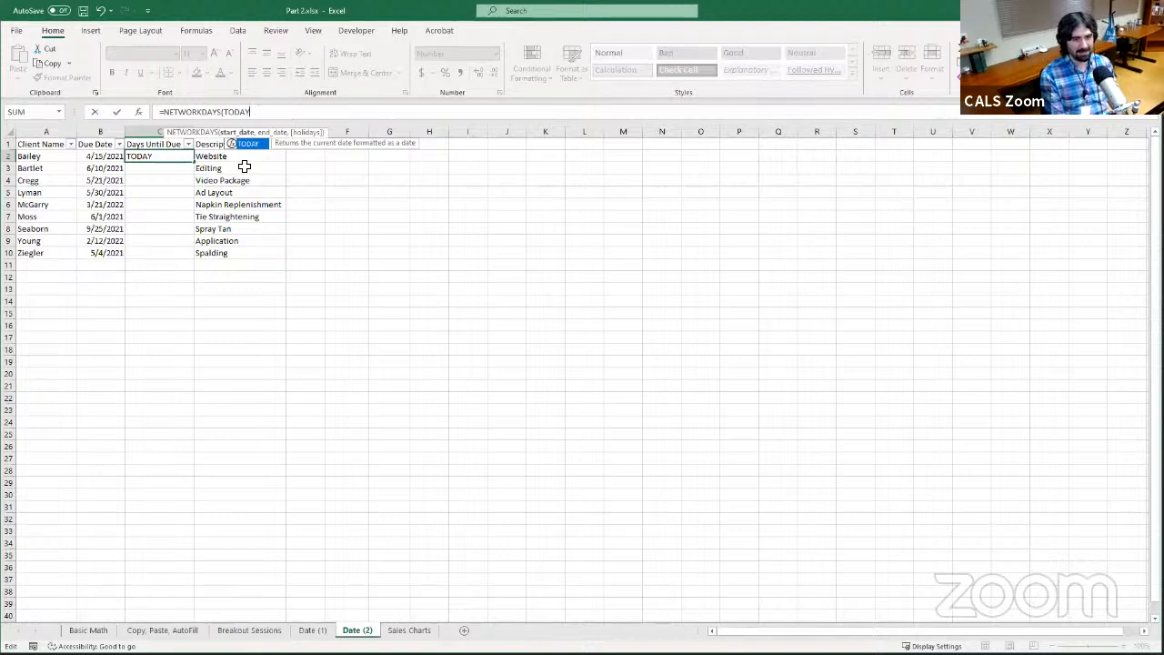
{"action": "type", "text": "("}
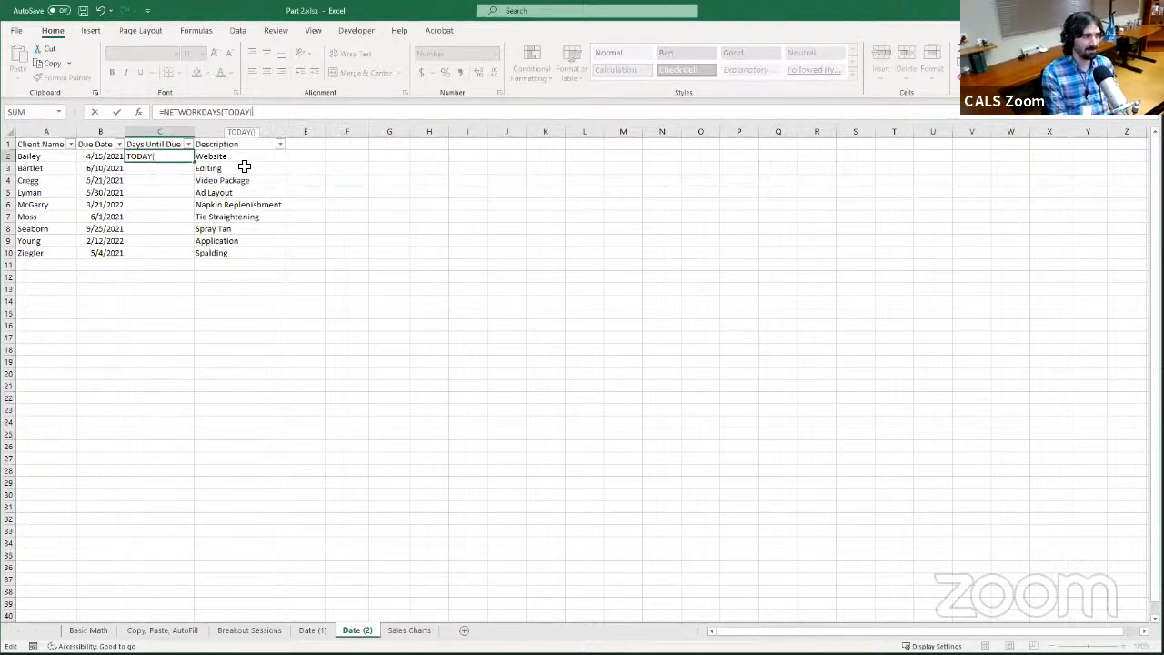
{"action": "type", "text": ")"}
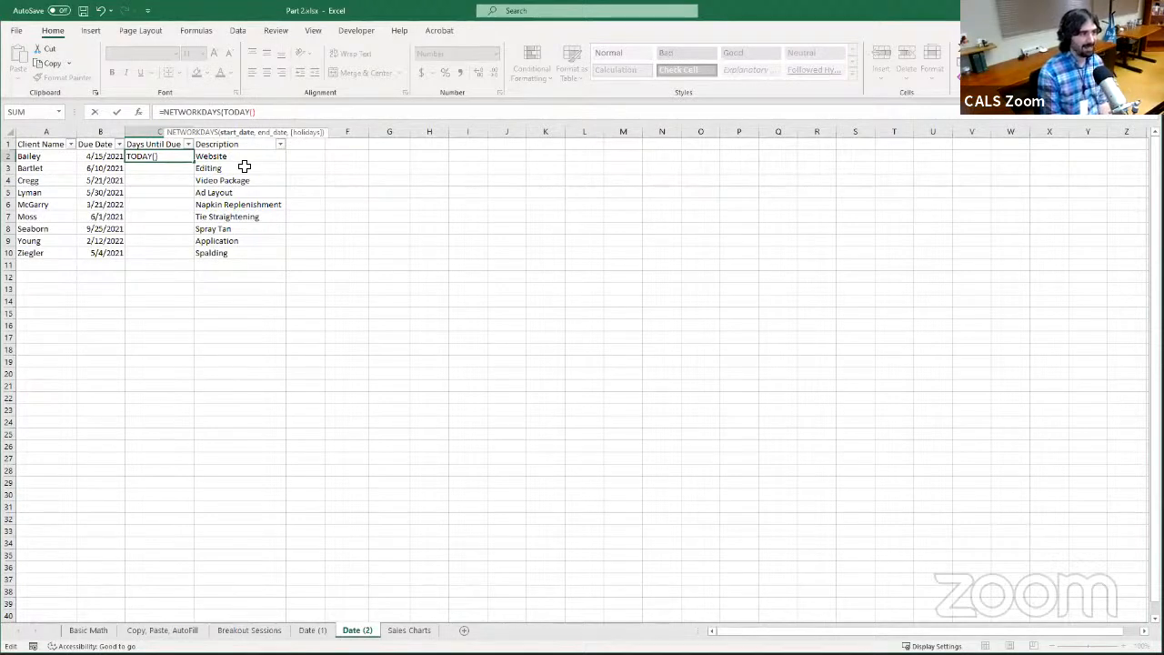
Complete the C2 formula as =NETWORKDAYS(TODAY(),B2), using the due date in B2 as the end date
{"action": "type", "text": ","}
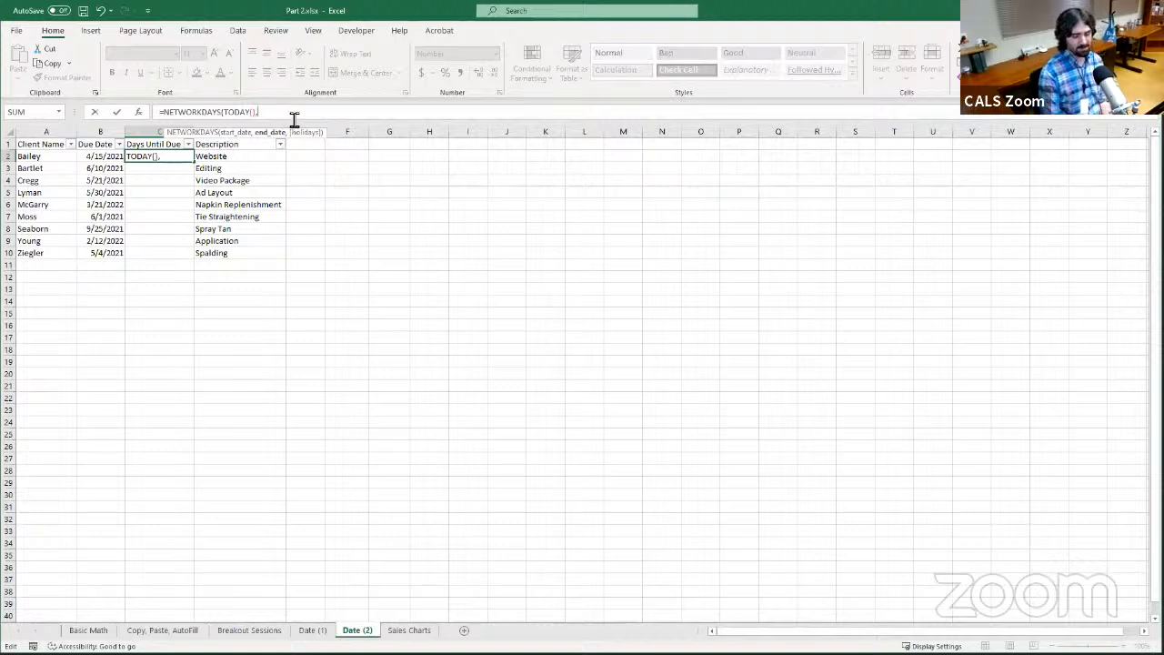
{"action": "key", "text": "BackSpace"}
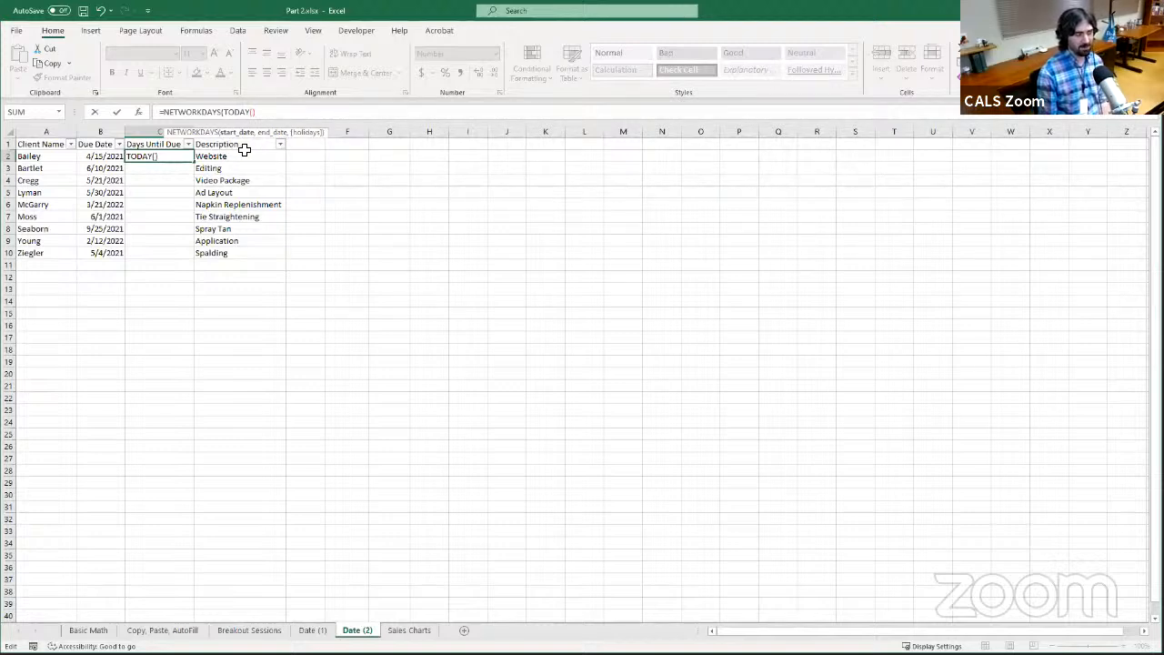
{"action": "type", "text": ","}
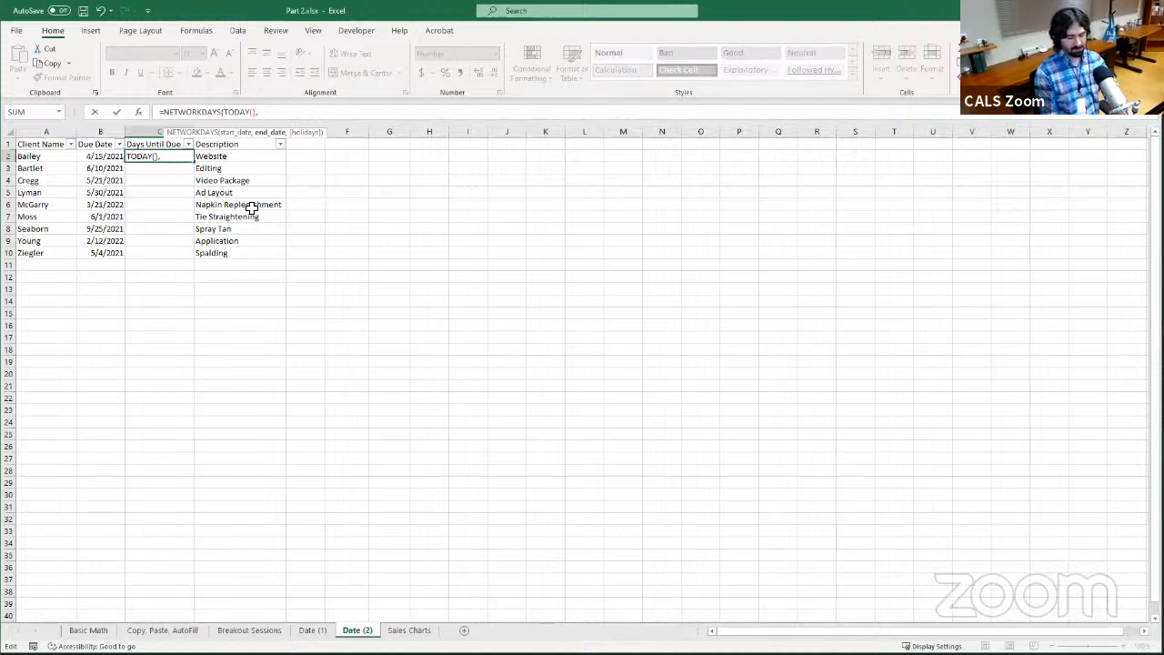
{"action": "left_click", "coordinate": [118, 159]}
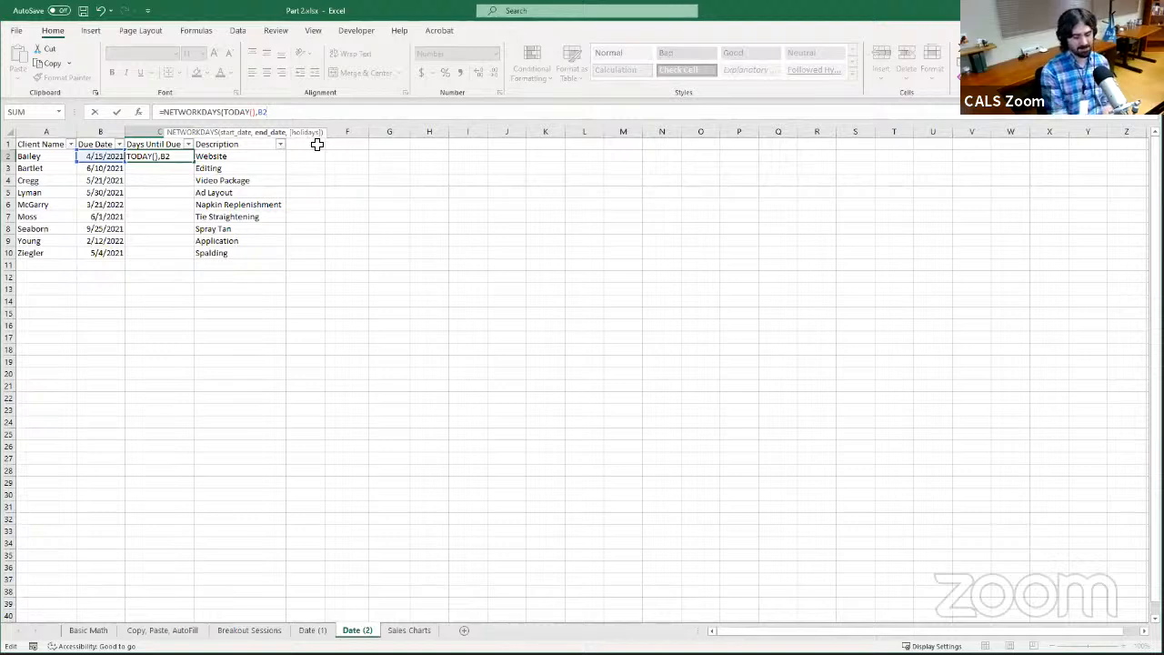
{"action": "type", "text": ")"}
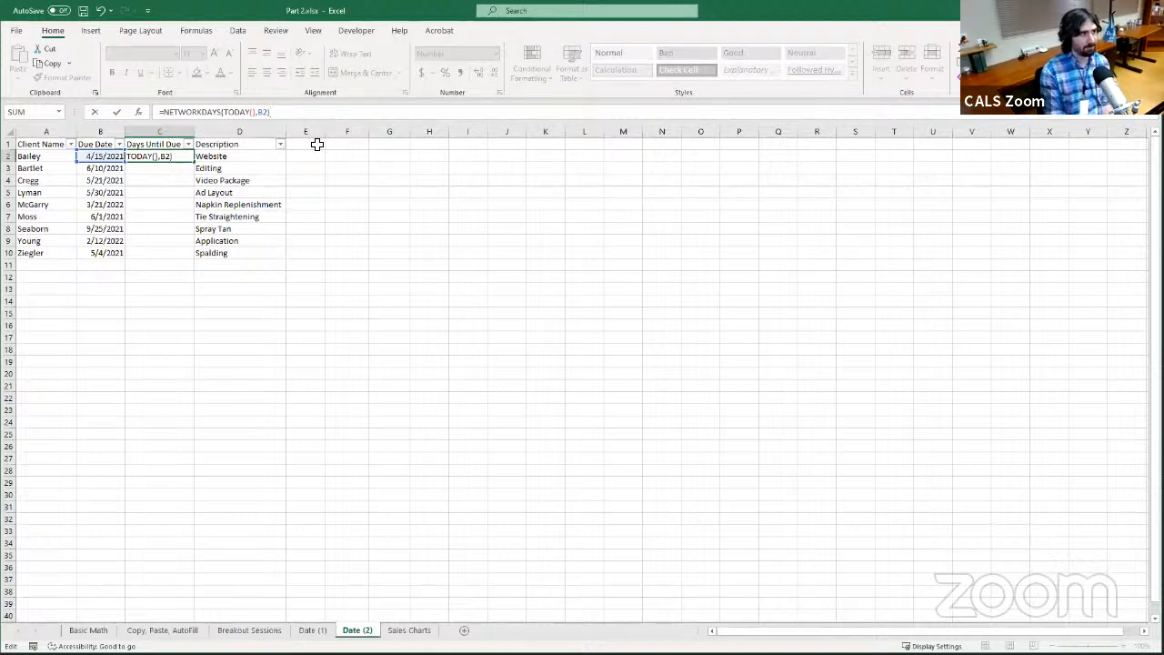
{"action": "key", "text": "Return"}
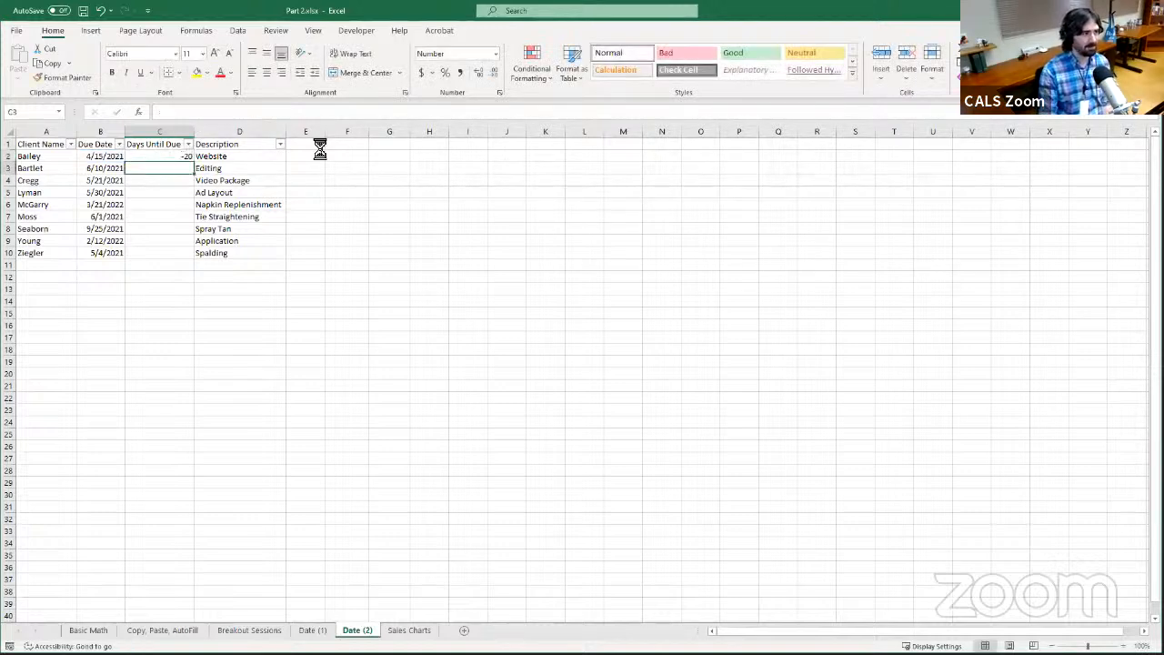
AutoFill the Days Until Due formula from C2 down to C10 and check the copied formula in C4
{"action": "left_click", "coordinate": [177, 157]}
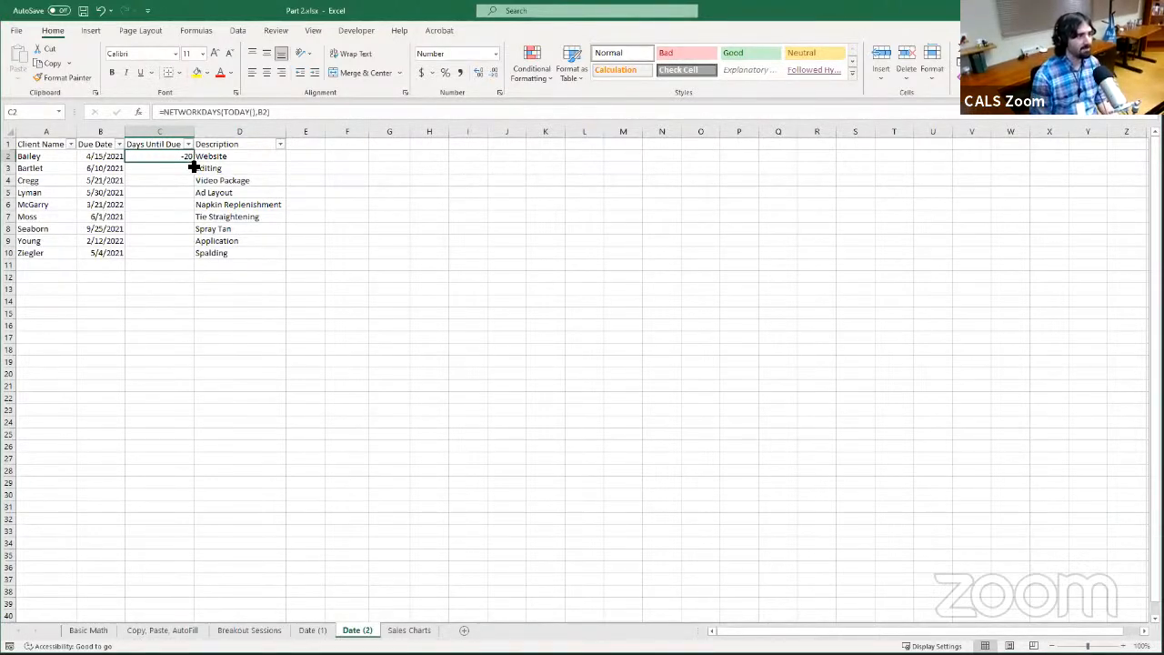
{"action": "left_click_drag", "start_coordinate": [190, 160], "coordinate": [194, 259]}
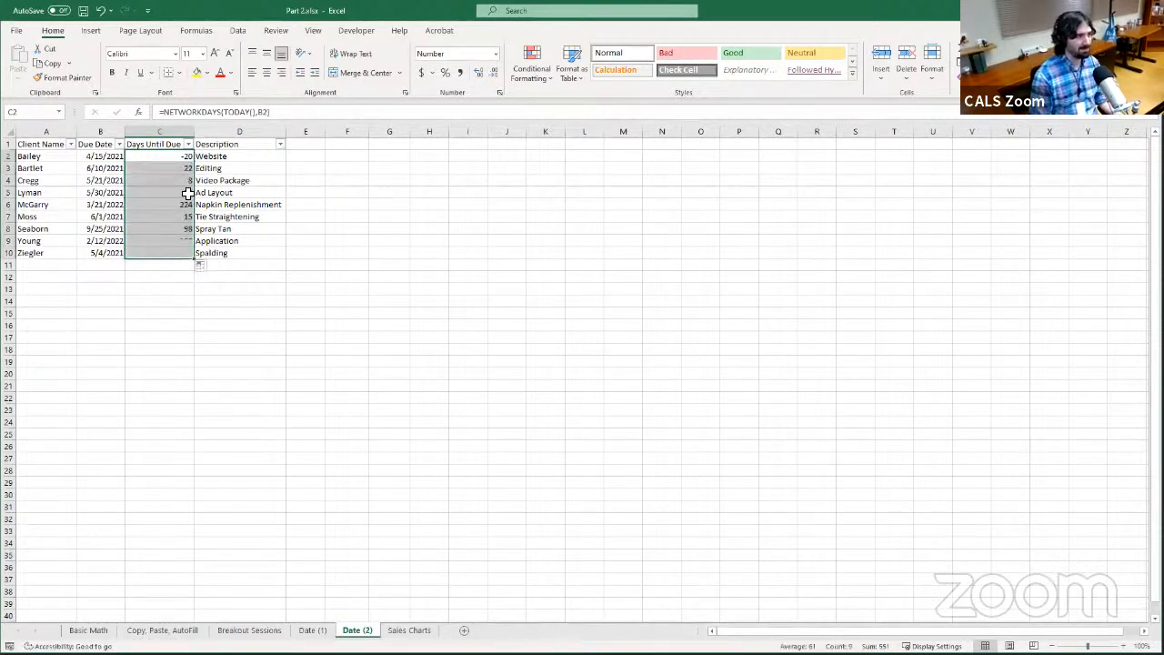
{"action": "left_click", "coordinate": [153, 182]}
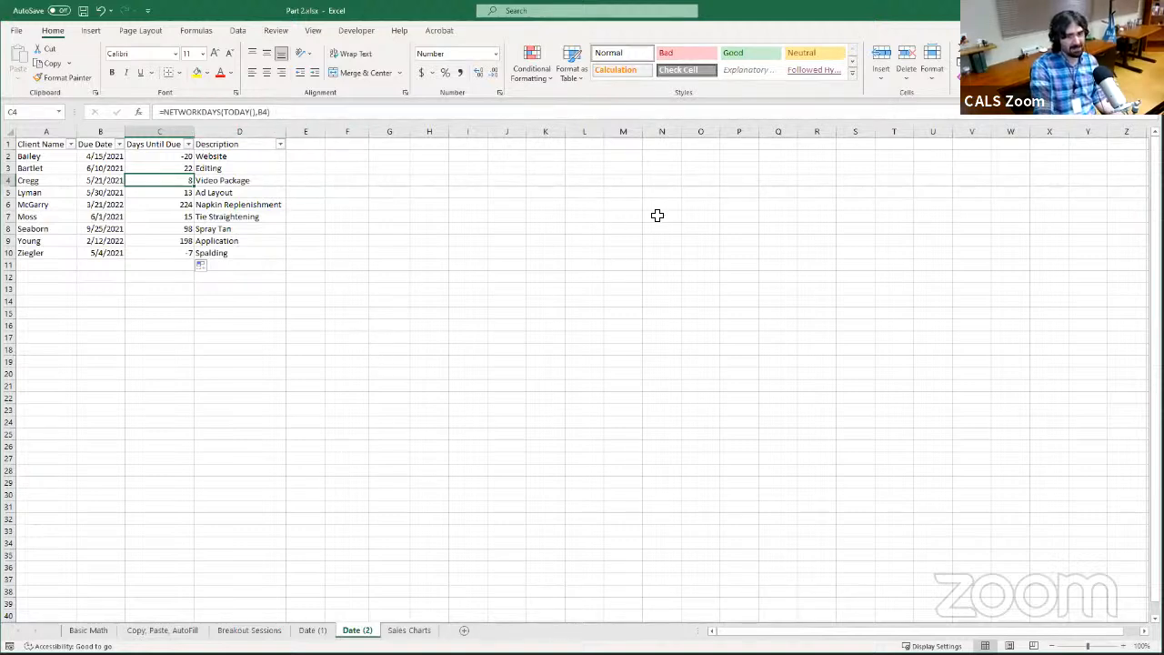
Enter the holiday dates 12/25/2021 in I1 and 1/1/2022 in I2
{"action": "left_click", "coordinate": [464, 171]}
{"action": "left_click", "coordinate": [470, 143]}
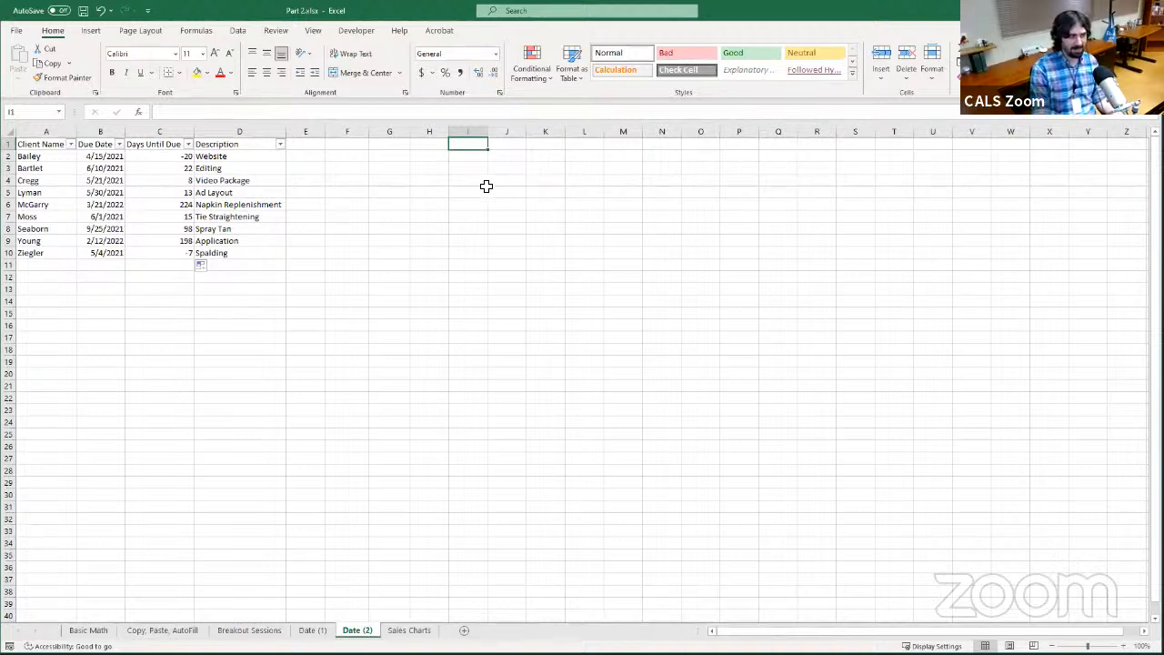
{"action": "type", "text": "12"}
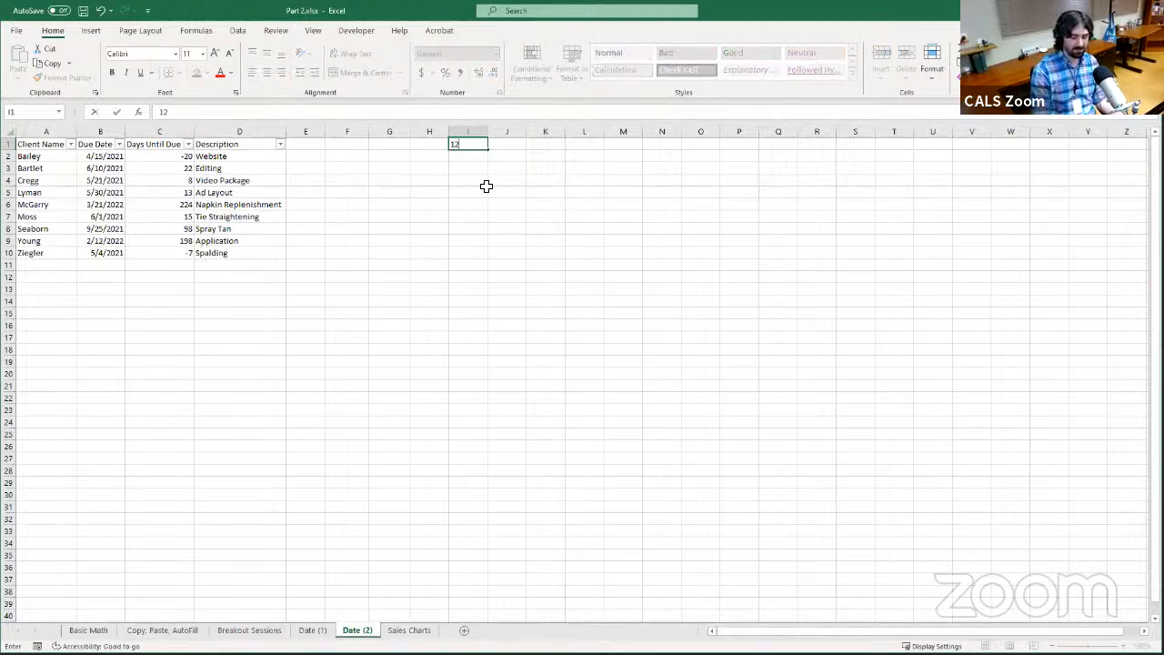
{"action": "type", "text": "/25/2021"}
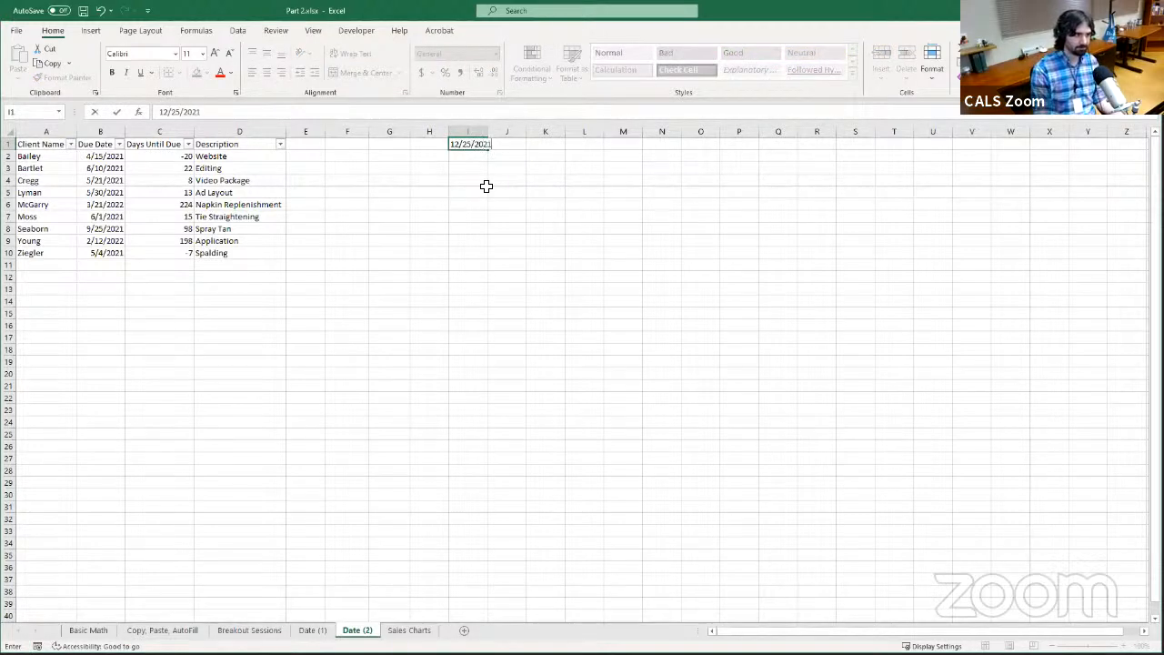
{"action": "key", "text": "Return"}
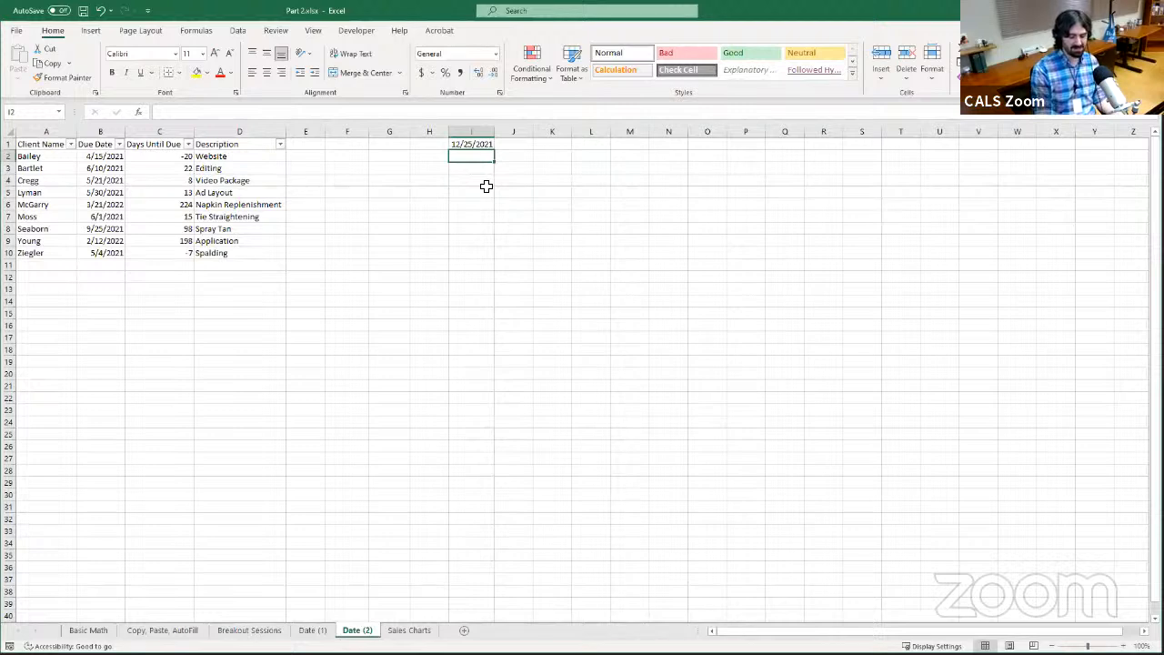
{"action": "type", "text": "1/1/"}
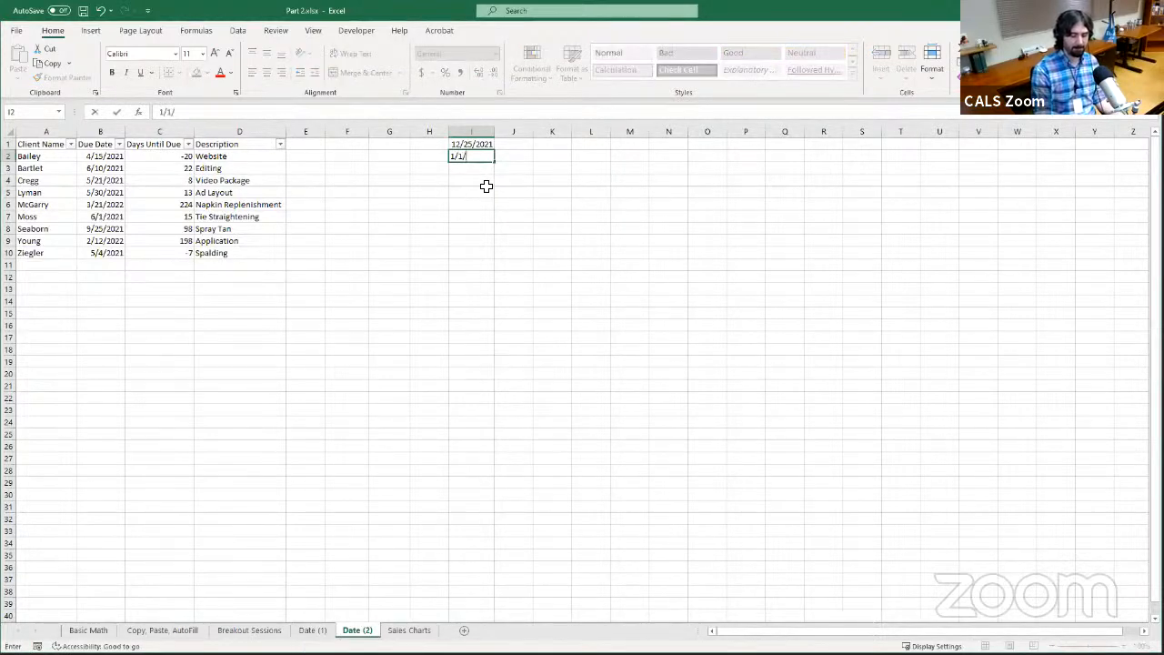
{"action": "type", "text": "2022"}
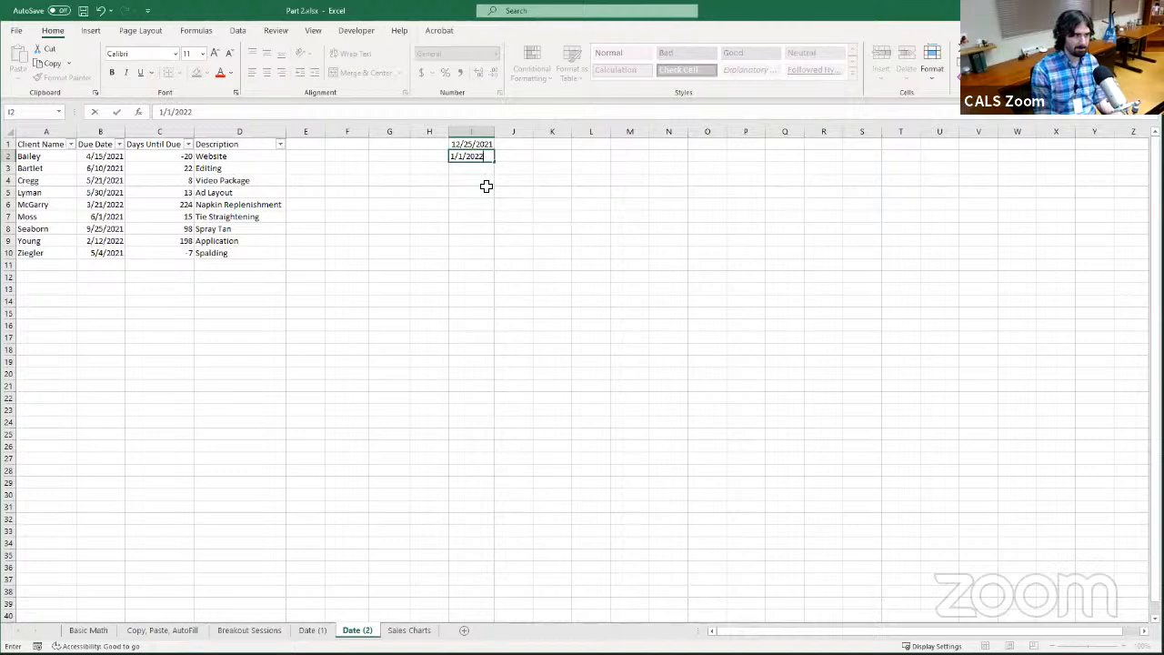
{"action": "key", "text": "Return"}
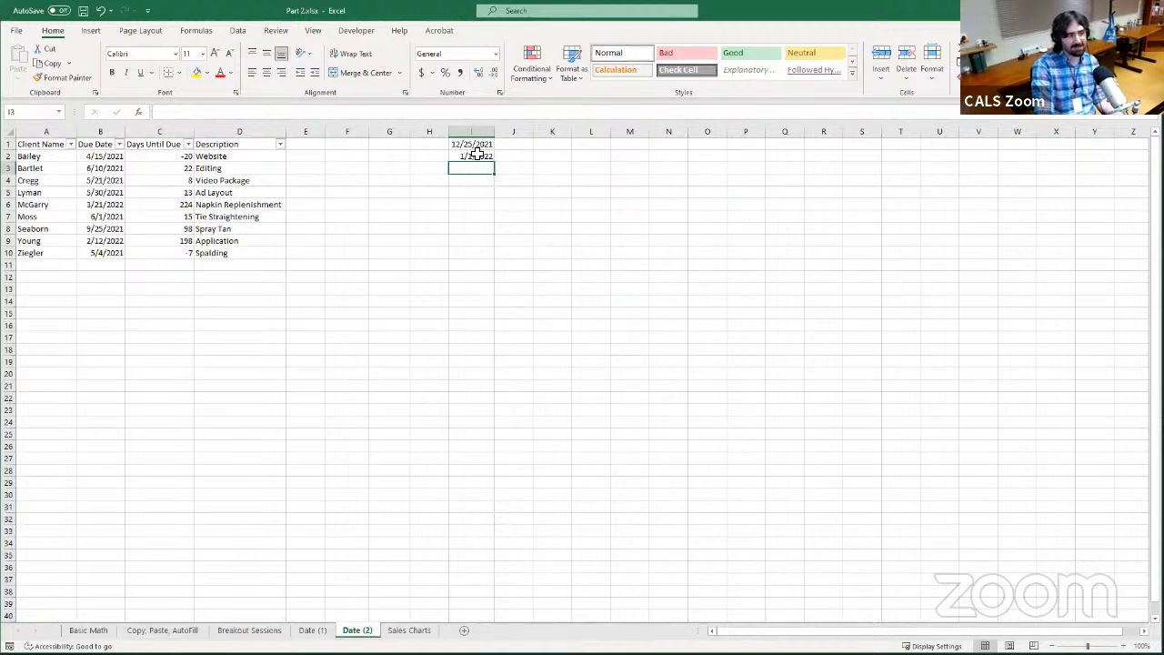
Add the holidays argument to the C2 formula so it reads =NETWORKDAYS(TODAY(),B2,I1:I2)
{"action": "left_click", "coordinate": [171, 157]}
{"action": "left_click", "coordinate": [278, 111]}
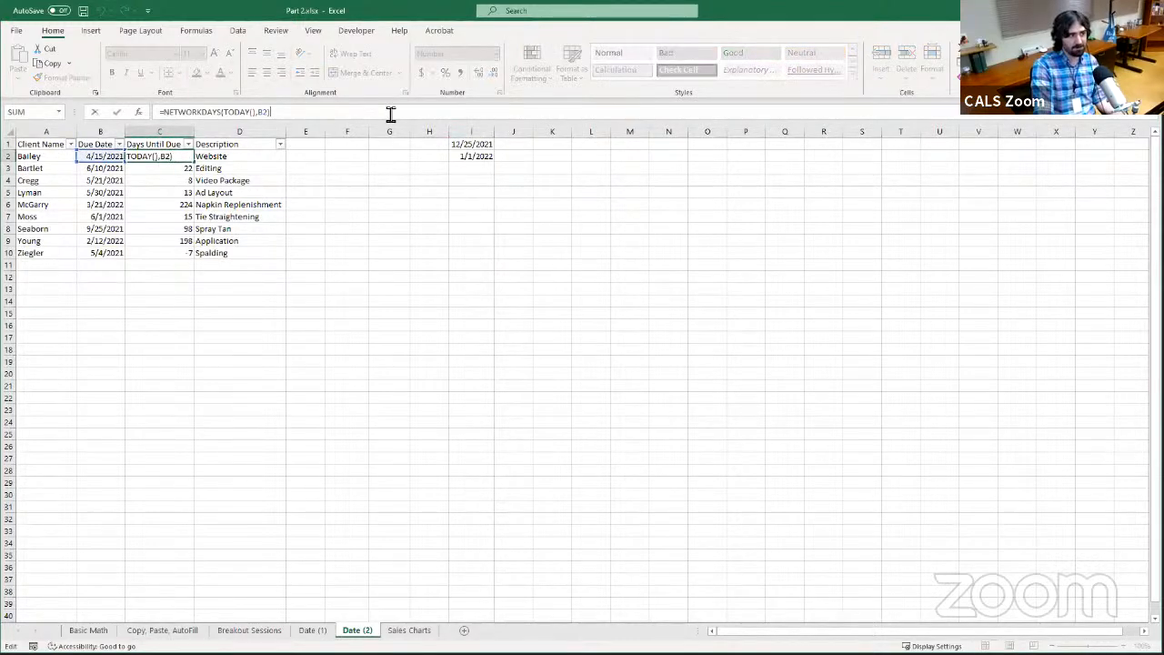
{"action": "key", "text": "BackSpace"}
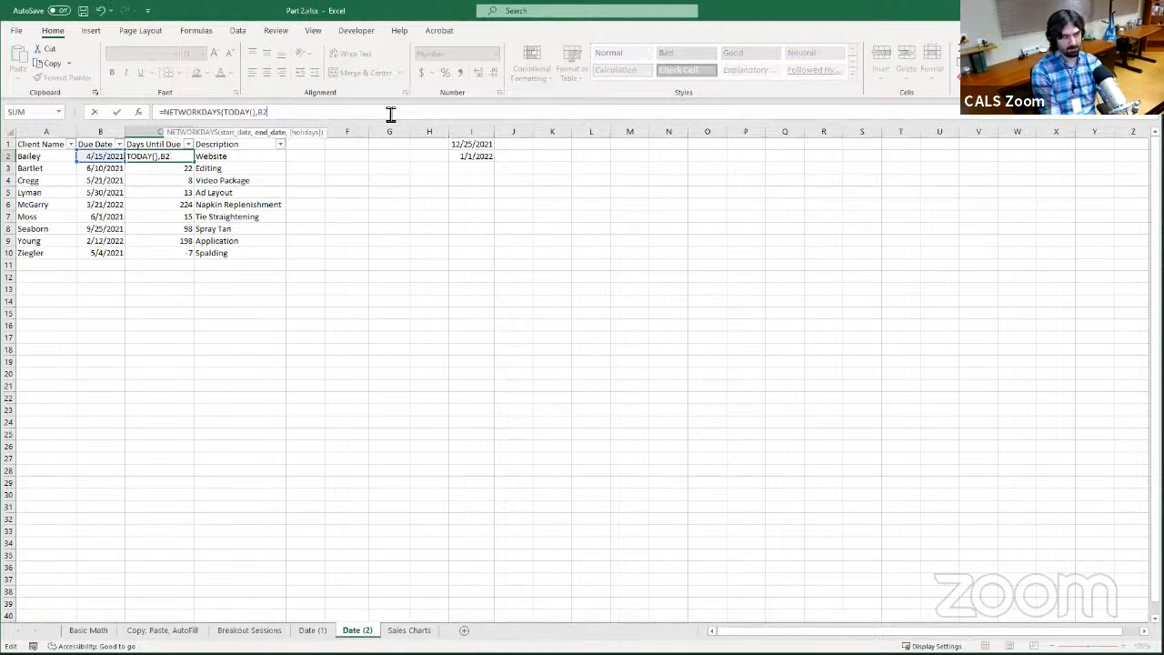
{"action": "type", "text": ","}
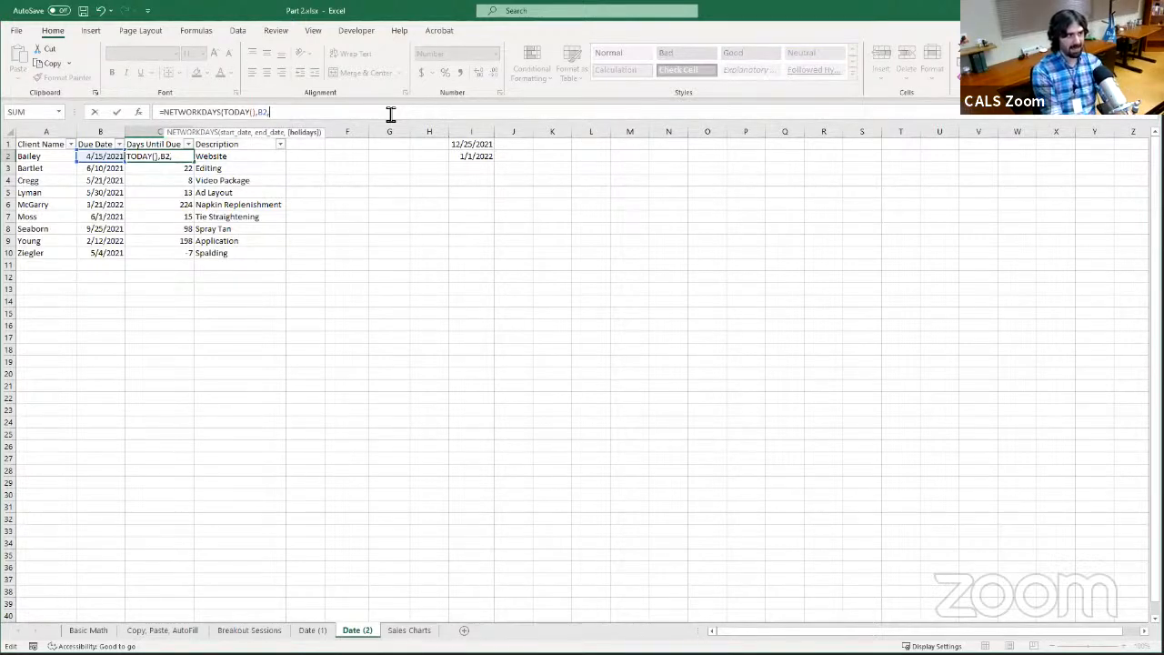
{"action": "type", "text": "I"}
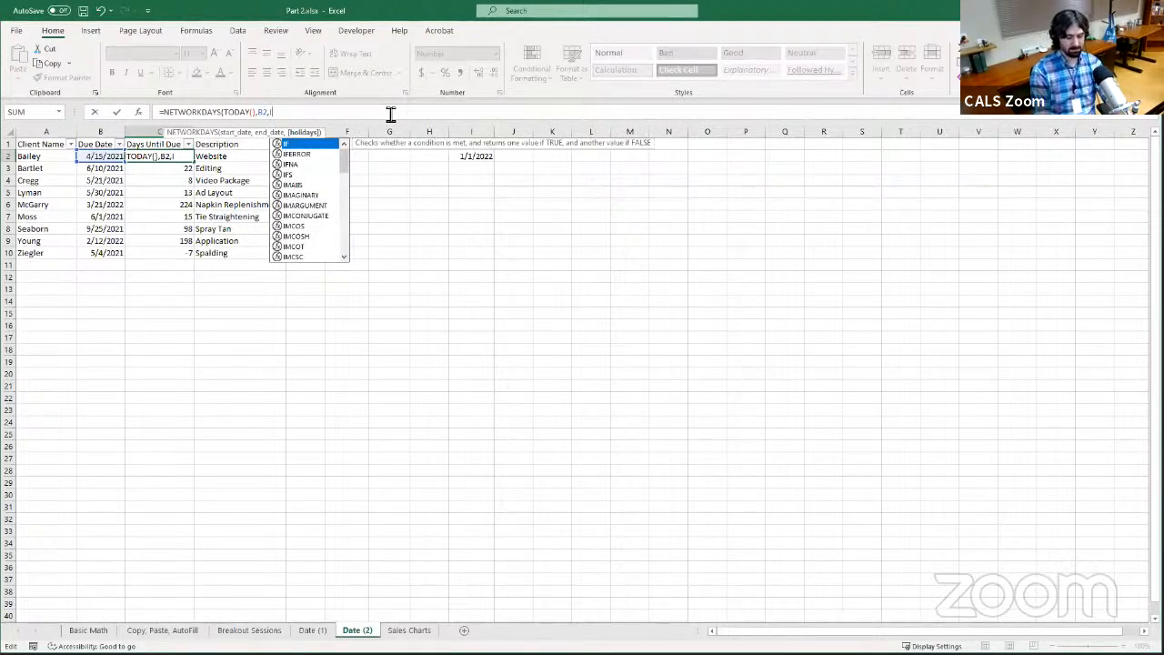
{"action": "type", "text": "1"}
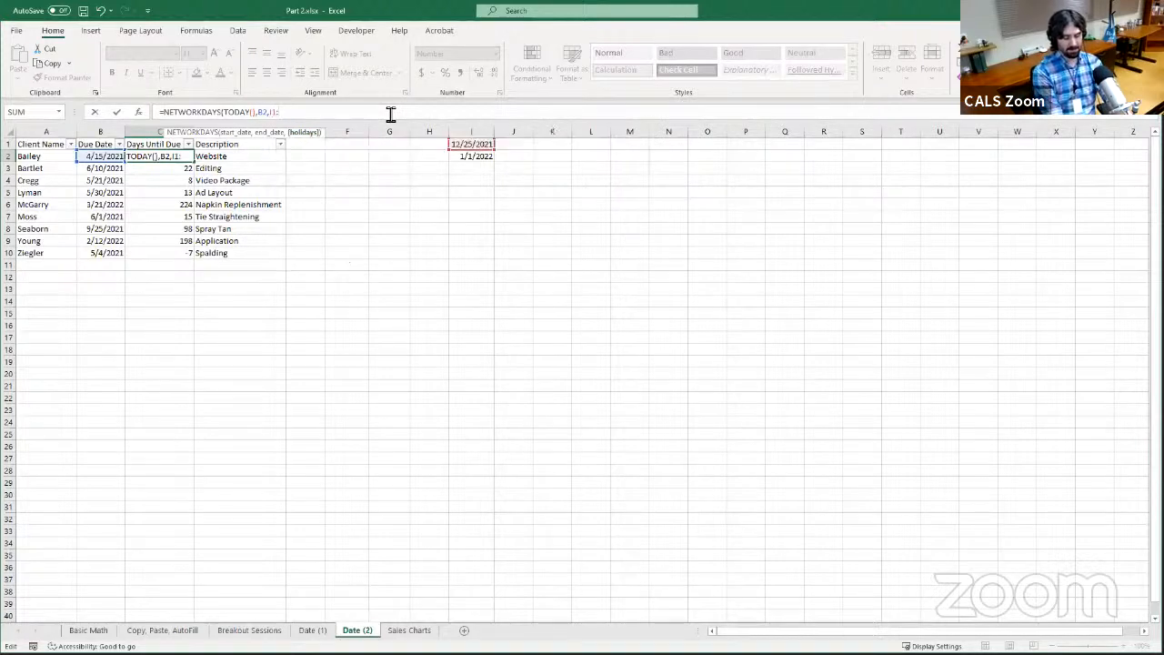
{"action": "type", "text": ":I2)"}
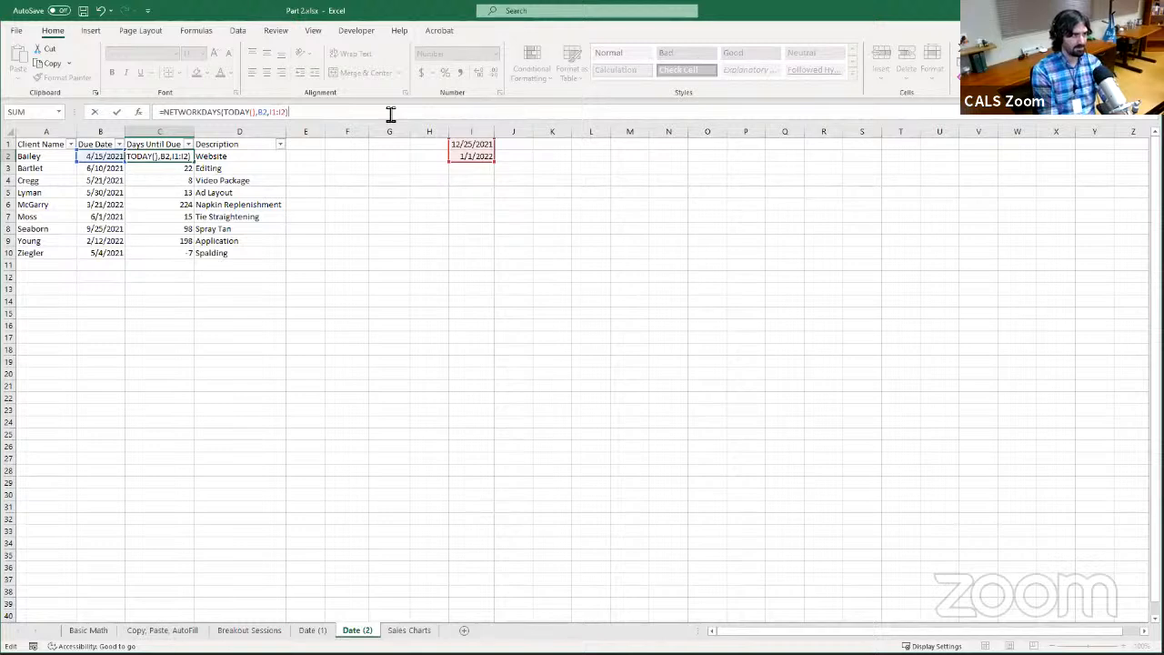
{"action": "key", "text": "Return"}
AutoFill the holiday-aware formula from C2 down to C10 and compare the formulas in C9 and C2
{"action": "left_click", "coordinate": [182, 157]}
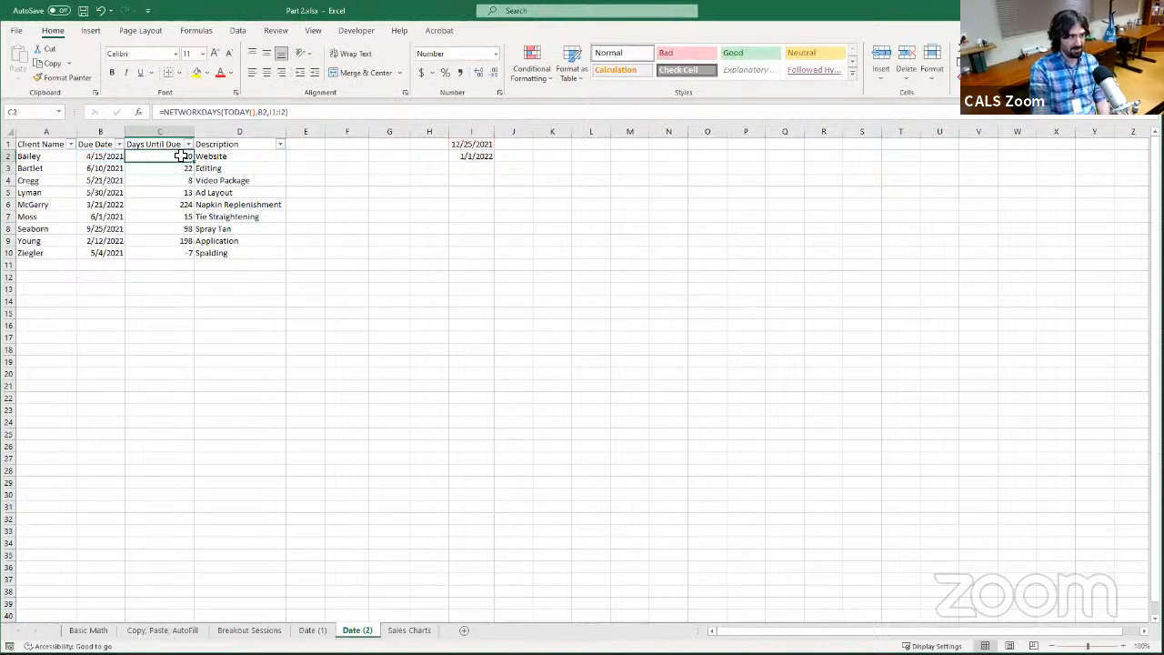
{"action": "left_click_drag", "start_coordinate": [198, 164], "coordinate": [197, 261]}
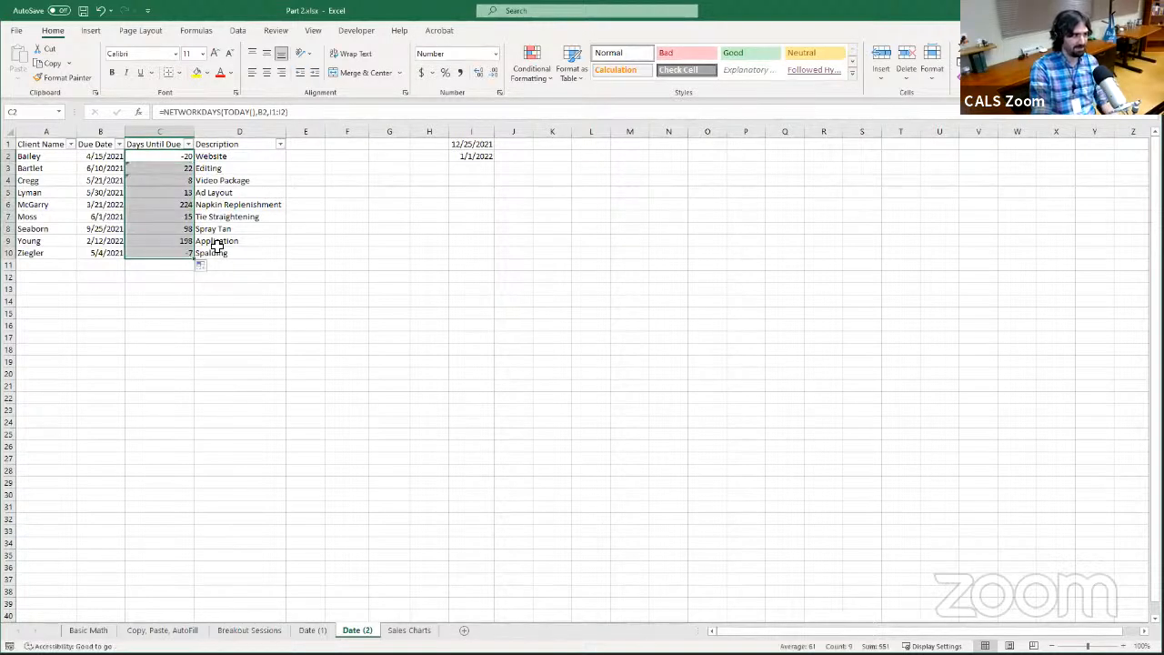
{"action": "left_click", "coordinate": [162, 242]}
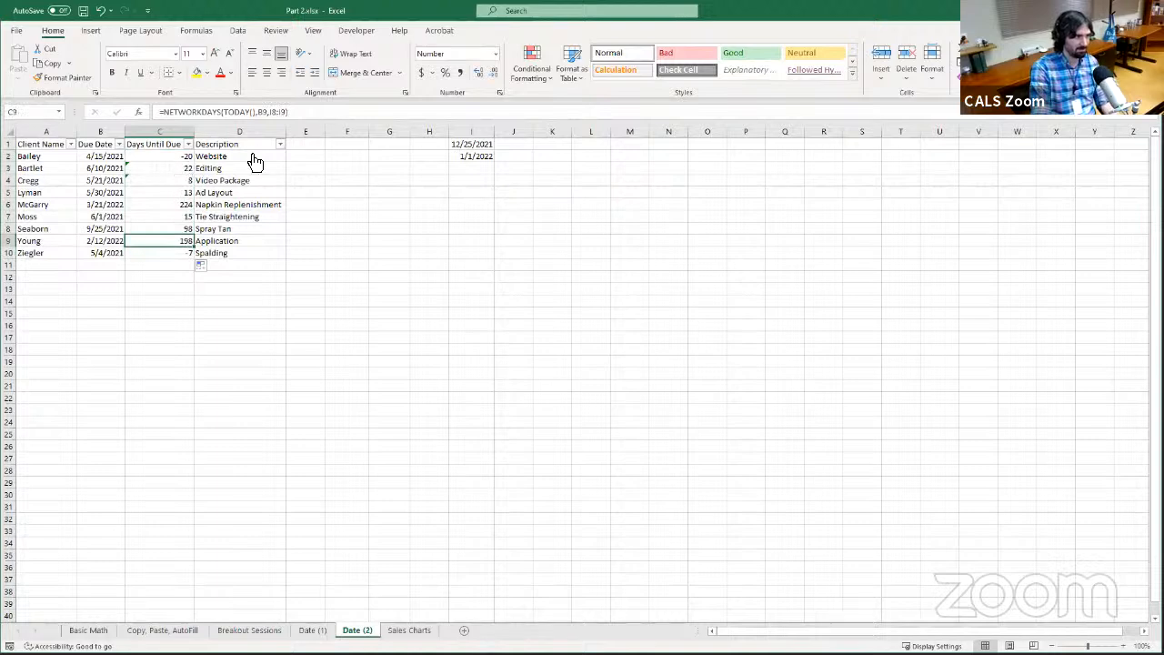
{"action": "left_click", "coordinate": [171, 158]}
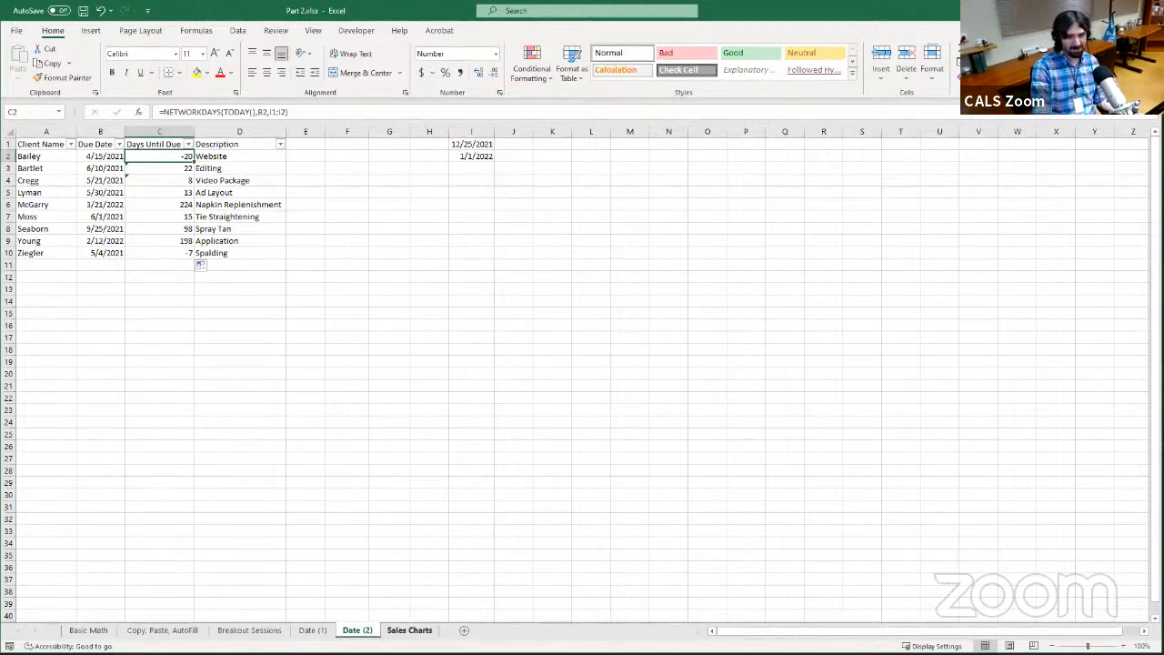
Open the Sales Charts sheet
{"action": "left_click", "coordinate": [416, 632]}
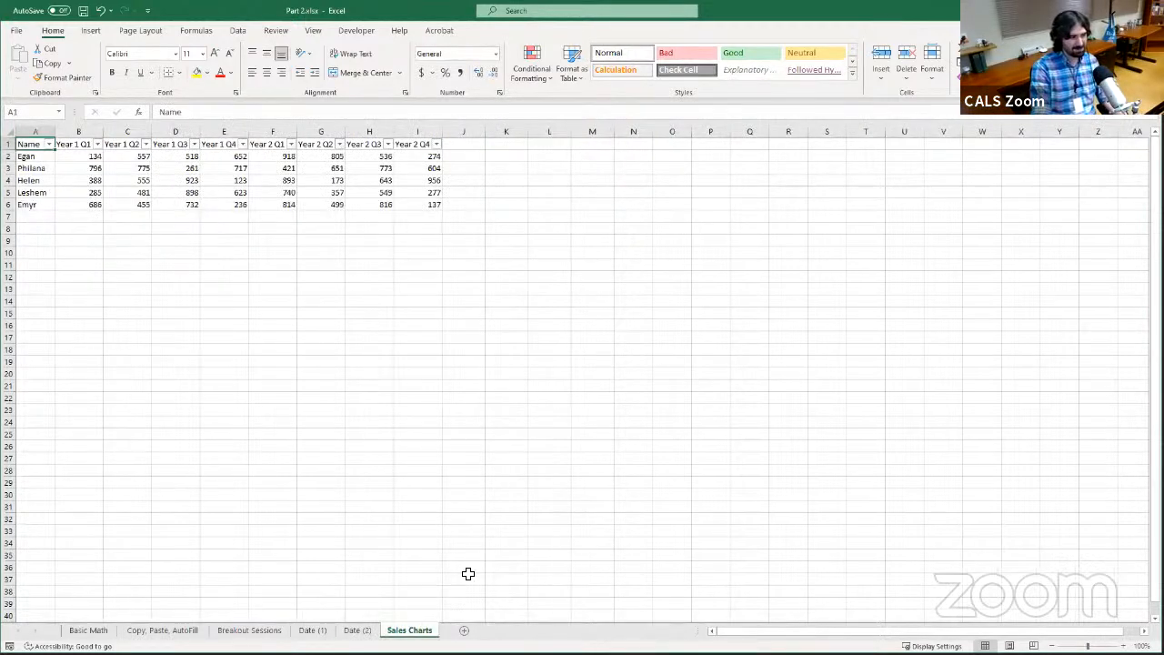
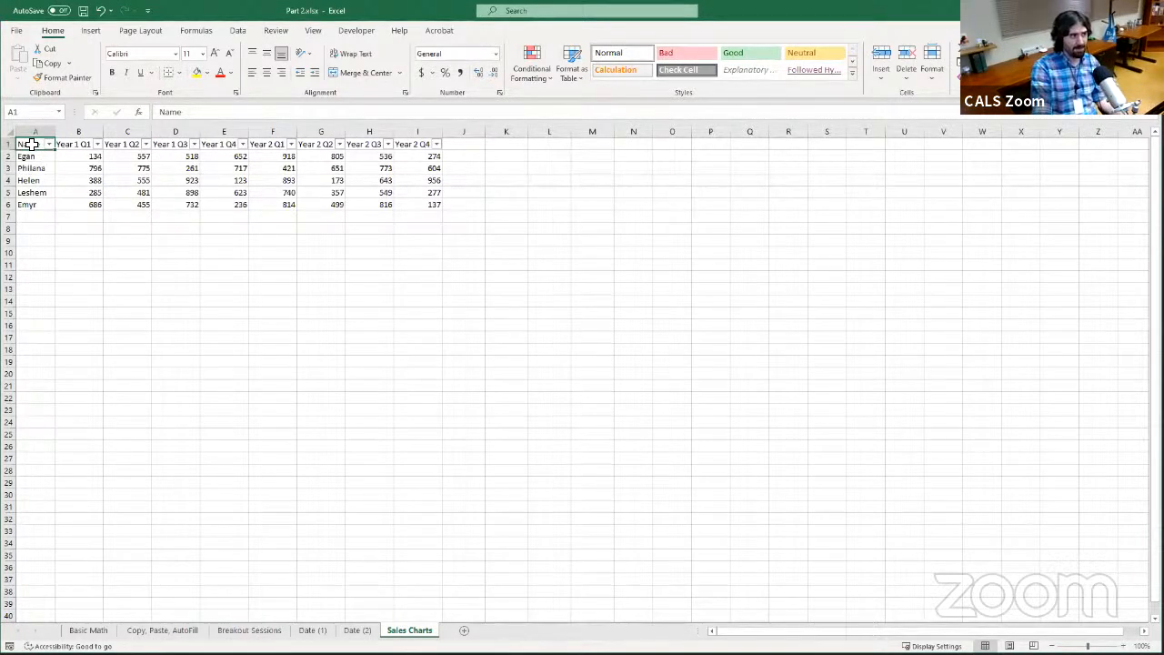
Select the whole sales table A1:I6, including headers and names, and open the recommended charts for it
{"action": "left_click_drag", "start_coordinate": [32, 145], "coordinate": [428, 201]}
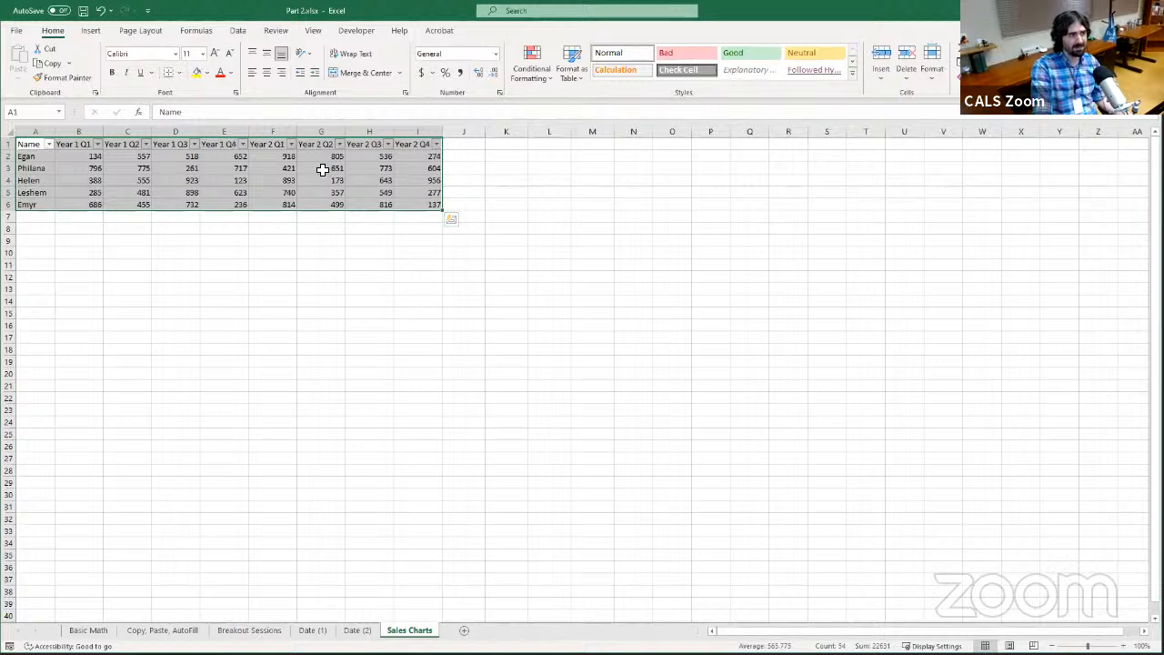
{"action": "left_click", "coordinate": [434, 207]}
{"action": "left_click_drag", "start_coordinate": [434, 208], "coordinate": [17, 135]}
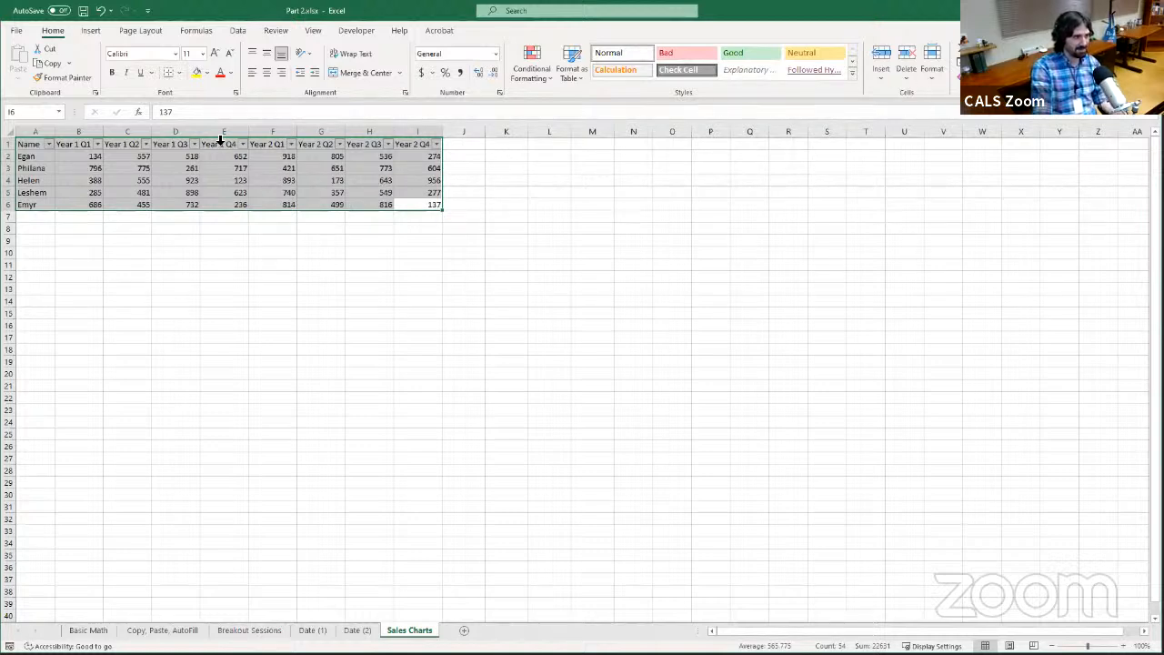
{"action": "left_click", "coordinate": [90, 31]}
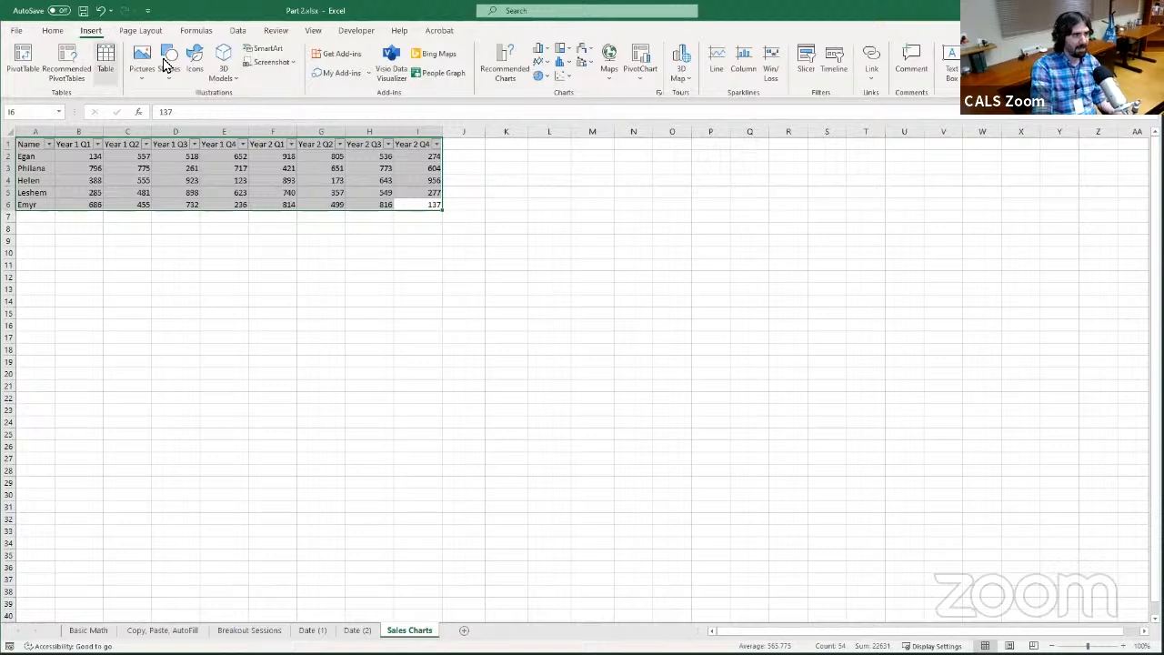
{"action": "left_click", "coordinate": [507, 81]}
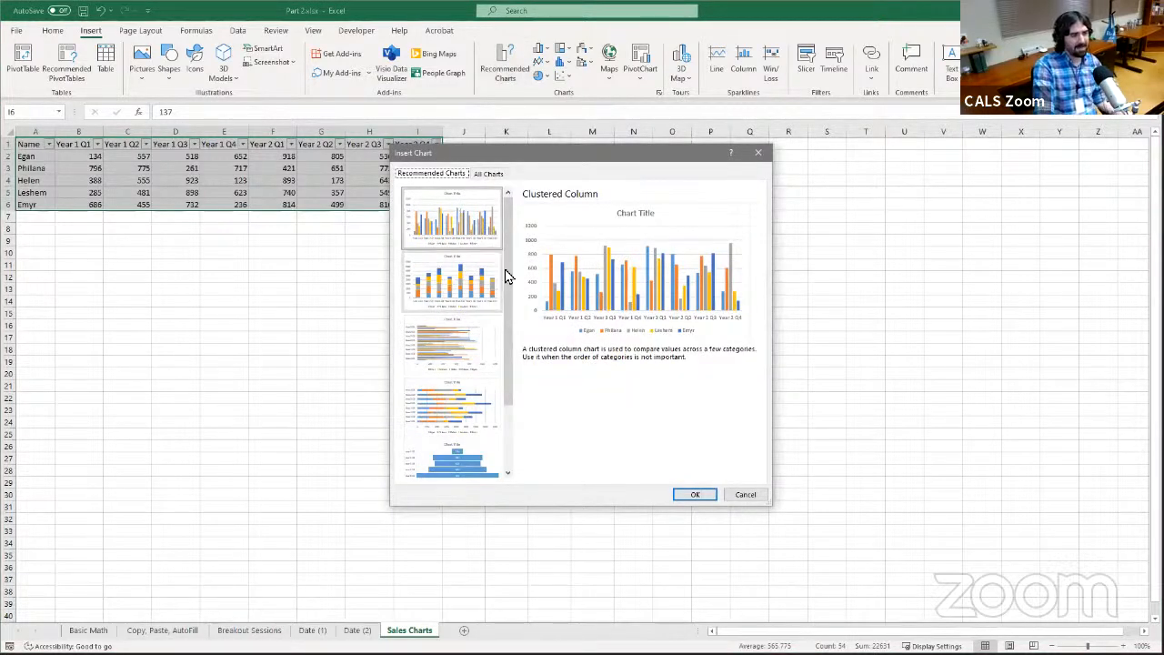
Preview the recommended Stacked Column, Clustered Bar, Stacked Bar, Funnel and Pareto charts for the sales data
{"action": "scroll", "coordinate": [507, 273], "scroll_direction": "down", "scroll_amount": 5}
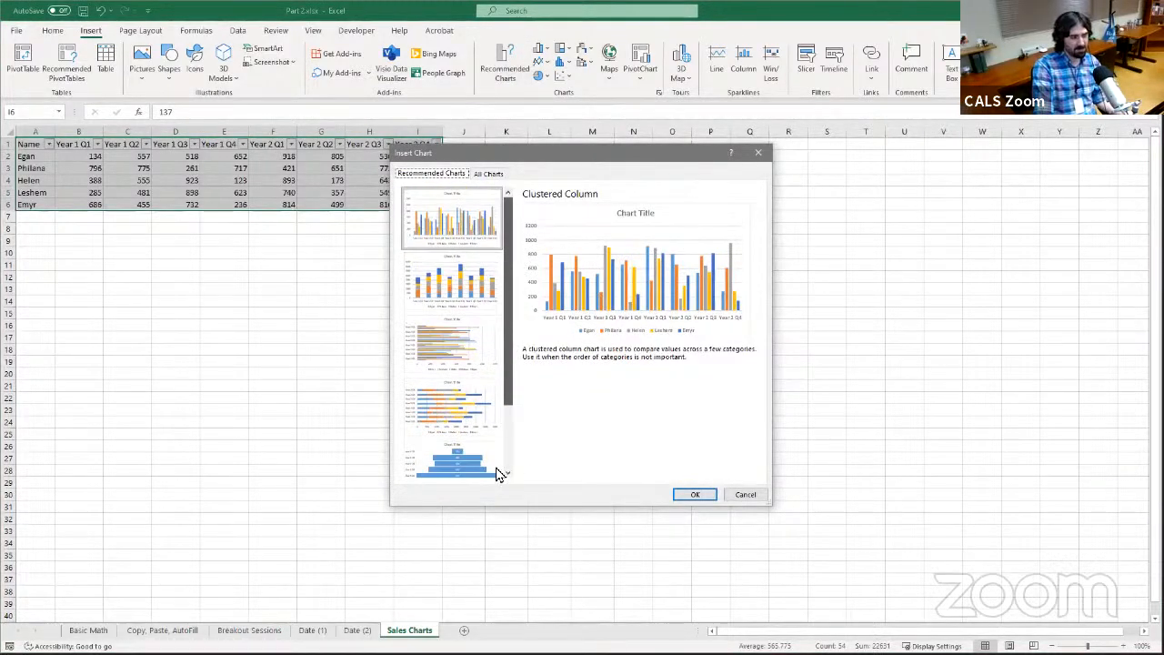
{"action": "scroll", "coordinate": [492, 328], "scroll_direction": "up", "scroll_amount": 5}
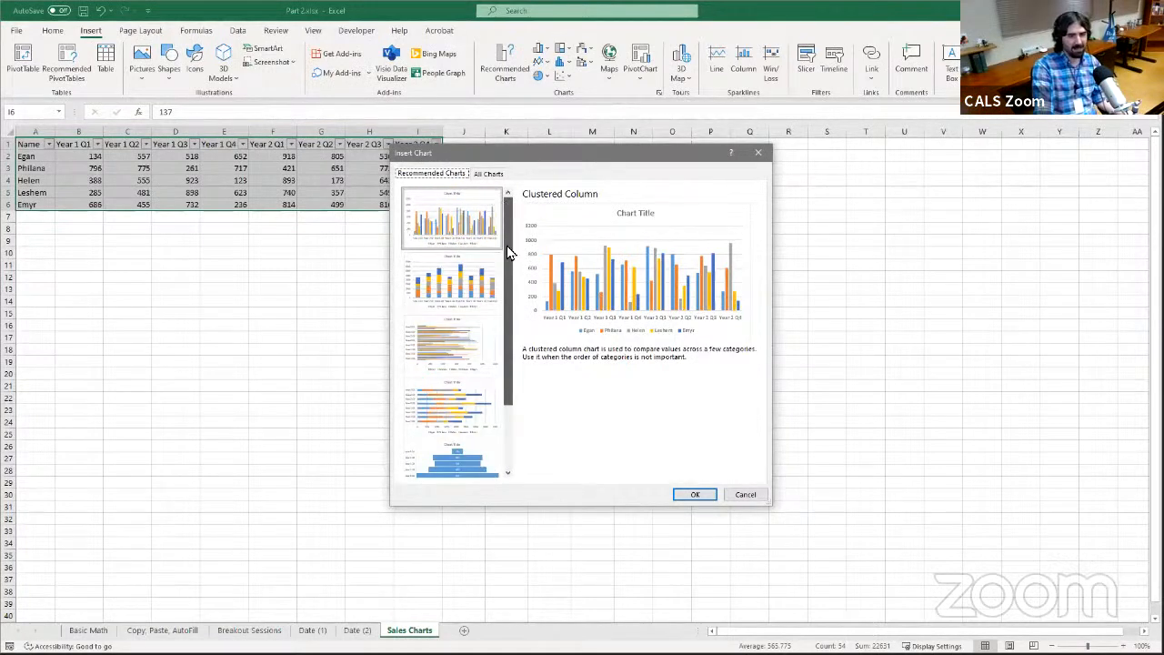
{"action": "mouse_move", "coordinate": [512, 254]}
{"action": "left_mouse_down"}
{"action": "mouse_move", "coordinate": [510, 304]}
{"action": "mouse_move", "coordinate": [518, 244]}
{"action": "left_mouse_up"}
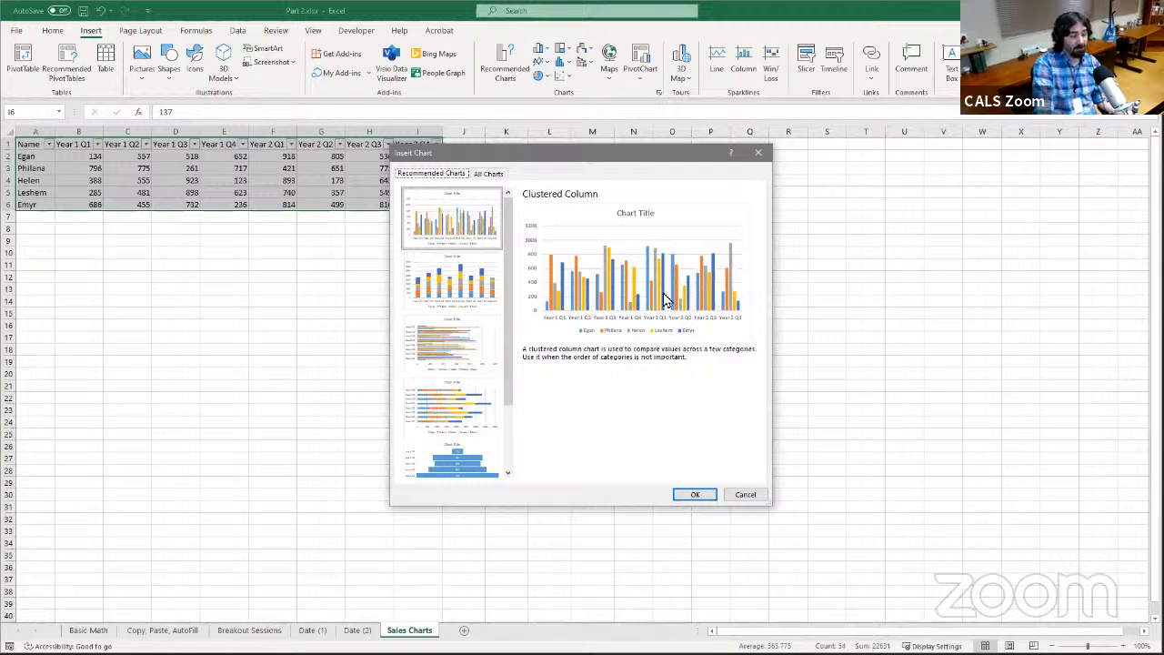
{"action": "left_click", "coordinate": [475, 291]}
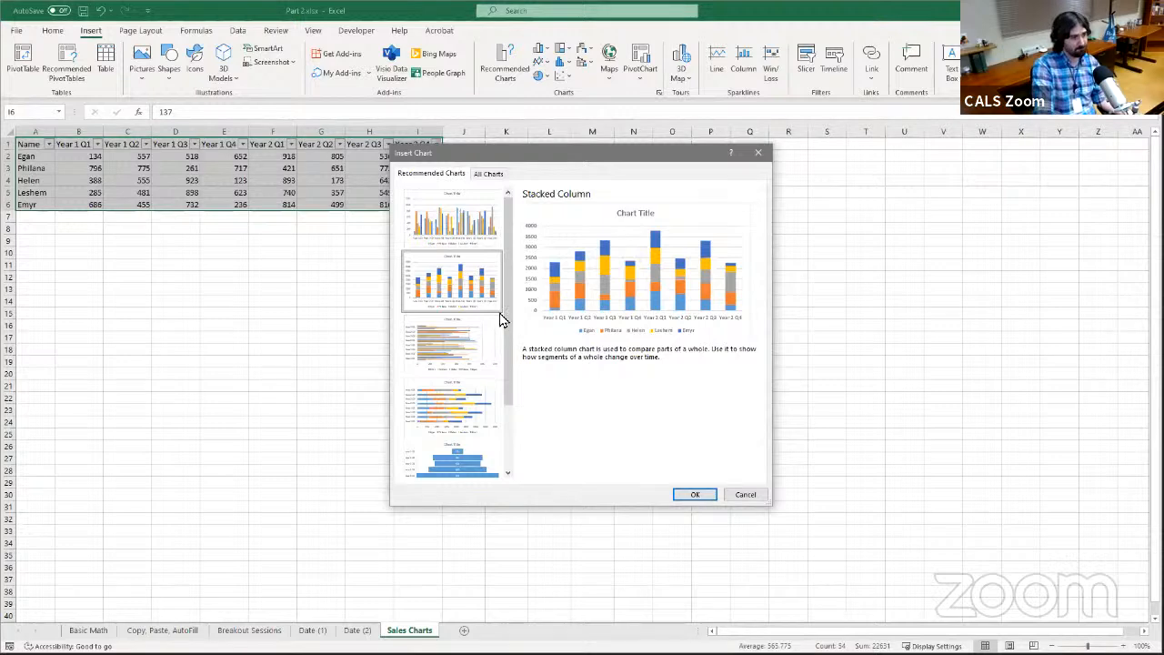
{"action": "left_click_drag", "start_coordinate": [509, 305], "coordinate": [510, 357]}
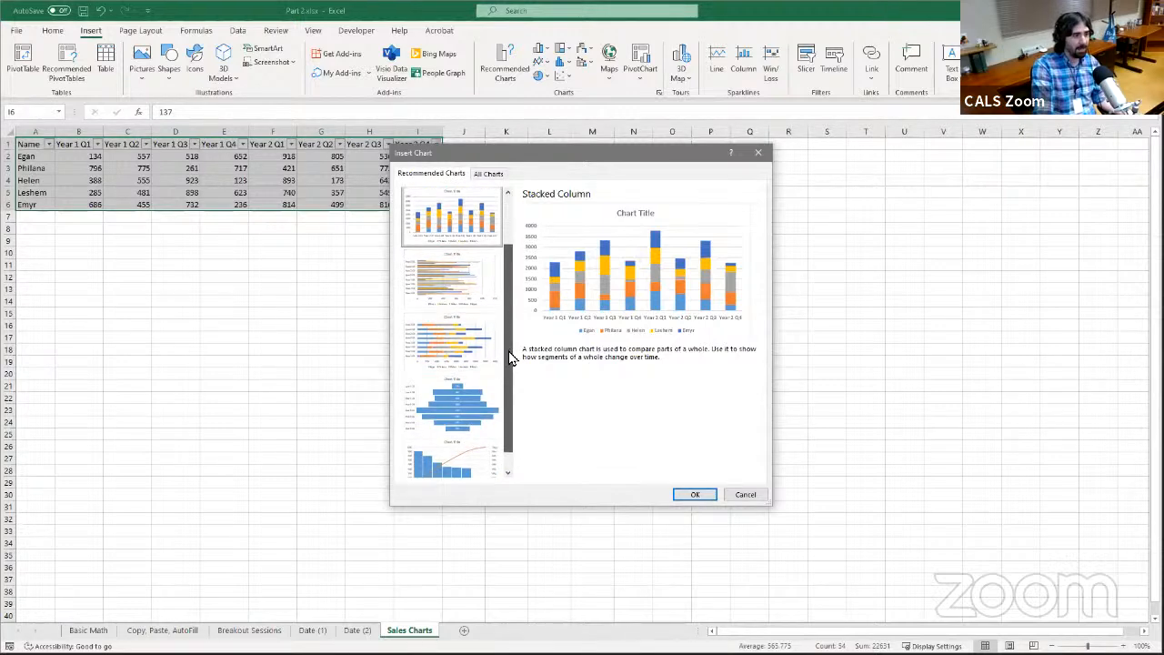
{"action": "left_click", "coordinate": [480, 305]}
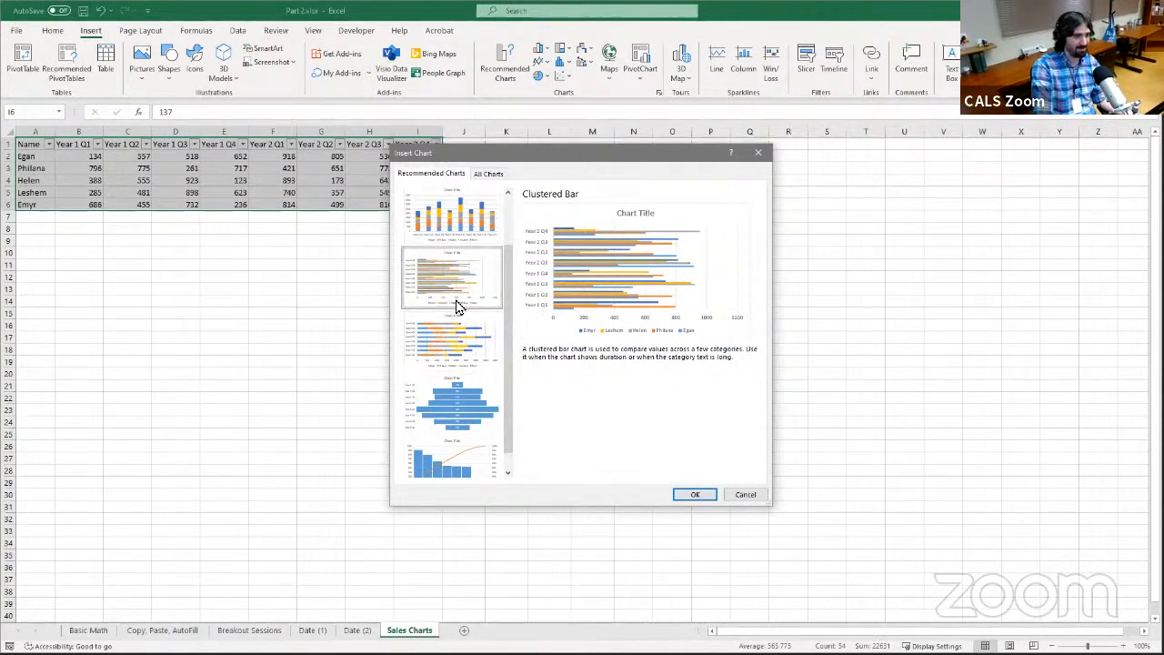
{"action": "left_click_drag", "start_coordinate": [510, 294], "coordinate": [497, 321]}
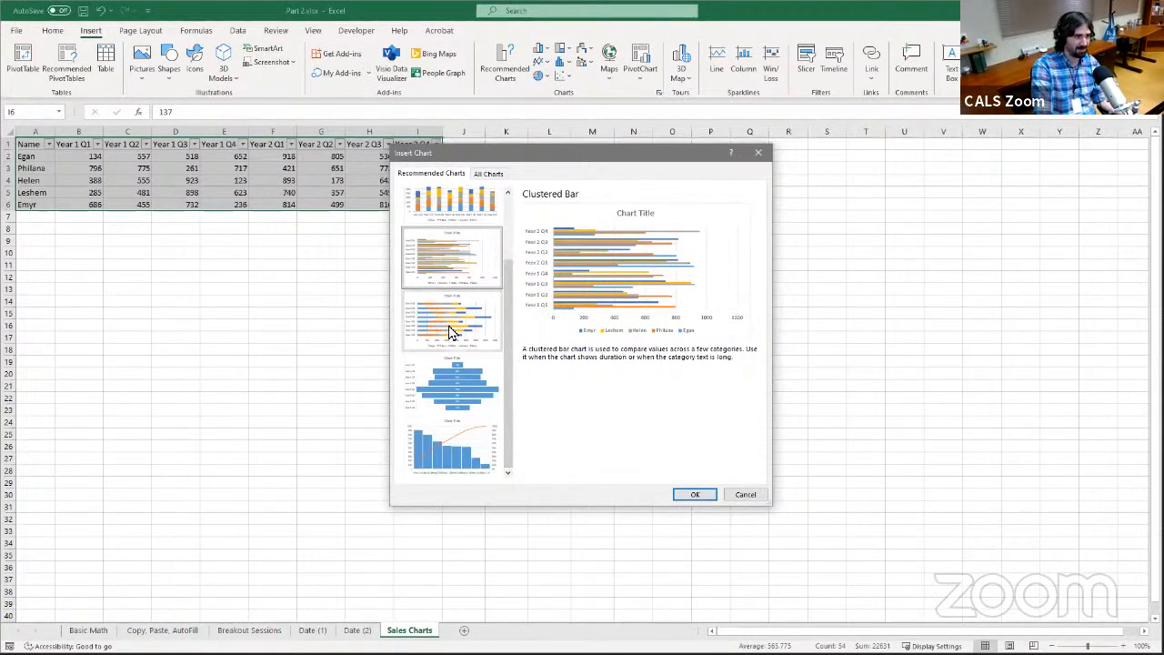
{"action": "left_click", "coordinate": [455, 324]}
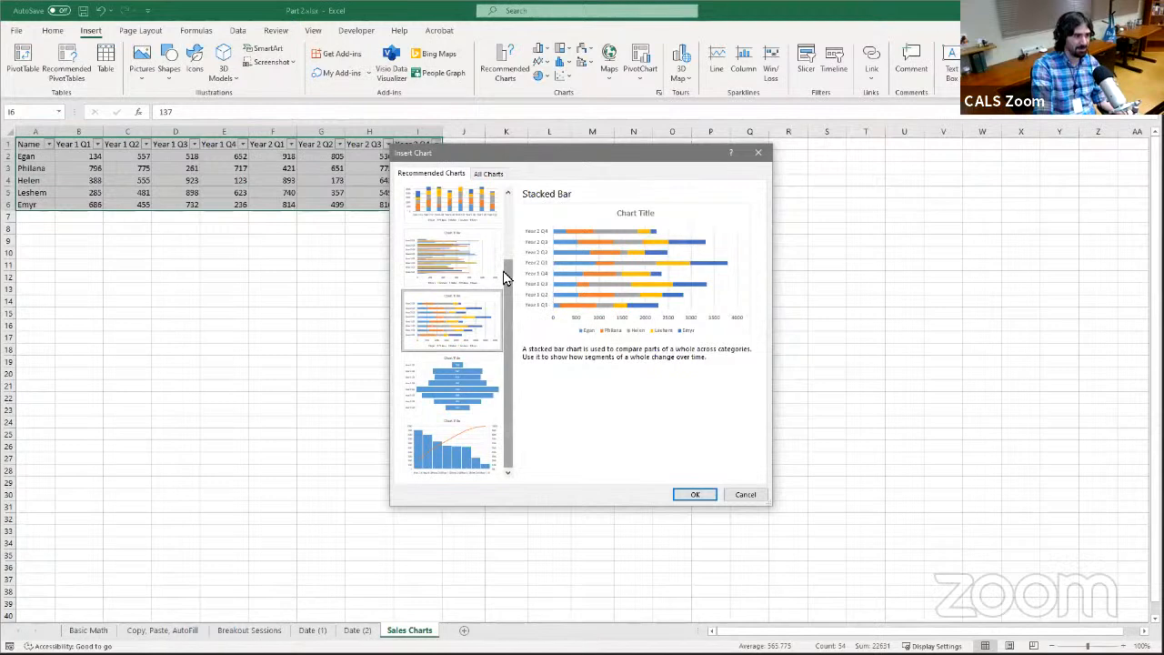
{"action": "left_click", "coordinate": [479, 409]}
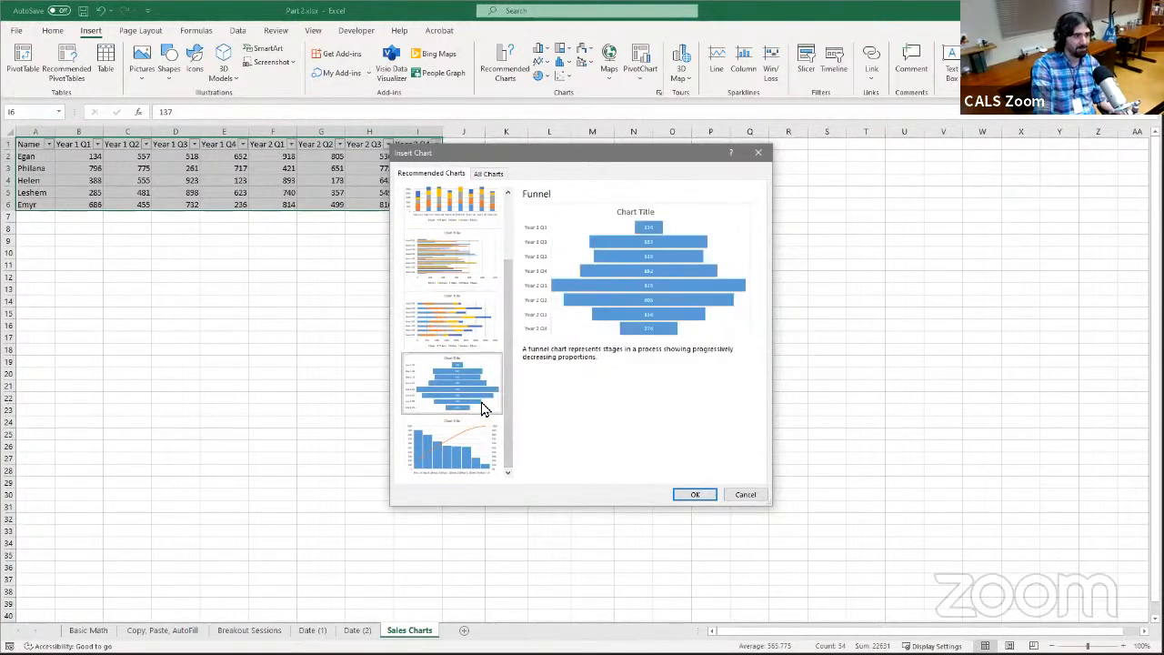
{"action": "left_click", "coordinate": [471, 463]}
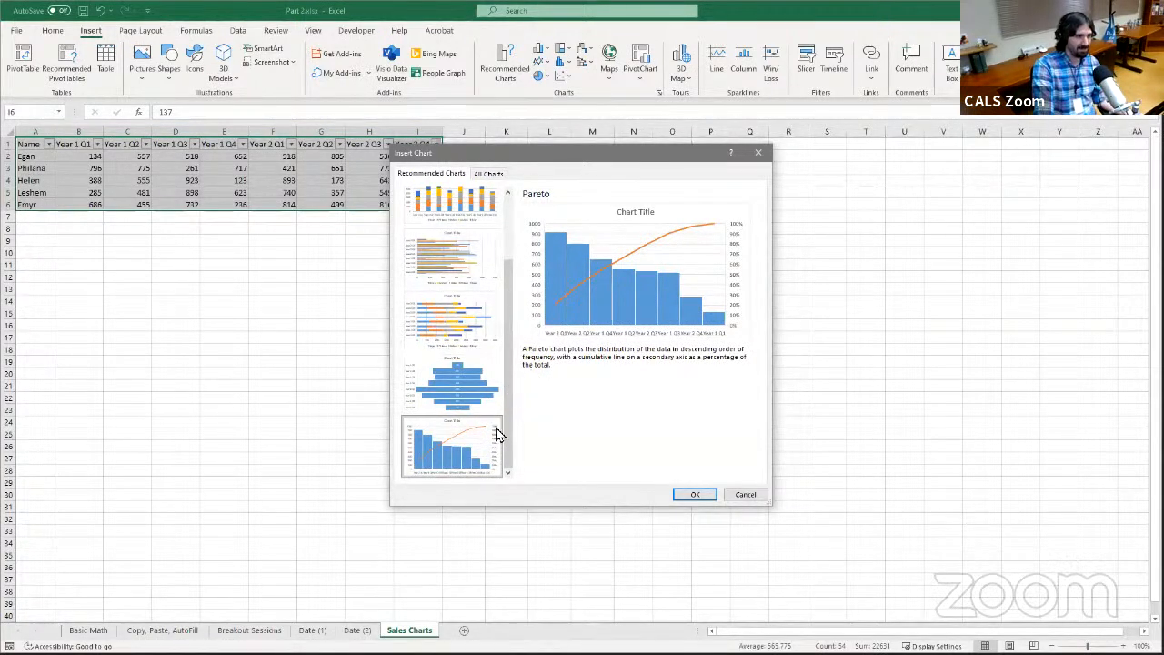
{"action": "left_click", "coordinate": [473, 397]}
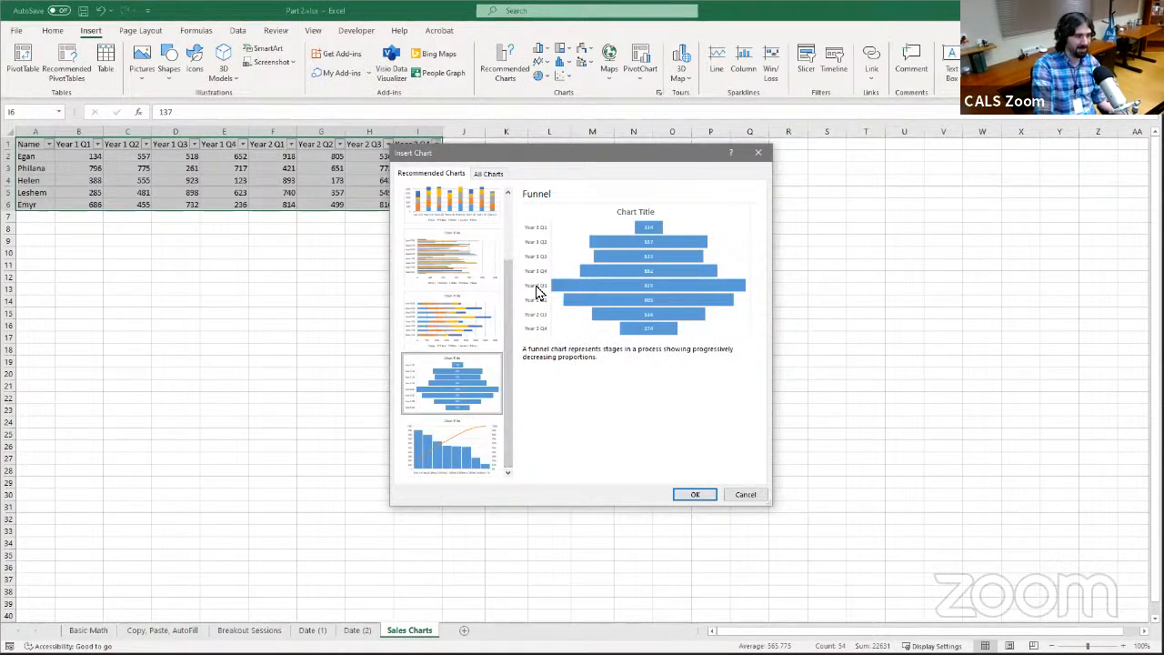
Browse the full list of chart types, previewing Sunburst, Funnel, Waterfall, Line, Pie, Bar, Stock and Area
{"action": "left_click", "coordinate": [488, 176]}
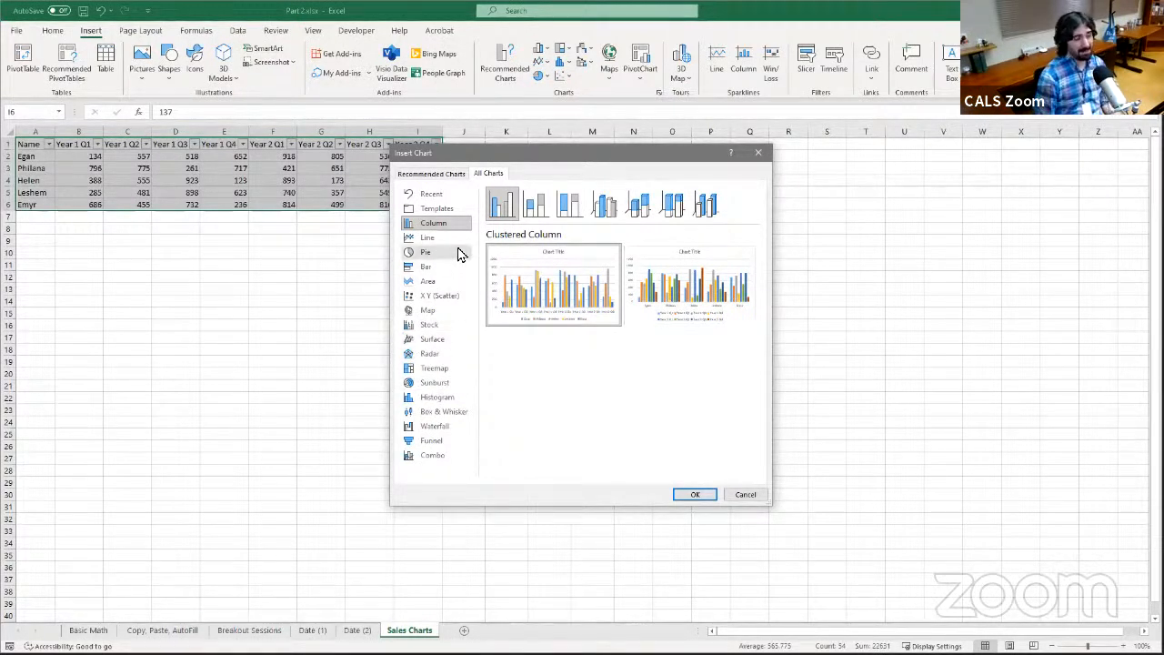
{"action": "left_click", "coordinate": [450, 383]}
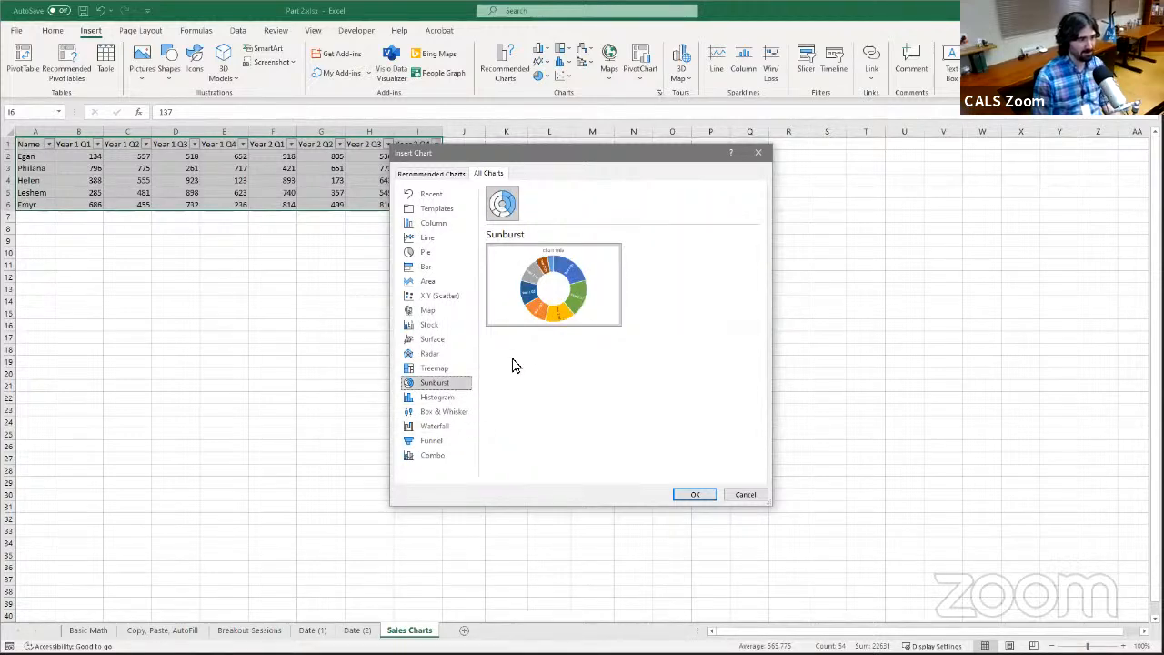
{"action": "left_click", "coordinate": [428, 442]}
{"action": "left_click", "coordinate": [433, 427]}
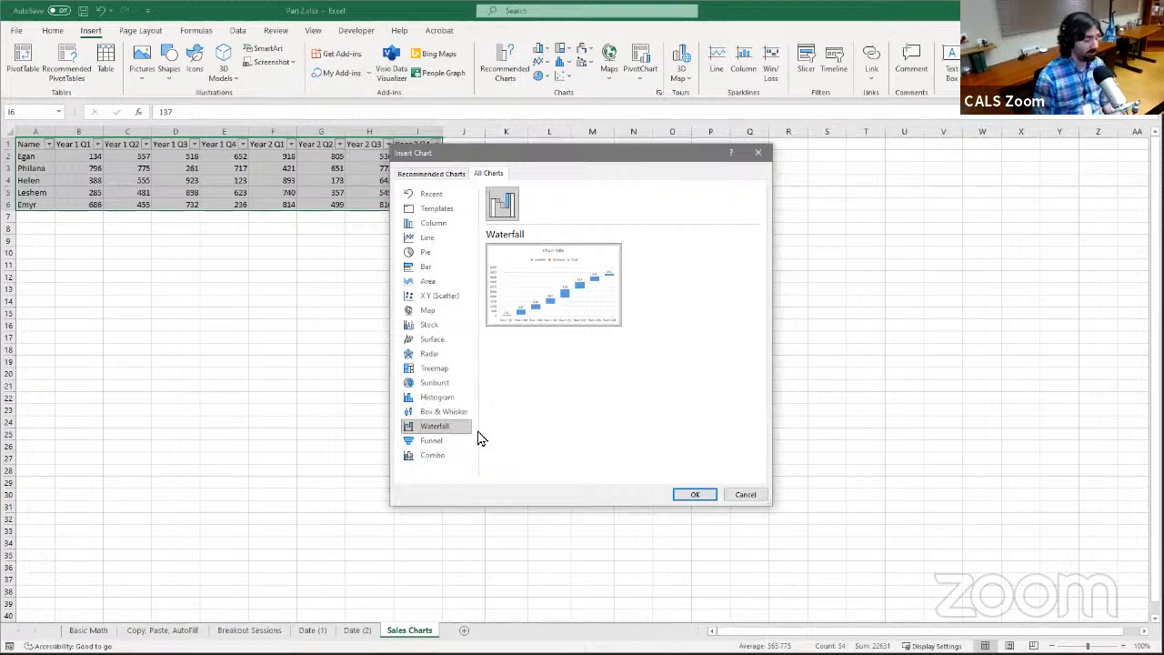
{"action": "left_click", "coordinate": [458, 244]}
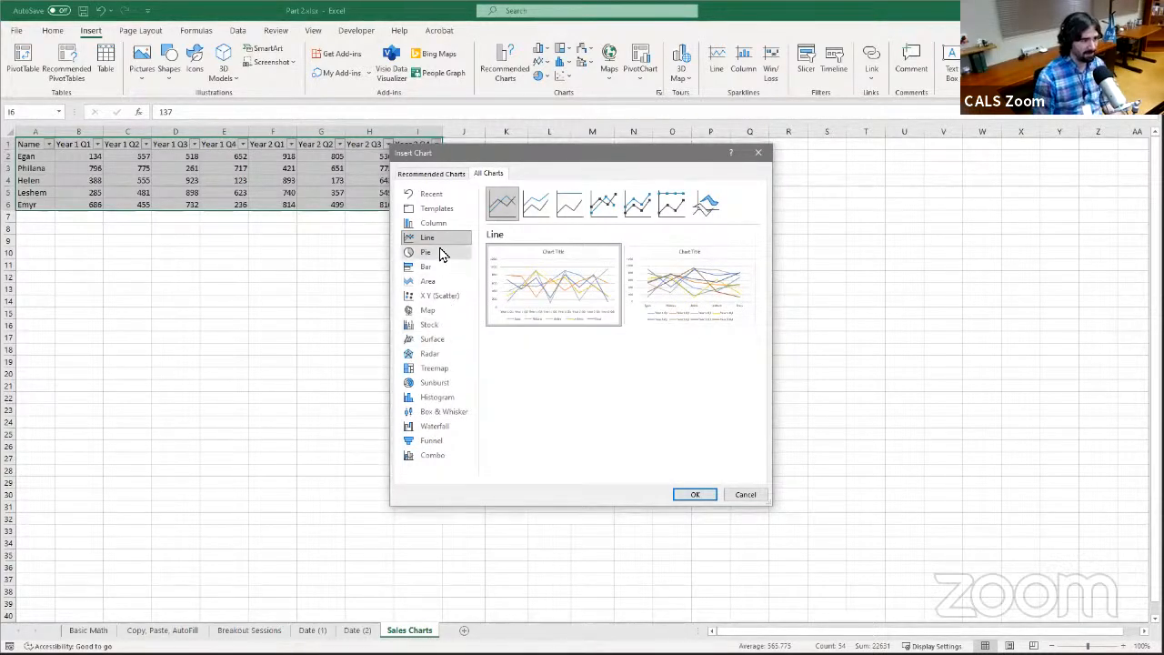
{"action": "left_click", "coordinate": [442, 252]}
{"action": "left_click", "coordinate": [443, 266]}
{"action": "key", "text": "Down"}
{"action": "key", "text": "Down"}
{"action": "key", "text": "Down"}
{"action": "key", "text": "Down"}
{"action": "key", "text": "Down"}
{"action": "key", "text": "Down"}
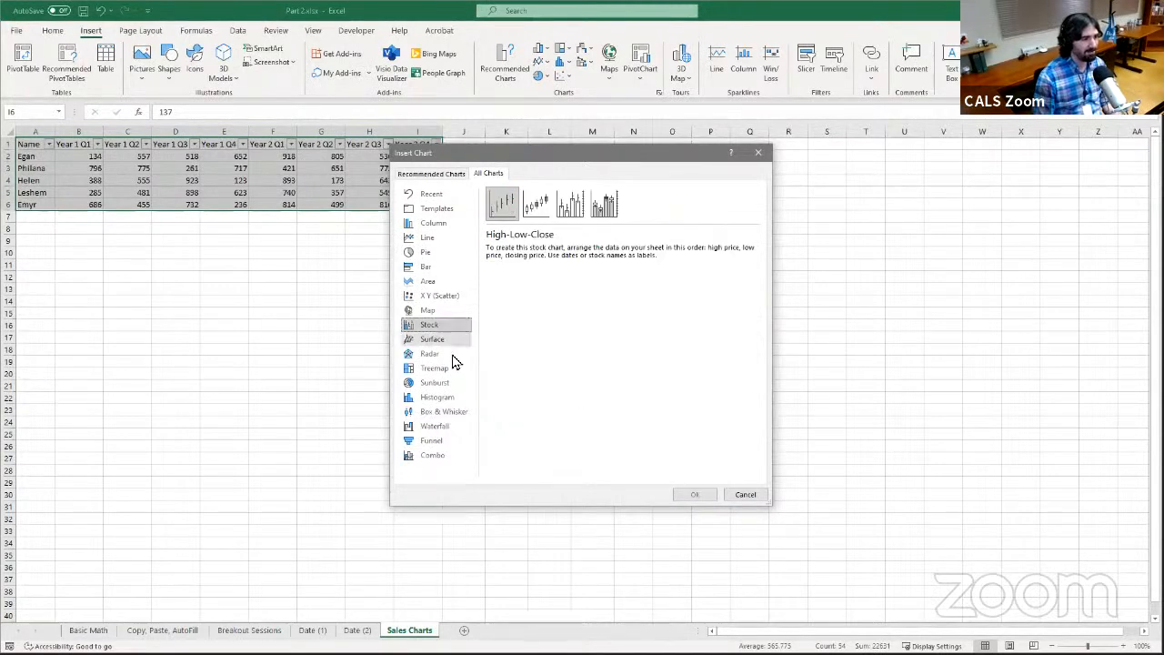
{"action": "left_click", "coordinate": [448, 281]}
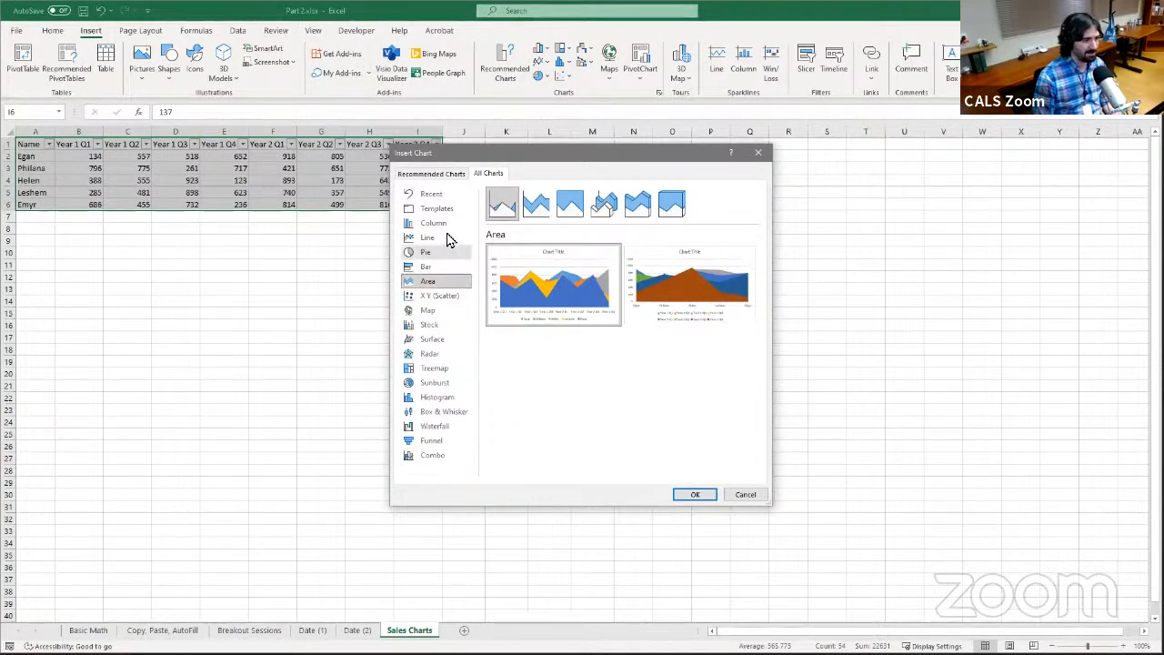
{"action": "mouse_move", "coordinate": [519, 286]}
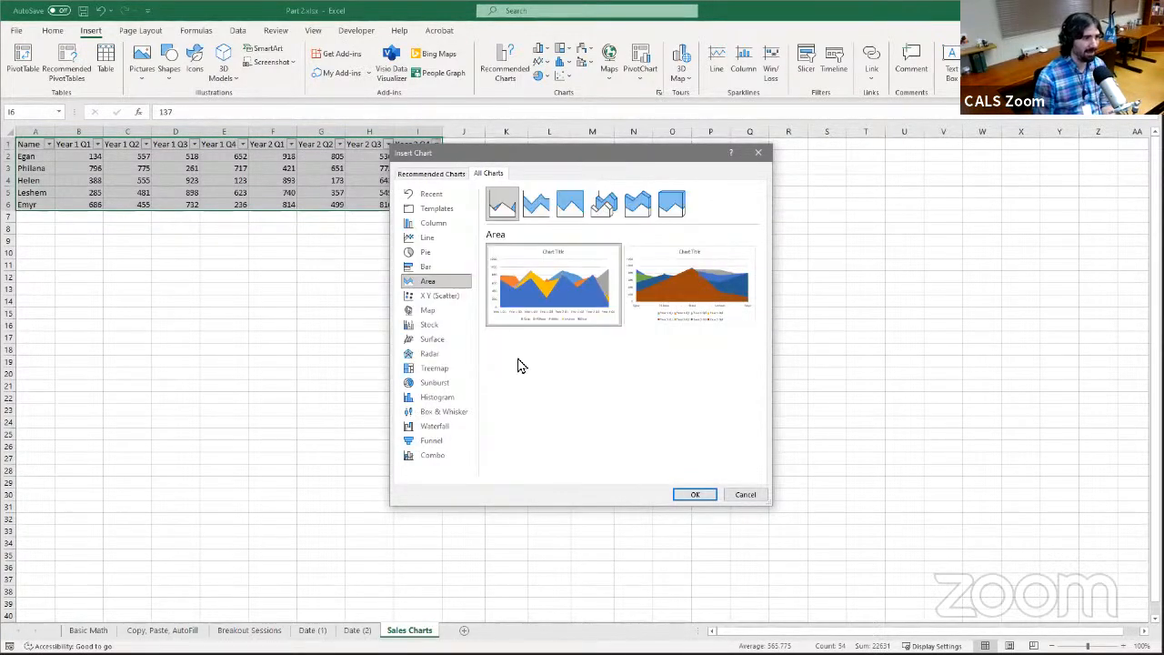
Choose the Line chart type and compare enlarged previews of its by-quarter and by-salesperson layouts
{"action": "left_click", "coordinate": [428, 238]}
{"action": "mouse_move", "coordinate": [523, 262]}
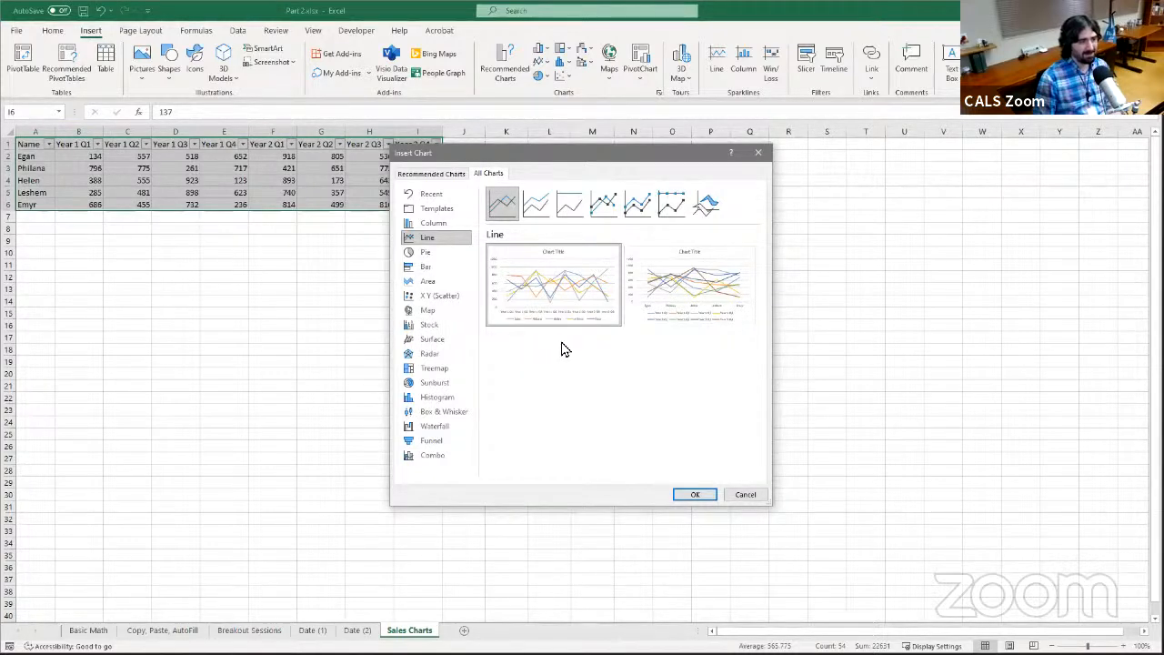
{"action": "mouse_move", "coordinate": [558, 325]}
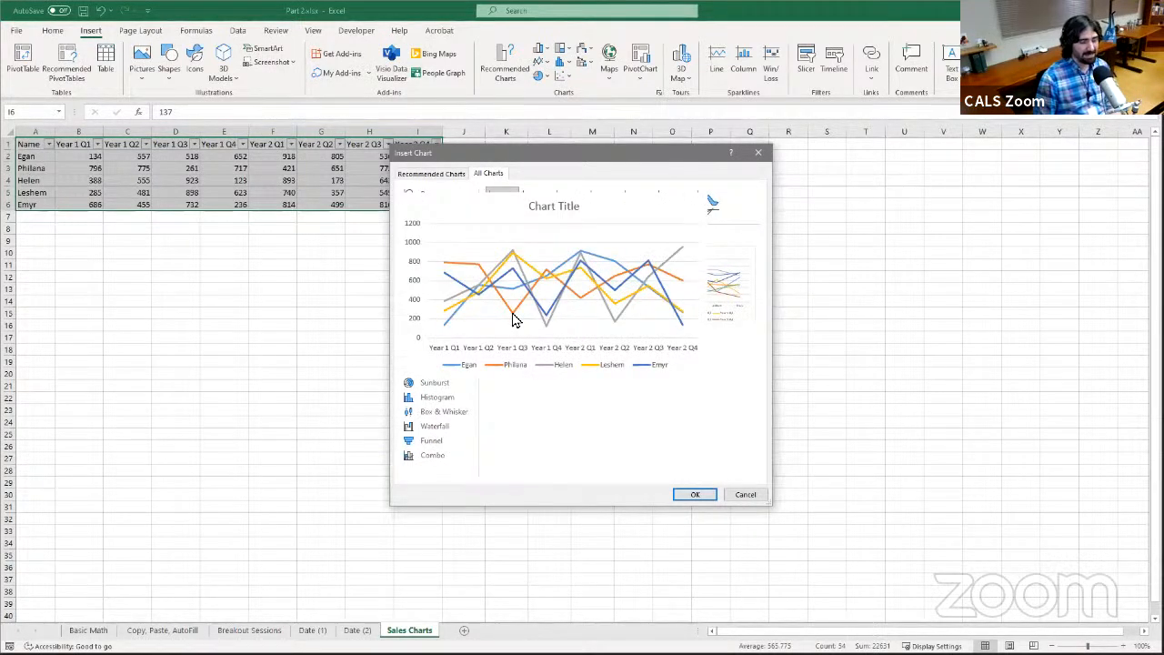
{"action": "mouse_move", "coordinate": [717, 312]}
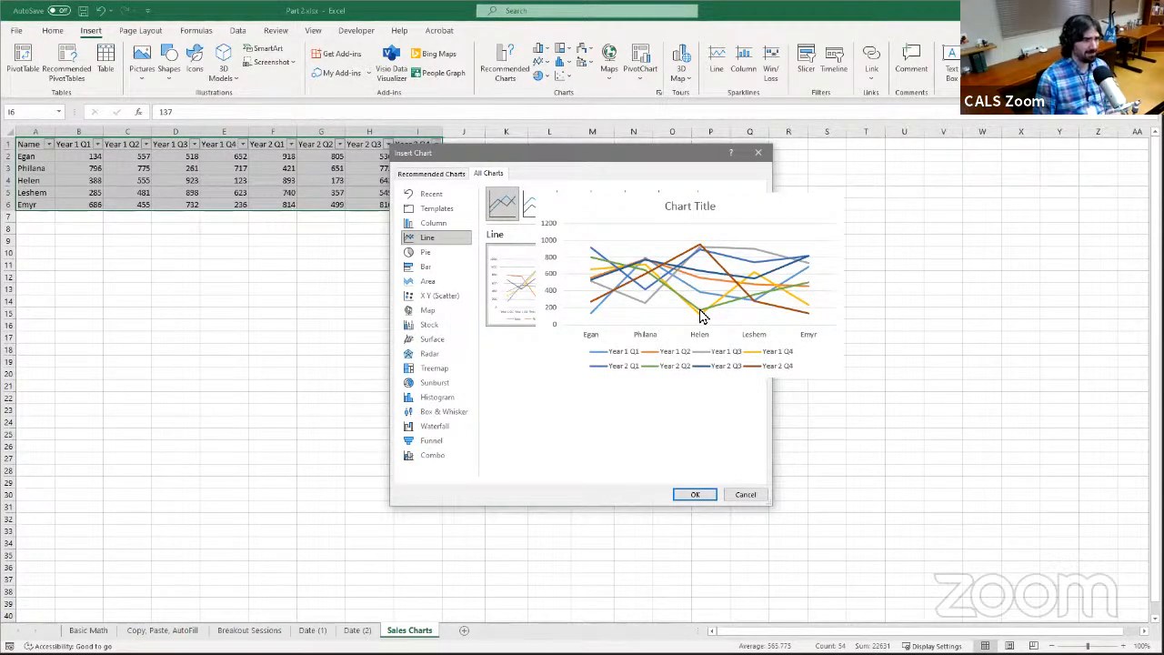
{"action": "mouse_move", "coordinate": [565, 305]}
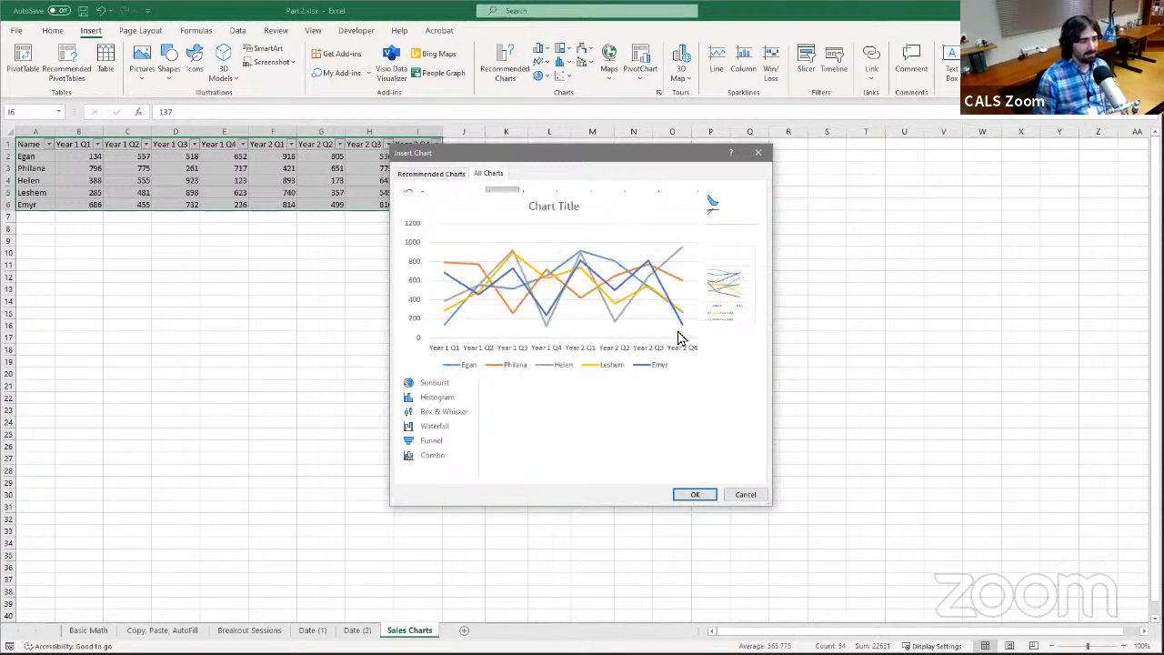
Preview the Stacked Line, 100% Stacked Line, marker and 3-D Line variants of the line chart
{"action": "left_click", "coordinate": [537, 207]}
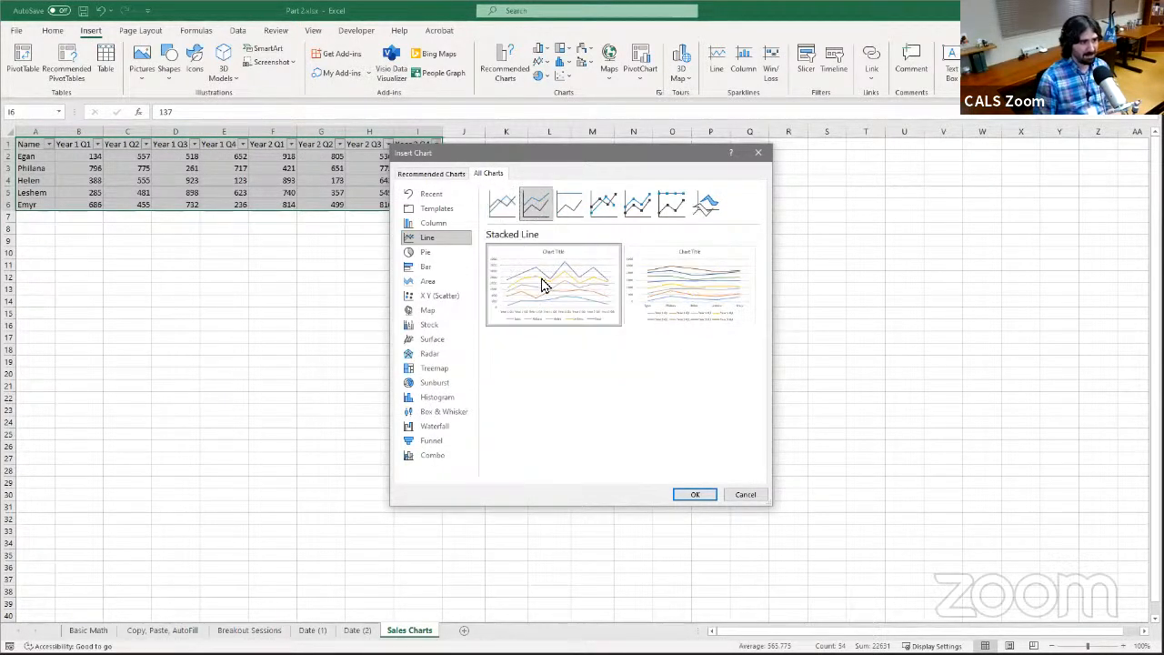
{"action": "mouse_move", "coordinate": [561, 309]}
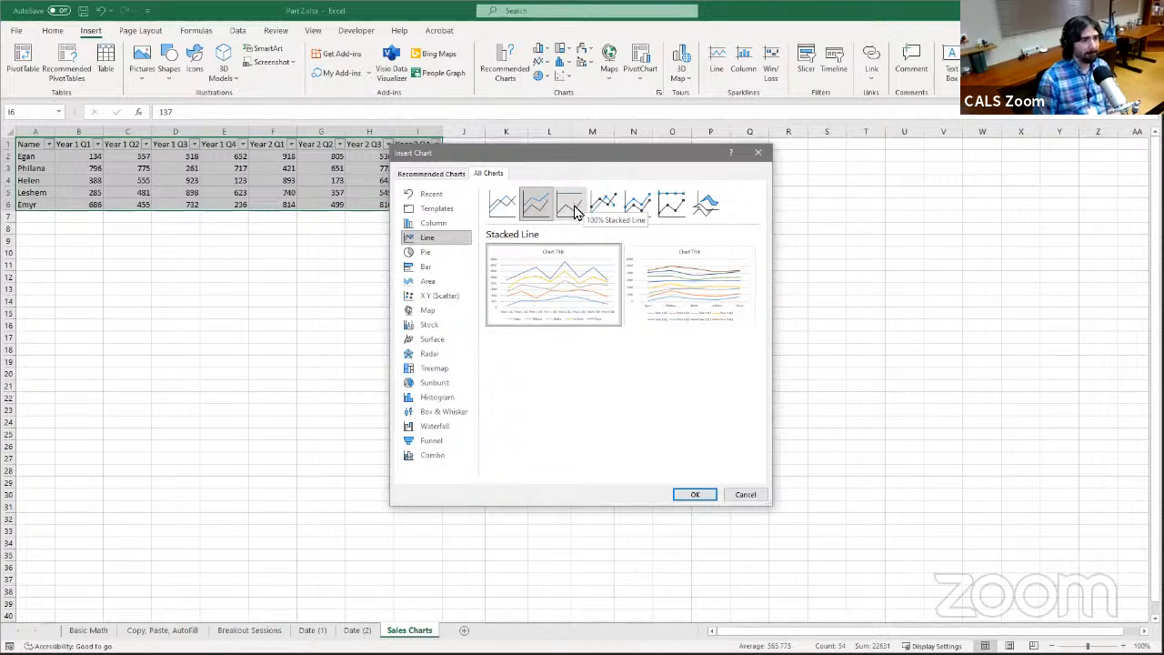
{"action": "left_click", "coordinate": [574, 211]}
{"action": "mouse_move", "coordinate": [546, 291]}
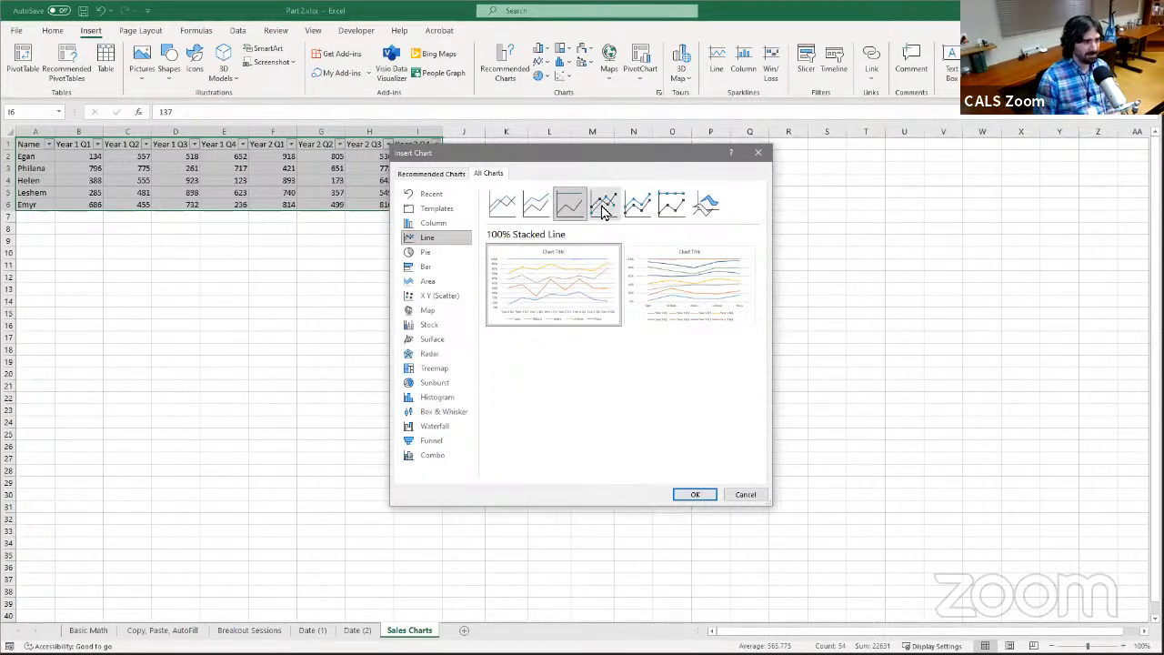
{"action": "left_click", "coordinate": [604, 211]}
{"action": "left_click", "coordinate": [639, 209]}
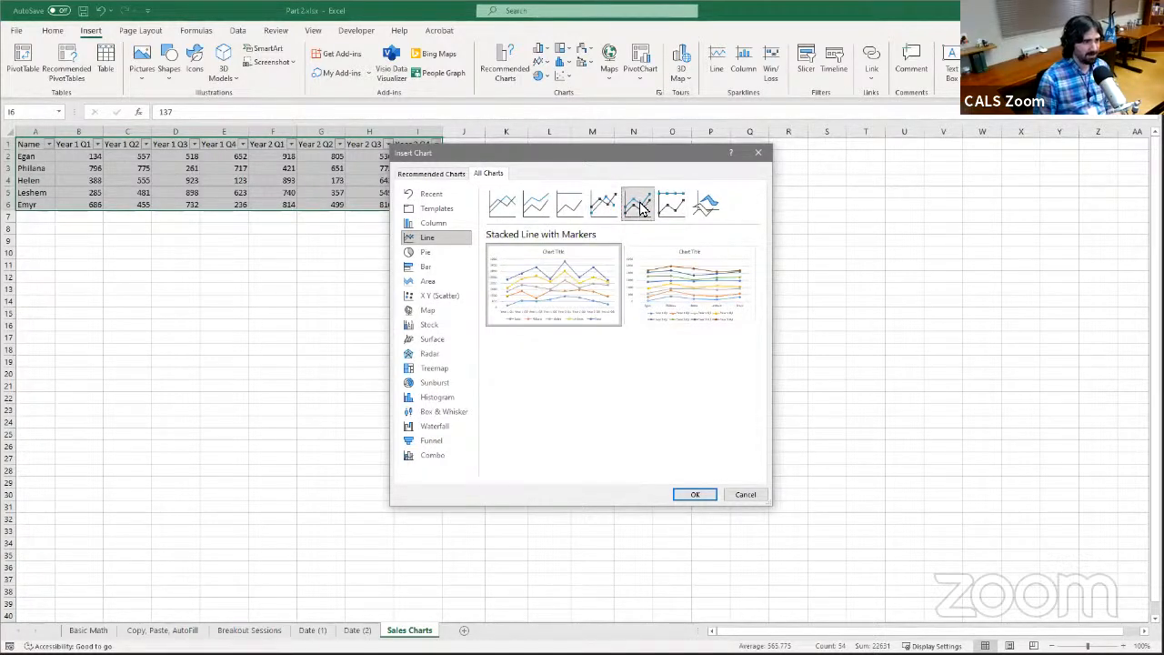
{"action": "left_click", "coordinate": [702, 207]}
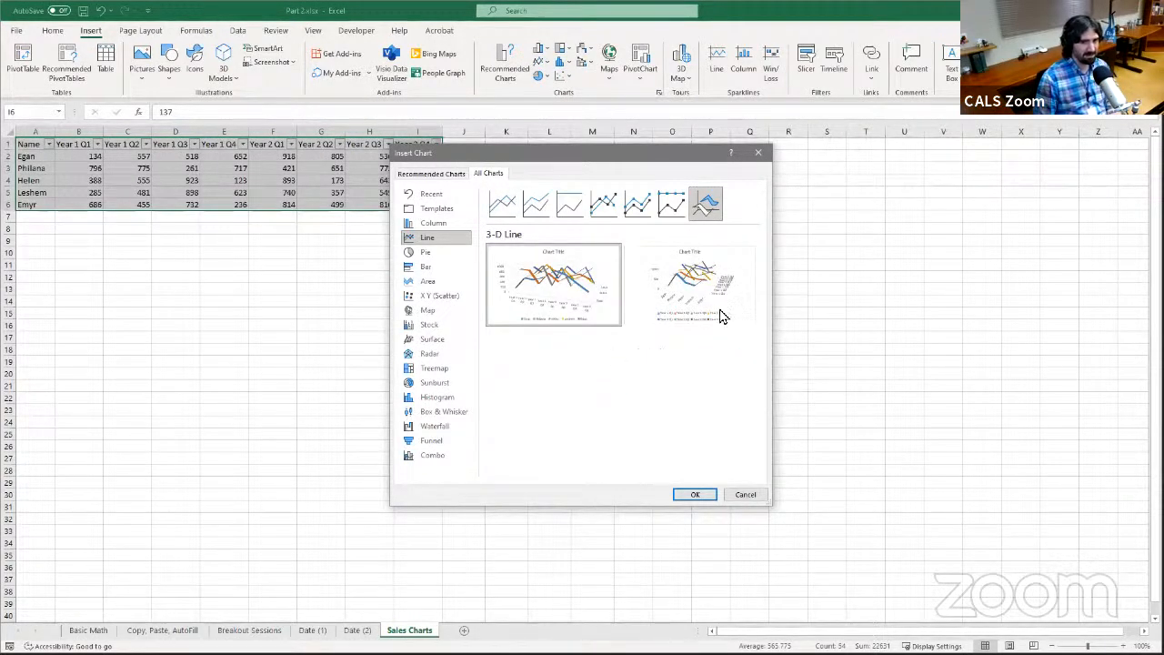
Insert the plain Line chart with quarters along the horizontal axis and move it up closer to the sales table
{"action": "left_click", "coordinate": [502, 204]}
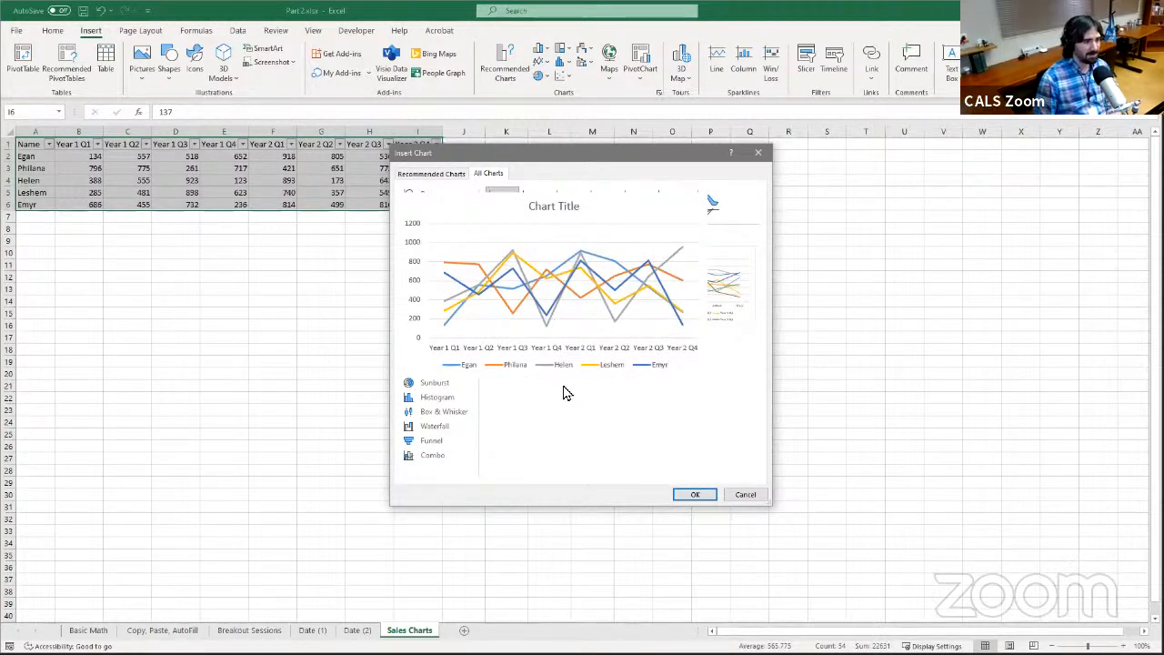
{"action": "left_click", "coordinate": [691, 495]}
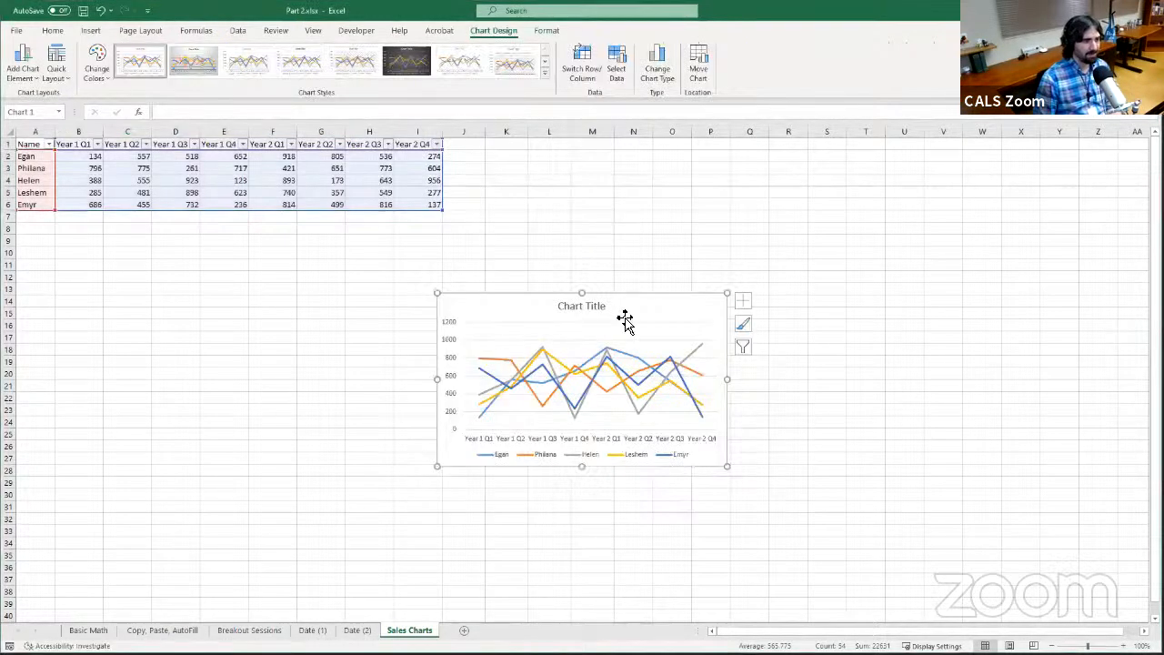
{"action": "left_click_drag", "start_coordinate": [639, 304], "coordinate": [624, 255]}
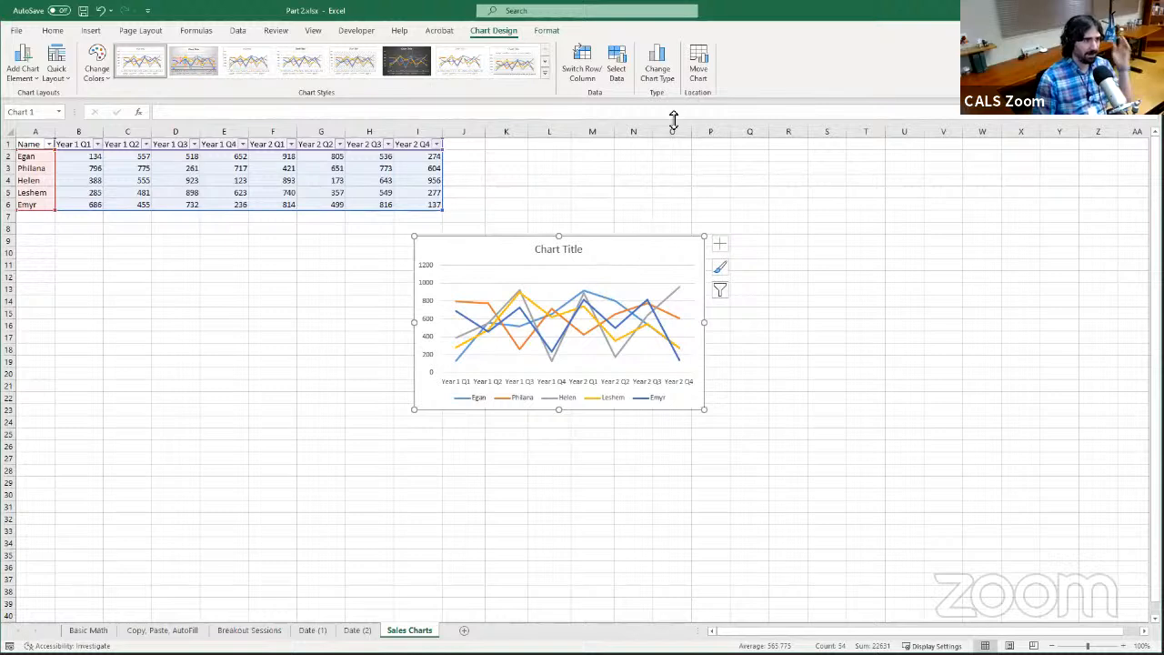
Review the chart's placement options for moving it to another sheet, leaving it in place and selected
{"action": "left_click", "coordinate": [707, 76]}
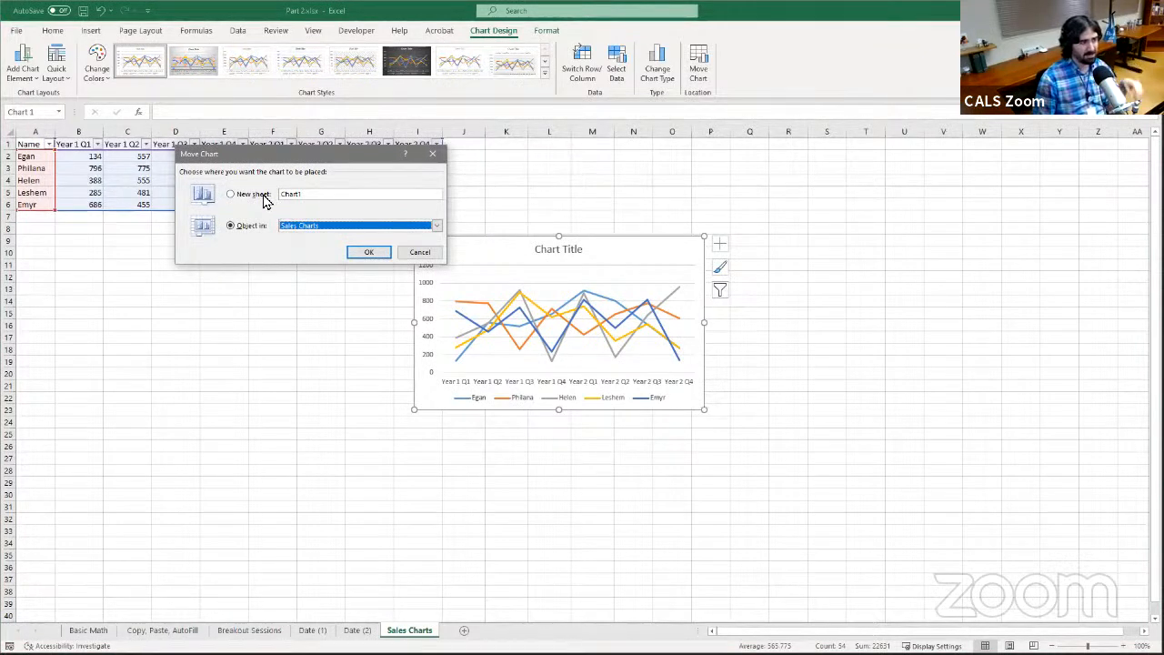
{"action": "left_click", "coordinate": [420, 256]}
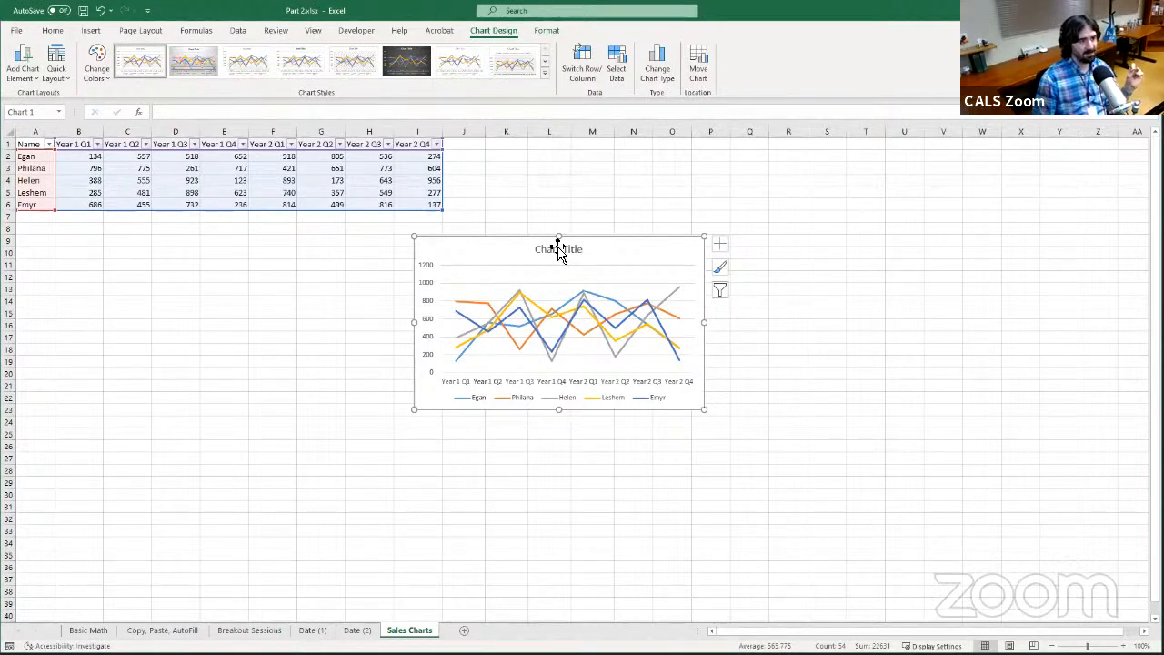
{"action": "left_click", "coordinate": [292, 264]}
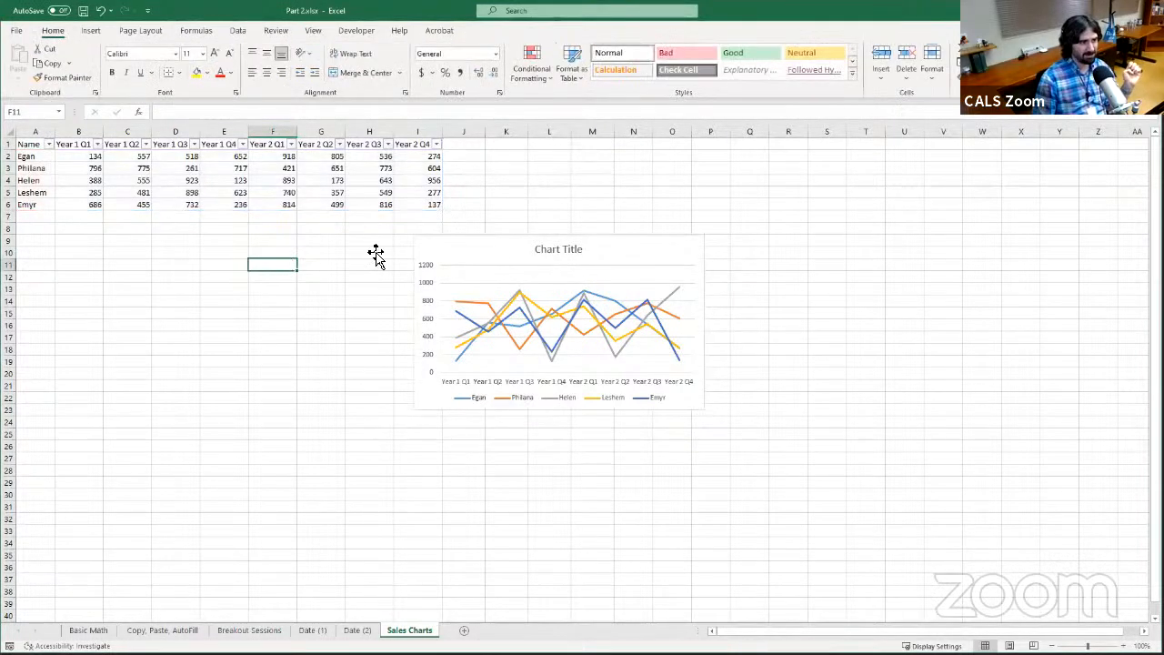
{"action": "left_click", "coordinate": [596, 250]}
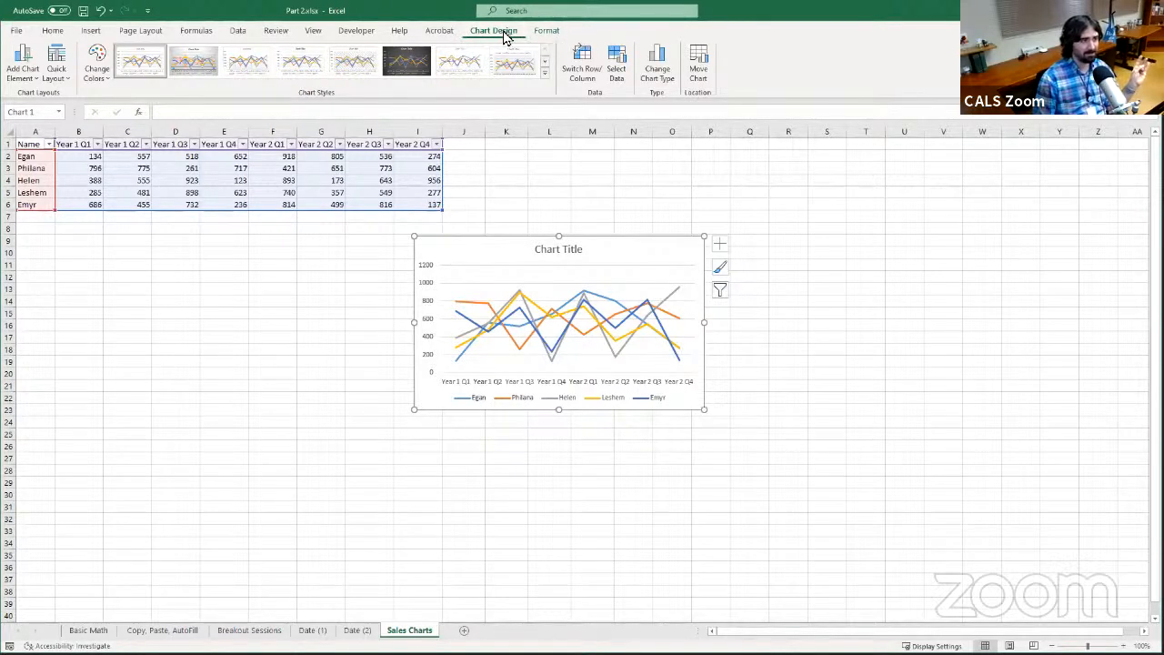
Apply the dark-background chart style with glowing lines and the legend above the plot to the line chart
{"action": "left_click", "coordinate": [549, 36]}
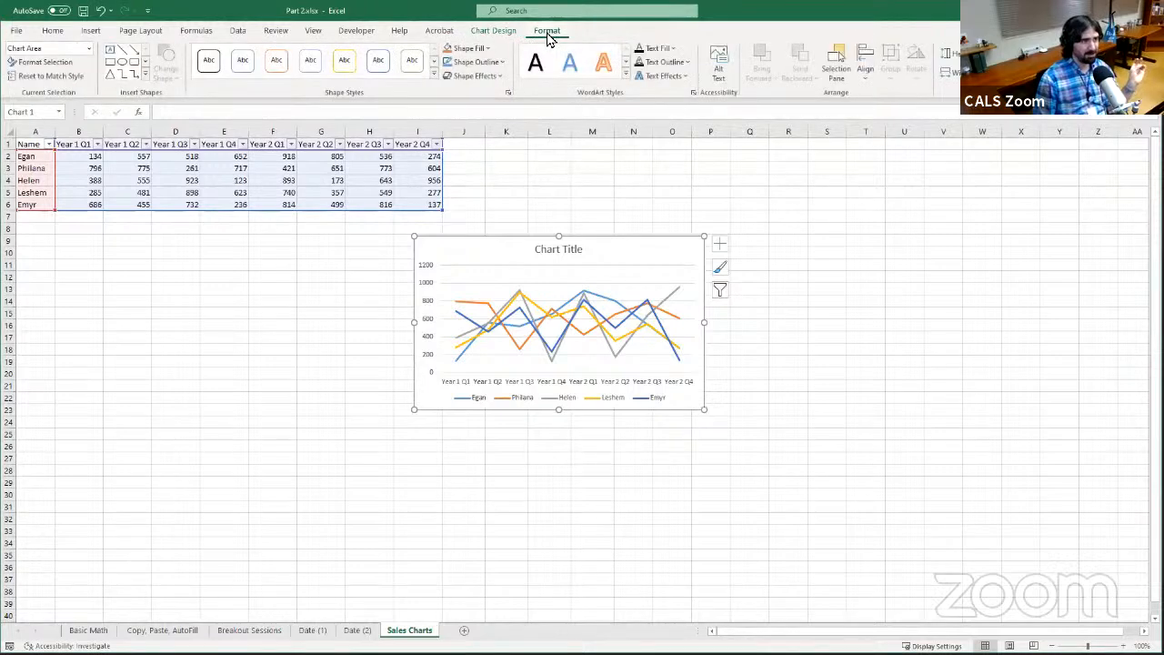
{"action": "left_click", "coordinate": [499, 33]}
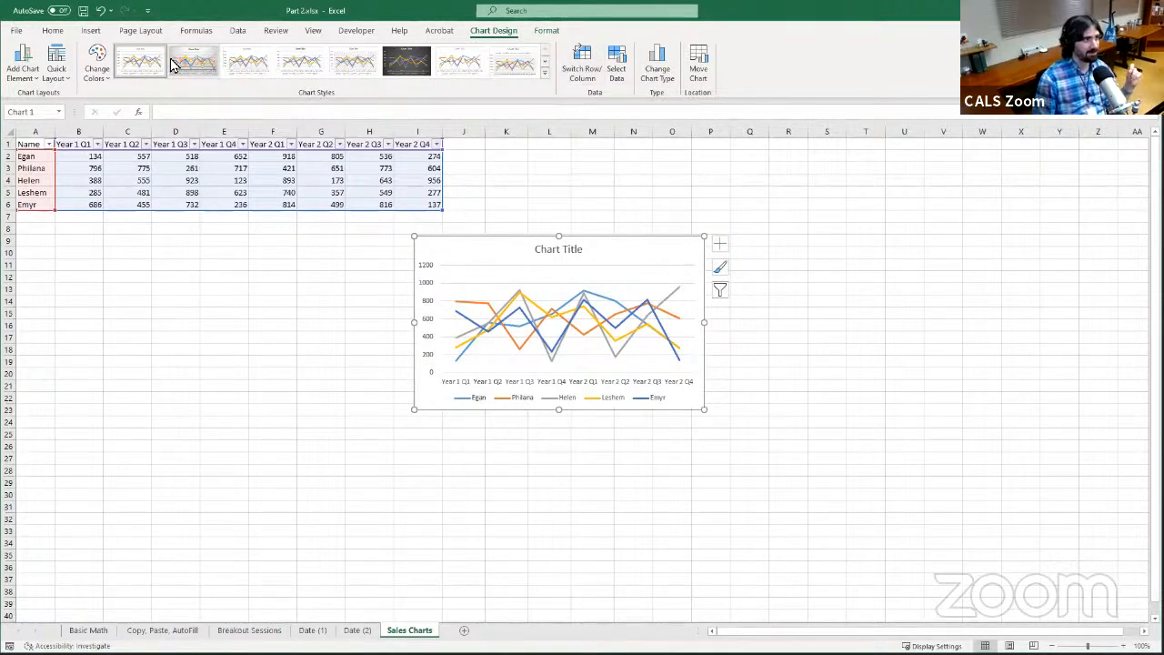
{"action": "left_click", "coordinate": [546, 80]}
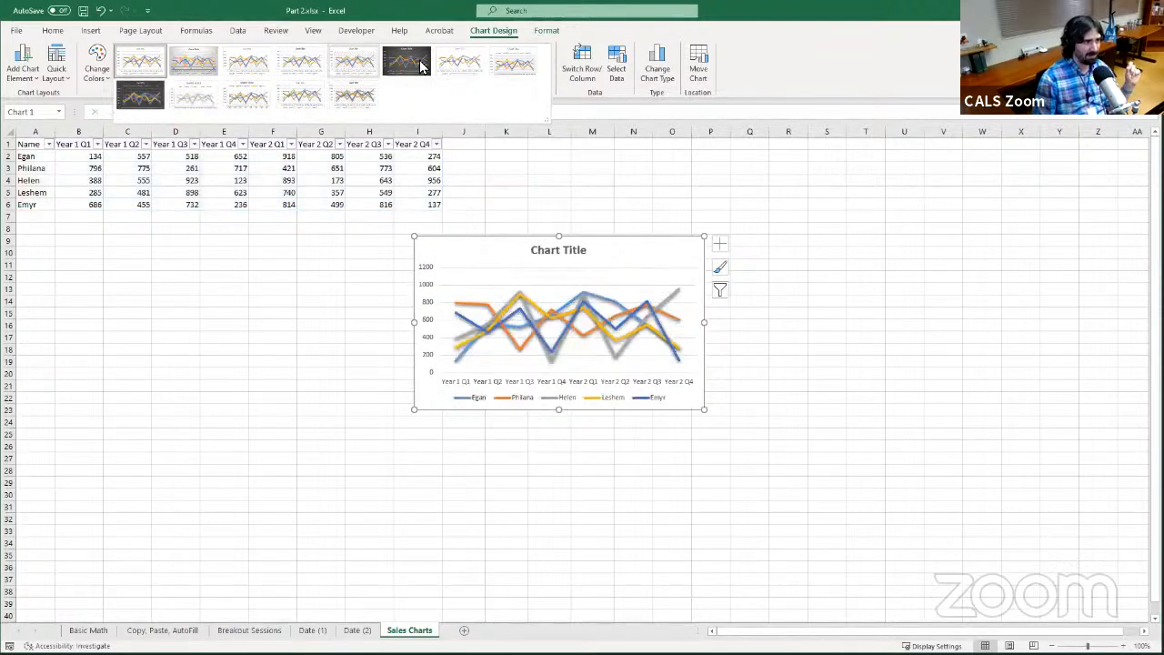
{"action": "left_click", "coordinate": [141, 99]}
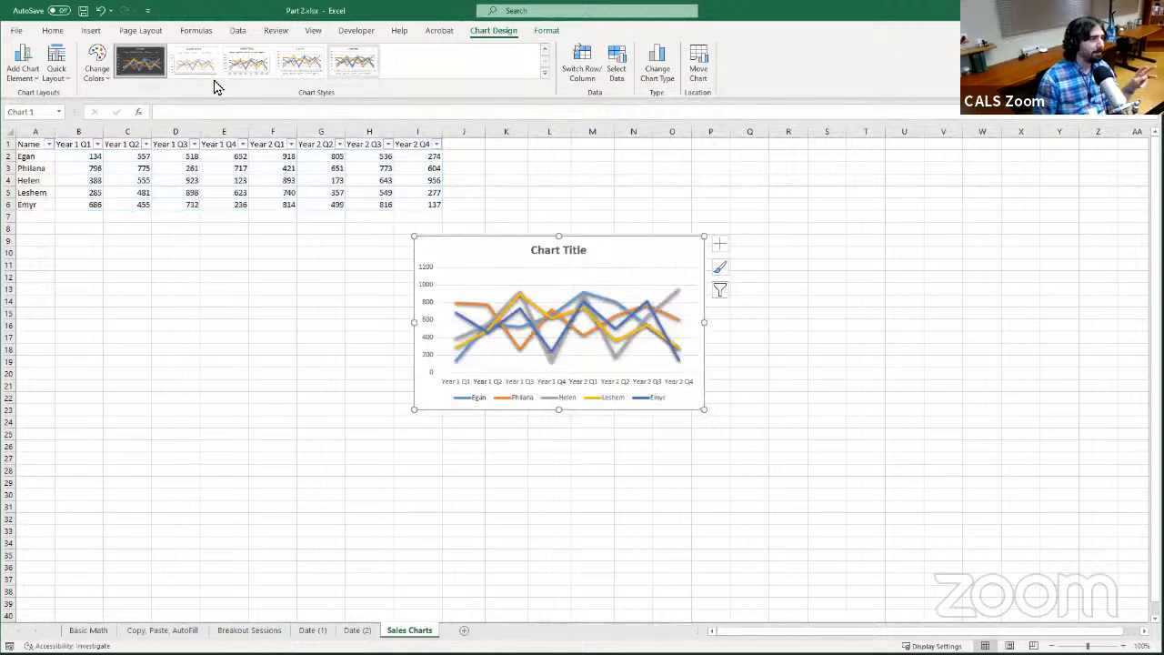
Replace the chart's placeholder title with "New Title"
{"action": "left_click", "coordinate": [546, 33]}
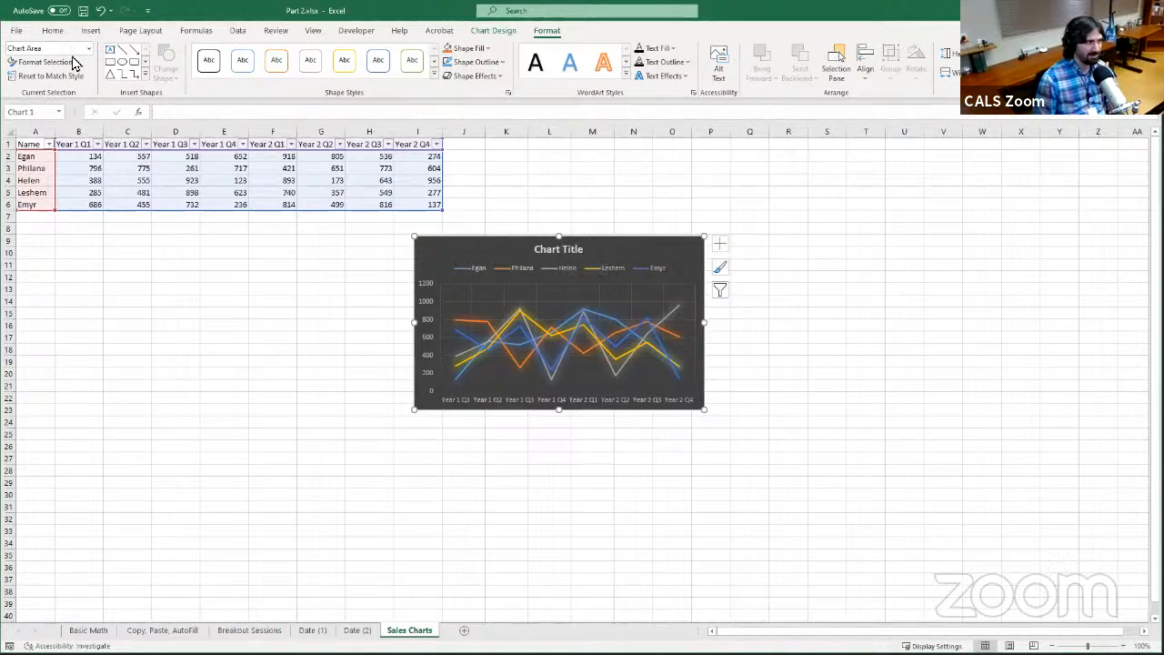
{"action": "left_click", "coordinate": [563, 255]}
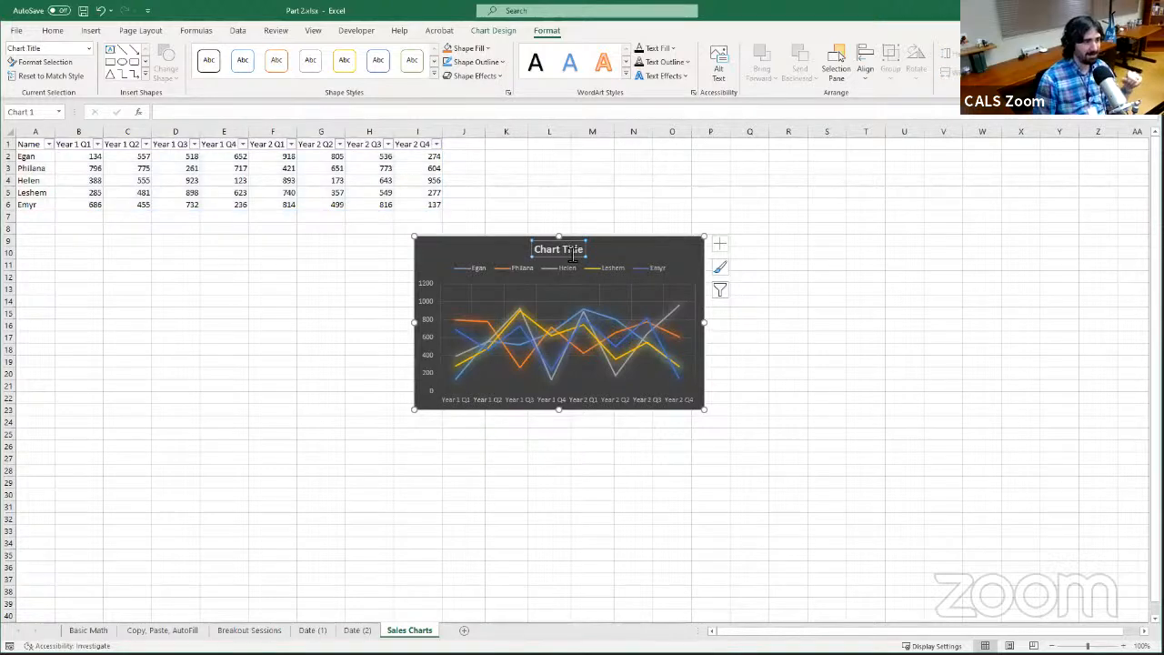
{"action": "left_click", "coordinate": [573, 256]}
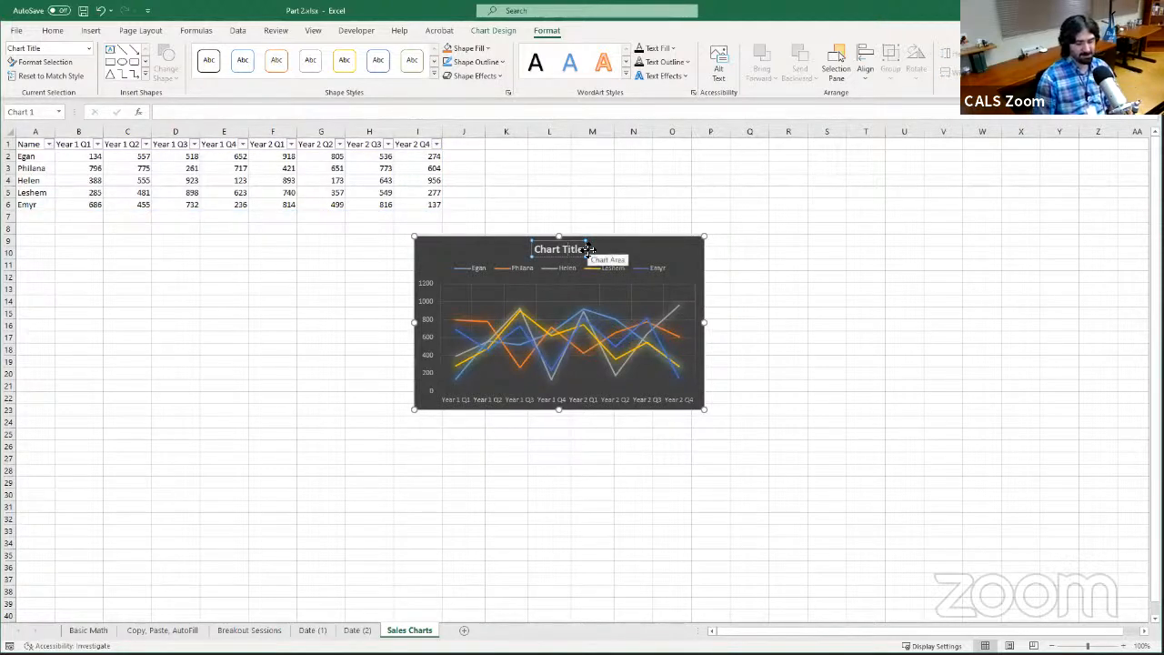
{"action": "key", "text": "BackSpace"}
{"action": "key", "text": "BackSpace"}
{"action": "key", "text": "BackSpace"}
{"action": "key", "text": "BackSpace"}
{"action": "key", "text": "BackSpace"}
{"action": "key", "text": "BackSpace"}
{"action": "key", "text": "BackSpace"}
{"action": "key", "text": "BackSpace"}
{"action": "key", "text": "BackSpace"}
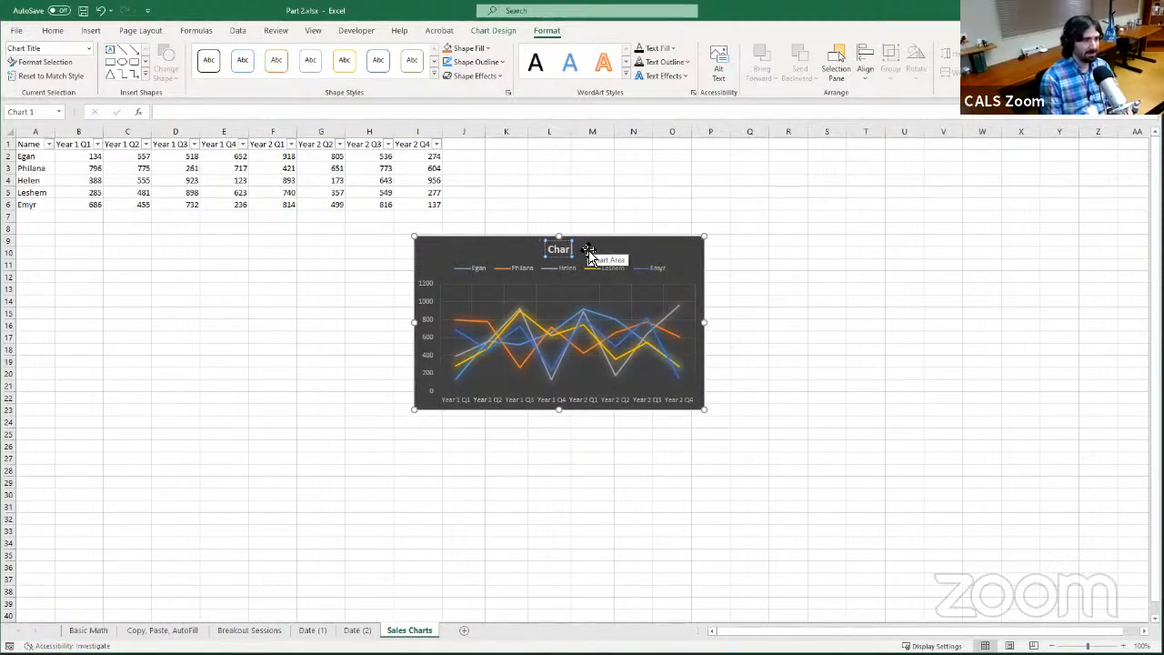
{"action": "key", "text": "BackSpace"}
{"action": "key", "text": "BackSpace"}
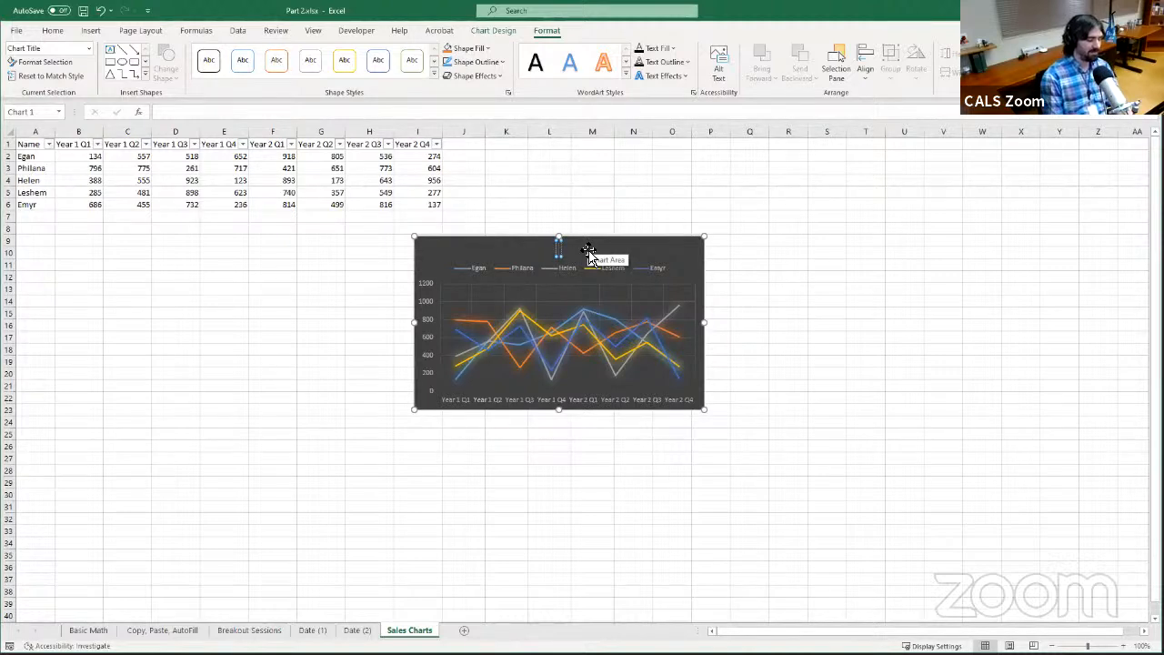
{"action": "type", "text": "New Ti"}
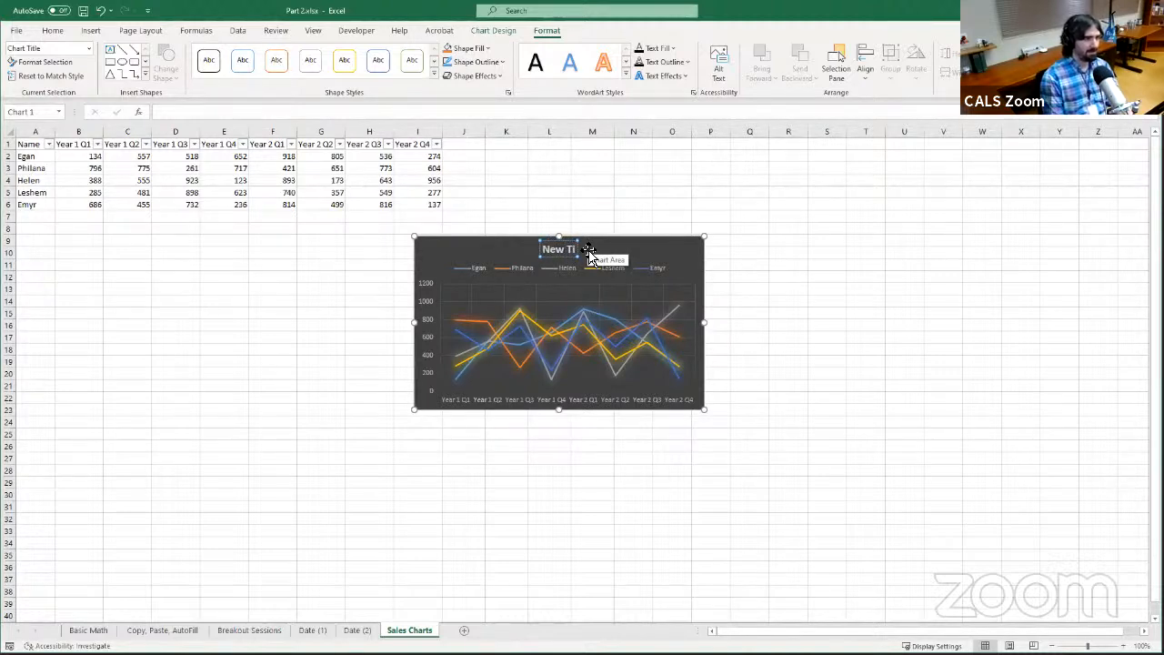
{"action": "type", "text": "tle"}
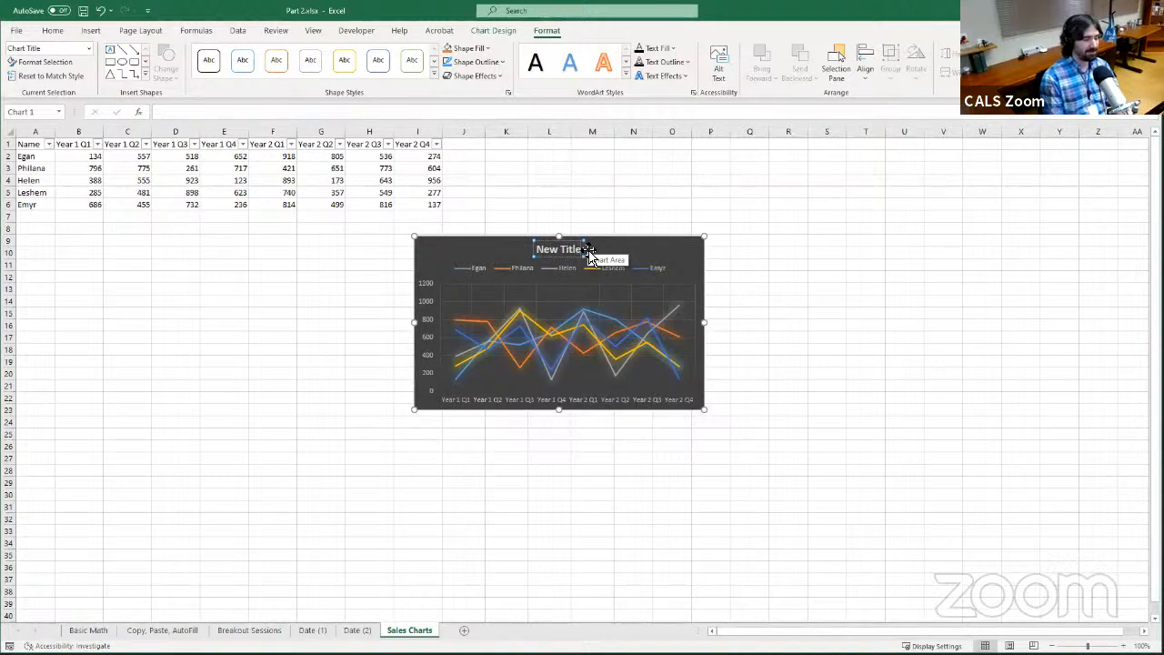
{"action": "left_click", "coordinate": [635, 260]}
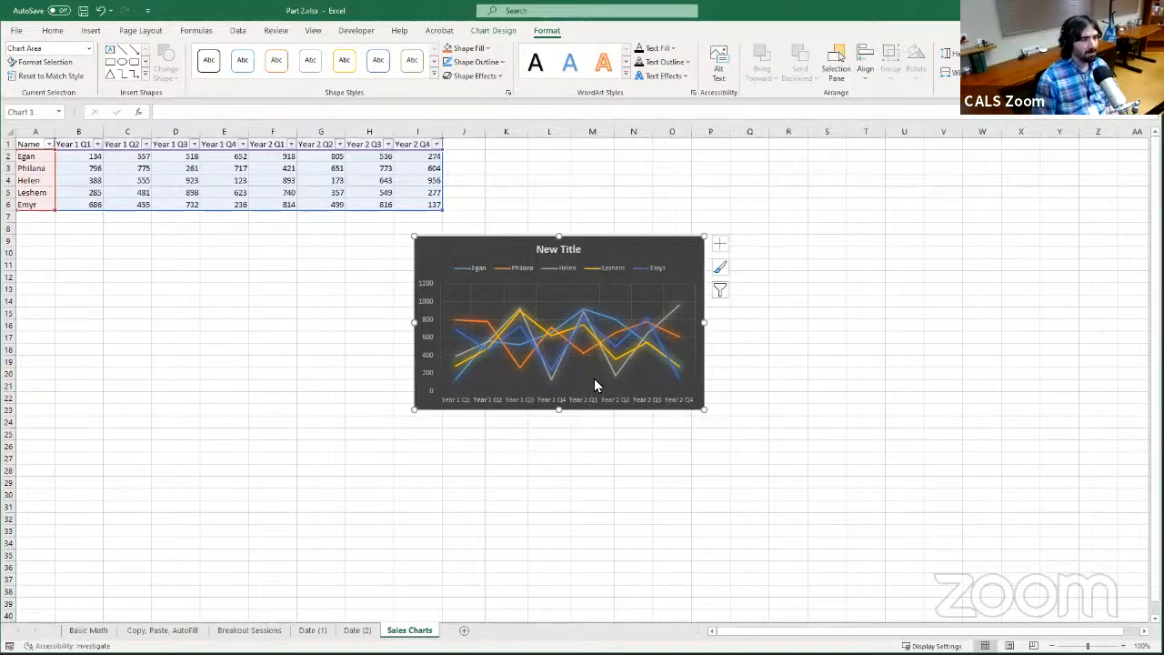
Enlarge the chart so it spans about columns H to T and rows 7 to 31, just below the sales table
{"action": "left_click_drag", "start_coordinate": [706, 411], "coordinate": [888, 518]}
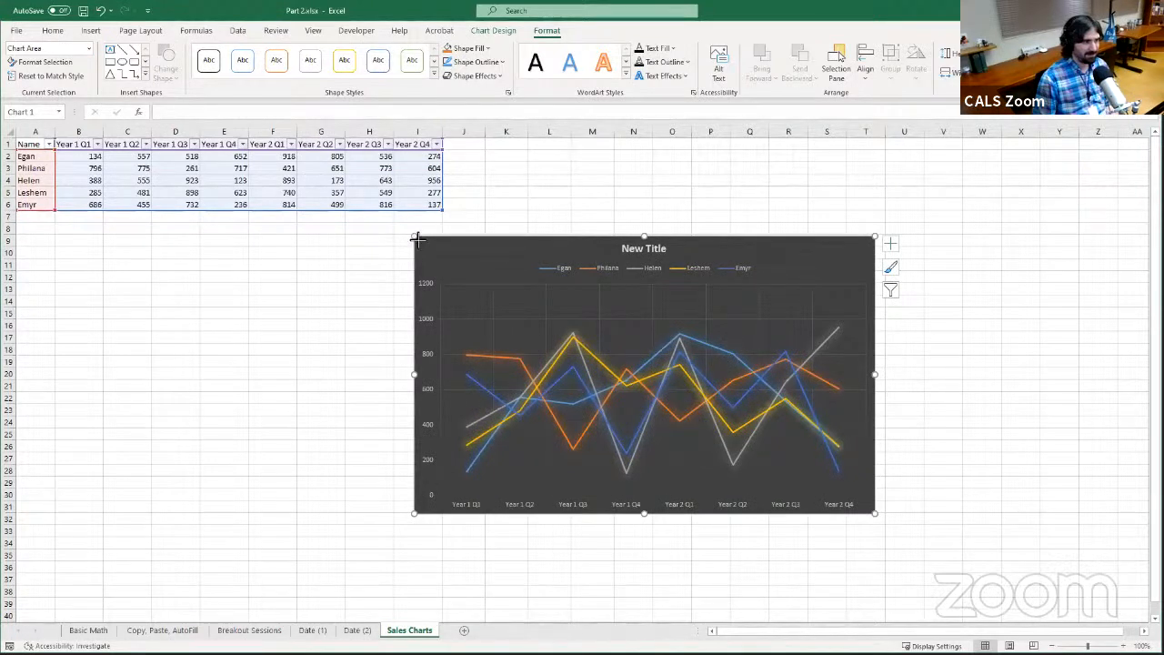
{"action": "left_click_drag", "start_coordinate": [416, 239], "coordinate": [347, 211]}
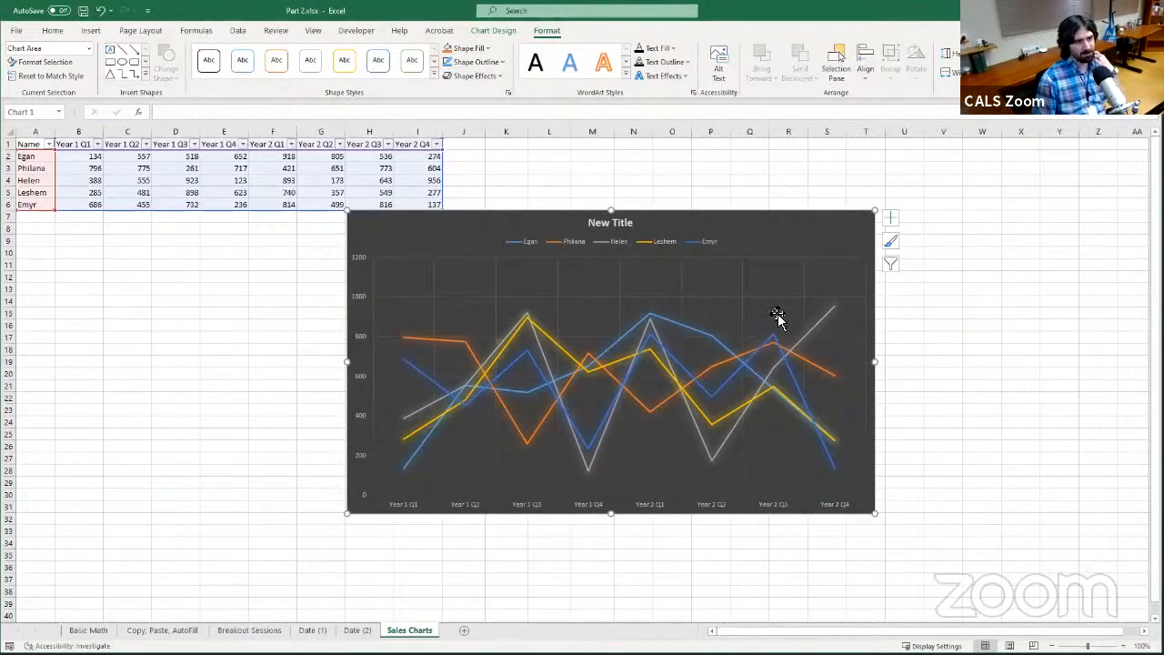
Try hiding both of the chart's axes, restore them and view the separate horizontal and vertical axis options
{"action": "left_click", "coordinate": [892, 220]}
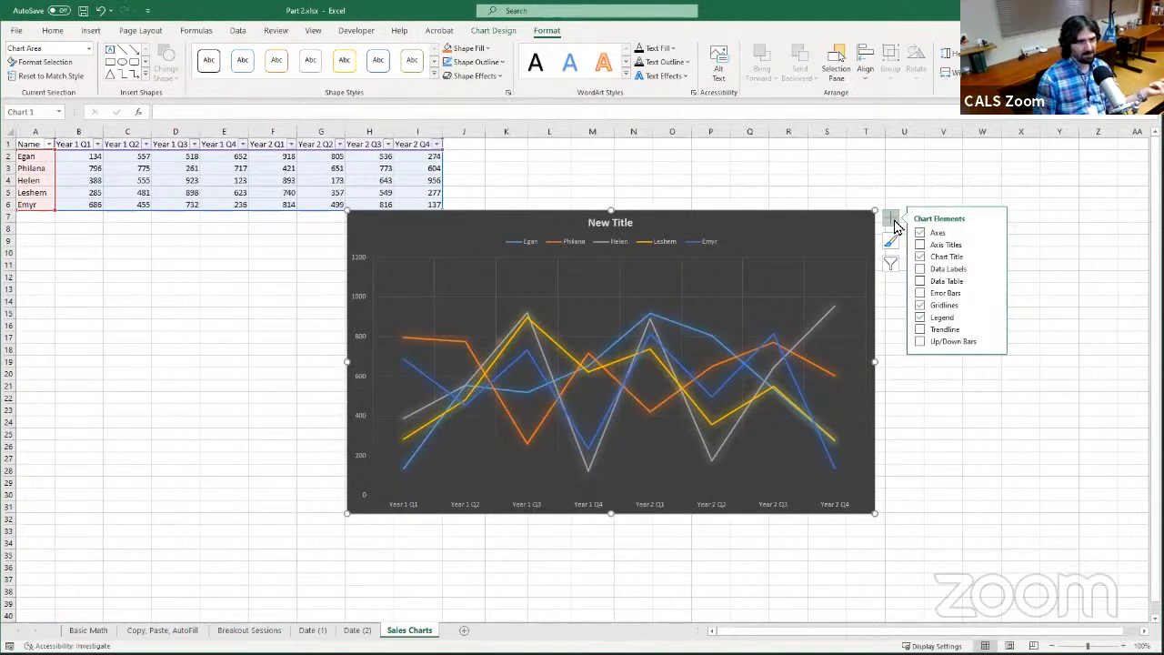
{"action": "left_click", "coordinate": [994, 235]}
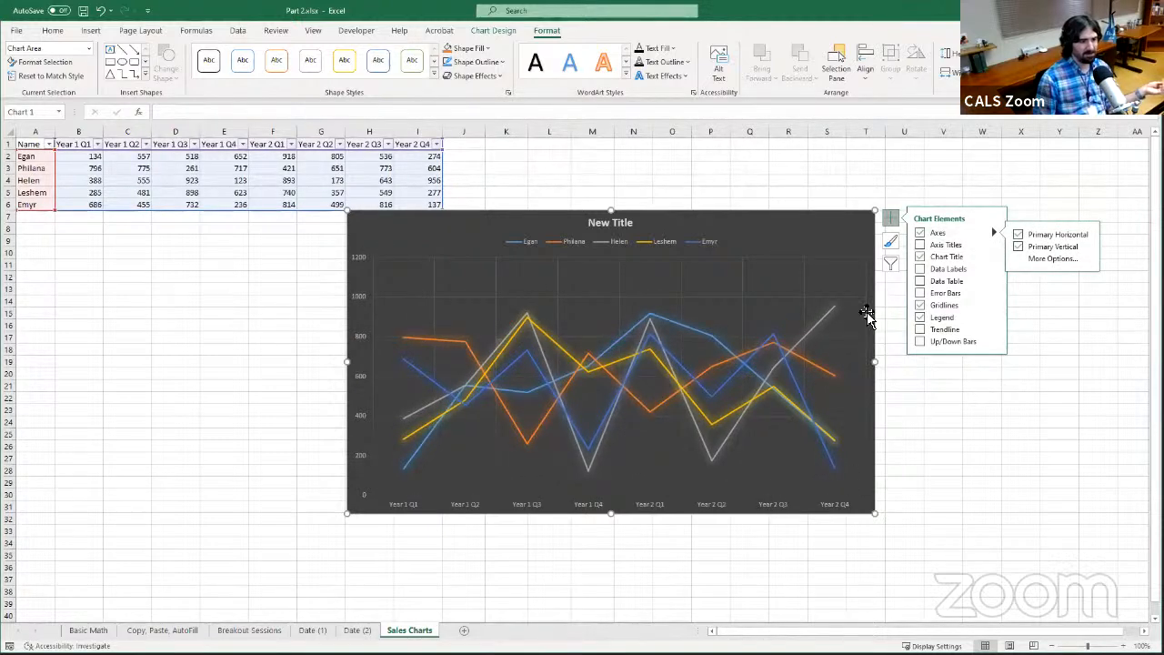
{"action": "left_click", "coordinate": [921, 235]}
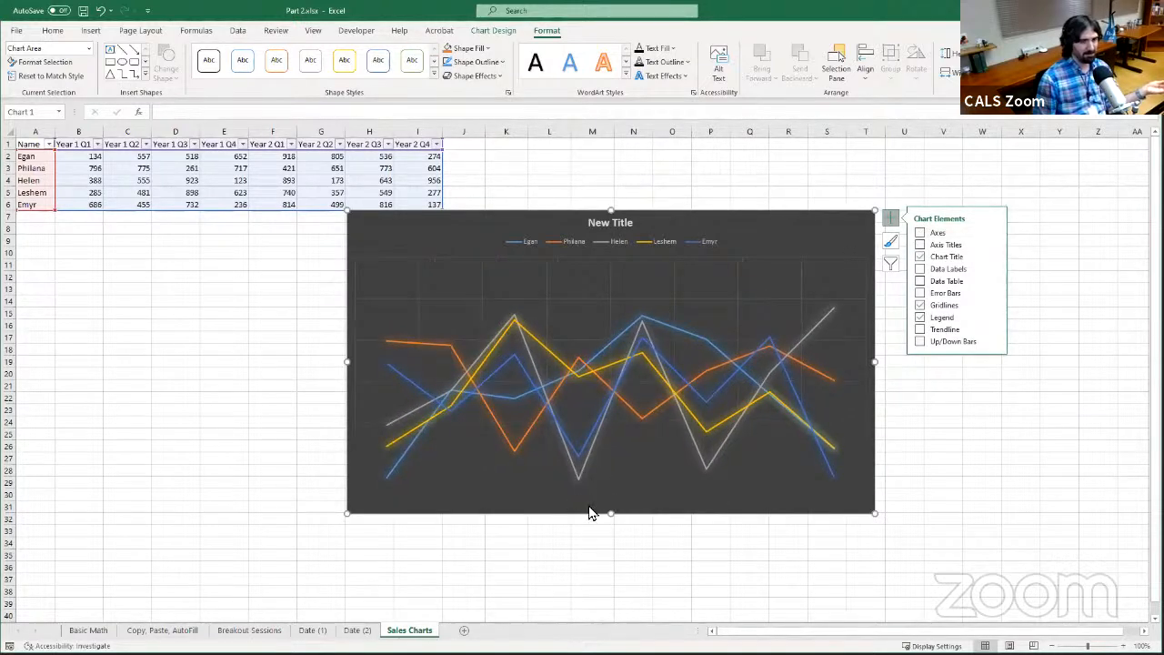
{"action": "left_click", "coordinate": [920, 233]}
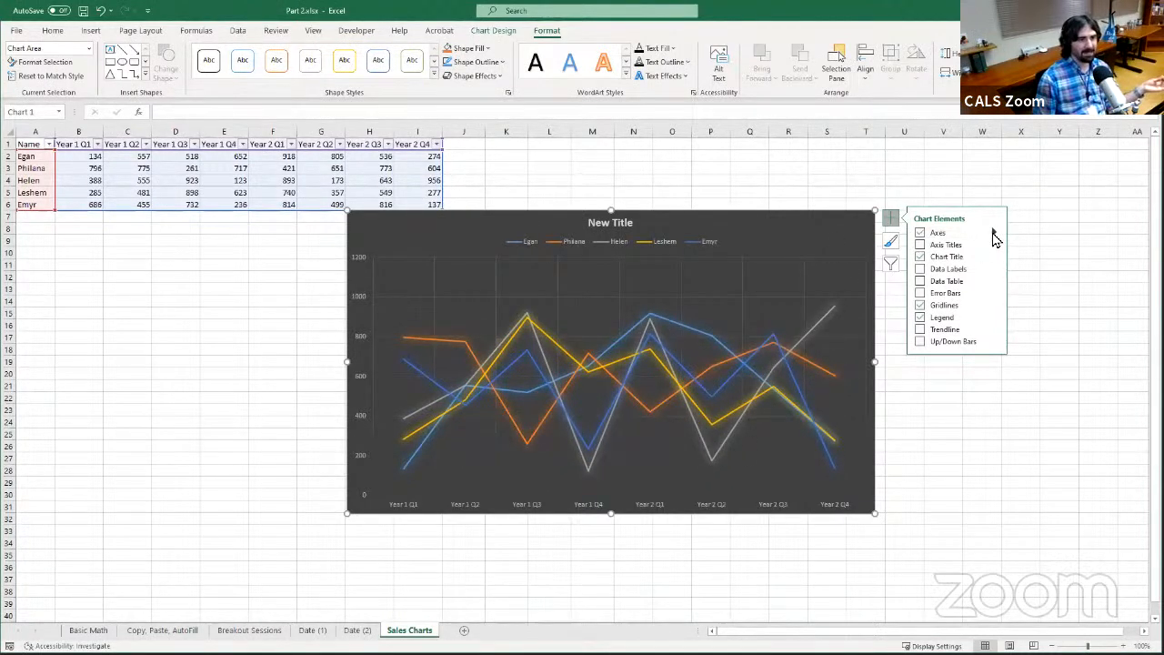
{"action": "left_click", "coordinate": [994, 233]}
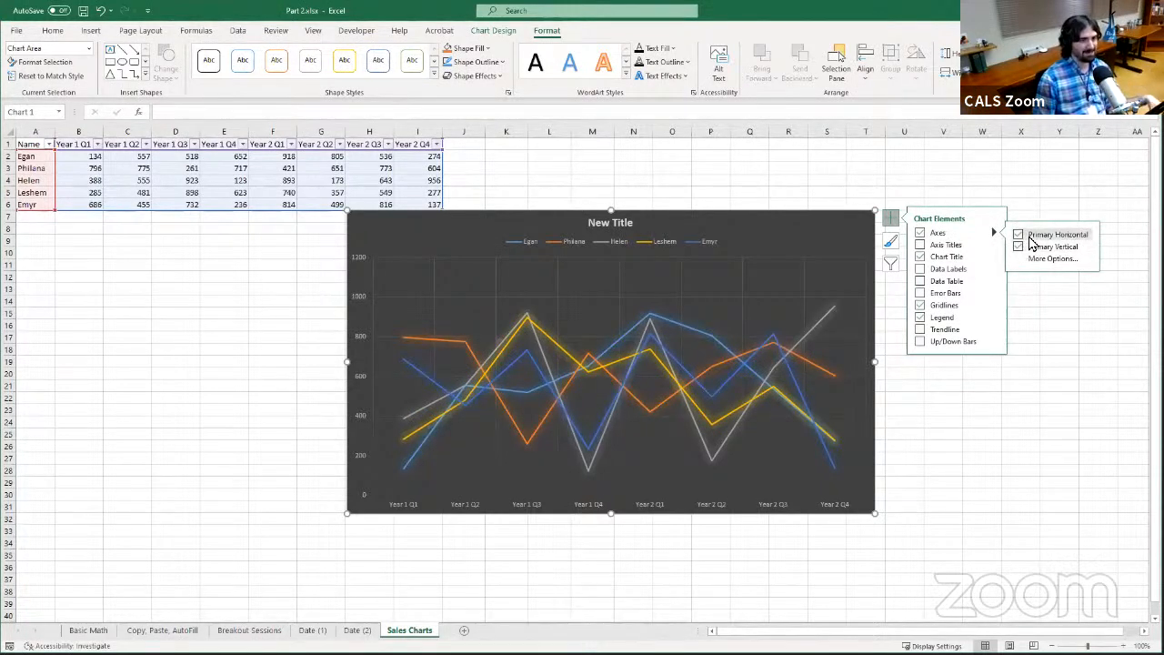
Try adding titles to both chart axes, remove them again and check the data label options
{"action": "left_click", "coordinate": [947, 247]}
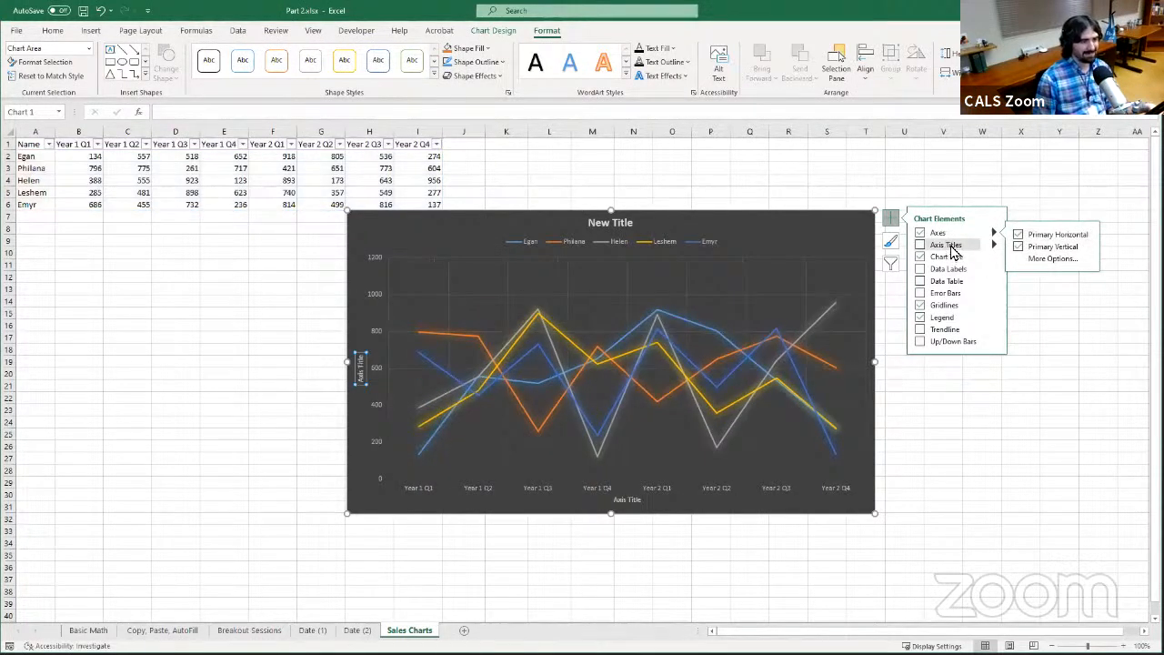
{"action": "left_click", "coordinate": [950, 246]}
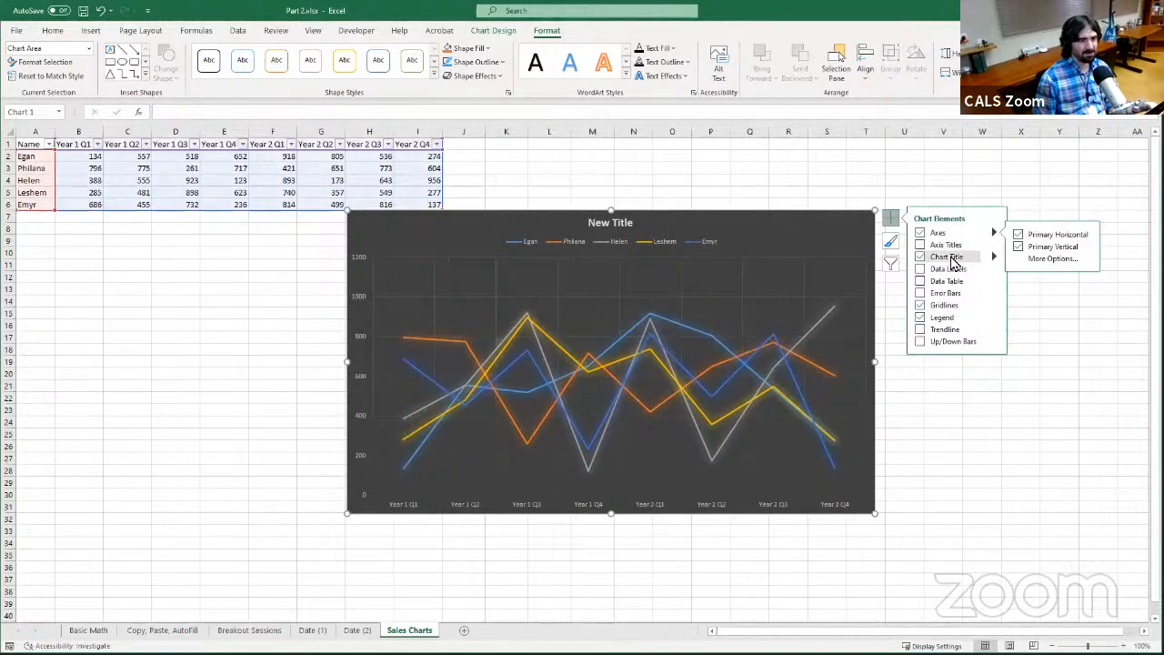
{"action": "left_click", "coordinate": [993, 270]}
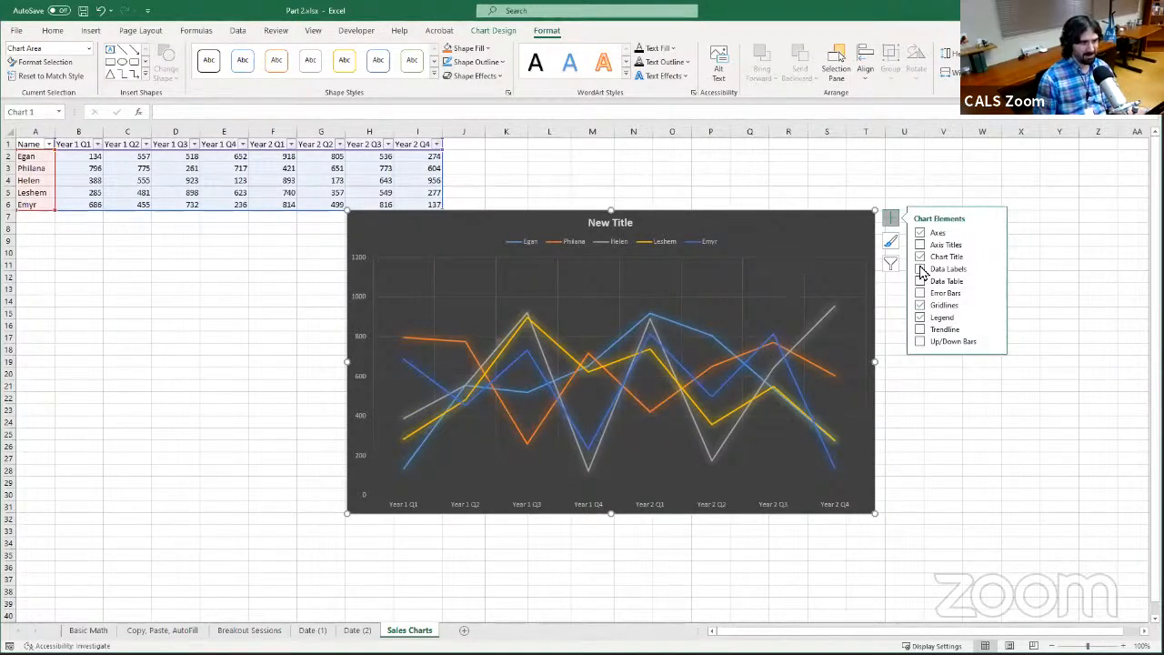
Add a linear trendline to the chart based on the third salesperson's series
{"action": "left_click", "coordinate": [993, 331]}
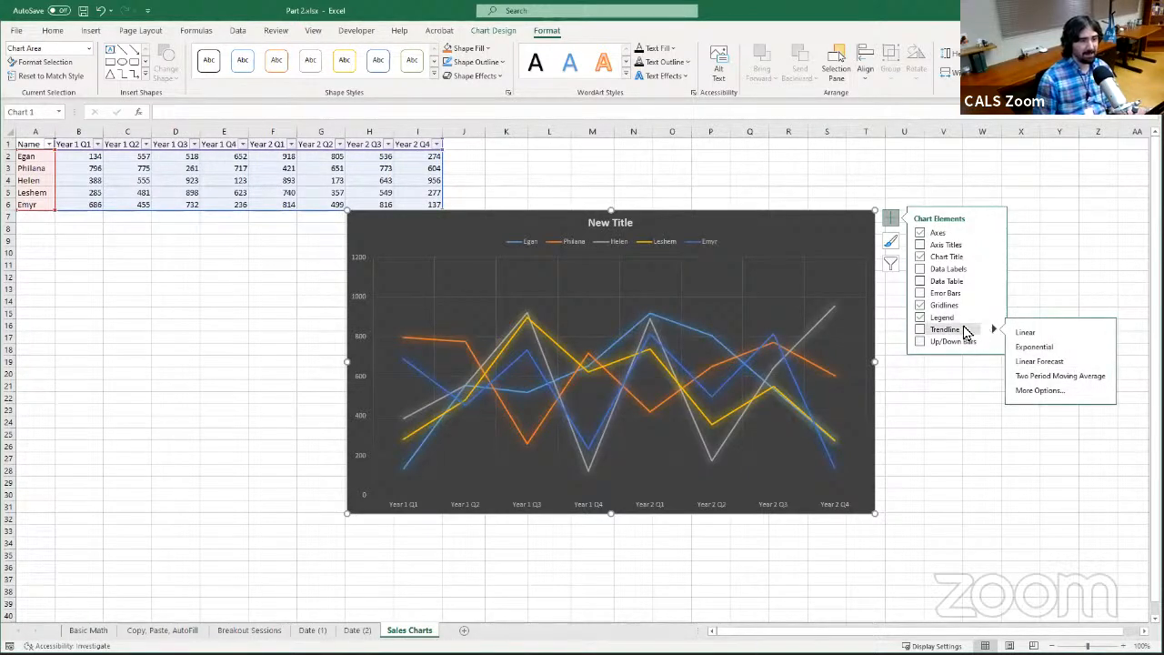
{"action": "left_click", "coordinate": [965, 331]}
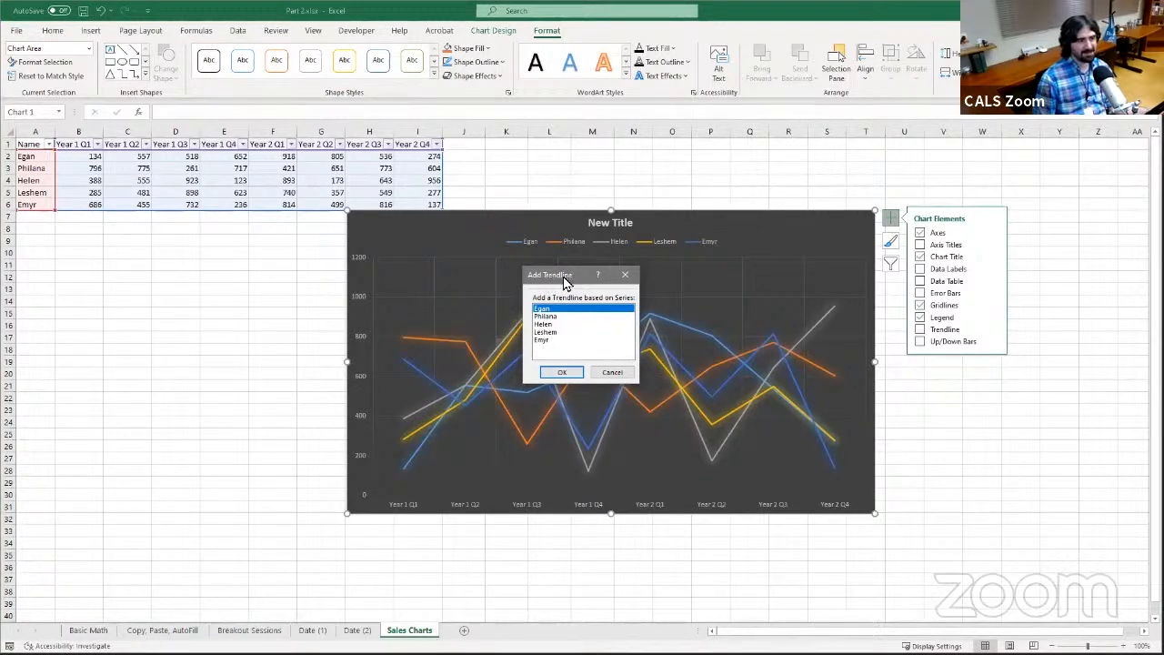
{"action": "left_click_drag", "start_coordinate": [564, 277], "coordinate": [630, 288]}
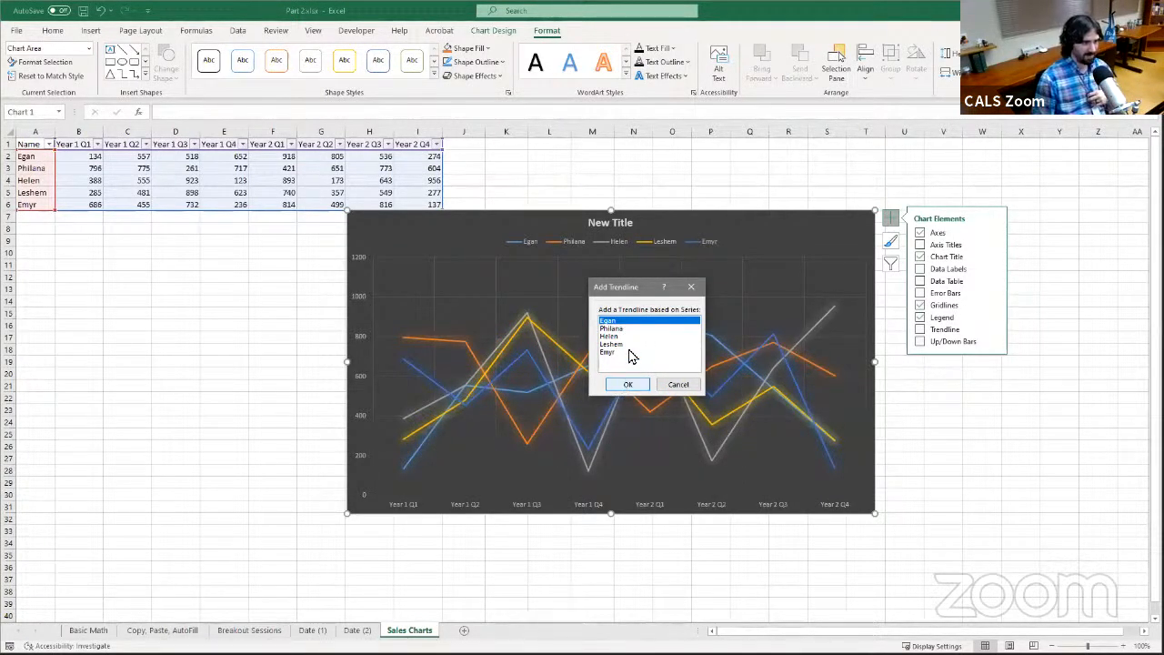
{"action": "left_click", "coordinate": [614, 336]}
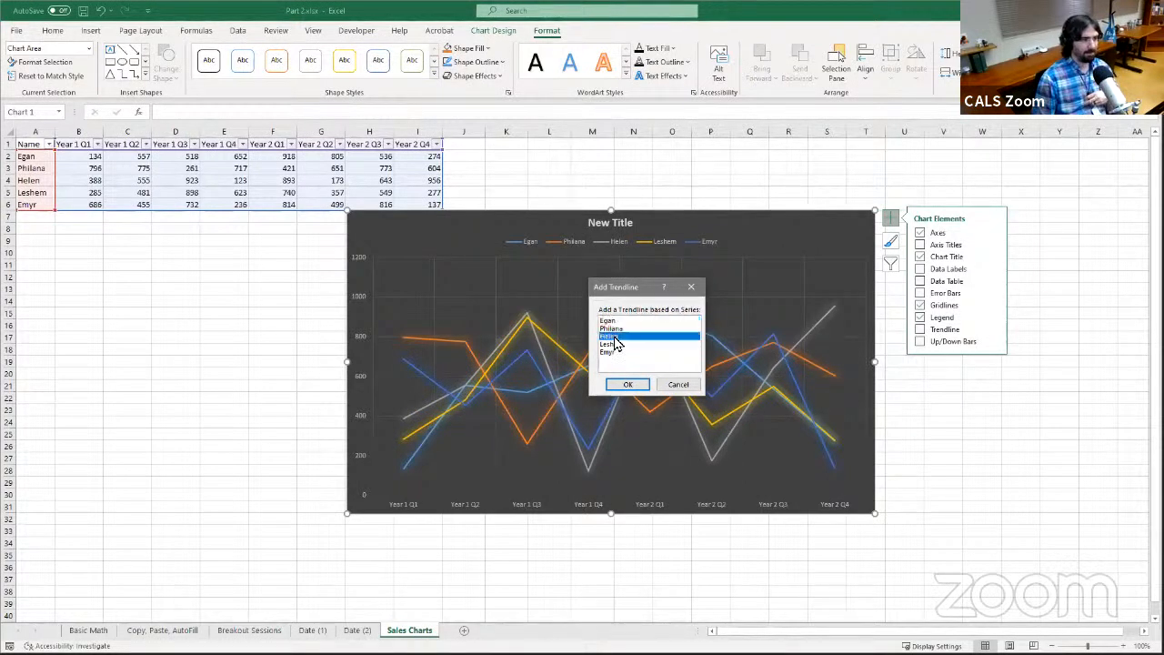
{"action": "left_click", "coordinate": [624, 389]}
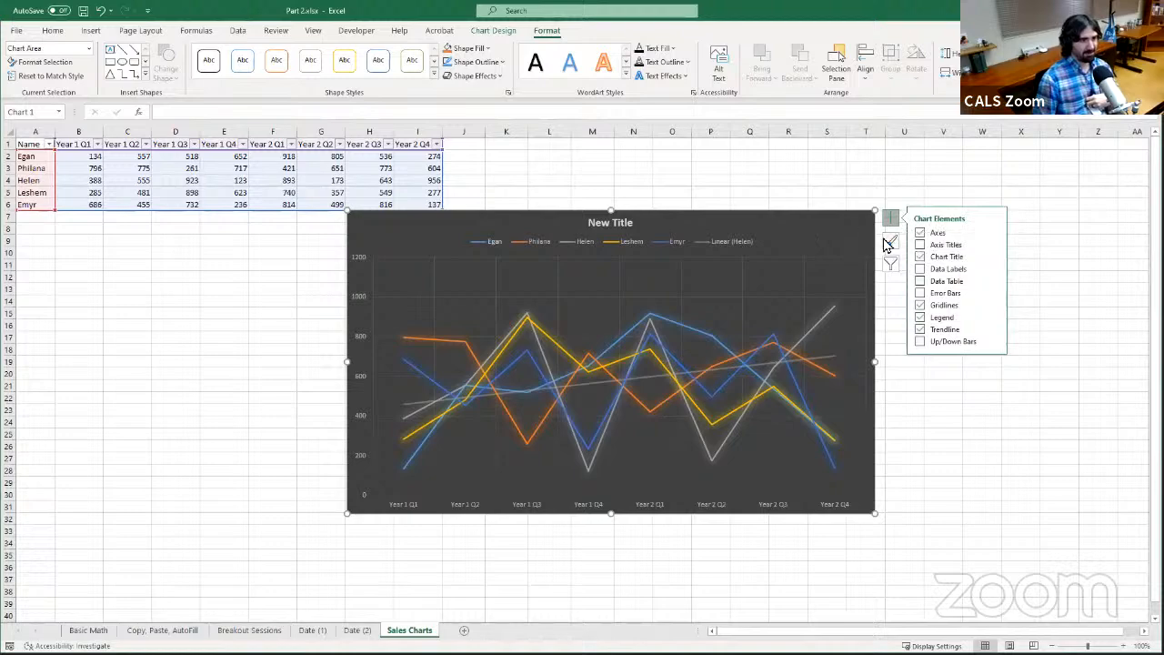
Browse the chart's style gallery and its colorful and monochromatic color palettes, keeping the current dark style
{"action": "left_click", "coordinate": [895, 247]}
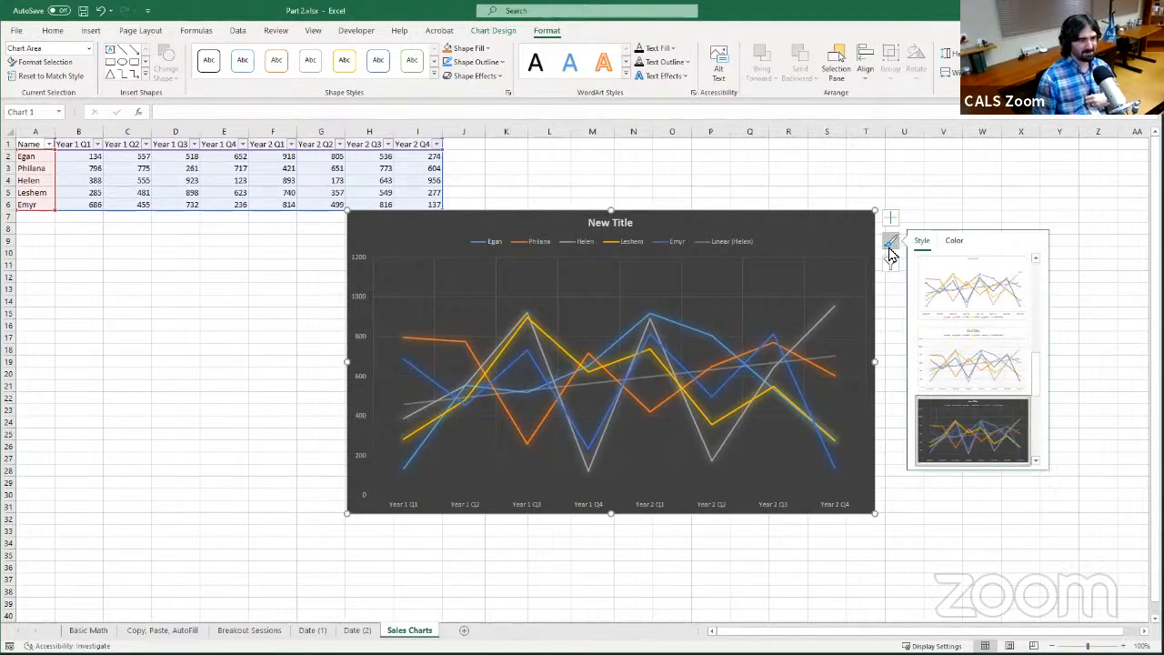
{"action": "left_click", "coordinate": [971, 401]}
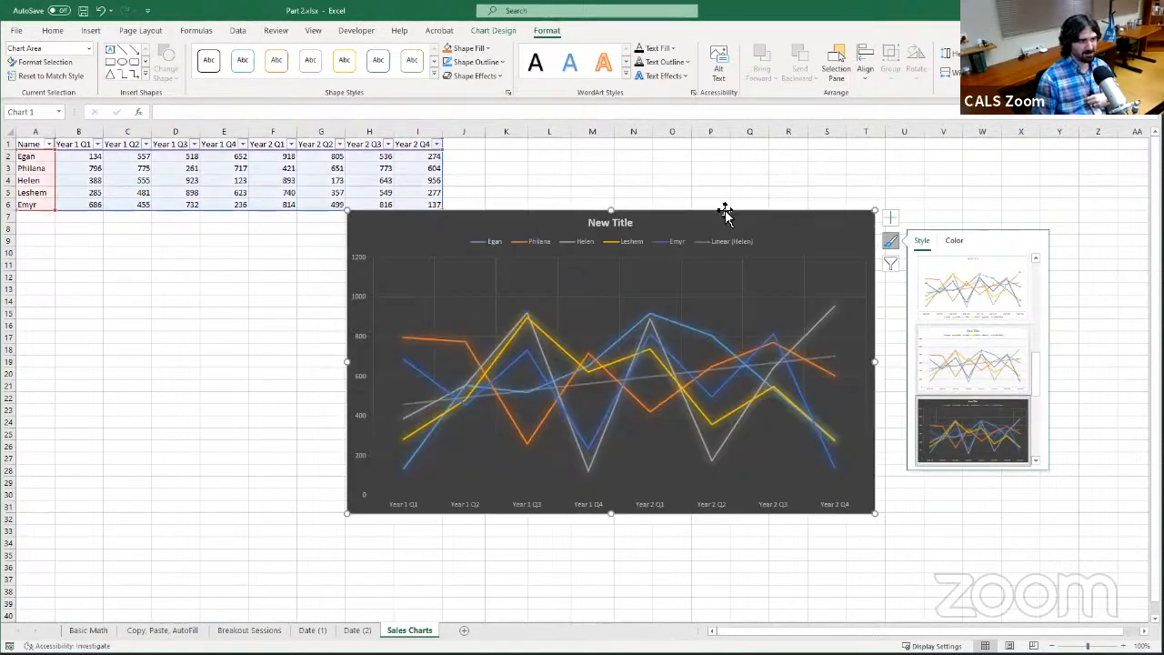
{"action": "left_click", "coordinate": [954, 242]}
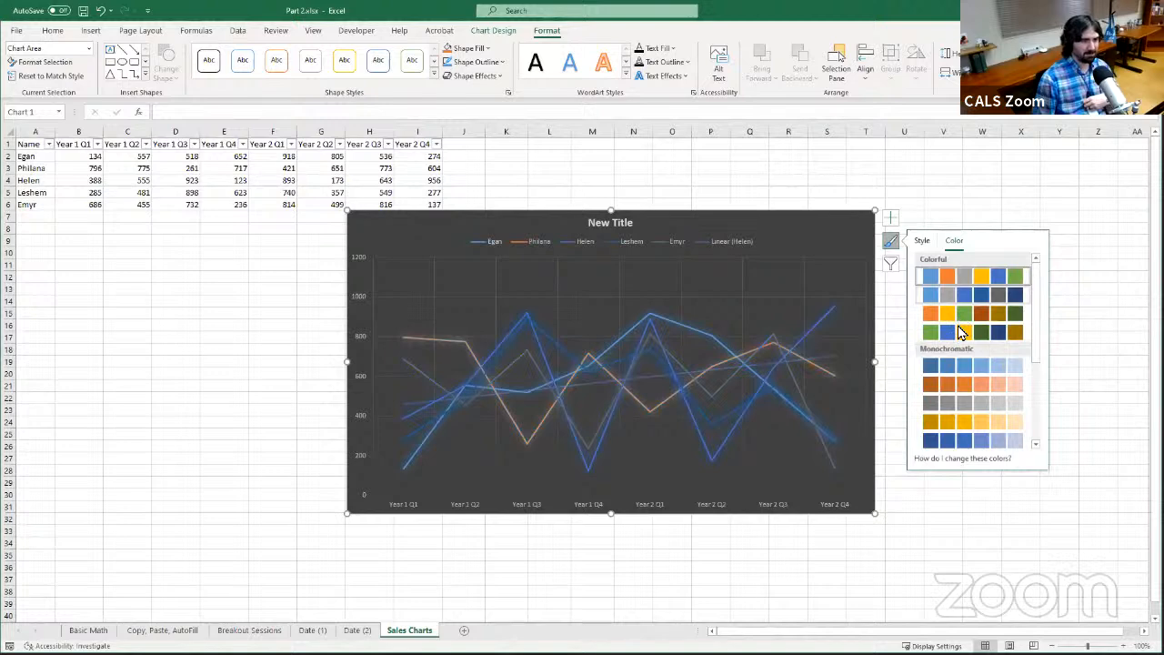
{"action": "left_click", "coordinate": [923, 240]}
Filter the second salesperson's series out of the line chart and apply the chart filter
{"action": "left_click", "coordinate": [890, 266]}
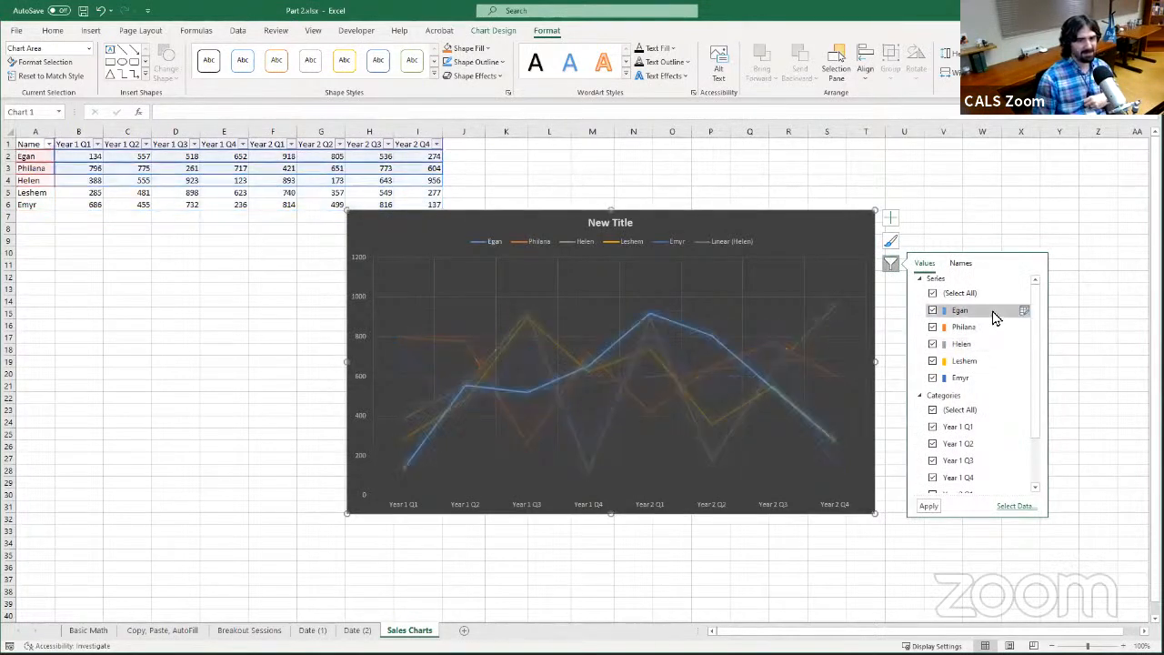
{"action": "left_click", "coordinate": [931, 329]}
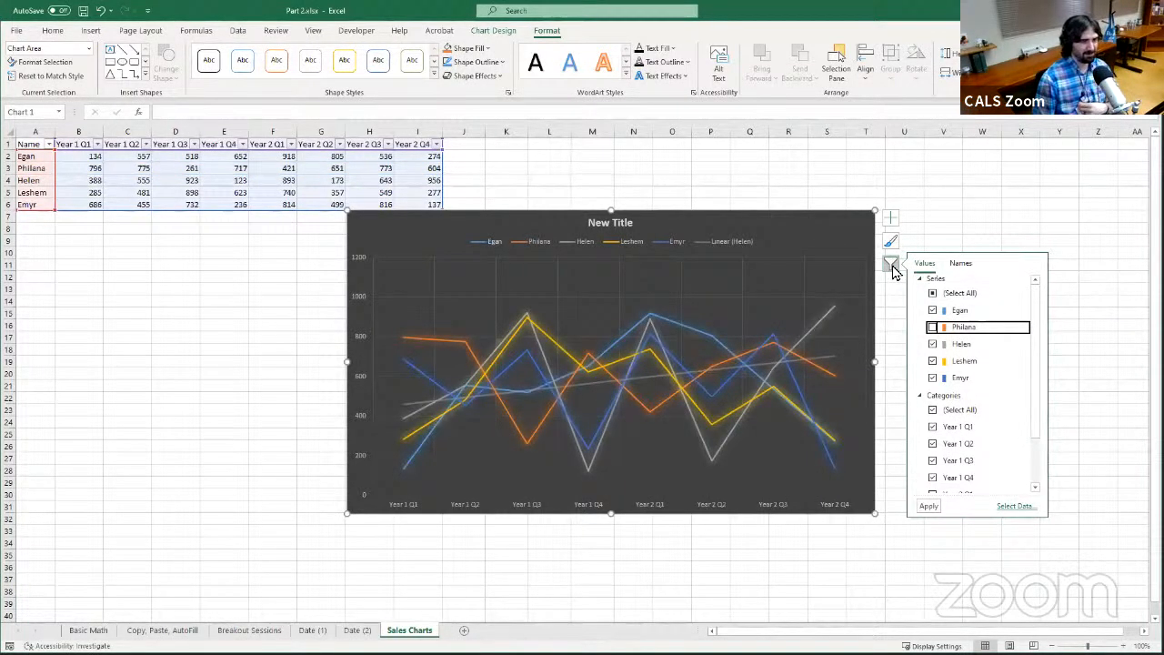
{"action": "left_click", "coordinate": [930, 507]}
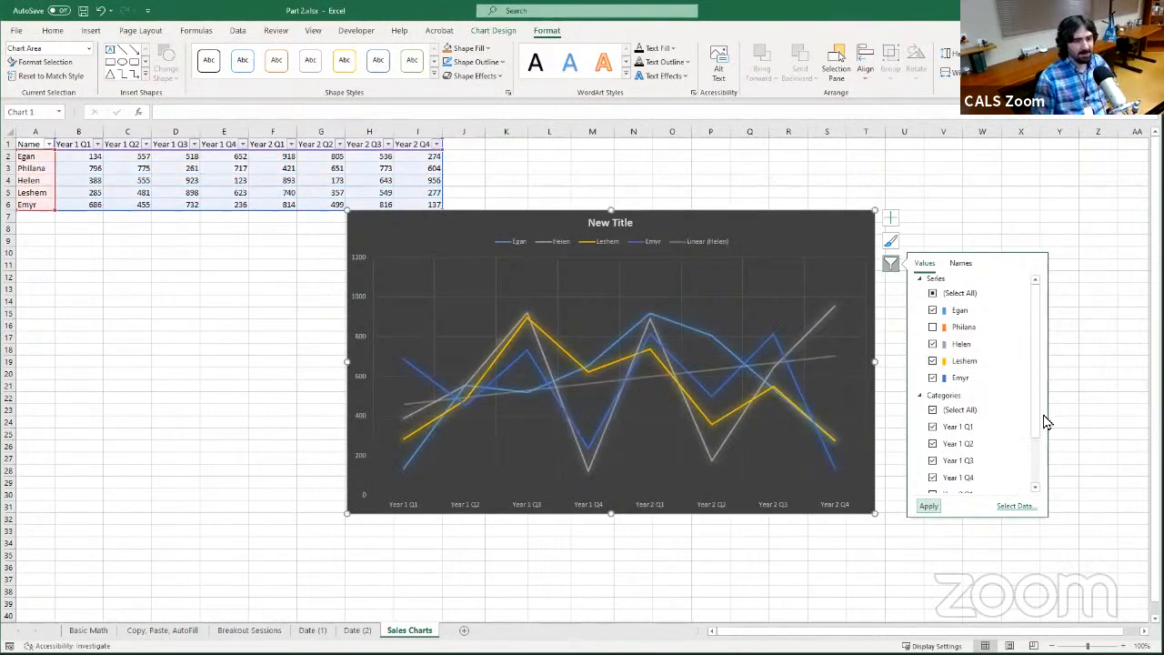
Filter the categories Year 2 Q1 through Year 2 Q4 out of the chart, leaving only the Year 1 quarters
{"action": "left_click_drag", "start_coordinate": [1040, 420], "coordinate": [1042, 471]}
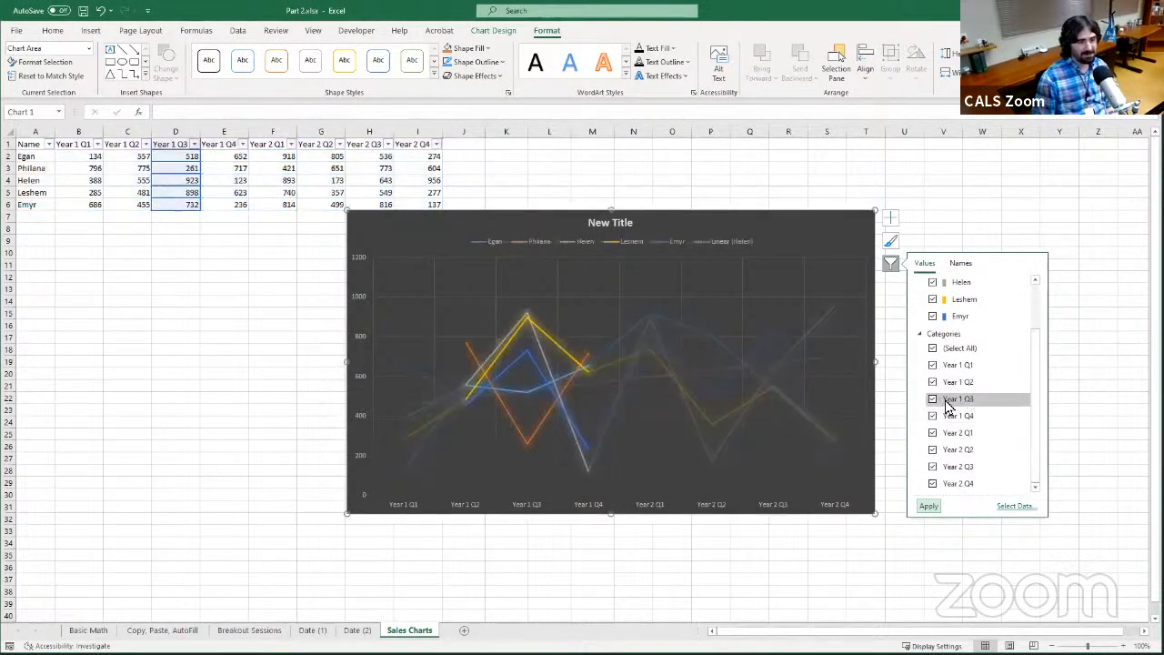
{"action": "left_click", "coordinate": [933, 433]}
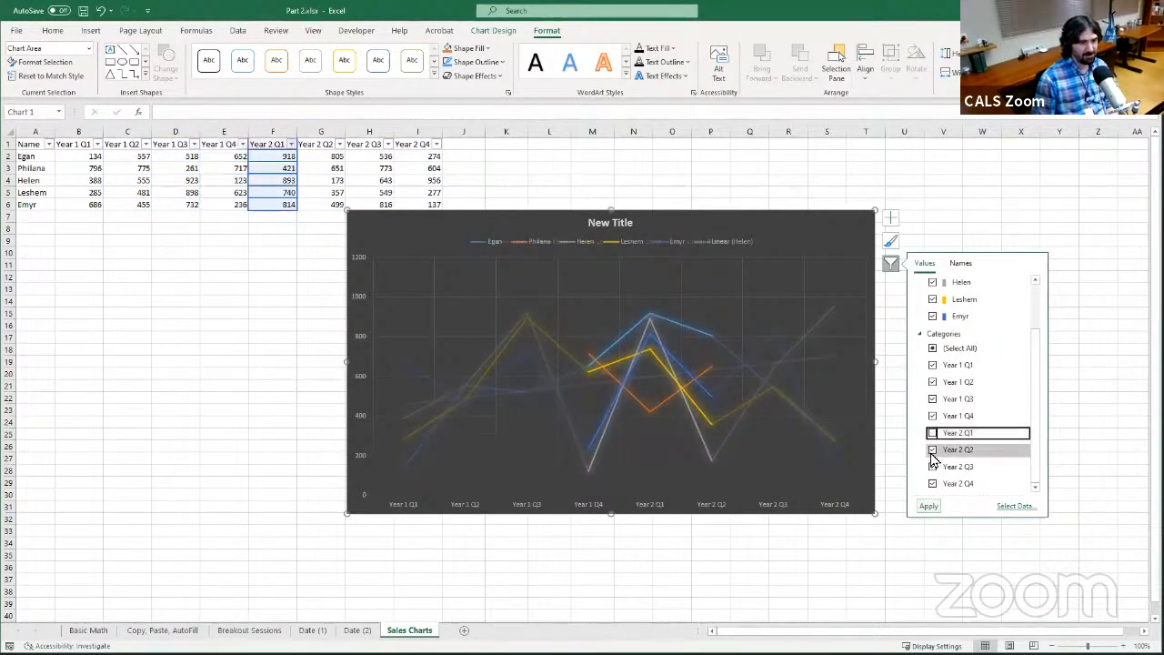
{"action": "left_click", "coordinate": [932, 450]}
{"action": "left_click", "coordinate": [933, 467]}
{"action": "left_click", "coordinate": [933, 483]}
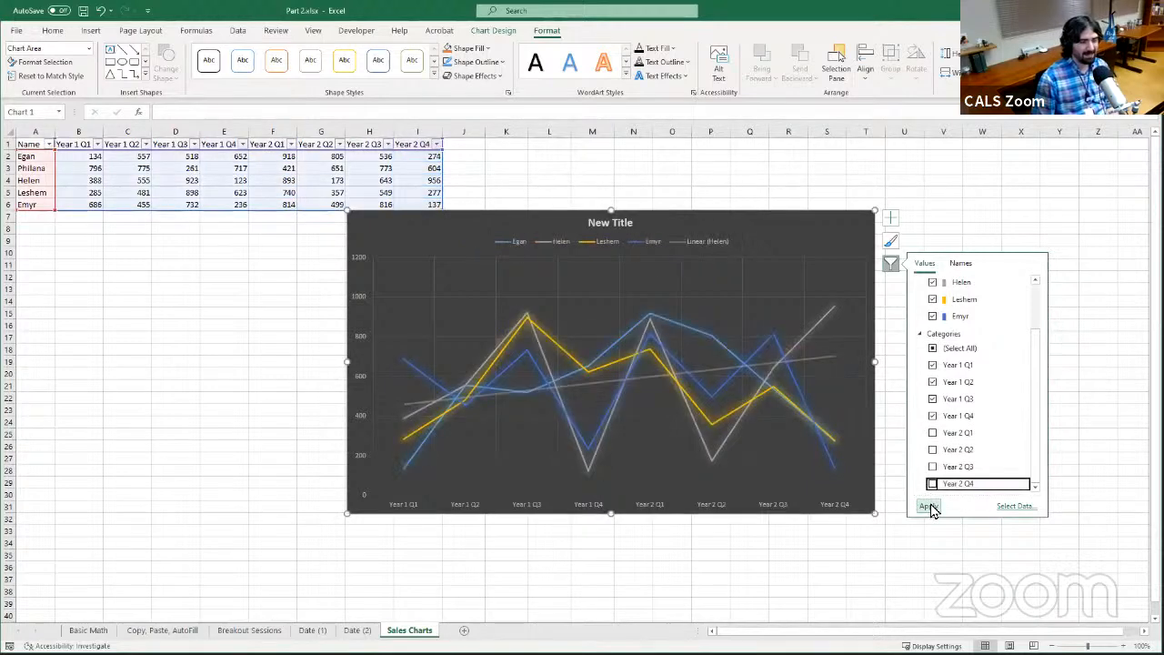
{"action": "left_click", "coordinate": [929, 506]}
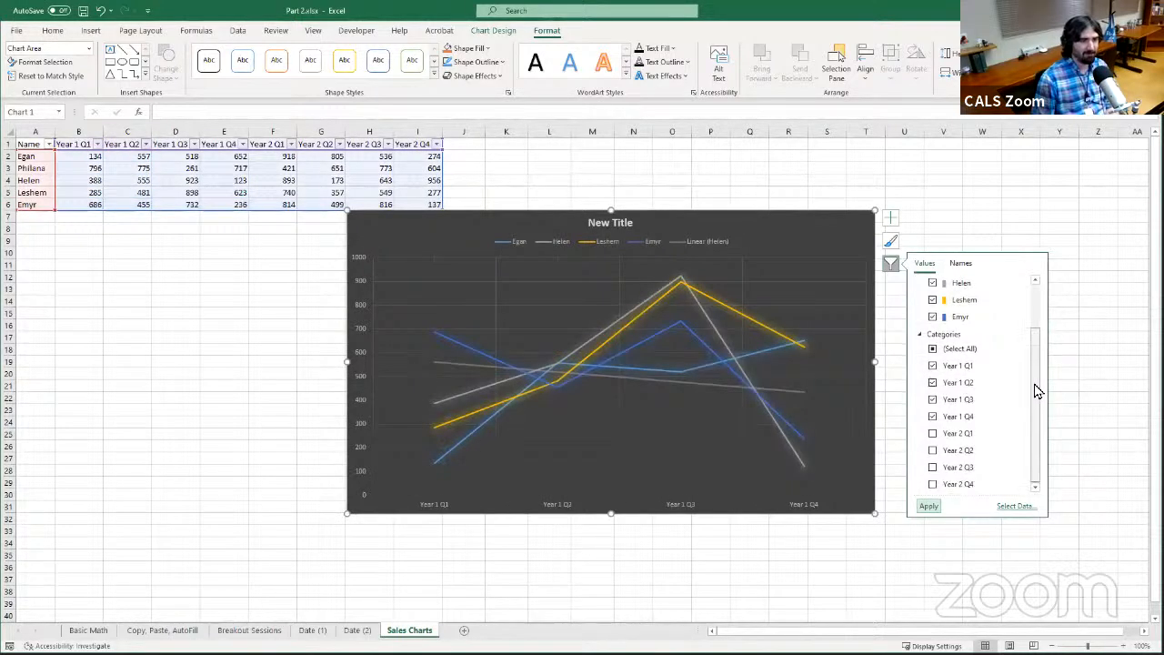
Restore all series and all categories in the chart filter and apply it
{"action": "left_click_drag", "start_coordinate": [1034, 395], "coordinate": [1032, 337]}
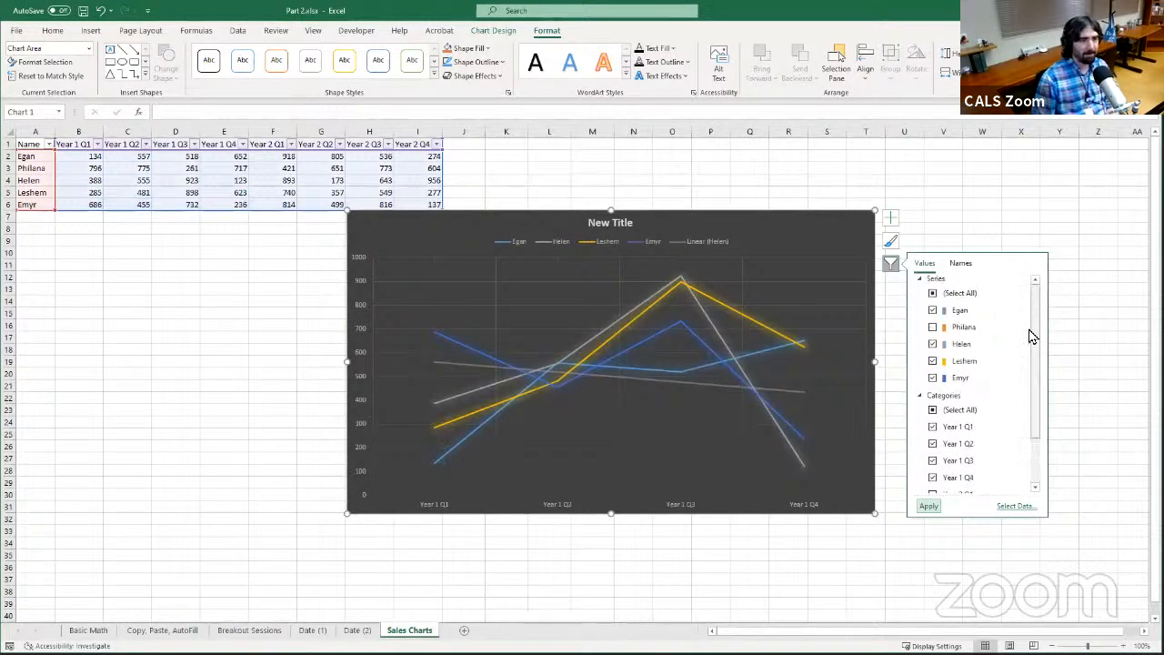
{"action": "left_click", "coordinate": [932, 411]}
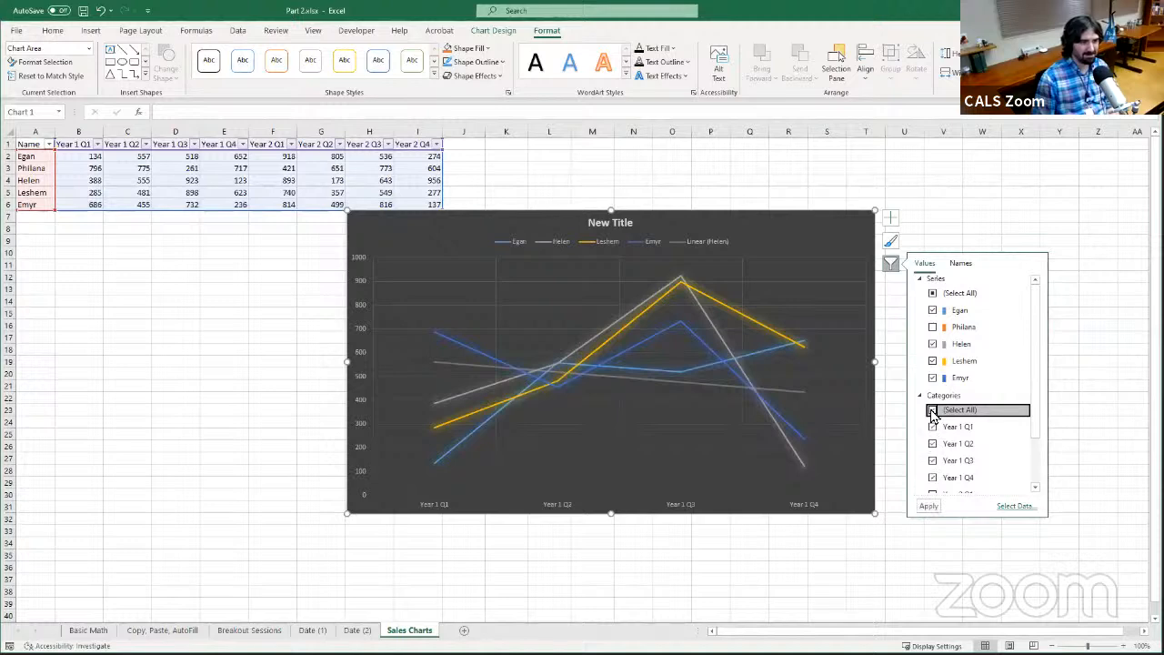
{"action": "left_click", "coordinate": [932, 411]}
{"action": "left_click", "coordinate": [932, 294]}
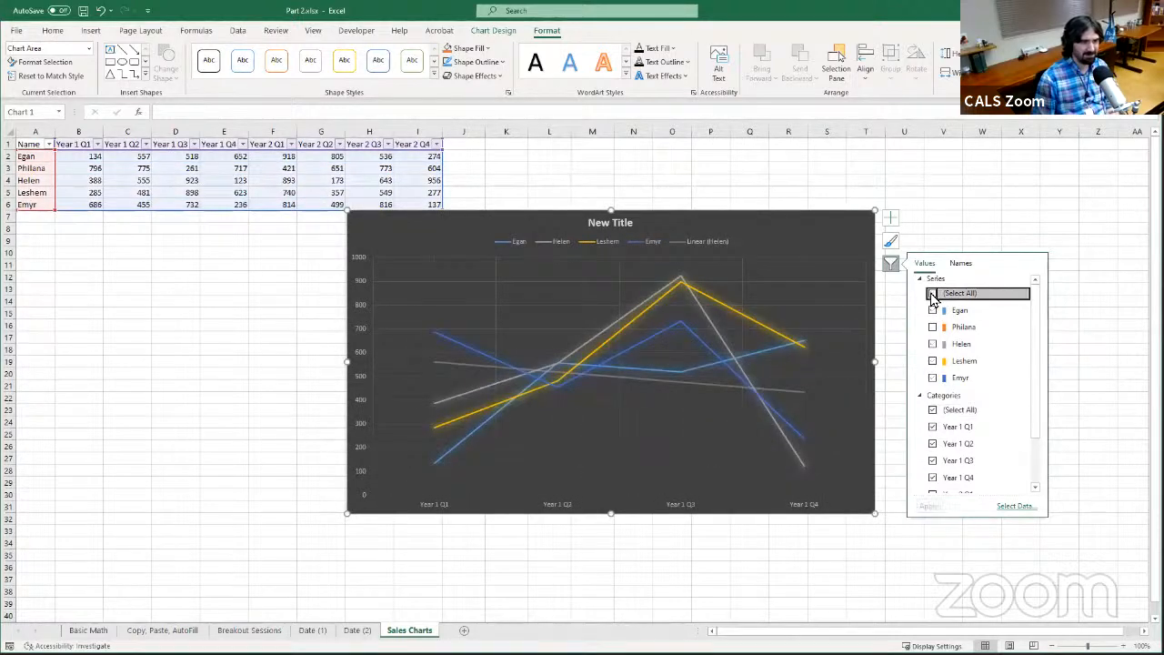
{"action": "left_click", "coordinate": [929, 506]}
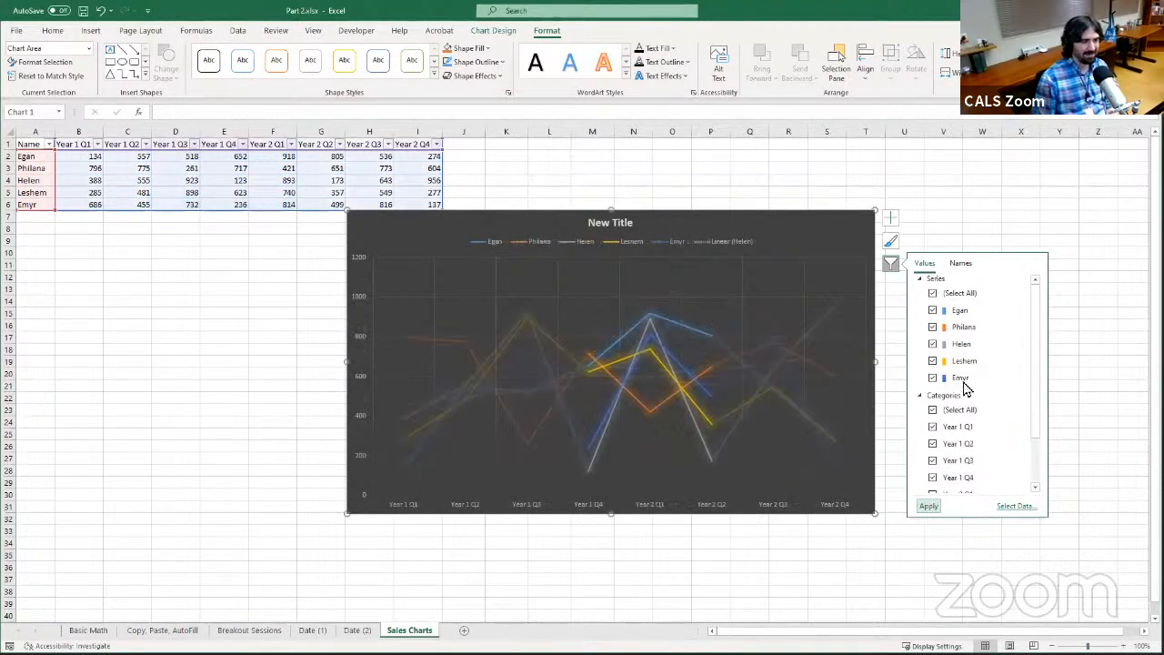
View the chart filter's name options for series and categories, and close the filter without changing them
{"action": "left_click", "coordinate": [962, 264]}
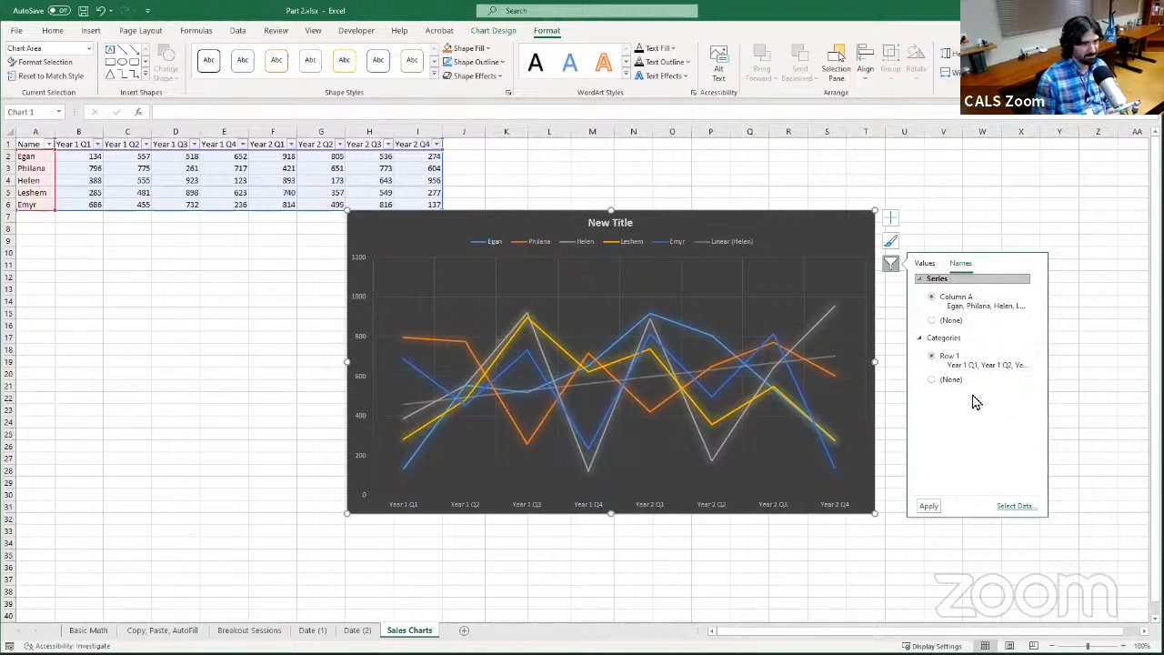
{"action": "left_click", "coordinate": [892, 265]}
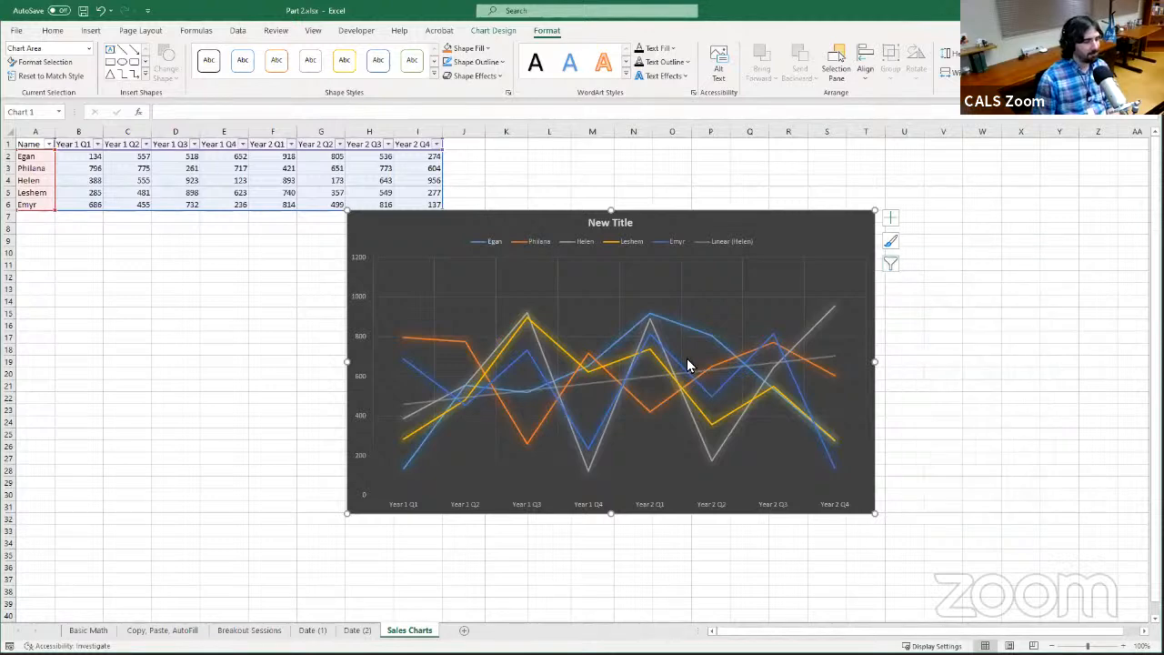
{"action": "mouse_move", "coordinate": [688, 361]}
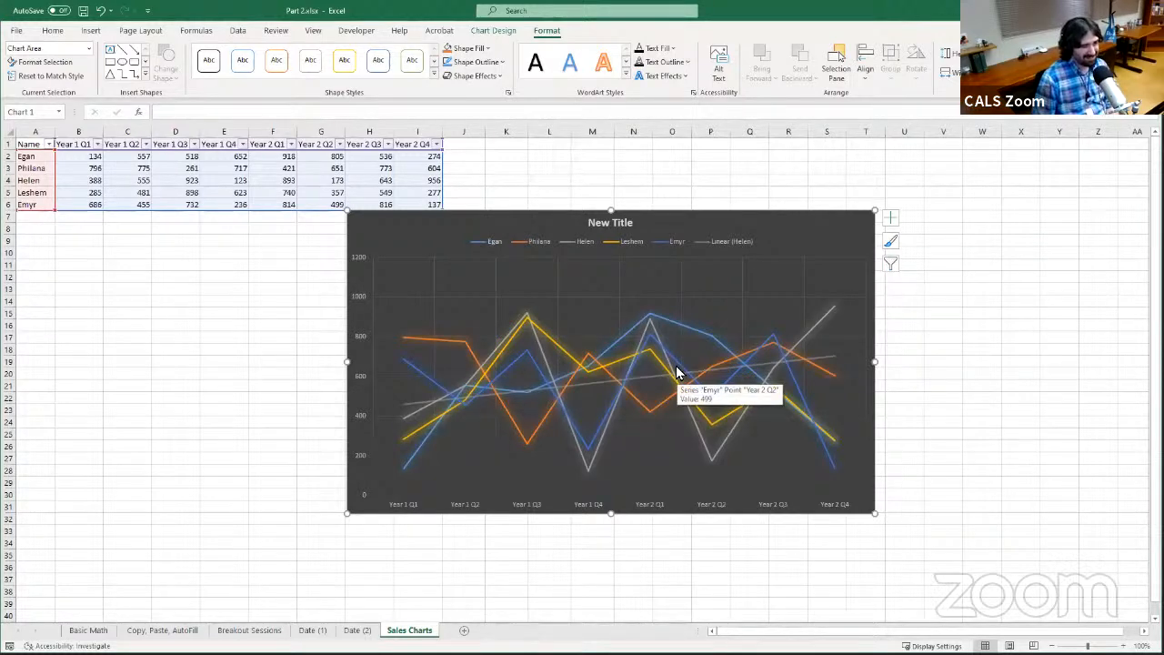